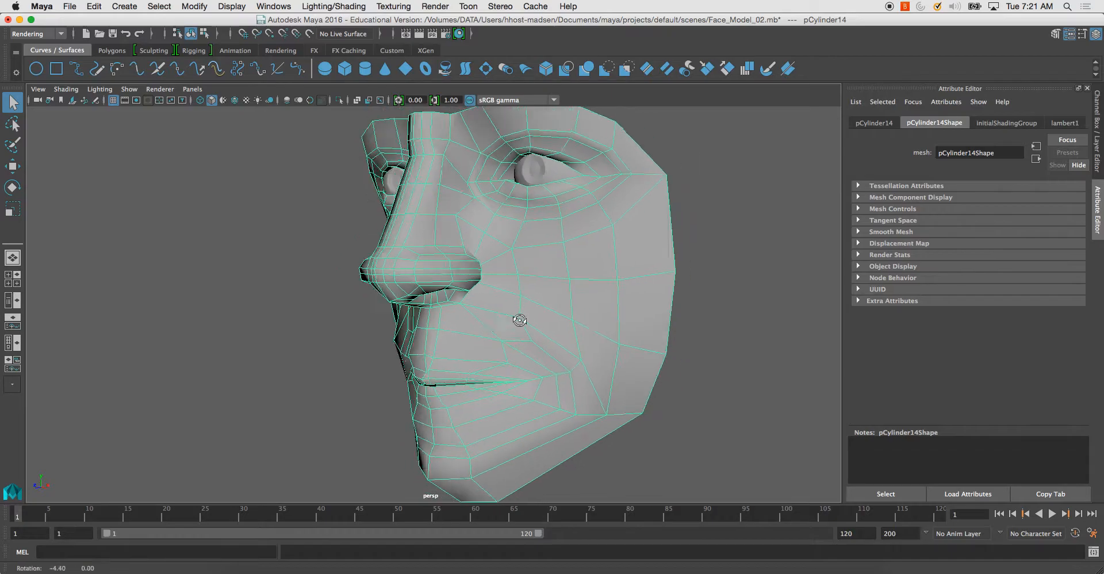
Examine the face mesh around the nose and mouth, including its fit to the front and side reference photos.
left_click_drag(412, 290, 541, 327, "alt")
right_click_drag(541, 328, 551, 359, "alt")
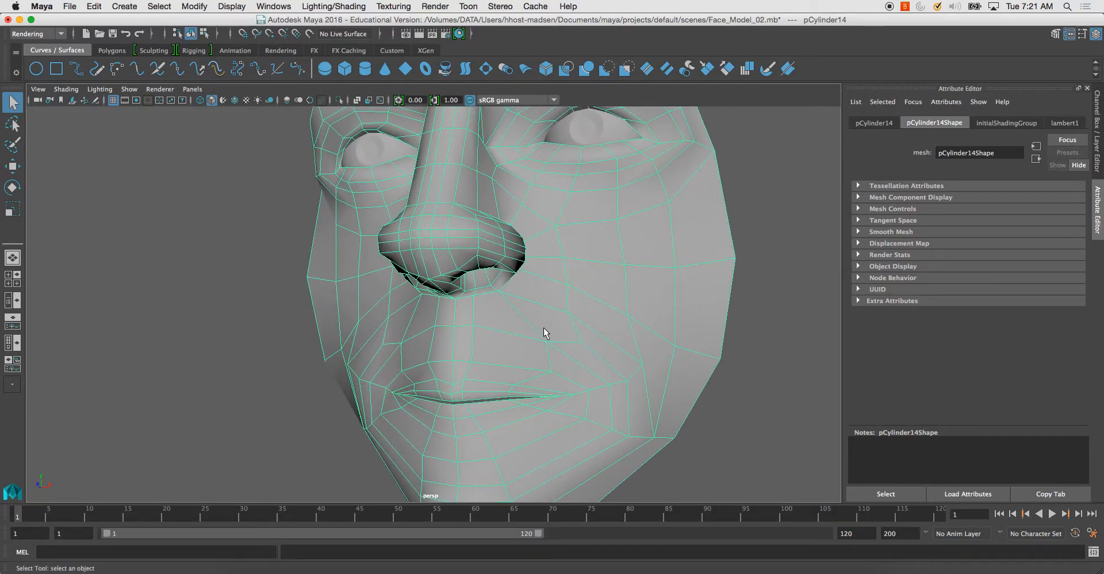
left_click_drag(568, 334, 426, 333, "alt")
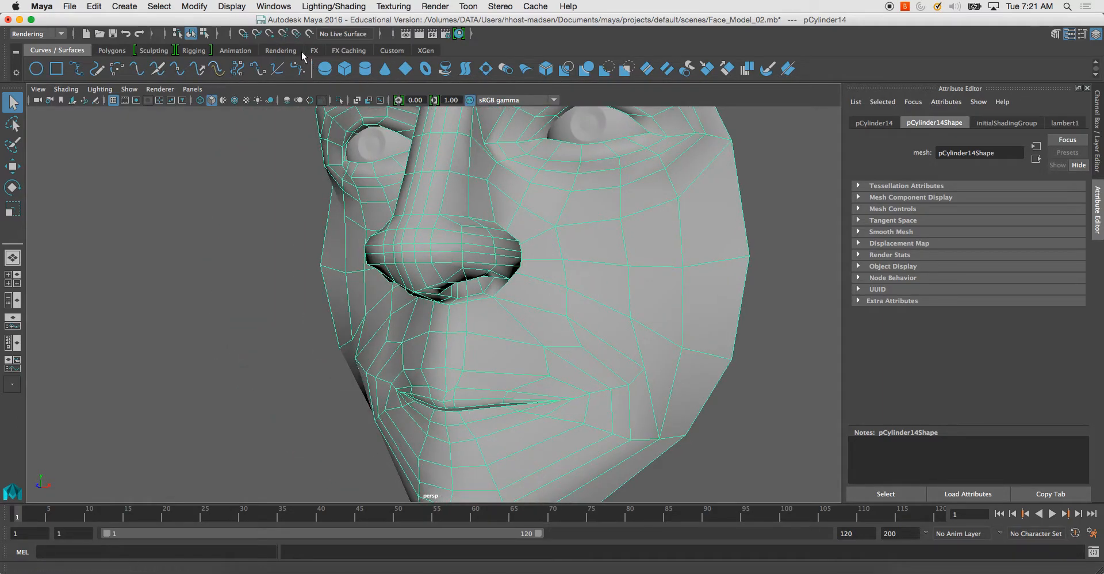
left_click(112, 50)
left_click_drag(518, 262, 432, 272, "alt")
key("space")
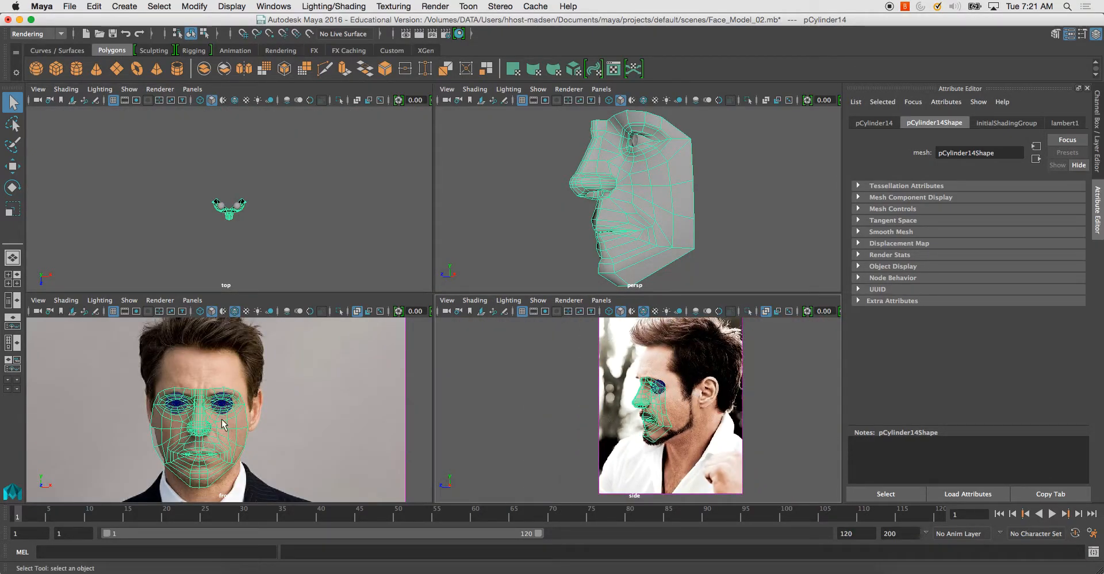
key("space")
key("space")
left_click_drag(408, 246, 418, 296, "alt")
right_click_drag(418, 296, 511, 286, "alt")
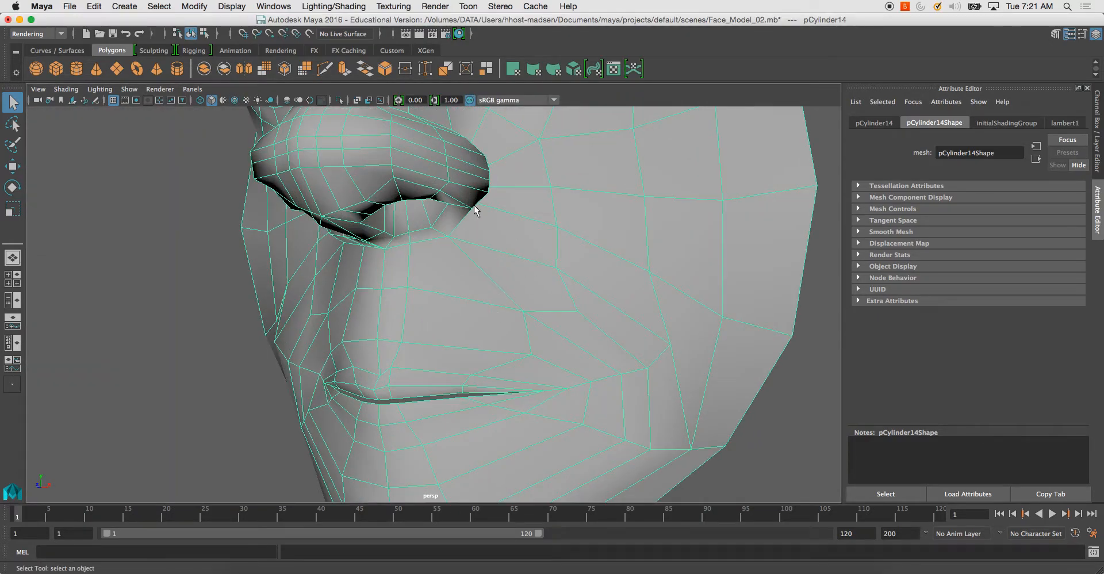
Multi-Cut from the cheek vertex beside the mouth to the nose base, and add an edge across the upper lip.
left_click(325, 68)
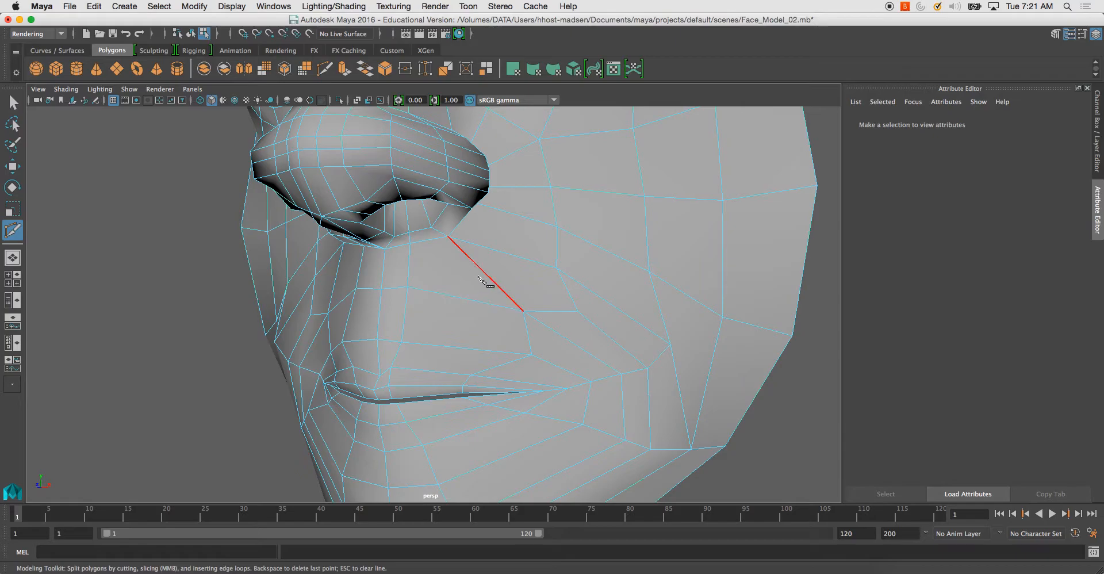
left_click(523, 311)
left_click(411, 242)
key("Return")
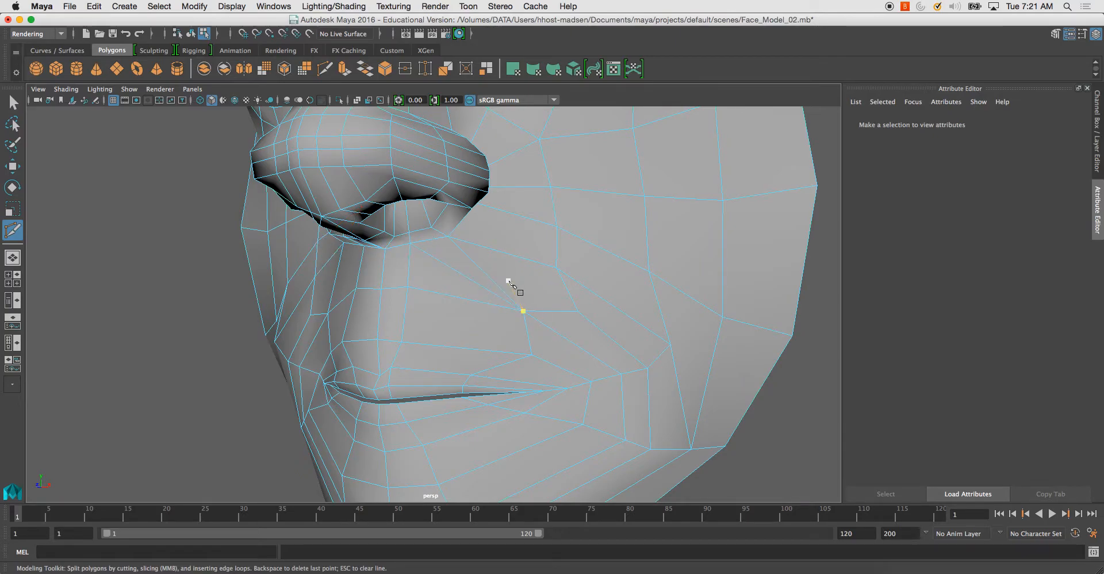
left_click(402, 342)
key("BackSpace")
left_click(402, 342)
key("Return")
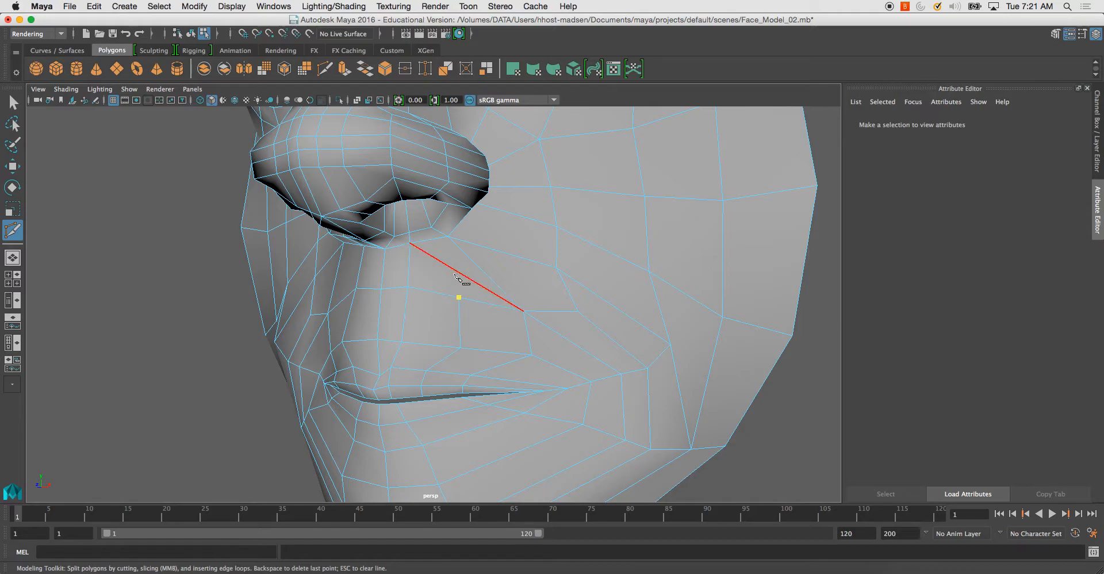
Cut an edge loop from the upper lip around the outside of the nostril to the side of the nose.
left_click(466, 276)
left_click(480, 268)
left_click(508, 251)
left_click_drag(511, 155, 485, 157, "alt")
left_click(461, 140)
left_click(429, 148)
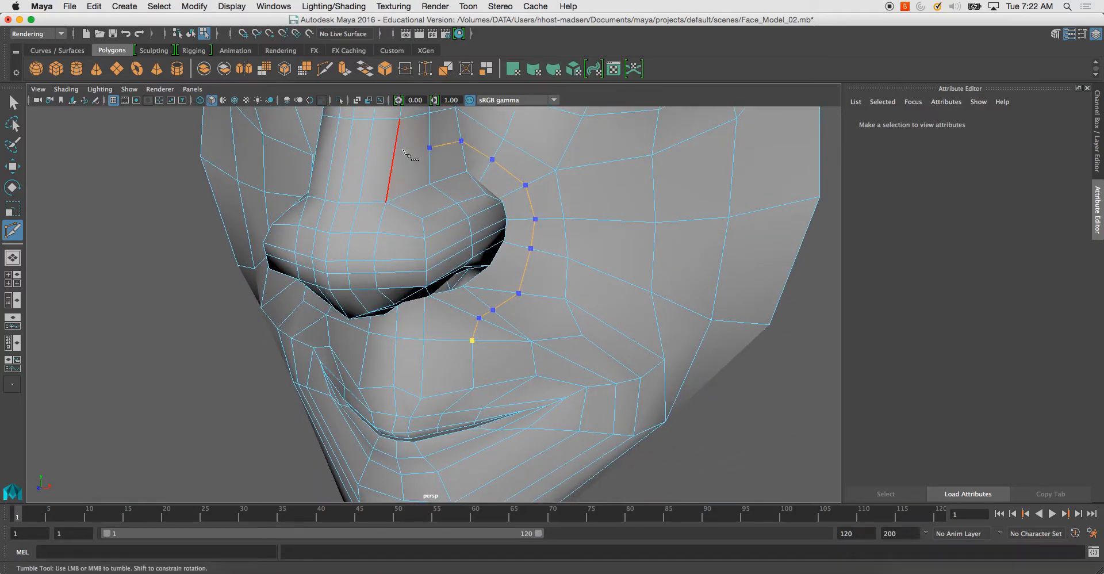
left_click_drag(397, 159, 276, 226, "alt")
left_click(13, 103)
Cut a new edge from the cheek vertex outside the smile line across to the upper-lip area below the nostril.
left_click_drag(280, 268, 455, 257, "alt")
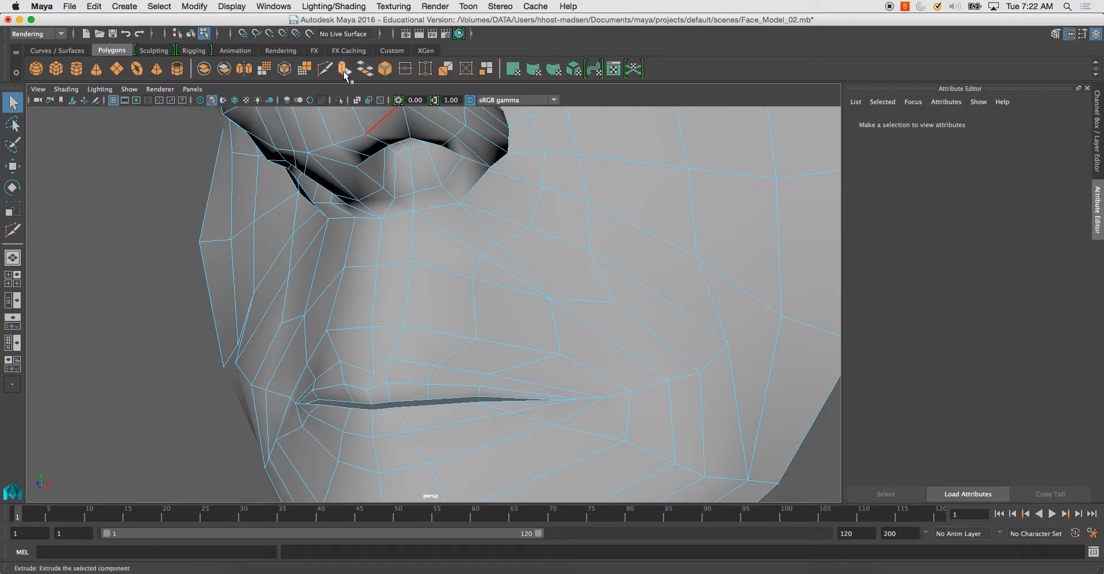
left_click(323, 67)
left_click(615, 302)
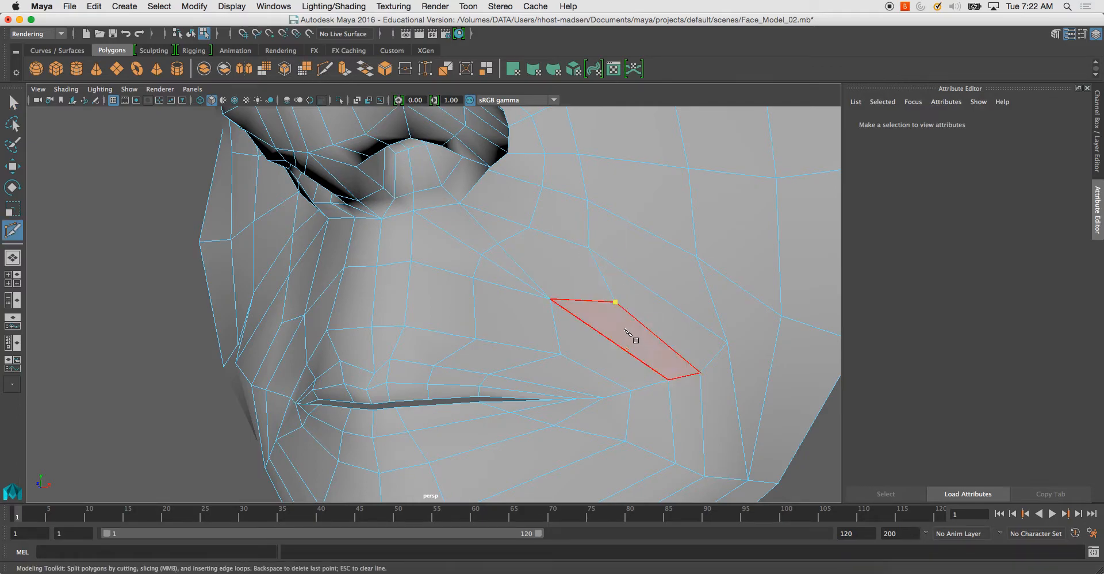
left_click(462, 256)
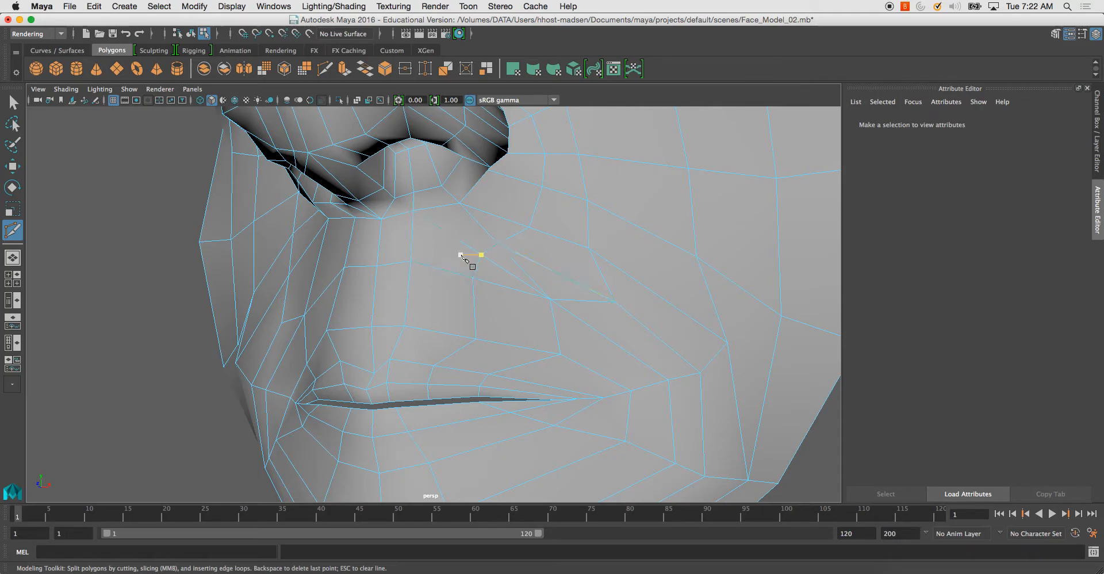
left_click(13, 102)
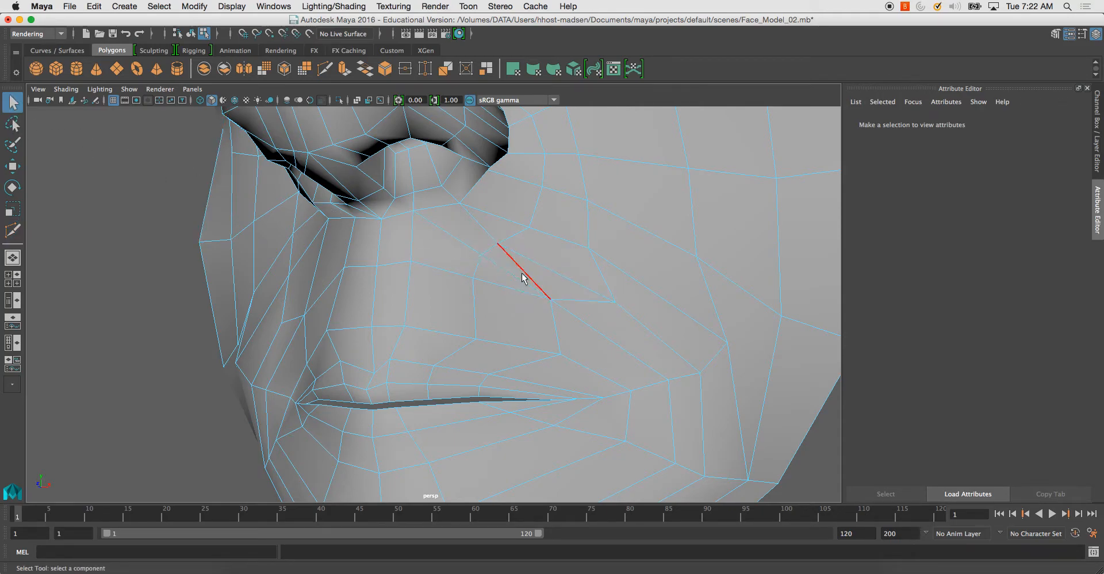
Cut an edge from the nostril's outer corner down to the vertex above the upper lip.
left_click(574, 293)
left_click_drag(525, 291, 502, 286, "alt")
left_click(324, 69)
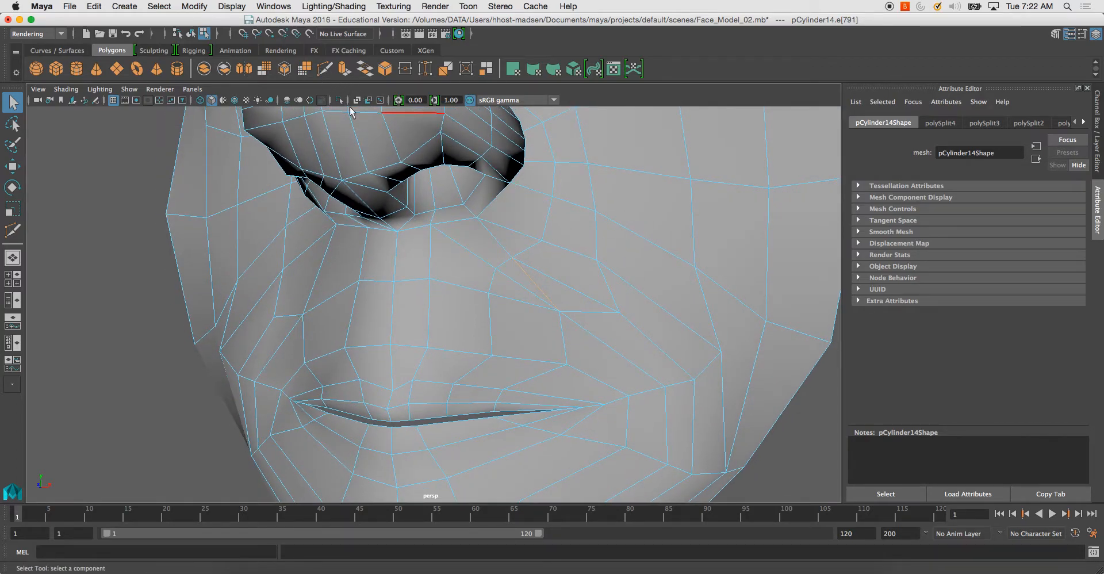
left_click(478, 218)
left_click(489, 292)
key("Return")
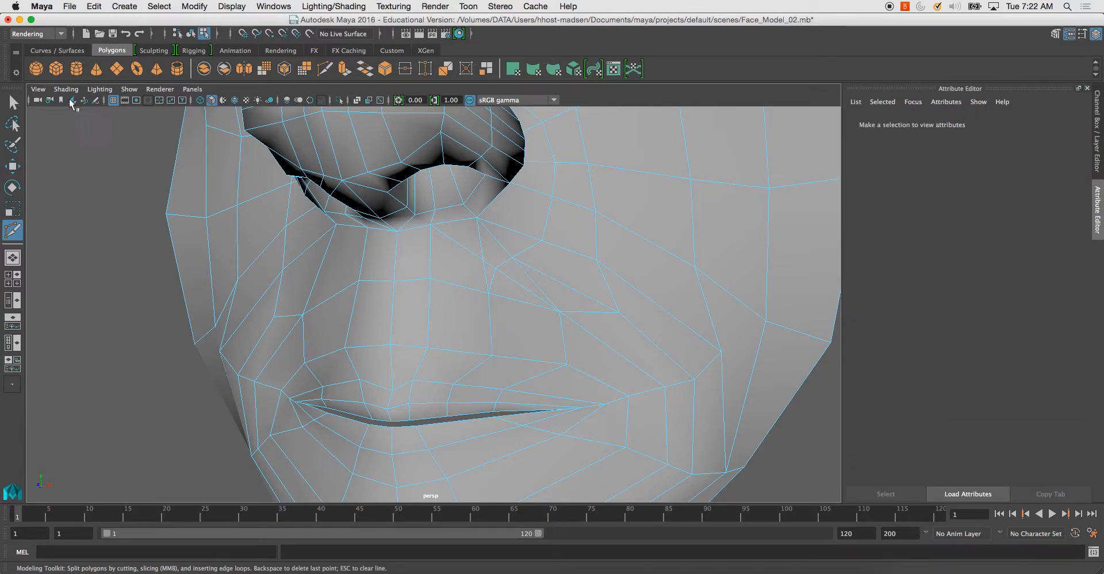
Delete the diagonal edges running from the nose base to the inner cheek vertex, together with their vertices.
left_click(12, 103)
left_click(492, 284)
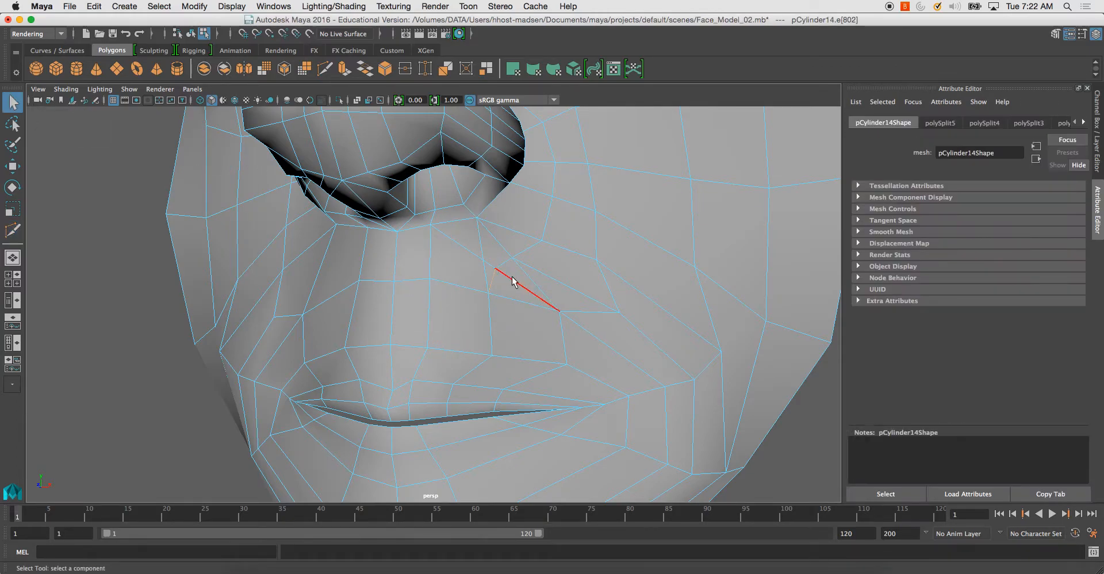
left_click(493, 265, "shift")
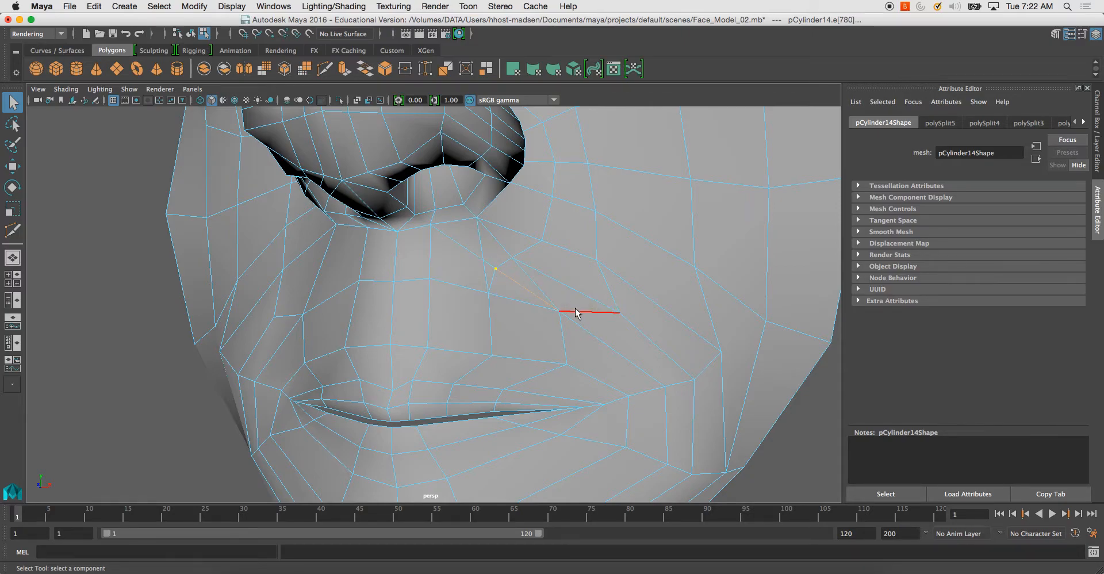
left_click(467, 247)
double_click(461, 247)
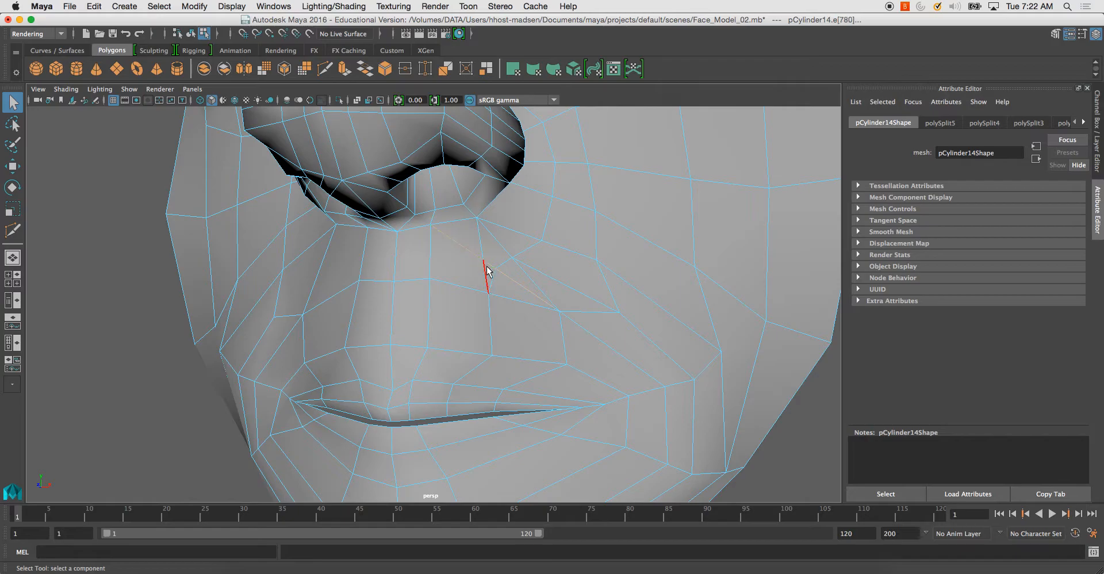
key("ctrl+Delete")
Cut an edge from the outer cheek vertex up to the nostril's outer corner.
left_click_drag(489, 267, 526, 280, "alt")
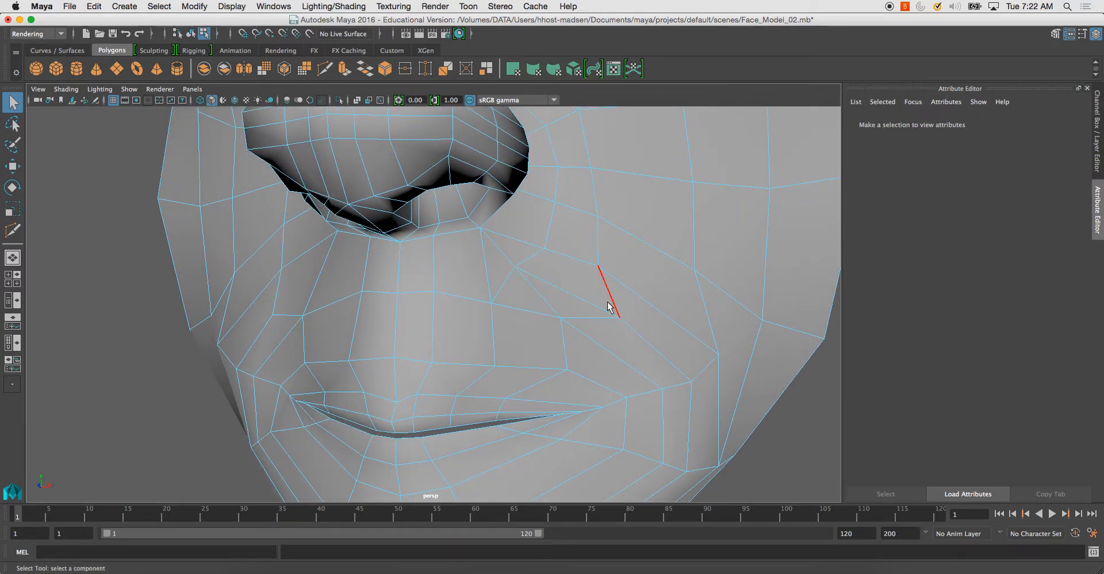
left_click(325, 69)
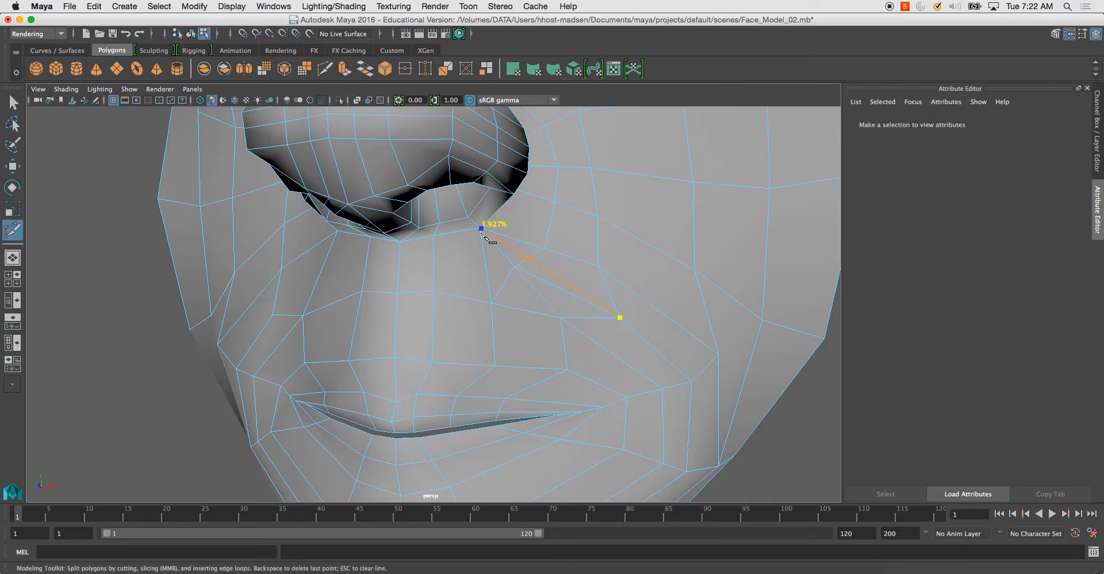
key("q")
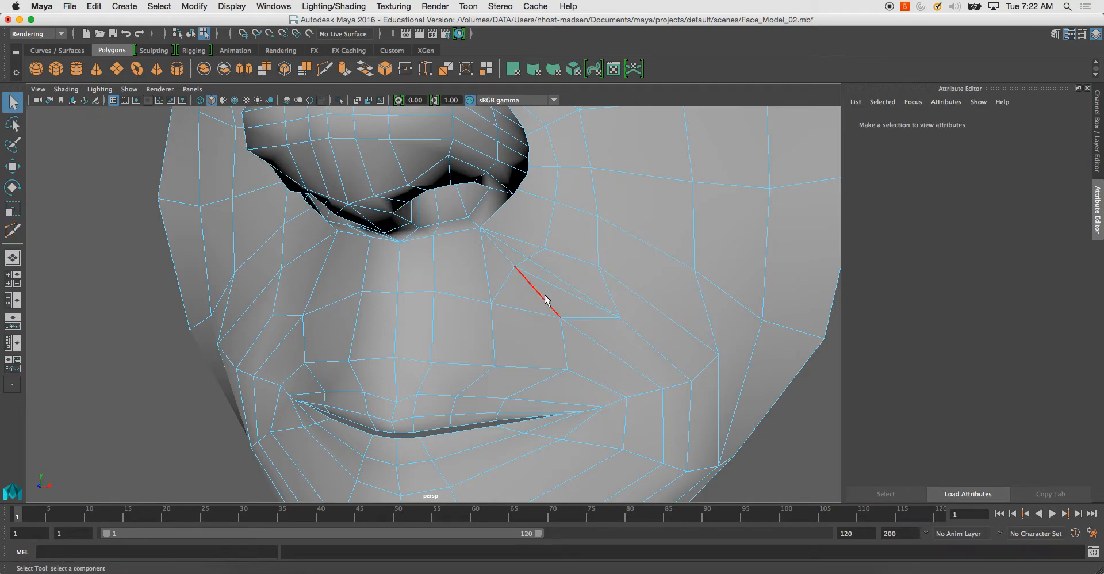
Try deleting the diagonal edge between the vertex below the nostril and the outer cheek vertex.
left_click(562, 289)
key("Delete")
left_click_drag(565, 287, 574, 286, "alt")
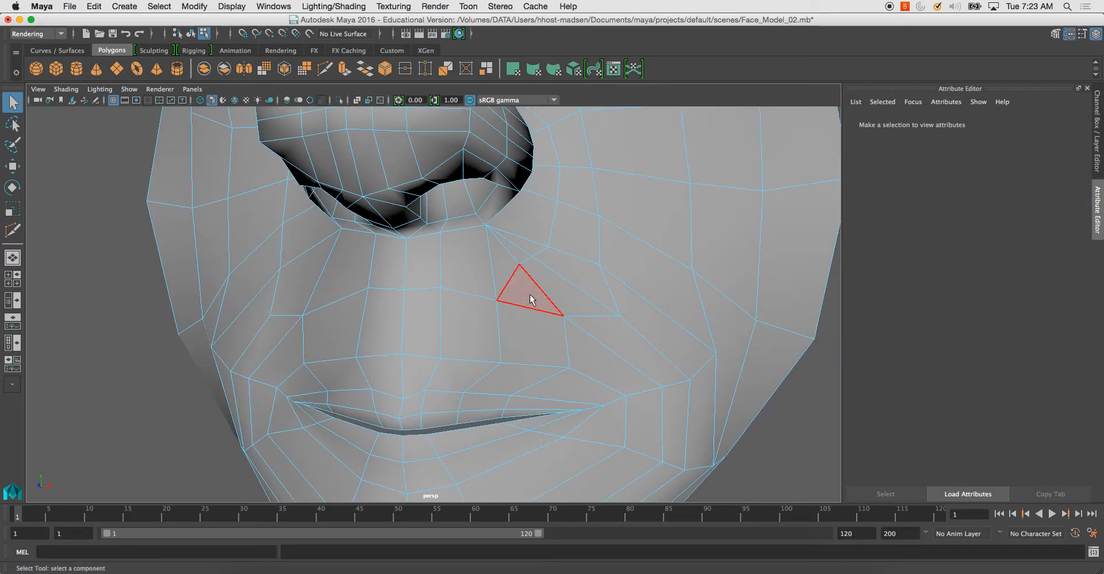
key("z")
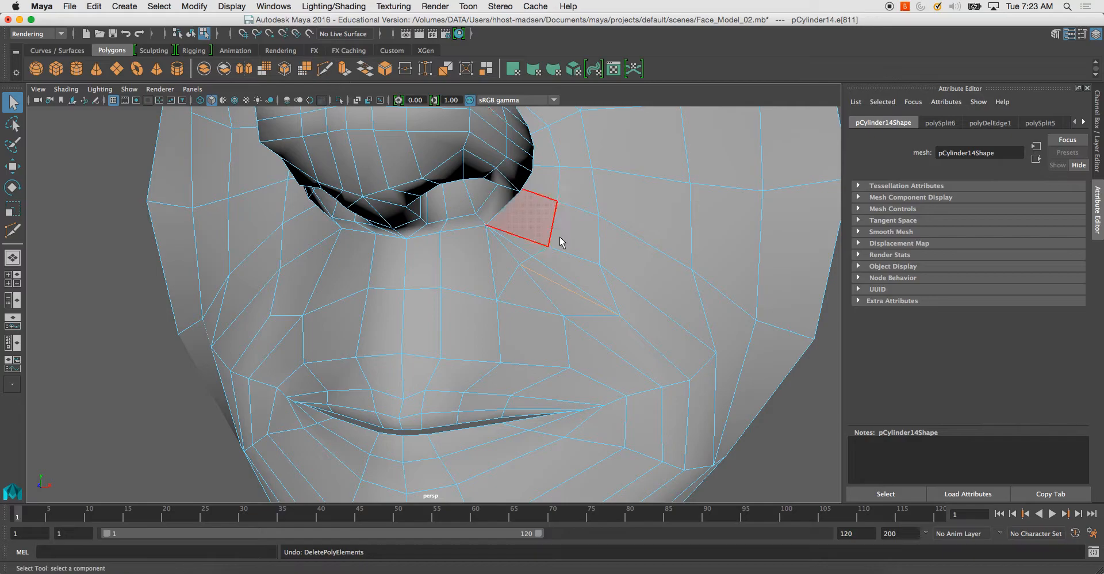
Cut a horizontal edge just below the nose, from the vertex under the nostril to the face's centre line.
key("y")
left_click(518, 263)
left_click(491, 253)
left_click(441, 255)
left_click(407, 256)
key("Return")
left_click(192, 208)
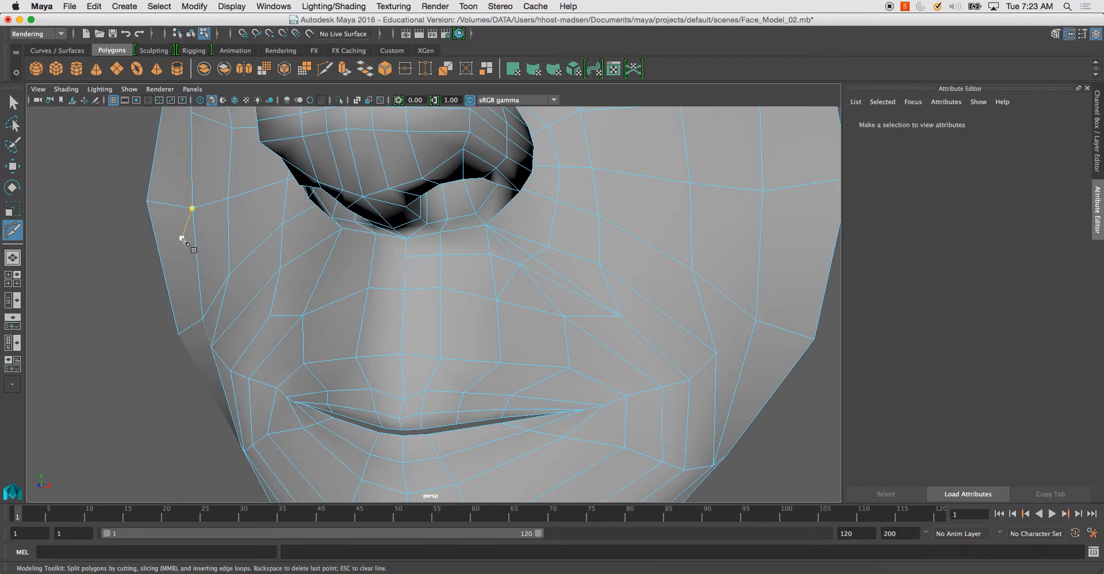
key("q")
Delete the short edge linking the nostril loop to the upper lip, and the edge loop around the nostril.
left_click(509, 283)
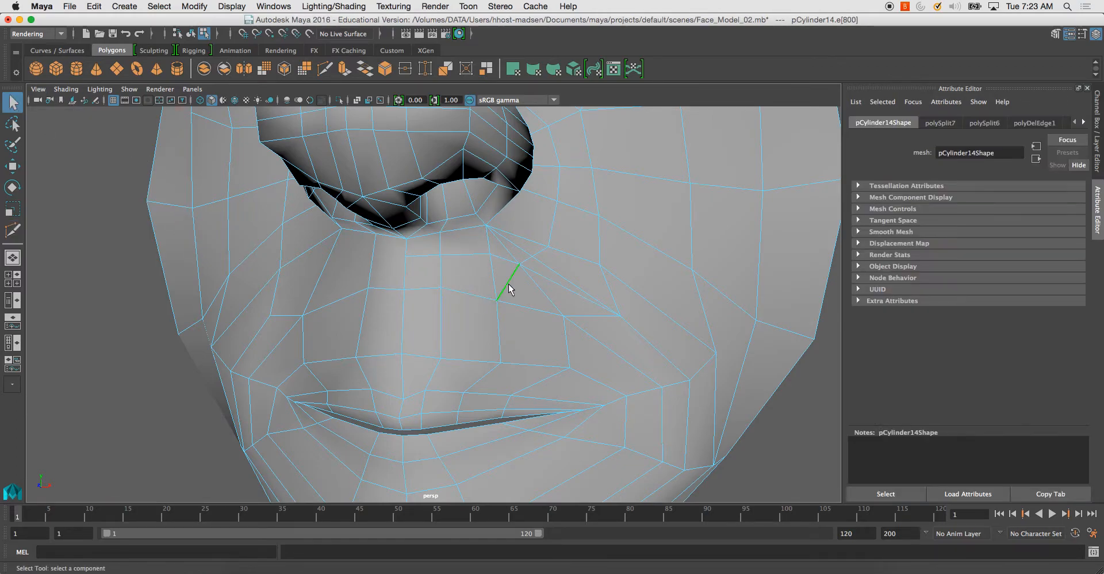
key("Delete")
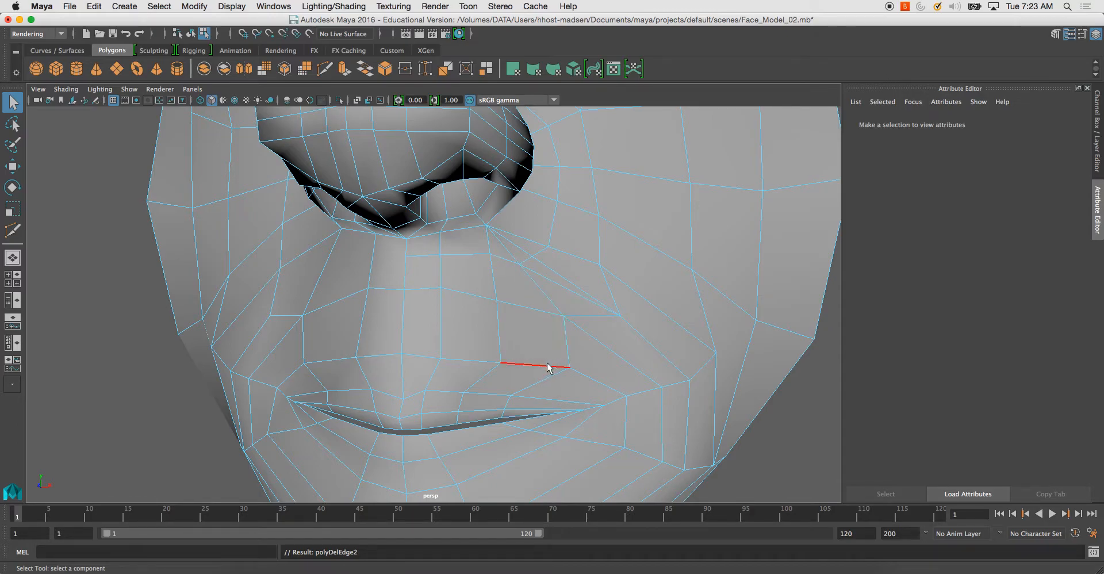
double_click(529, 259)
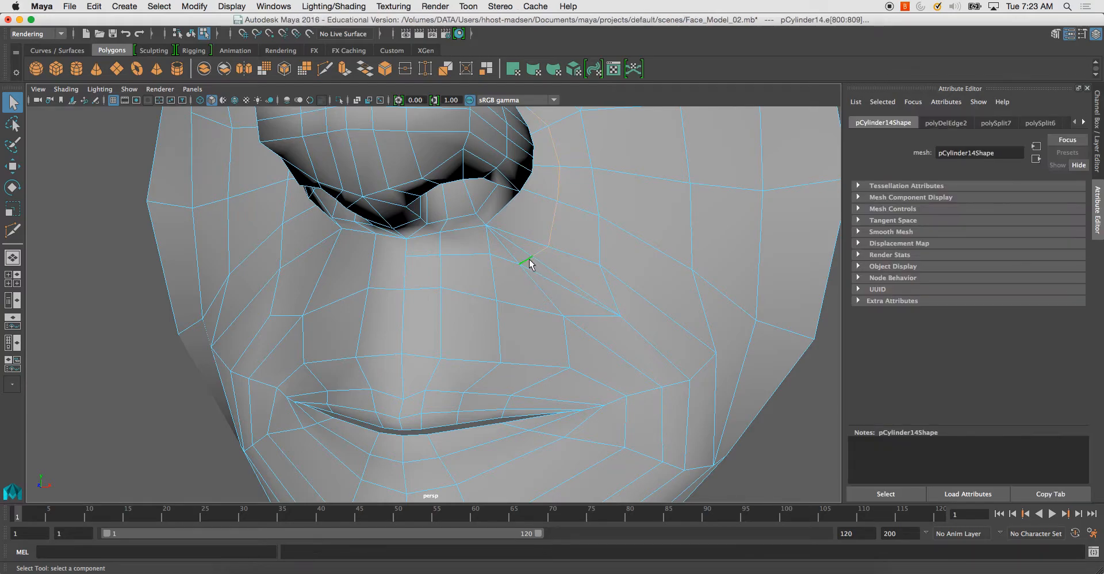
key("ctrl+Delete")
Delete the leftover diagonal edges between the nostril corner and the cheek to form one clean four-sided face.
left_click_drag(540, 258, 512, 282, "alt")
key("alt")
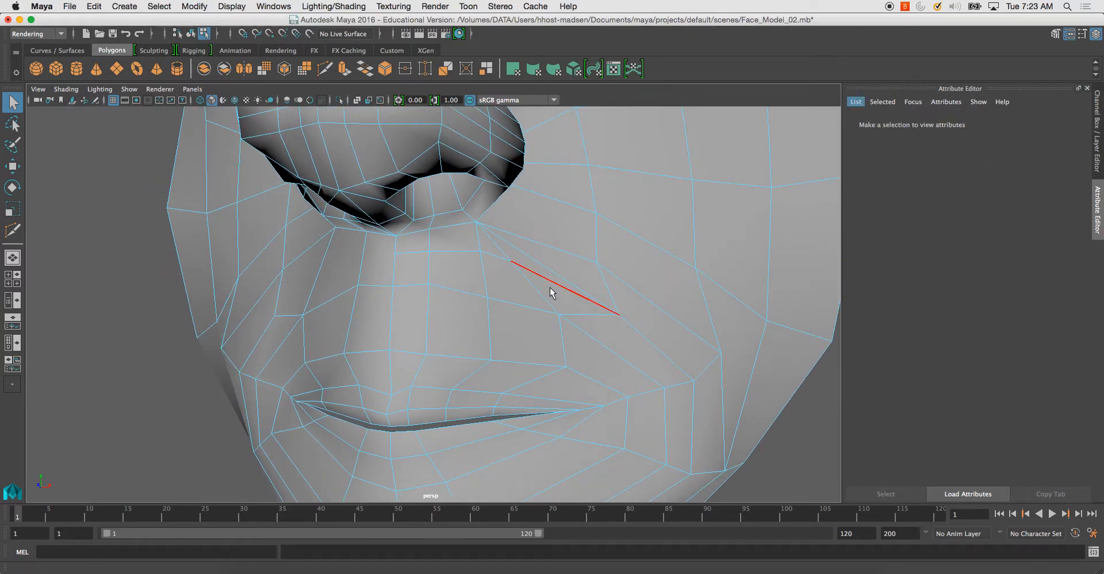
right_click_drag(515, 253, 514, 223)
left_click_drag(527, 276, 490, 229)
right_click_drag(535, 258, 537, 224)
left_click(535, 286)
key("Delete")
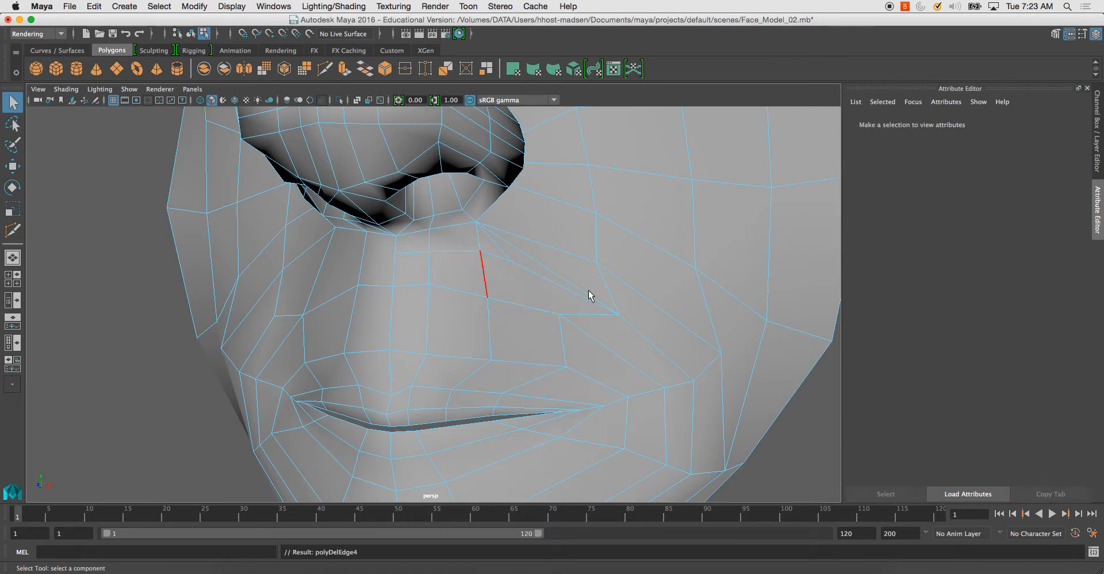
left_click_drag(581, 291, 592, 310, "alt")
key("Delete")
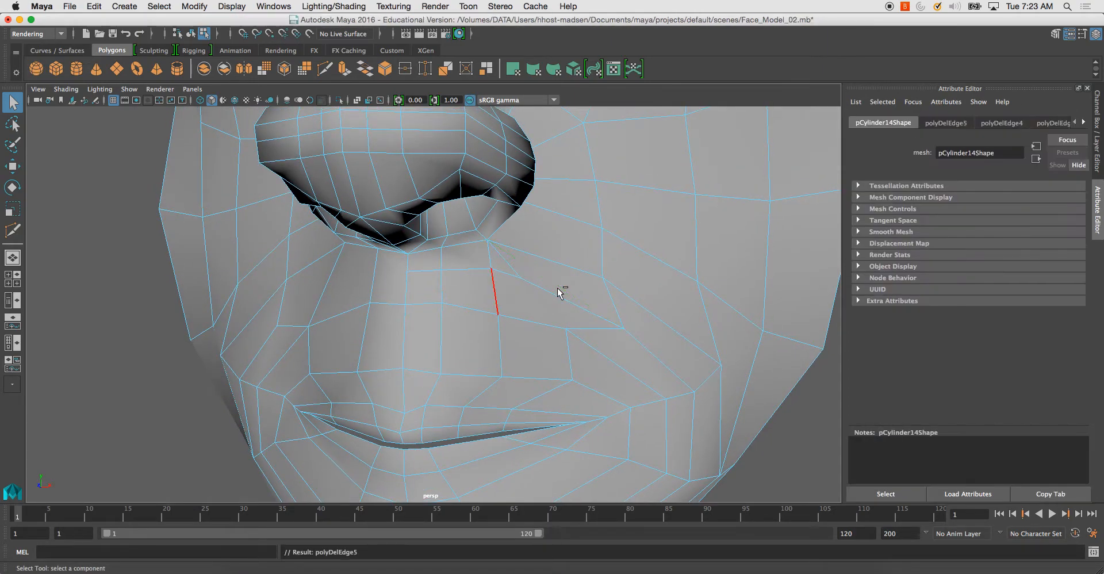
left_click(514, 265)
key("Delete")
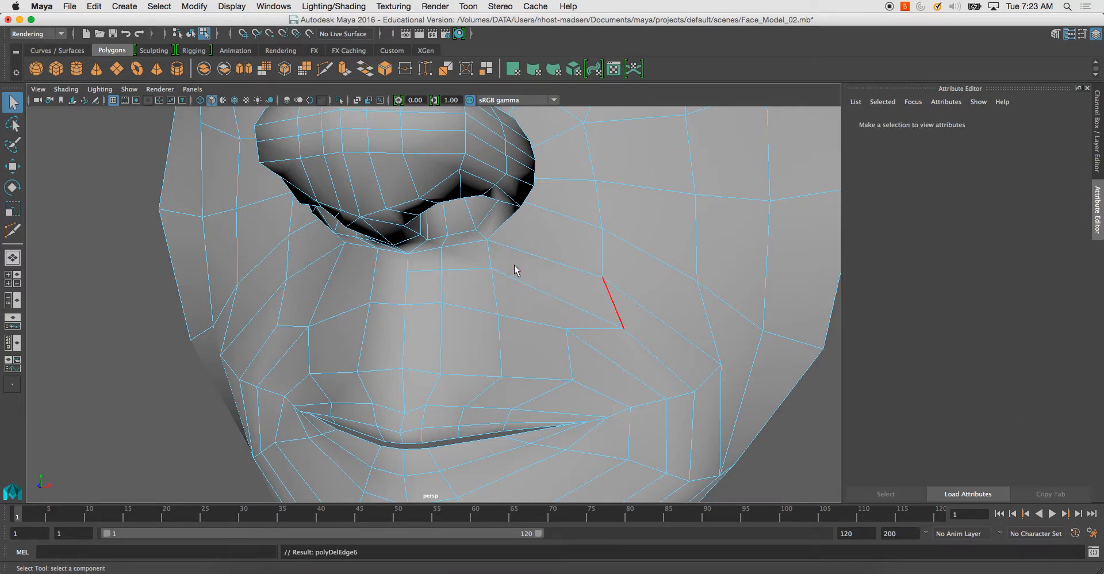
Select the face strips under the nose and along the smile line to check how the topology flows.
left_click_drag(514, 269, 507, 261, "alt")
right_click_drag(476, 256, 474, 266)
left_click(457, 241)
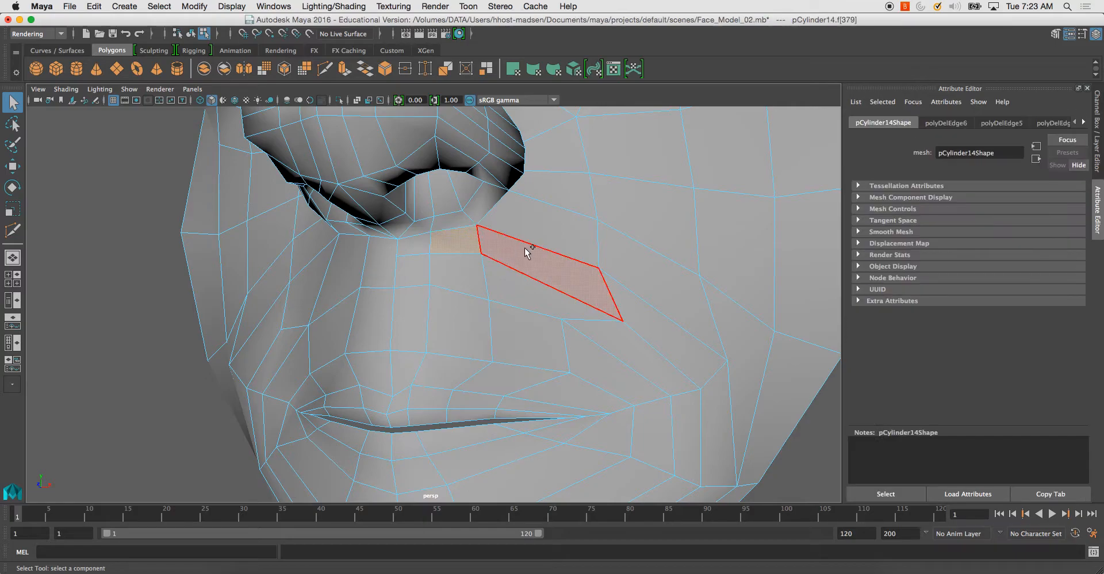
double_click(526, 256, "shift")
left_click_drag(529, 262, 454, 291, "alt")
left_click(450, 282)
double_click(482, 288, "shift")
left_click(441, 288)
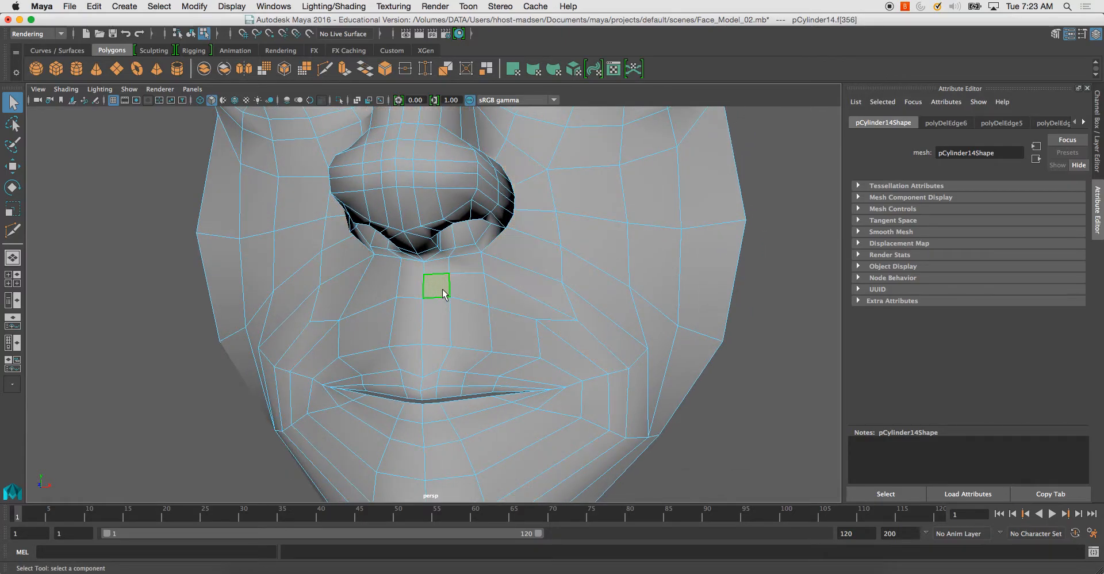
left_click(500, 301, "shift")
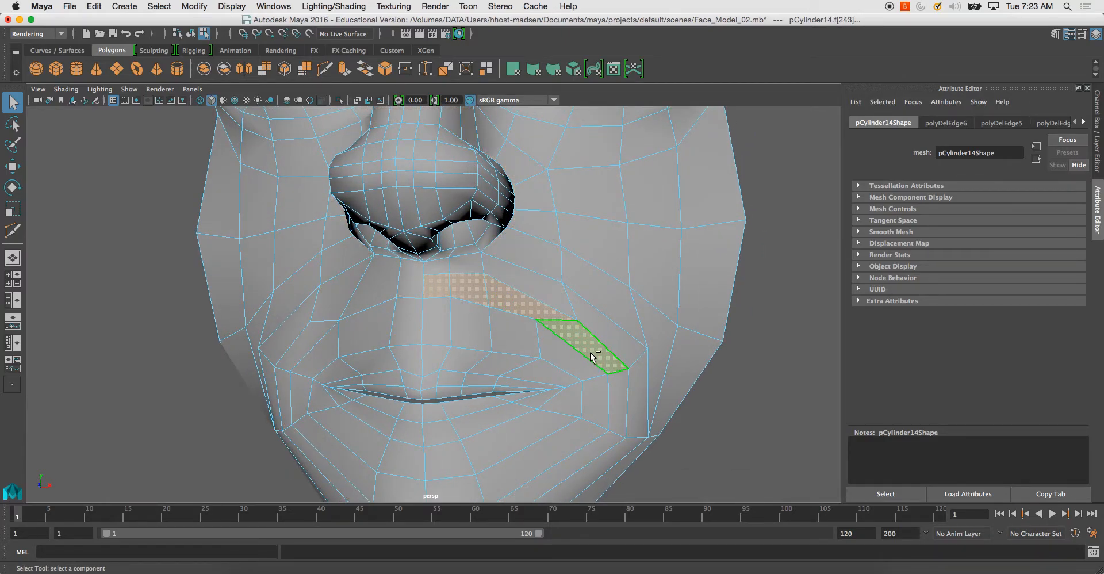
Move the outer smile-line vertex on the cheek slightly upward.
right_click_drag(579, 325, 577, 302)
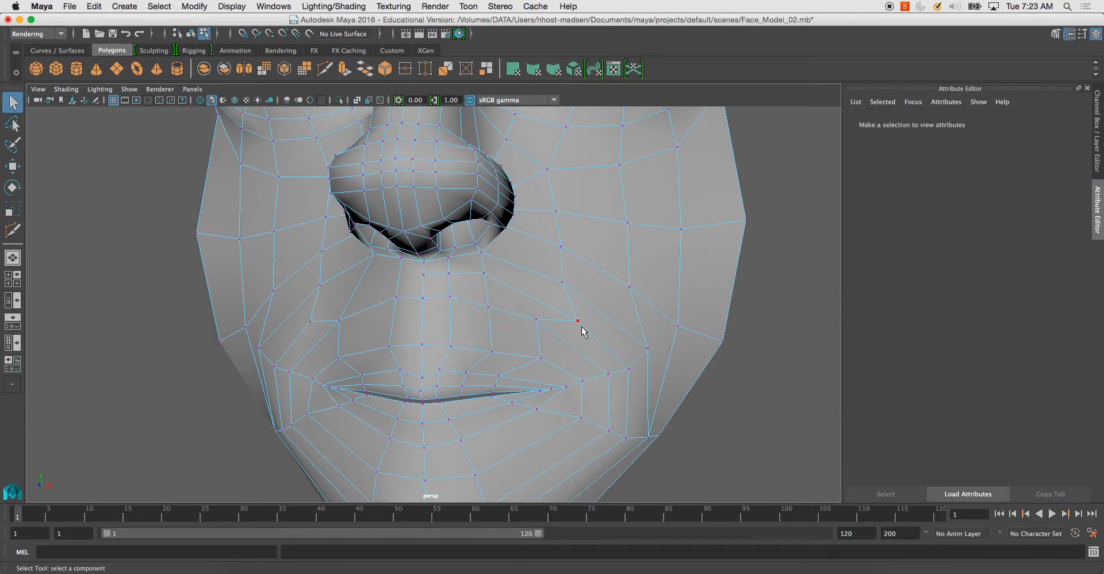
key("w")
left_click_drag(577, 299, 577, 282)
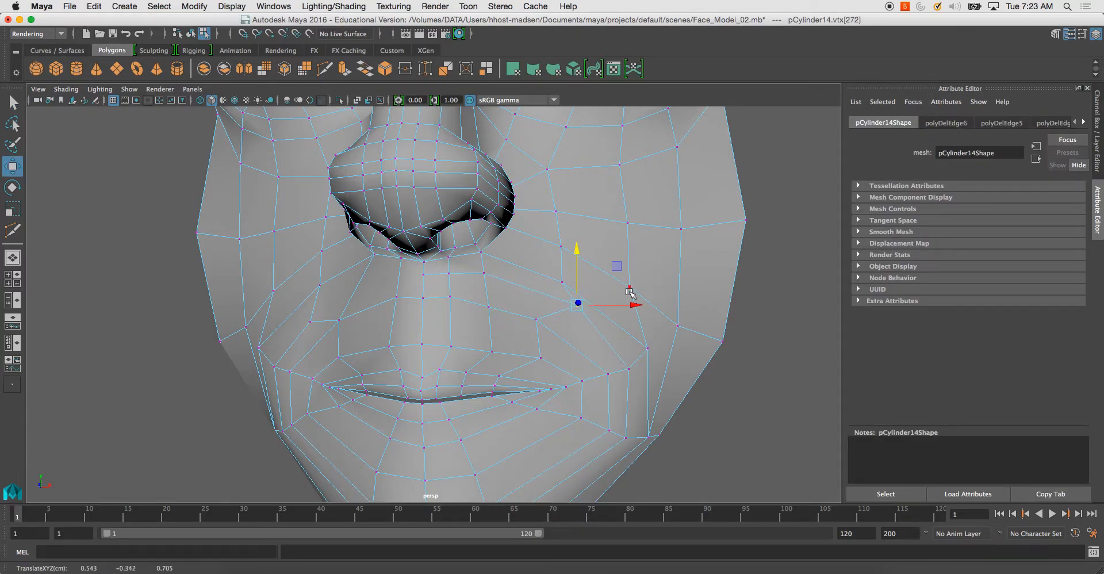
Move the smile-line vertex above the mouth corner slightly inward toward the nose.
left_click_drag(633, 304, 618, 305)
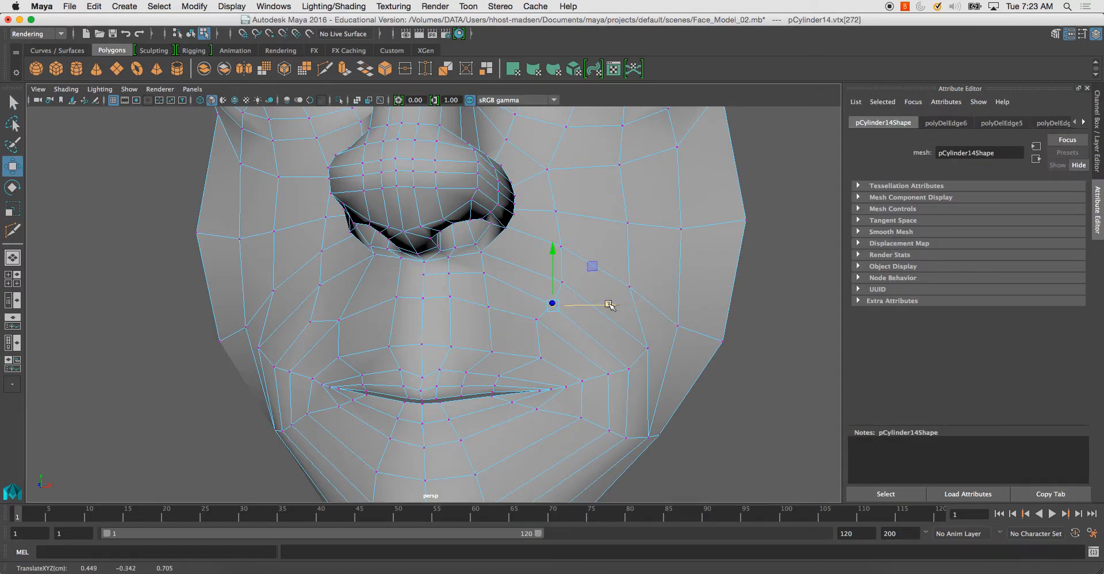
scroll(534, 286, "down", 3)
In the front view, select the faces of the unedited half of the face and delete them.
right_click_drag(432, 196, 432, 224)
scroll(402, 219, "down", 5)
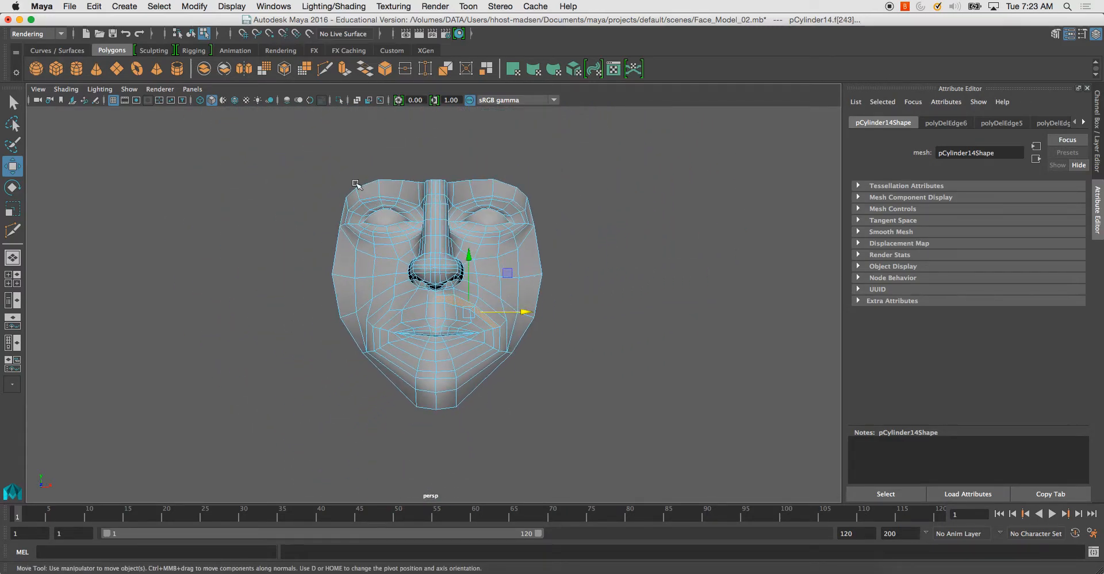
key("space")
key("space")
left_click_drag(237, 230, 372, 482)
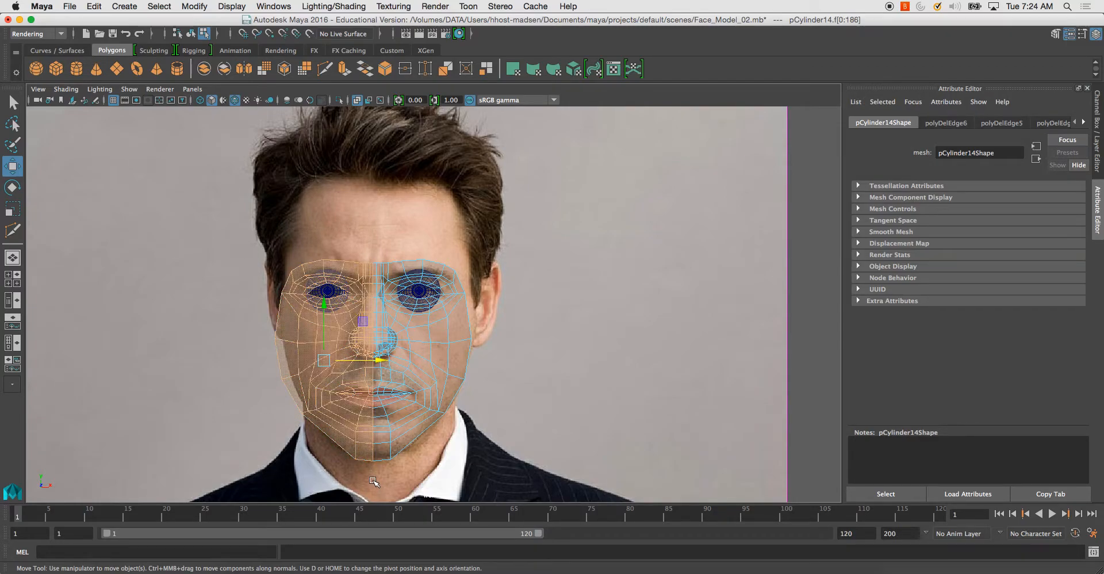
key("Delete")
Duplicate the remaining half of the face and mirror the copy by setting its Scale X to -1.
right_click_drag(387, 304, 426, 290)
left_click(394, 356)
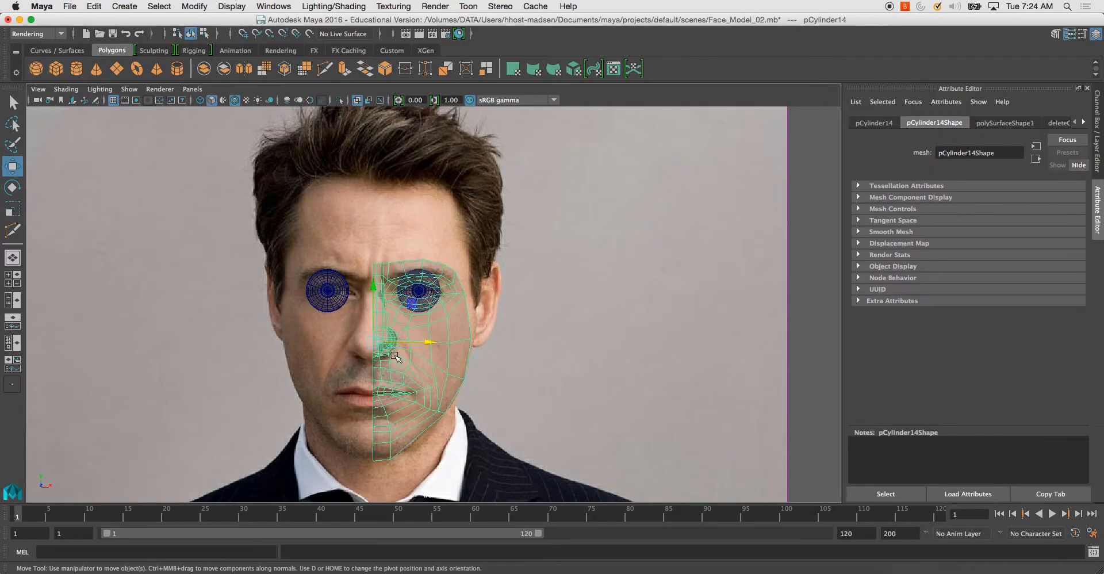
key("ctrl+d")
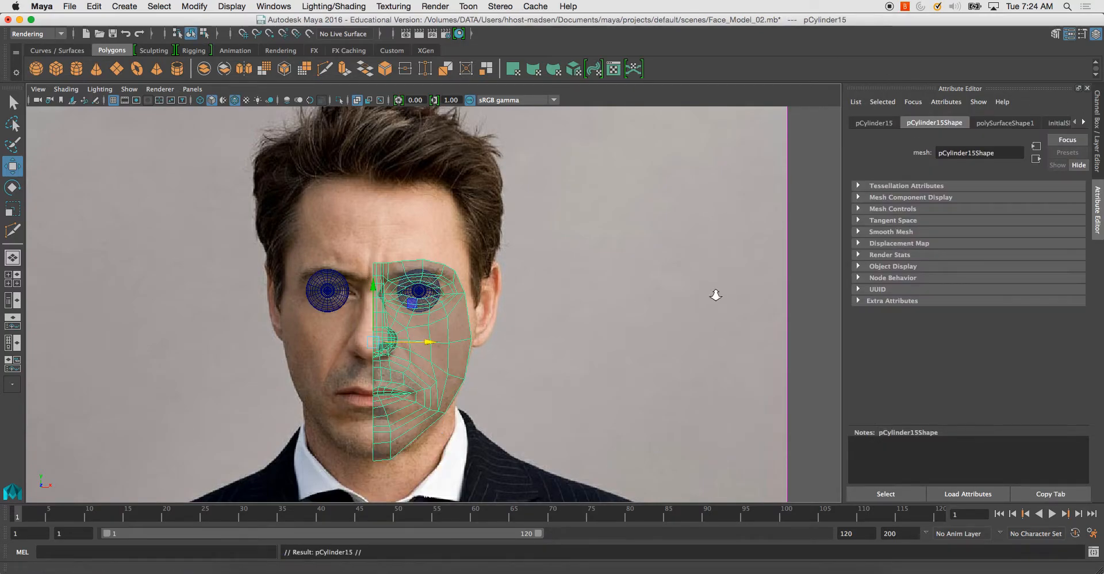
key("ctrl+a")
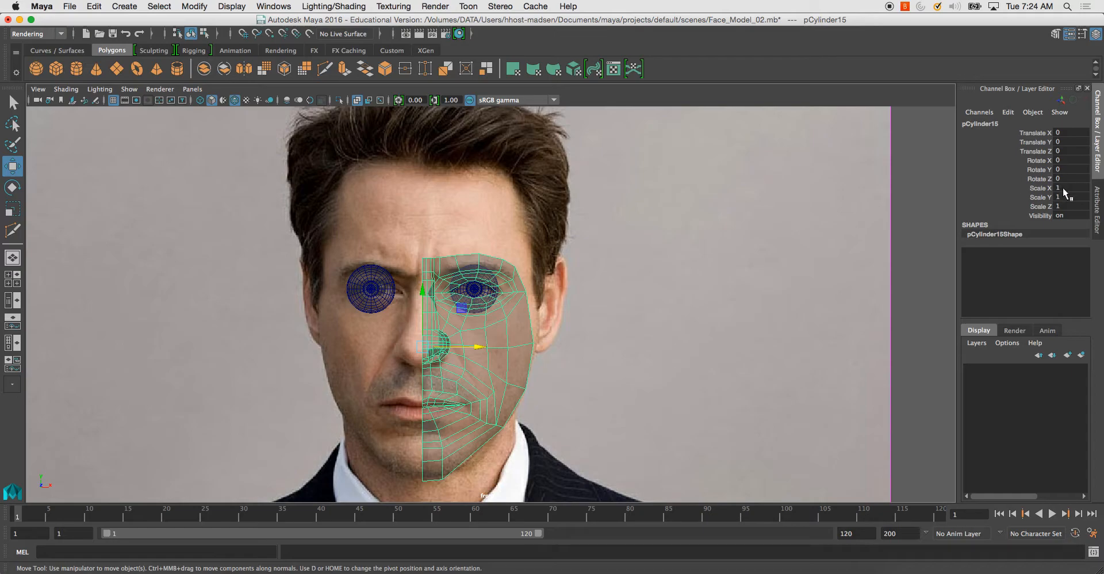
left_click(1062, 189)
type("-1")
key("Return")
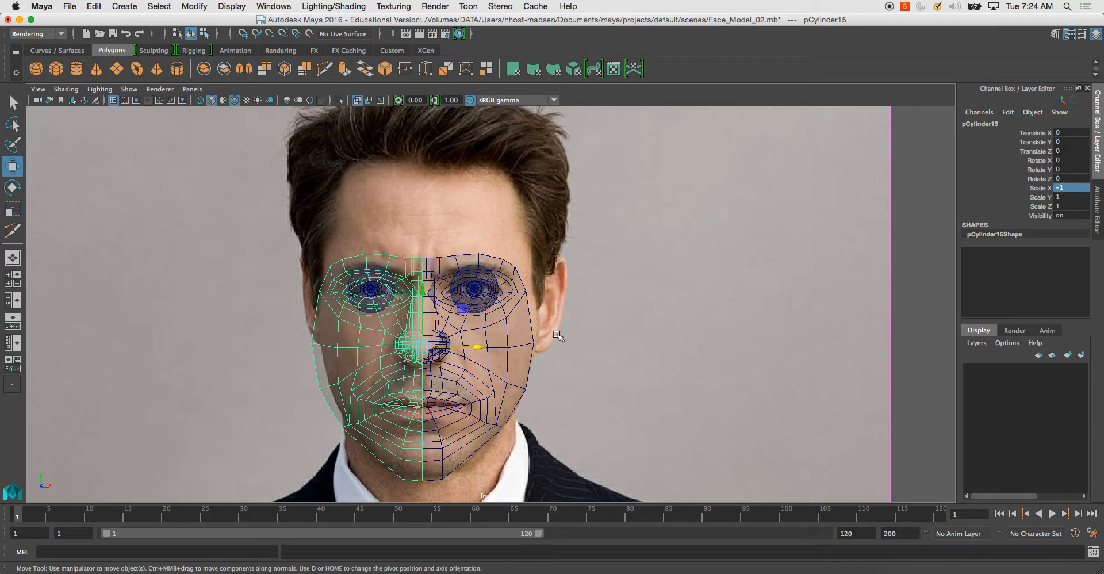
Combine both face halves into one mesh and merge the vertices along the centre line.
left_click(490, 384, "shift")
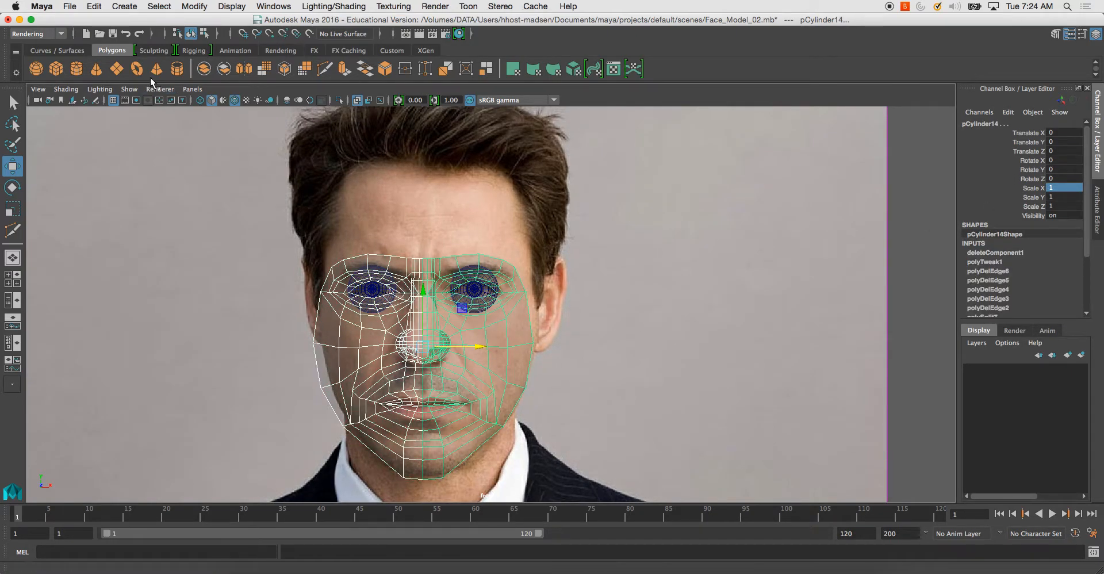
left_click(204, 70)
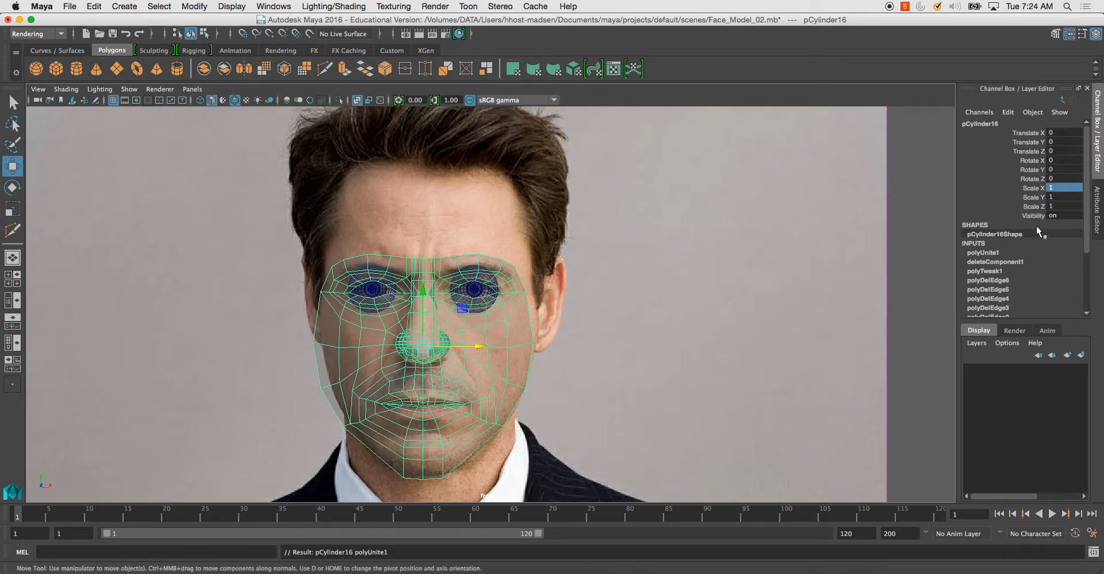
right_click_drag(418, 303, 398, 281)
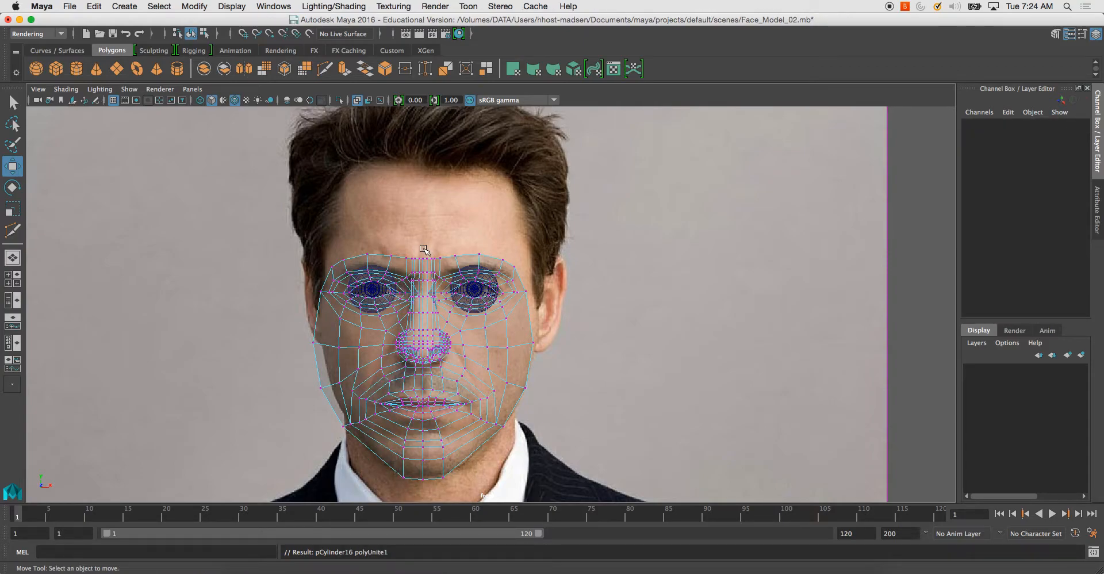
left_click(423, 253)
left_click_drag(420, 340, 423, 492)
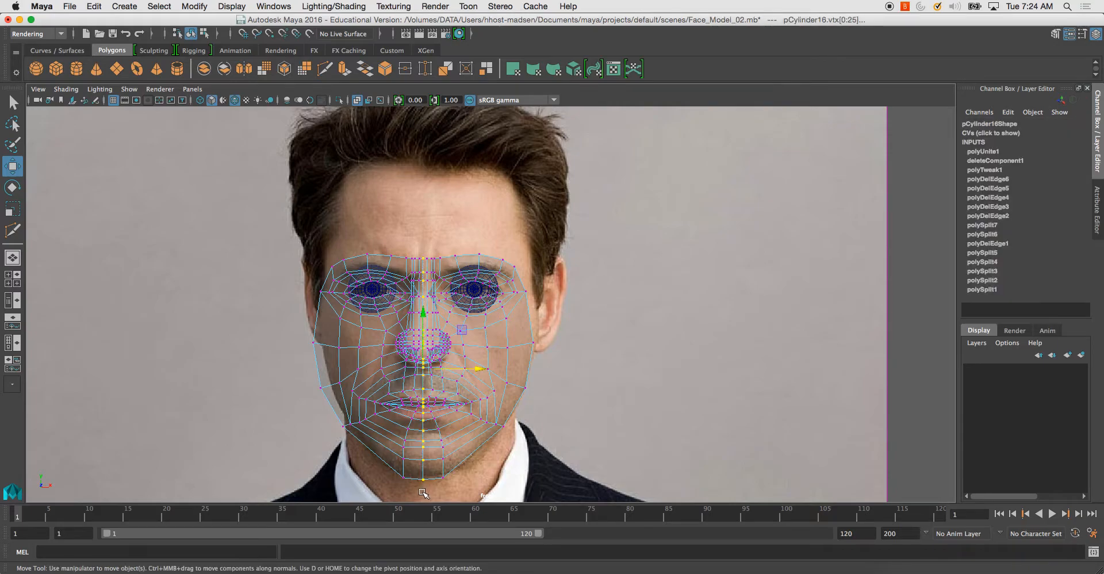
right_click_drag(421, 438, 451, 376, "shift")
right_click_drag(410, 297, 457, 280)
left_click(581, 345)
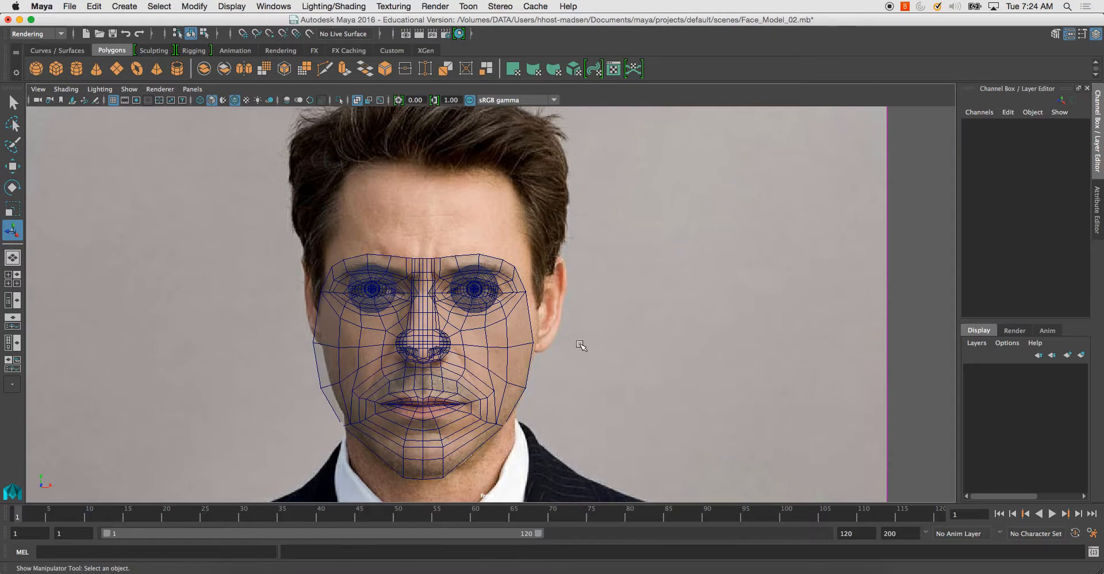
Preview the face smoothed in the perspective view and select the face loop from the nostril along the smile line to check its flow.
key("space")
key("space")
left_click(576, 283)
left_click_drag(576, 283, 547, 271, "alt")
left_click(664, 313)
left_click(577, 300)
scroll(546, 264, "up", 3)
right_click(544, 277)
left_click(544, 278)
right_click_drag(544, 277, 543, 291)
left_click(541, 292)
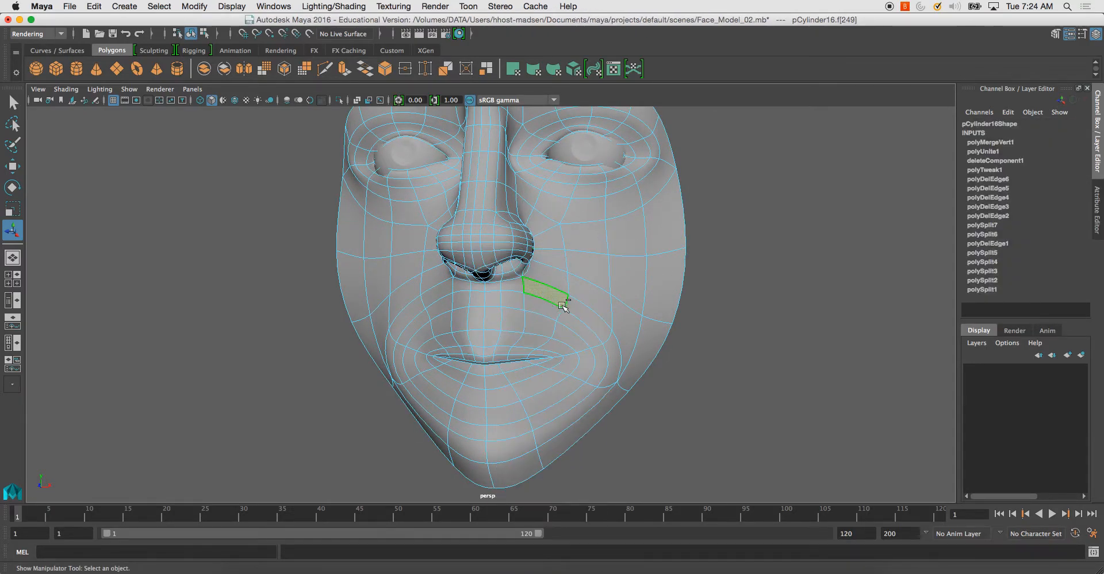
double_click(586, 314, "shift")
Select the face loops around the lips and around the nose and mouth to check how they flow.
left_click_drag(538, 321, 544, 312, "alt")
left_click(544, 308)
double_click(575, 325)
double_click(542, 342)
left_click_drag(553, 344, 480, 310, "alt")
left_click_drag(472, 297, 485, 279, "alt")
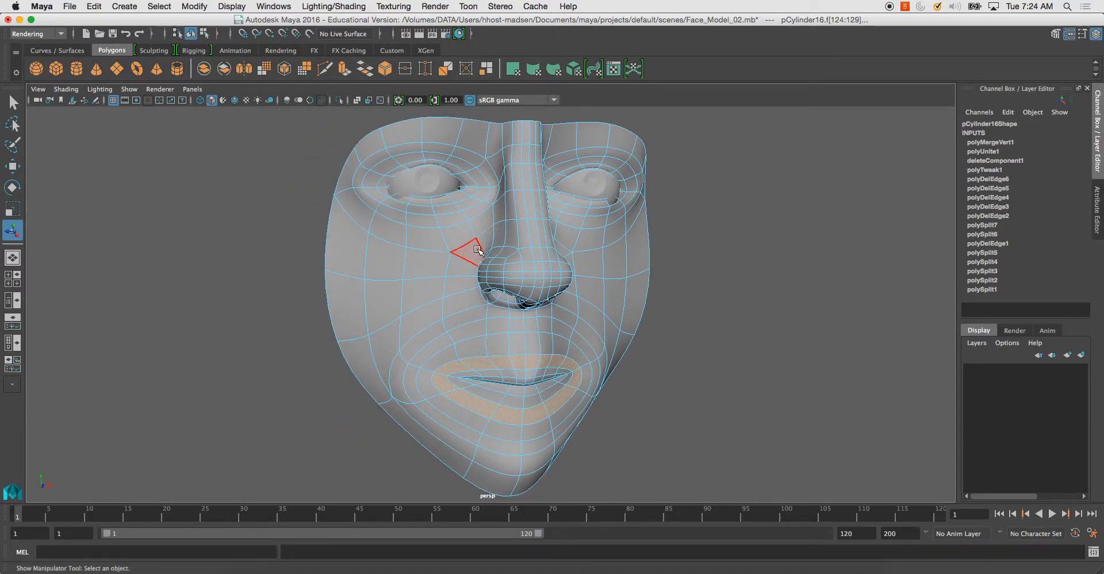
left_click(492, 237)
double_click(481, 246, "shift")
left_click_drag(480, 248, 495, 250, "alt")
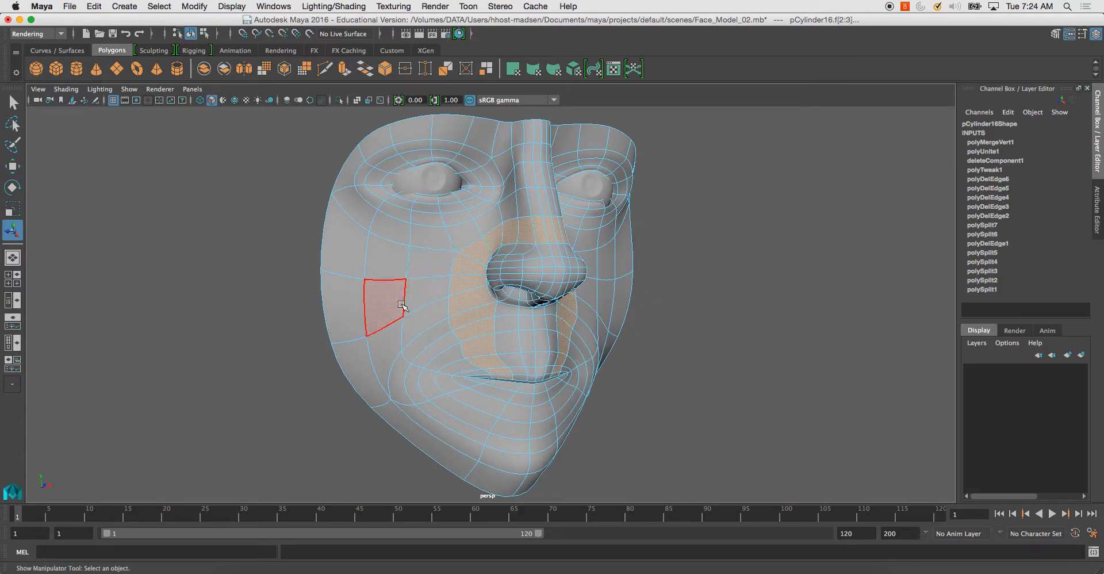
left_click_drag(461, 276, 446, 308, "alt")
With Multi-Cut, cut a diagonal edge line across the cheek from the vertex beside the nose to the outer smile-line vertex.
right_click_drag(386, 244, 437, 225)
left_click_drag(530, 279, 547, 247, "alt")
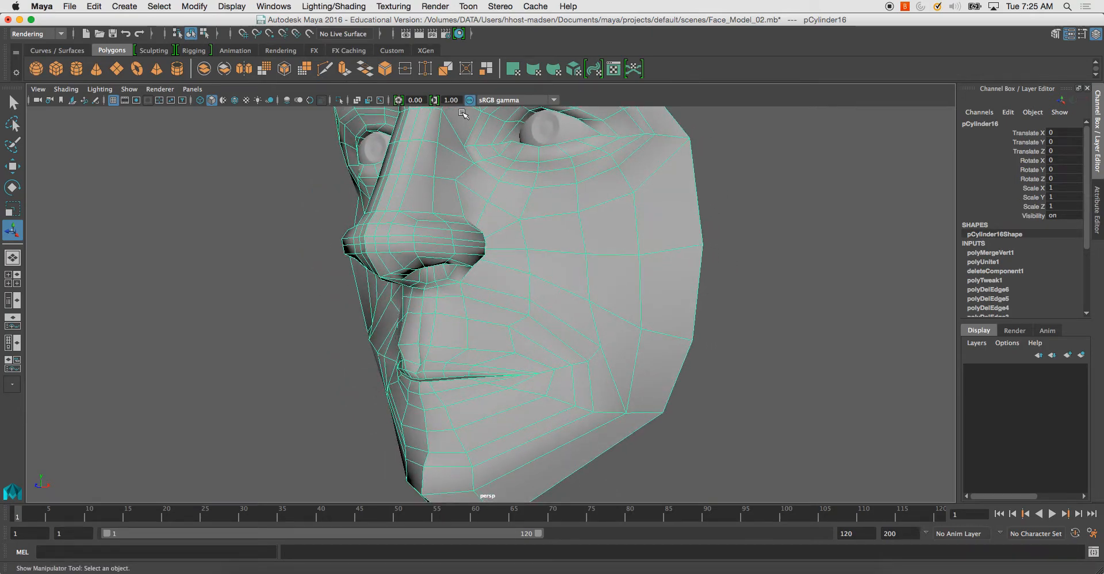
left_click(325, 68)
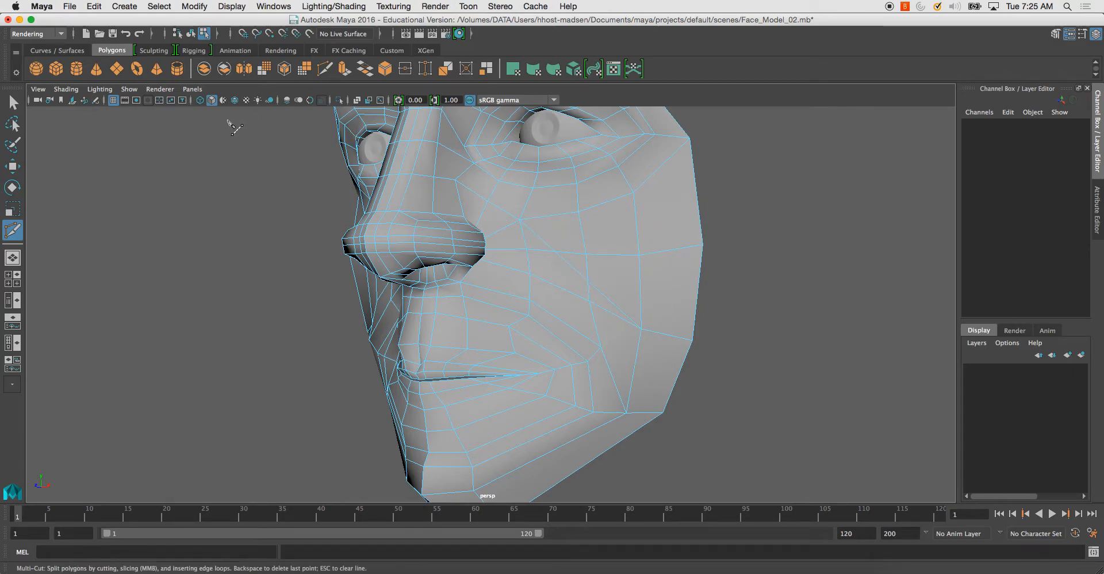
key("q")
Select the horizontal edge loop across the nose and cheek and the face strip from nostril to jaw to check the topology.
double_click(540, 251)
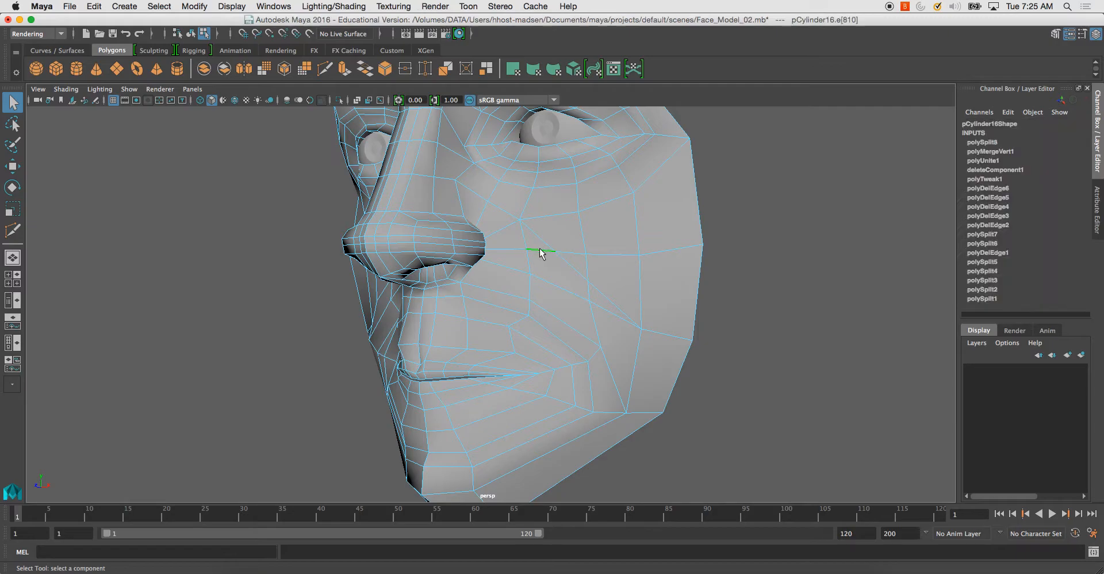
left_click_drag(541, 252, 541, 252, "alt")
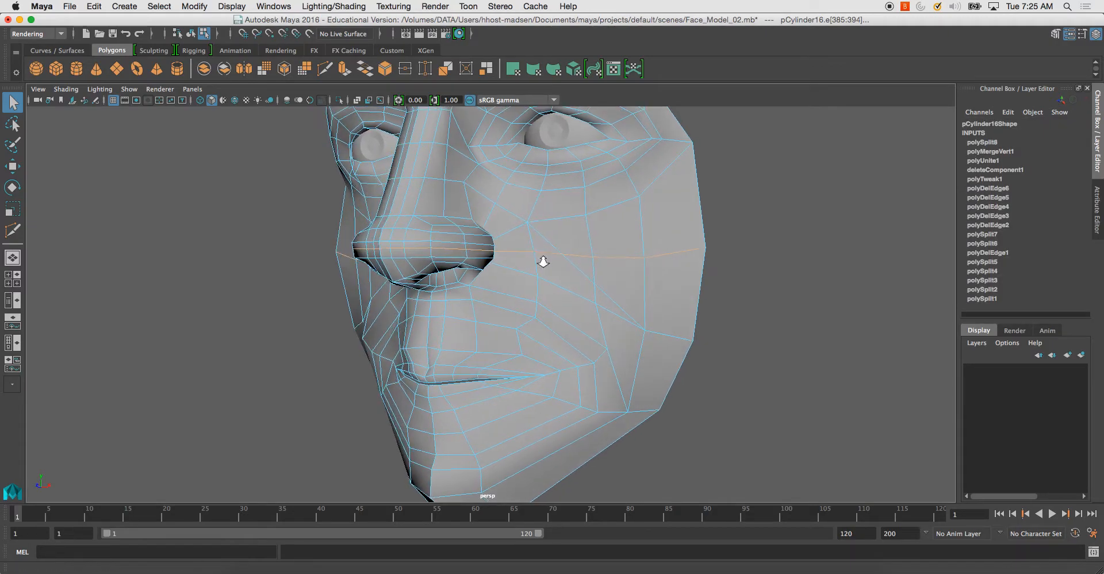
right_click_drag(541, 252, 576, 286, "alt")
left_click_drag(576, 285, 551, 299, "alt")
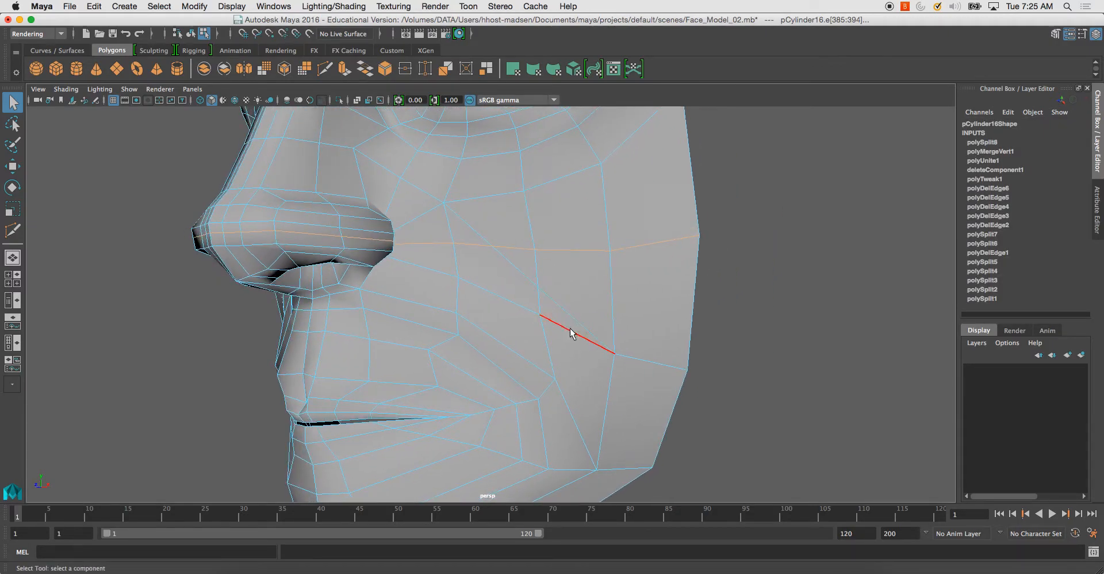
left_click(570, 332)
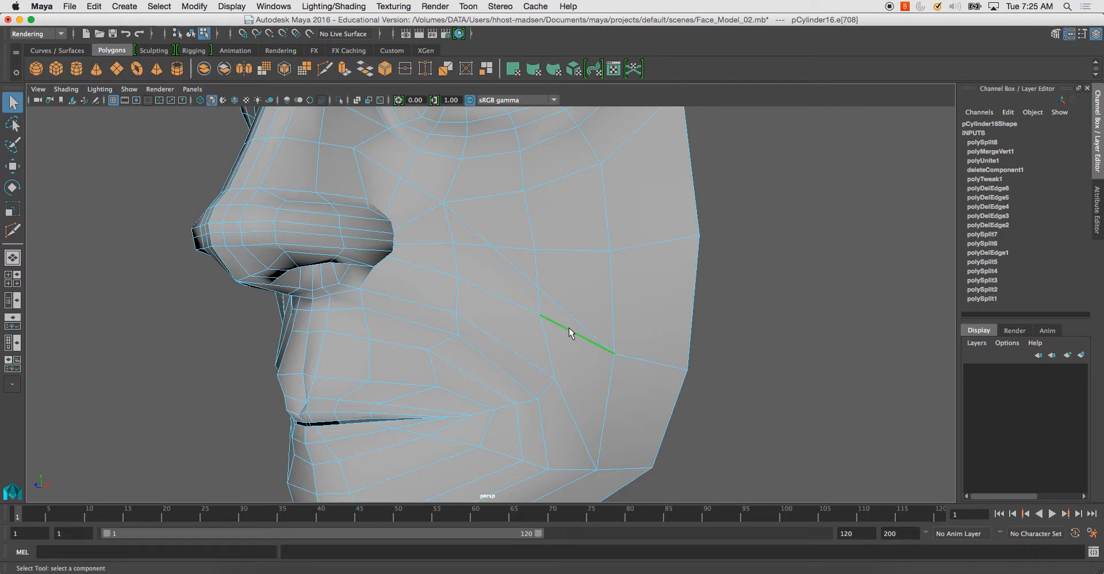
right_click_drag(503, 303, 504, 333)
left_click(515, 324)
double_click(564, 343, "shift")
left_click_drag(563, 342, 508, 292, "alt")
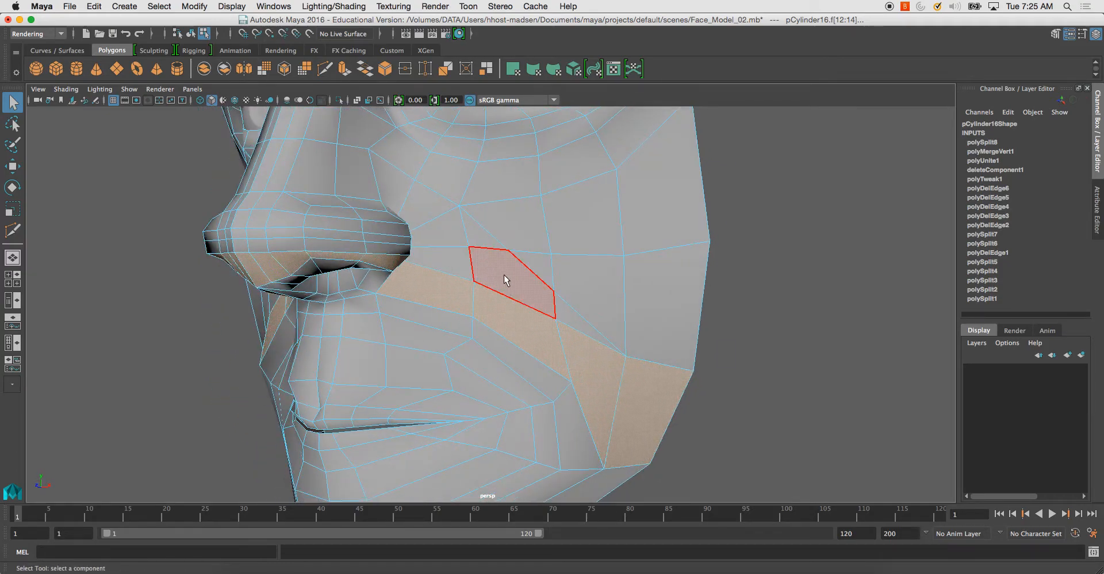
left_click_drag(449, 222, 380, 203, "alt")
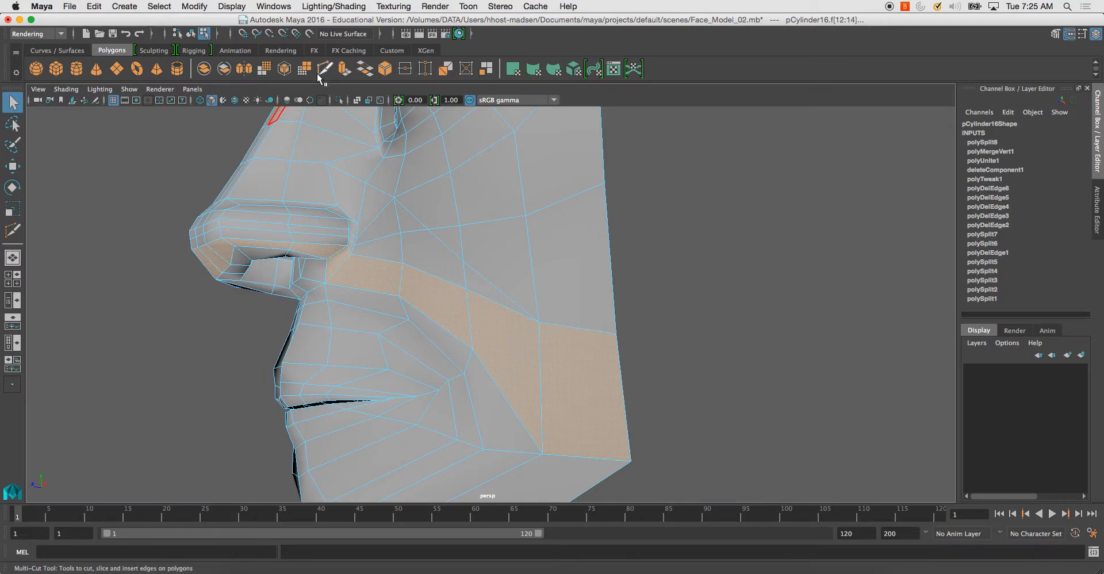
Cut a new edge line from the upper corner of the nostril wing diagonally down to the outer smile-line vertex.
left_click(326, 79)
left_click_drag(370, 198, 419, 236, "alt")
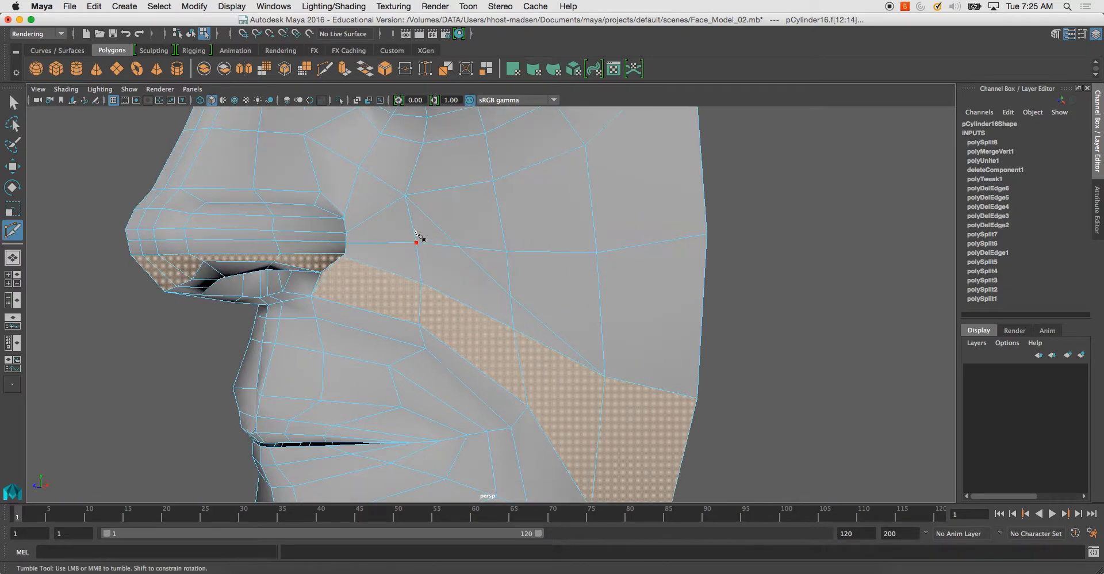
left_click(344, 212)
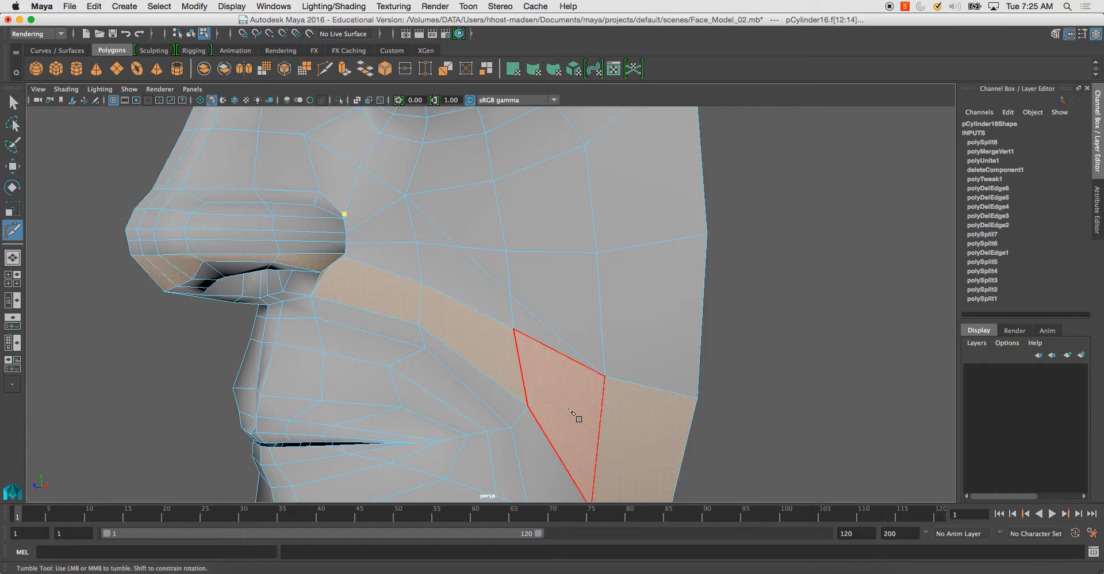
left_click_drag(543, 388, 506, 382, "alt")
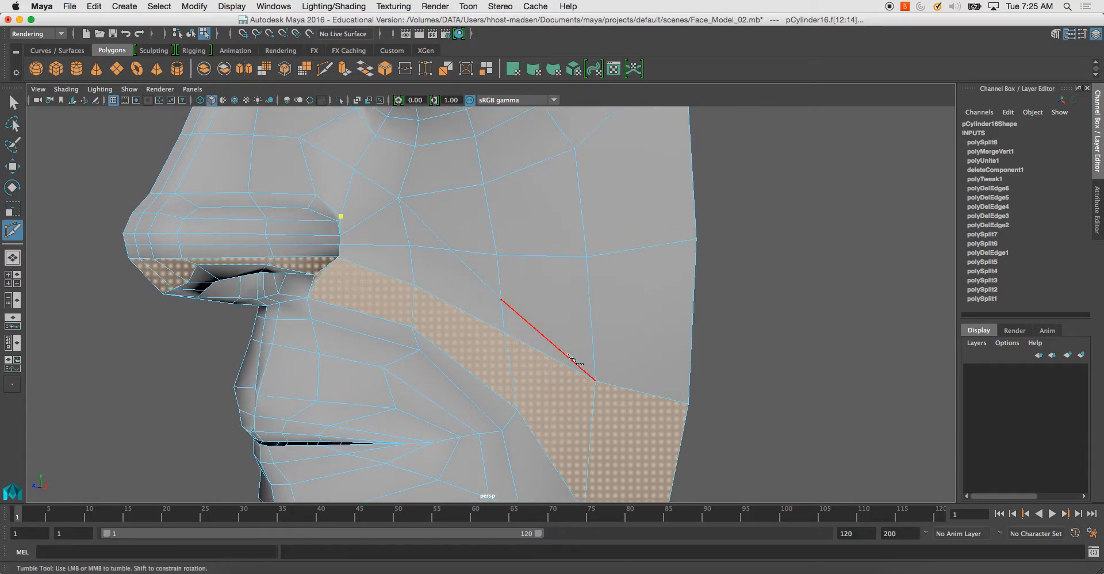
key("Return")
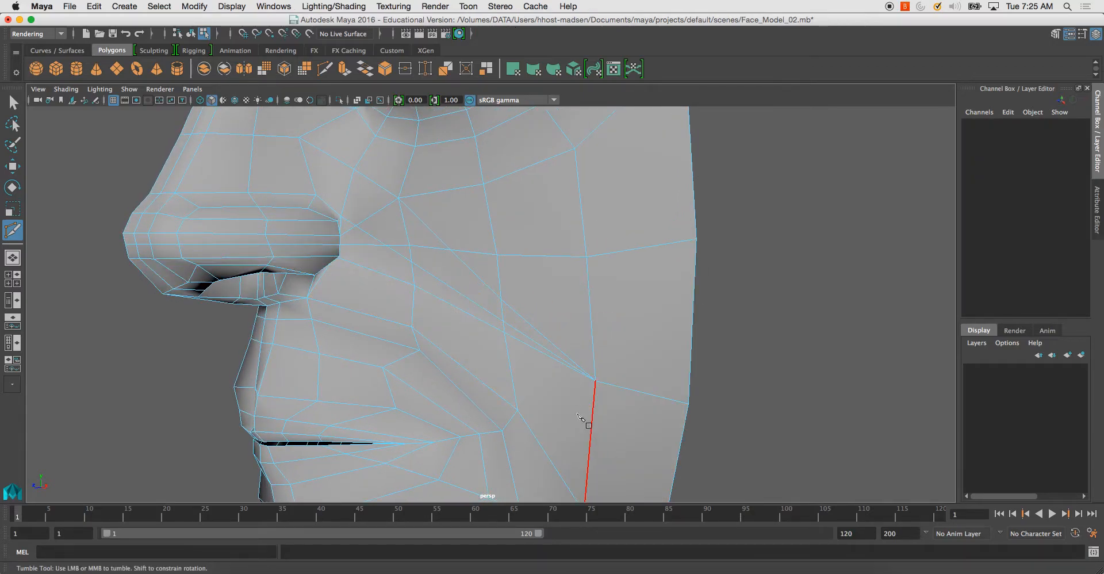
Cut a parallel edge line from the cheek vertex beside the nose down to the vertex on the face's outer border.
left_click(354, 169)
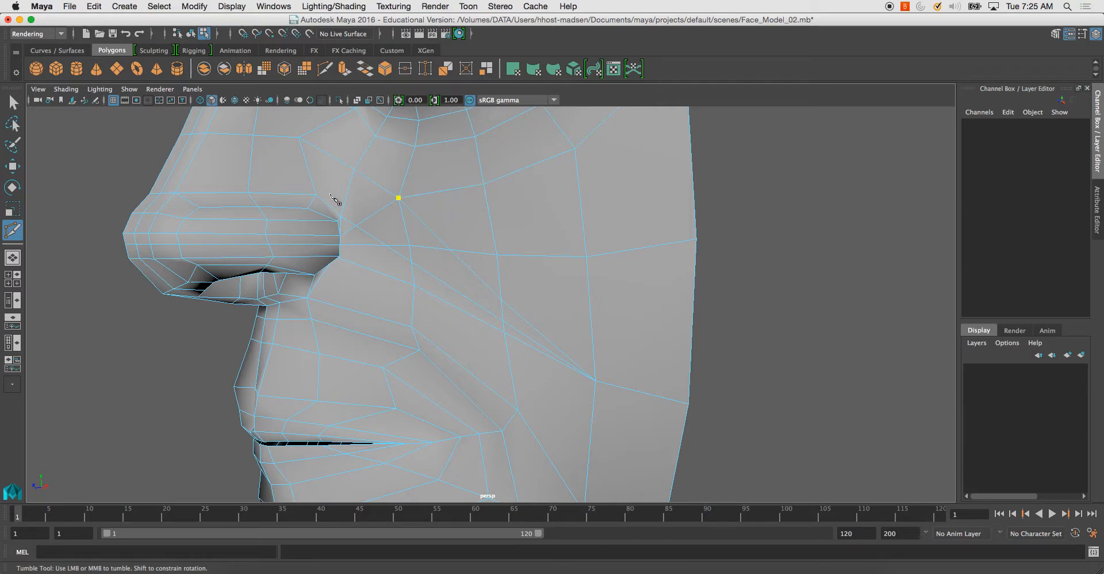
left_click(688, 404)
key("Return")
left_click(596, 381)
key("q")
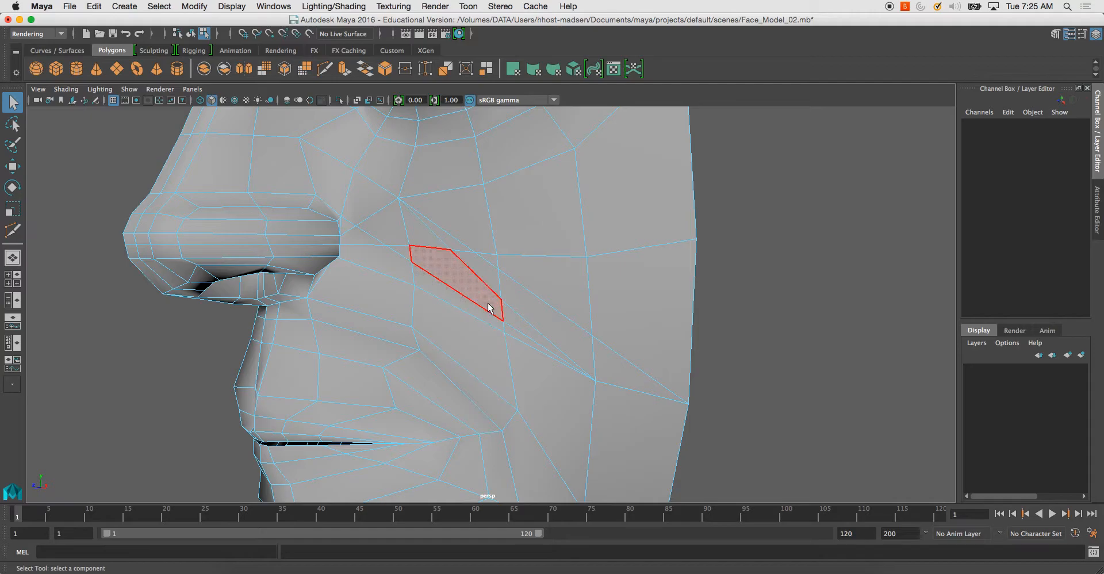
Delete the inner diagonal edge line on the cheek and the horizontal edge row that crosses the cheek.
left_click(476, 290)
key("Delete")
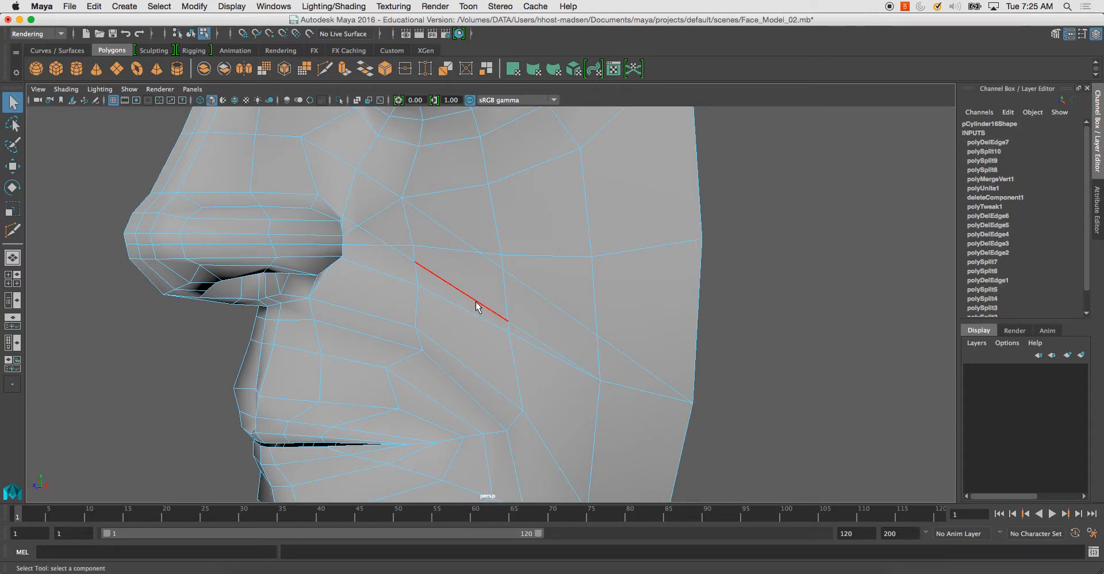
left_click_drag(477, 308, 402, 249, "alt")
left_click(520, 274)
right_click(402, 249)
double_click(402, 250)
key("Delete")
Delete the horizontal edge loop running across the nose and nostril wing, including its short edge to the cheek.
left_click_drag(405, 247, 334, 225, "alt")
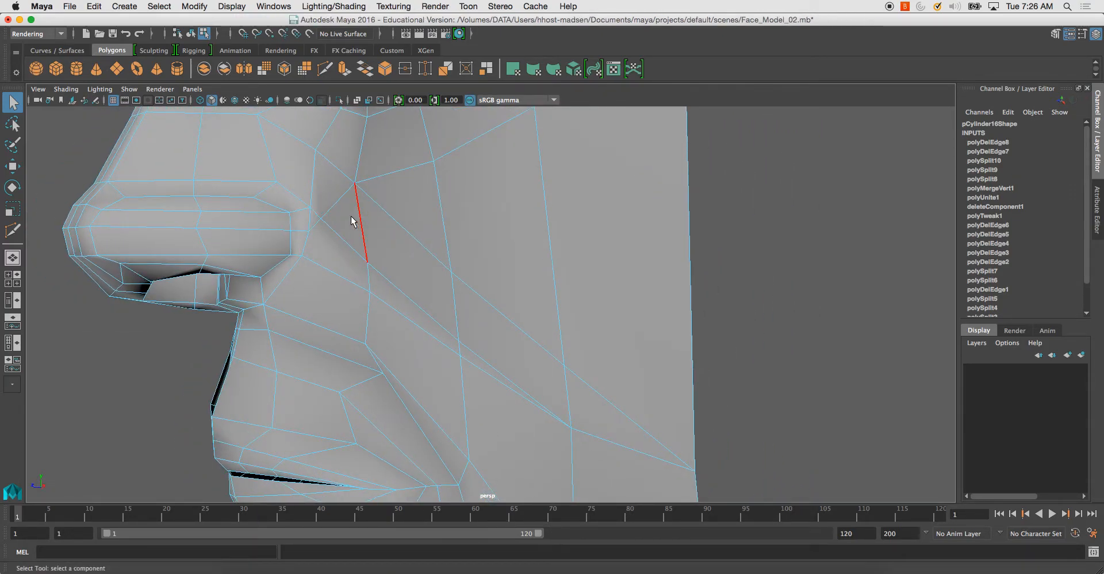
double_click(301, 231)
key("Delete")
key("ctrl+z")
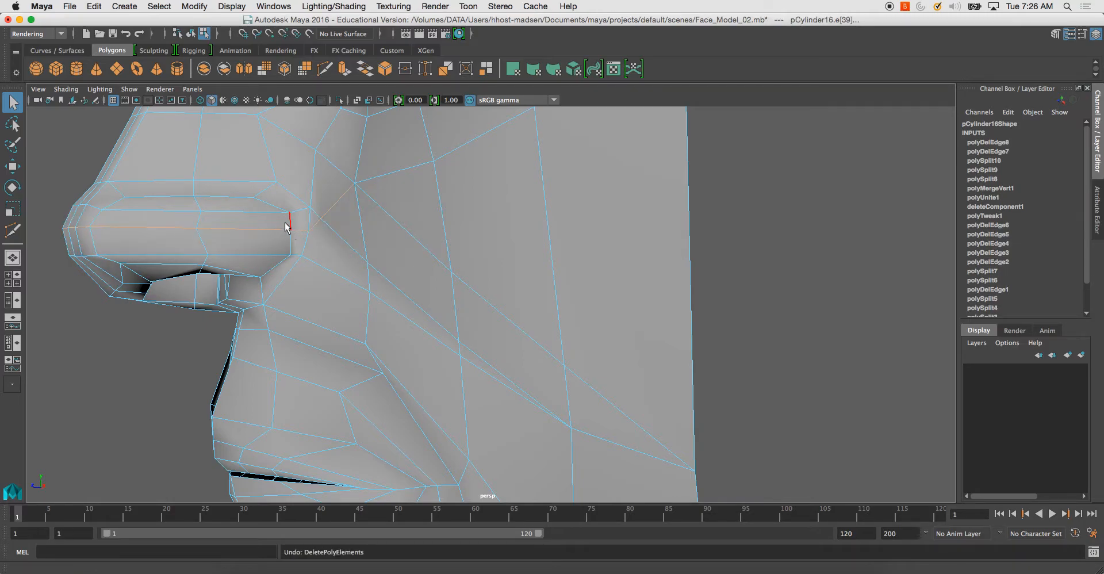
key("Delete")
left_click_drag(332, 233, 369, 246, "alt")
mouse_move(454, 302)
right_mouse_down()
mouse_move(421, 284)
mouse_move(437, 274)
mouse_move(452, 300)
right_mouse_up()
left_click(327, 75)
left_click(456, 319)
left_click_drag(474, 358, 512, 345, "alt")
scroll(511, 345, "down", 2)
left_click(506, 387)
middle_click_drag(529, 365, 494, 304, "alt")
scroll(494, 304, "down", 2)
left_click_drag(494, 303, 499, 310, "alt")
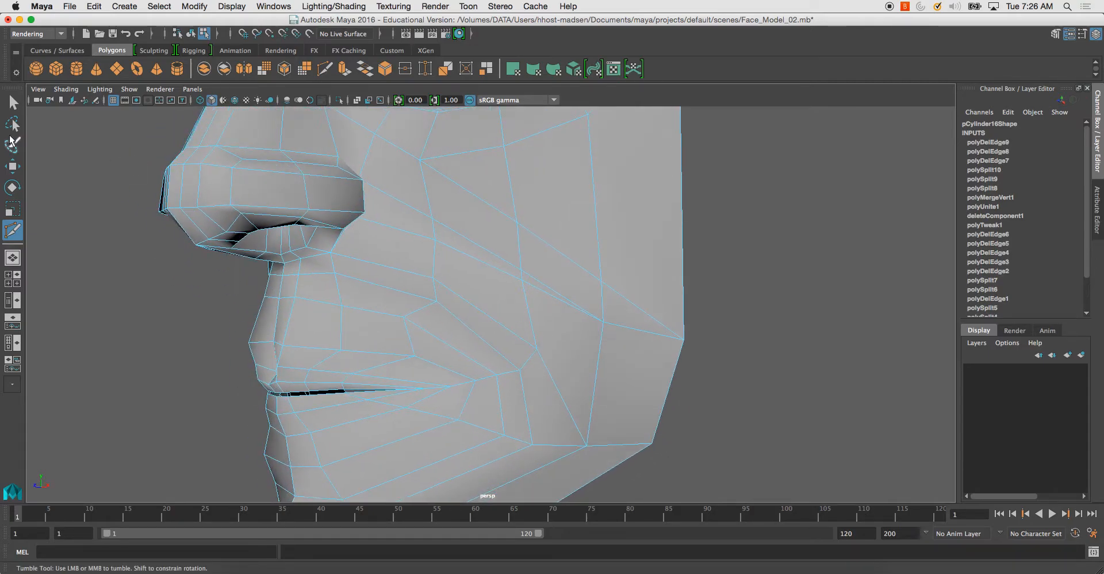
Merge the closely spaced vertex pairs where the diagonal edge lines run side by side between nostril and cheek.
left_click(17, 109)
right_click_drag(530, 291, 511, 227)
left_click(523, 271)
left_click(446, 222, "shift")
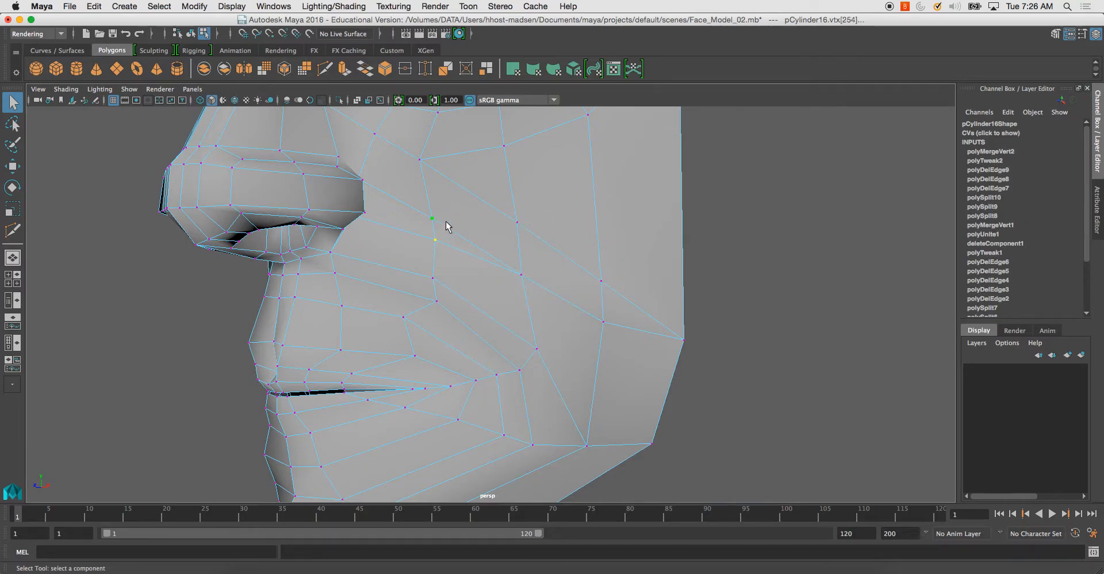
key("f")
key("g")
left_click_drag(464, 218, 437, 243, "alt")
left_click_drag(440, 333, 487, 300, "alt")
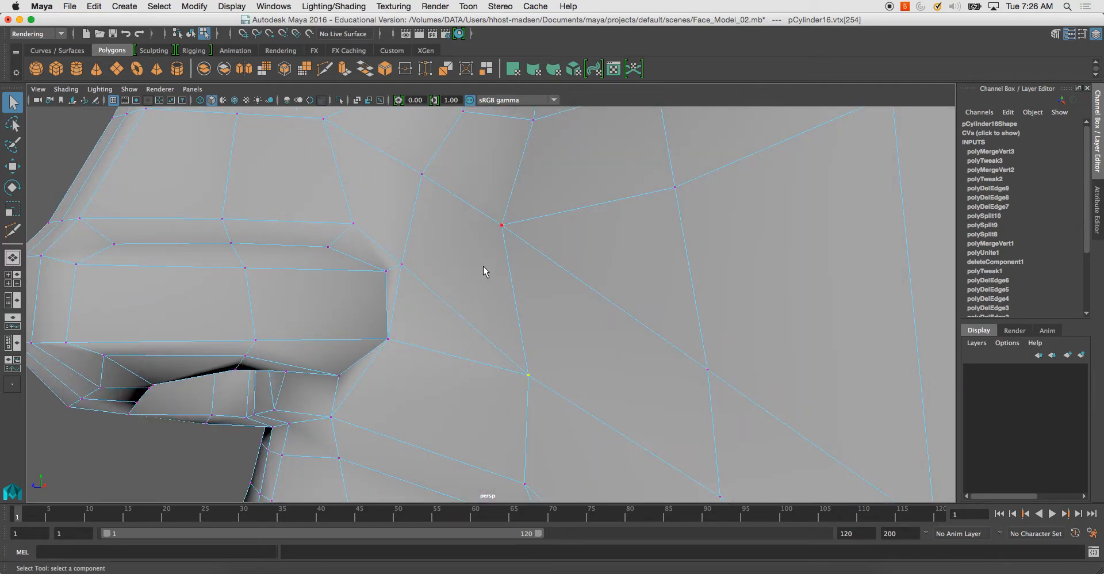
Cut an edge line from the nostril wing's upper rear vertex diagonally across the cheek columns to the lower cheek vertex near the outer border.
left_click_drag(481, 268, 469, 262, "alt")
left_click(324, 68)
left_click(376, 263)
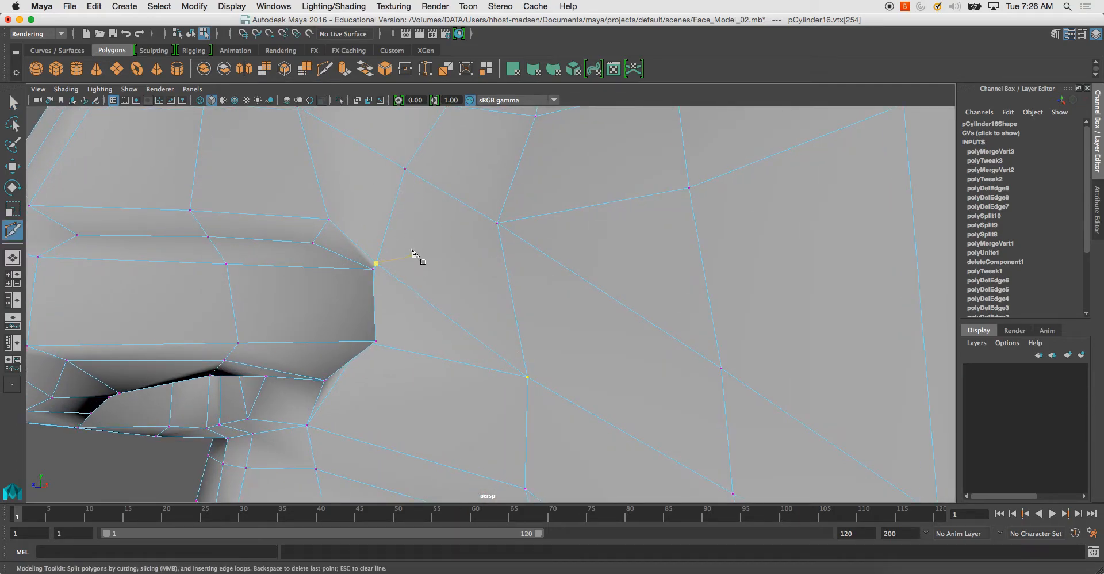
left_click_drag(363, 314, 409, 309, "alt")
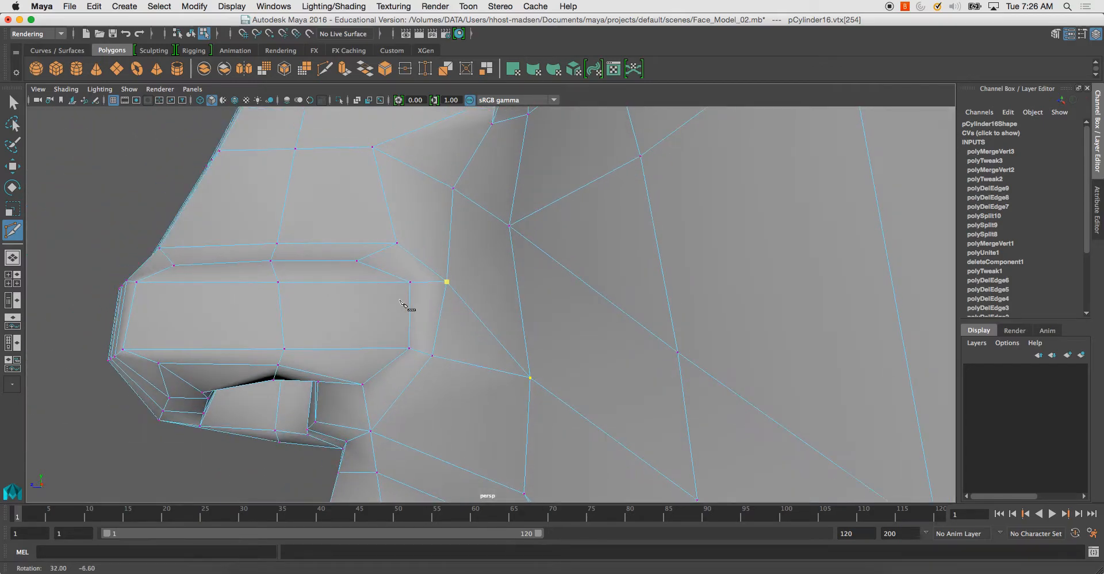
left_click(522, 318)
scroll(599, 335, "up", 5)
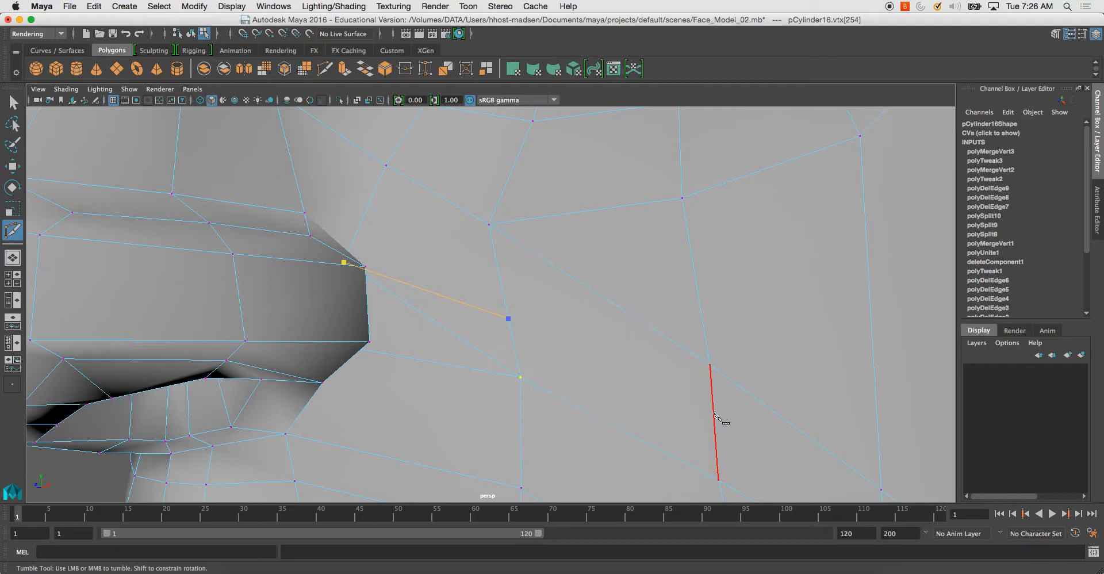
right_click_drag(688, 413, 601, 356, "alt")
left_click_drag(601, 356, 632, 365, "alt")
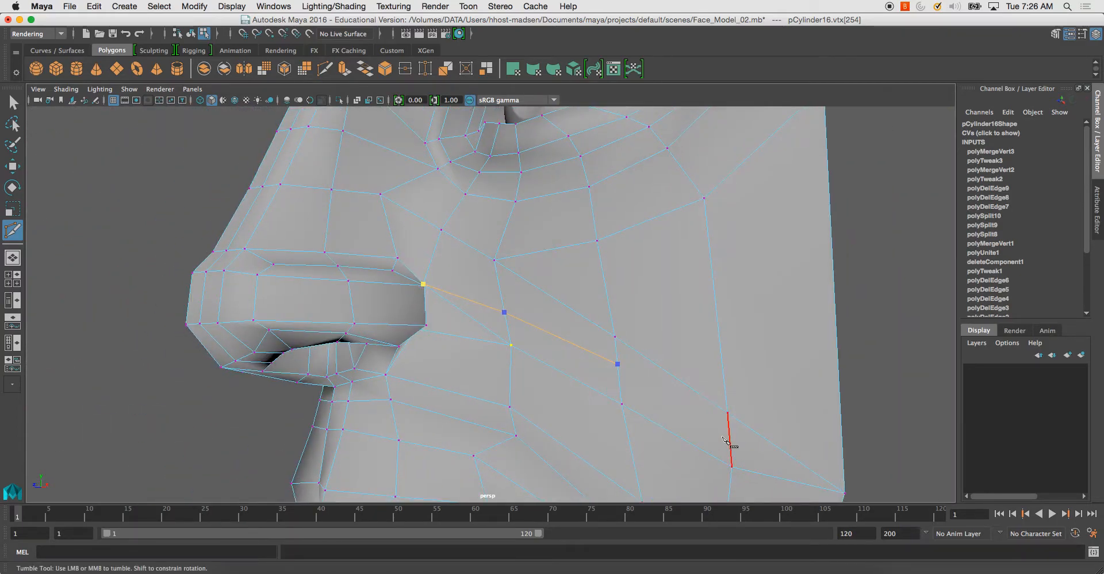
key("Return")
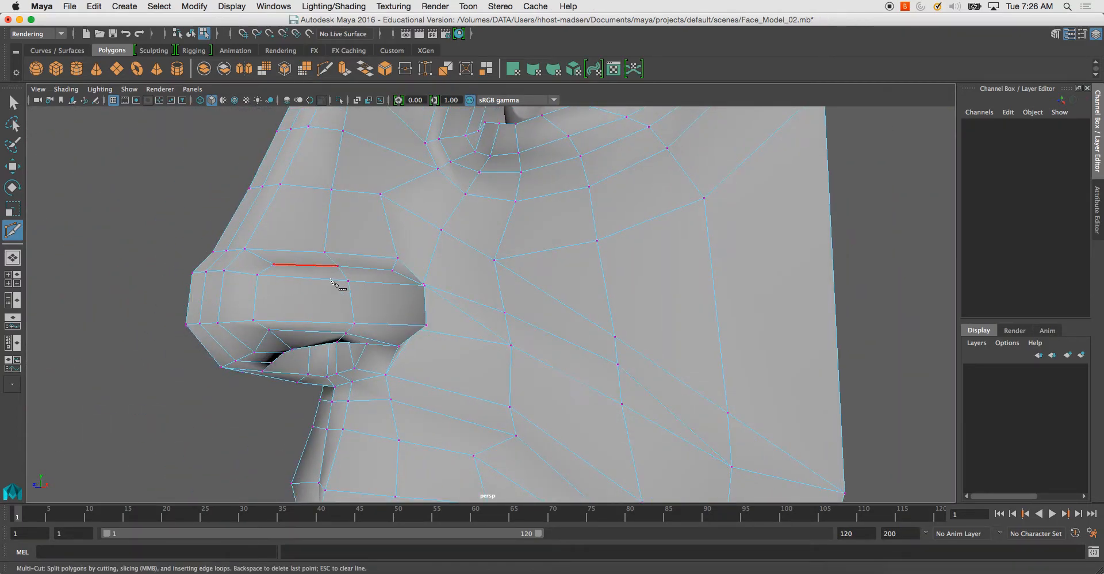
key("q")
Delete the old diagonal edge running from the nostril wing's upper rear corner down to the lower cheek vertex.
right_click_drag(482, 335, 482, 313)
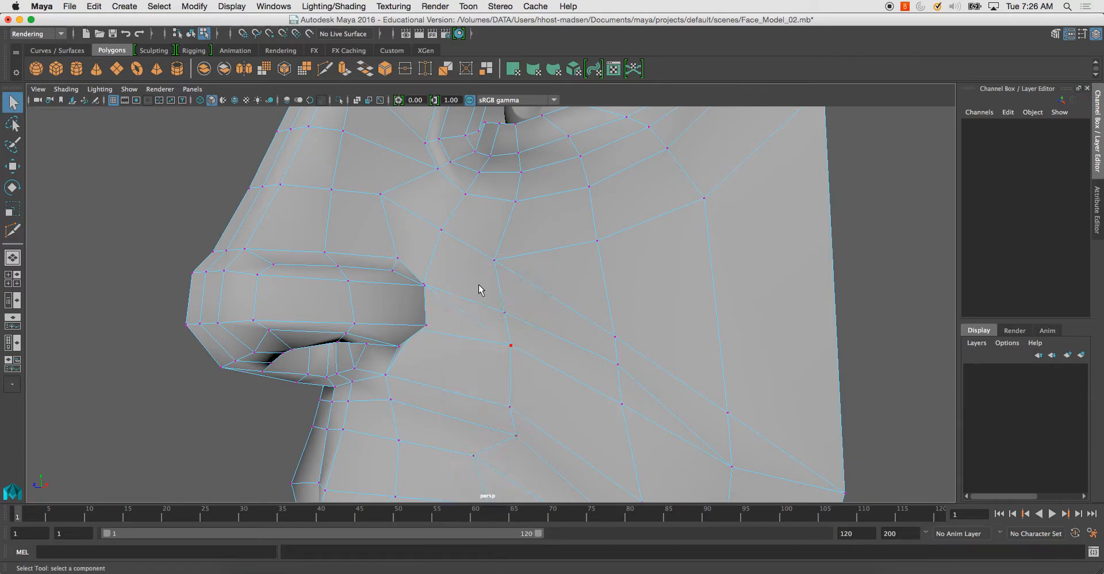
left_click(473, 328)
key("Delete")
Try to merge the new line's mid-cheek vertex with the vertex directly below it, and undo the merge.
scroll(475, 328, "down", 3)
left_click_drag(476, 328, 469, 293, "alt")
scroll(439, 298, "up", 3)
left_click_drag(506, 350, 476, 335, "alt")
right_click_drag(473, 304, 441, 303)
left_click(444, 344)
right_click_drag(448, 327, 447, 263, "shift")
left_click_drag(449, 345, 508, 350, "alt")
key("super+z")
Delete the short vertical edge between the cheek's diagonal lines near the outer border and the last segment of the newly cut line.
middle_click_drag(529, 350, 454, 311, "alt")
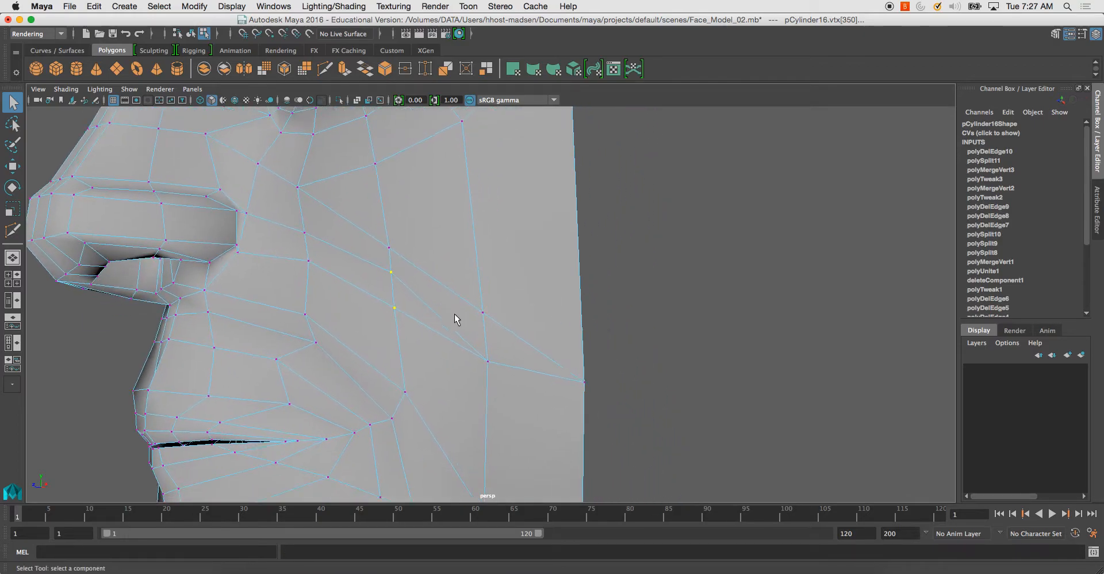
left_click_drag(454, 314, 485, 309, "alt")
right_click_drag(485, 323, 485, 271)
left_click(481, 336)
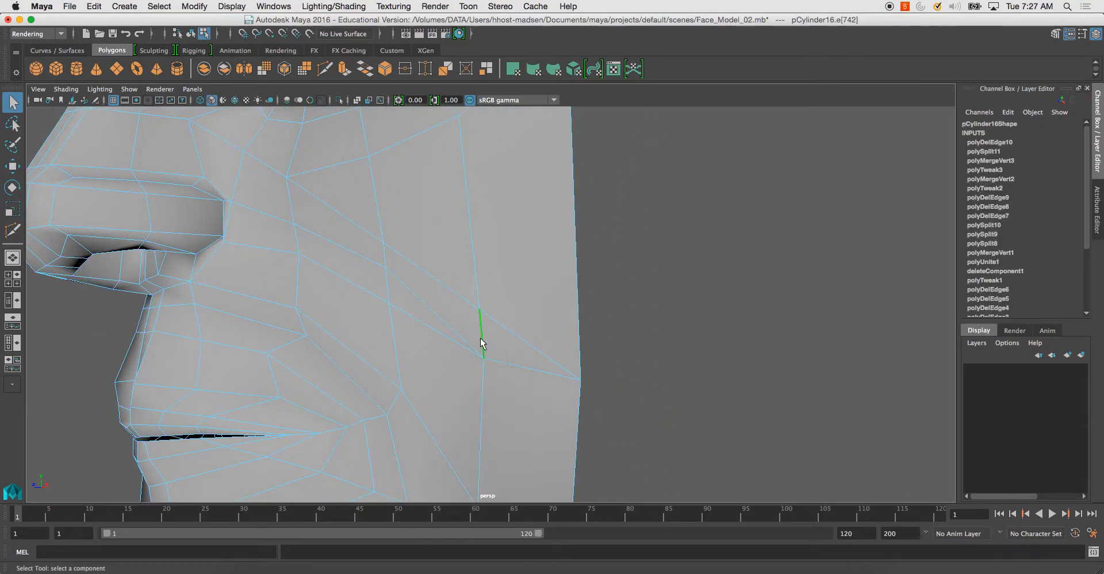
key("Delete")
left_click_drag(480, 337, 544, 333, "alt")
left_click(492, 338)
key("Delete")
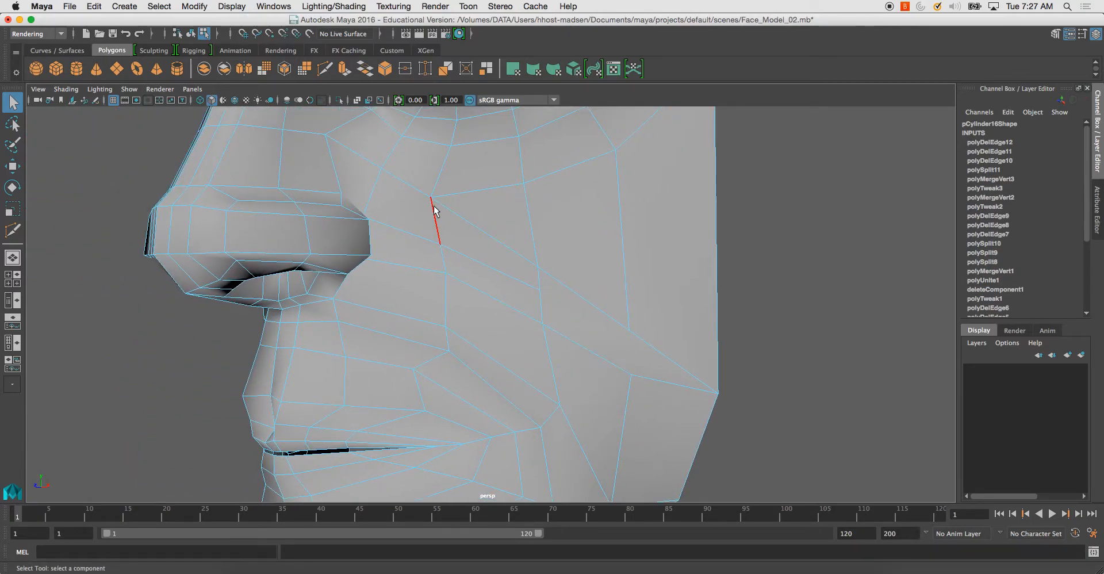
Try cutting an edge from the cut line's loose end on the cheek to the outer border vertex, and undo it.
left_click(325, 69)
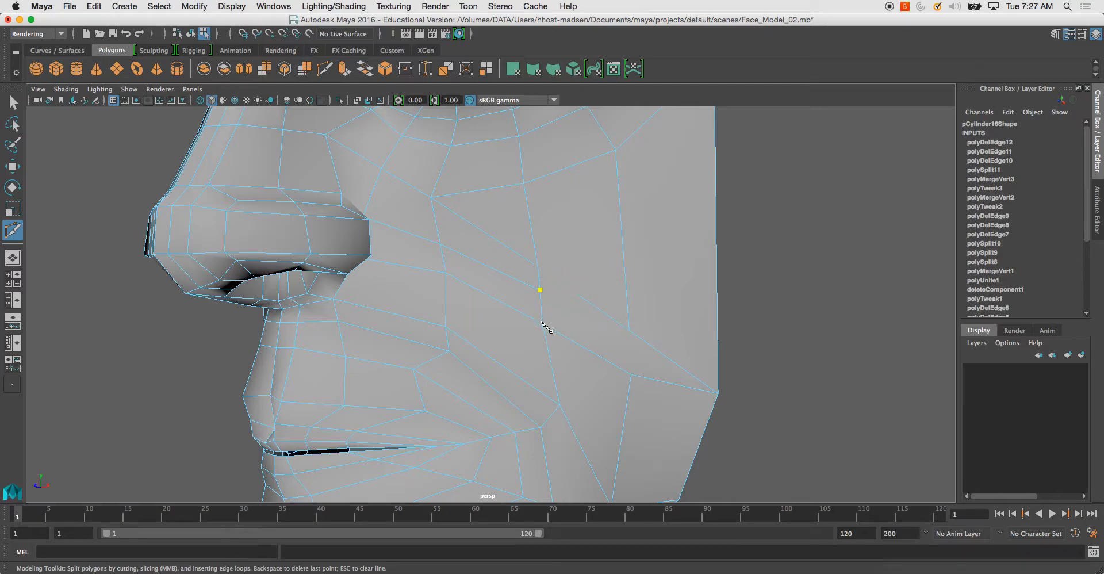
left_click(631, 374)
left_click(504, 386)
key("q")
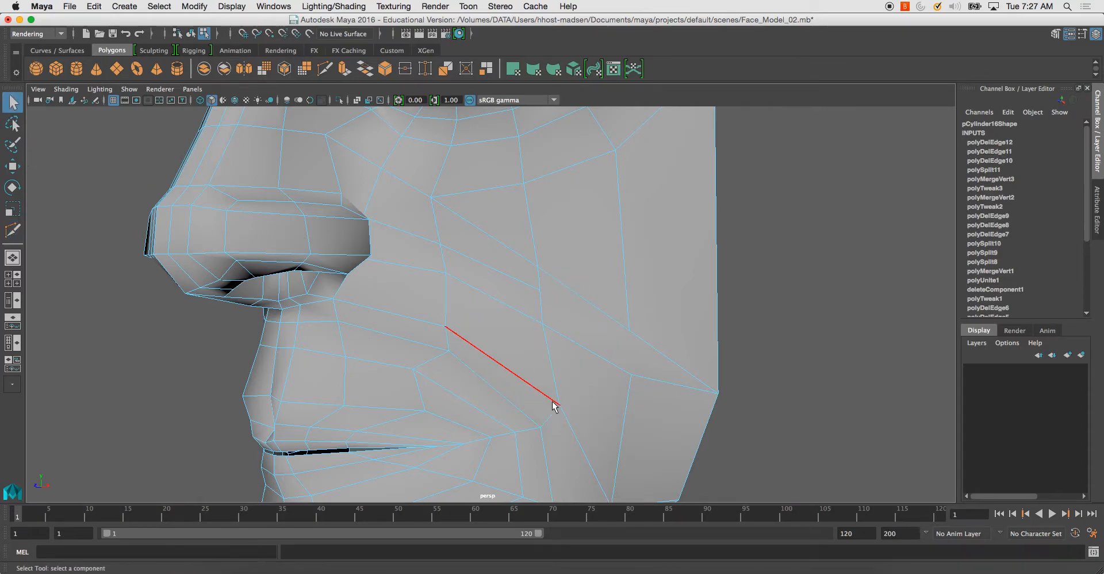
left_click(593, 357)
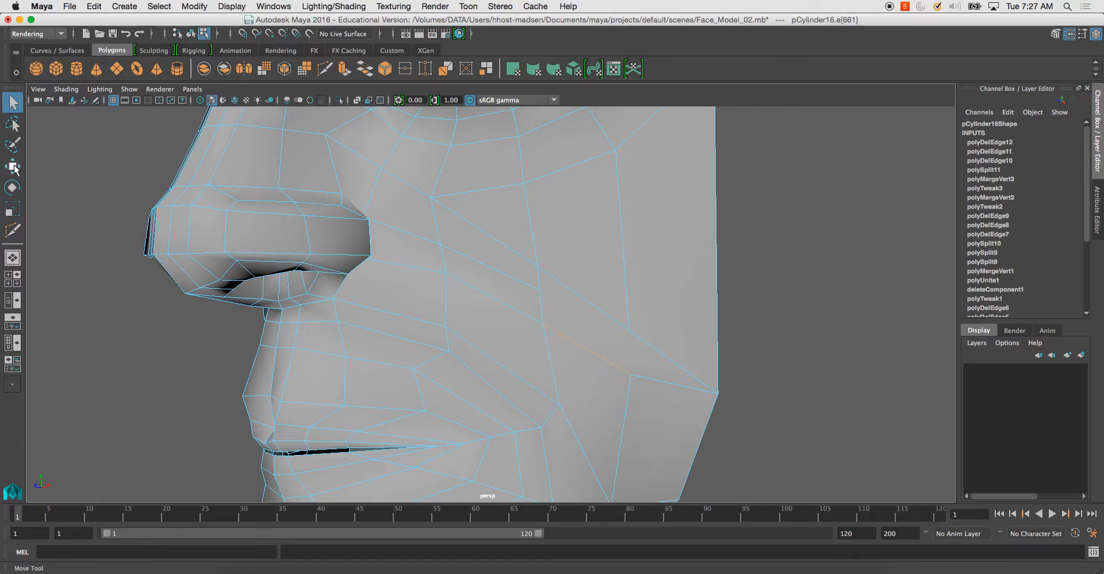
left_click(325, 69)
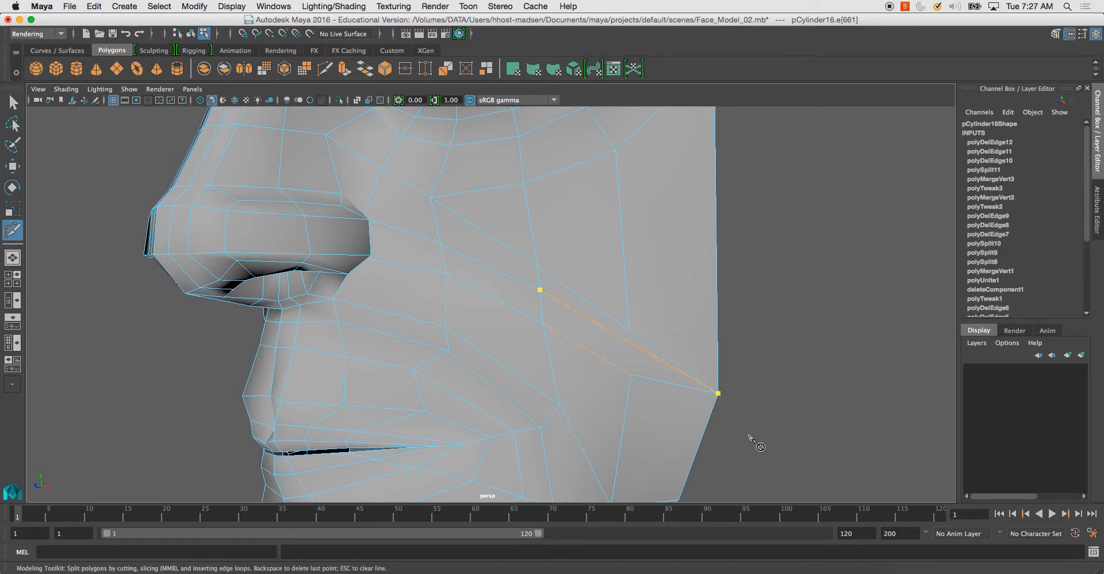
key("Return")
left_click_drag(750, 437, 586, 405, "alt")
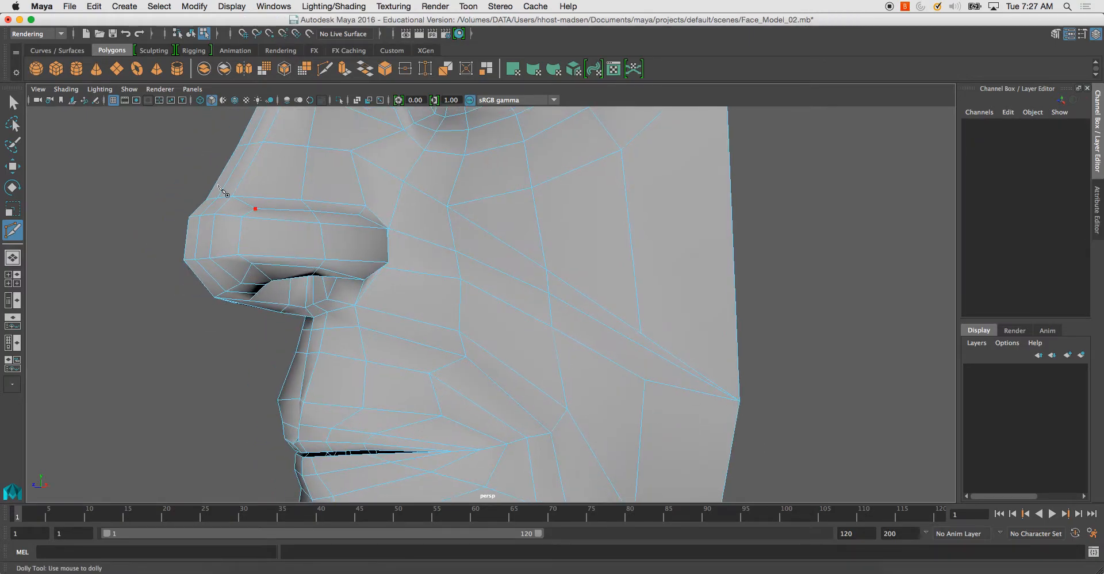
left_click_drag(430, 280, 442, 282, "alt")
key("super+z")
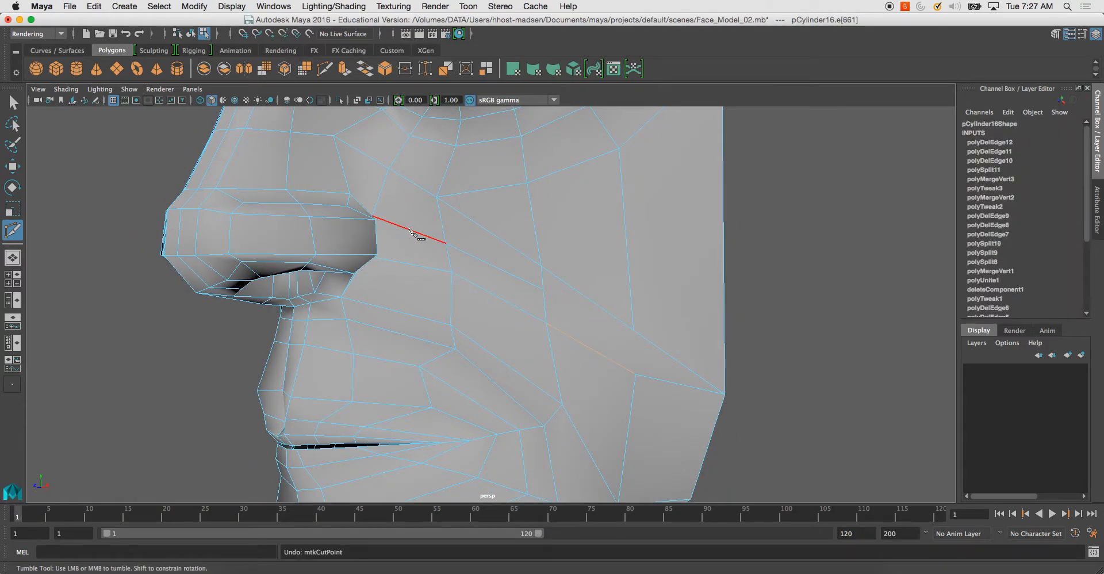
Cut an edge from the line's loose end on the cheek to the lower cheek vertex near the outer border.
key("q")
left_click(533, 225)
left_click(602, 297)
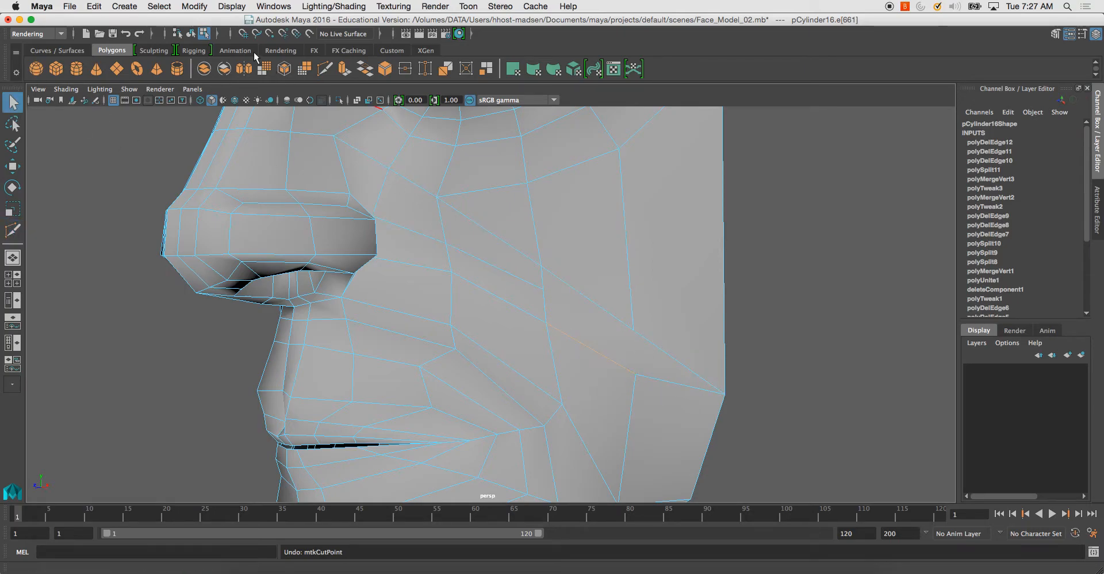
left_click(324, 68)
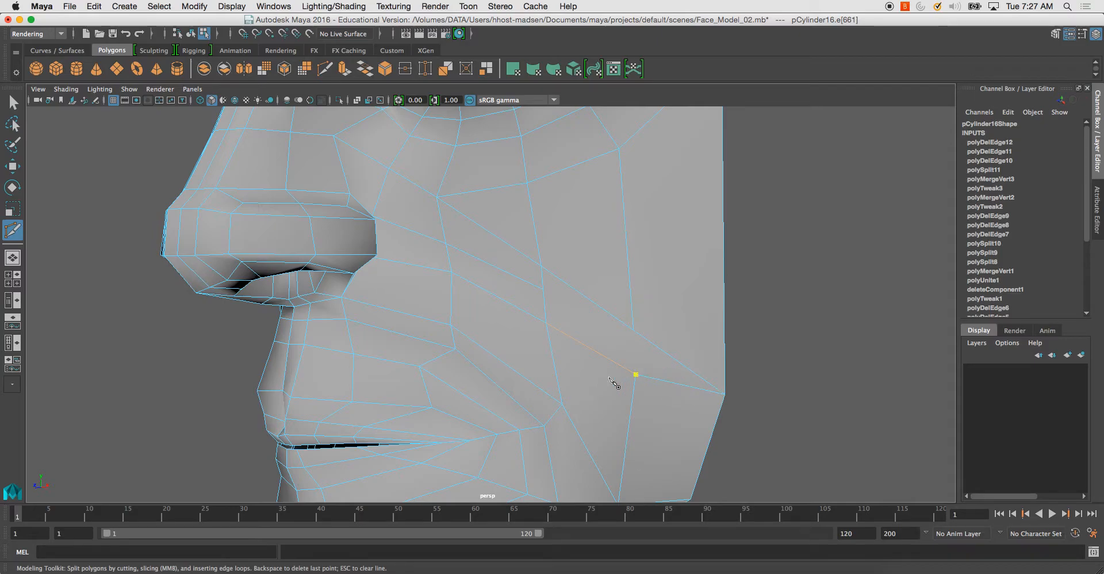
key("Escape")
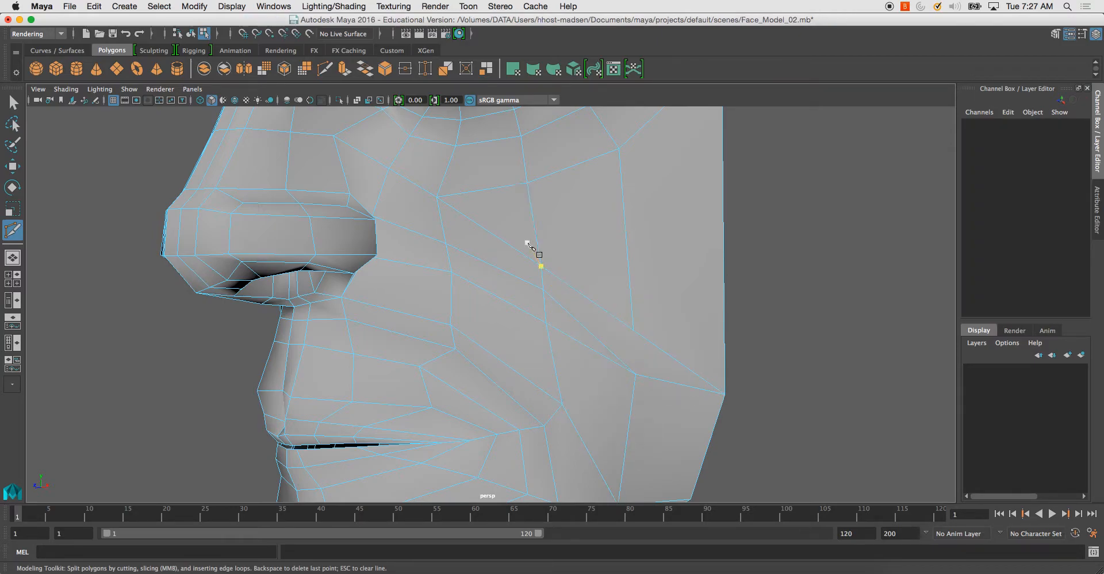
key("q")
Check the strip of faces running from the nose across the cheek, and delete the diagonal edge just cut at its lower end.
mouse_move(322, 161)
right_mouse_down()
mouse_move(325, 173)
mouse_move(318, 156)
right_mouse_up()
left_click(317, 156)
double_click(370, 179, "shift")
left_click_drag(370, 179, 498, 243, "alt")
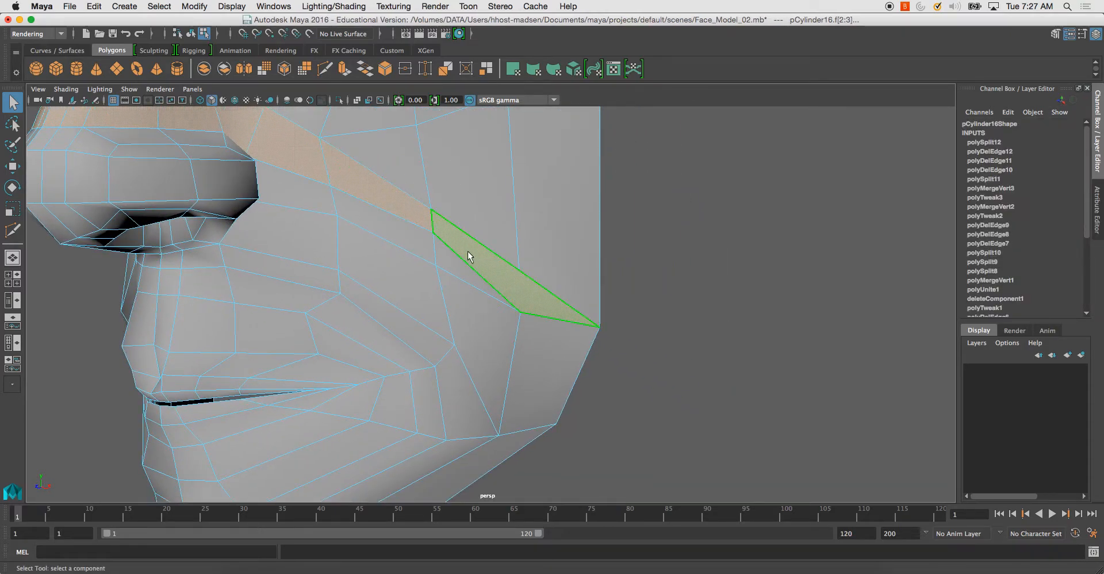
left_click_drag(482, 280, 443, 281, "alt")
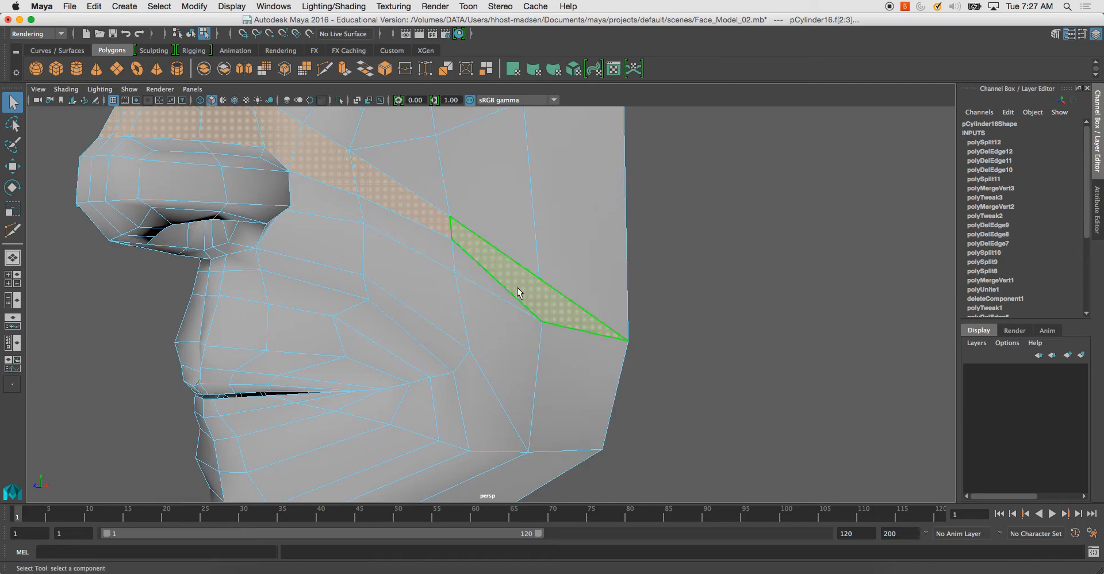
right_click_drag(517, 289, 500, 278)
left_click(496, 280)
key("Delete")
left_click_drag(498, 275, 502, 264, "alt")
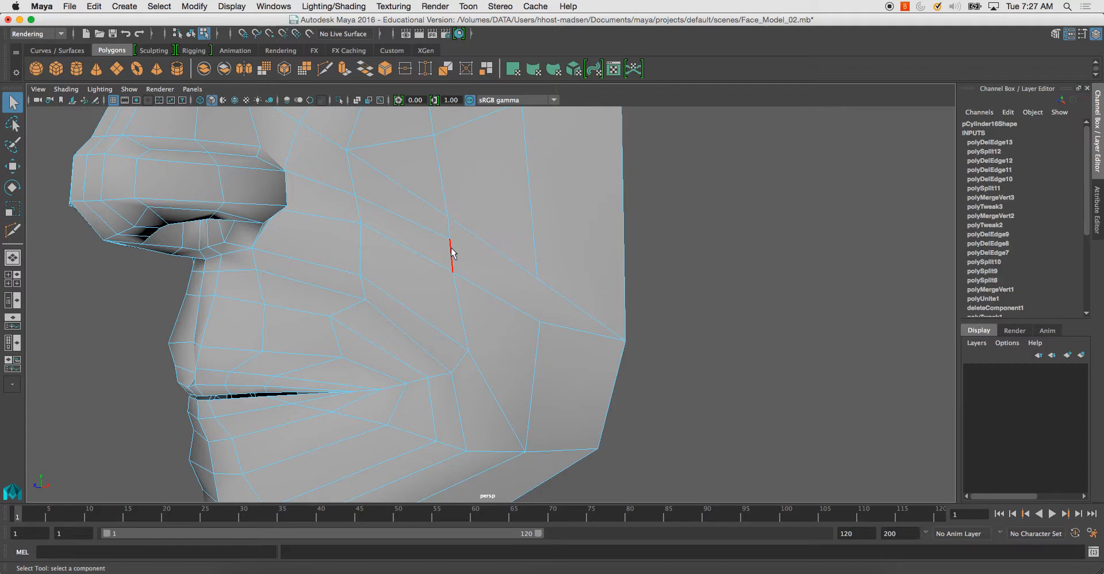
Cut a short vertical edge joining the two cheek vertices in the column nearest the outer border.
left_click(324, 69)
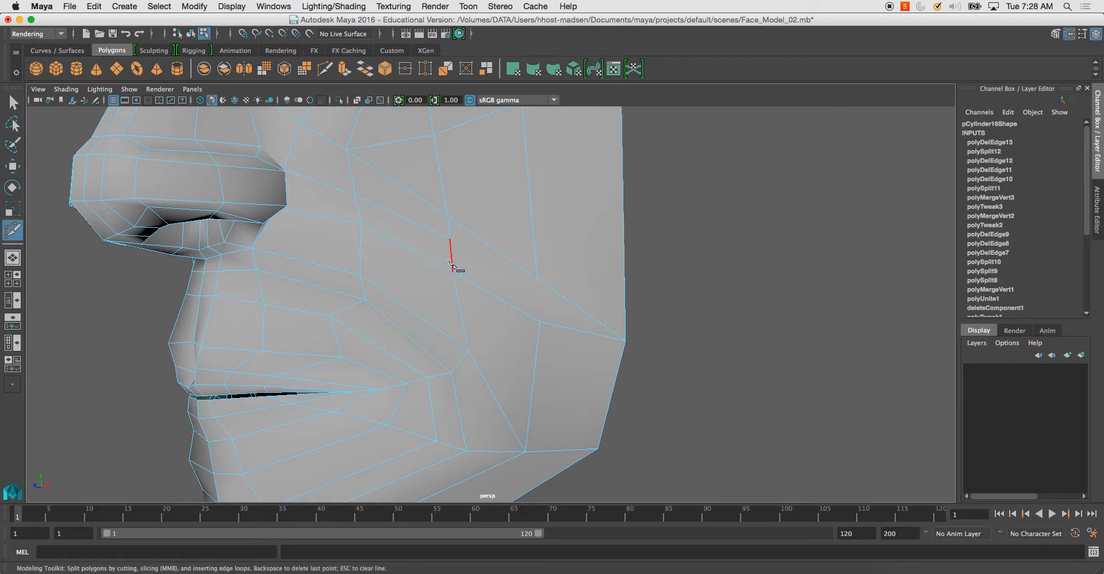
left_click(577, 330)
left_click_drag(528, 313, 532, 315, "alt")
key("Return")
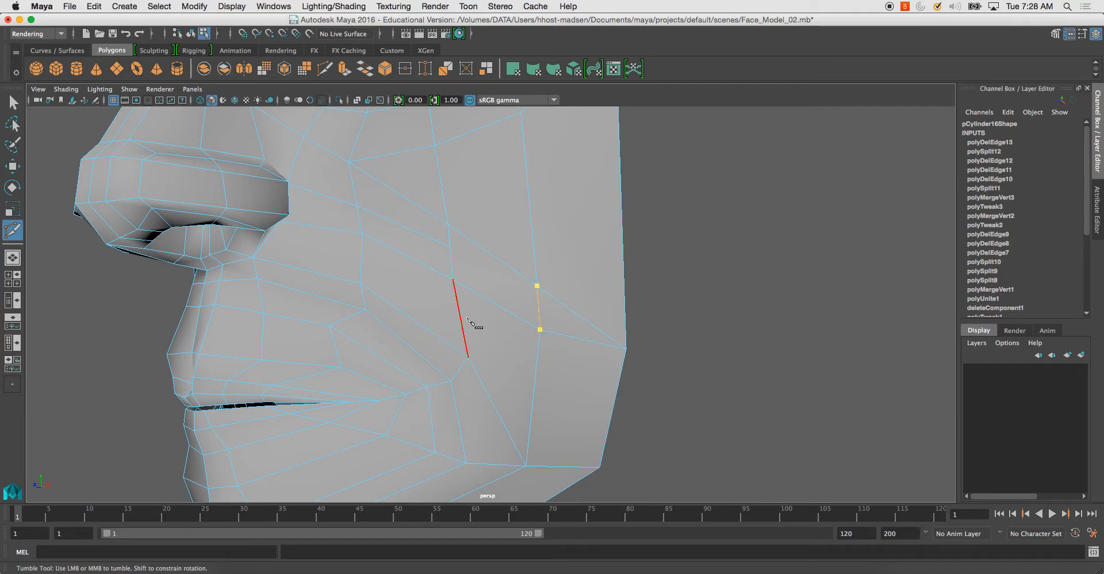
key("Return")
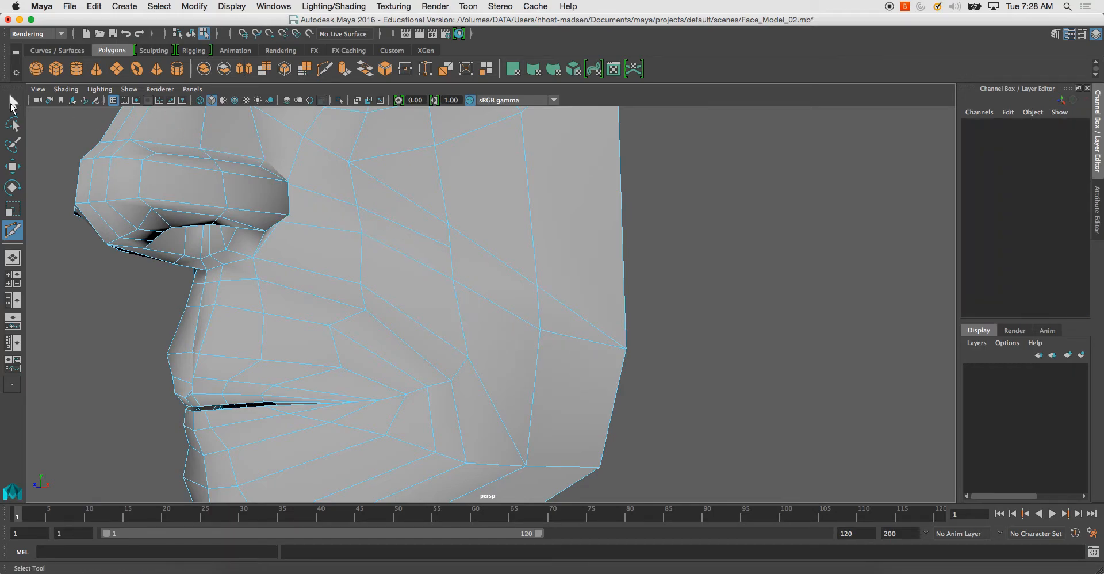
Delete the diagonal edge running from the upper cheek vertex of that column down to the outer border vertex.
left_click(12, 104)
left_click(568, 305)
key("Delete")
left_click_drag(567, 304, 461, 200, "alt")
left_click_drag(519, 240, 269, 166, "alt")
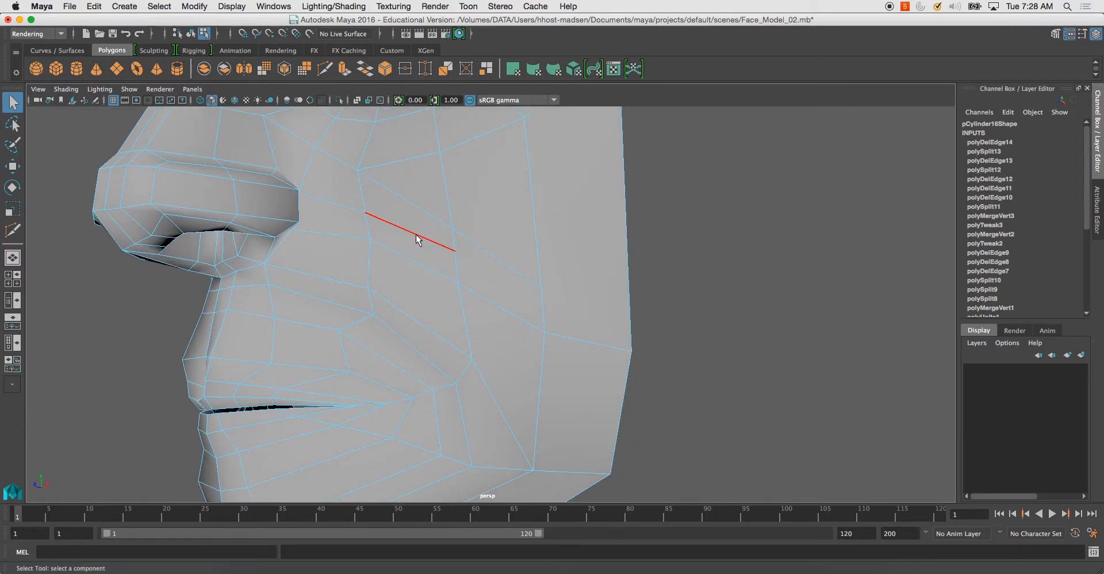
Cut the mid-cheek line's loose end through the next column to the outer border, and reposition its new vertex on that column.
left_click(324, 69)
left_click(629, 335)
key("Return")
key("q")
right_click_drag(556, 309, 540, 311)
left_click(541, 311)
key("w")
left_click_drag(540, 240, 578, 275)
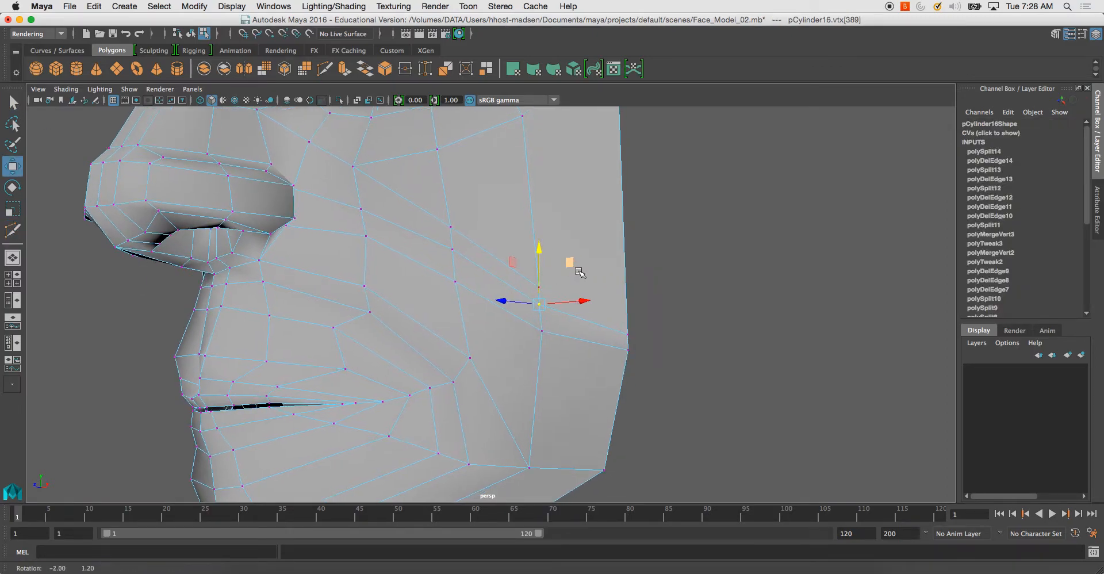
Cut a horizontal edge from the upper diagonal line's end vertex on the cheek column to the outer border.
left_click(324, 68)
left_click(538, 287)
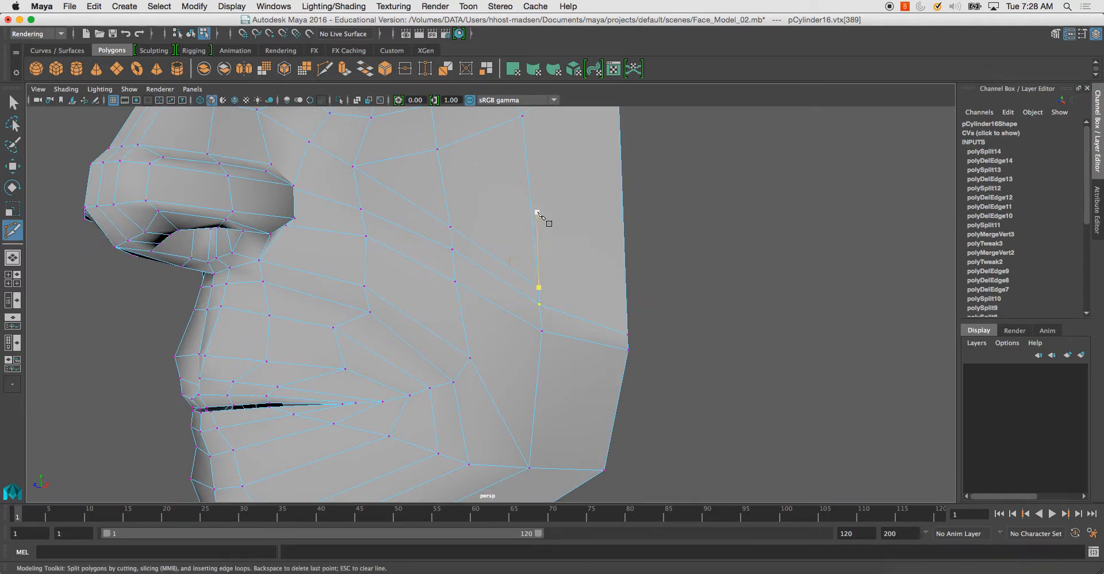
left_click(539, 287)
left_click(627, 334)
key("z")
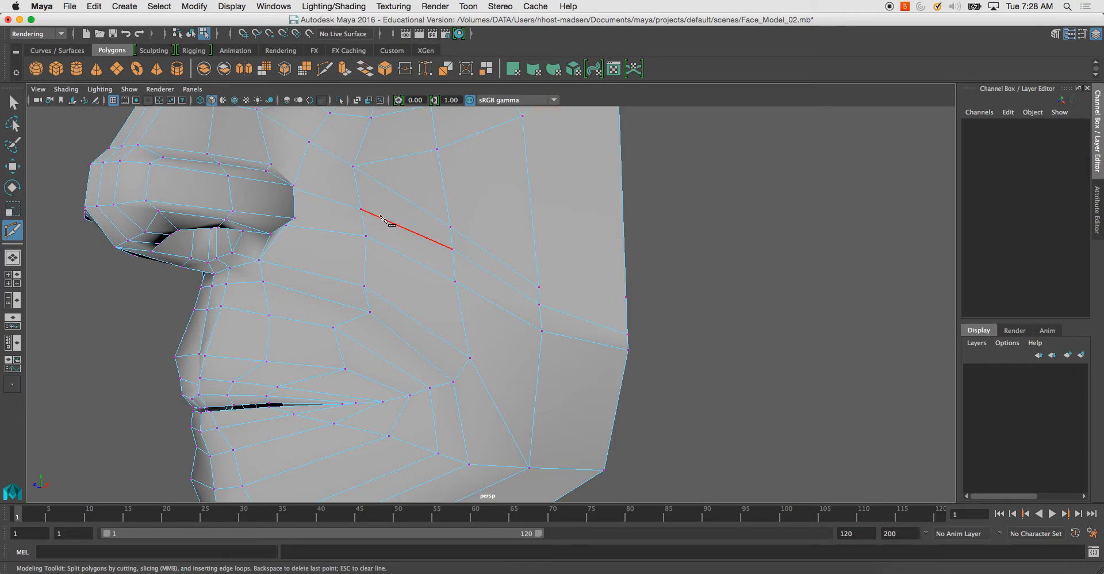
left_click(626, 286)
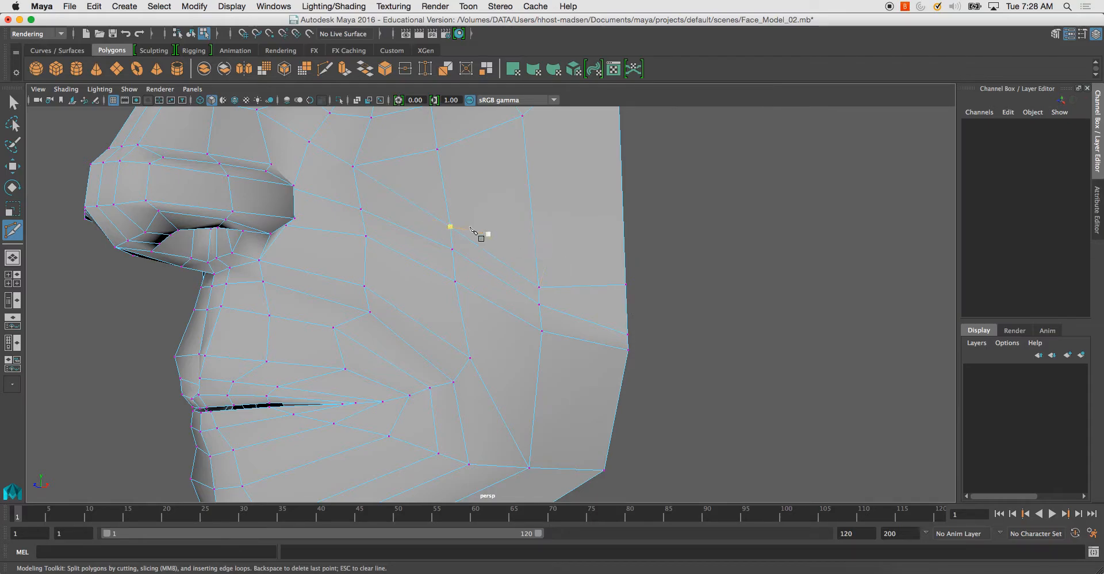
key("q")
Reposition the upper diagonal line's mid-cheek vertex and raise its vertex on the column nearest the outer border.
left_click_drag(379, 207, 457, 277, "alt")
left_click(457, 276)
key("w")
mouse_move(443, 221)
left_mouse_down()
mouse_move(446, 197)
mouse_move(440, 219)
mouse_move(453, 225)
left_mouse_up()
left_click(507, 321)
left_click_drag(508, 266, 508, 204)
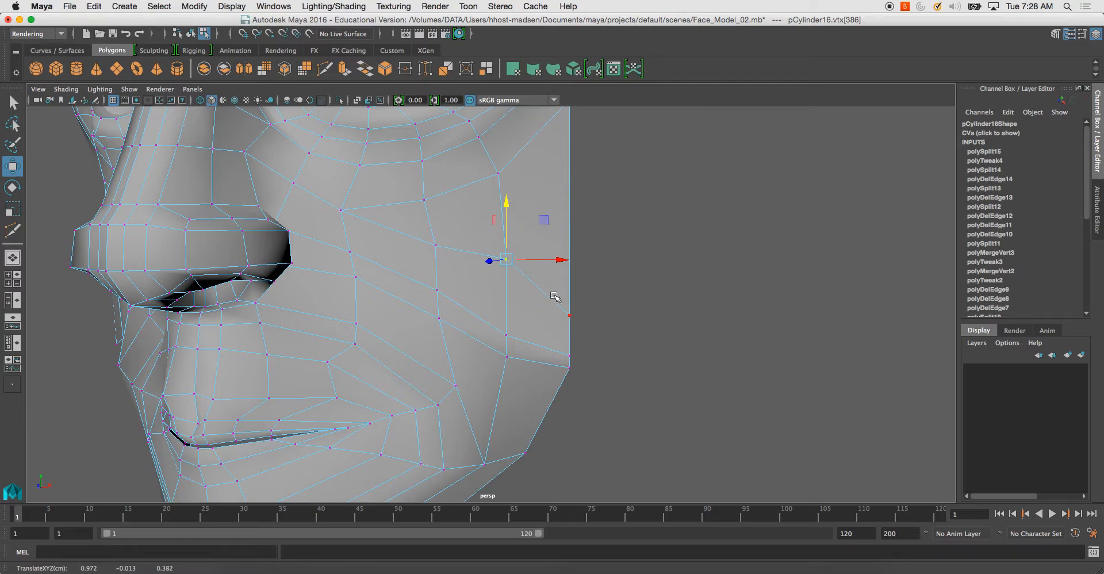
Merge the upper two of the three closely spaced vertices on the cheek's outer border.
left_click(570, 314)
double_click(564, 354, "shift")
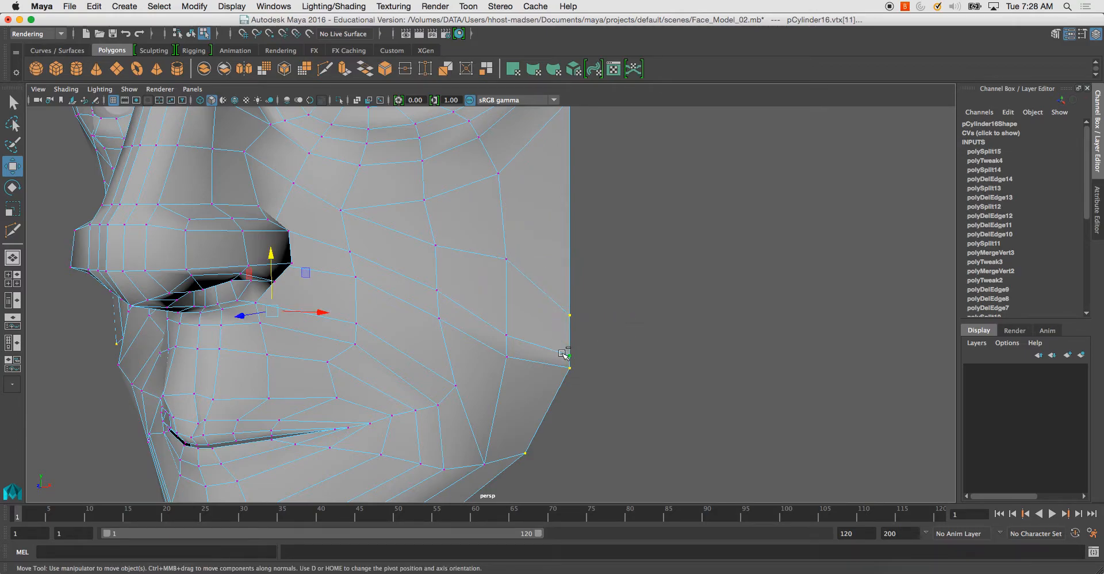
left_click(570, 354)
left_click_drag(576, 326, 554, 288)
right_click_drag(537, 310, 526, 247, "shift")
left_click_drag(526, 248, 533, 292, "alt")
Delete the middle line's last edge segment between the cheek column and the merged border vertex.
right_click_drag(535, 293, 534, 262)
left_click(541, 304)
key("Delete")
left_click_drag(541, 306, 564, 279, "alt")
Cut an edge line from the upper diagonal line's end vertex down beside the outer cheek border and along under the jaw.
left_click(510, 283)
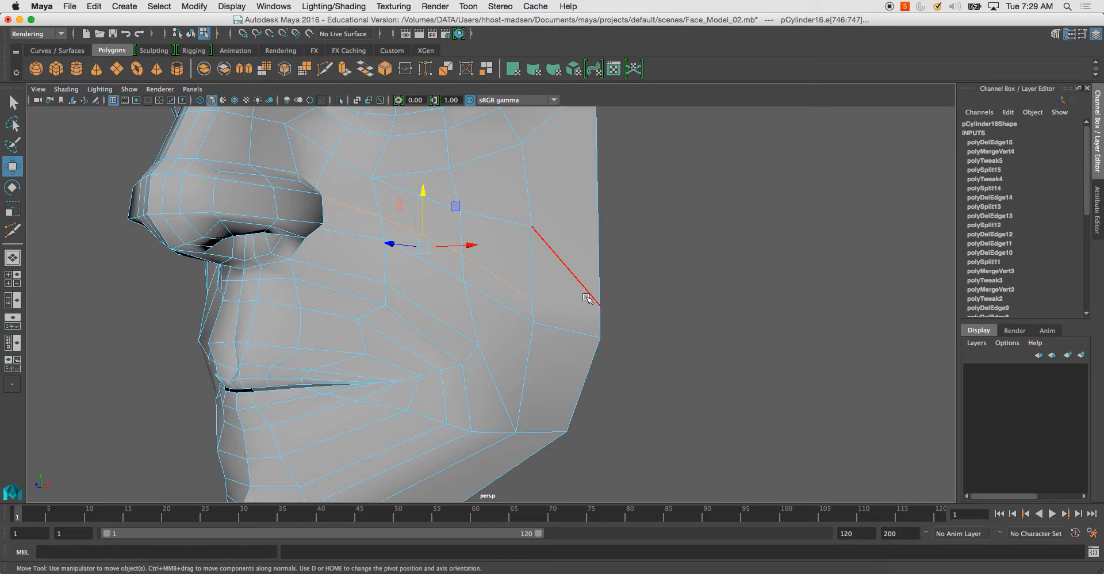
left_click(334, 70)
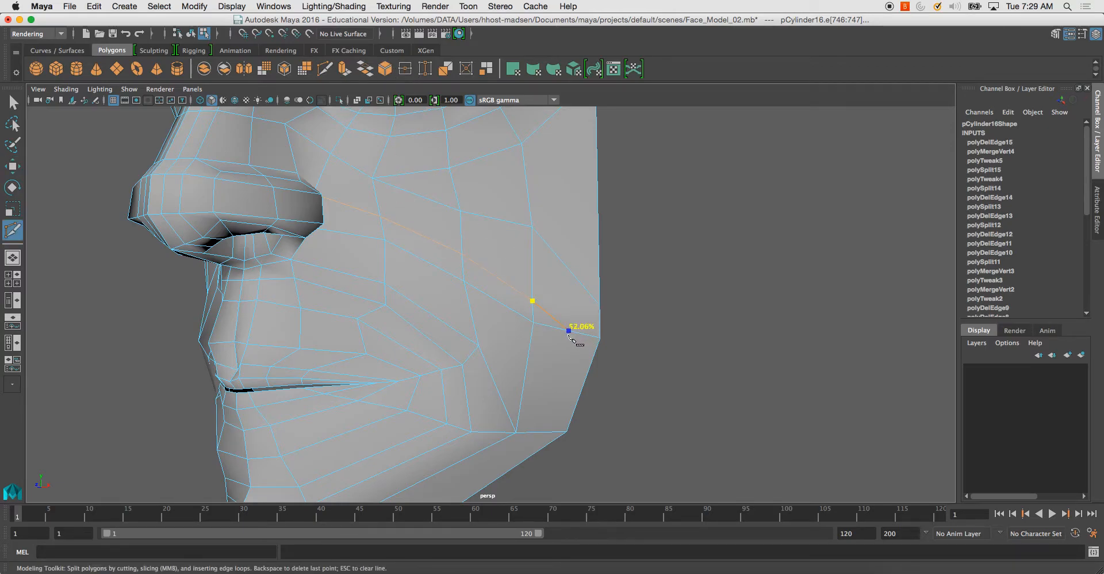
left_click(544, 433)
left_click_drag(561, 407, 575, 340, "alt")
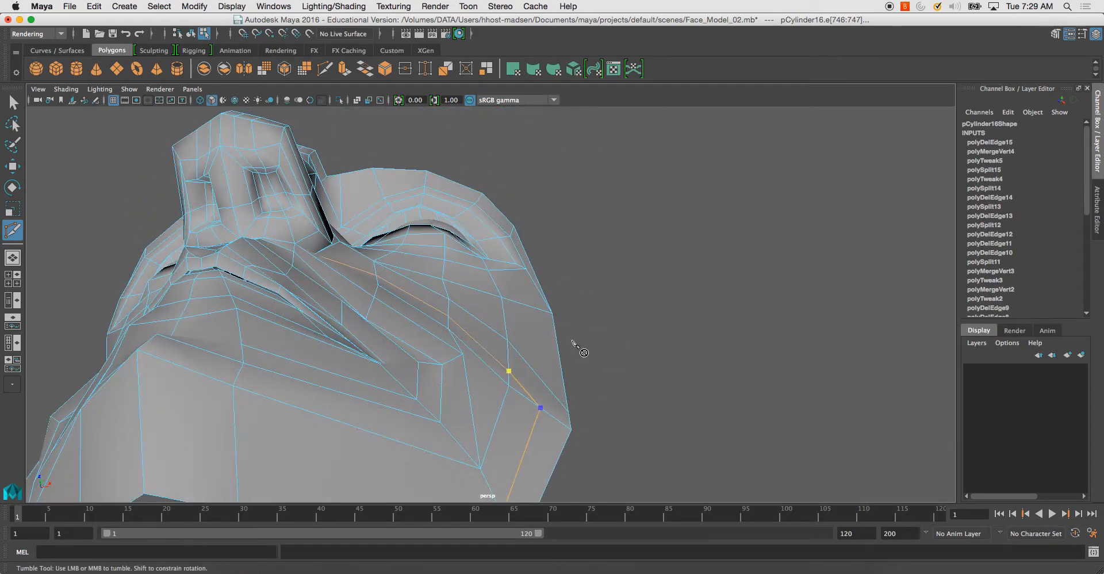
middle_click_drag(580, 348, 638, 303, "alt")
left_click(319, 393)
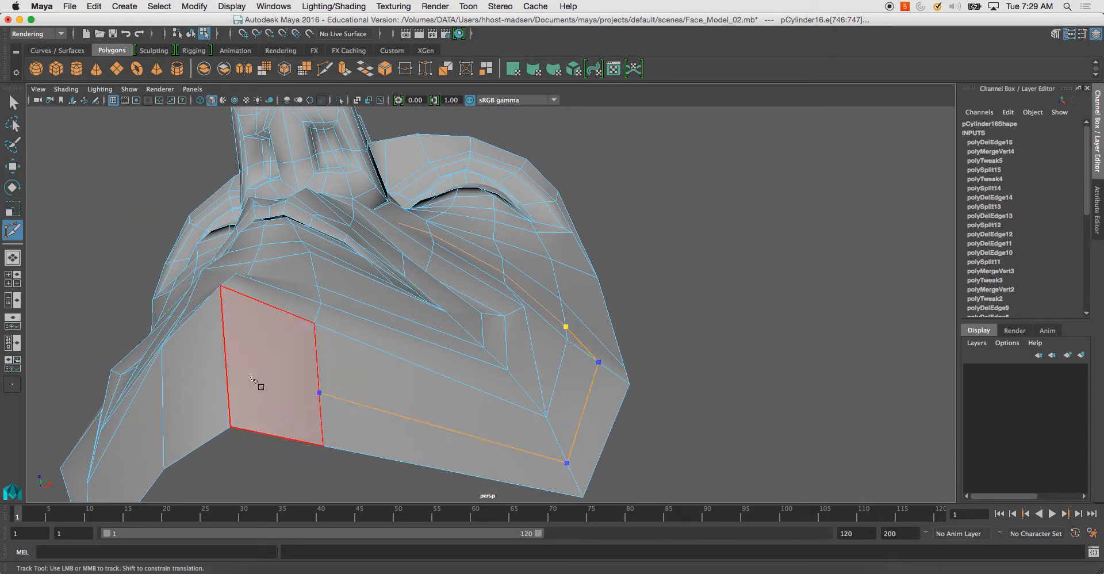
left_click(226, 368)
key("Return")
left_click_drag(422, 335, 426, 397, "alt")
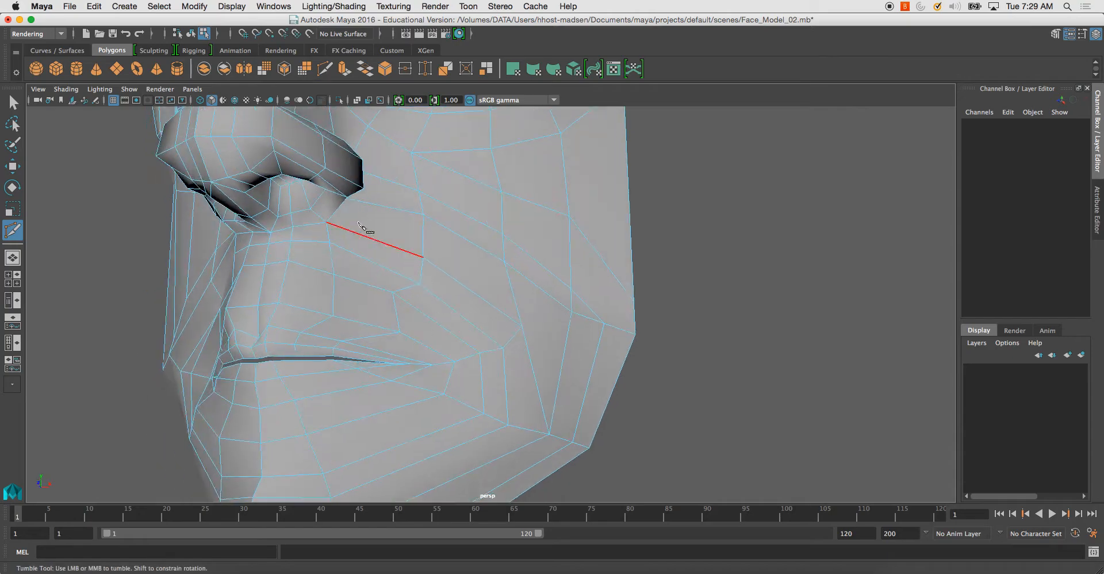
Merge the upper diagonal line's end vertex on the outer cheek column with the new line's corner vertex near the border.
key("q")
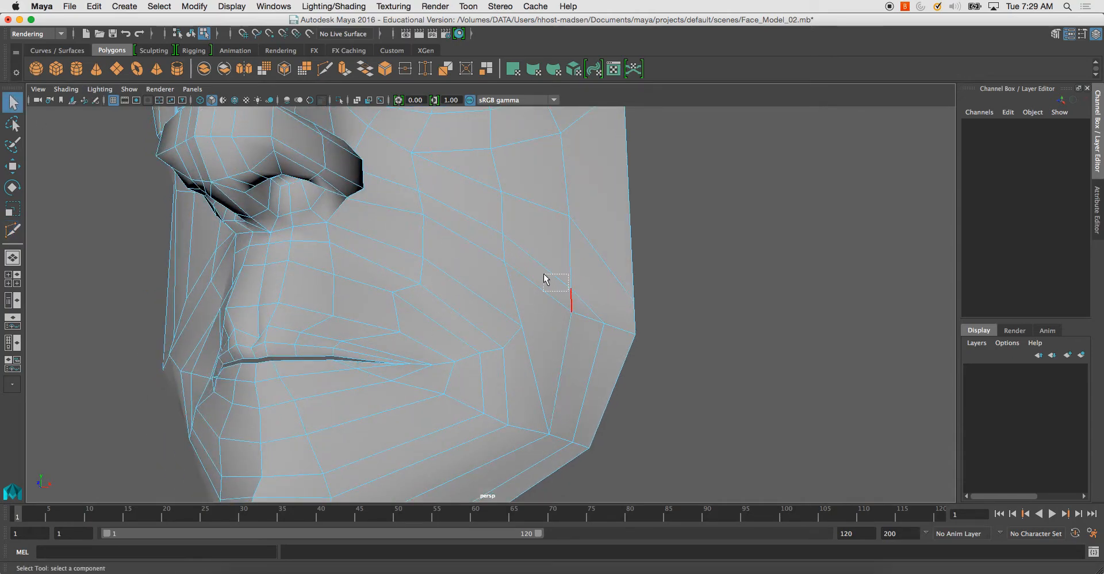
left_click(577, 294)
right_click_drag(578, 285, 571, 249)
left_click(571, 288)
left_click(604, 315, "shift")
right_click_drag(582, 305, 581, 236, "shift")
With smooth preview on, merge the two neighbouring vertices below the eye on each cheek column out to the border.
key("3")
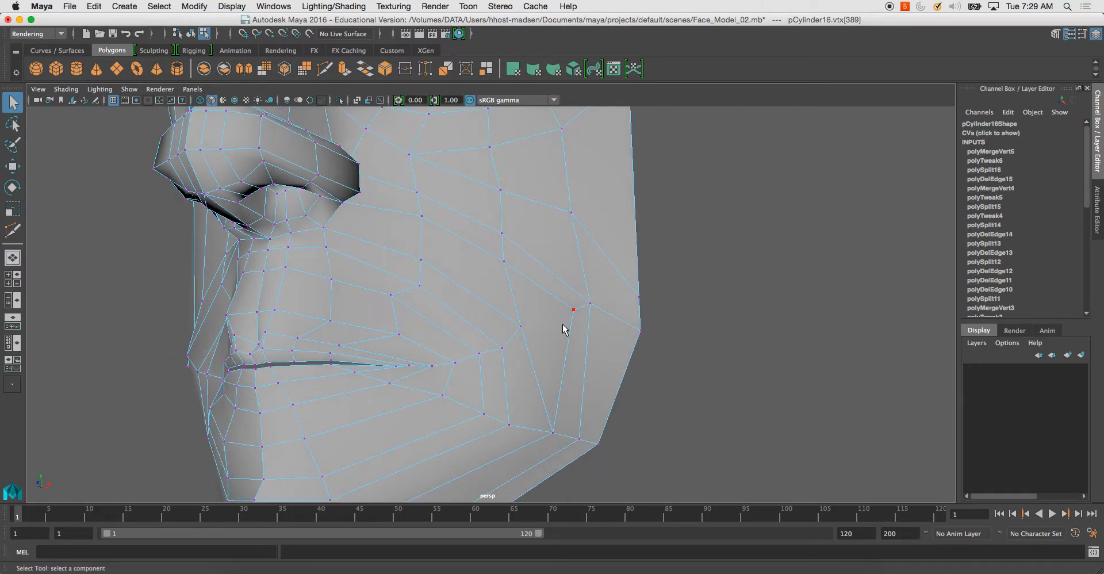
left_click_drag(605, 324, 558, 327, "alt")
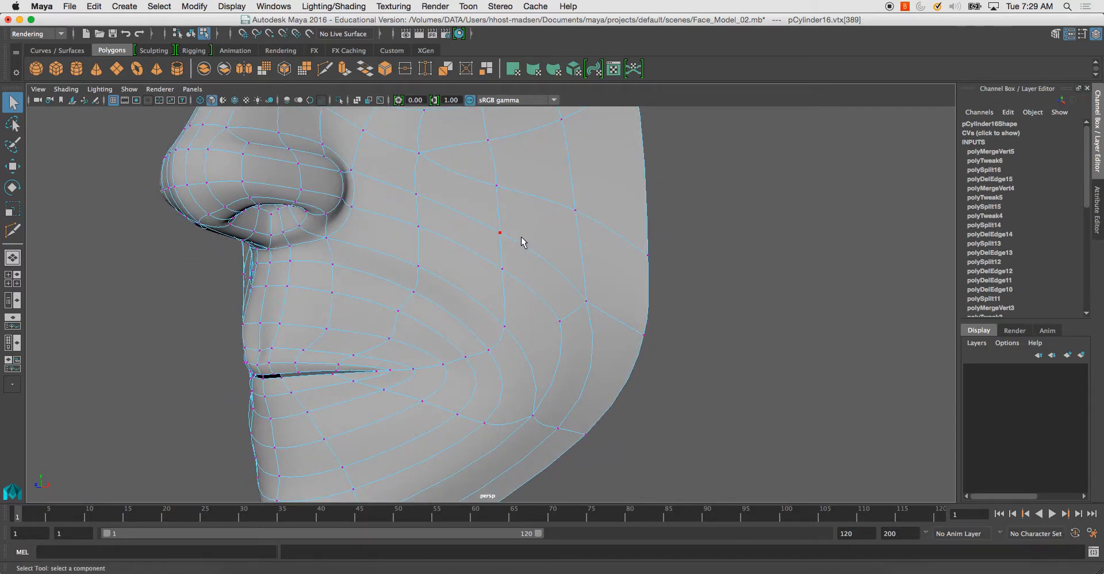
left_click_drag(520, 236, 567, 229, "alt")
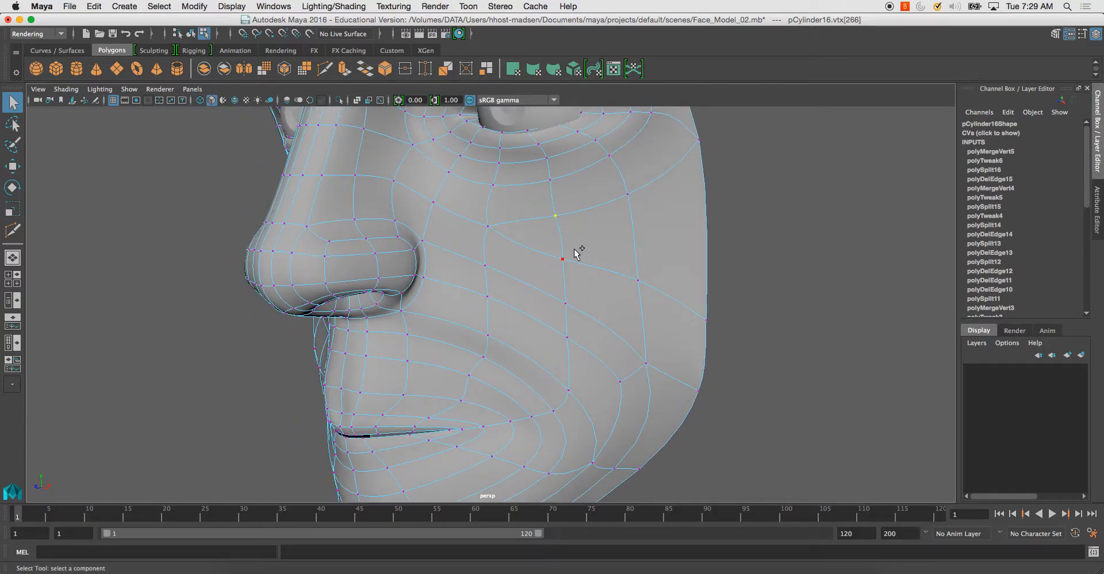
right_click_drag(569, 259, 570, 260, "shift")
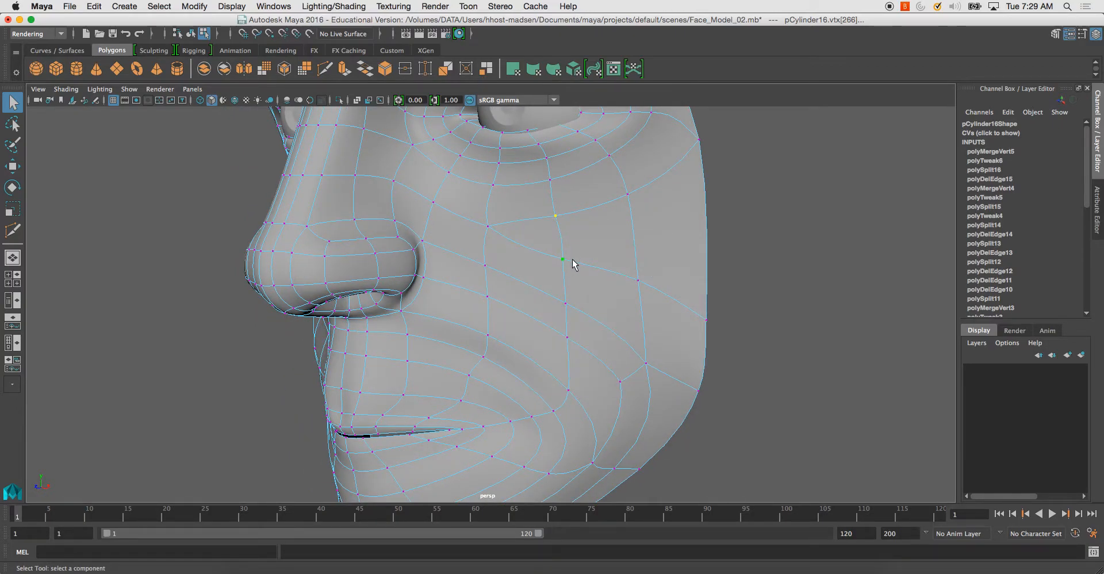
left_click_drag(569, 252, 565, 245, "alt")
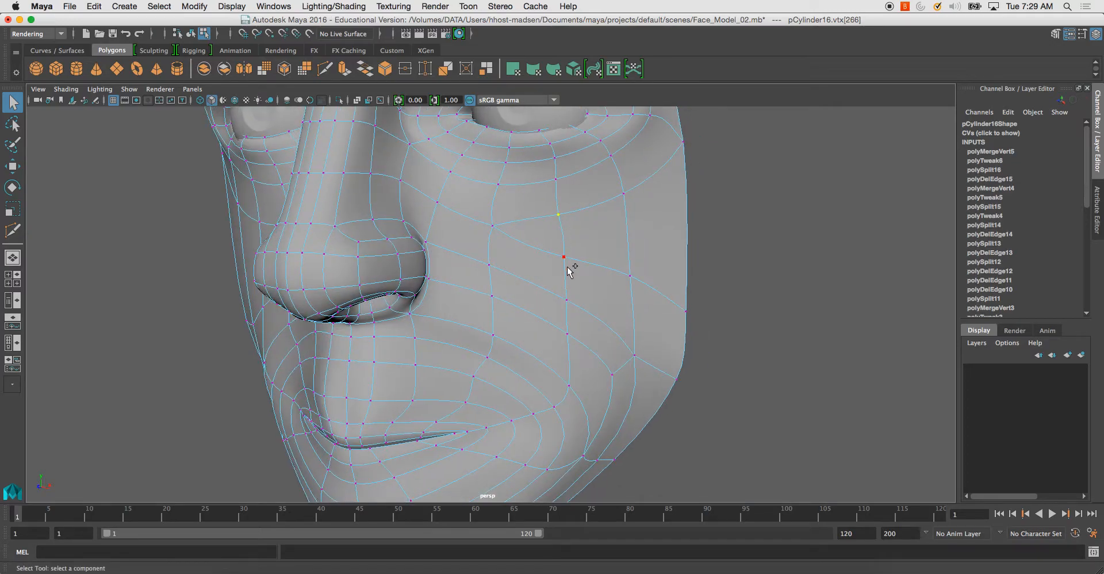
right_click_drag(567, 262, 564, 173, "shift")
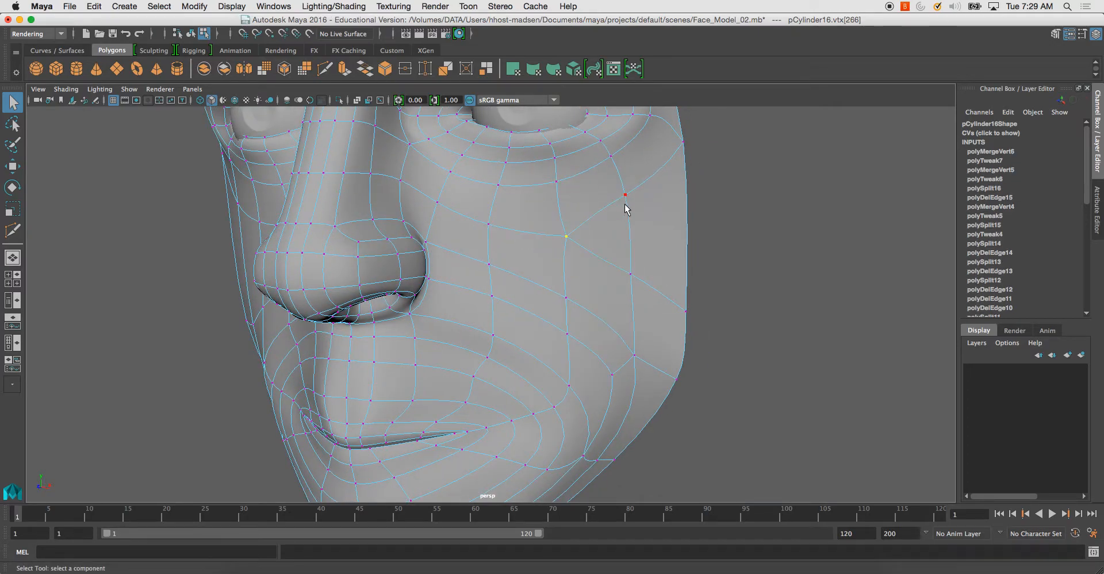
left_click(627, 280, "shift")
key("g")
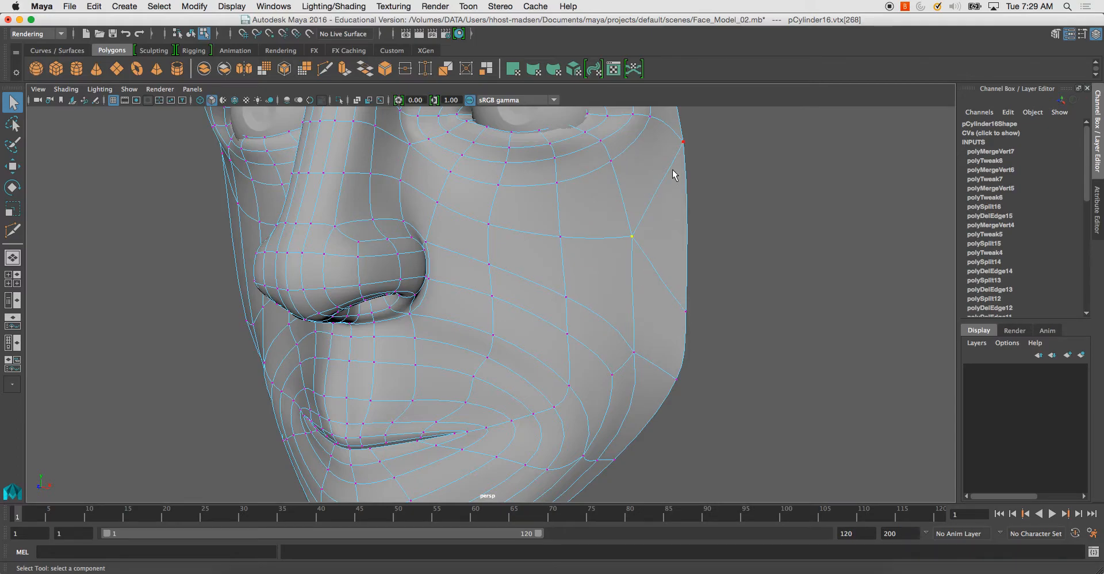
left_click(684, 303, "shift")
key("g")
Raise the merged outer border vertex to about the height of the eye's outer corner and turn off the smooth preview.
mouse_move(641, 278)
left_mouse_down("alt")
mouse_move(584, 246)
mouse_move(597, 318)
mouse_move(622, 272)
mouse_move(635, 275)
left_mouse_up("alt")
key("w")
left_click_drag(699, 253, 698, 149)
key("1")
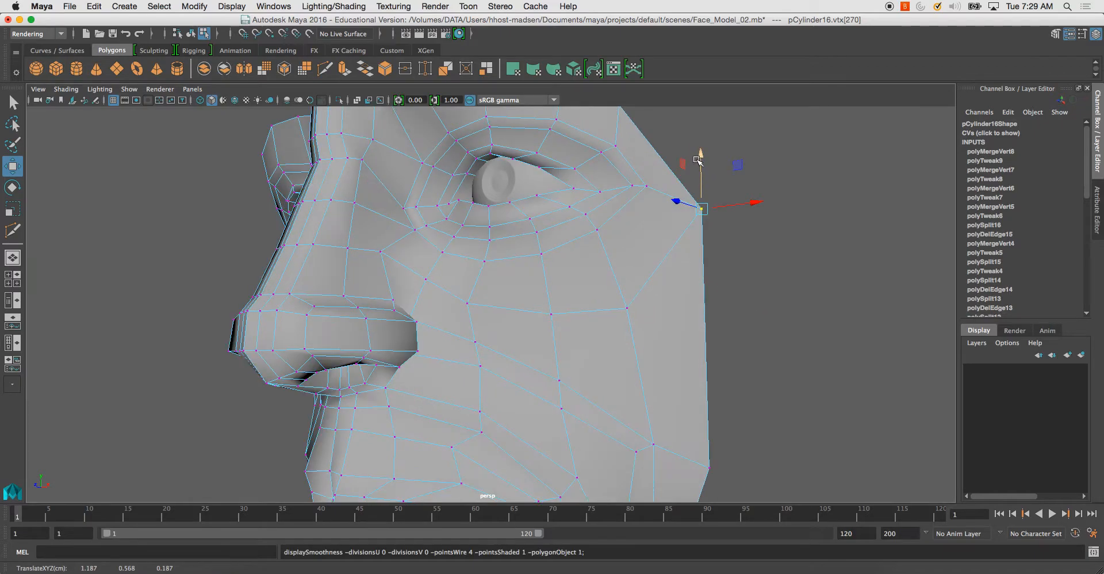
Select the face loop from the nose along the smile line and under the jaw to examine its flow.
left_click_drag(612, 277, 525, 265, "alt")
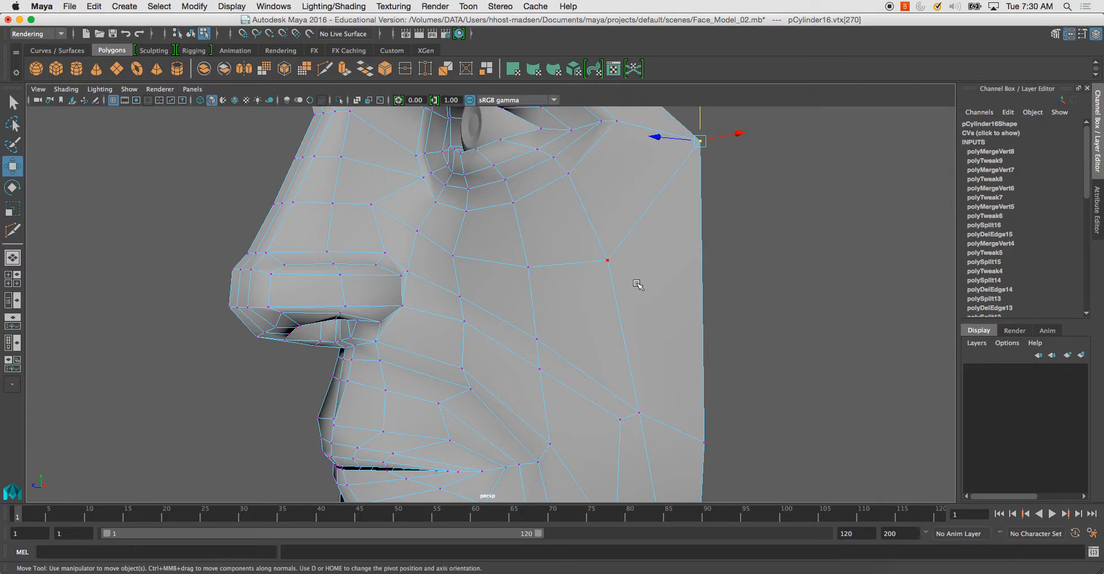
left_click_drag(637, 283, 537, 254, "alt")
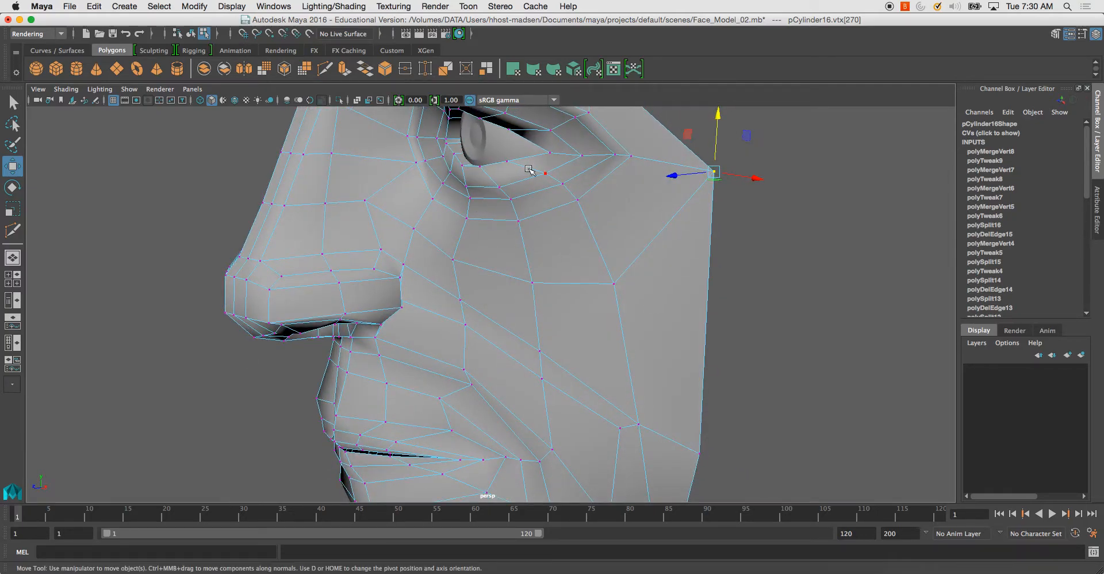
left_click_drag(605, 199, 594, 200, "alt")
right_click_drag(440, 211, 439, 233)
left_click(431, 303)
double_click(523, 336, "shift")
left_click_drag(589, 316, 506, 247, "alt")
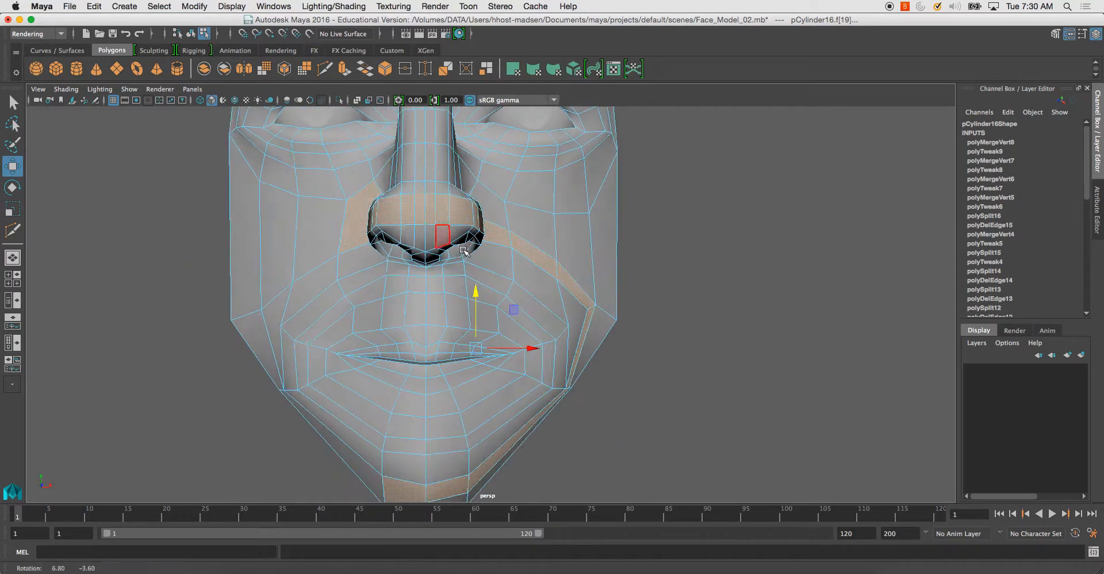
In the front view, delete all faces on one side of the centre line, keeping the half around the modelled eye.
key("space")
key("space")
left_click_drag(270, 197, 422, 500)
key("Delete")
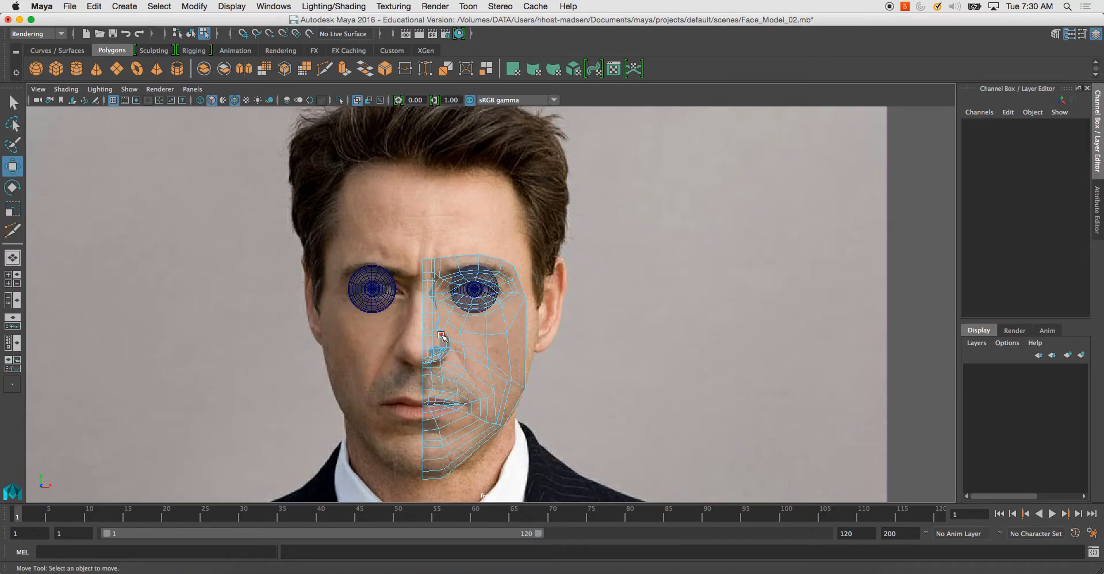
Select the remaining half face as an object and frame it in the perspective view.
left_click(441, 335)
right_click_drag(435, 313, 473, 288)
left_click(503, 345)
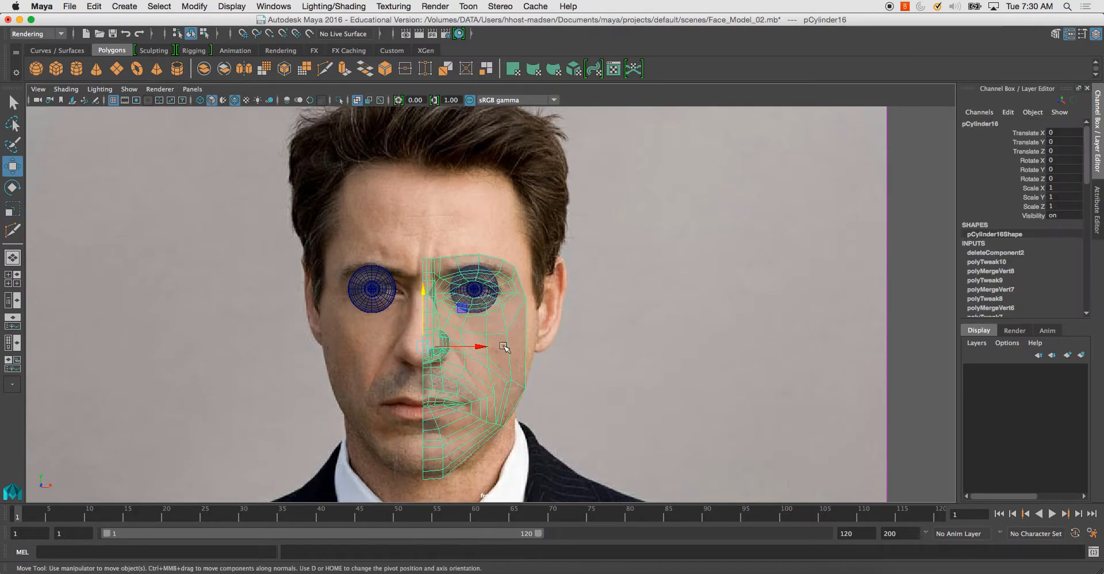
key("space")
key("space")
key("f")
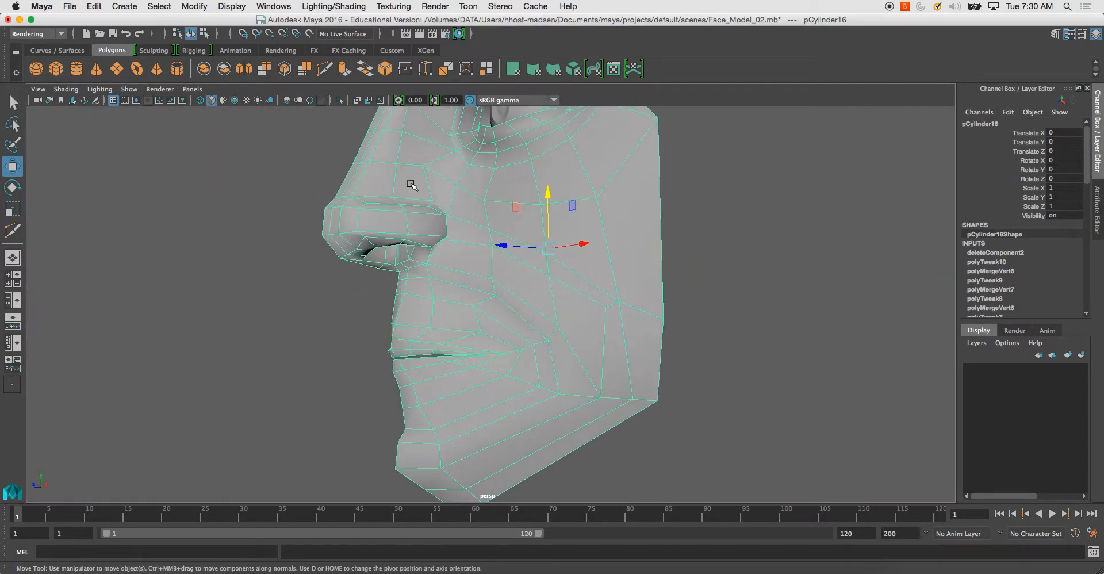
Select the smile-line face loop, and trace the neighbouring strip above it from the nose bridge across the cheek.
left_click_drag(477, 259, 502, 229, "alt")
right_click_drag(495, 202, 495, 235)
left_click(422, 205)
left_click(446, 224)
double_click(444, 227, "shift")
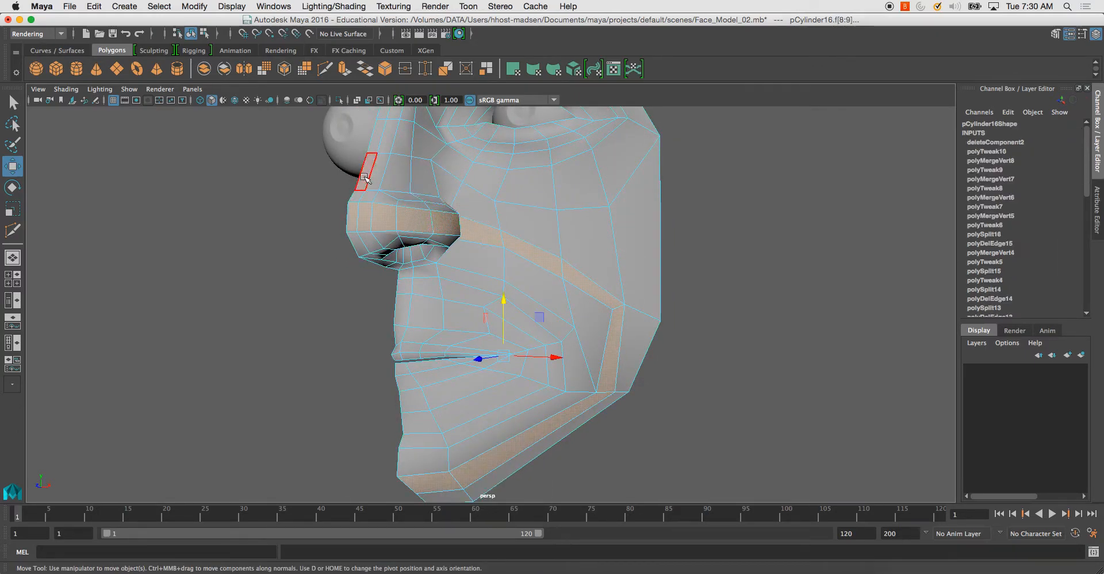
left_click(366, 173)
left_click(455, 191)
left_click(520, 225)
left_click(586, 266)
left_click_drag(586, 267, 599, 267, "alt")
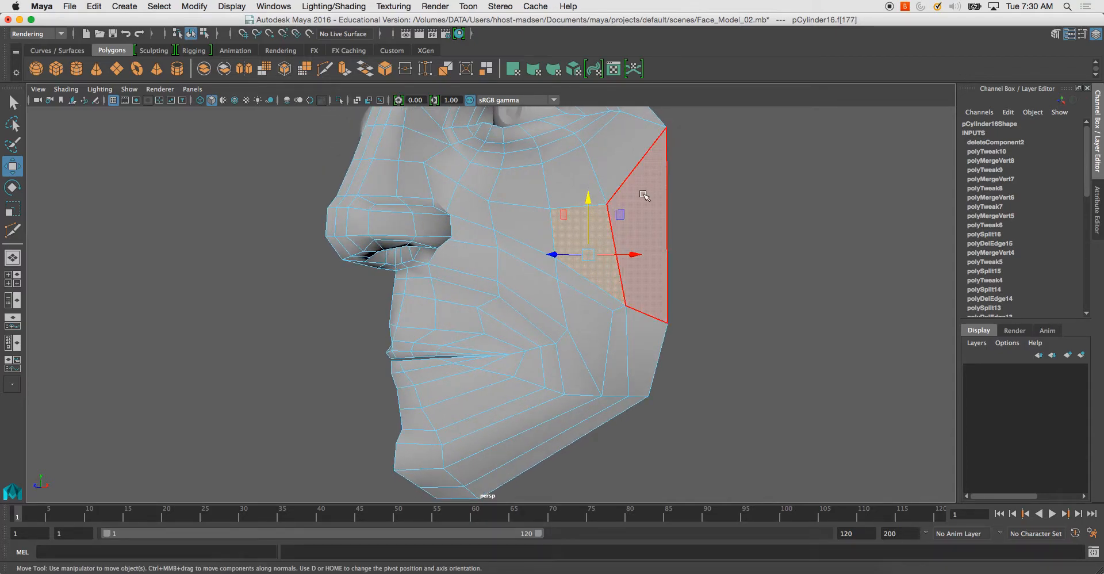
Cut an edge from the outer cheek column's vertex to the border vertex below it, and merge those two vertices.
left_click(324, 70)
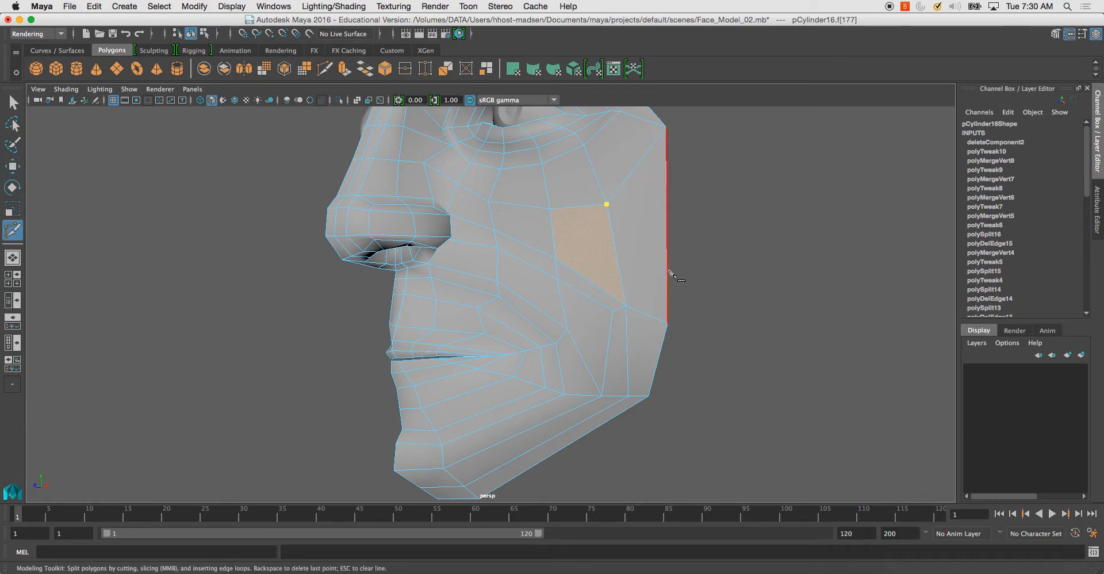
key("Return")
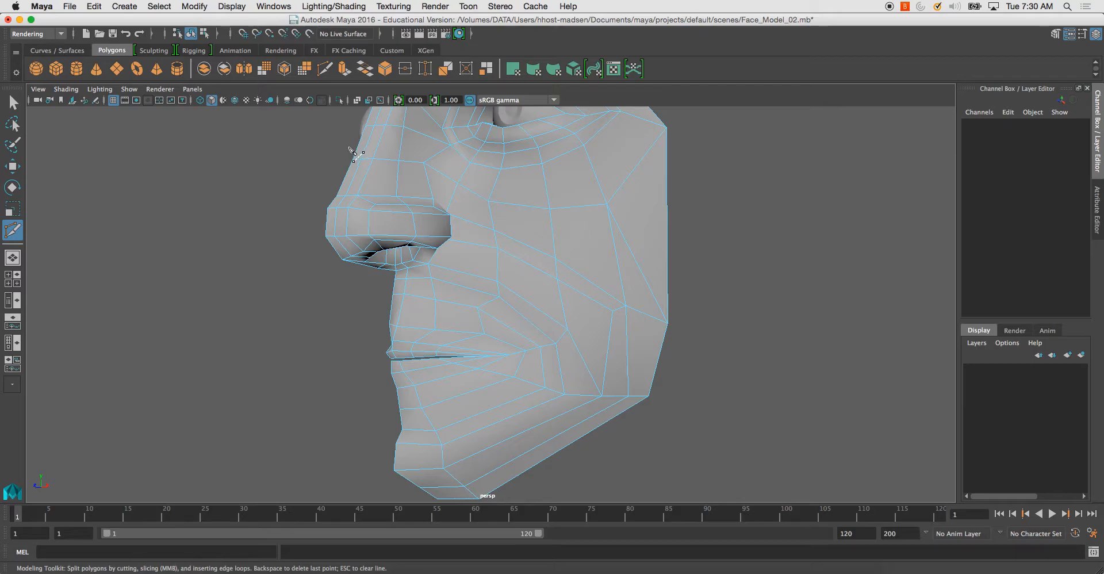
left_click(12, 103)
left_click(630, 195)
right_click_drag(634, 185, 584, 185)
left_click(614, 206)
left_click(667, 303, "shift")
right_click_drag(656, 270, 647, 228, "shift")
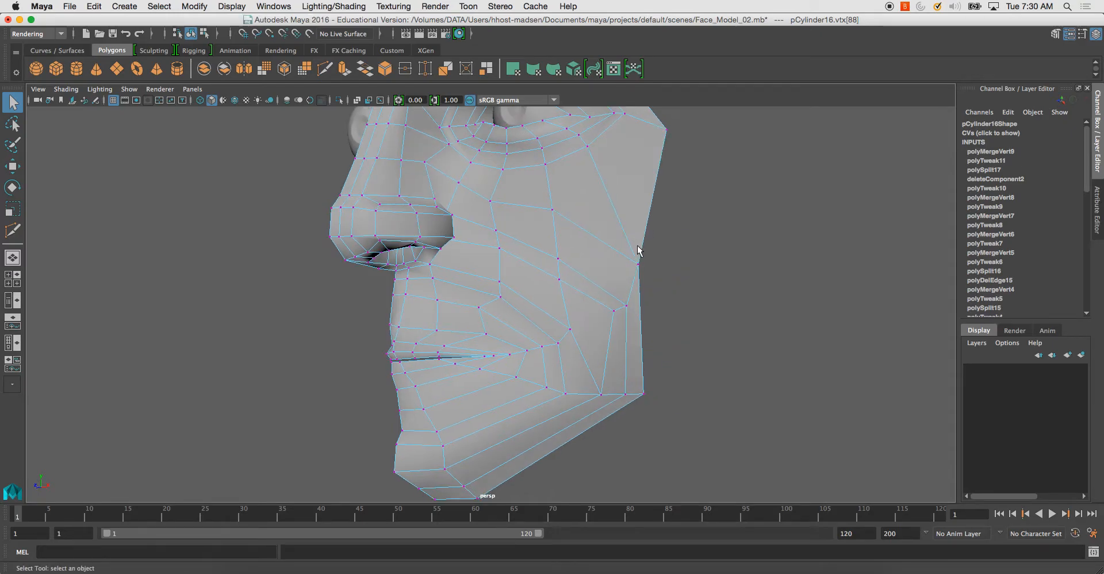
Reposition the merged vertex on the outer cheek border and leave vertex selection.
key("w")
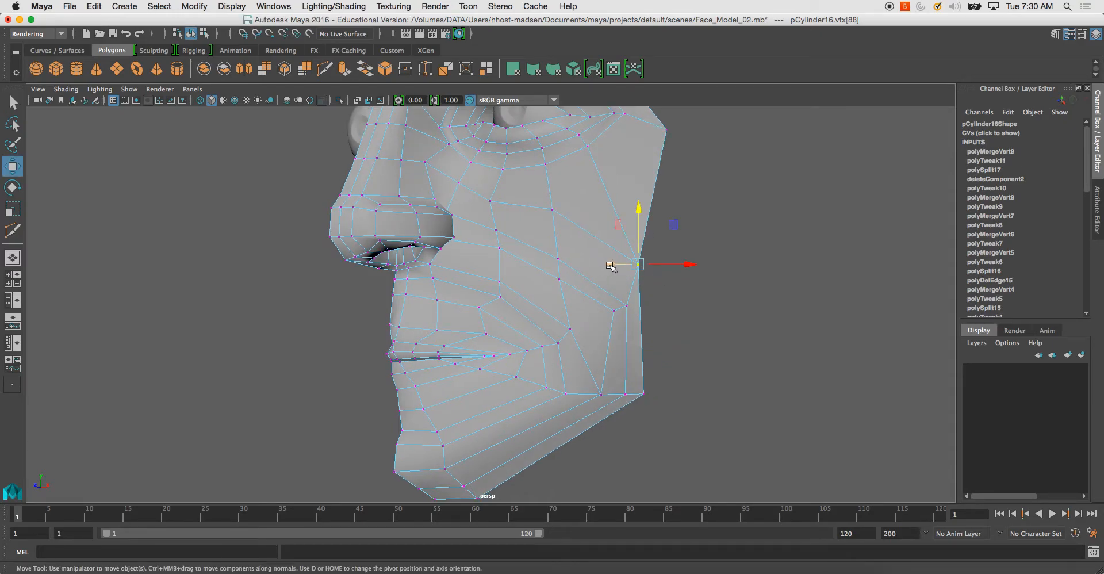
left_click_drag(692, 276, 684, 273)
left_click(579, 207)
key("F8")
Select the face loop from the nose bridge across the cheek and along the jaw's outer edge to examine its flow.
right_click_drag(630, 123, 627, 152)
left_click(524, 230)
double_click(583, 243, "shift")
left_click_drag(579, 216, 405, 206, "alt")
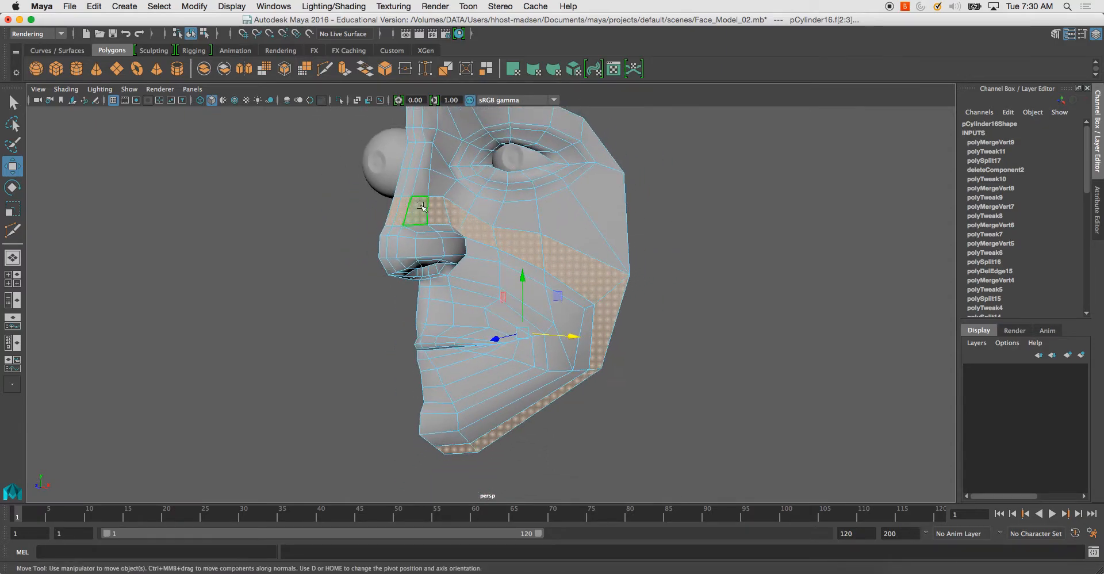
left_click_drag(486, 435, 439, 245, "alt")
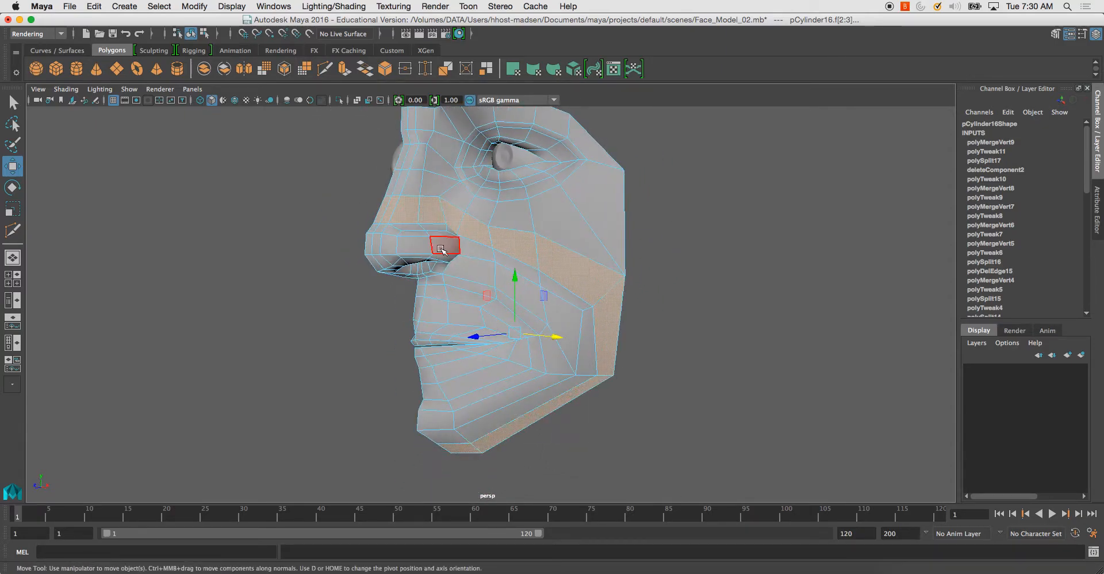
Select the next face loop inward, from the nose tip along the smile line and under the jaw, to examine its flow.
left_click(415, 245)
left_click(452, 249)
left_click(476, 255)
double_click(515, 268, "shift")
left_click_drag(513, 269, 460, 281, "alt")
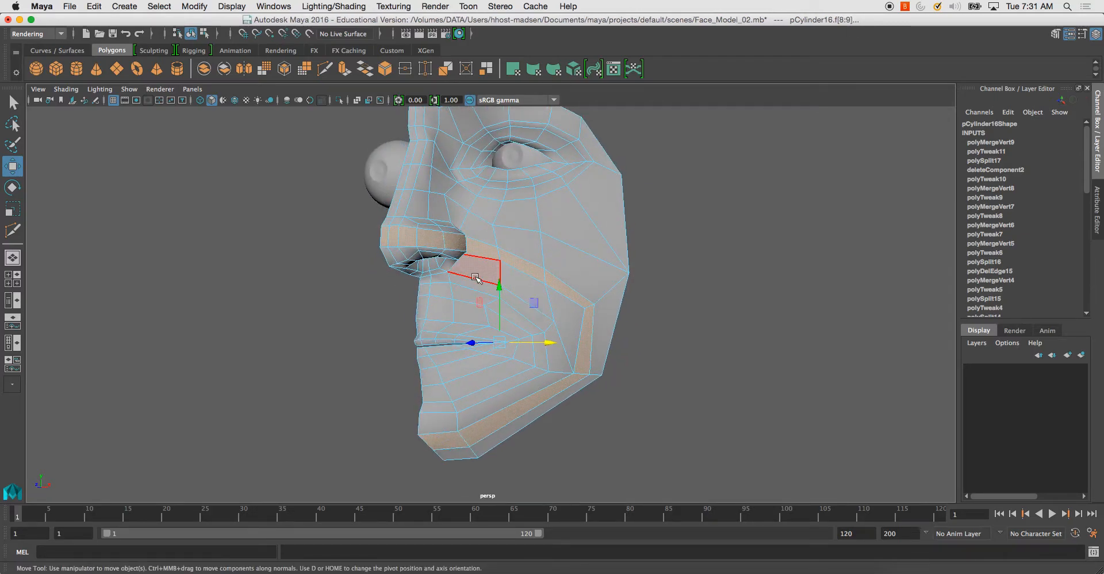
Select the successive inner face strips between the smile line and the mouth to examine how they flow.
left_click(476, 277)
double_click(509, 285, "shift")
mouse_move(509, 289)
left_mouse_down("alt")
mouse_move(476, 283)
mouse_move(483, 330)
mouse_move(475, 299)
mouse_move(532, 253)
mouse_move(522, 276)
mouse_move(540, 296)
mouse_move(500, 284)
left_mouse_up("alt")
left_click(520, 310)
double_click(517, 300, "shift")
left_click(464, 296)
double_click(500, 310, "shift")
Clear the face selection and switch the half face to vertex selection.
right_click_drag(500, 285, 534, 267)
left_click(512, 293)
right_click_drag(483, 308, 422, 305)
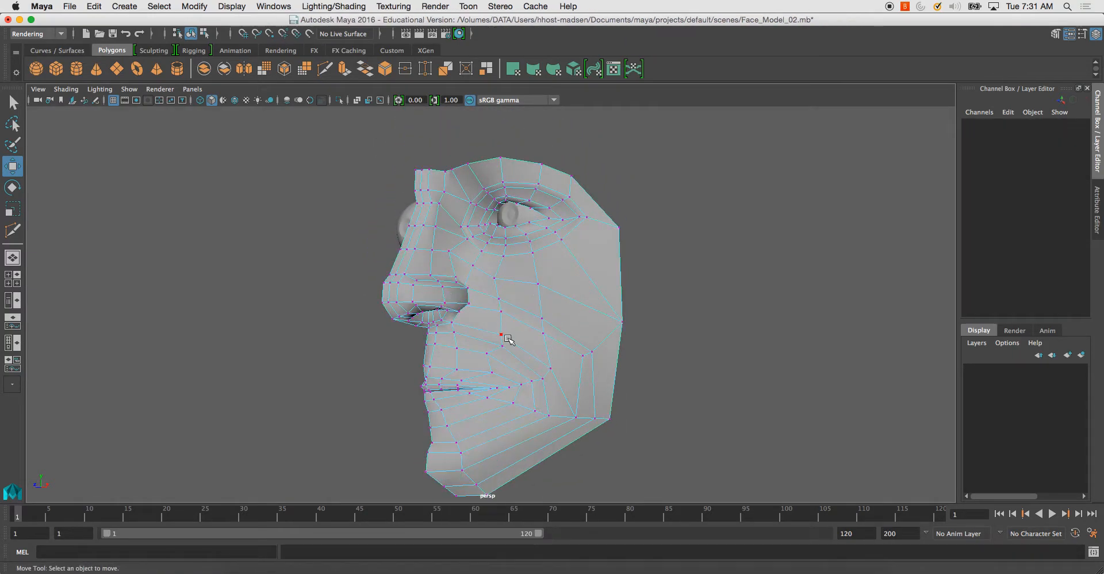
left_click(504, 336)
left_click(551, 368, "shift")
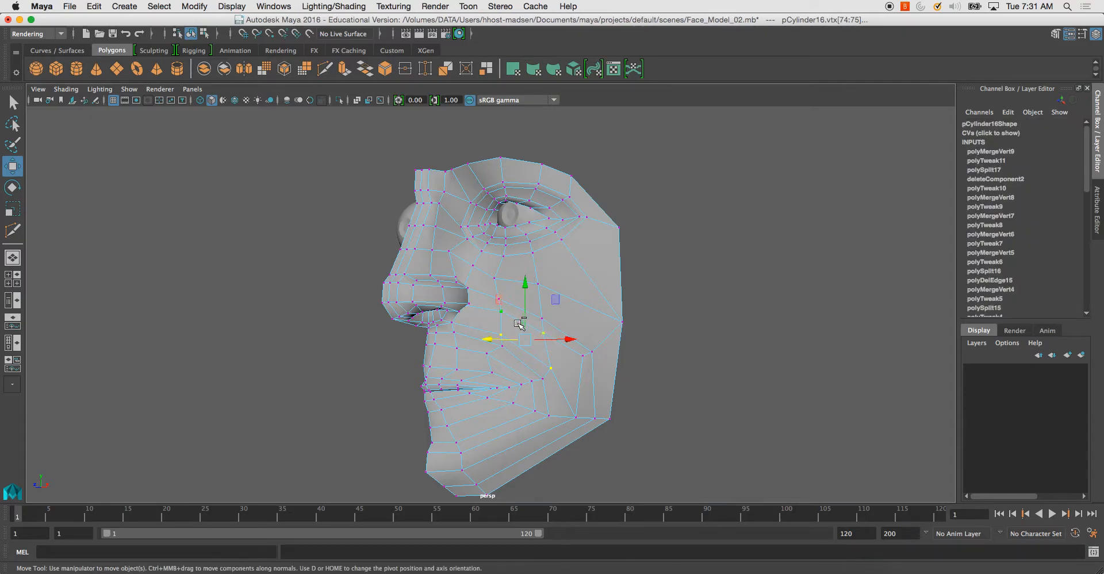
left_click_drag(499, 299, 521, 299)
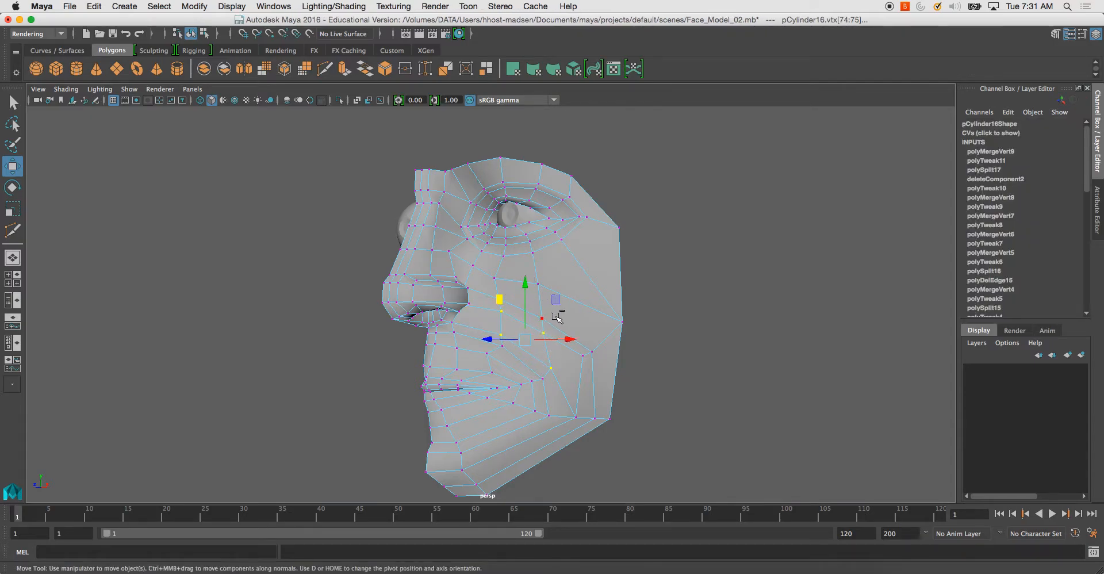
right_click_drag(580, 368, 635, 350, "shift")
key("super+z")
Separate the two closely spaced cheek vertices above the jaw corner, lowering the inner one and moving the outer one up and outward.
mouse_move(540, 319)
left_mouse_down("alt")
mouse_move(495, 322)
mouse_move(524, 328)
left_mouse_up("alt")
left_click(589, 349)
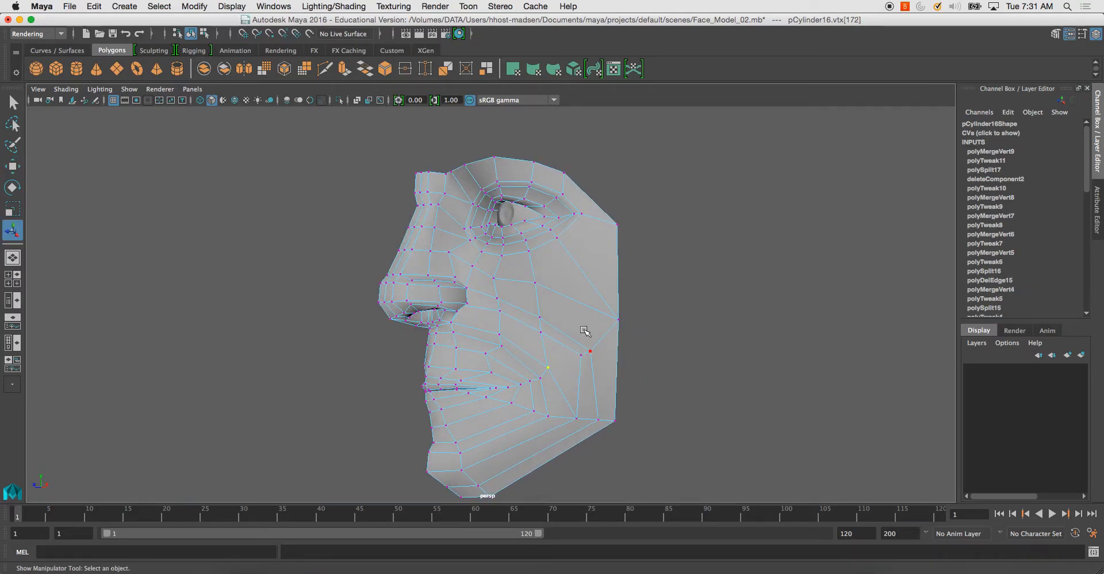
key("w")
left_click(581, 369)
left_click_drag(618, 364, 618, 371)
left_click(591, 350)
left_click_drag(591, 296, 591, 283)
left_click_drag(632, 337, 641, 338)
Raise the diagonal line's vertex on the mid-cheek column and select the group of cheek vertices just beneath the eye.
left_click(539, 317)
left_click_drag(539, 262, 538, 254)
left_click_drag(498, 241, 576, 298)
right_click(567, 263)
right_click_drag(537, 267, 658, 269, "shift")
Deselect the mesh to inspect the shaded cheek, and return the half face to vertex selection.
left_click(676, 289)
left_click_drag(676, 290, 568, 337, "alt")
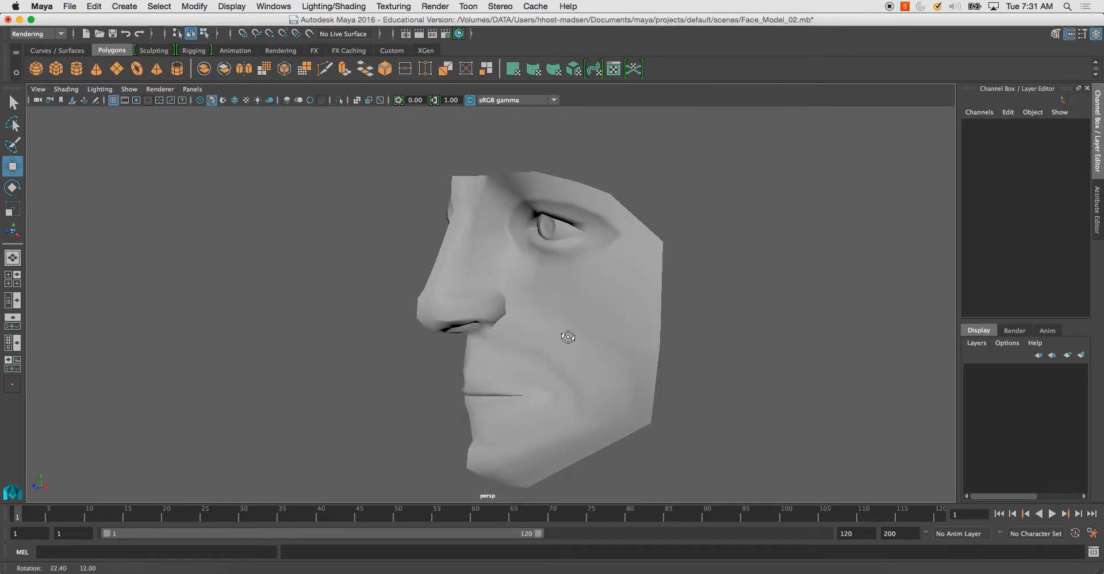
left_click(500, 281)
mouse_move(535, 302)
left_mouse_down("alt")
mouse_move(589, 308)
mouse_move(516, 303)
mouse_move(524, 298)
left_mouse_up("alt")
right_click_drag(525, 298, 517, 290)
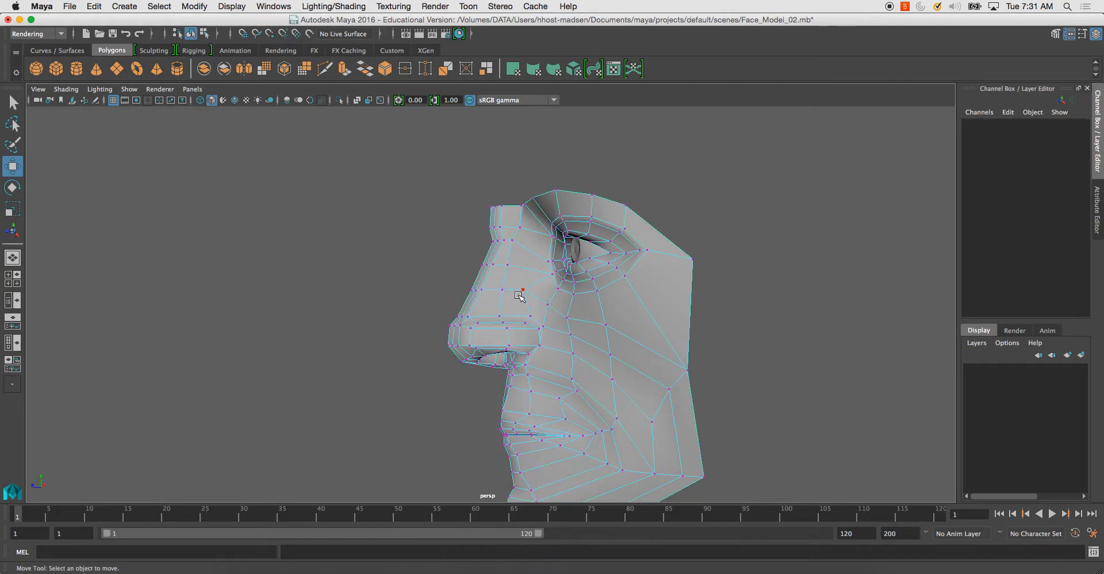
Select the face loops running from the nose around the brow and beneath the eye to examine the half face's topology flow.
left_click(522, 289)
left_click_drag(475, 289, 543, 295)
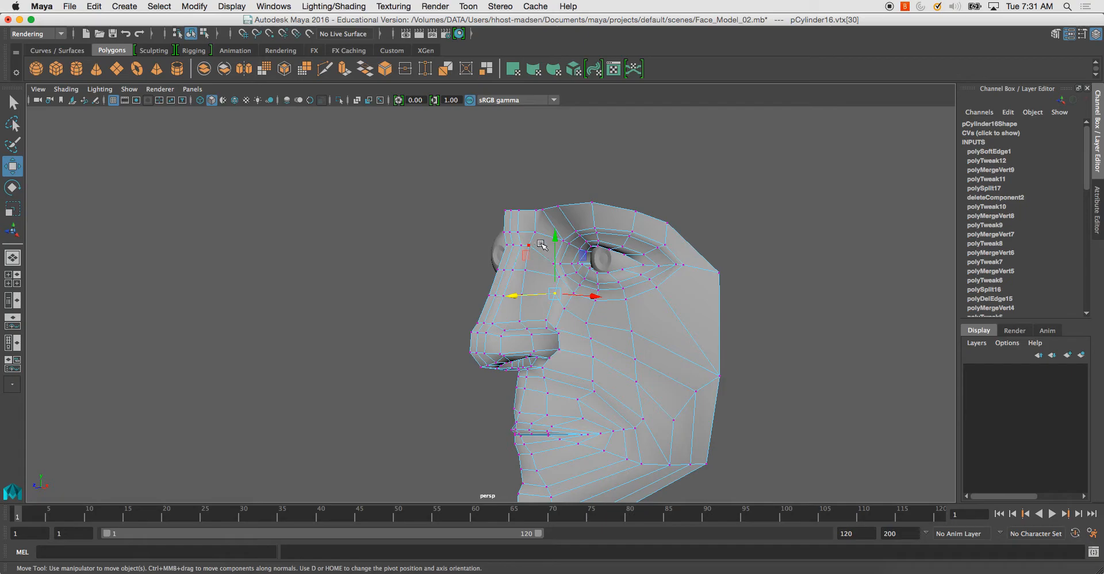
left_click(592, 203)
right_click_drag(666, 254, 666, 292)
left_click(538, 308)
double_click(542, 285, "shift")
left_click_drag(580, 237, 614, 247, "alt")
left_click(569, 221)
double_click(591, 218, "shift")
right_click_drag(680, 303, 681, 311)
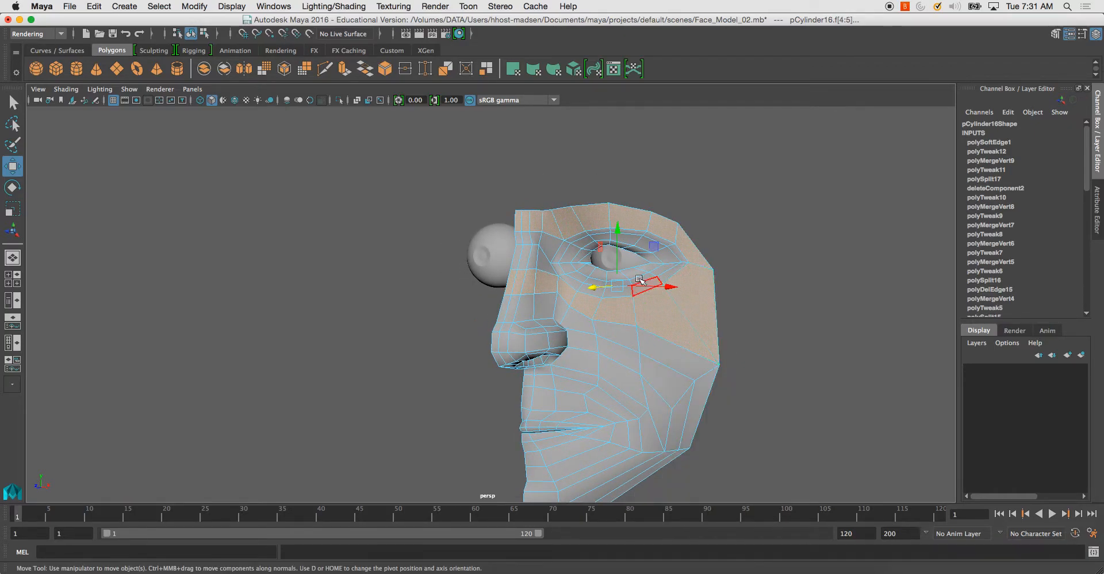
left_click(560, 257)
double_click(578, 241, "shift")
left_click_drag(575, 246, 600, 248, "alt")
Duplicate the half face, mirror the copy across the centre line with a negative X scale, and combine both halves into one mesh.
right_click(559, 236)
right_click_drag(559, 236, 616, 219)
left_click(547, 278)
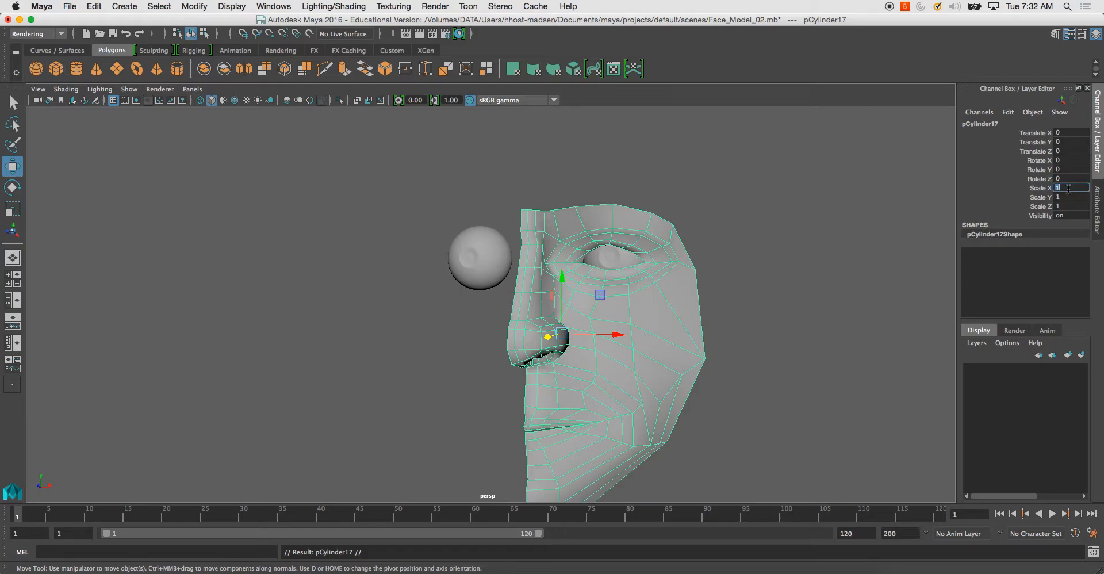
key("Return")
left_click_drag(720, 280, 719, 285, "alt")
left_click(646, 318, "shift")
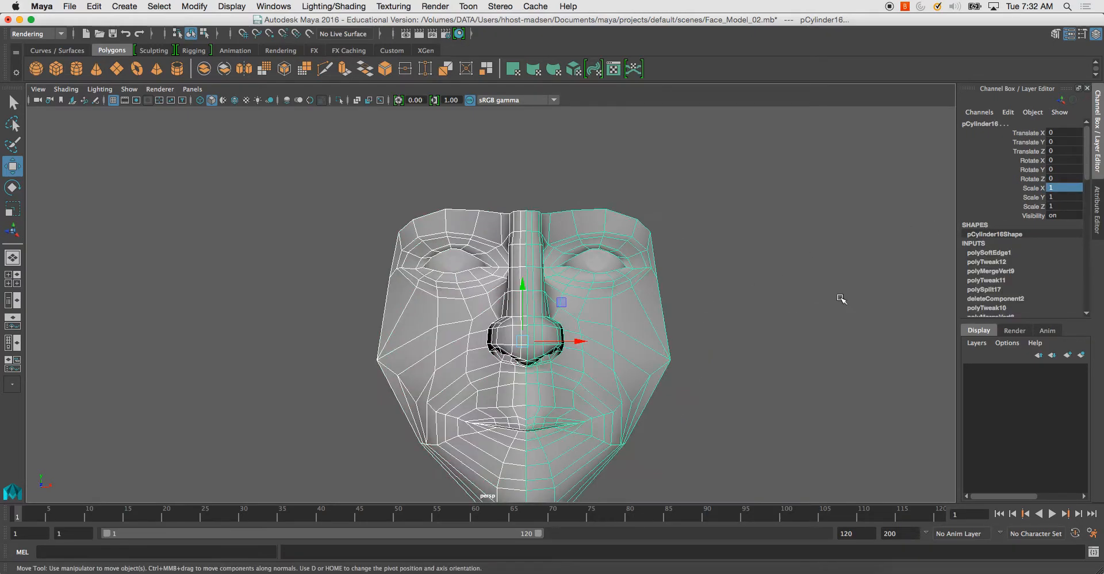
left_click(203, 68)
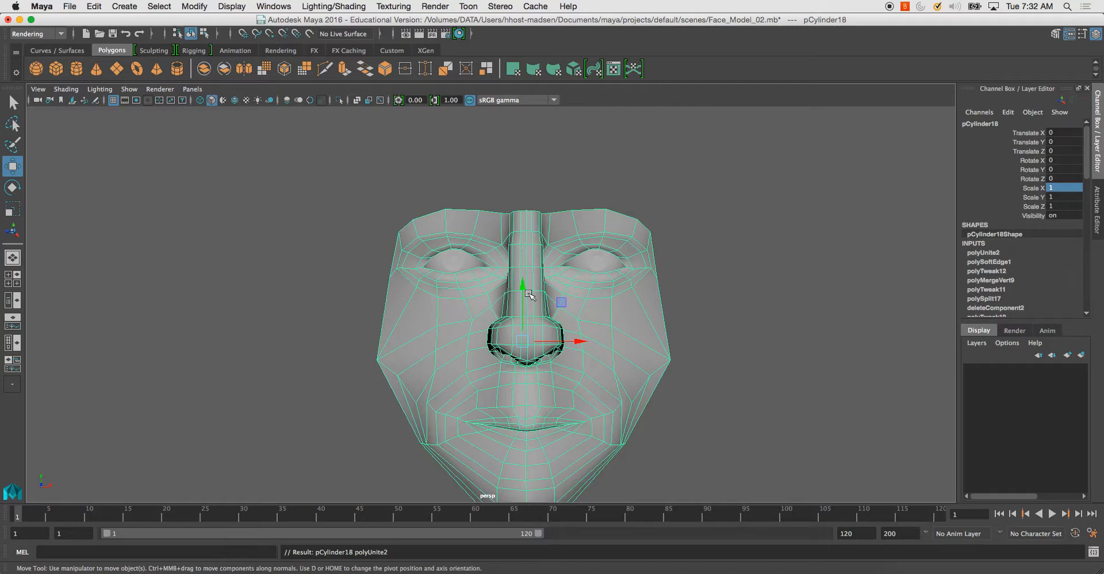
Select the column of vertices along the combined face's centre line in the front view and merge them.
key("space")
key("space")
right_click_drag(405, 302, 373, 306)
right_click_drag(464, 338, 423, 296)
scroll(421, 250, "up", 3)
middle_click_drag(449, 363, 572, 262, "alt")
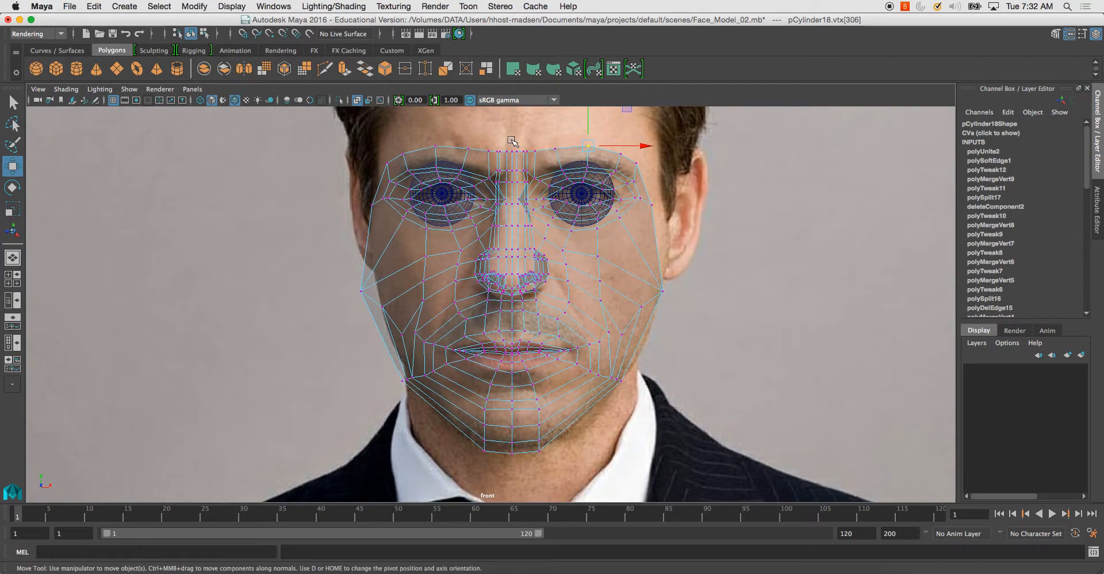
left_click_drag(501, 364, 511, 128)
right_click_drag(513, 175, 509, 95, "shift")
left_click_drag(498, 174, 504, 174, "alt")
Soften the merged face's edges and display it as a smooth preview, checking it in the perspective view.
right_click_drag(506, 176, 620, 189)
left_click(722, 199)
left_click(512, 240)
key("3")
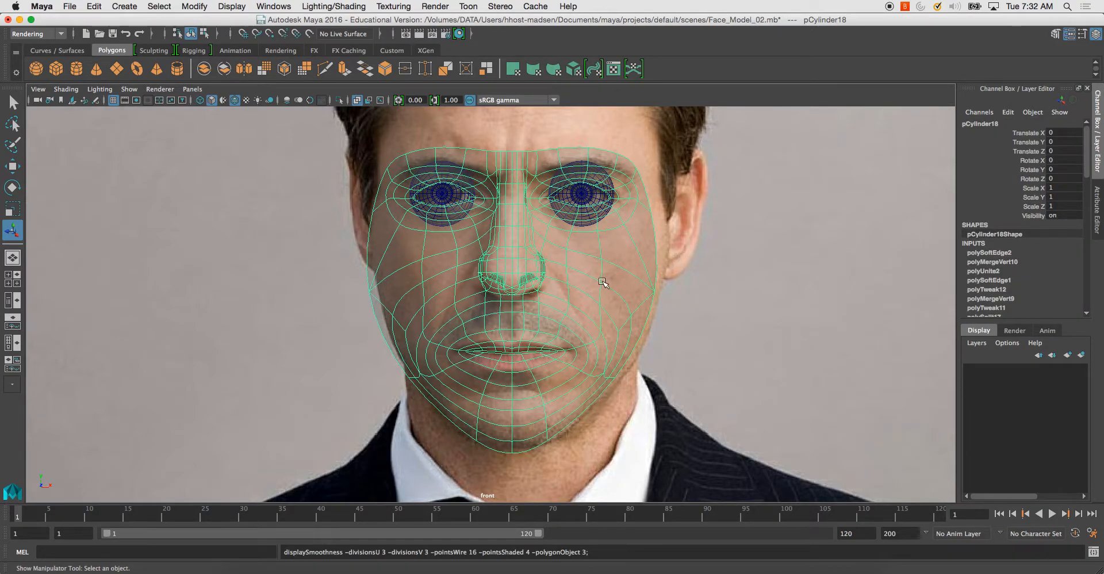
key("space")
left_click(652, 224)
left_click_drag(677, 244, 724, 250, "alt")
Create a polygon sphere in the side view and set its Z rotation to 90 degrees.
key("space")
key("space")
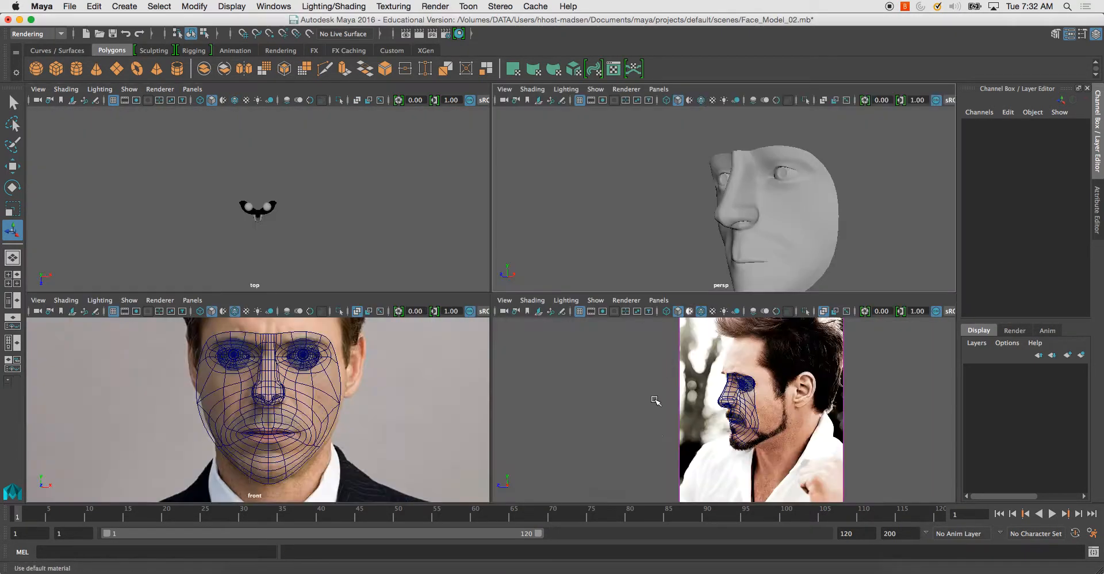
key("space")
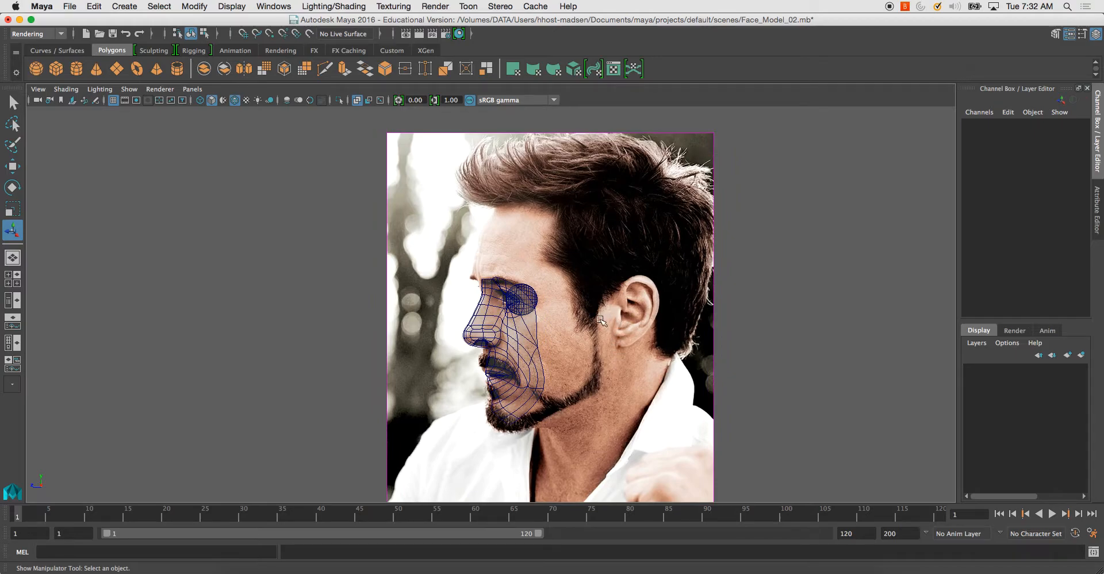
left_click(36, 68)
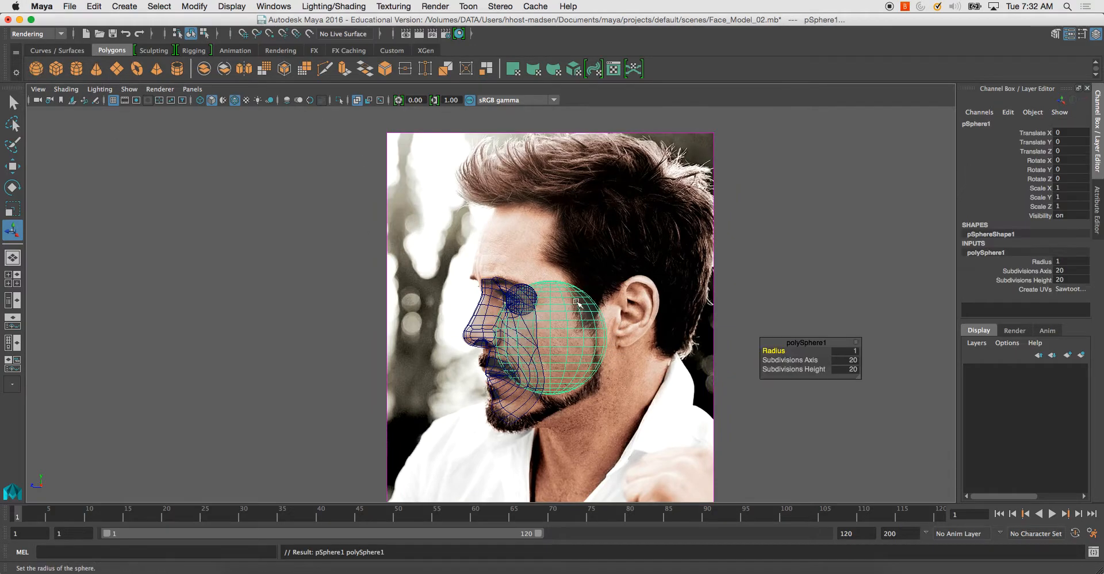
key("e")
left_click_drag(551, 304, 551, 369)
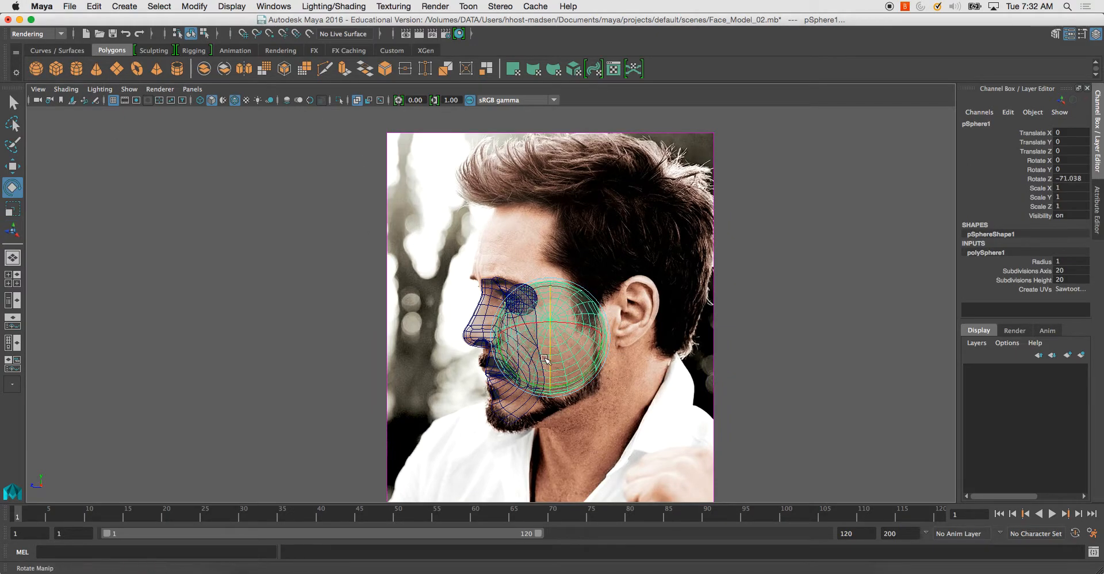
type("90")
key("Return")
Scale the sphere uniformly to 2 and move it over the cranium in the side view, at about Y 1.242 and Z -0.741.
middle_click_drag(811, 239, 822, 222, "alt")
key("w")
left_click_drag(568, 321, 724, 306)
key("r")
key("w")
left_click_drag(627, 246, 611, 250)
Narrow the sphere to the width of the head in the front view, to a Y scale of about 1.673.
key("space")
key("space")
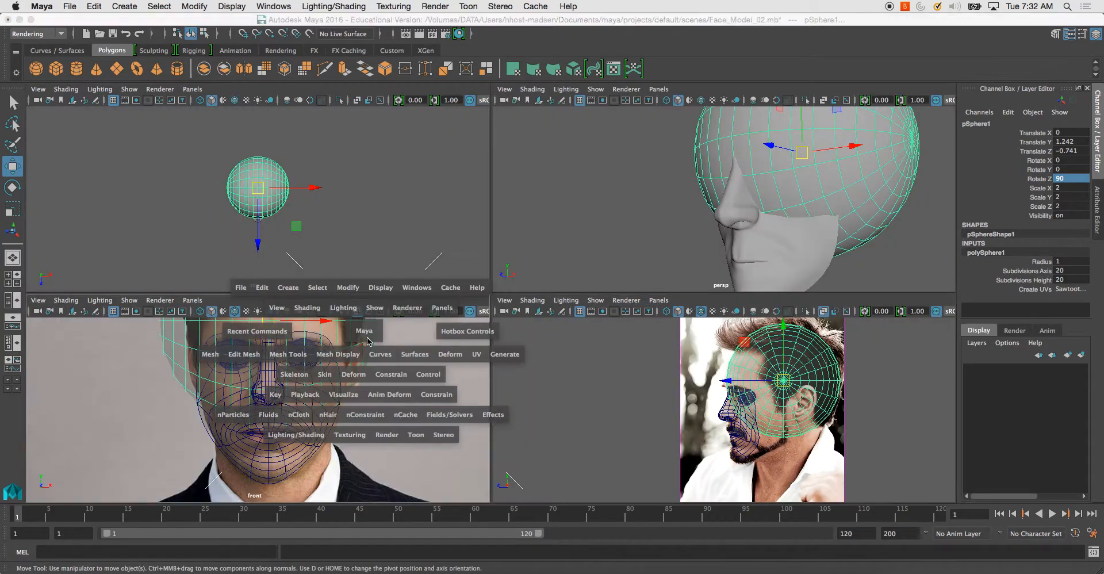
scroll(500, 279, "down", 4)
middle_click_drag(523, 218, 517, 322, "alt")
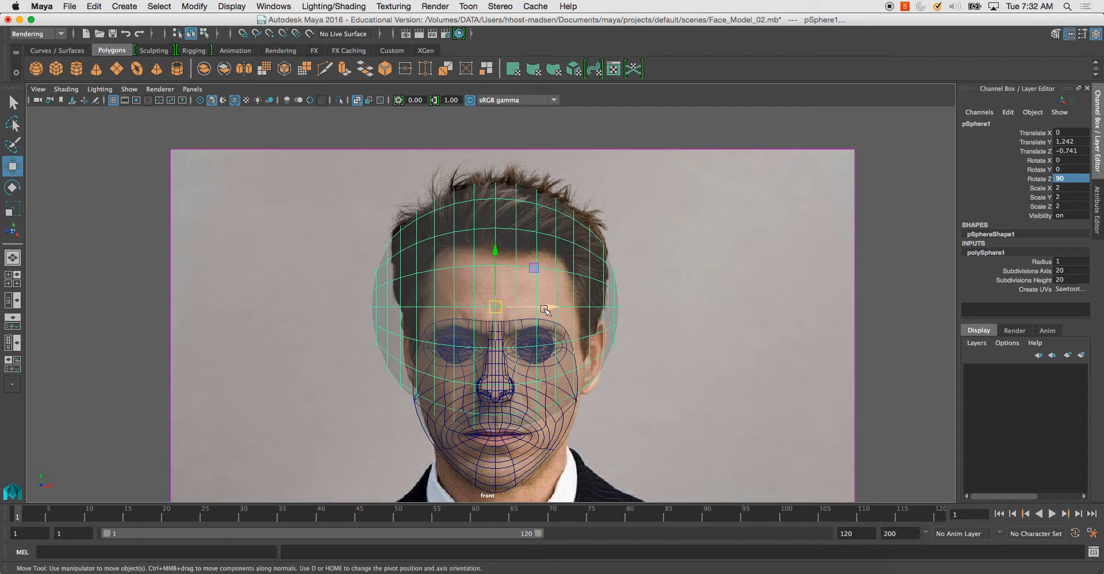
key("r")
left_click_drag(442, 307, 454, 310)
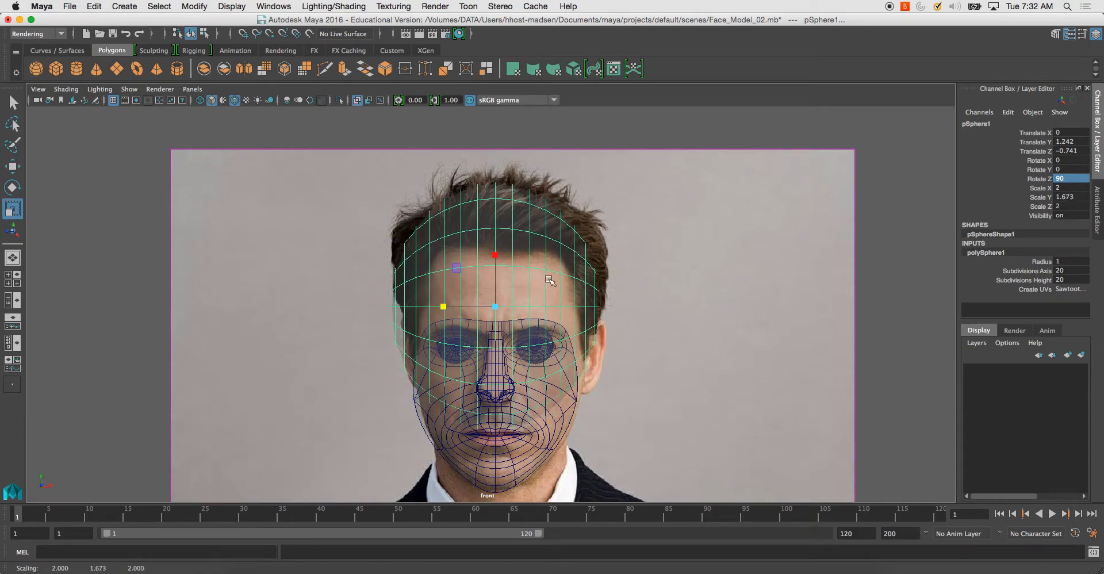
Examine the sphere's fit around the head in the perspective and front views.
left_click(678, 198)
key("space")
left_click_drag(788, 211, 868, 218, "alt")
key("w")
left_click(362, 386)
key("space")
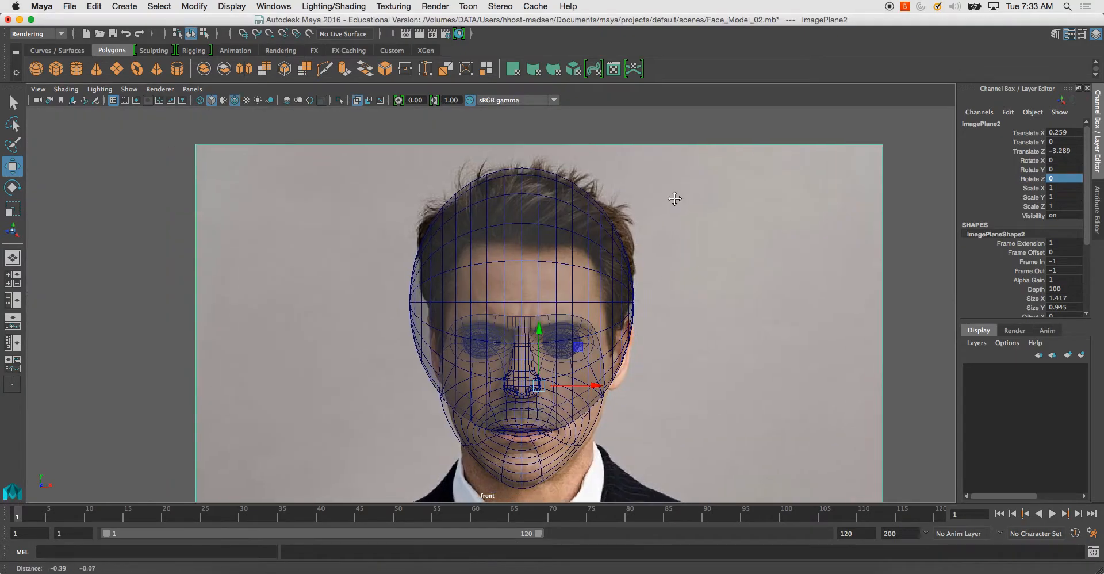
scroll(674, 199, "up", 3)
Isolate the sphere in the side view and delete the quarter of its faces at the lower front.
left_click(577, 242)
key("space")
key("space")
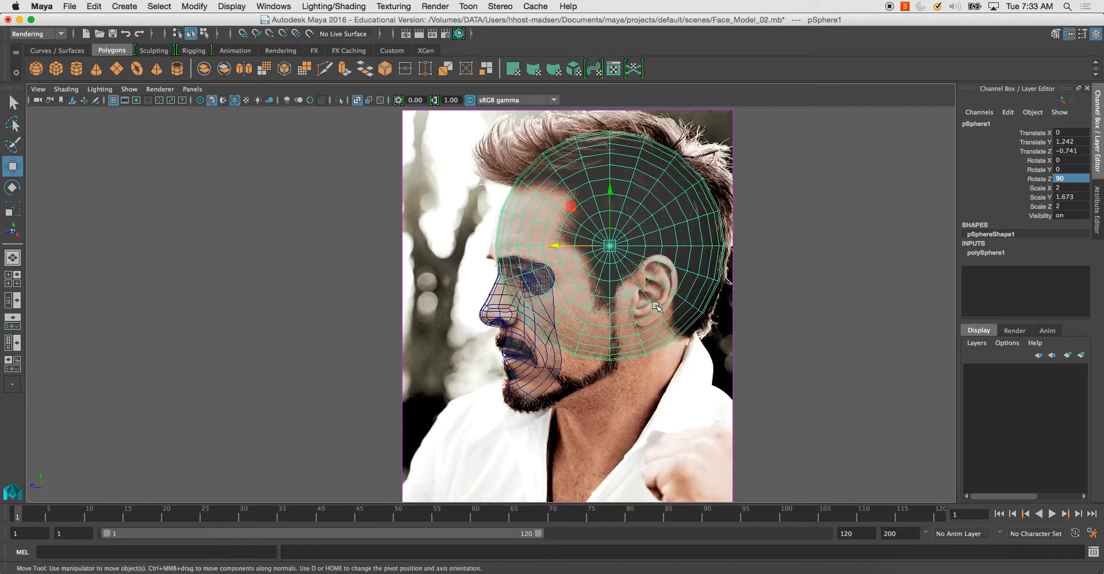
key("ctrl+1")
right_click_drag(630, 233, 525, 253)
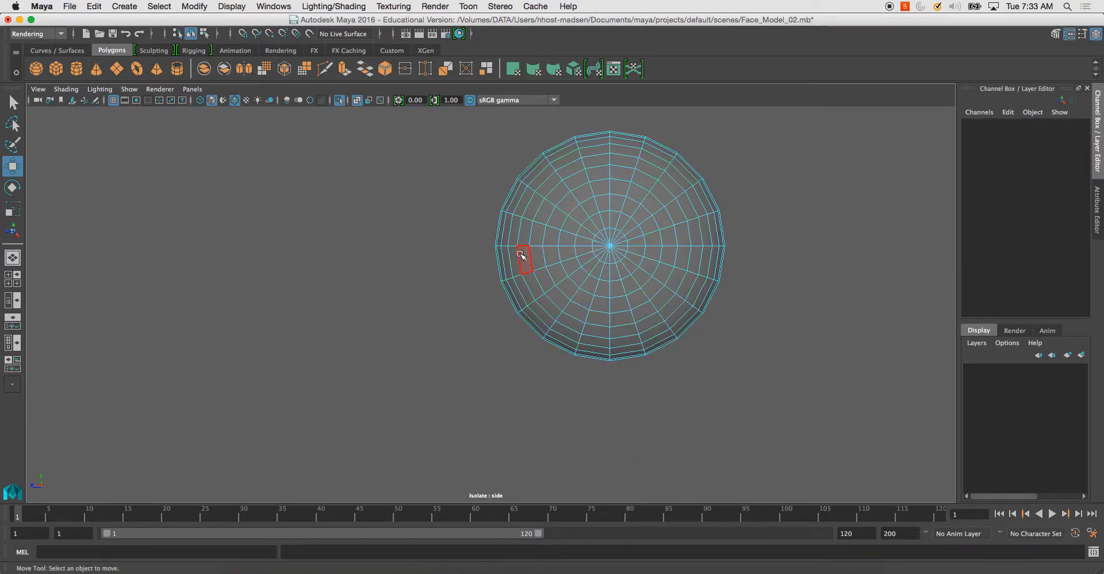
left_click_drag(603, 287, 609, 382)
key("Delete")
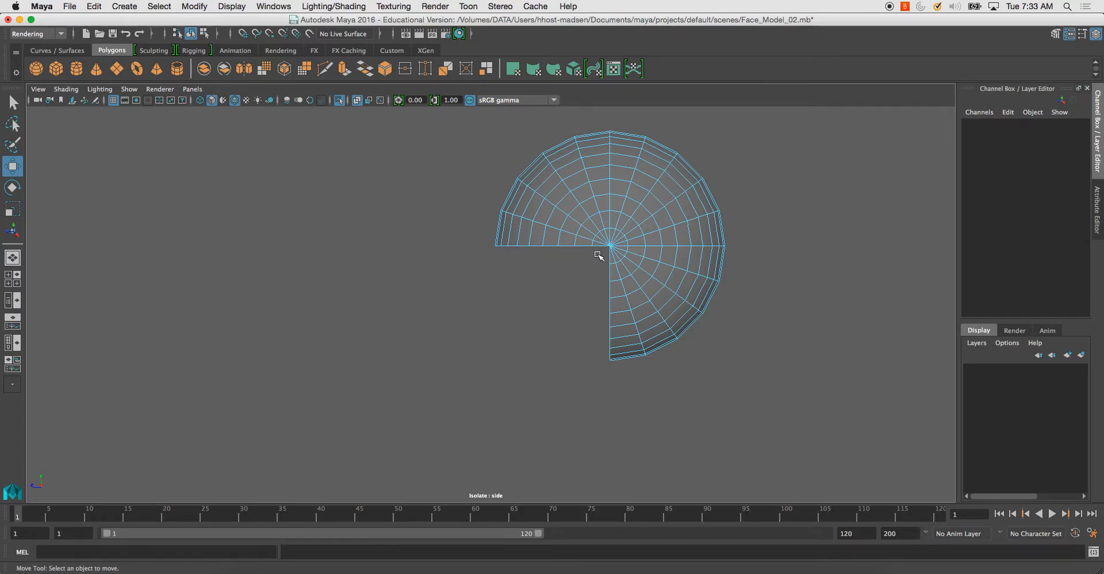
Delete the sphere's pole faces and the next ring of faces around the pole on both sides.
left_click_drag(615, 243, 617, 242)
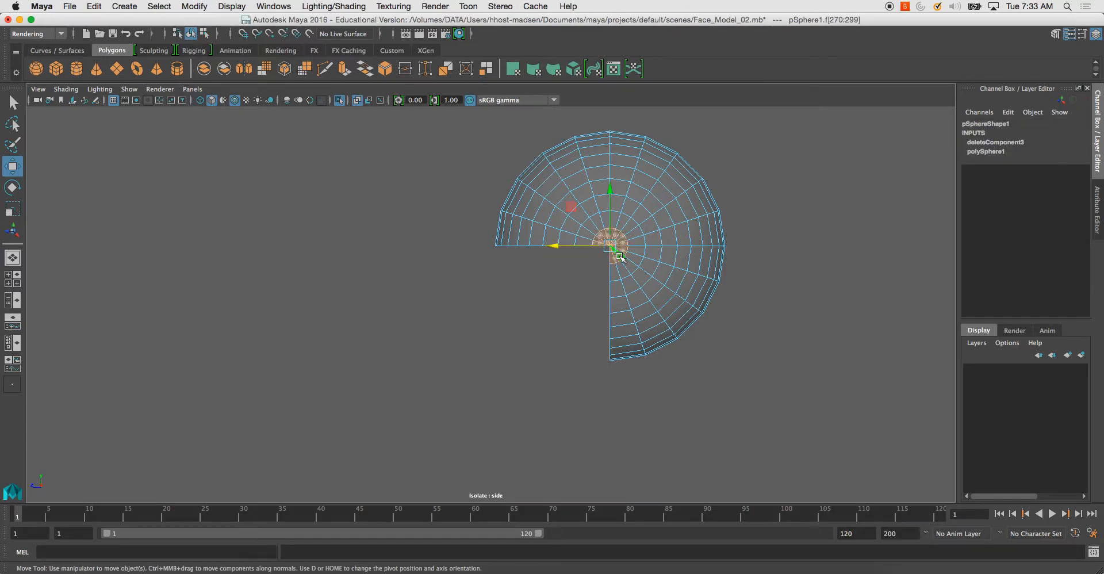
key("Delete")
left_click(613, 271)
double_click(623, 269, "shift")
key("Delete")
left_click(588, 245)
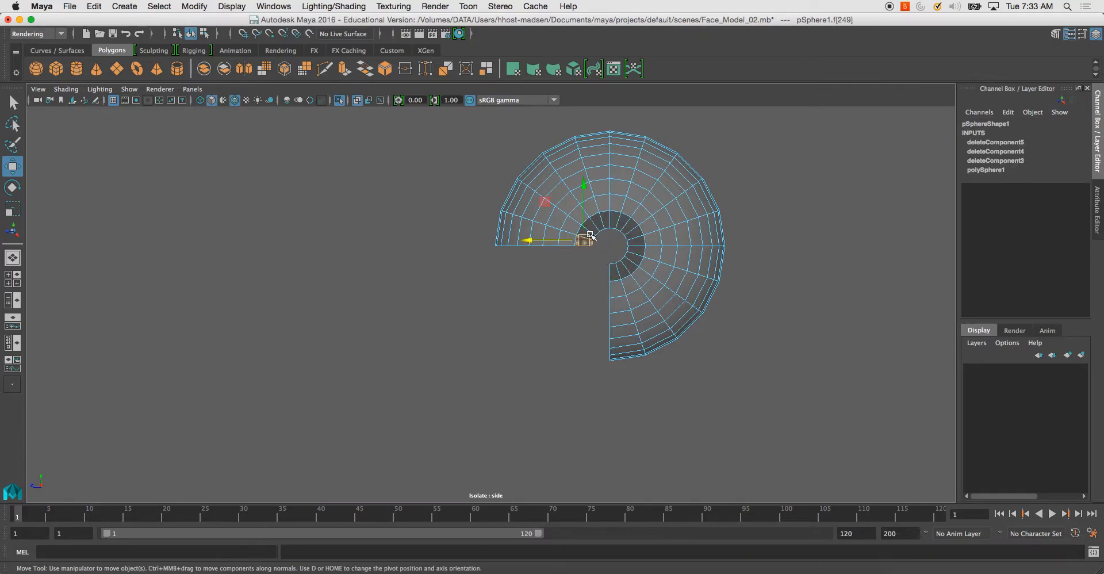
double_click(623, 269, "shift")
key("Delete")
Delete the cut sphere's construction history and end its isolation in the side view.
right_click_drag(563, 173, 613, 157)
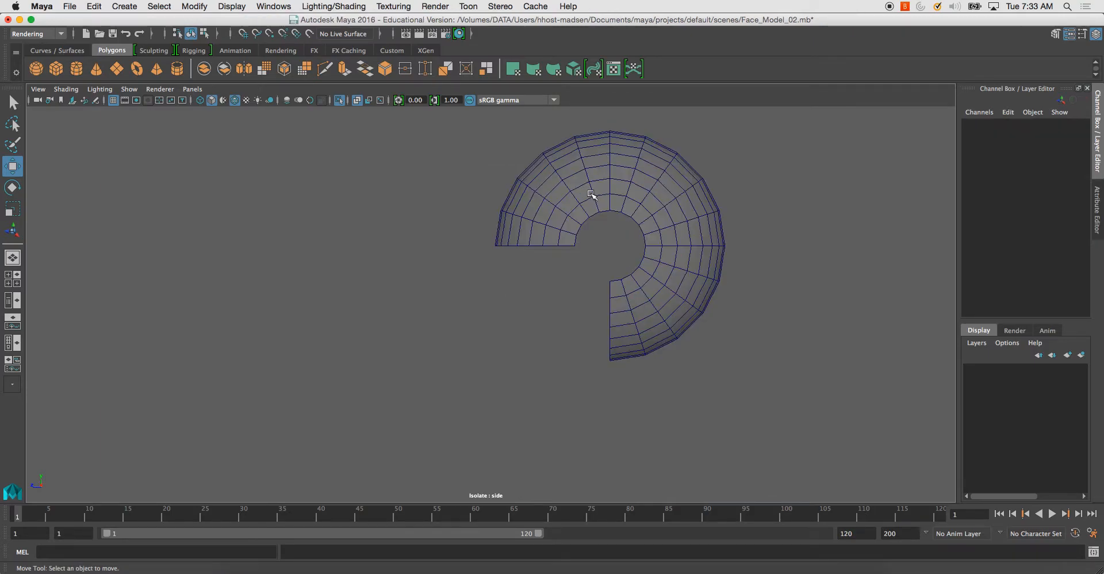
left_click(578, 205)
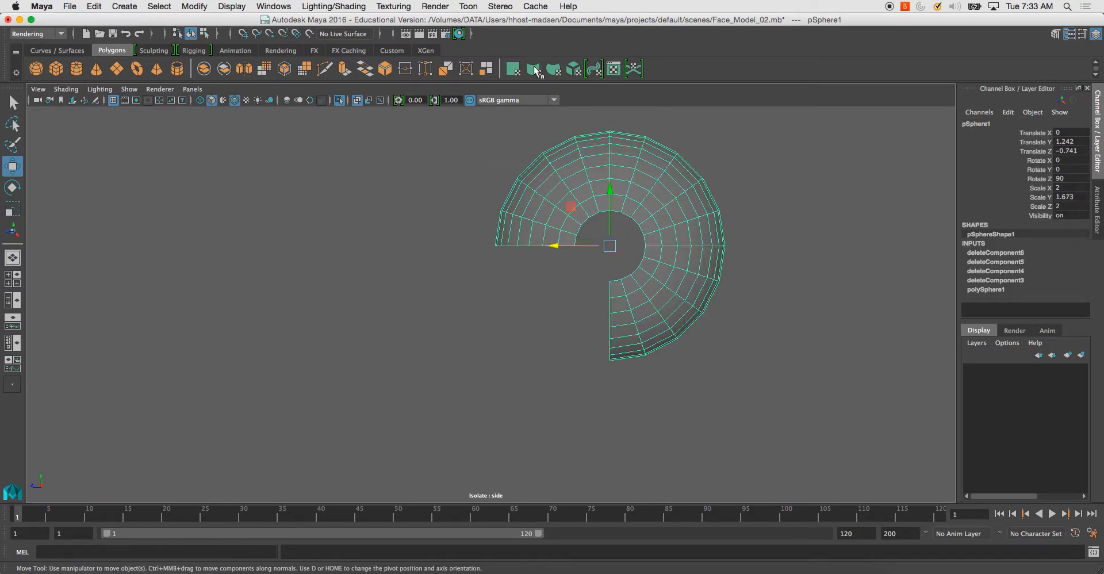
left_click(92, 6)
mouse_move(144, 157)
left_click(248, 157)
left_click(567, 234)
key("space")
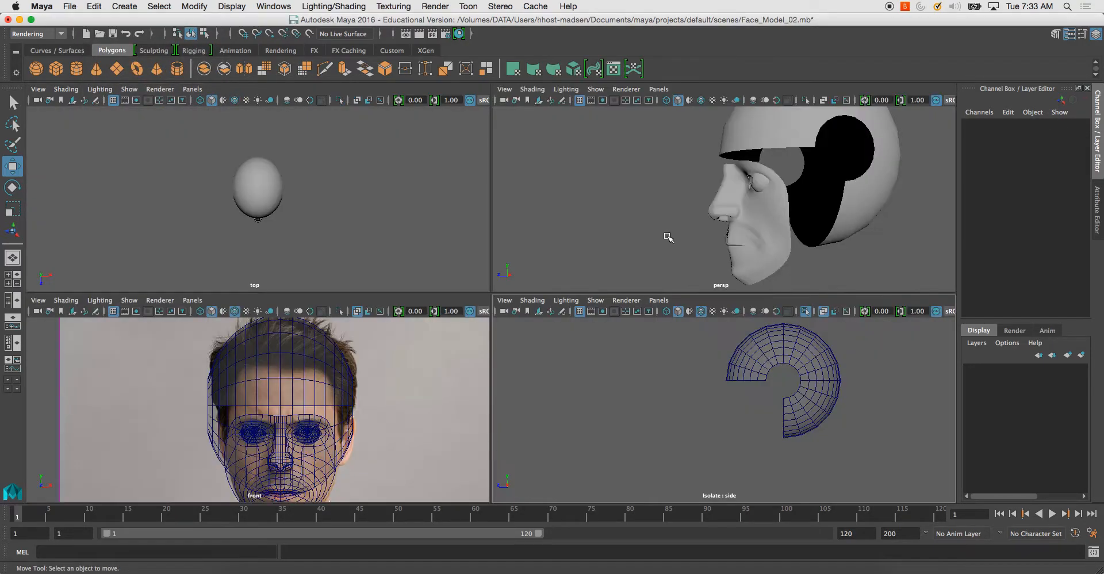
key("ctrl+1")
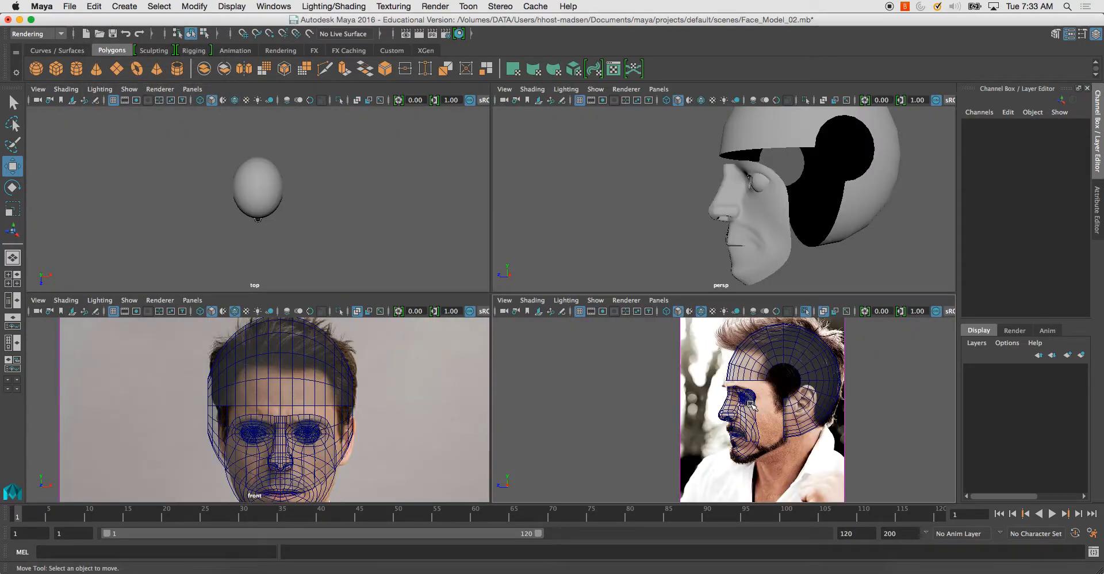
Delete the sphere's strip of faces along the lower open edge just behind the jaw.
left_click(762, 370)
scroll(795, 432, "up", 4)
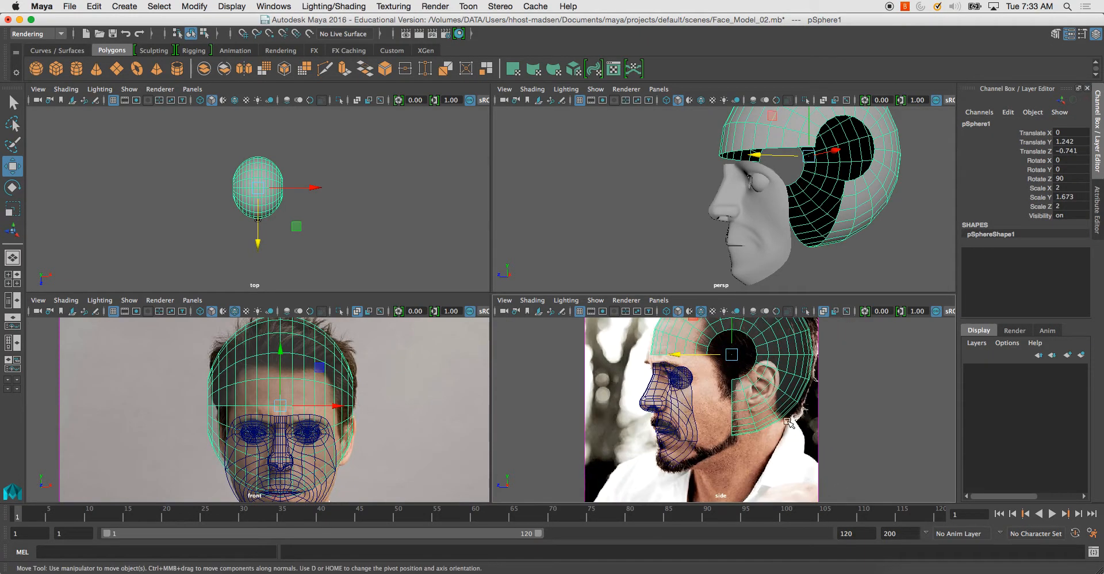
right_click_drag(745, 390, 746, 337)
left_click(738, 385)
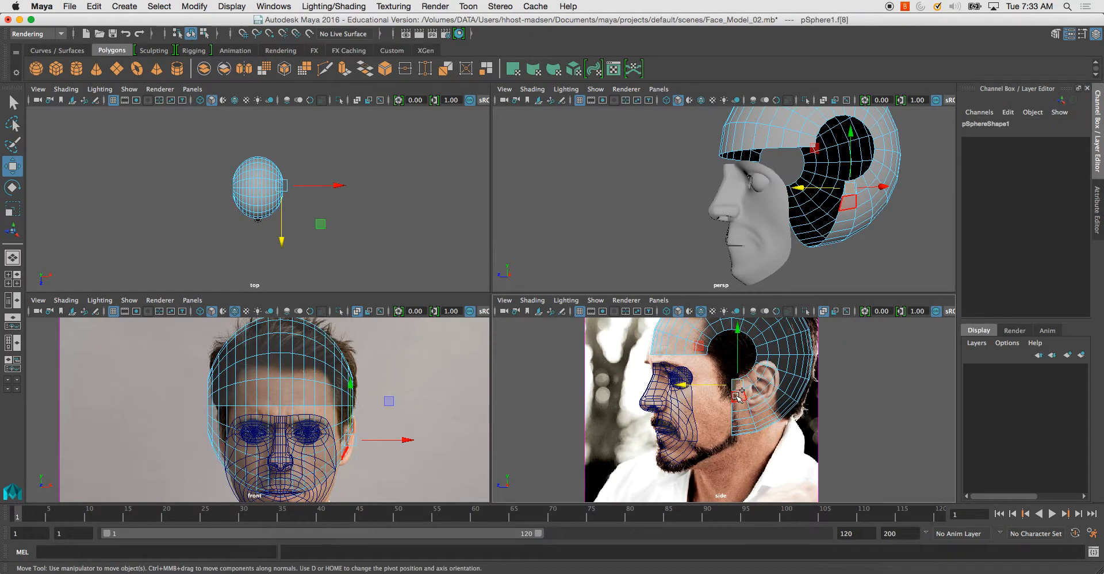
double_click(737, 396, "shift")
key("Delete")
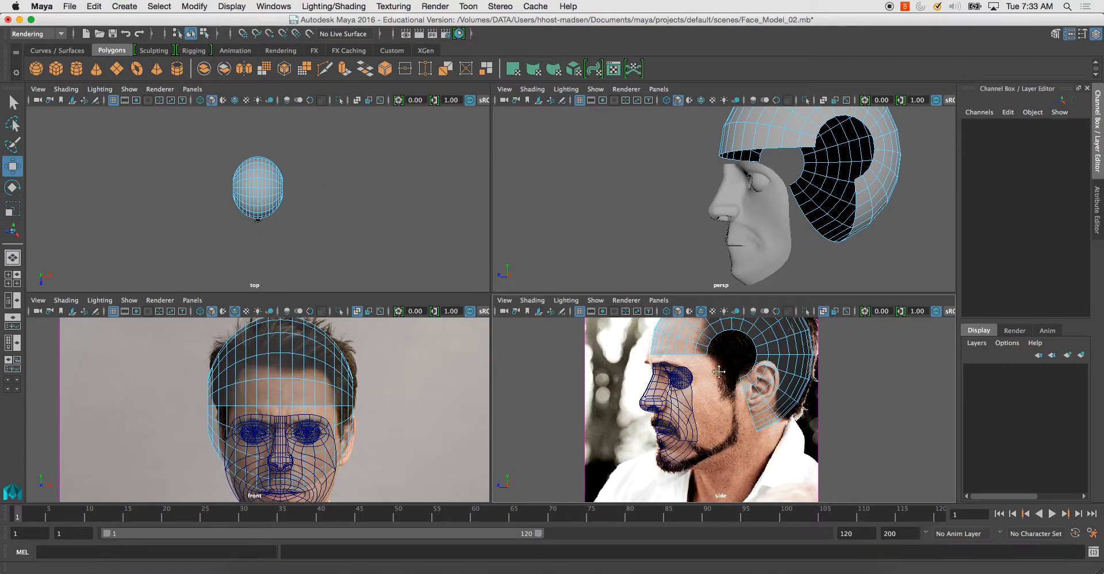
Delete the next two strips of sphere faces running across the ear towards the nape.
scroll(724, 374, "up", 5)
left_click(674, 403)
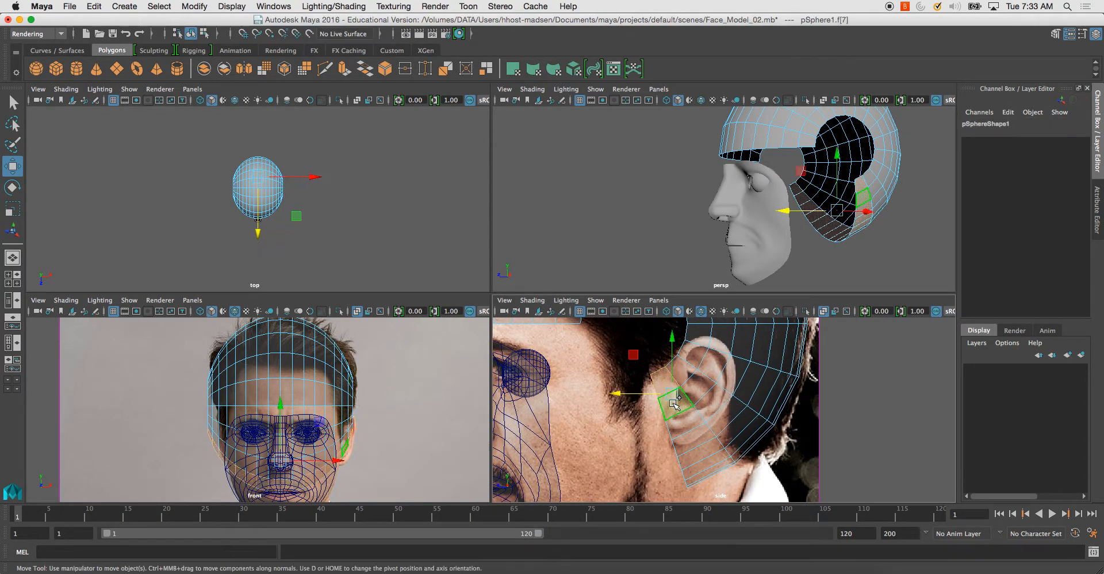
key("Delete")
left_click(678, 372)
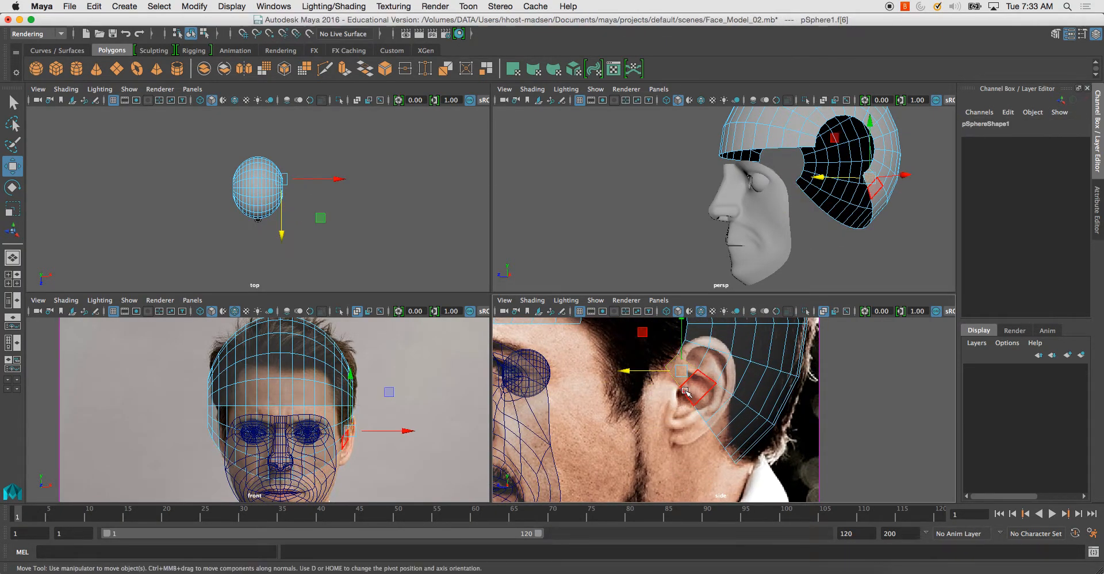
double_click(691, 391, "shift")
key("Delete")
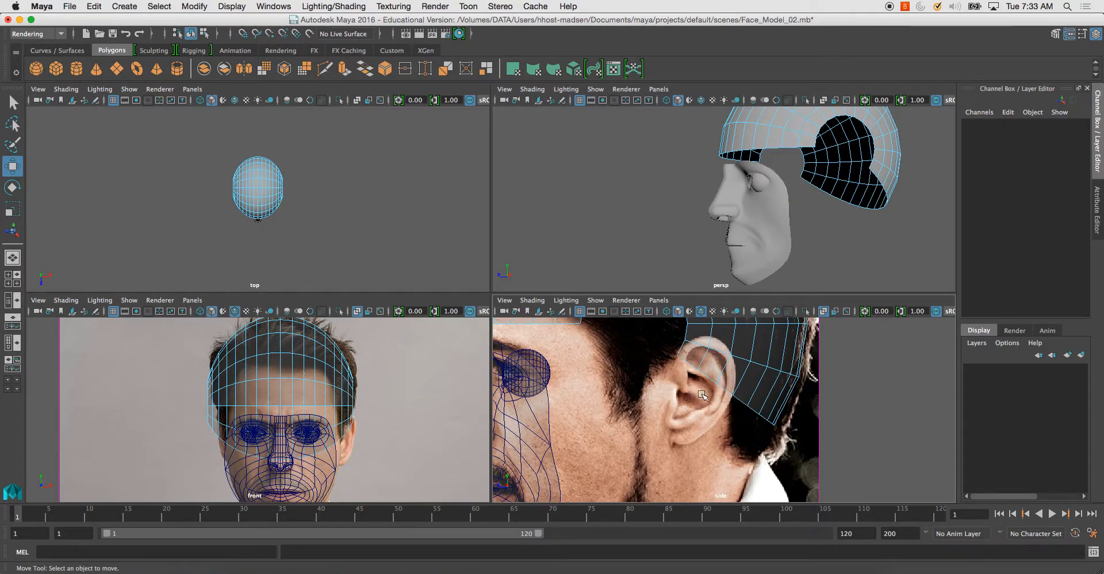
Delete the two outermost rings of sphere faces on each side of the head around the side opening.
scroll(702, 394, "down", 4)
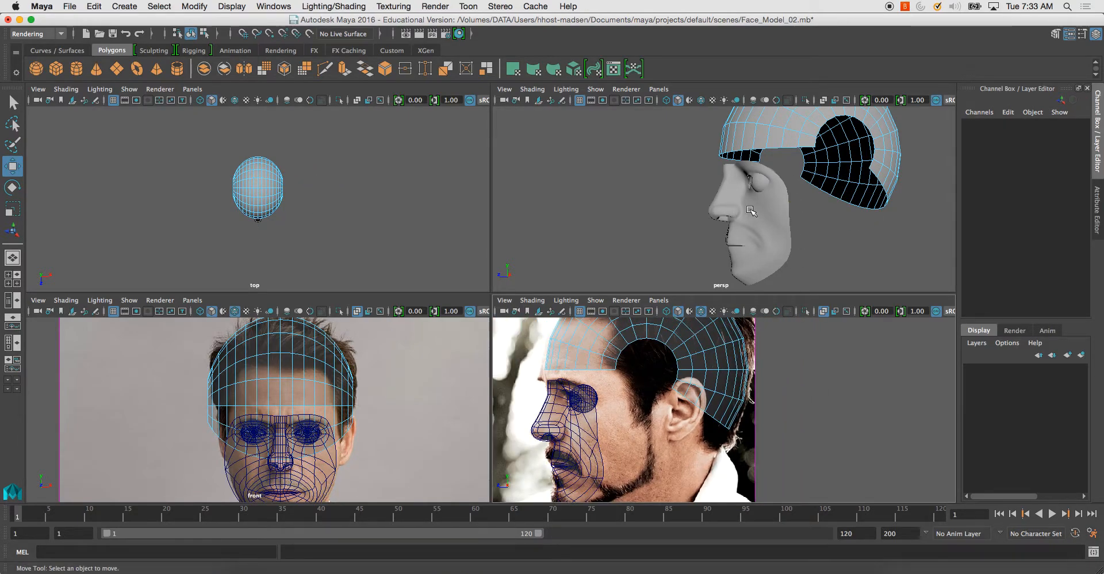
left_click_drag(369, 361, 352, 439)
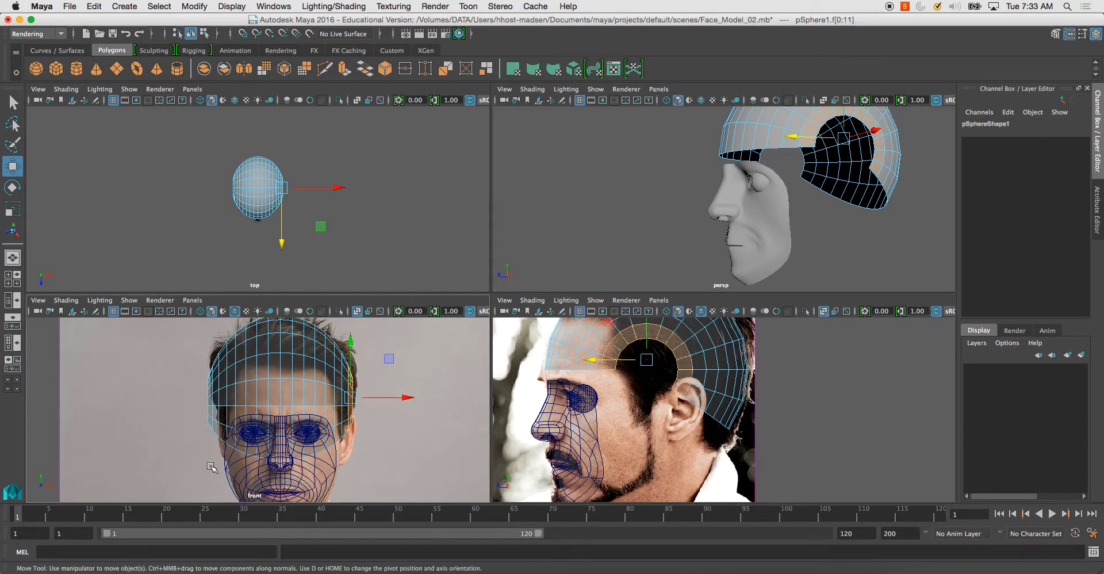
key("Delete")
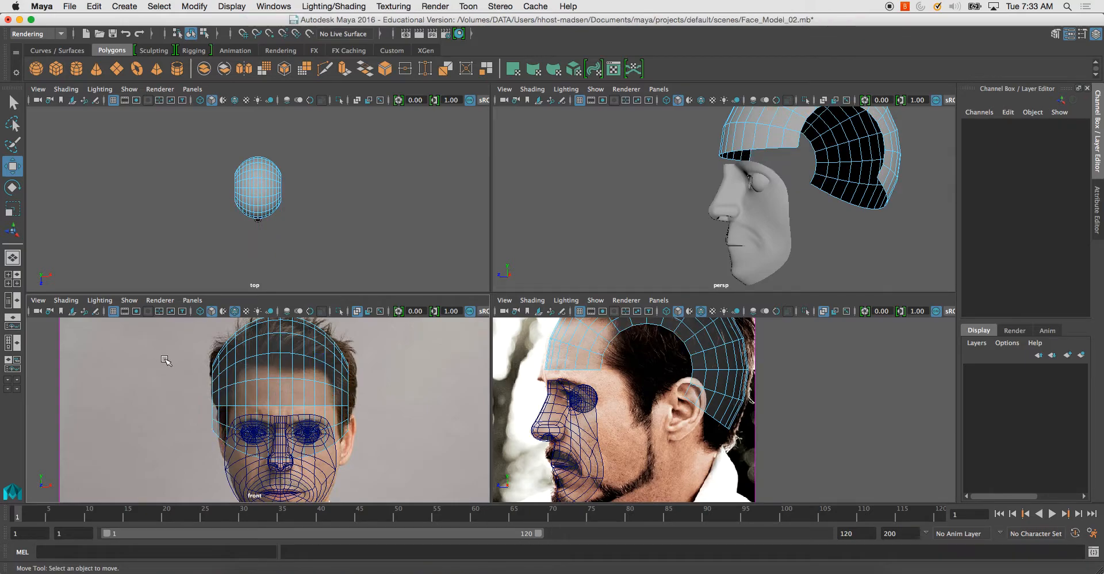
left_click_drag(194, 434, 217, 476)
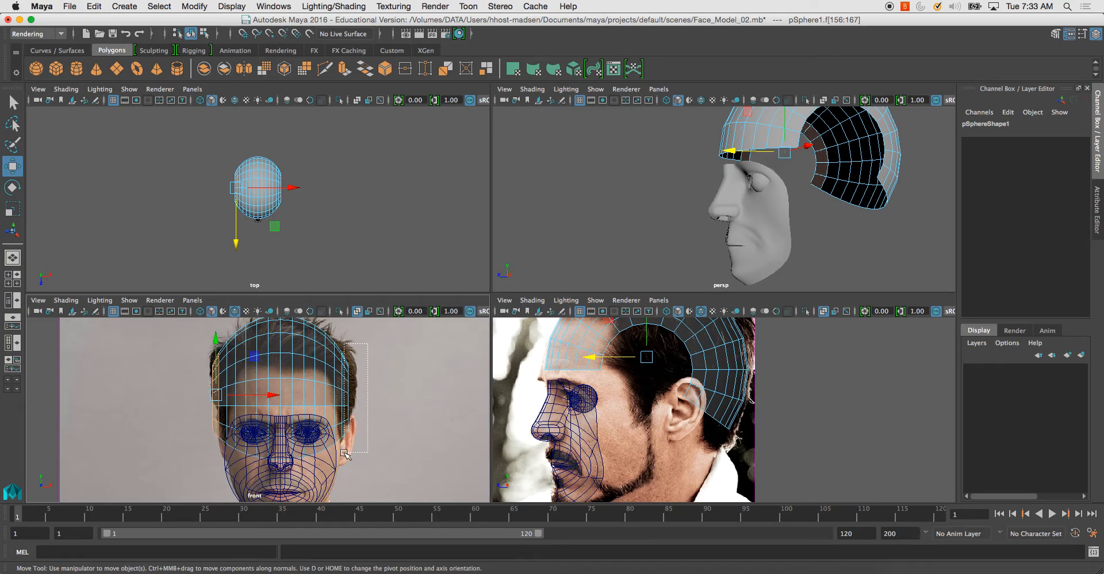
left_click_drag(347, 457, 348, 458)
key("Delete")
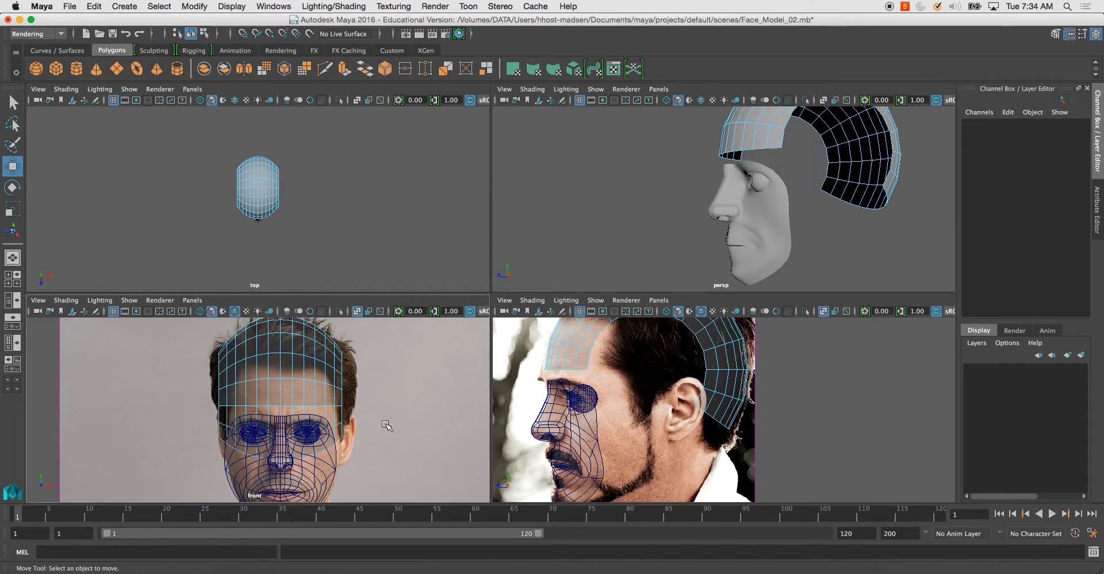
Examine the trimmed sphere's fit around the face from several angles and against the side reference.
left_click_drag(741, 218, 885, 241, "alt")
left_click_drag(783, 191, 660, 177, "alt")
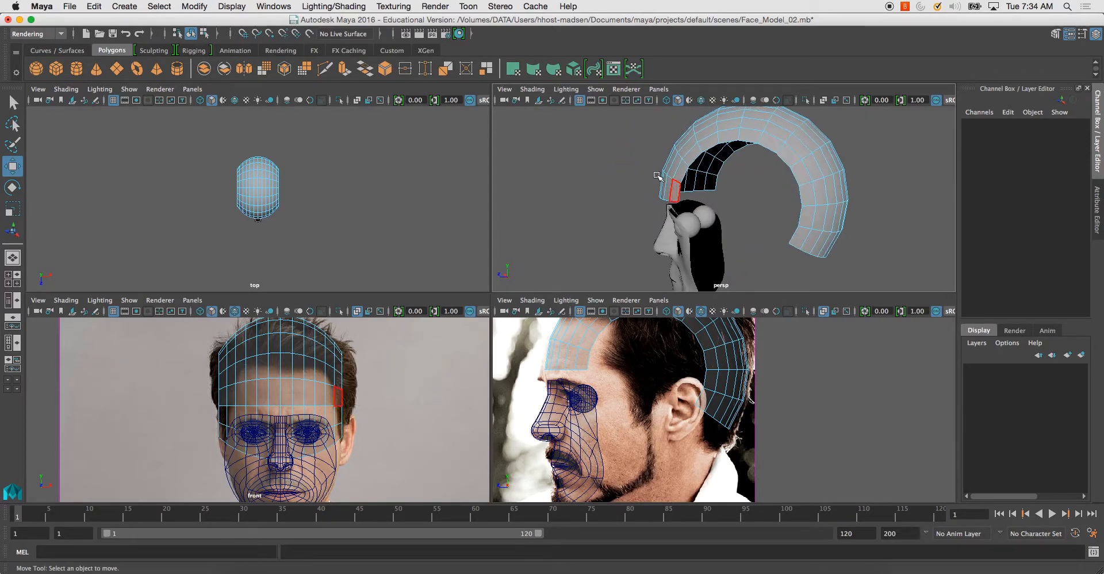
left_click_drag(783, 188, 736, 259, "alt")
middle_click_drag(692, 345, 668, 383, "alt")
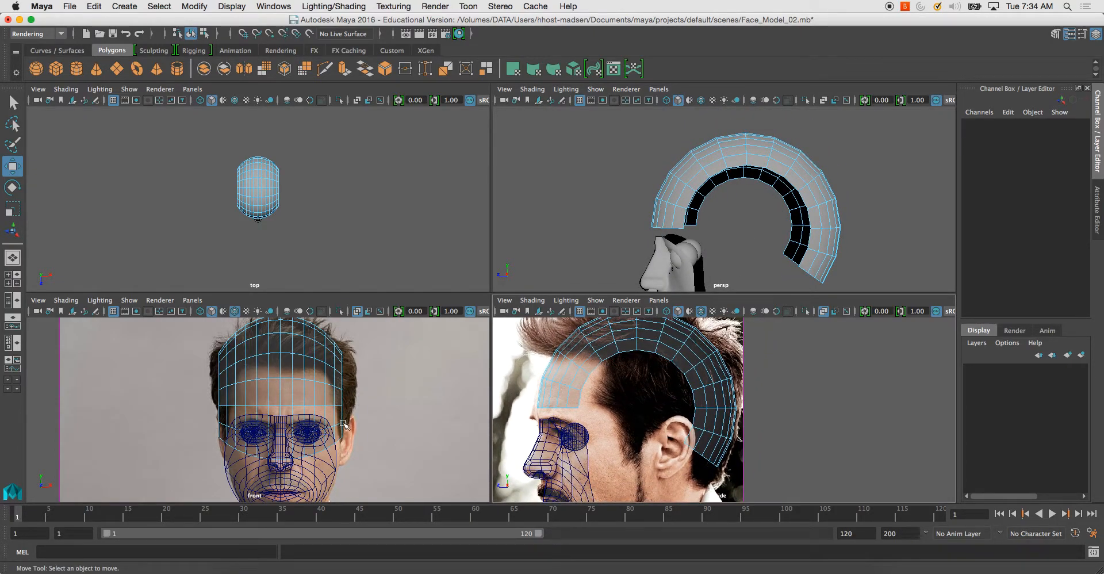
left_click_drag(709, 230, 726, 191, "alt")
right_click_drag(726, 191, 762, 174)
left_click_drag(798, 229, 676, 248, "alt")
left_click(855, 220)
key("space")
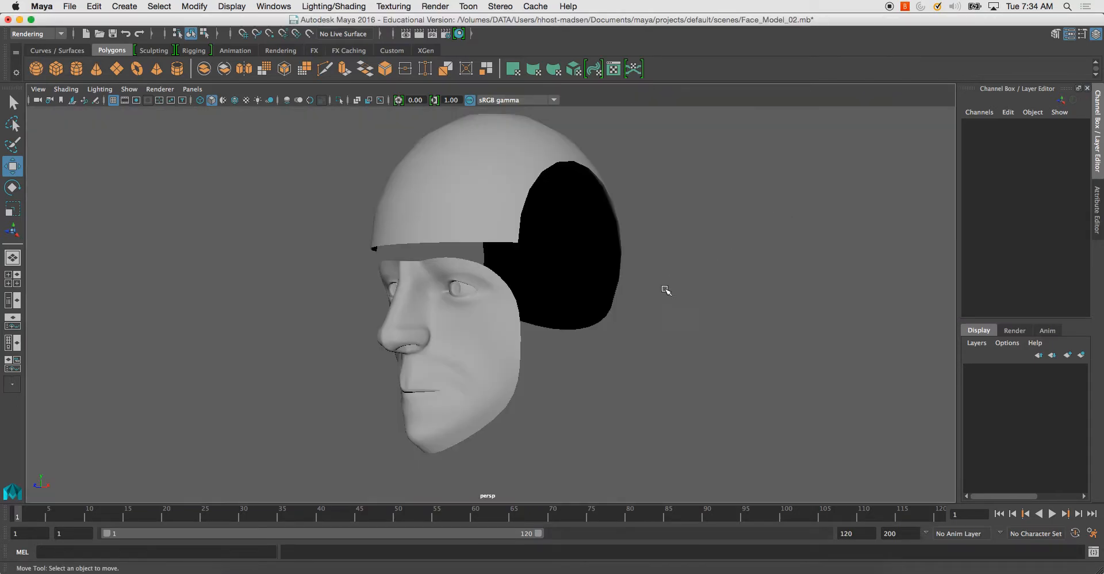
key("space")
key("space")
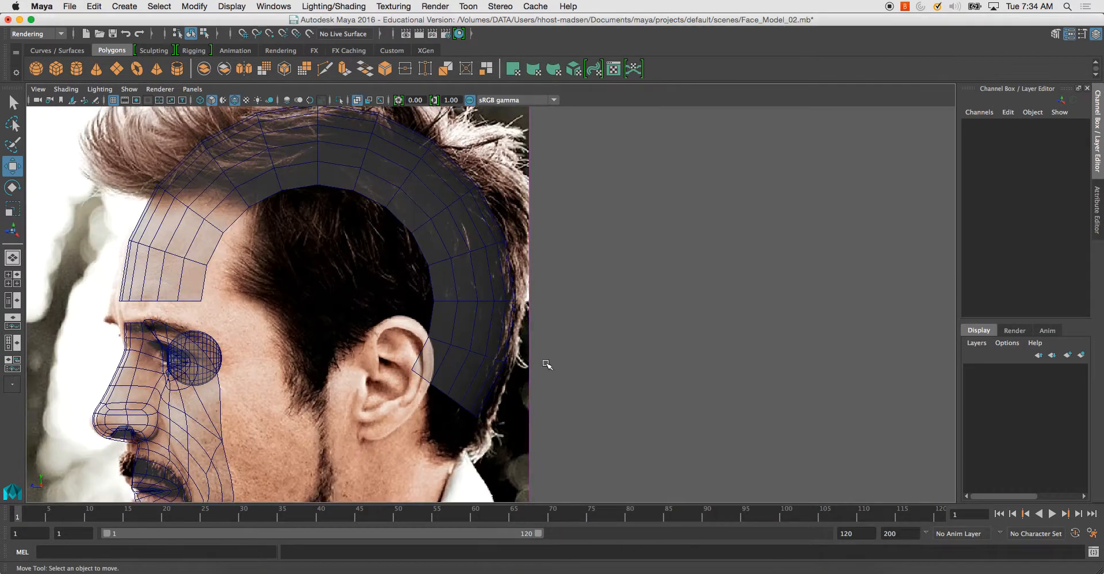
key("space")
key("space")
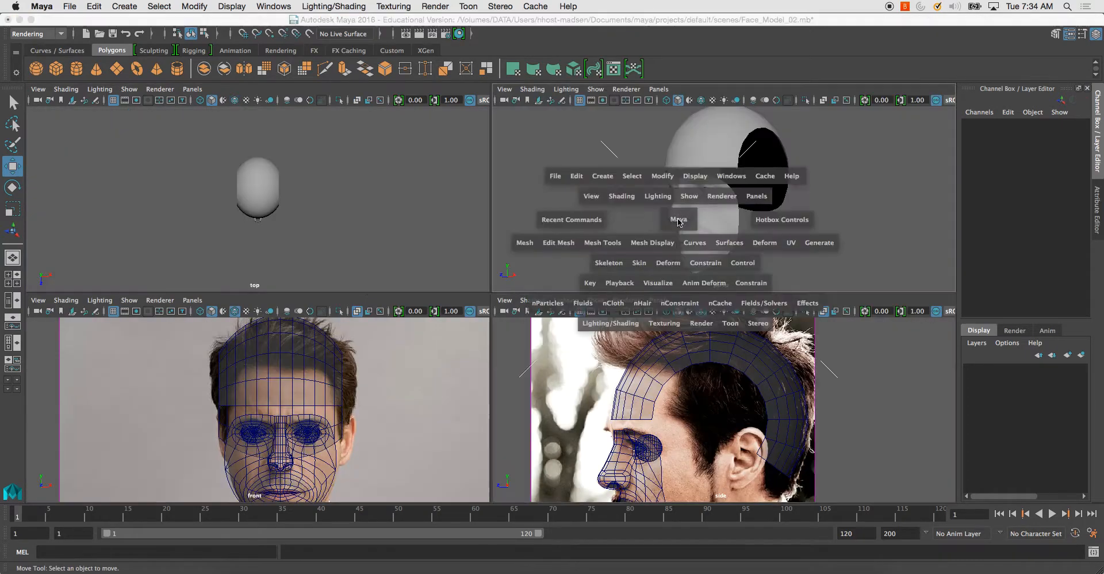
scroll(532, 304, "up", 5)
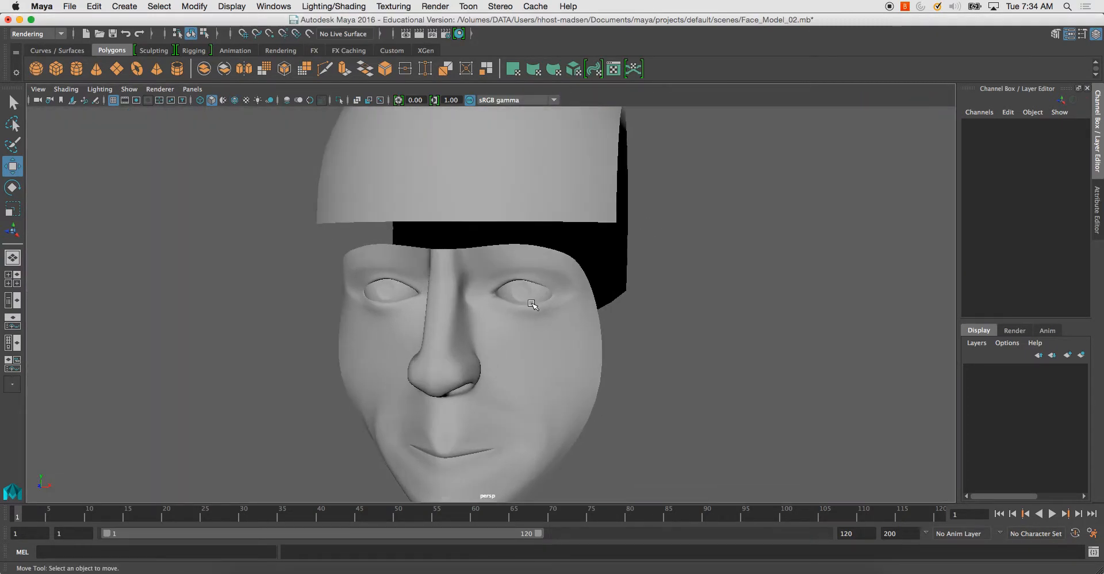
Select the face mesh and turn on Wireframe on Shaded in the perspective view.
left_click(532, 305)
left_click_drag(532, 311, 513, 259, "alt")
right_click_drag(493, 234, 486, 222)
left_click(486, 227)
left_click_drag(486, 230, 531, 236, "alt")
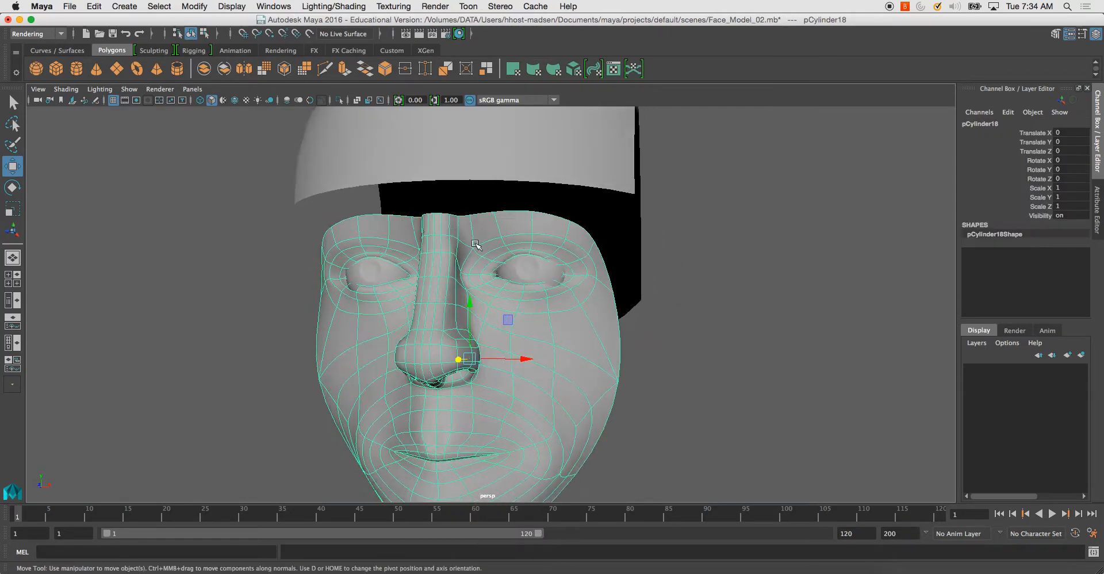
left_click(73, 90)
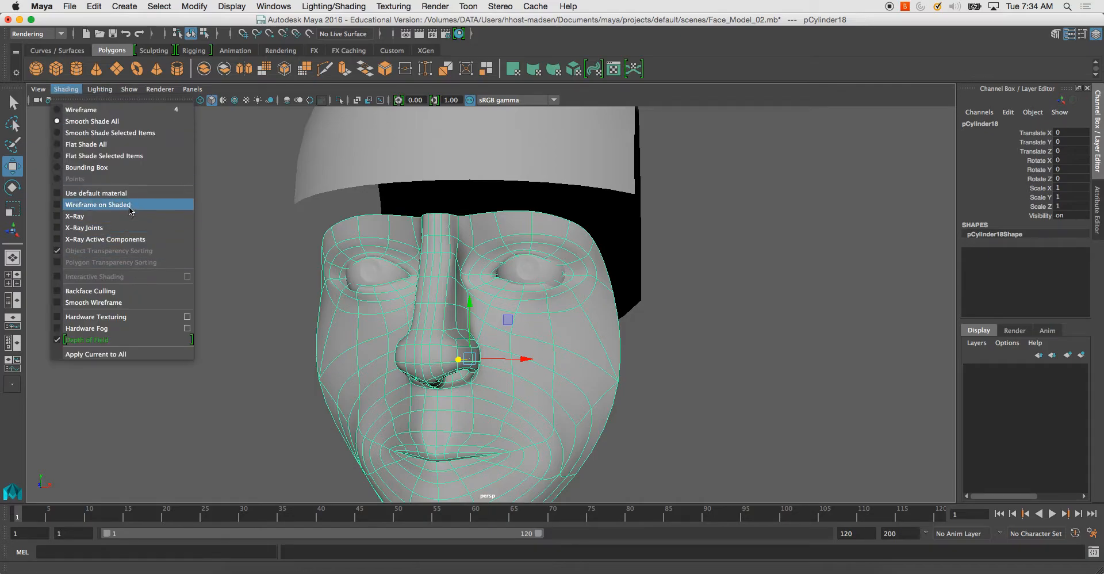
left_click(92, 204)
Bridge the lowest front edge of the sphere's side opening to the opposite rear edge with 3 divisions.
mouse_move(357, 322)
left_mouse_down("alt")
mouse_move(467, 328)
mouse_move(469, 240)
mouse_move(441, 309)
mouse_move(480, 291)
mouse_move(488, 270)
left_mouse_up("alt")
left_click(443, 293)
right_click_drag(448, 262, 459, 261, "alt")
left_click_drag(459, 261, 415, 237, "alt")
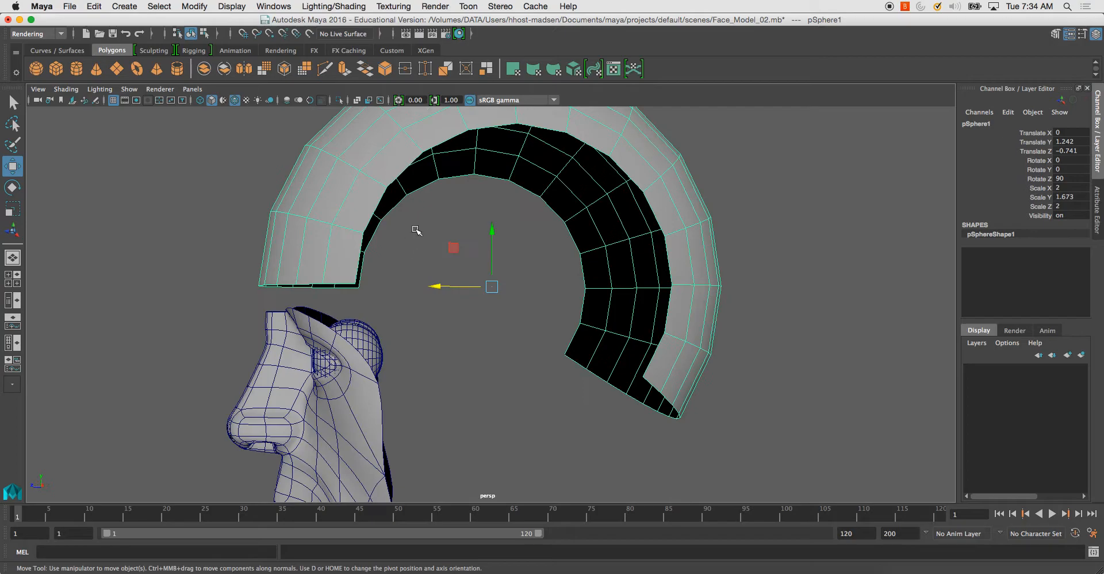
right_click_drag(354, 185, 355, 151)
left_click_drag(348, 239, 366, 254, "alt")
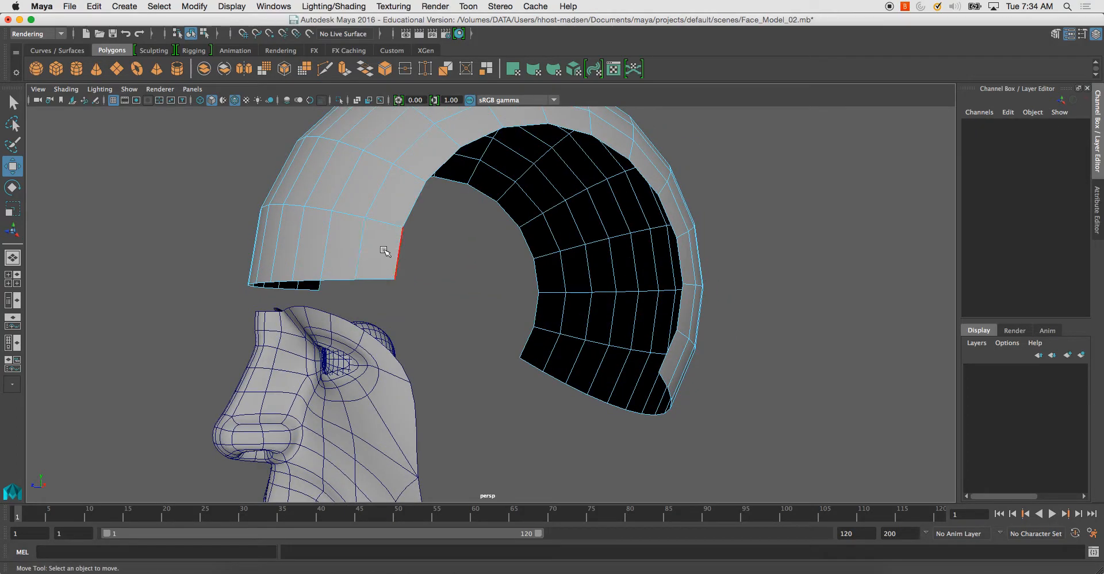
left_click(386, 252)
left_click(686, 258, "shift")
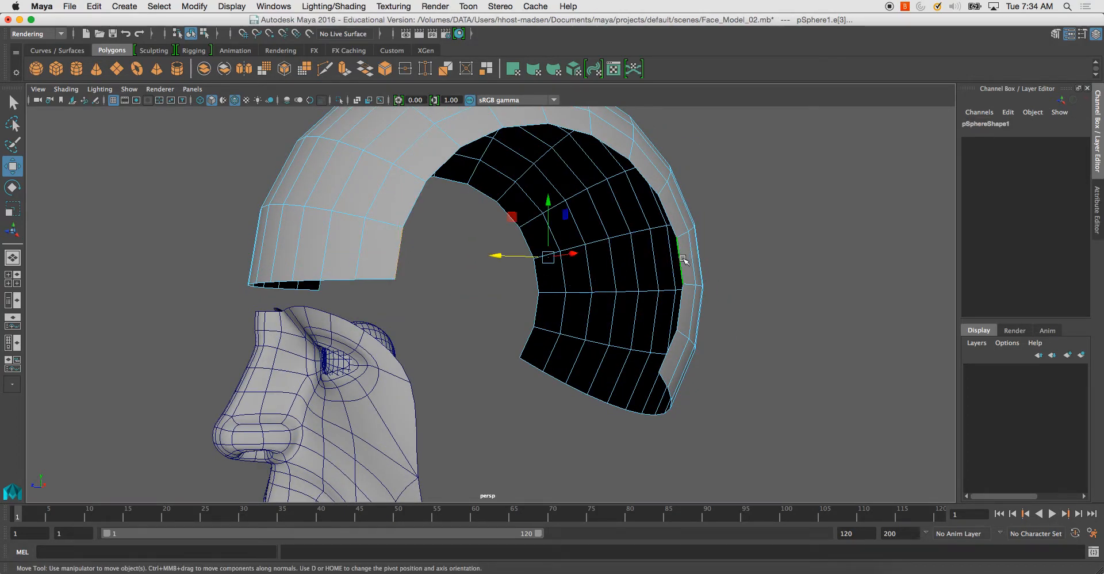
left_click_drag(686, 258, 454, 228, "alt")
right_click(353, 197, "shift")
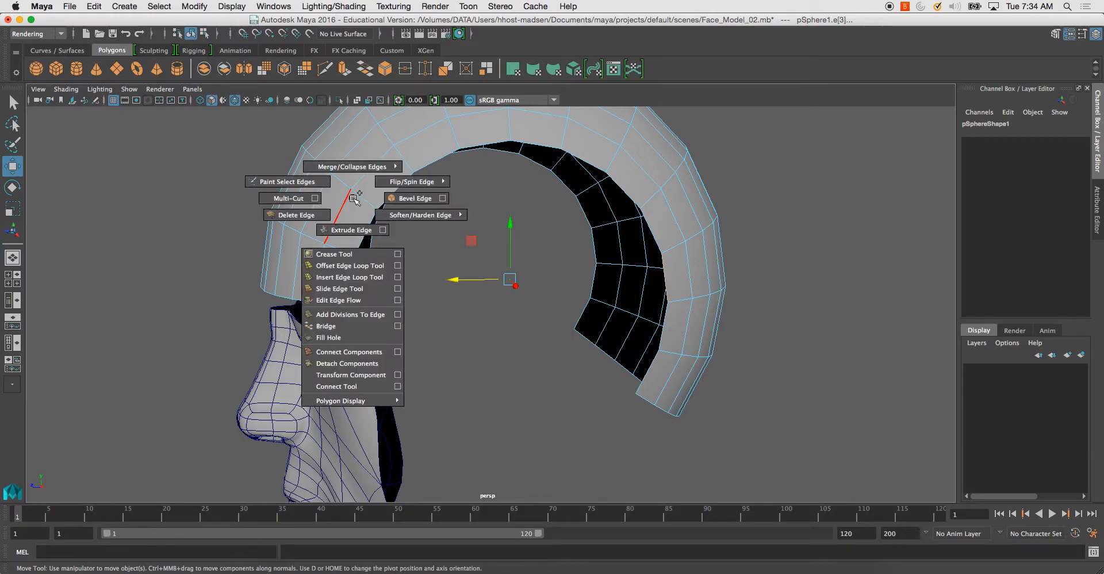
left_click(364, 69)
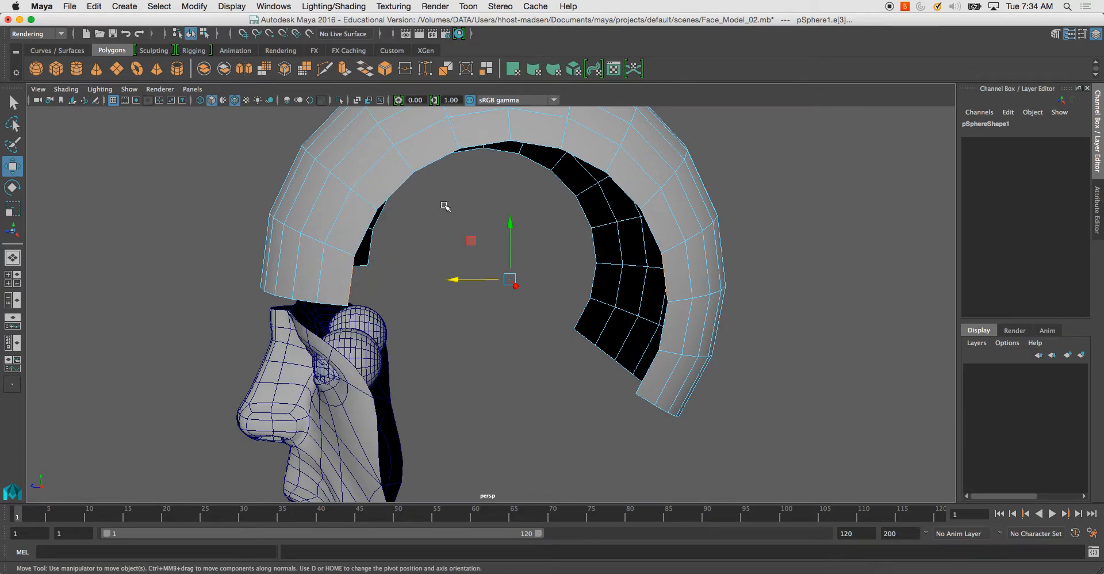
left_click_drag(423, 239, 549, 243, "alt")
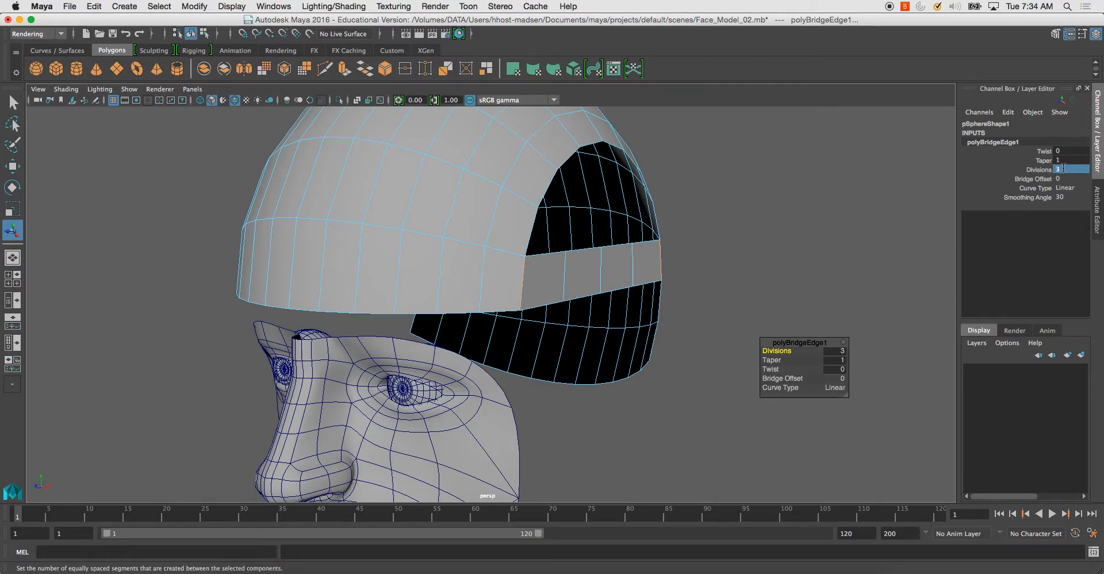
Bridge the next pair of opposite edges up the side opening, directly above the first bridge, with 3 divisions.
left_click_drag(555, 207, 473, 173, "alt")
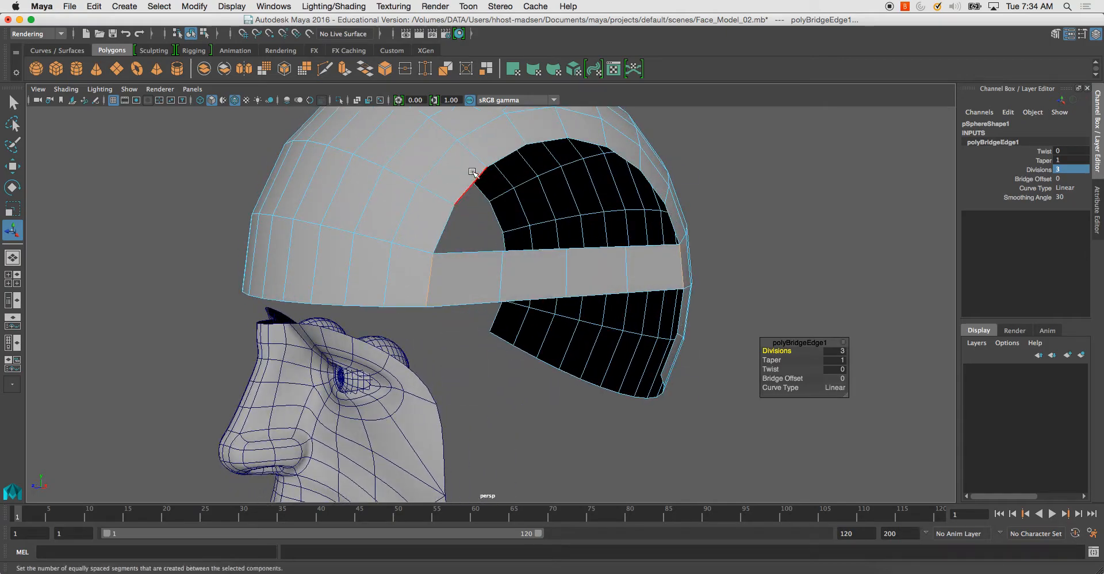
left_click(443, 215)
mouse_move(668, 229)
left_mouse_down("alt")
mouse_move(655, 223)
mouse_move(667, 221)
left_mouse_up("alt")
left_click(635, 221, "shift")
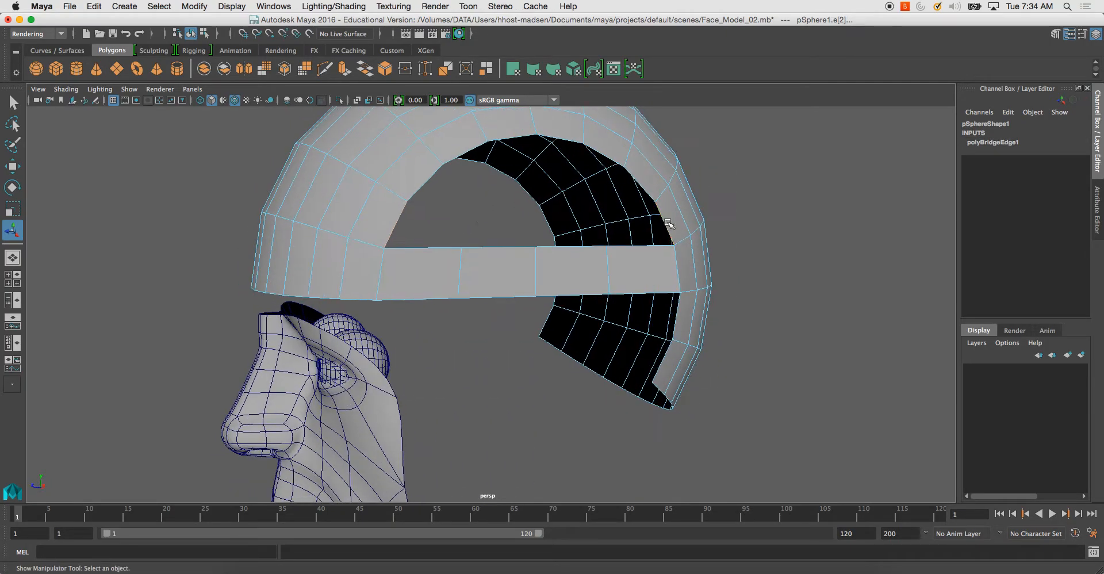
key("g")
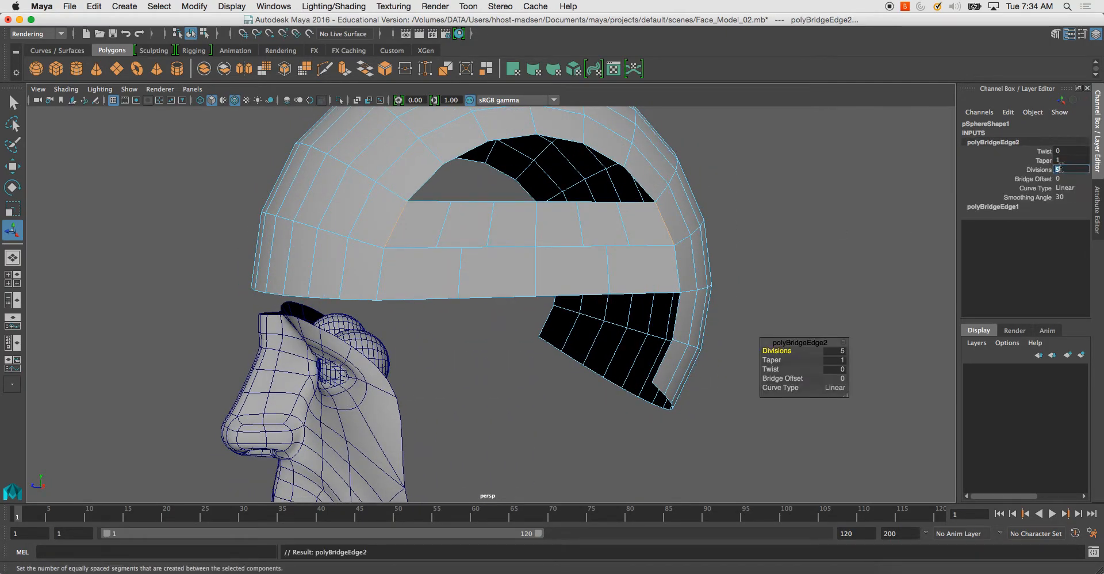
Bridge the third pair of opposite edges near the upper end of the side opening with 3 divisions.
left_click(431, 160)
left_click(638, 183, "shift")
key("z")
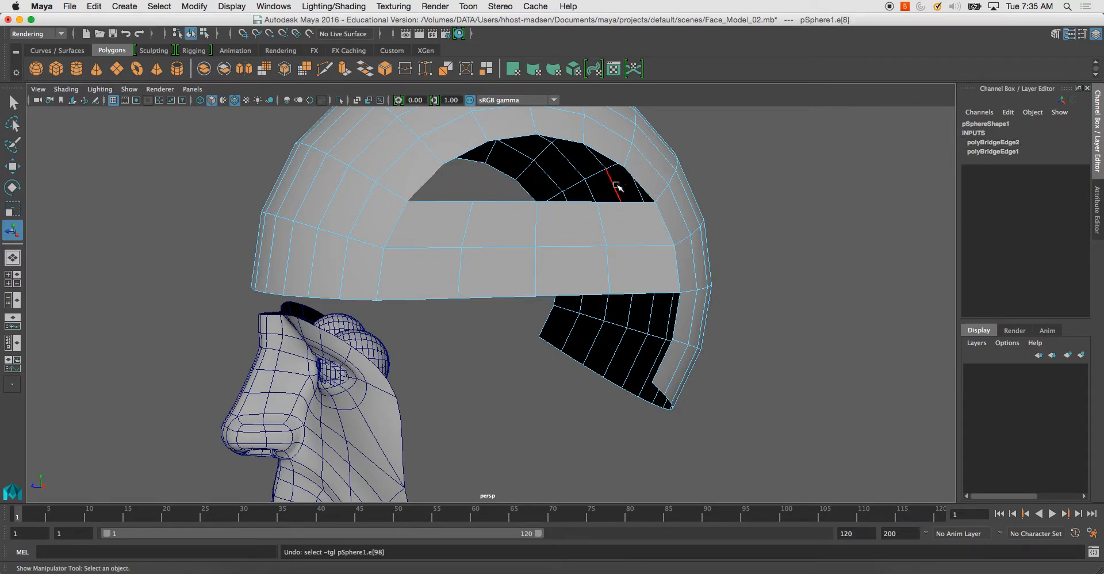
mouse_move(635, 180)
left_mouse_down("alt")
mouse_move(660, 180)
mouse_move(619, 191)
left_mouse_up("alt")
left_click(586, 201, "shift")
key("g")
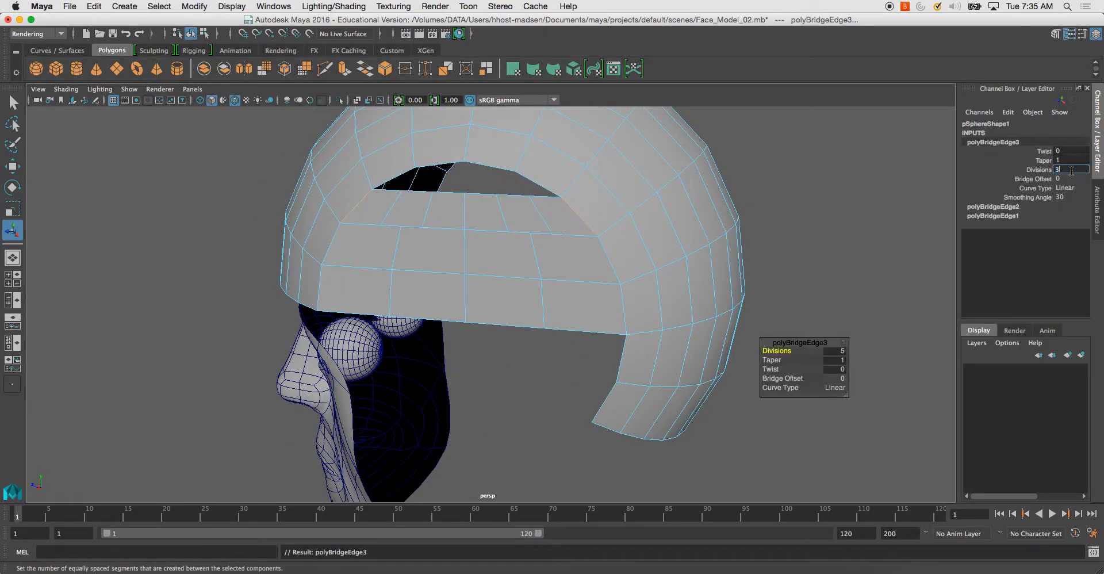
left_click_drag(543, 304, 532, 284, "alt")
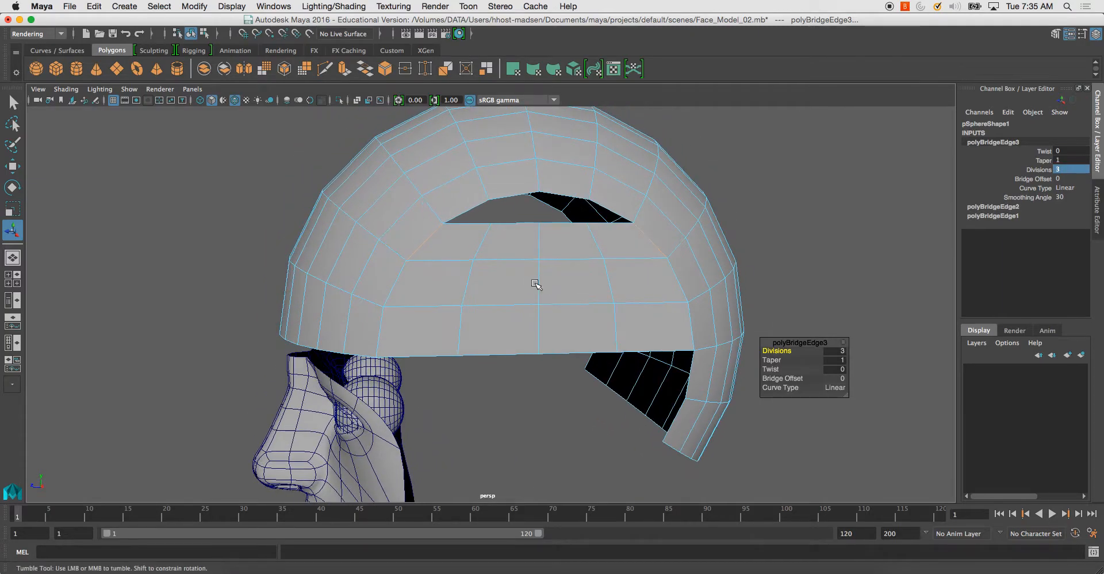
Merge the doubled vertices in the front column of the three bridged strips.
right_click_drag(504, 260, 460, 261)
left_click_drag(460, 261, 511, 273, "alt")
right_click_drag(513, 280, 549, 208, "shift")
left_click_drag(486, 296, 501, 374)
key("g")
key("g")
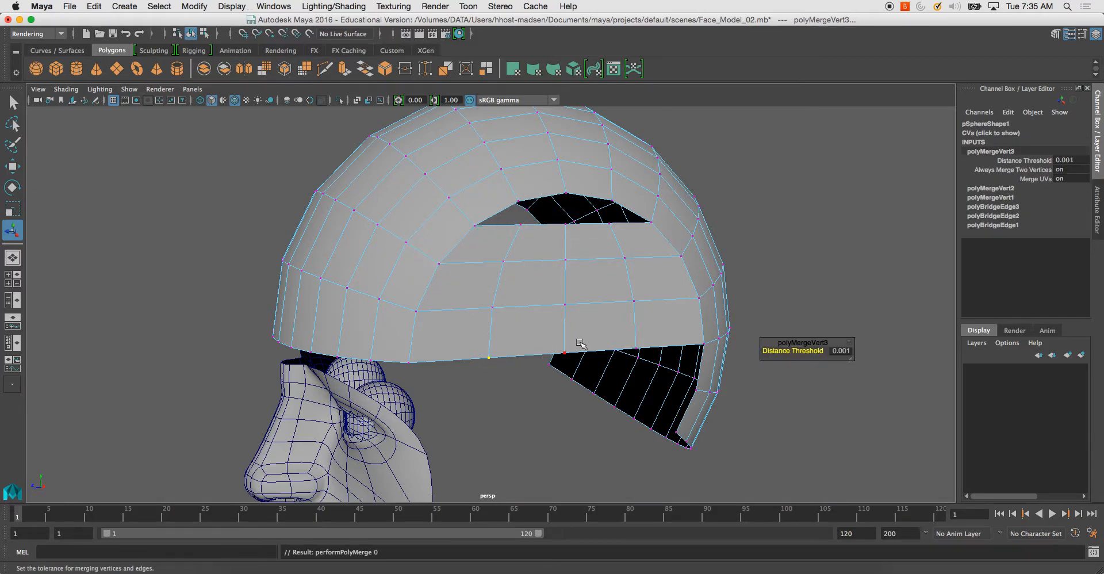
Merge the doubled vertices in the middle and rear columns of the bridged strips.
left_click_drag(576, 336, 532, 351, "alt")
left_click_drag(533, 405, 534, 405)
key("g")
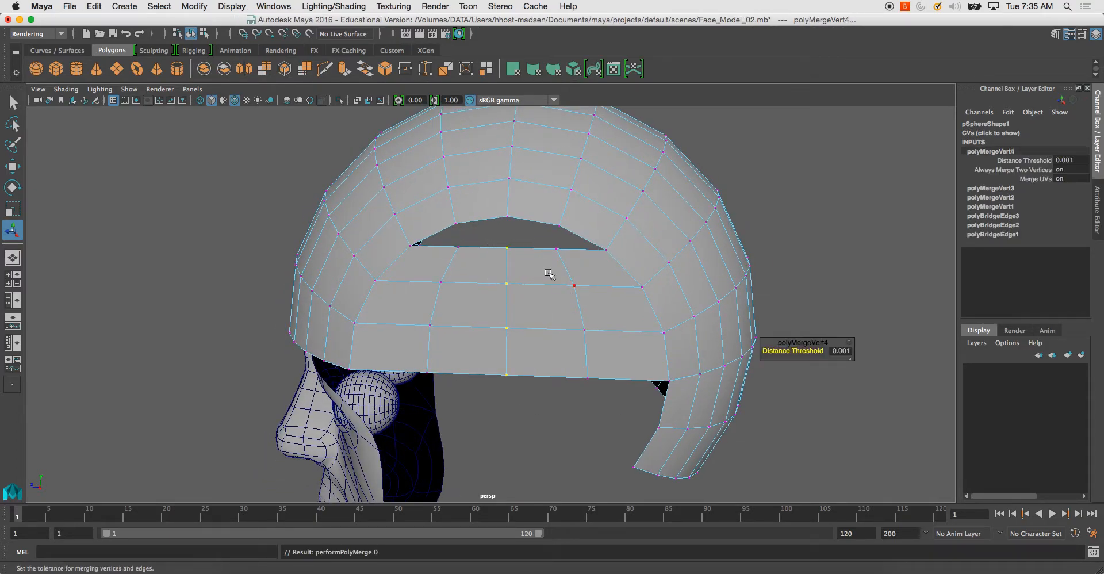
left_click_drag(543, 246, 596, 411)
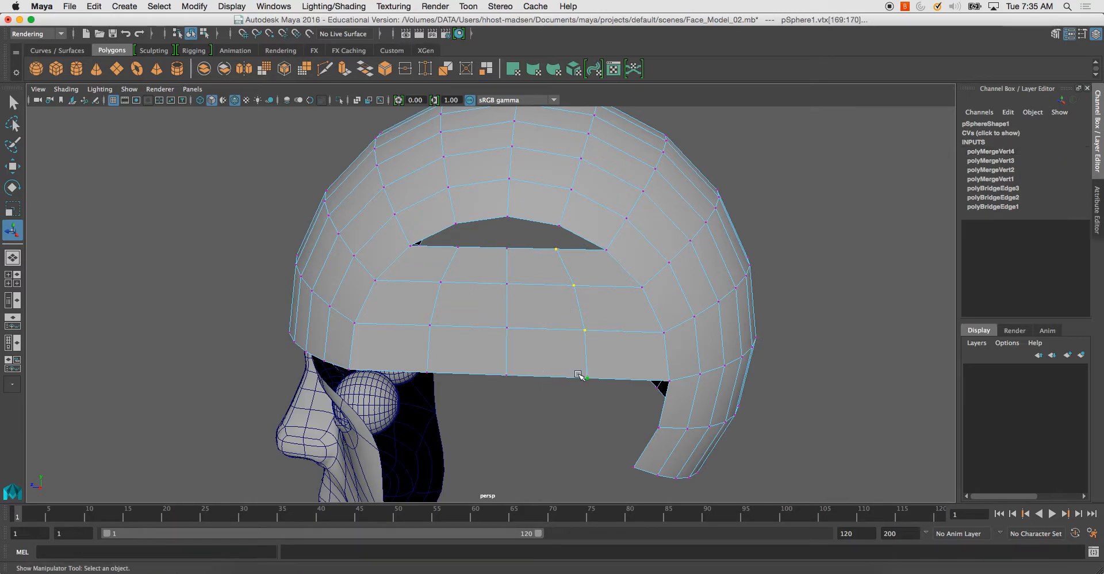
key("w")
left_click_drag(571, 363, 563, 330, "alt")
key("g")
Fill the remaining hole above the bridged strips and Multi-Cut the new face between its upper and lower centre vertices.
right_click_drag(538, 250, 536, 239)
left_click(537, 236)
right_click(539, 234, "shift")
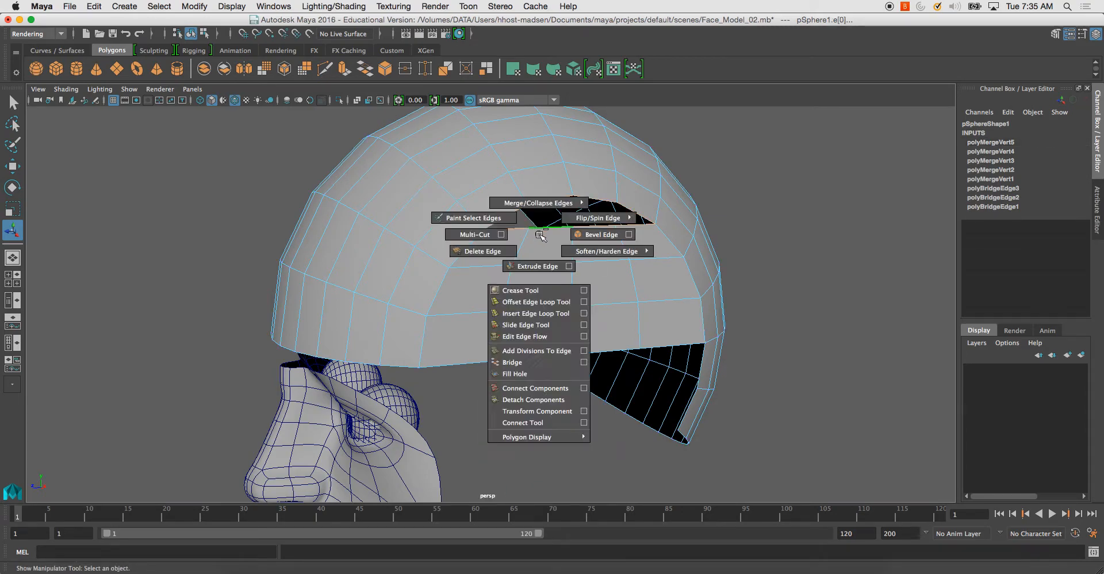
left_click(515, 374)
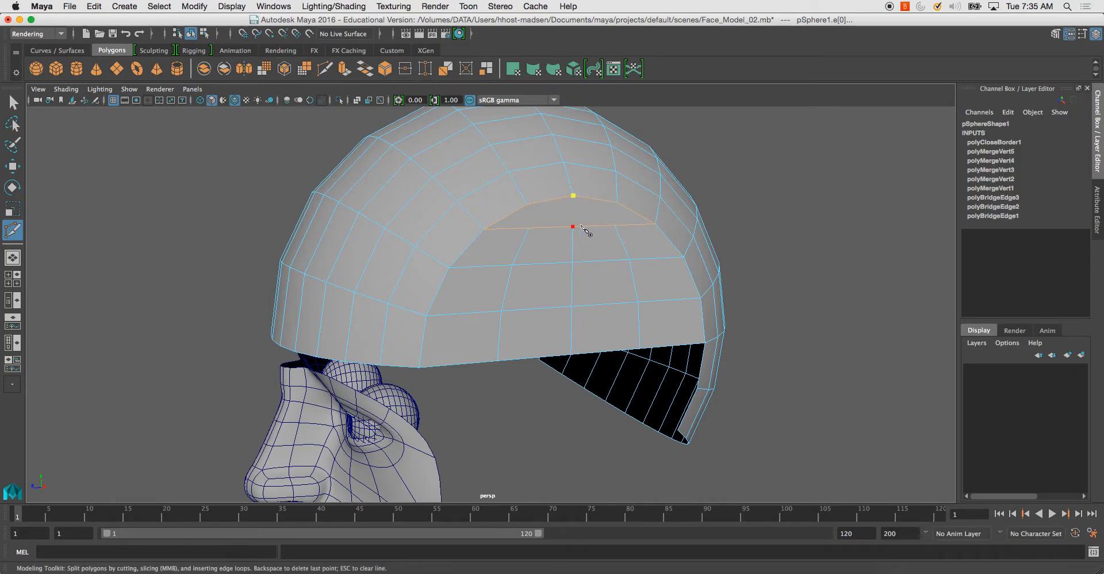
left_click(470, 226)
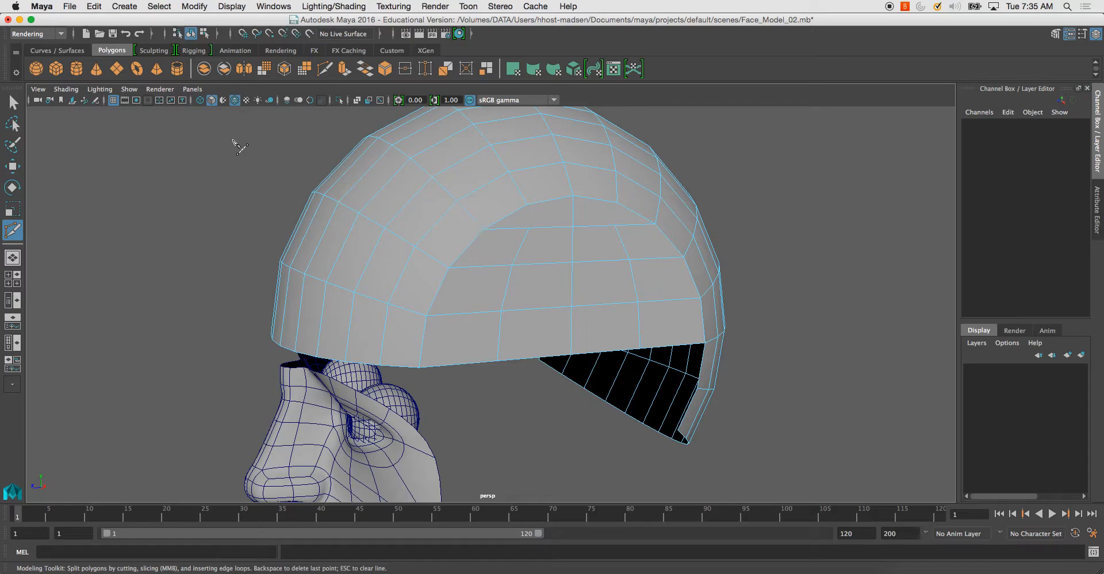
Delete the vertical edge columns in front of and behind the bridged patch's middle column.
left_click(15, 102)
left_click(507, 254)
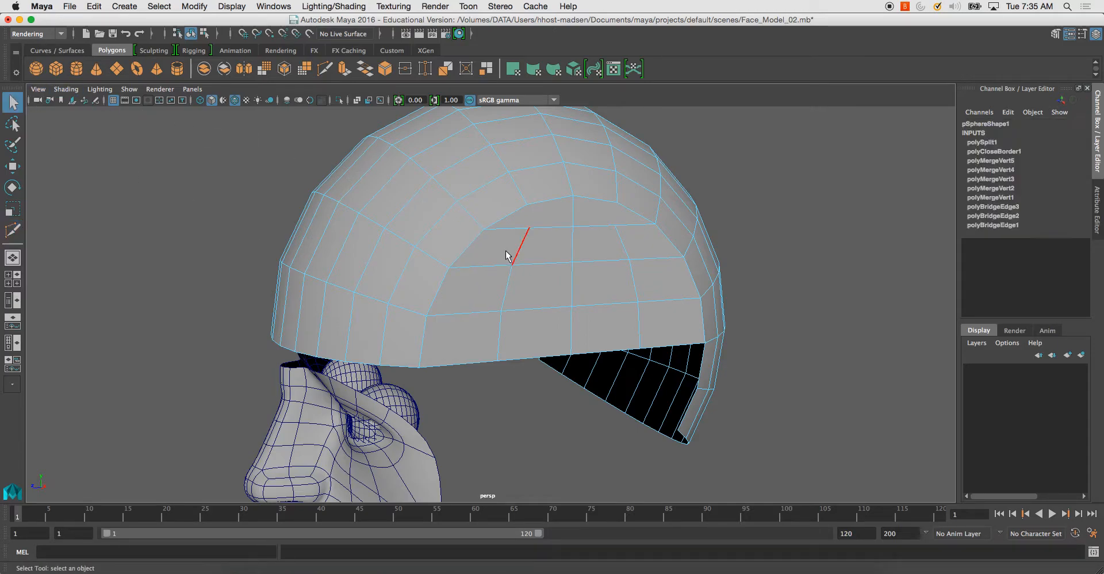
key("Delete")
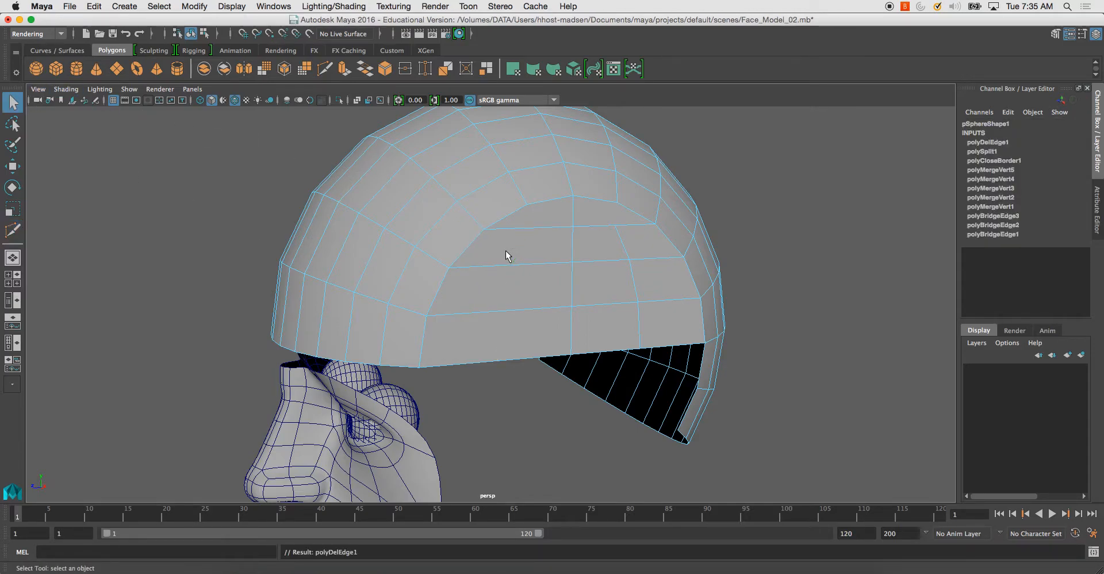
left_click(627, 246)
key("Delete")
Delete the strip of faces beside the midline and the rest of the unbridged half of the cranium.
left_click_drag(627, 246, 470, 249, "alt")
right_click_drag(443, 219, 443, 245)
left_click(442, 282)
double_click(444, 226, "shift")
key("Delete")
double_click(373, 223)
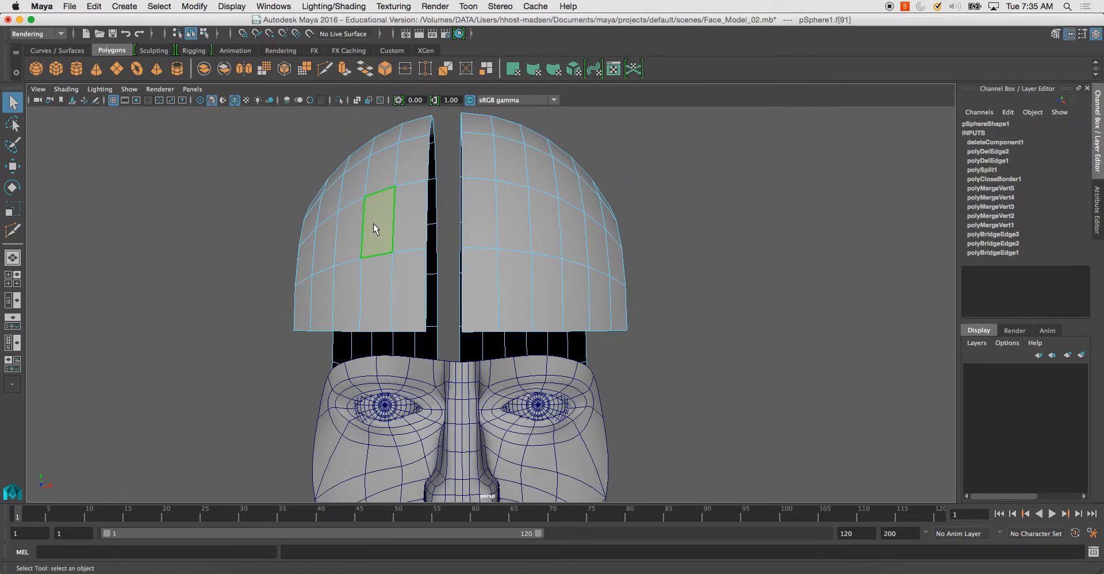
key("Delete")
Duplicate the remaining cranium half and freeze the copy's transformations.
double_click(491, 184)
right_click_drag(479, 220, 500, 209)
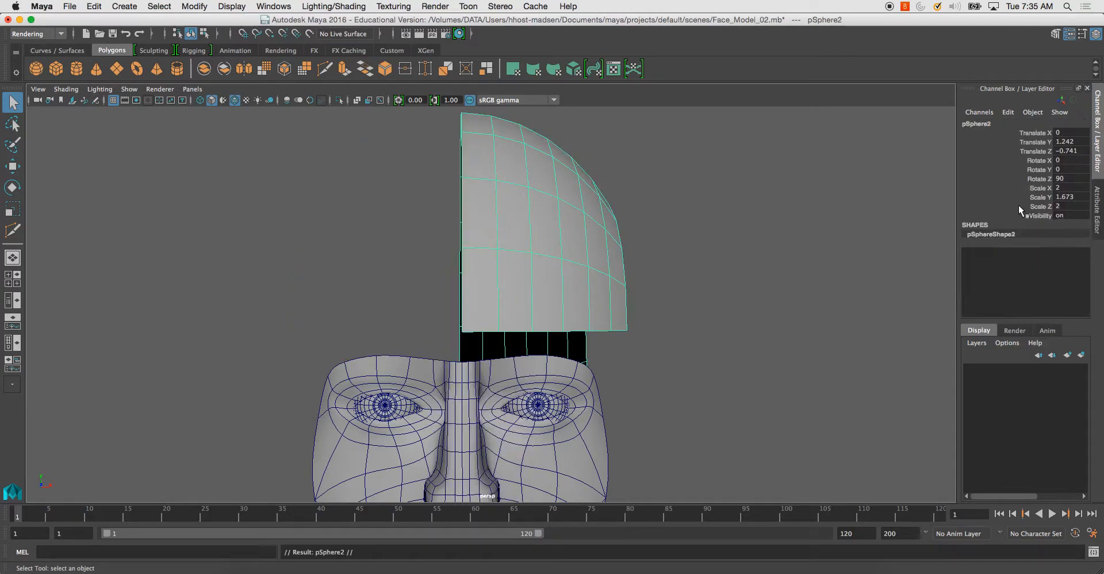
left_click(194, 6)
left_click(194, 6)
left_click(194, 6)
left_click(209, 62)
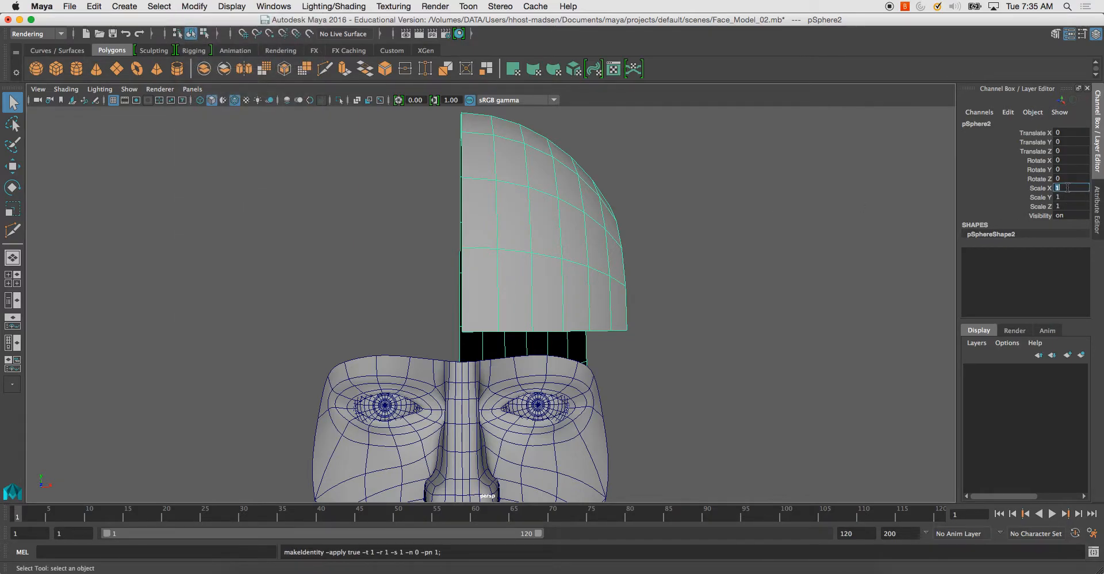
Mirror the copied half with Scale X -1 and combine both cranium halves into one mesh.
type("-1")
key("Return")
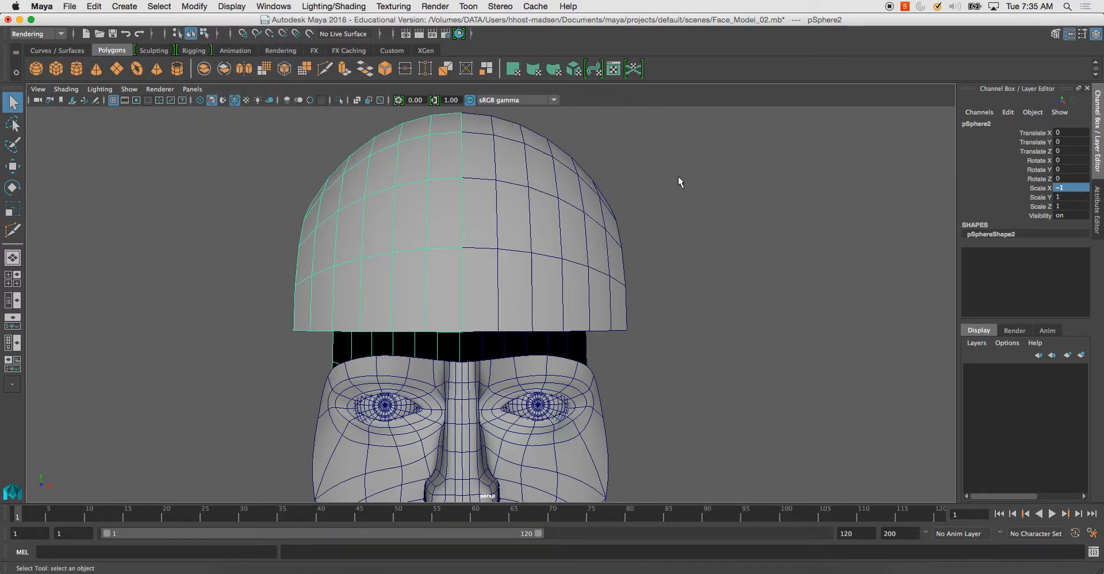
left_click(582, 205)
left_click(204, 68)
Isolate the combined cranium and merge the vertices along its centre seam, finishing in object mode.
key("ctrl+1")
right_click_drag(462, 179, 429, 176)
scroll(498, 262, "down", 3)
left_click_drag(452, 220, 456, 222, "alt")
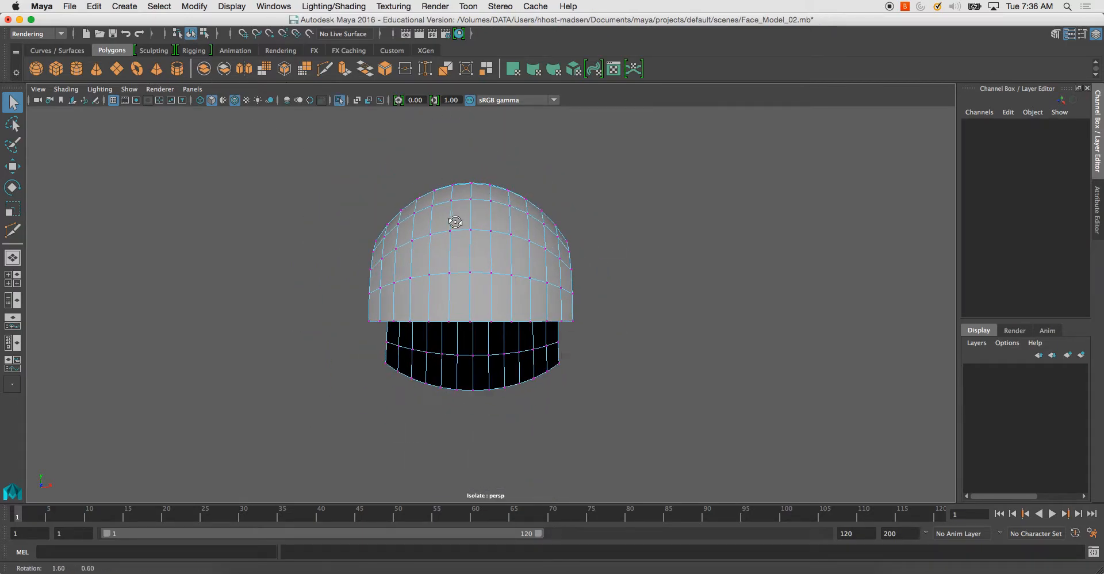
left_click_drag(477, 474, 477, 475)
left_click_drag(478, 474, 475, 315, "alt")
right_click_drag(475, 315, 517, 271, "shift")
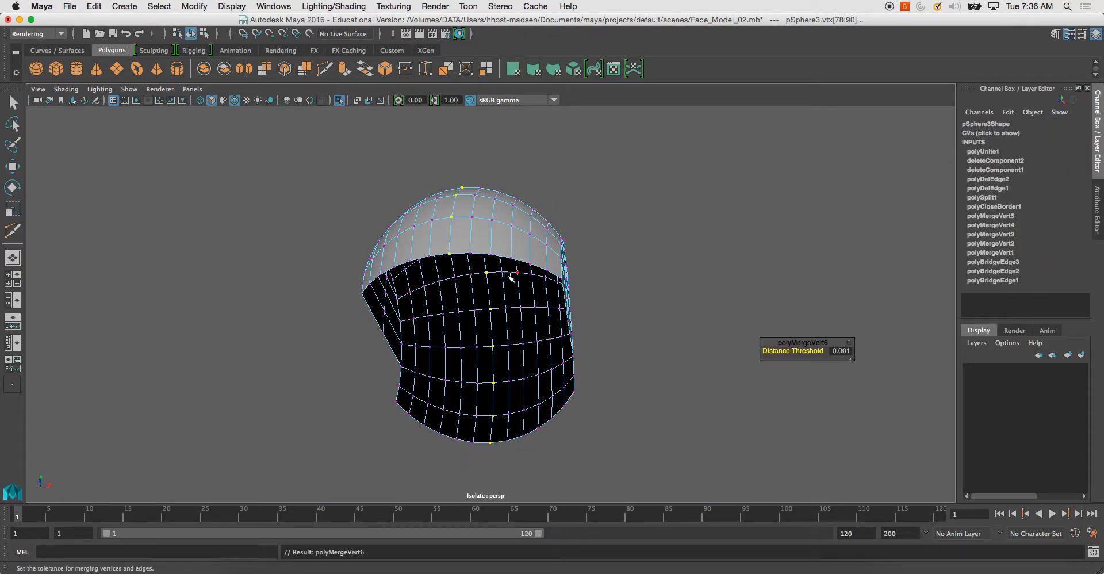
left_click_drag(517, 271, 500, 368, "alt")
right_click_drag(476, 223, 535, 190)
left_click(657, 241)
left_click(545, 256)
left_click(653, 241)
left_click_drag(653, 241, 611, 256, "alt")
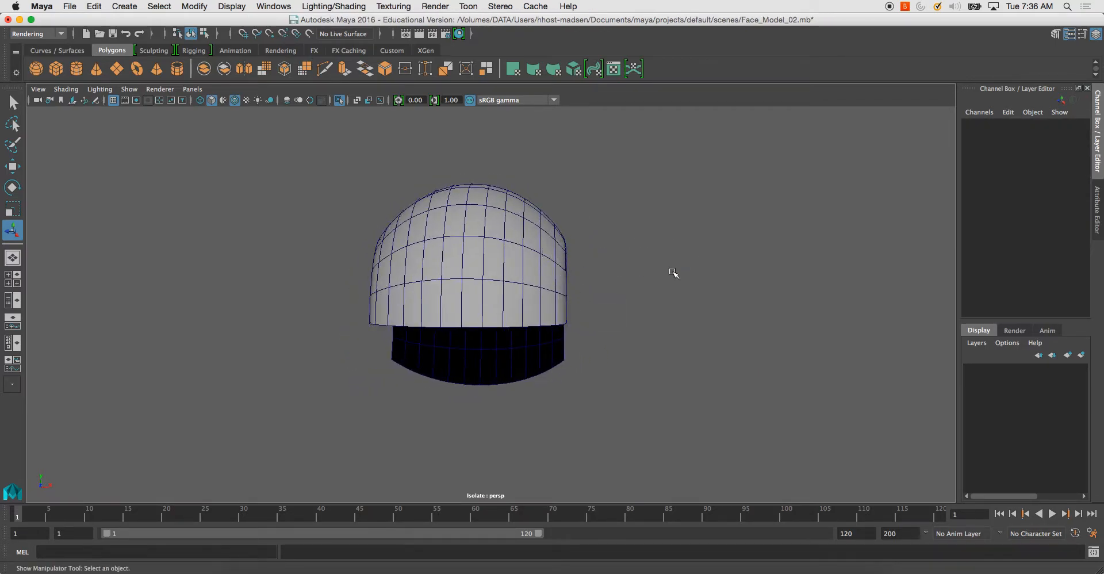
Show the full scene again and examine how the cranium lines up with the face, in the side reference view and in perspective.
key("ctrl+1")
left_click_drag(688, 268, 556, 321, "alt")
right_click_drag(556, 321, 580, 323, "alt")
middle_click_drag(580, 323, 562, 359, "alt")
left_click_drag(562, 359, 537, 342, "alt")
key("space")
key("space")
middle_click_drag(619, 393, 582, 313, "alt")
scroll(582, 313, "down", 5)
middle_click_drag(390, 332, 474, 291, "alt")
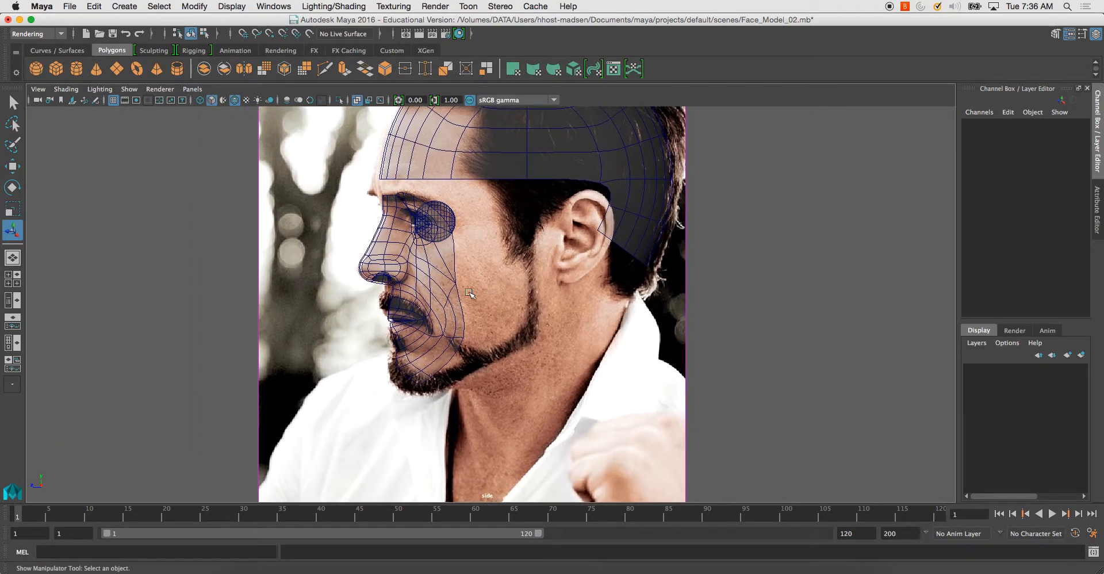
middle_click_drag(443, 245, 453, 261, "alt")
left_click(453, 260)
scroll(460, 259, "up", 3)
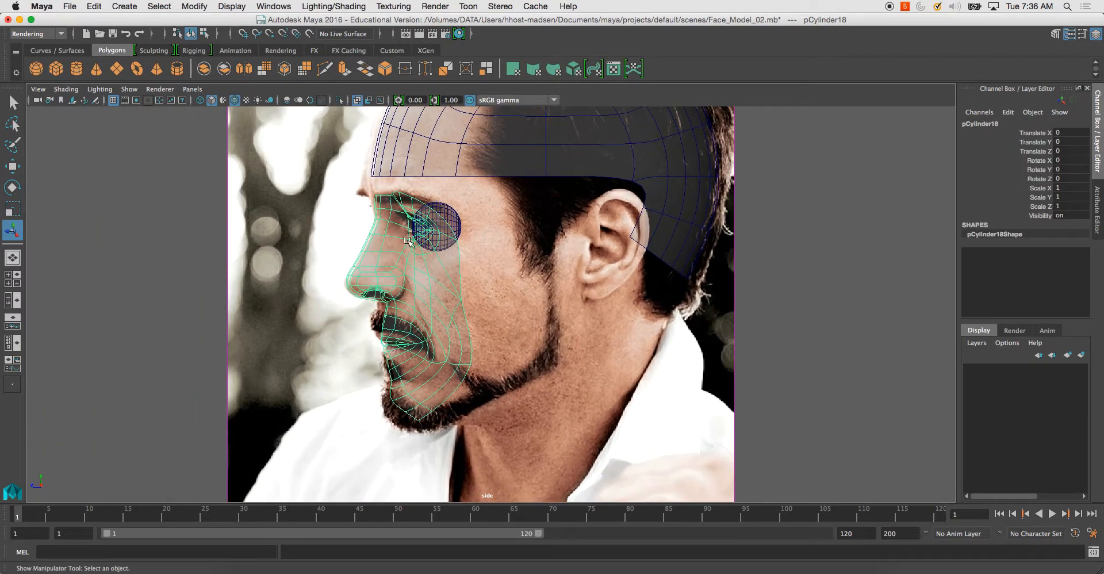
key("space")
key("space")
scroll(550, 327, "up", 3)
left_click(487, 330)
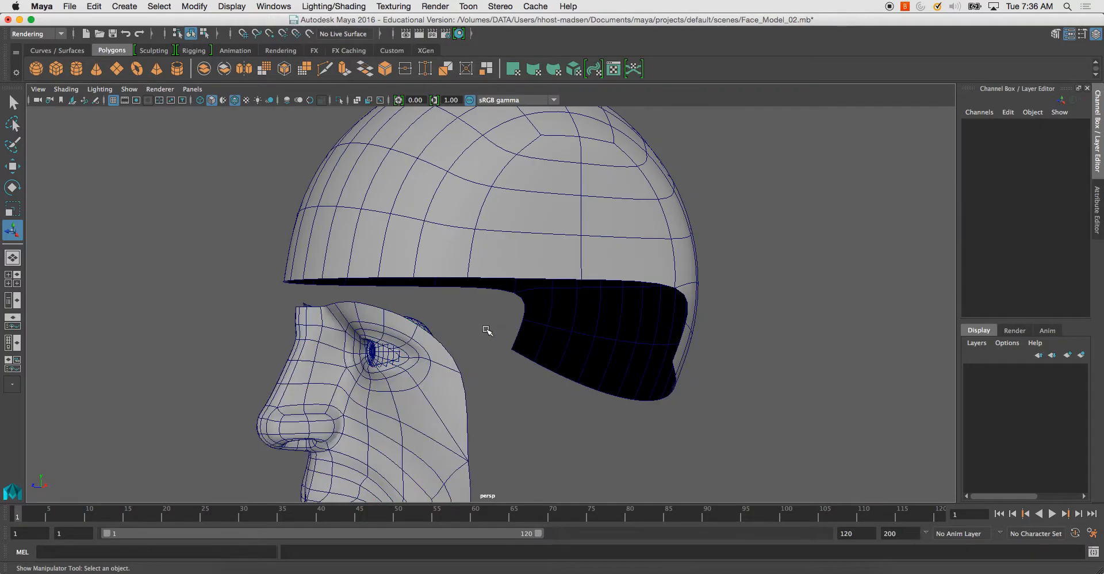
left_click_drag(393, 308, 468, 322, "alt")
left_click(492, 323)
left_click_drag(578, 329, 623, 320, "alt")
Extrude the cranium's front lower border edges a short way down toward the brow and display the mesh unsmoothed.
left_click(467, 167)
right_click_drag(467, 167, 452, 118)
left_click(440, 173)
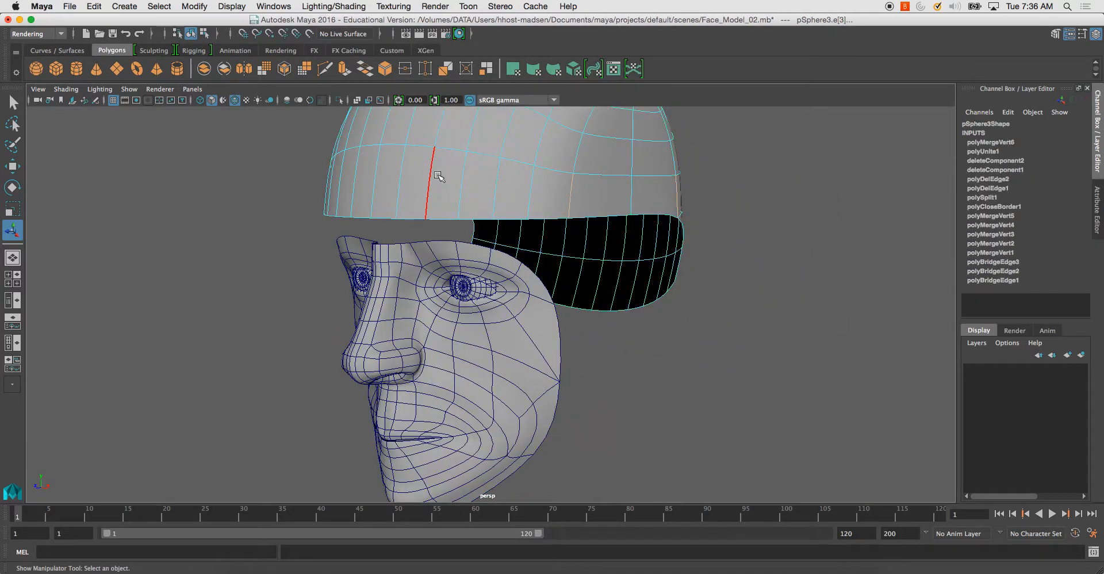
double_click(444, 212)
left_click_drag(444, 213, 451, 179, "alt")
left_click(670, 176)
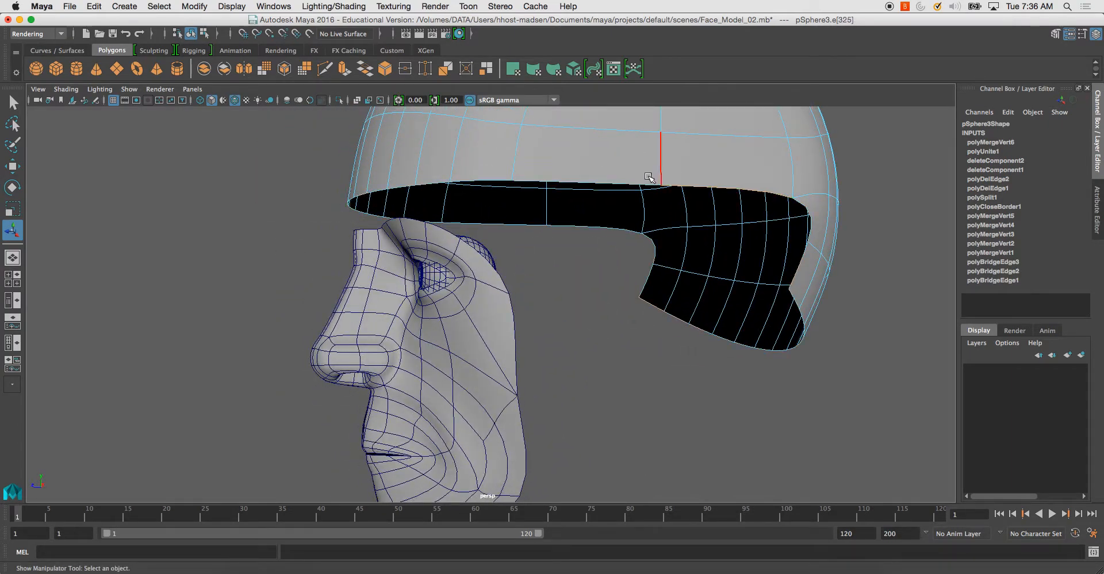
double_click(557, 217)
left_click_drag(558, 216, 388, 137, "alt")
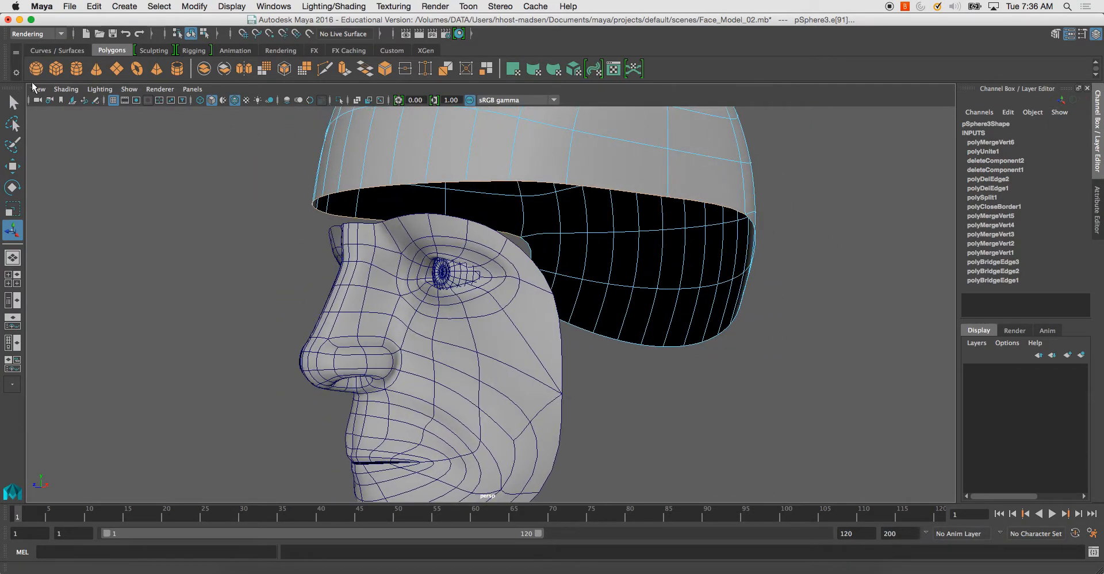
left_click(344, 72)
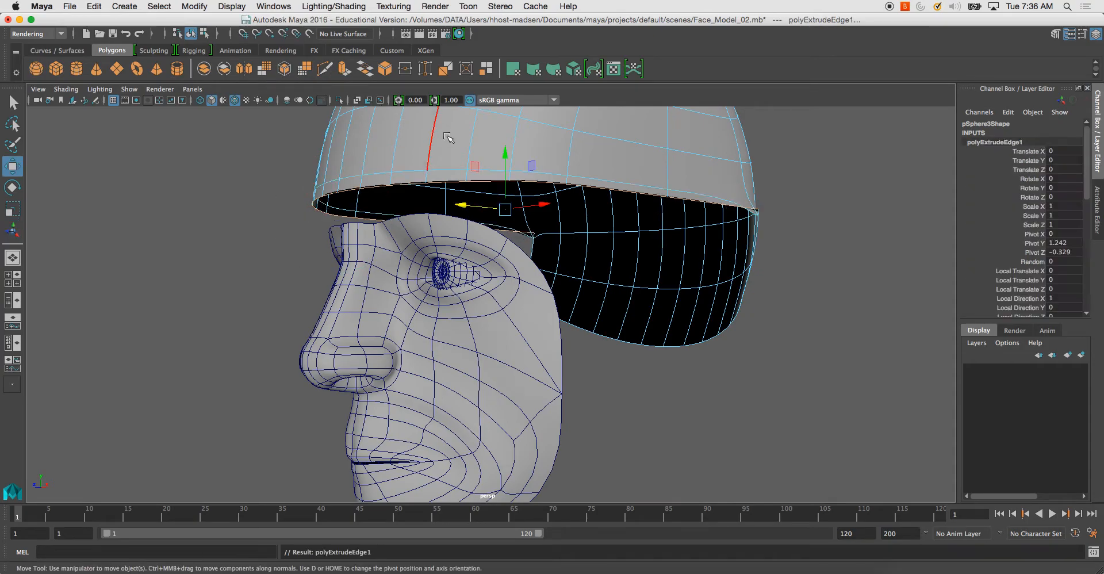
left_click_drag(505, 151, 505, 175)
key("1")
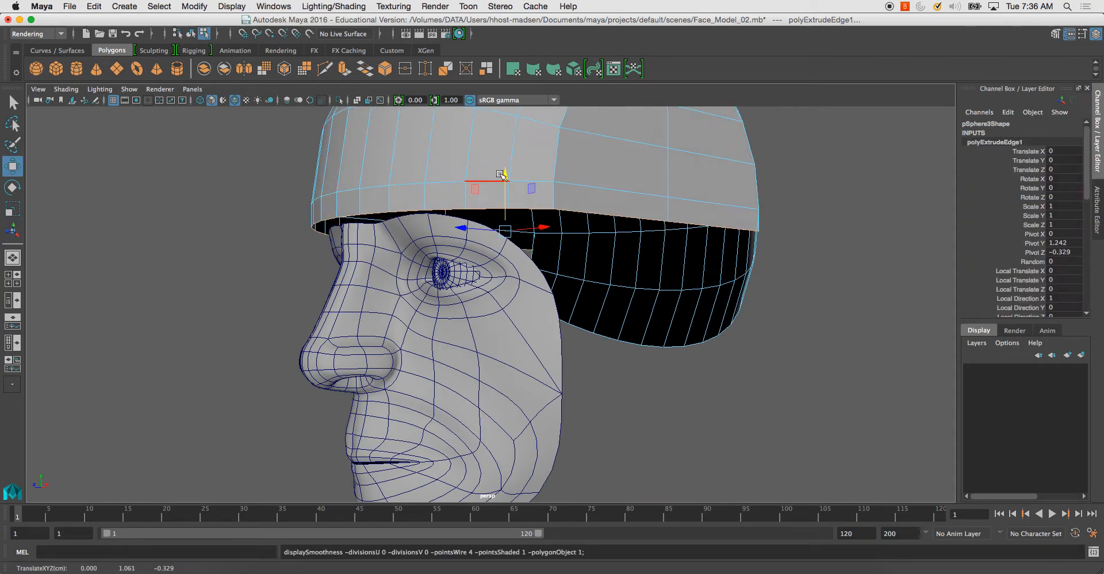
Combine the face and the cranium into one mesh and isolate it.
left_click_drag(389, 192, 314, 256, "alt")
right_click_drag(313, 256, 365, 240)
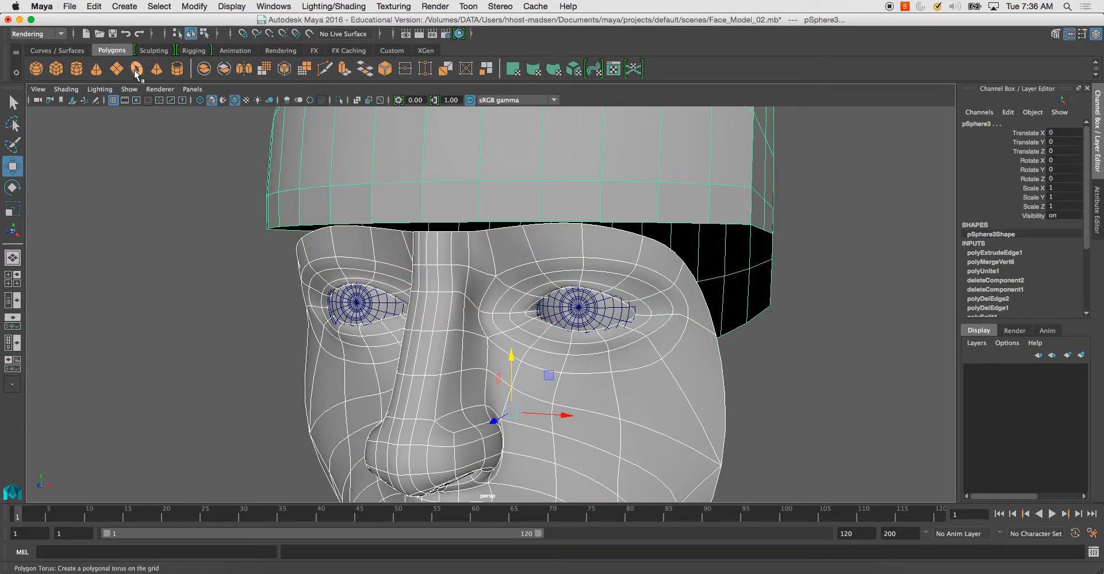
left_click(204, 69)
left_click_drag(306, 173, 411, 247, "alt")
key("ctrl+1")
Merge the top centre vertex of the nose bridge with the centre vertex of the cranium's front border.
right_click_drag(427, 212, 374, 212)
left_click_drag(377, 213, 353, 244, "alt")
left_click(462, 246)
left_click(467, 221, "shift")
right_click_drag(372, 226, 366, 152, "shift")
left_click_drag(356, 225, 404, 262, "alt")
left_click_drag(493, 269, 507, 260, "alt")
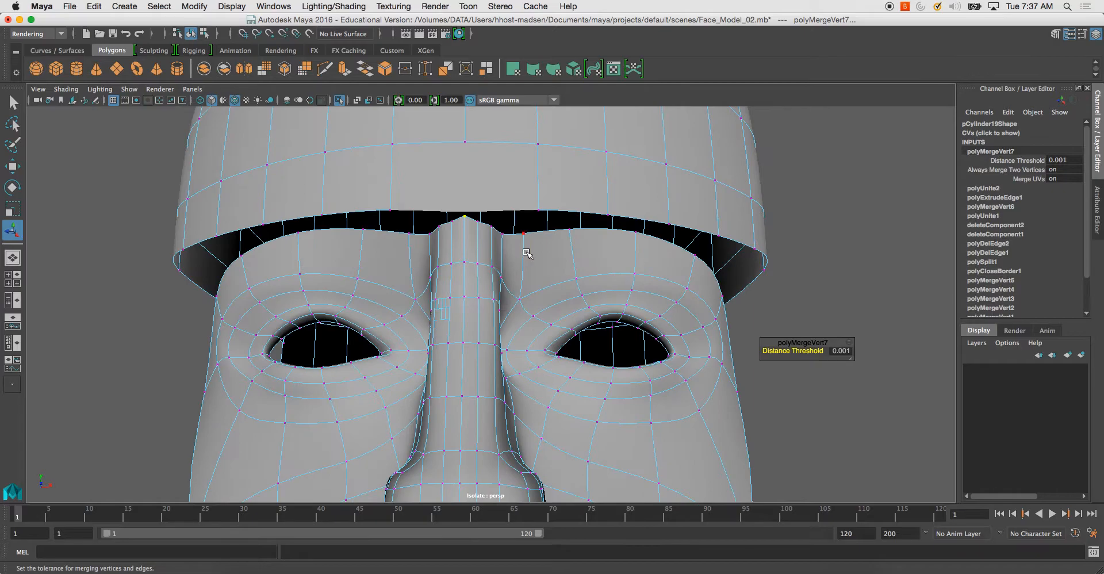
Merge the inner brow vertices on both sides of the nose with the matching cranium border vertices.
left_click(526, 248)
left_click(540, 209, "shift")
key("g")
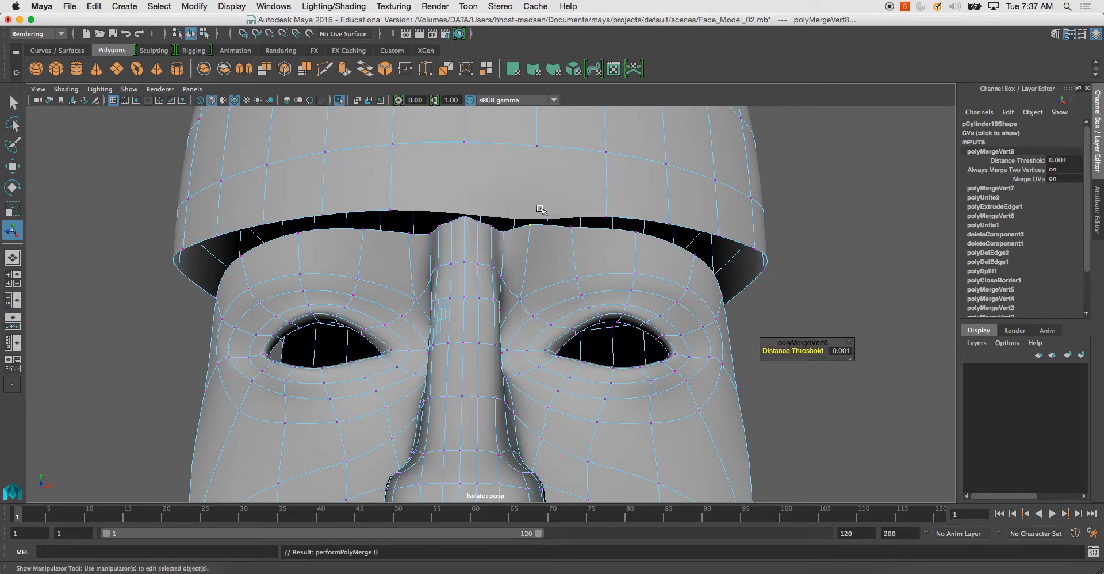
left_click_drag(552, 259, 441, 252, "alt")
left_click(577, 226)
key("1")
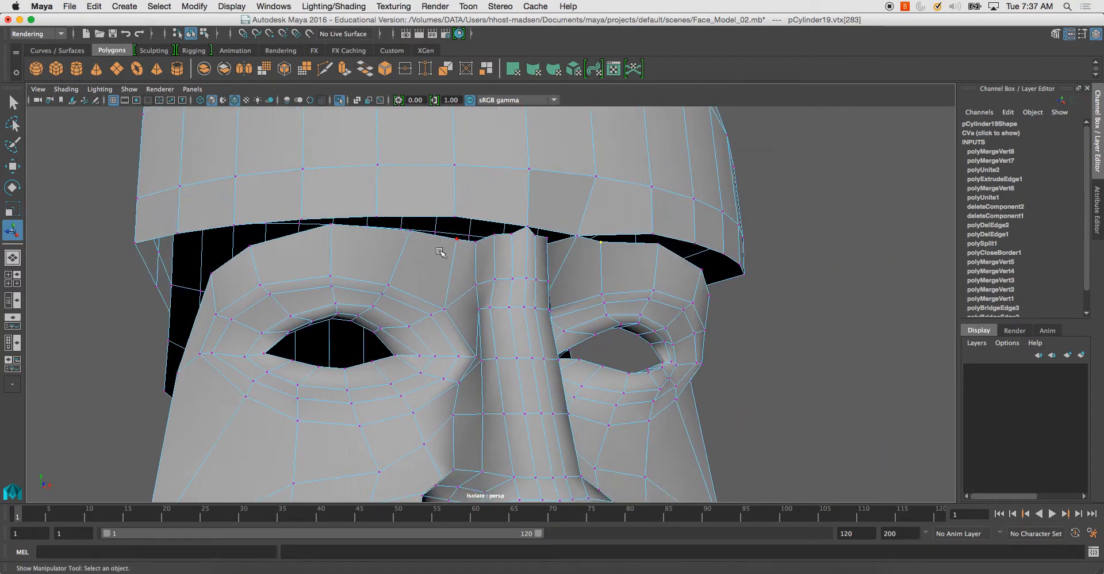
left_click(453, 209, "shift")
key("g")
left_click_drag(633, 260, 582, 199, "alt")
key("g")
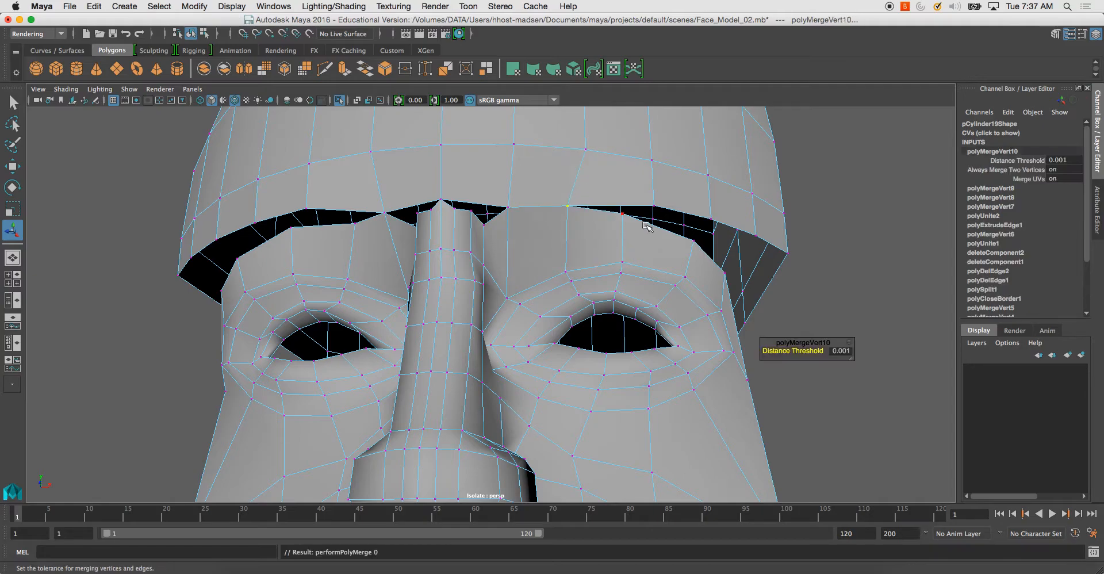
Merge the middle brow vertices above both eyes with the nearest cranium border vertices.
left_click(358, 230)
left_click(313, 216, "shift")
key("g")
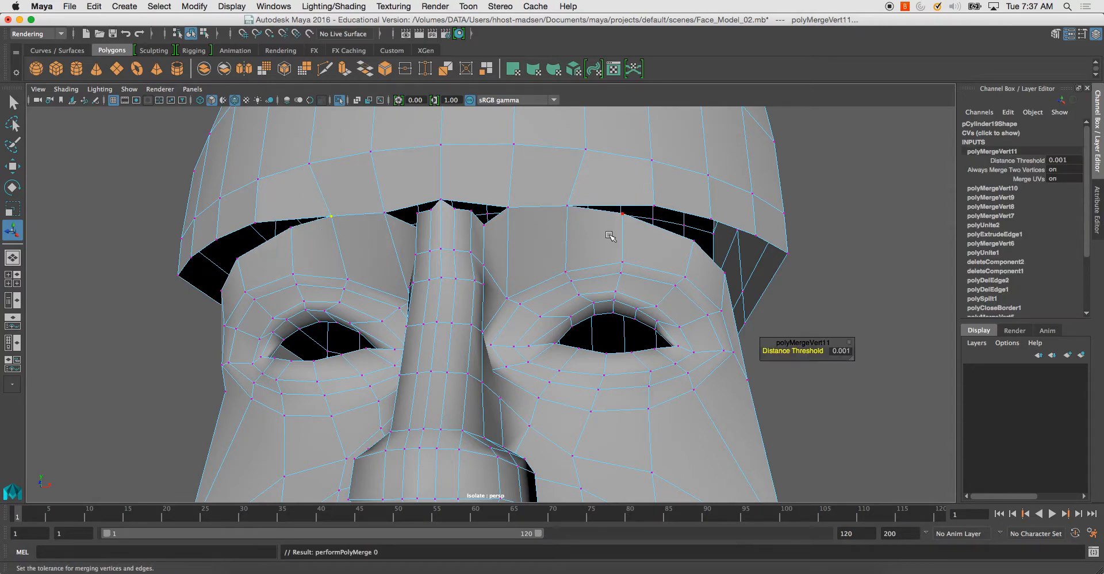
left_click(656, 207, "shift")
key("g")
left_click(386, 224)
left_click(297, 235)
left_click(256, 208, "shift")
key("g")
Merge the two outer brow vertices above the character's right eye with the cranium border.
left_click_drag(302, 243, 334, 238, "alt")
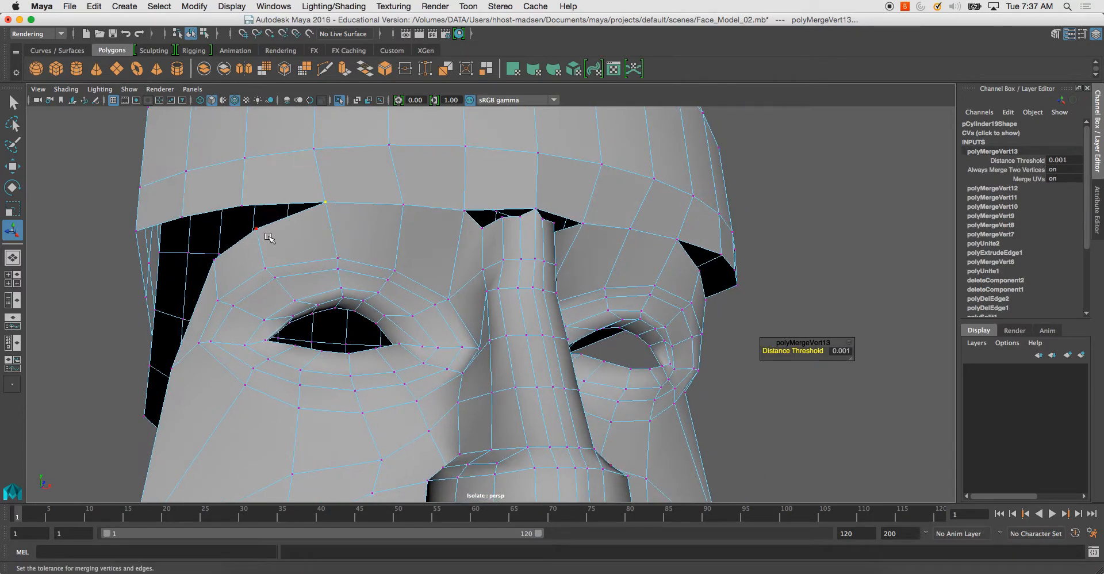
key("f")
left_click(473, 254, "shift")
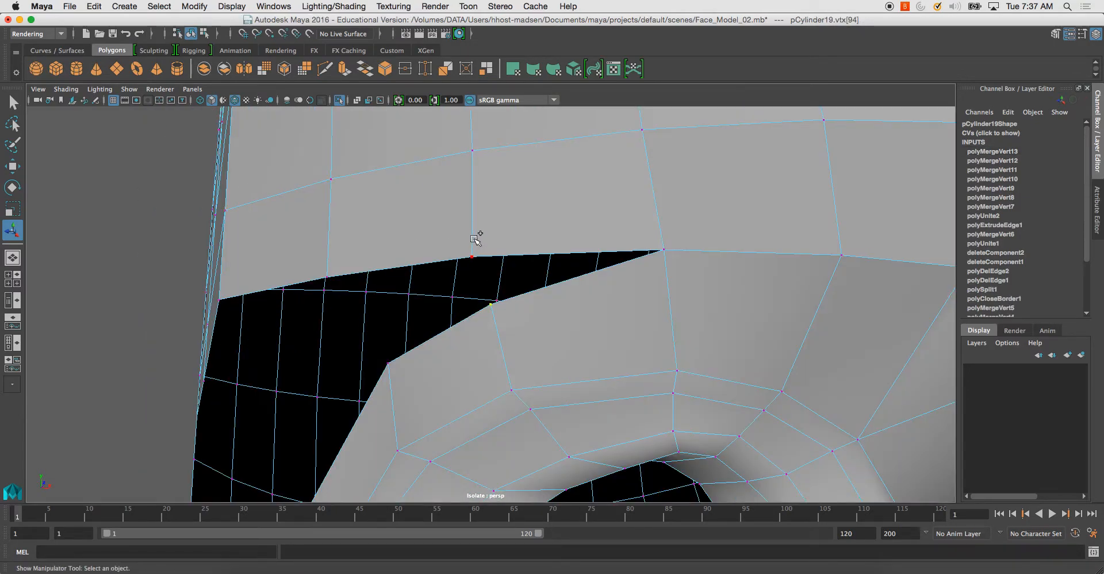
key("g")
left_click_drag(584, 293, 454, 300, "alt")
left_click(428, 340)
left_click(377, 259, "shift")
key("g")
right_click_drag(443, 289, 414, 261, "alt")
left_click_drag(414, 261, 445, 282, "alt")
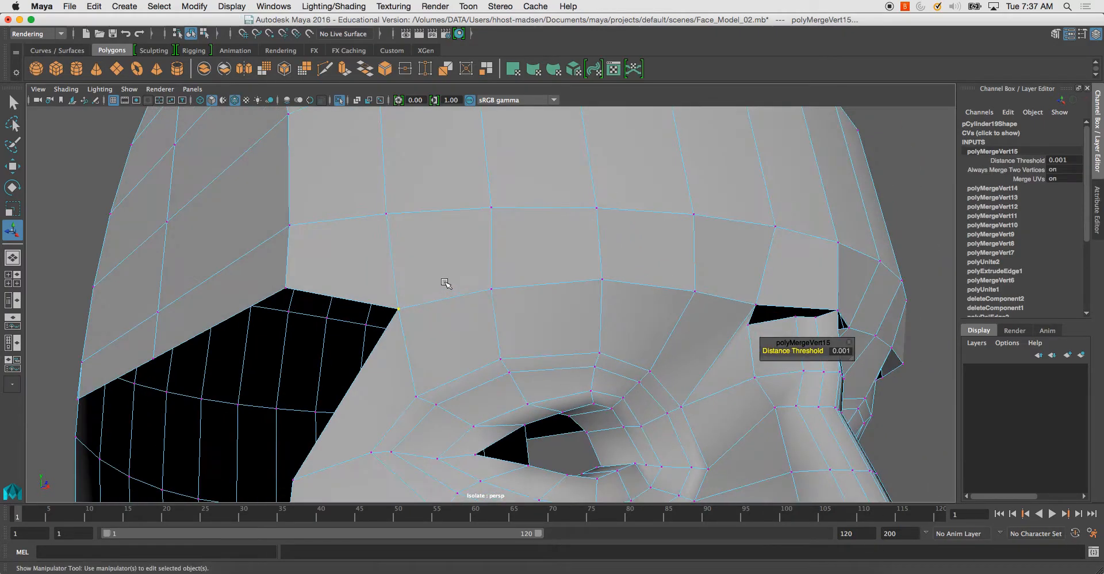
right_click_drag(445, 284, 456, 266, "alt")
left_click_drag(456, 266, 612, 287, "alt")
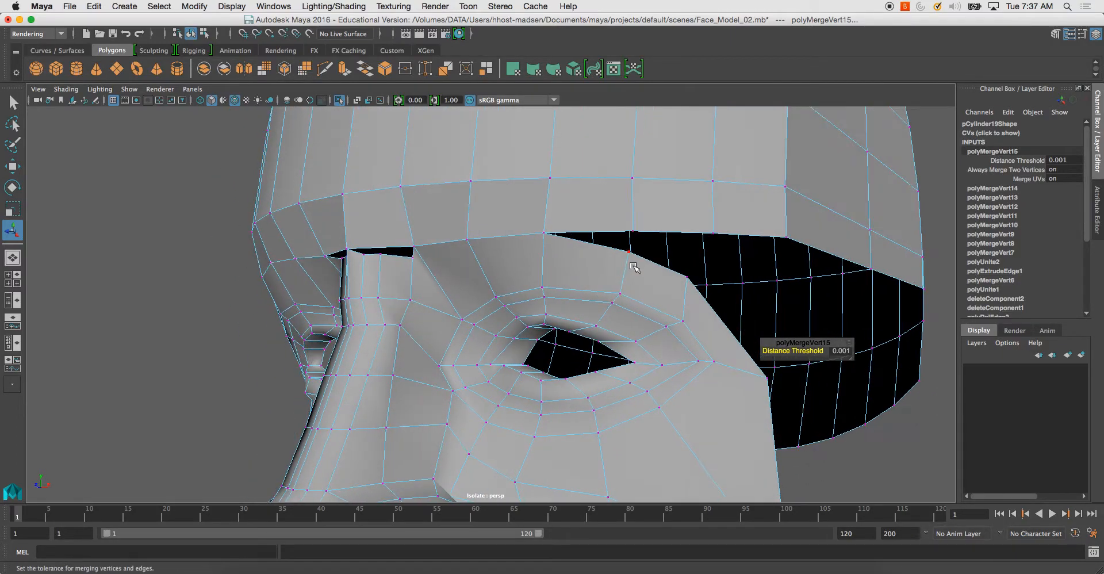
Merge the outer brow and temple vertices beside the character's left eye with the cranium border up to its corner.
left_click(634, 268)
left_click(648, 209, "shift")
key("g")
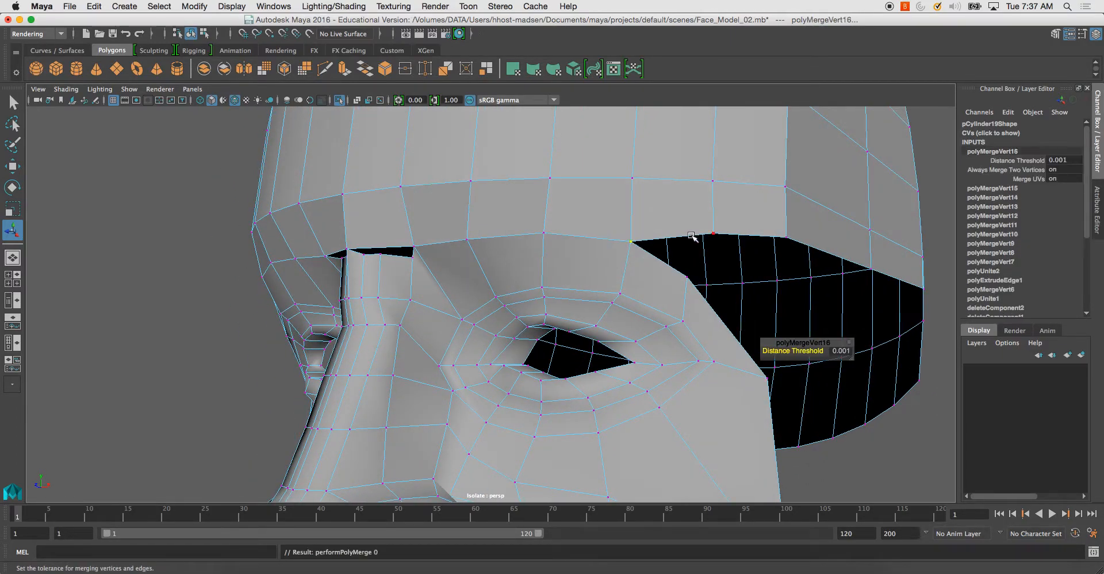
left_click(717, 216)
left_click(687, 279, "shift")
key("g")
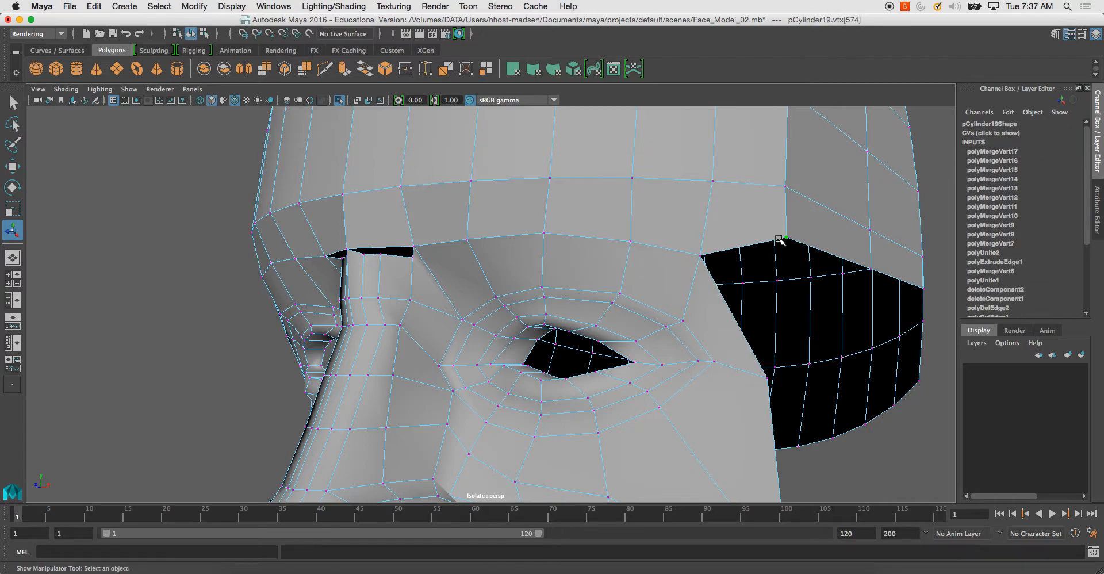
left_click(759, 363, "shift")
key("g")
Merge the temple vertex beside the character's right eye with the cranium's border corner and return to object mode.
left_click_drag(713, 322, 563, 280, "alt")
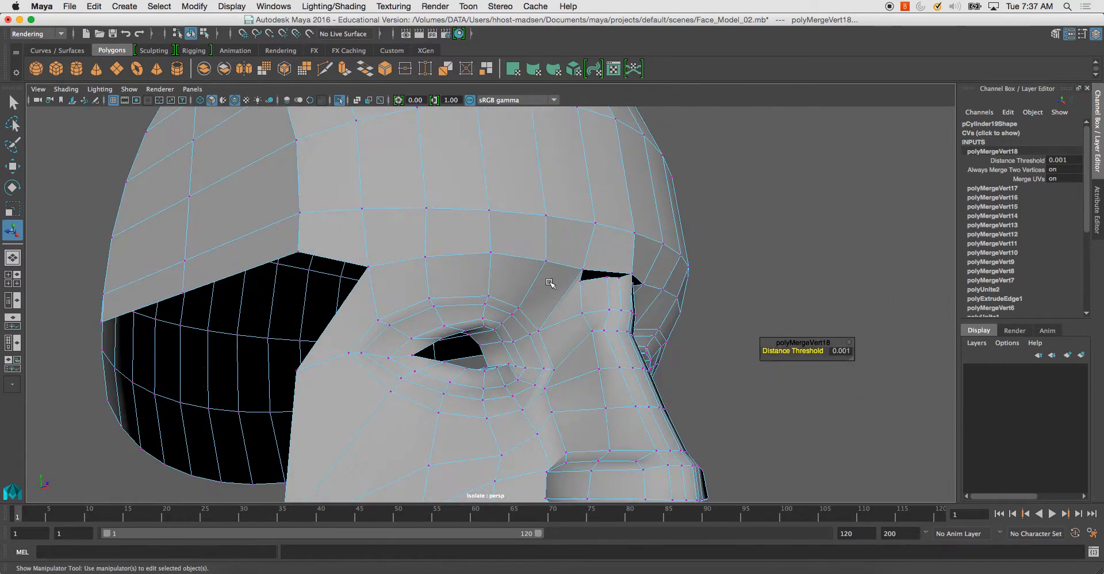
left_click(312, 243)
left_click(316, 352, "shift")
key("g")
left_click_drag(377, 309, 388, 290, "alt")
right_click_drag(409, 217, 469, 200)
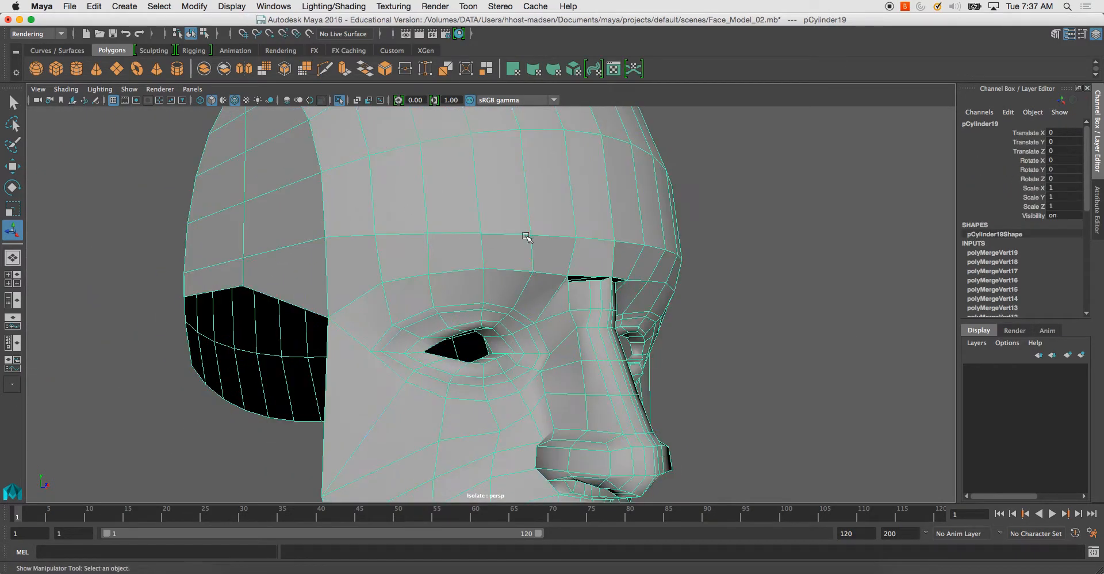
left_click_drag(535, 240, 469, 234, "alt")
left_click_drag(591, 253, 500, 261, "alt")
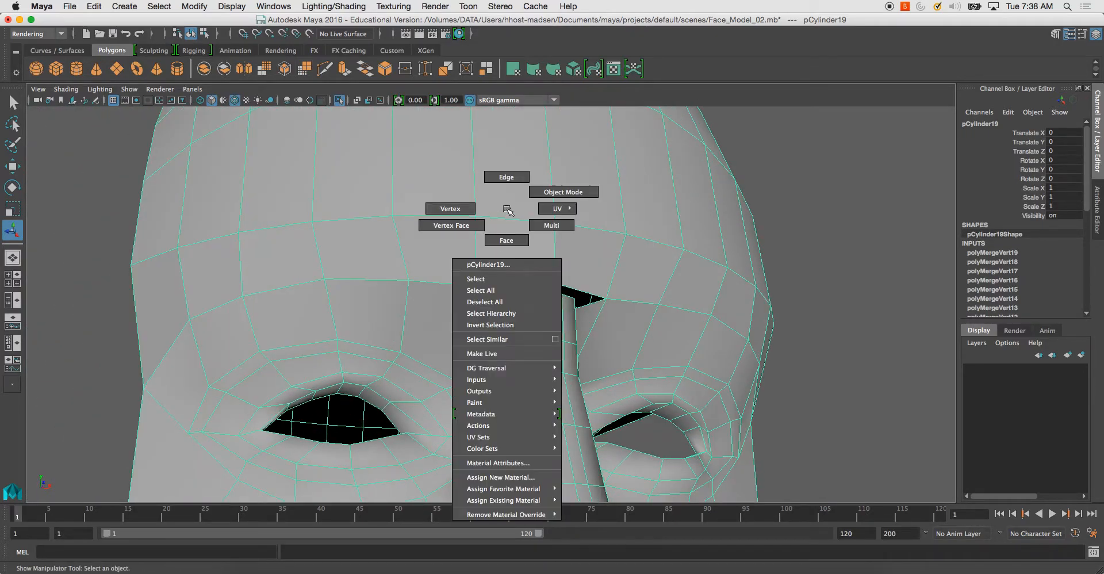
Select the two central face strips running from above the nose bridge up over the forehead.
right_click_drag(508, 211, 511, 231)
left_click(514, 236)
double_click(522, 199, "shift")
left_click(585, 244, "shift")
left_click(585, 210, "shift")
left_click(570, 250)
left_click(529, 259)
double_click(529, 199, "shift")
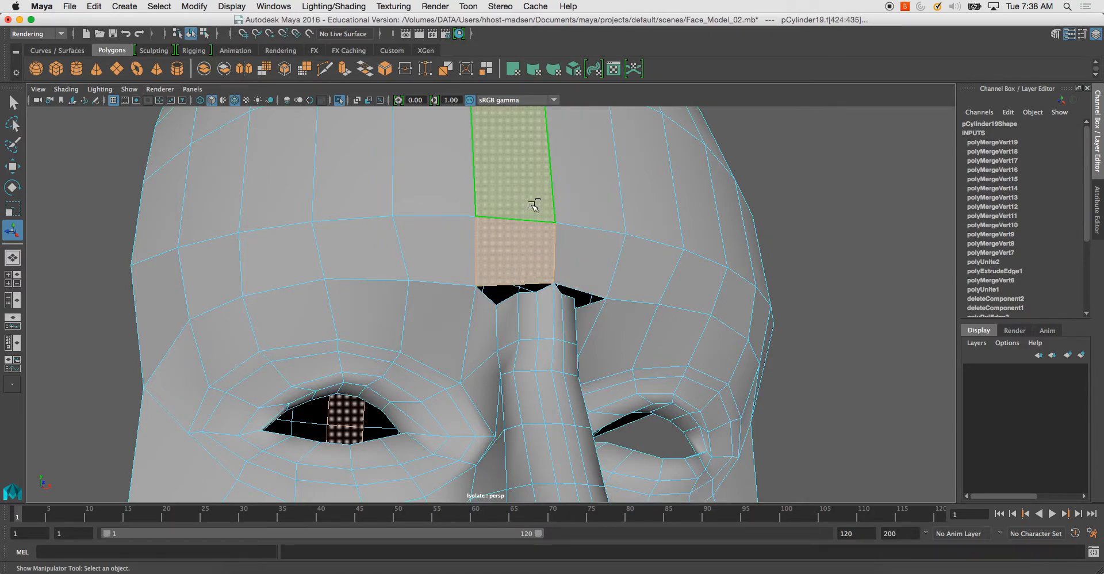
left_click(594, 261, "shift")
double_click(592, 204, "shift")
left_click_drag(587, 257, 556, 243, "alt")
Try subdividing the selected forehead strips linearly with 3 divisions in U and 1 in V, and undo it.
right_click(545, 227, "shift")
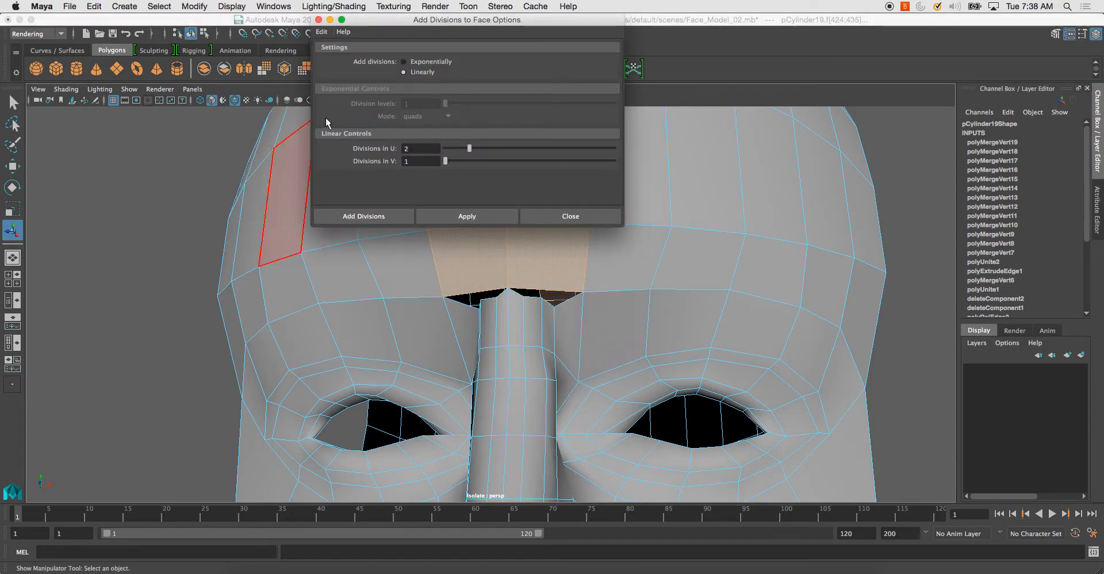
left_click(494, 148)
left_click(467, 217)
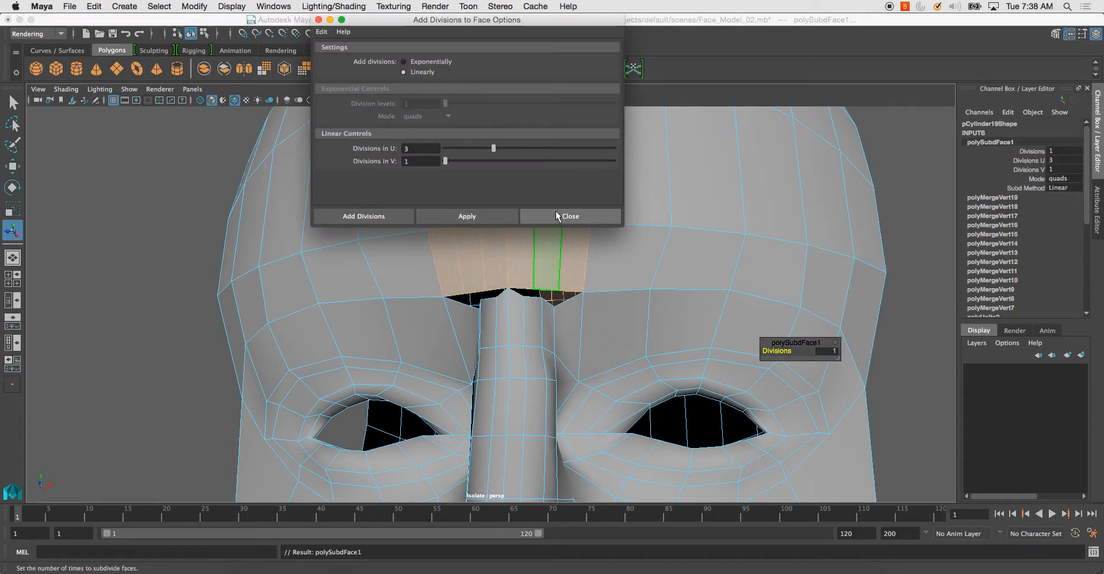
left_click(544, 216)
left_click_drag(492, 244, 529, 244, "alt")
right_click_drag(487, 230, 434, 230)
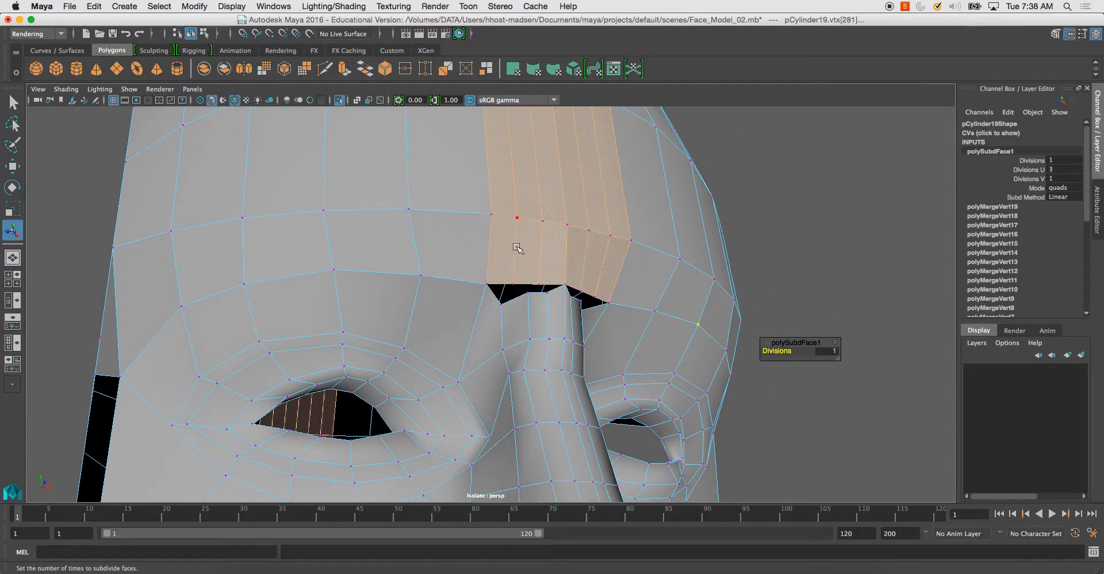
left_click(547, 293)
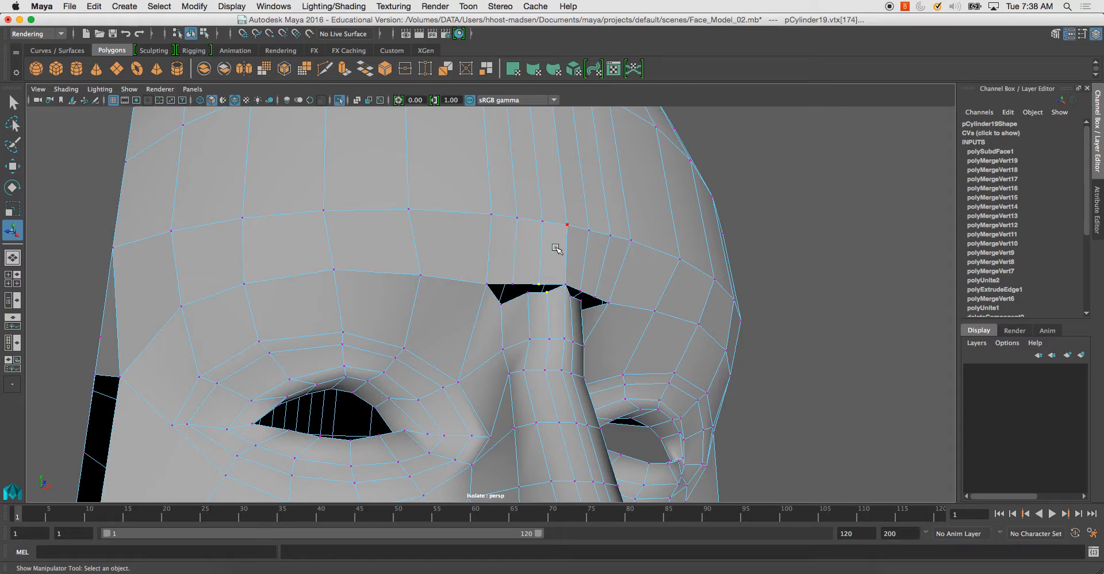
key("z")
key("z")
key("z")
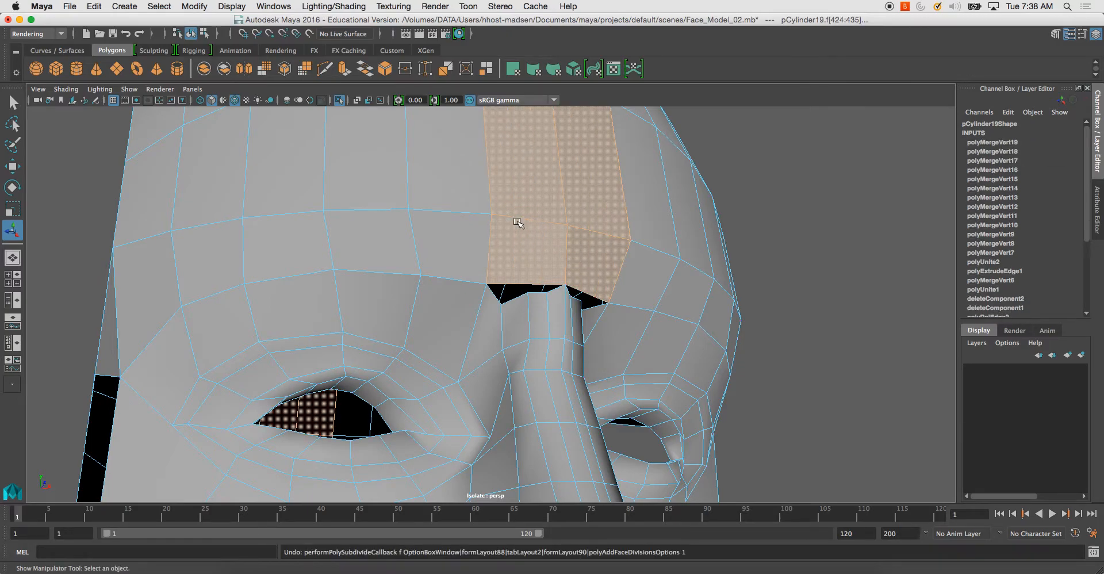
Subdivide the two selected forehead strips linearly with 4 divisions in U and 1 in V.
right_click(518, 246, "shift")
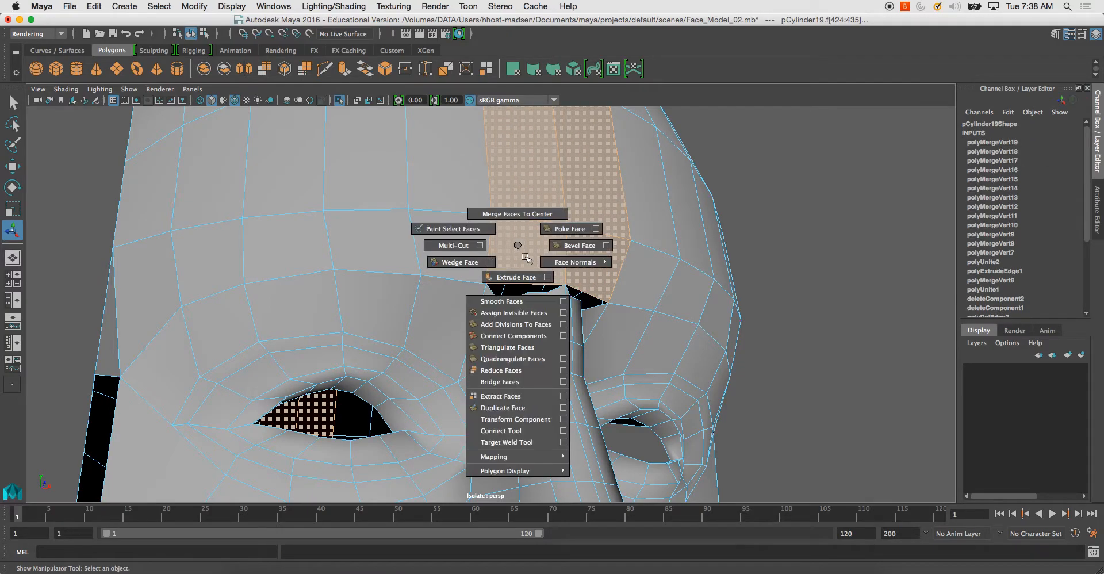
left_click(564, 325)
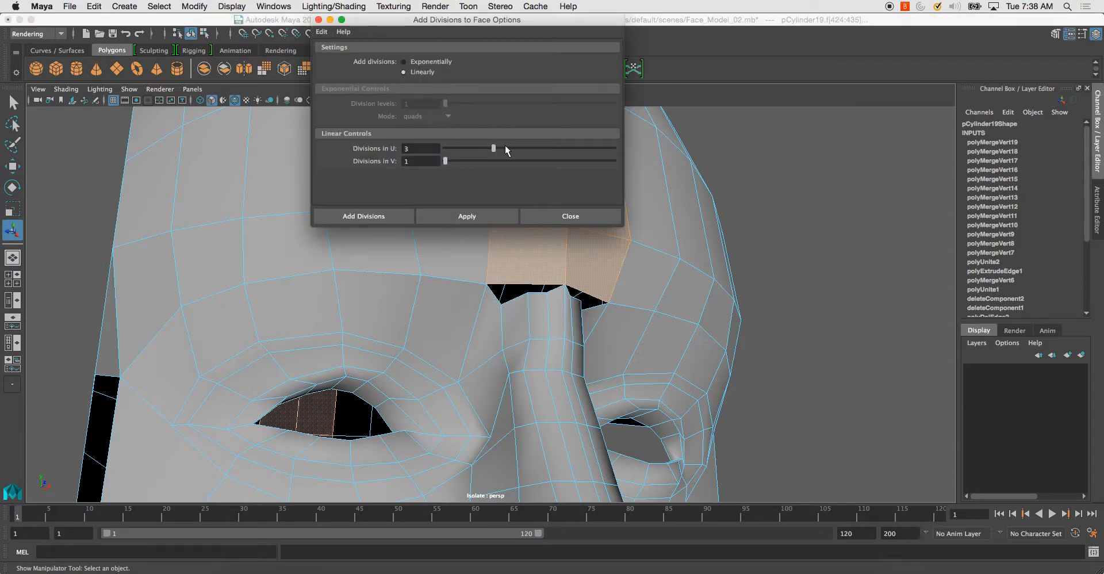
left_click(495, 215)
left_click(551, 216)
Merge the nose bridge vertices on either side of the centre with the nearest new forehead border vertices.
right_click_drag(550, 218, 549, 255)
left_click(549, 298, "shift")
right_click_drag(548, 298, 551, 223, "shift")
left_click_drag(558, 271, 503, 278, "alt")
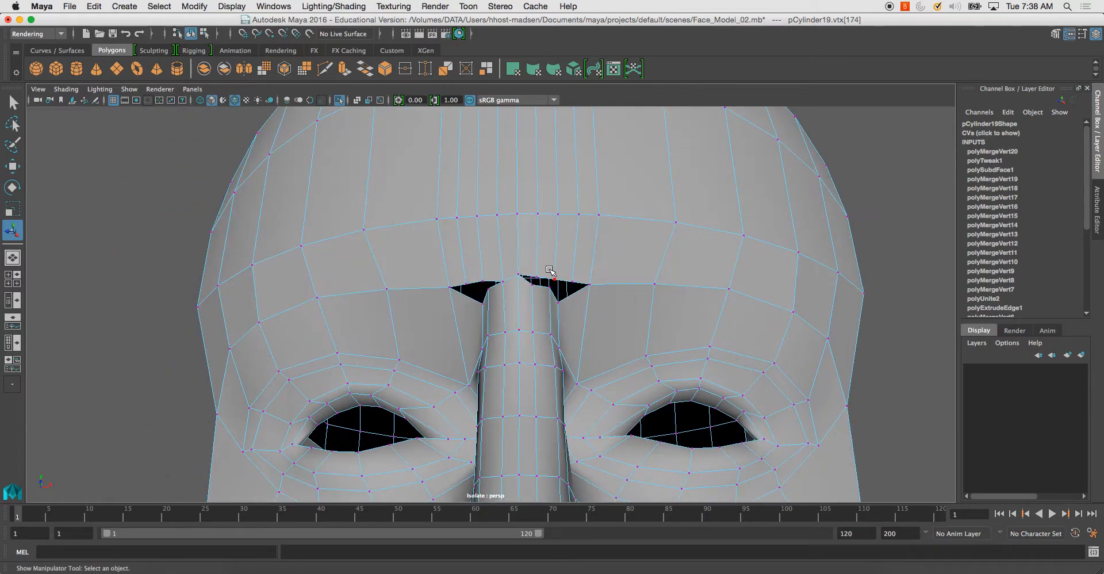
left_click(531, 280, "shift")
key("g")
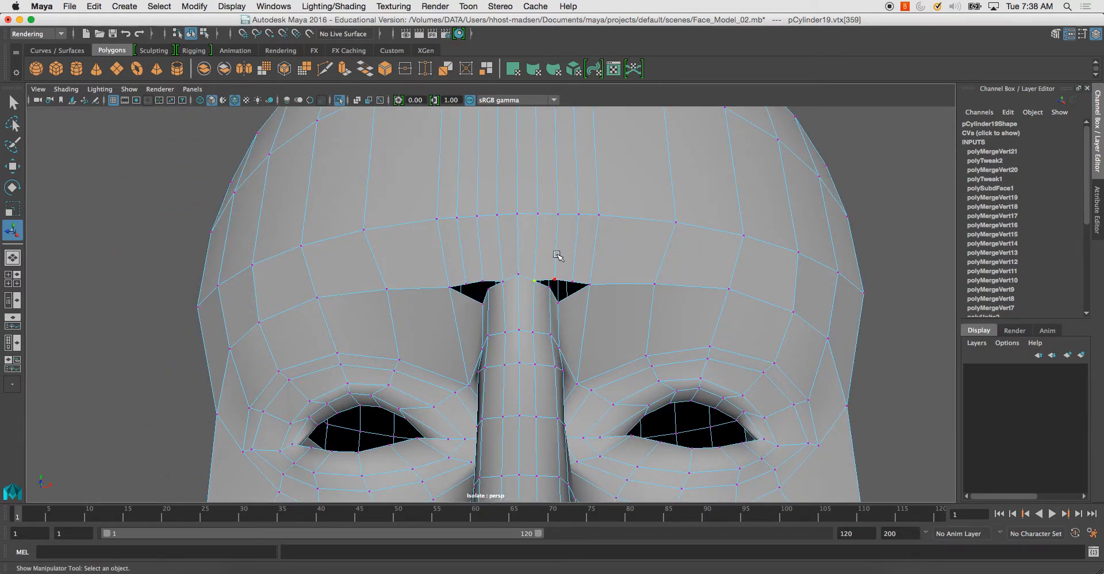
Merge the remaining nose bridge vertices on the character's left side with the forehead border to close that gap.
key("g")
left_click(589, 284, "shift")
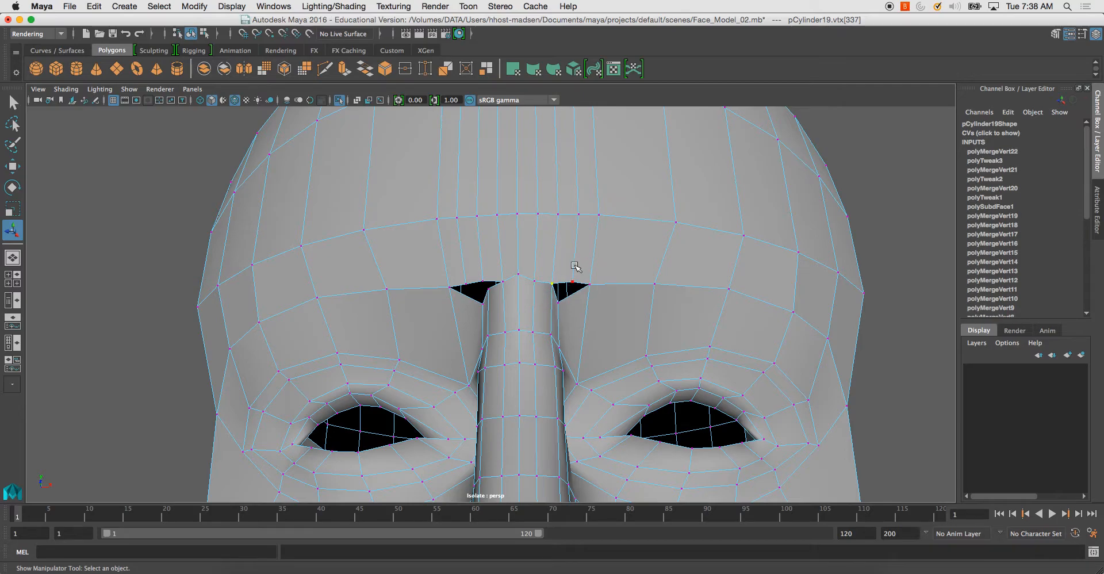
left_click(562, 311, "shift")
key("g")
left_click_drag(517, 276, 524, 277, "alt")
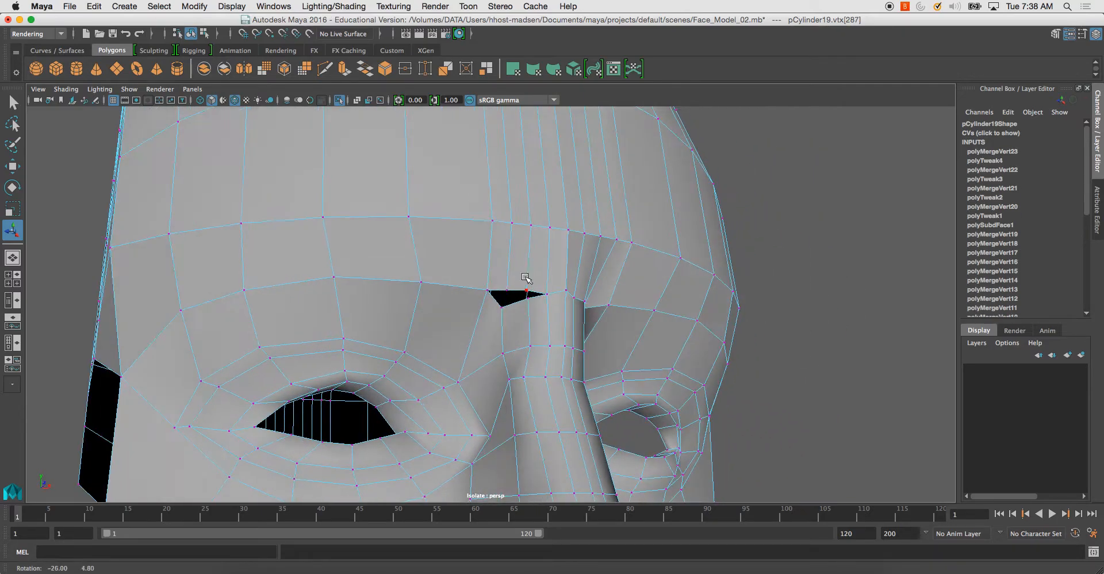
Merge the last open nose bridge vertices with the forehead border to close the small gap beside the centre.
key("g")
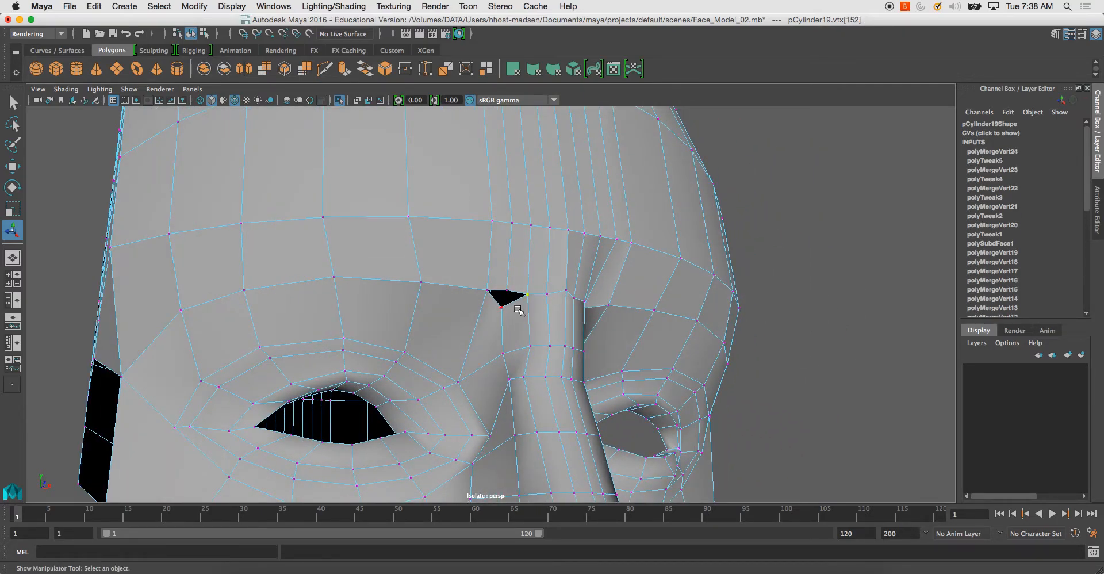
left_click(508, 285, "shift")
key("g")
left_click_drag(520, 293, 520, 244, "alt")
right_click_drag(521, 244, 580, 253)
left_click_drag(580, 253, 481, 245, "alt")
Soften the combined head's edges and end the isolated view so the eyeballs show.
left_click(270, 236)
scroll(481, 210, "down", 3)
left_click_drag(397, 224, 643, 337, "alt")
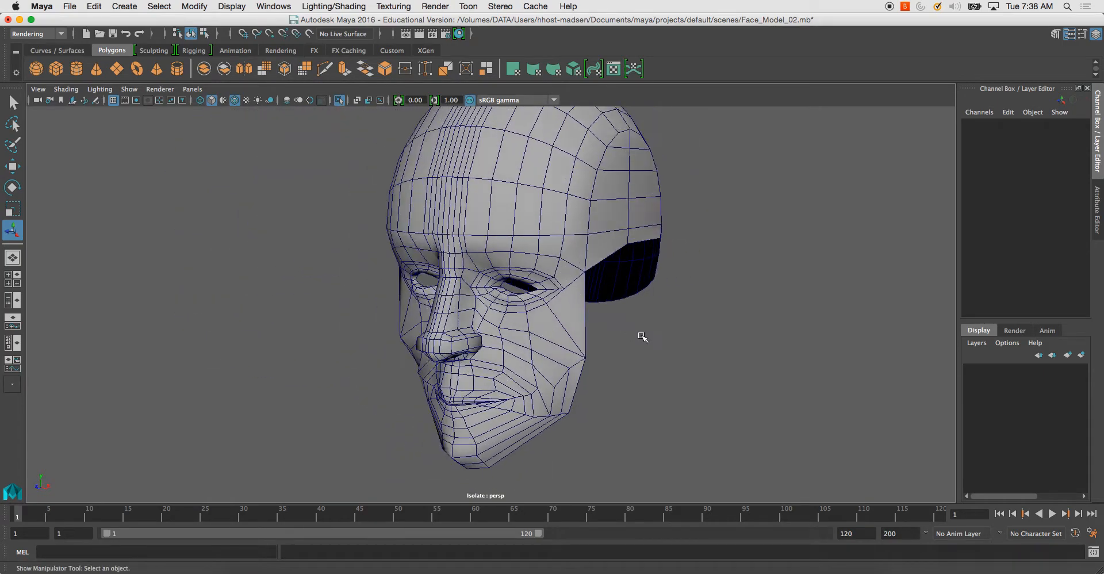
left_click_drag(600, 305, 600, 298, "alt")
left_click_drag(532, 253, 437, 267, "alt")
left_click(429, 270)
scroll(428, 270, "up", 3)
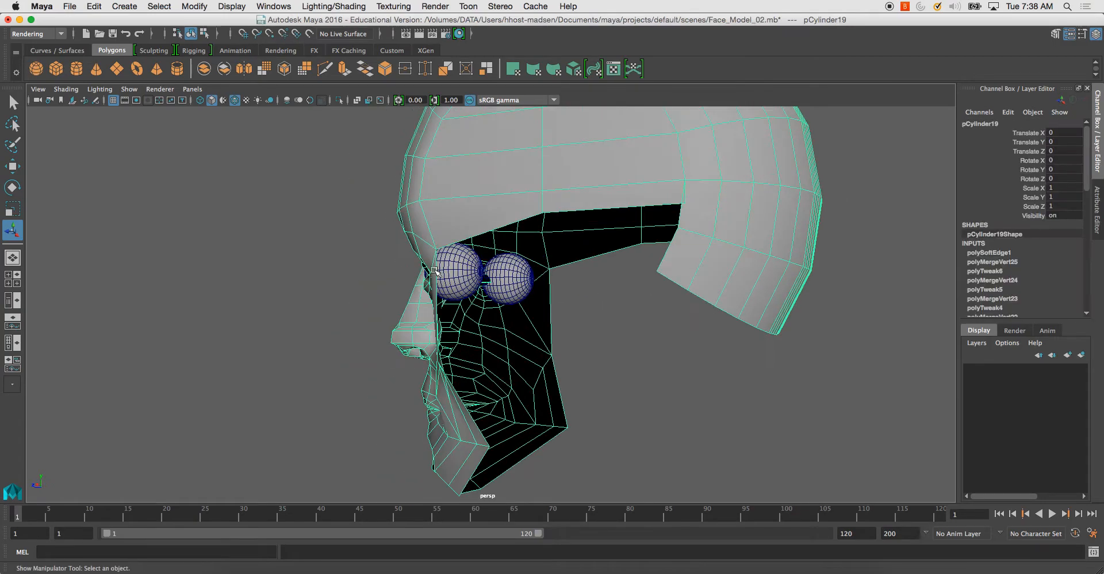
Merge the two rear border vertices of the side opening on the character's left side.
left_click_drag(616, 239, 627, 265, "alt")
right_click_drag(677, 251, 629, 252)
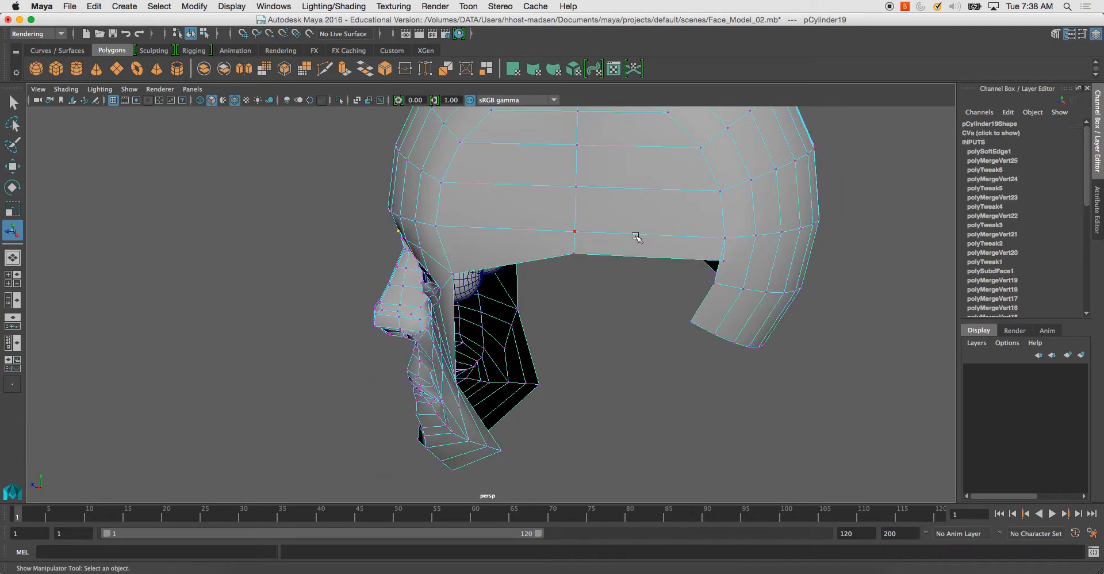
left_click(725, 285, "shift")
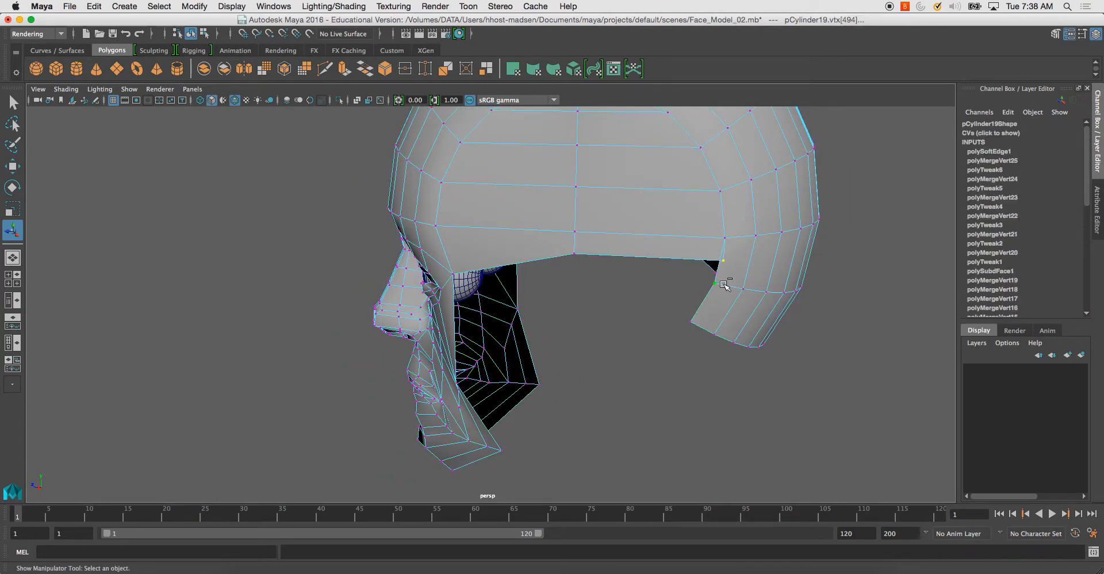
right_click_drag(722, 294, 704, 219, "shift")
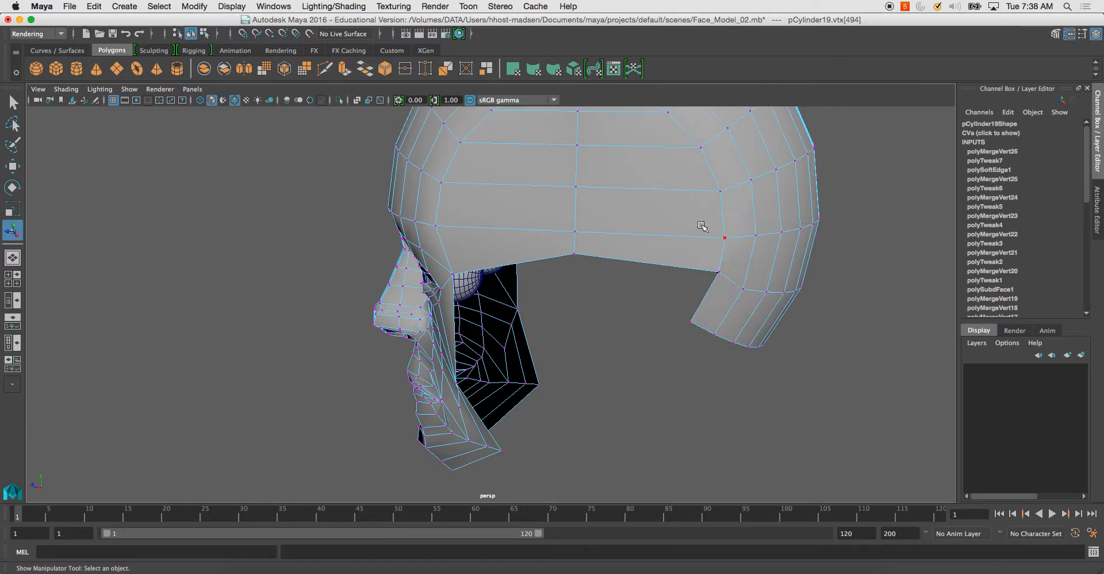
Merge the matching rear border vertices on the character's right side, undoing and repeating the merge.
left_click_drag(702, 222, 557, 227, "alt")
left_click_drag(677, 255, 327, 212, "alt")
left_click(306, 251, "shift")
key("g")
key("ctrl+z")
key("ctrl+z")
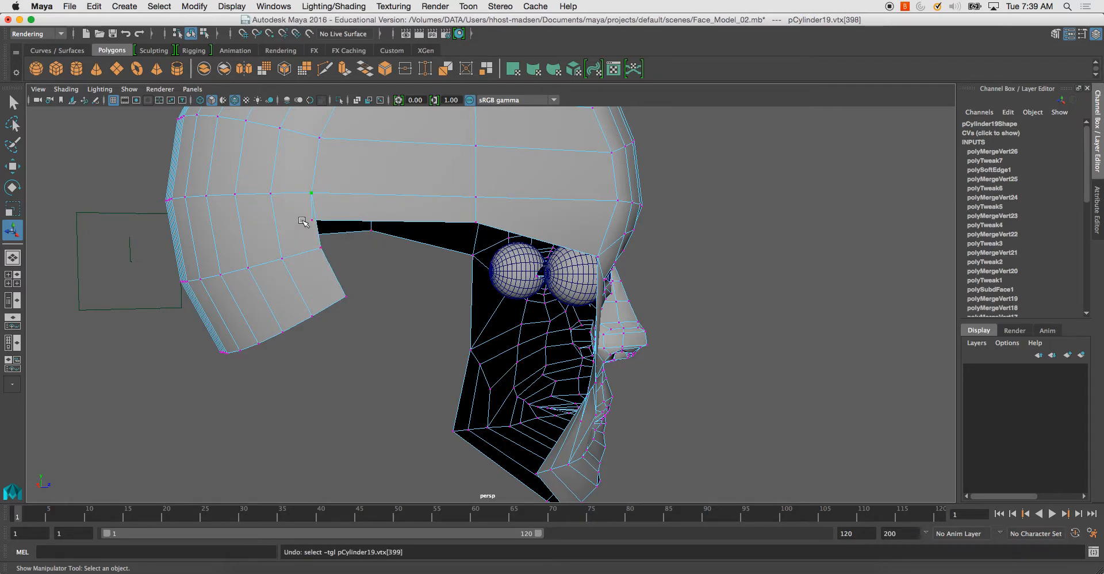
left_click(307, 253, "shift")
key("g")
Select the cranium's lower border edges from temple to rear corner on both sides of the head.
left_click_drag(308, 253, 421, 259, "alt")
right_click_drag(421, 258, 410, 213)
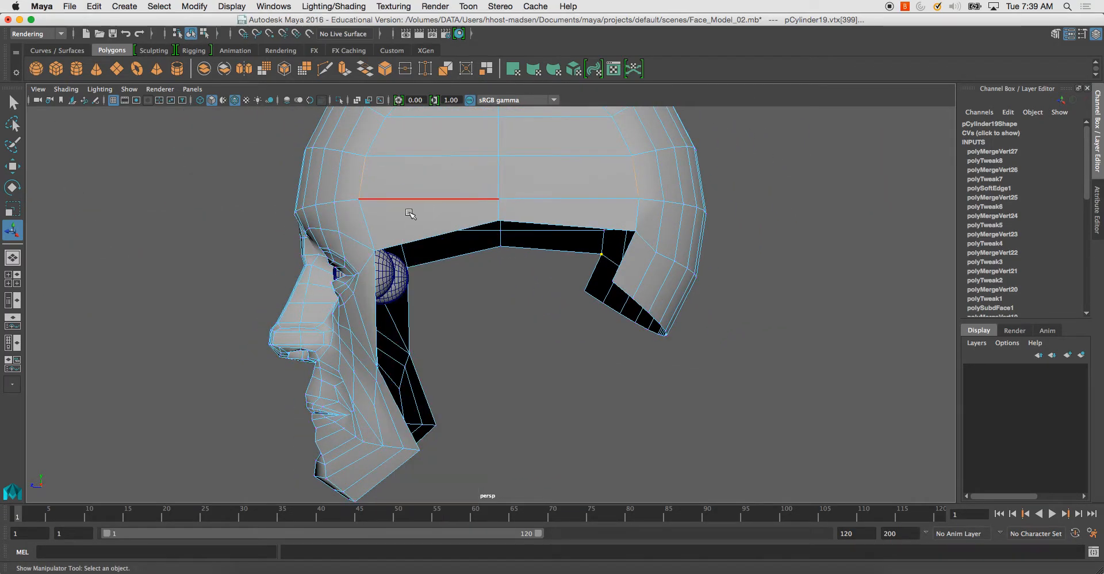
left_click_drag(410, 214, 454, 221, "alt")
left_click(446, 255)
left_click(577, 219, "shift")
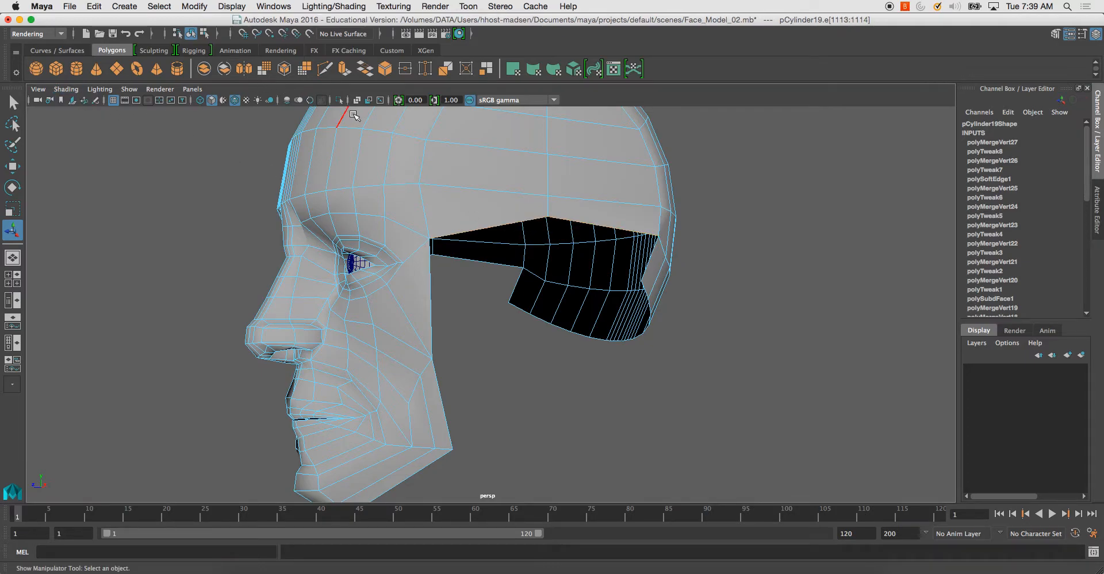
left_click(475, 260)
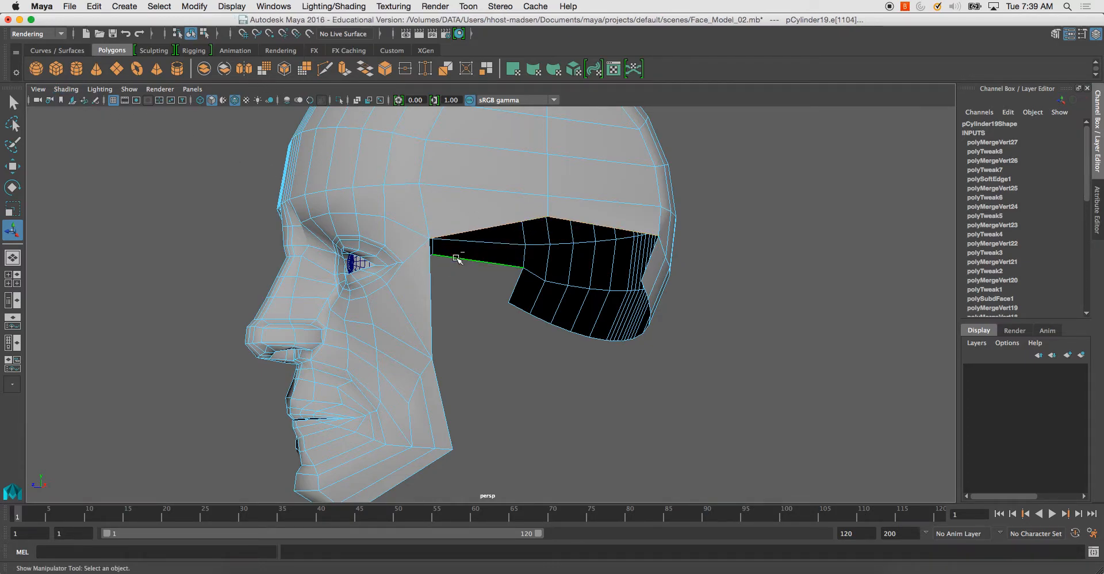
left_click_drag(499, 257, 477, 257, "alt")
left_click(466, 268, "shift")
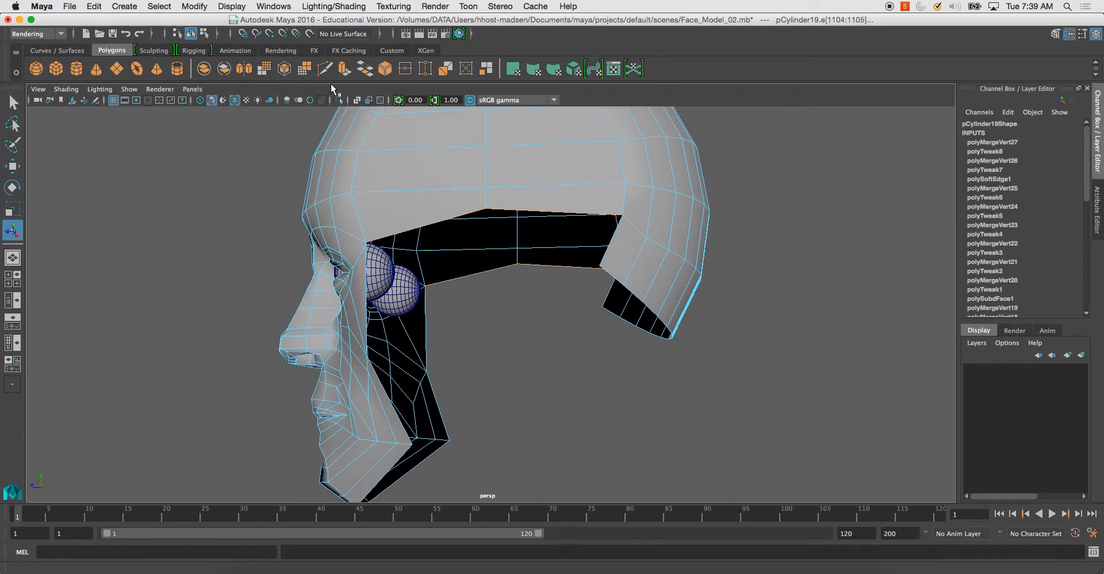
Extrude the selected side border edges and move them straight down to form a new strip on each side.
key("ctrl+e")
left_click_drag(306, 176, 435, 239, "alt")
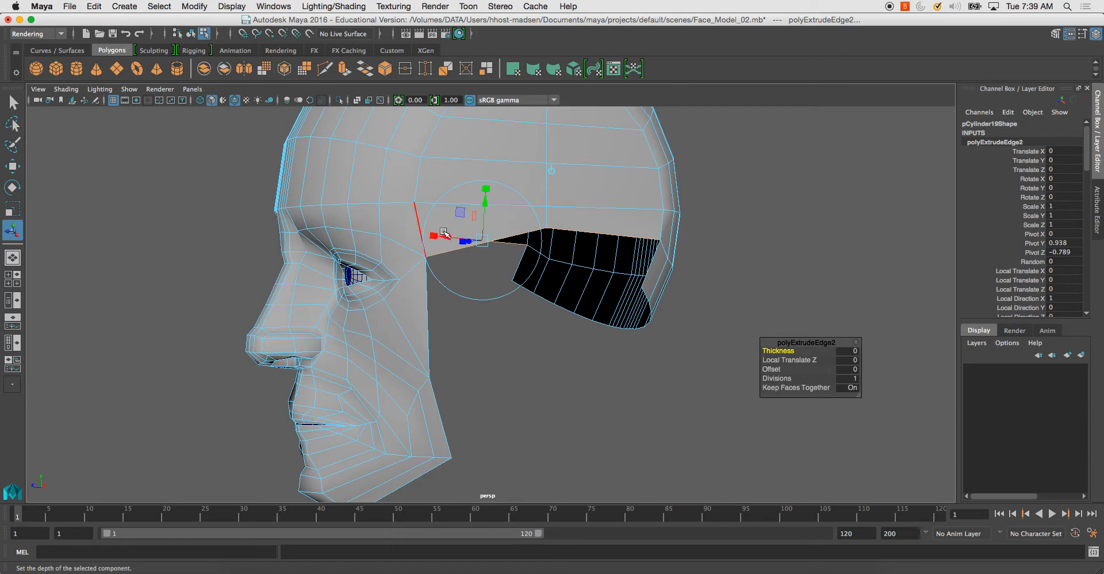
key("w")
left_click_drag(482, 180, 478, 219)
Merge the new strip's rear and front corner vertices with the adjoining cranium and temple vertices on the character's left side.
left_click_drag(690, 290, 610, 287, "alt")
right_click_drag(623, 254, 566, 197)
left_click(584, 270)
left_click(570, 263, "shift")
left_click_drag(545, 244, 568, 234, "alt")
left_click_drag(486, 240, 582, 243, "alt")
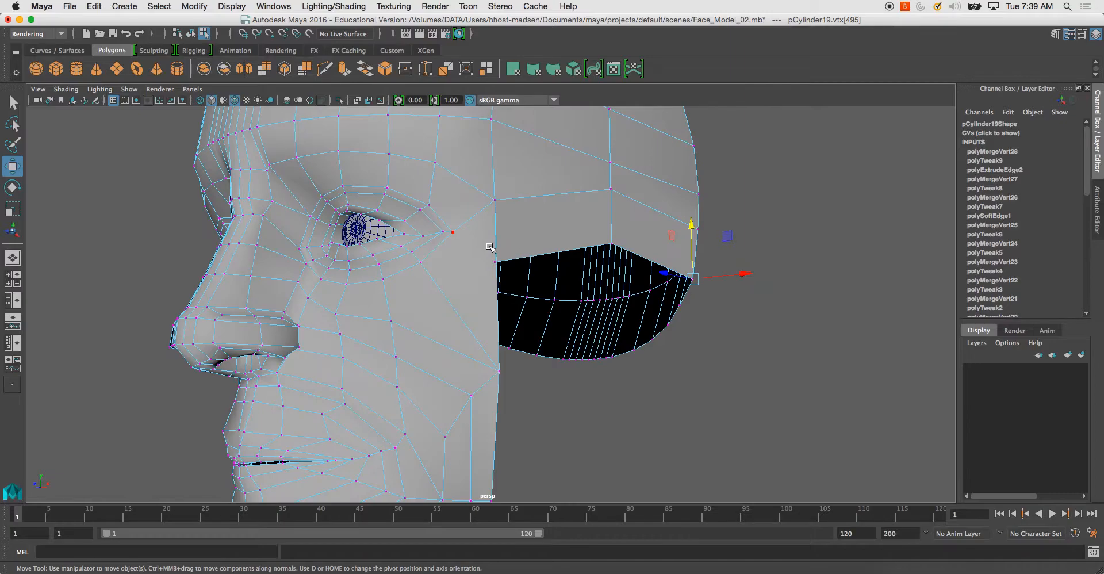
left_click_drag(489, 258, 499, 349, "alt")
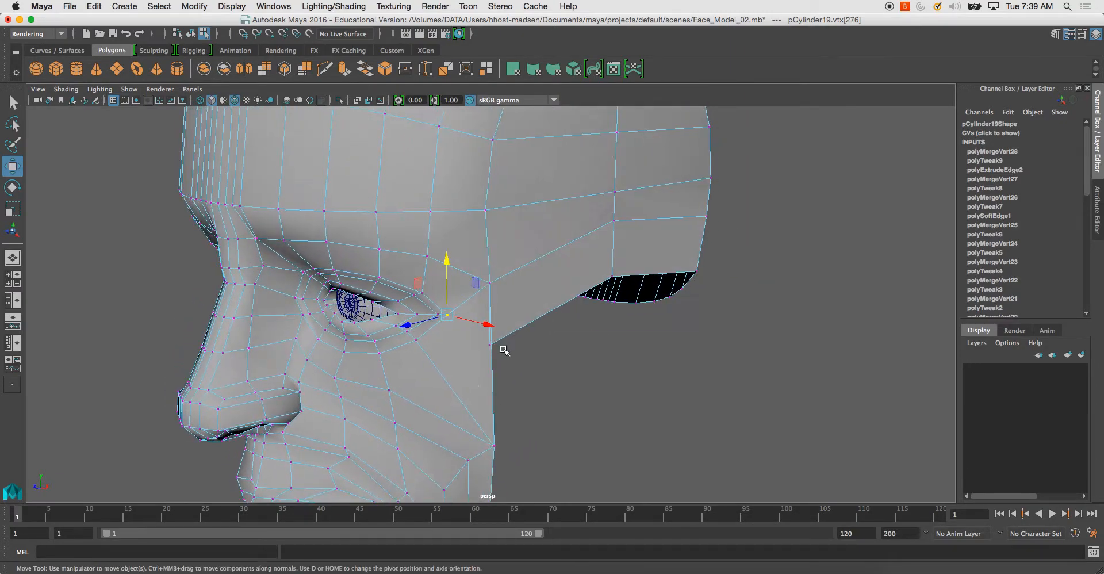
left_click_drag(506, 449, 507, 447)
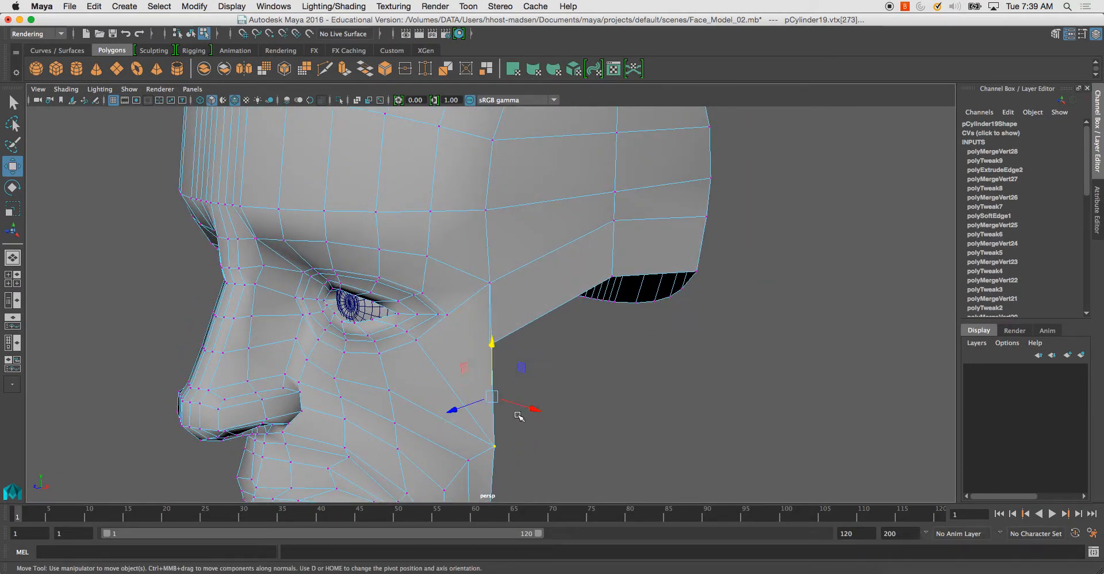
key("g")
Merge the new strip's front and rear corner vertices with the adjoining head vertices on the character's right side.
left_click_drag(449, 354, 535, 345, "alt")
left_click_drag(416, 309, 406, 381, "alt")
left_click_drag(372, 386, 416, 395, "alt")
left_click(470, 392)
left_click_drag(363, 336, 543, 358, "alt")
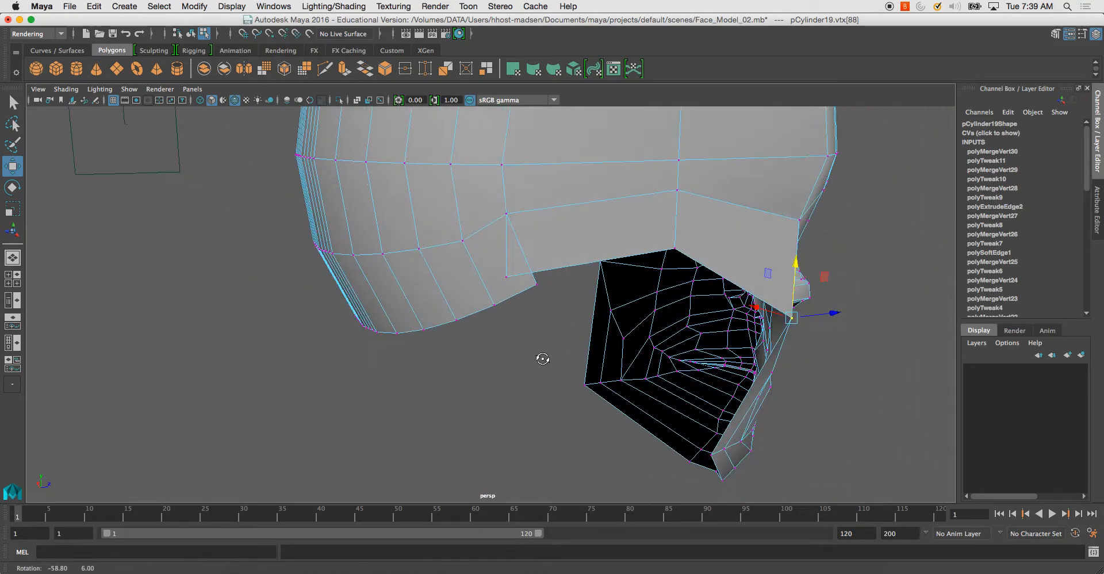
left_click(506, 275)
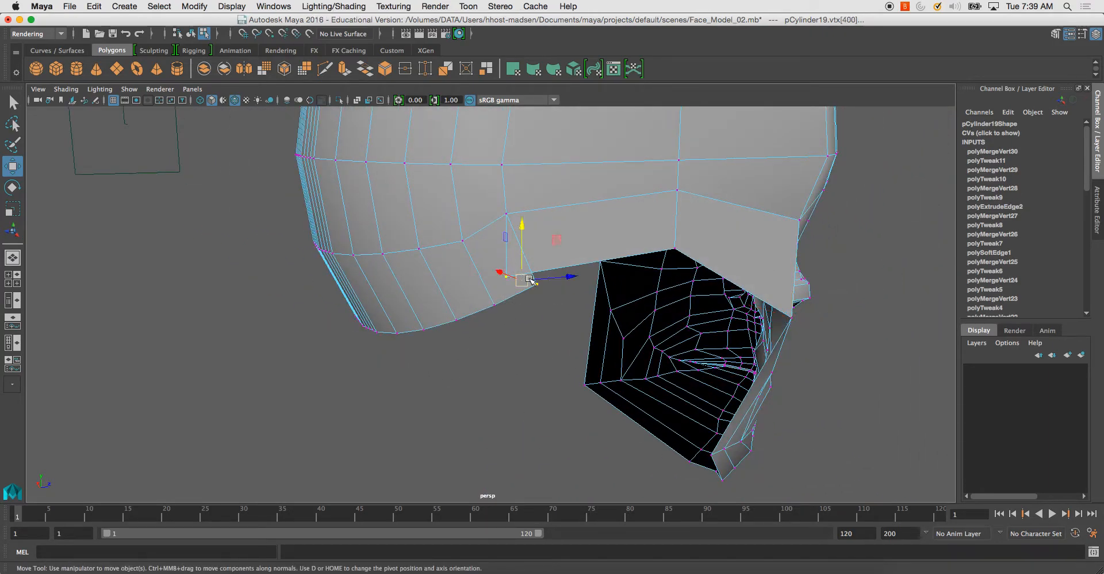
left_click_drag(506, 275, 527, 288, "alt")
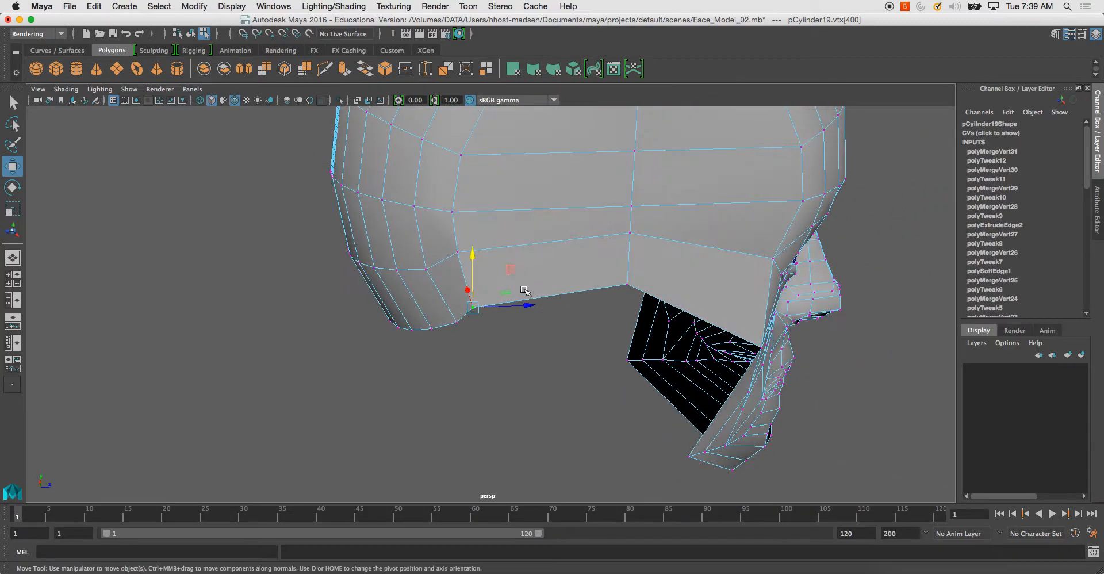
left_click(533, 305)
left_click(472, 305)
left_click_drag(457, 297, 522, 305, "alt")
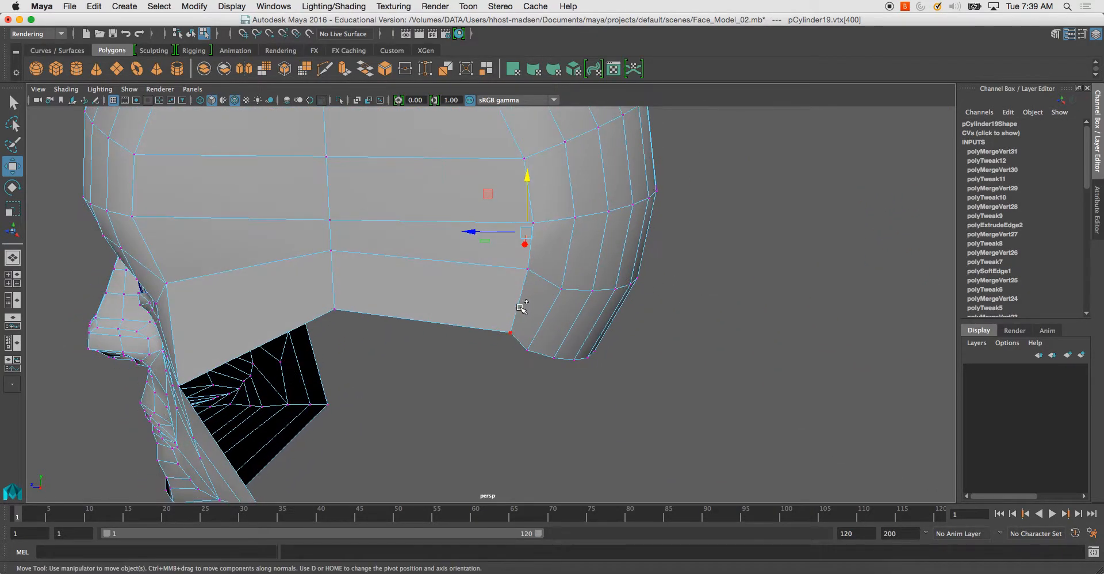
key("z")
Soften all edges of the head again to even out the shading around the new strips.
left_click_drag(451, 268, 471, 260, "alt")
right_click_drag(407, 209, 481, 200)
left_click(427, 208)
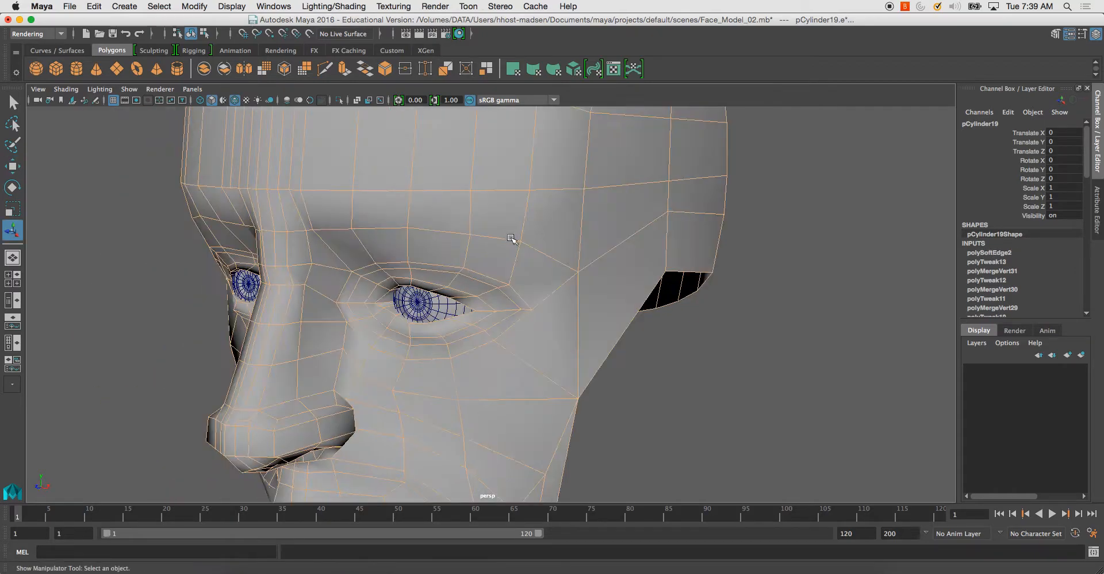
left_click_drag(621, 380, 639, 269, "alt")
right_click_drag(552, 271, 463, 271, "alt")
left_click_drag(463, 271, 361, 295, "alt")
left_click_drag(517, 281, 630, 320, "alt")
Turn off the wireframe overlay on the shaded perspective view and check the head's surface.
left_click(65, 89)
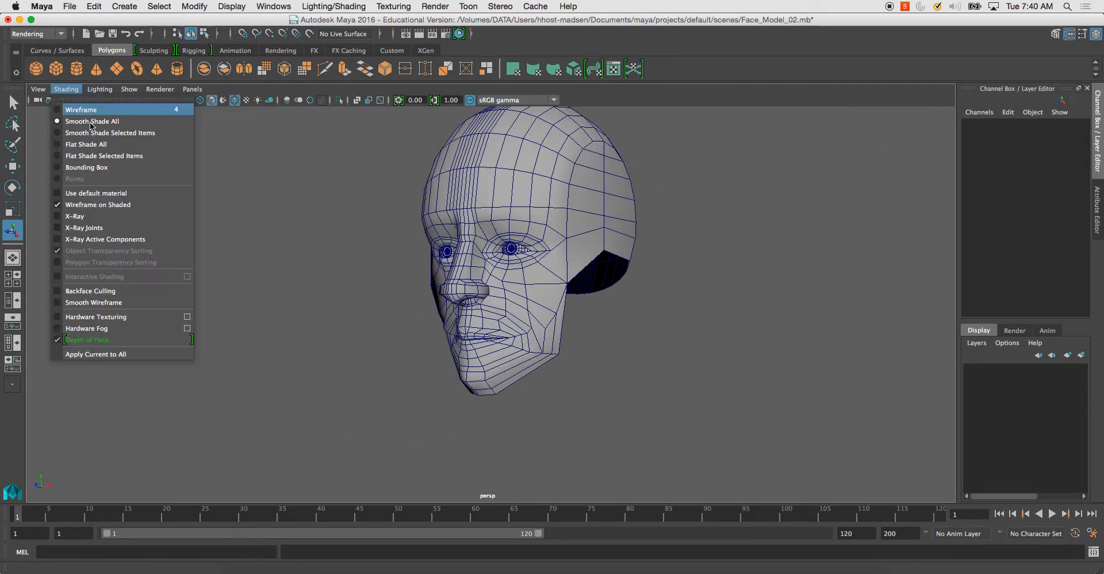
left_click(134, 206)
mouse_move(291, 273)
left_mouse_down("alt")
mouse_move(264, 281)
mouse_move(409, 266)
mouse_move(269, 283)
mouse_move(274, 217)
left_mouse_up("alt")
scroll(304, 251, "up", 2)
left_click_drag(303, 251, 268, 275, "alt")
left_click(380, 244)
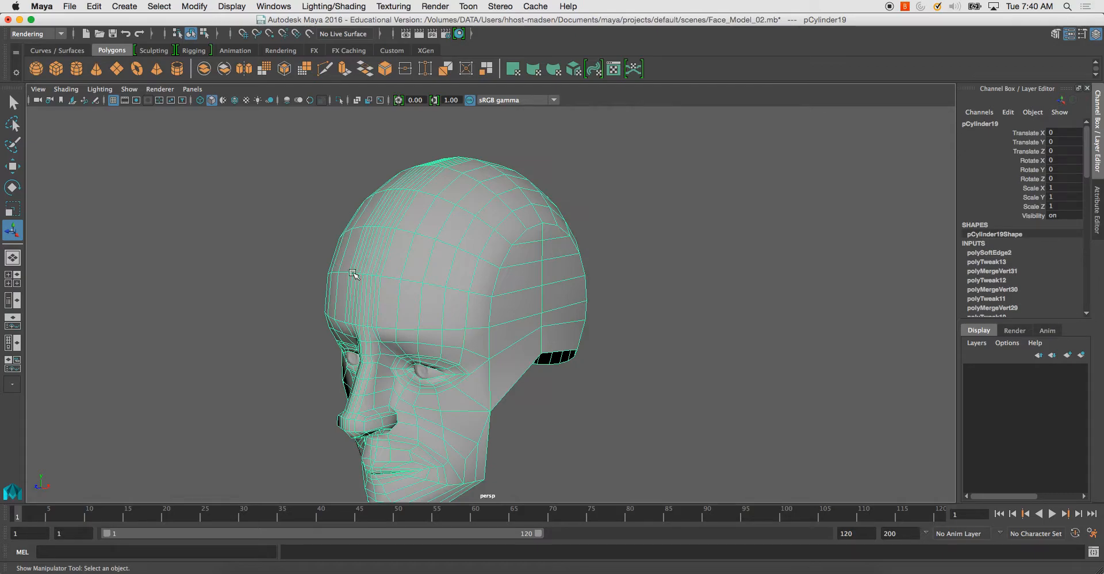
left_click(269, 266)
scroll(274, 279, "up", 2)
Show the head in smooth mesh preview and deselect it.
left_click_drag(188, 220, 403, 248, "alt")
left_click(306, 242)
key("3")
left_click(276, 241)
left_click_drag(497, 265, 538, 332, "alt")
Compare the smoothed head with the front and side reference photos, finishing in the perspective view.
key("space")
key("space")
scroll(387, 383, "up", 5)
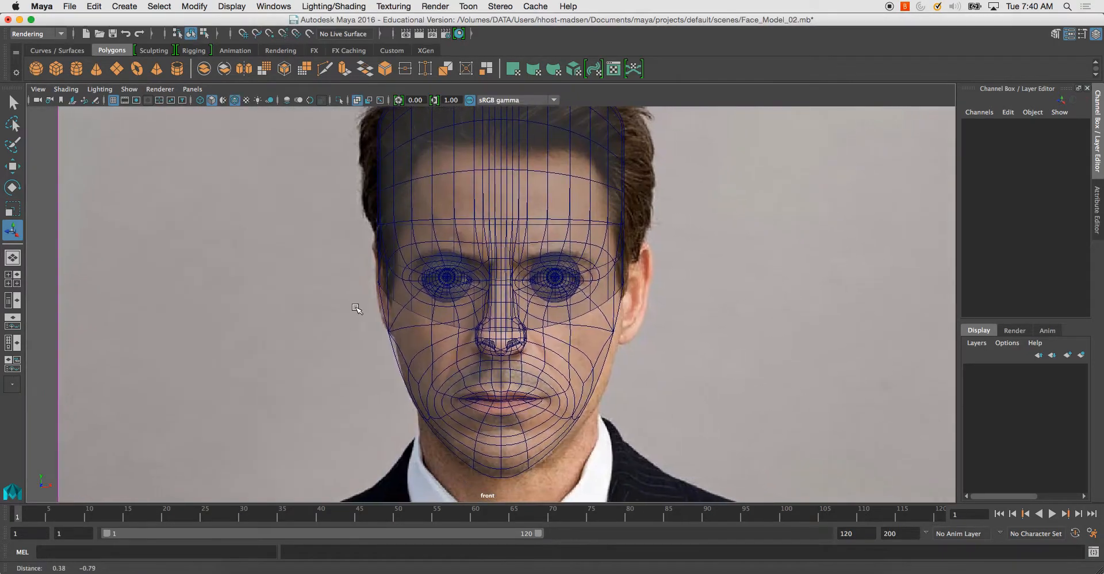
key("space")
key("space")
scroll(460, 371, "down", 1)
middle_click_drag(460, 371, 457, 343, "alt")
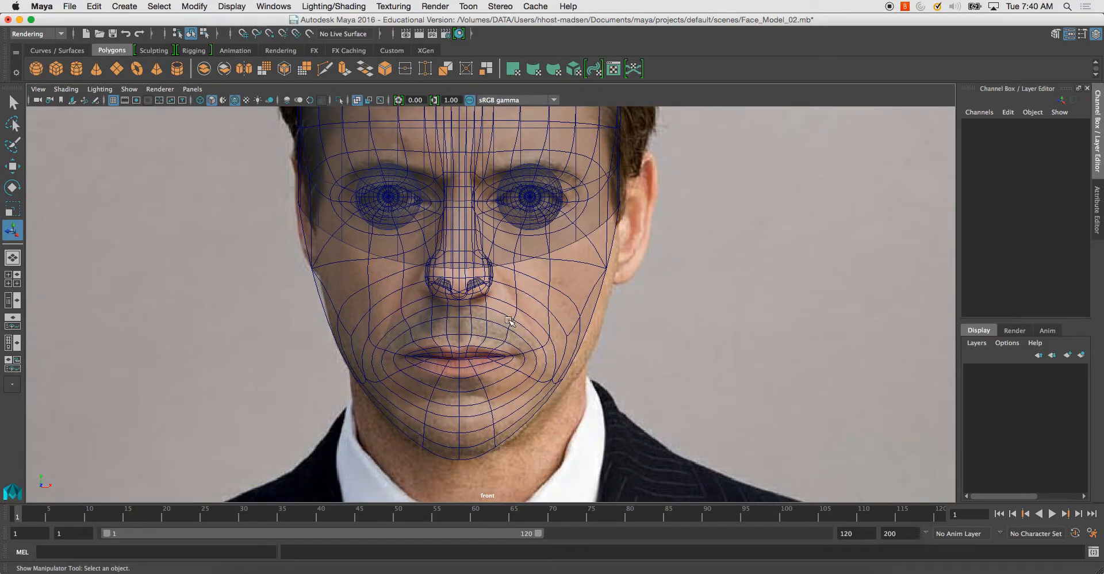
key("space")
key("space")
key("space")
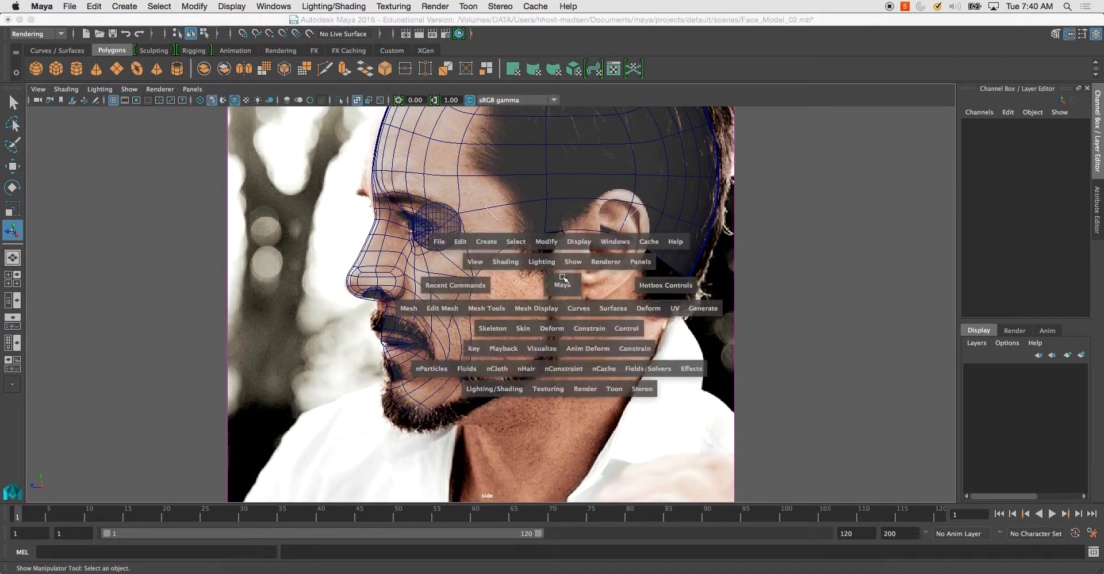
key("space")
left_click_drag(529, 329, 458, 339, "alt")
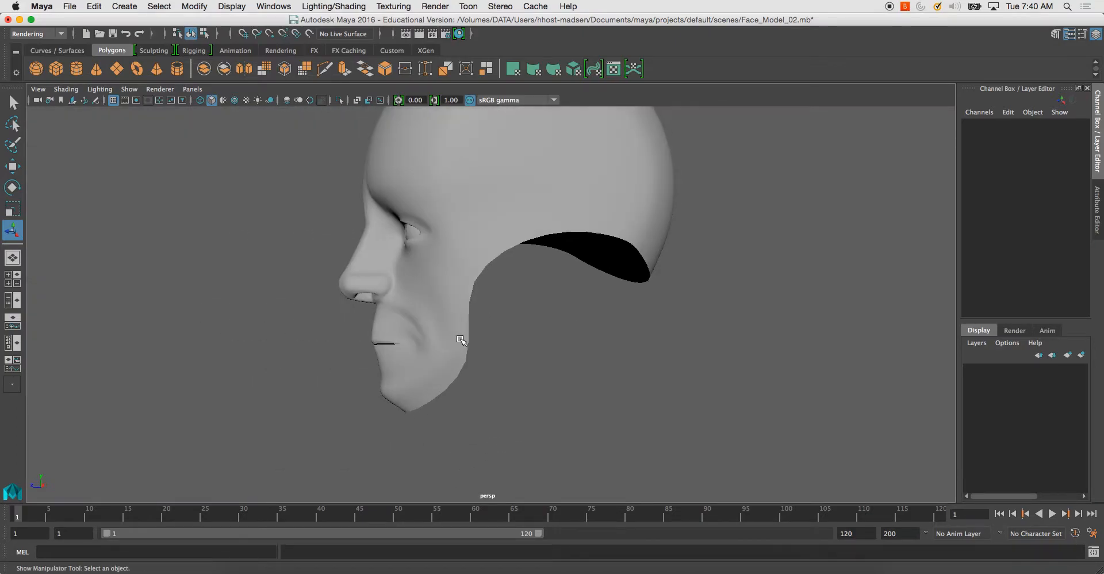
Put the head into edge editing and pick border edges of the opening behind the temple on the character's left side.
left_click(450, 304)
left_click_drag(554, 328, 456, 300, "alt")
right_click_drag(454, 305, 452, 264)
left_click(454, 315)
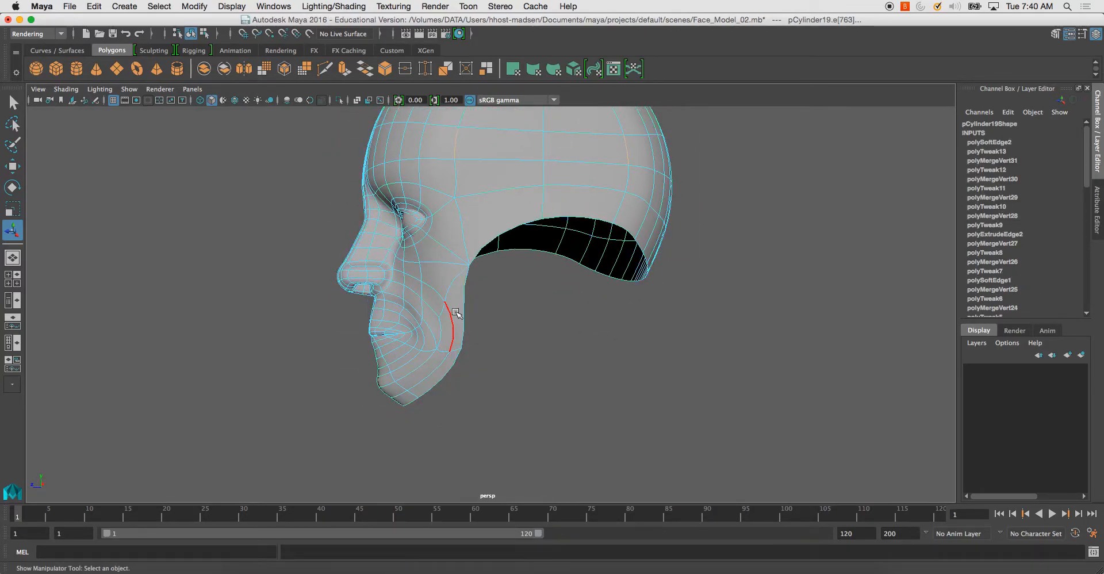
left_click_drag(456, 313, 464, 330, "alt")
left_click(470, 264)
left_click(542, 247, "shift")
mouse_move(610, 277)
left_mouse_down("alt")
mouse_move(525, 271)
mouse_move(500, 254)
mouse_move(569, 318)
mouse_move(449, 296)
mouse_move(613, 288)
left_mouse_up("alt")
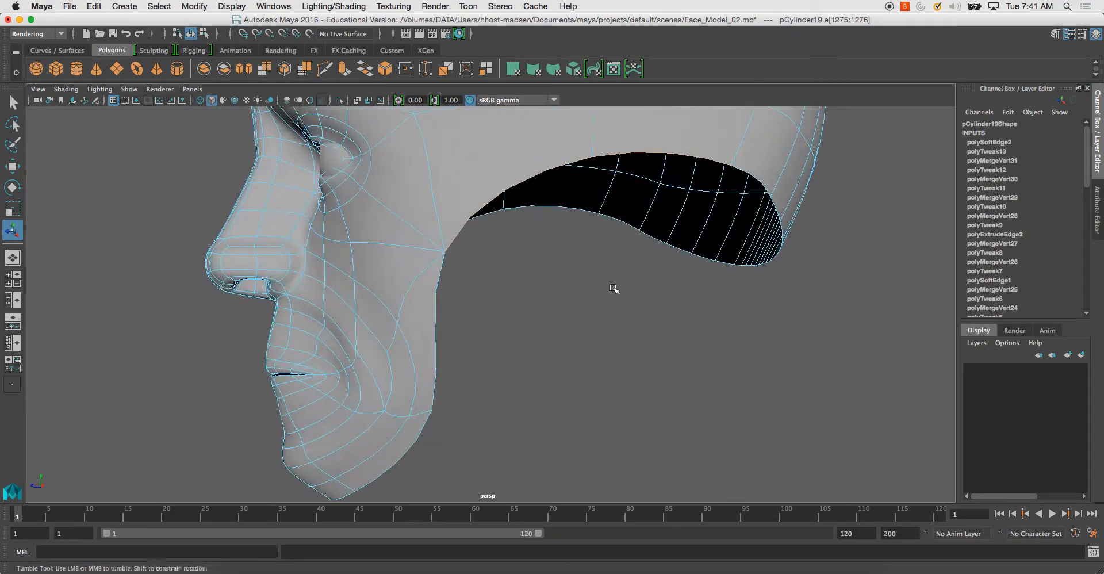
Select the cranium's open lower border edges from one temple around the back to the other.
double_click(485, 198)
left_click_drag(488, 238, 468, 234, "alt")
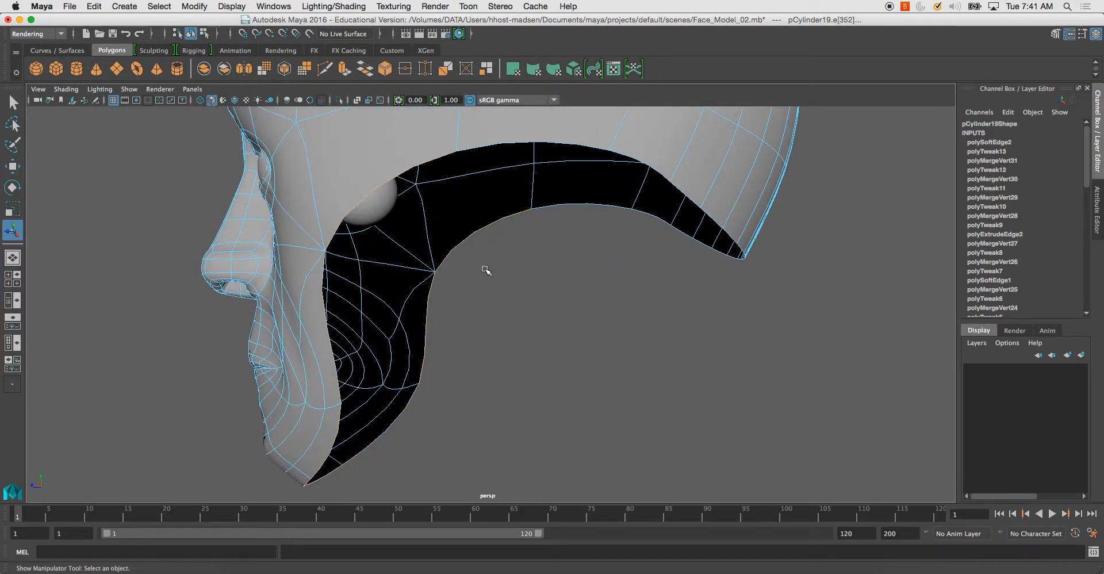
left_click_drag(483, 268, 493, 270, "alt")
left_click_drag(429, 170, 522, 266, "alt")
double_click(566, 294)
left_click_drag(676, 267, 485, 264, "alt")
left_click(487, 283, "shift")
double_click(485, 263)
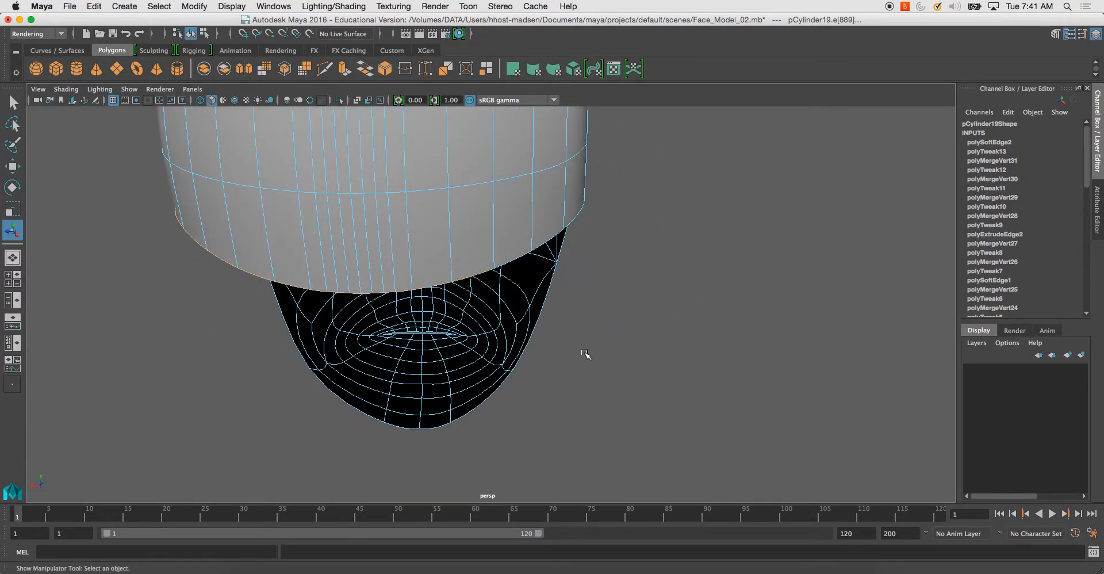
left_click_drag(584, 357, 418, 282, "alt")
left_click_drag(446, 218, 500, 232, "alt")
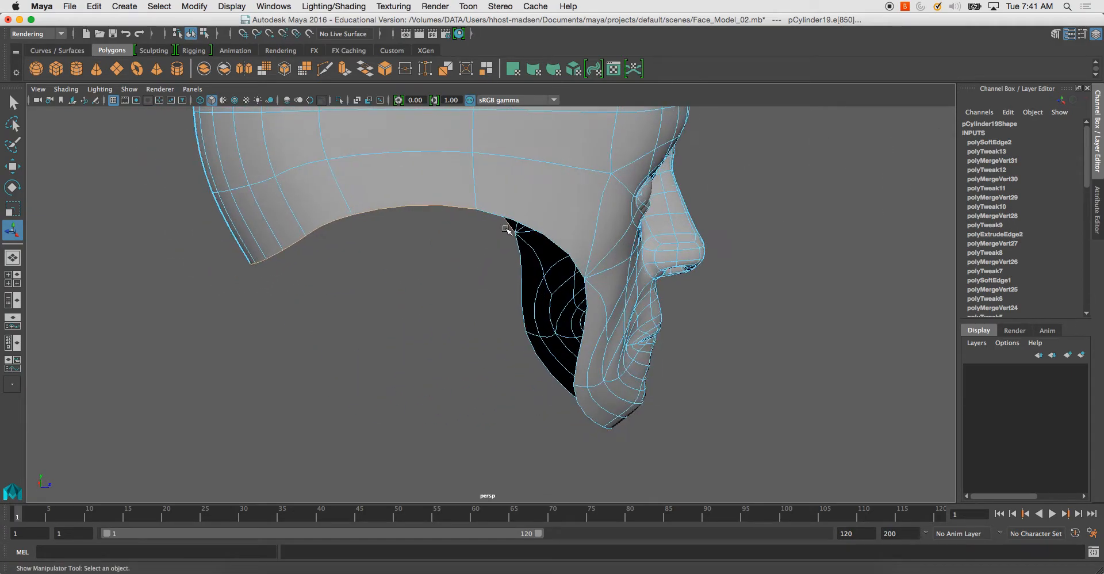
left_click_drag(444, 270, 546, 270, "alt")
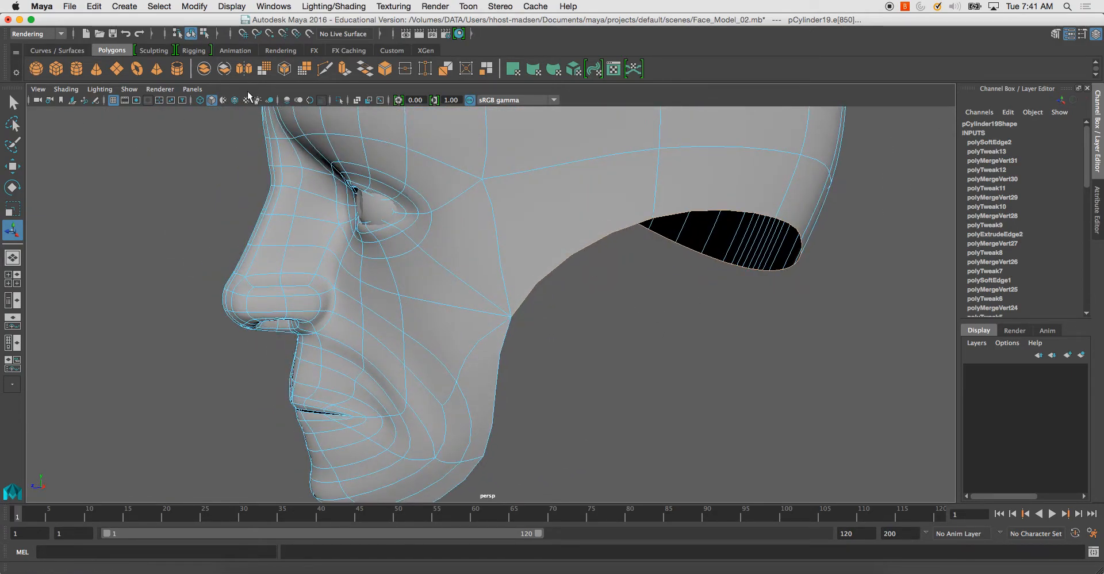
Extrude the cranium's lower border, end the smooth preview and move the new edges down to about jaw level.
key("ctrl+e")
left_click_drag(483, 287, 473, 267, "alt")
key("w")
key("1")
left_click_drag(506, 202, 514, 301)
Scale the extruded border edges front to back to about 0.73 against the side reference photo.
key("space")
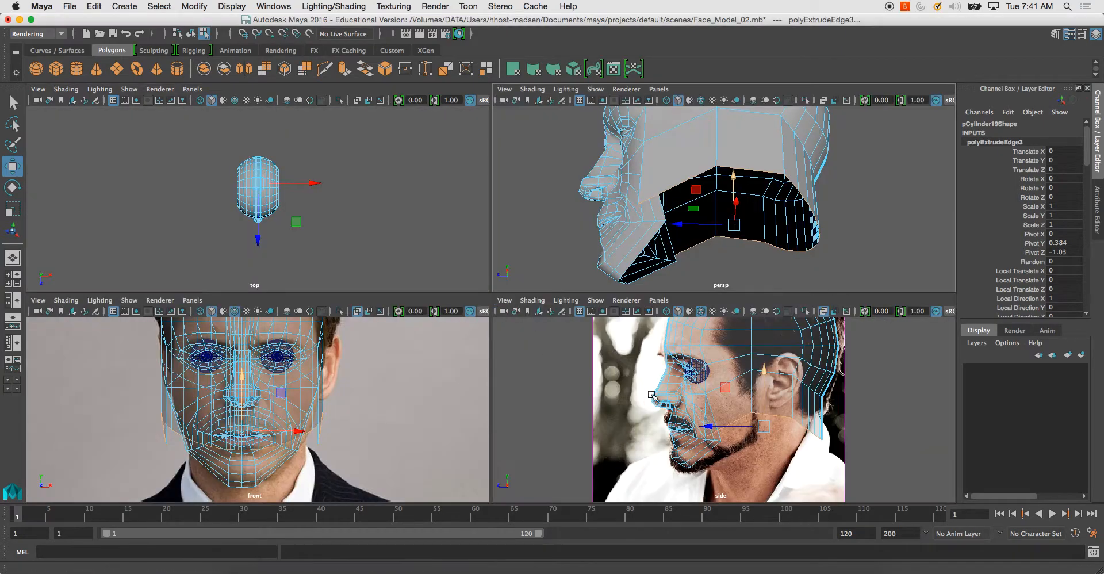
key("space")
left_click_drag(519, 339, 530, 342)
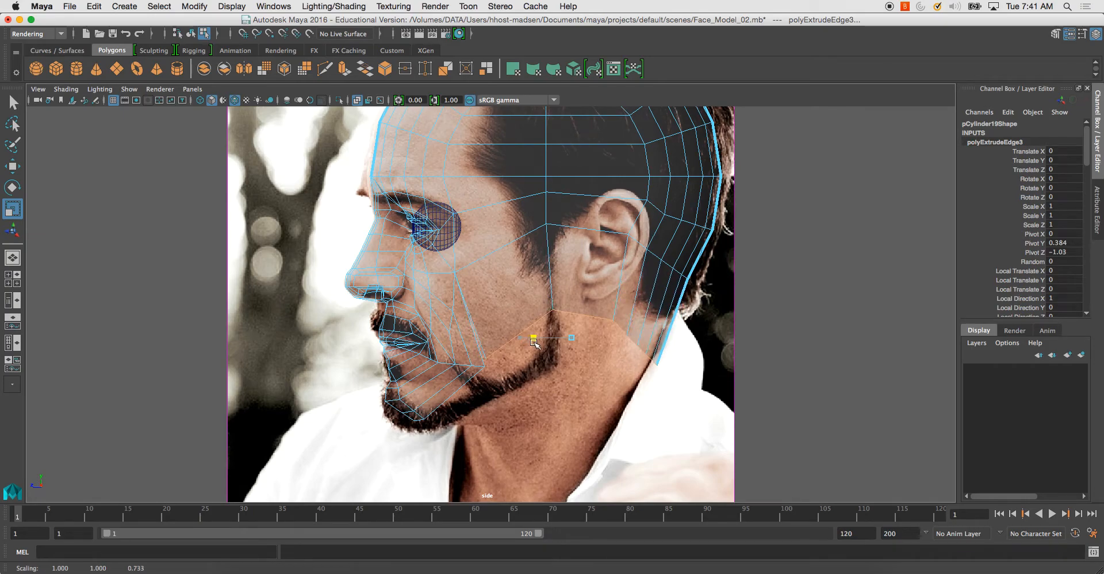
Merge the front corner vertices of the extruded border with the rear jaw vertices on both sides of the head.
key("space")
key("space")
left_click_drag(564, 288, 588, 286, "alt")
right_click_drag(583, 278, 553, 262)
left_click(575, 341)
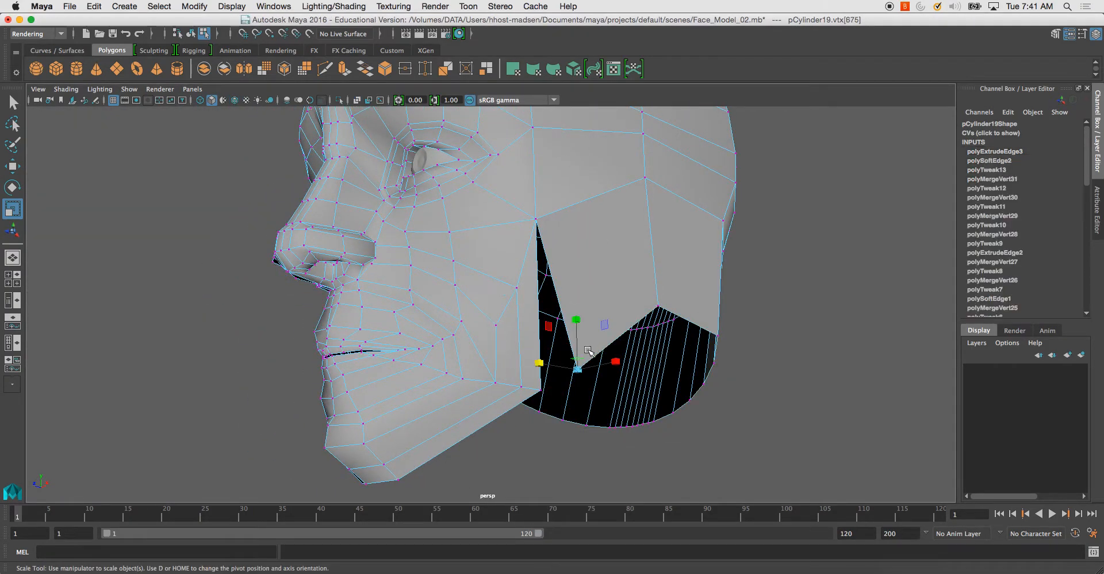
key("ctrl+z")
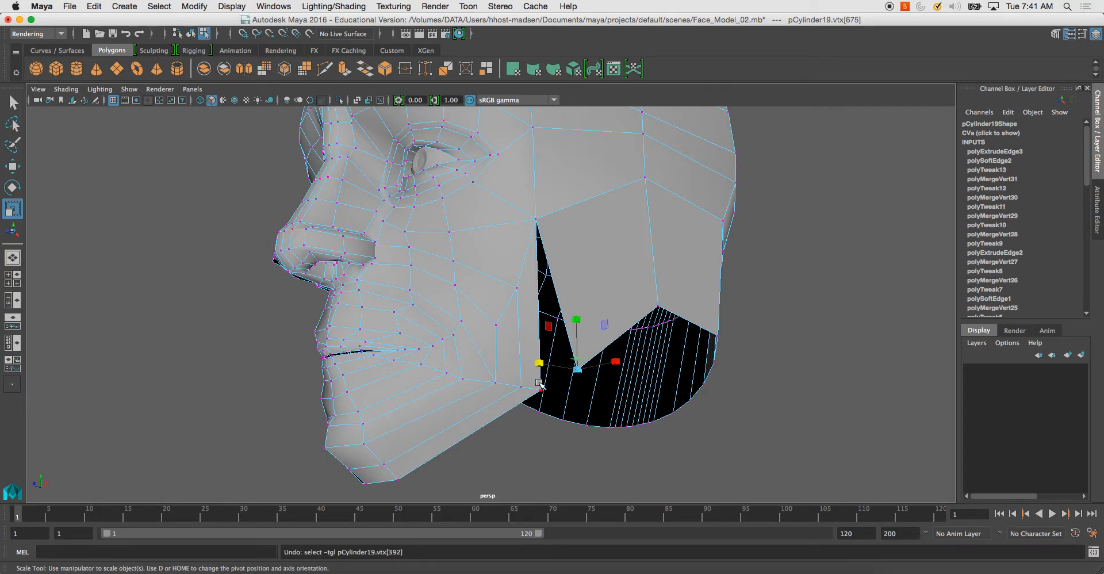
left_click(548, 391, "shift")
right_click_drag(526, 329, 519, 296, "shift")
left_click_drag(518, 337, 575, 429, "alt")
key("g")
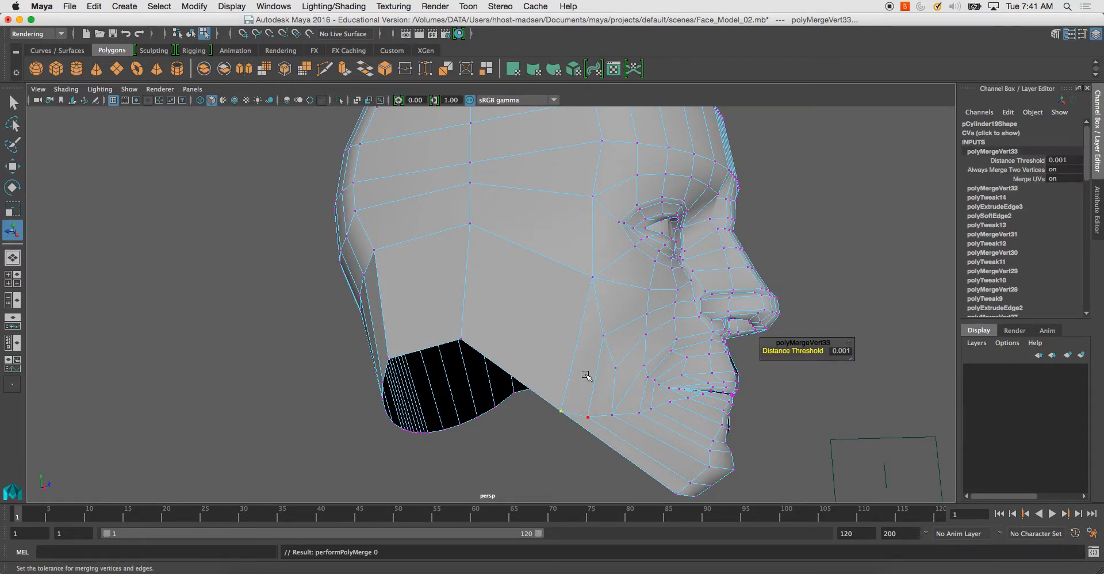
Return the head to object mode, soften its edges and turn on the smooth preview.
left_click_drag(586, 377, 549, 368, "alt")
right_click_drag(488, 299, 527, 286)
left_click(458, 269)
left_click(788, 372)
left_click_drag(788, 371, 490, 348, "alt")
left_click(615, 345)
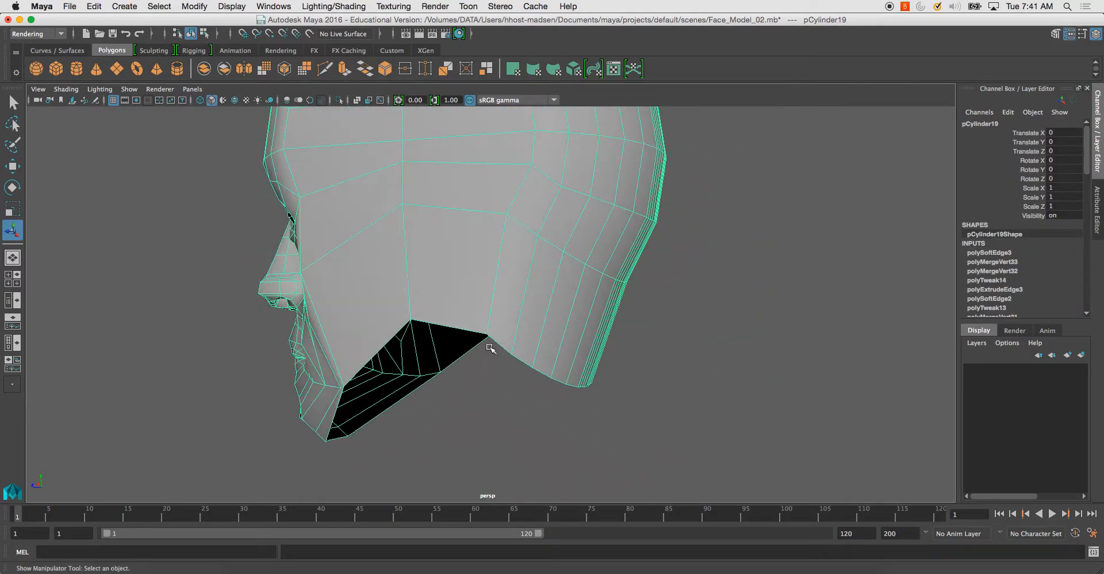
left_click_drag(414, 354, 512, 315, "alt")
key("3")
Examine the smoothed head and the open border around the neck from both sides.
left_click(774, 314)
left_click_drag(774, 315, 562, 298, "alt")
left_click(611, 305)
right_click_drag(562, 298, 537, 256)
left_click(556, 316)
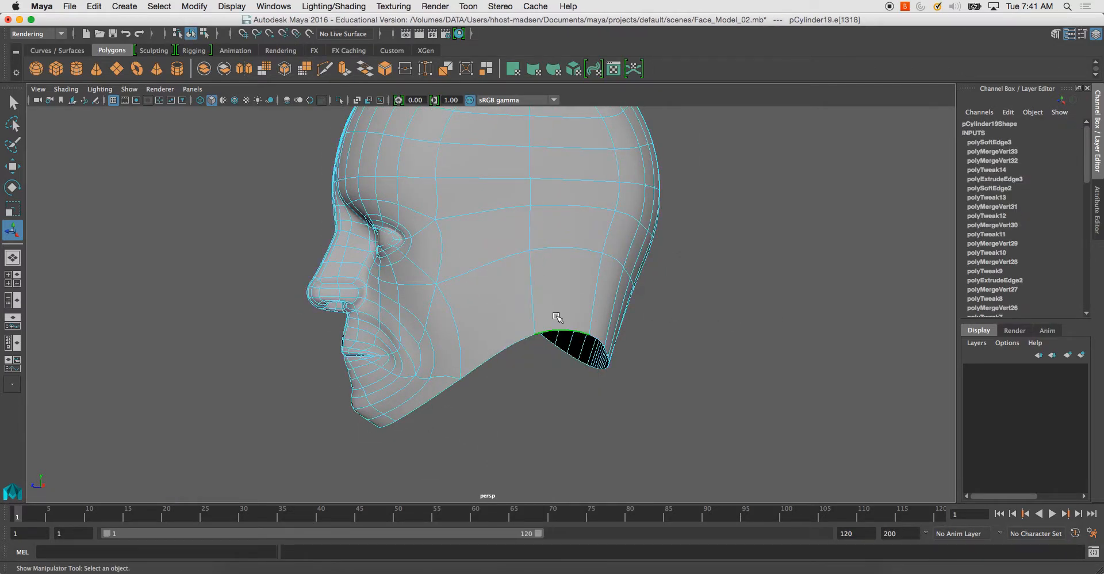
double_click(516, 337)
left_click_drag(516, 337, 347, 328, "alt")
left_click(683, 378)
left_click_drag(683, 377, 527, 345, "alt")
right_click_drag(512, 303, 566, 281)
left_click_drag(546, 351, 521, 345, "alt")
left_click(521, 345)
Put the head into vertex editing and select the vertical column of vertices along the middle of both sides of the cranium.
key("space")
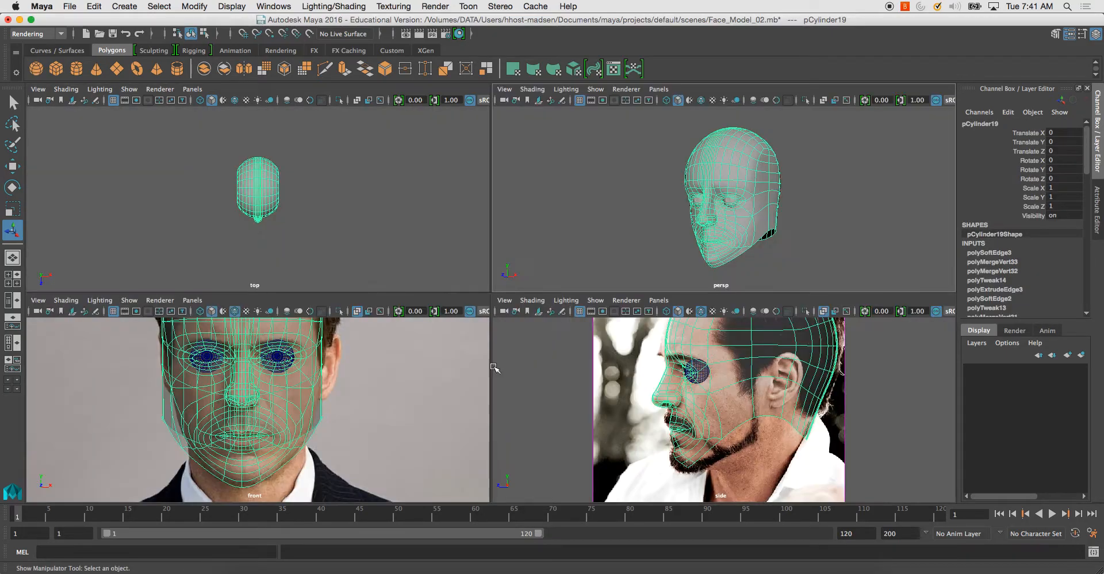
key("space")
key("space")
scroll(727, 241, "up", 3)
left_click_drag(727, 242, 664, 176, "alt")
key("F9")
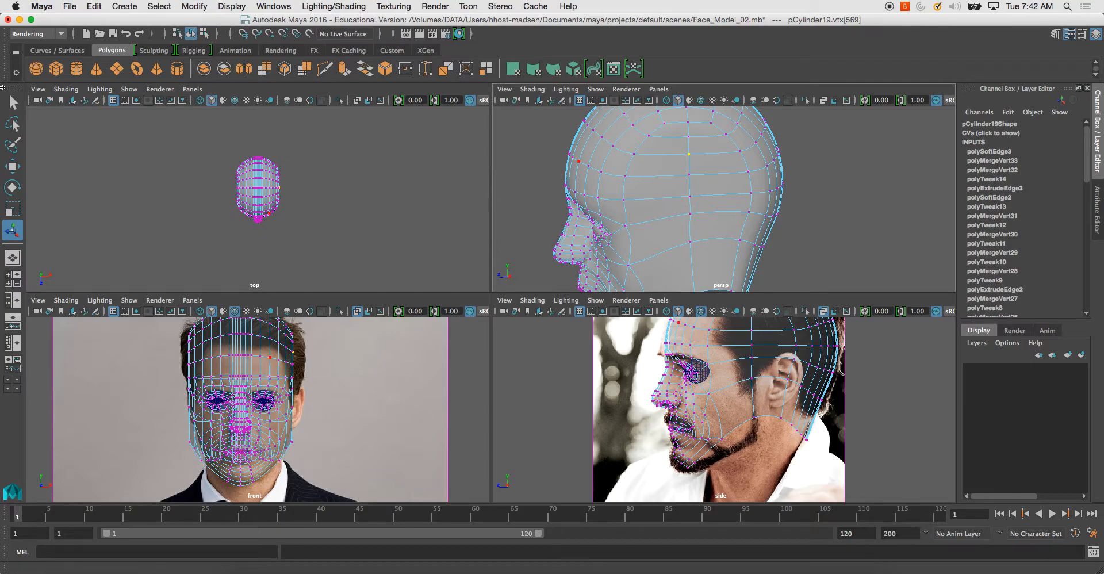
left_click(14, 105)
right_click_drag(708, 196, 644, 172, "ctrl+shift")
left_click_drag(680, 142, 680, 213)
middle_click_drag(679, 255, 670, 221, "alt")
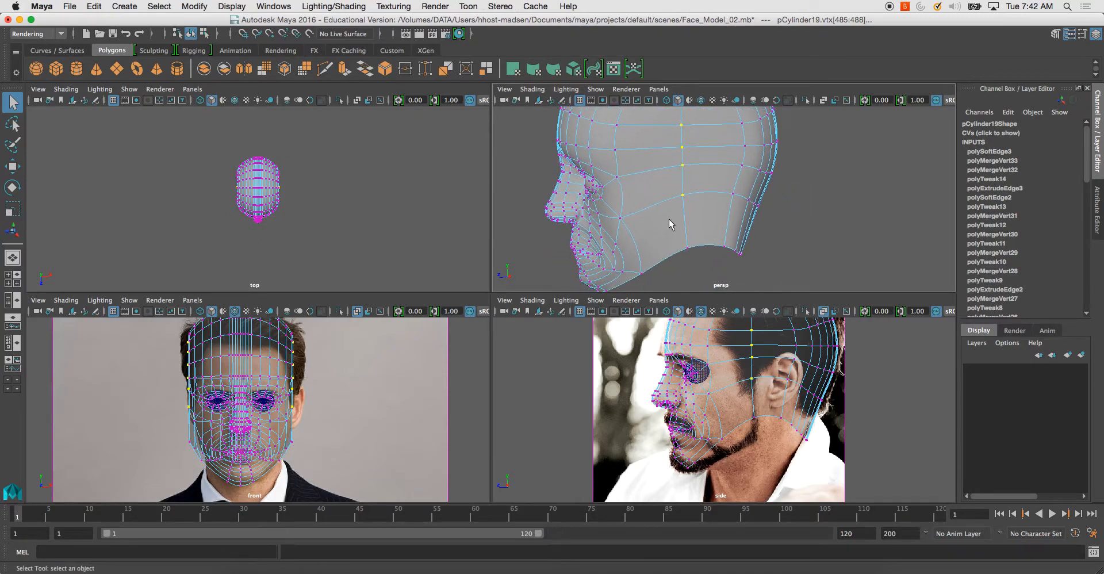
Move the selected side vertices outward toward the hair outline of the front reference photo and tilt the column slightly.
key("space")
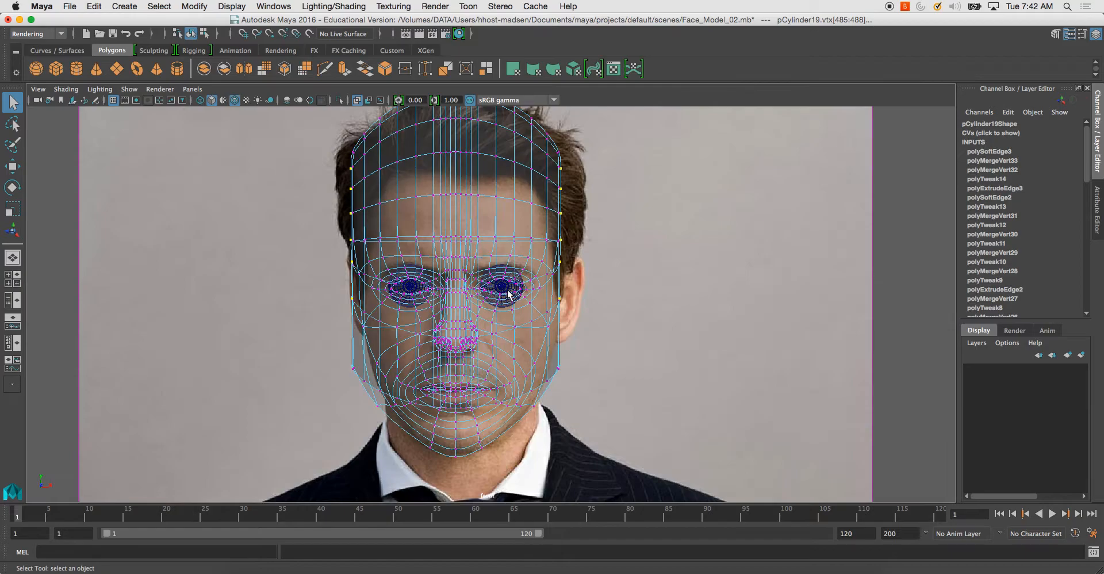
key("w")
left_click_drag(605, 234, 631, 230)
key("e")
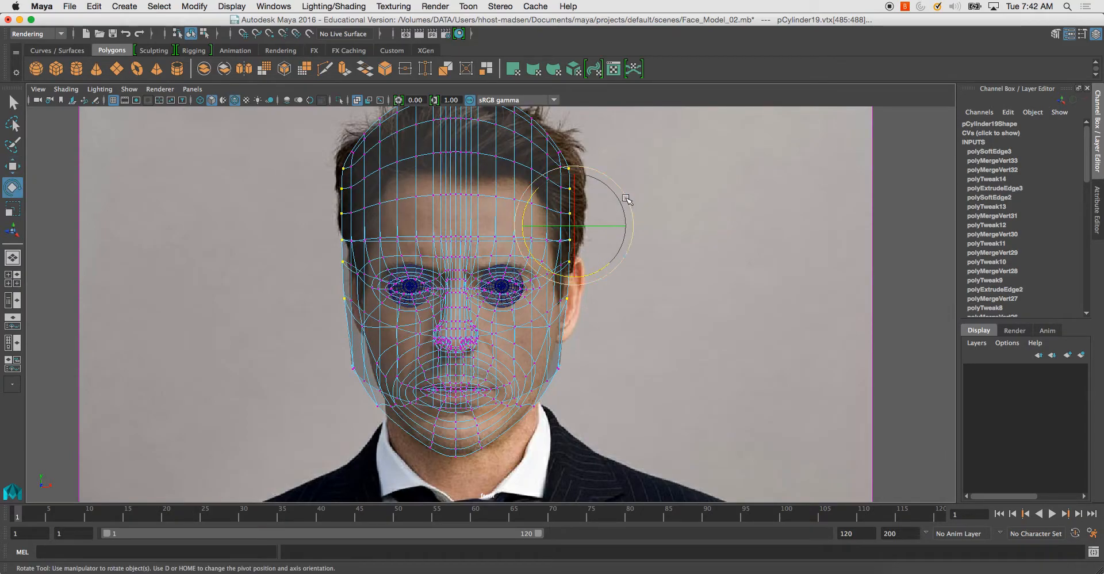
mouse_move(628, 203)
left_mouse_down()
mouse_move(627, 169)
mouse_move(631, 189)
left_mouse_up()
Move the single side vertices at forehead and brow height outward to fit the front reference photo.
key("w")
left_click(566, 169)
left_click(571, 189)
key("F8")
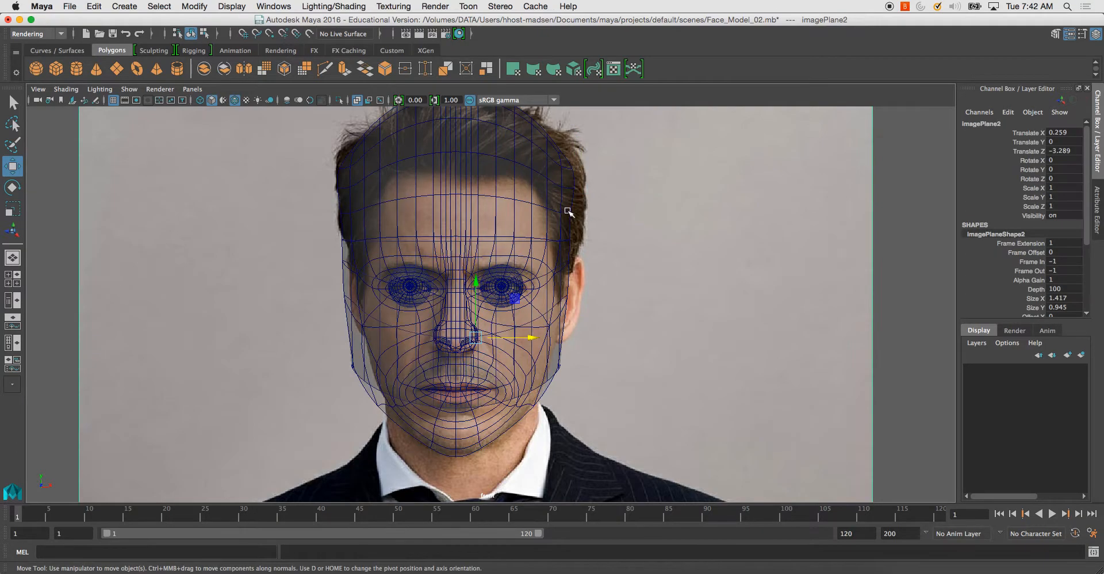
key("F8")
left_click(573, 213)
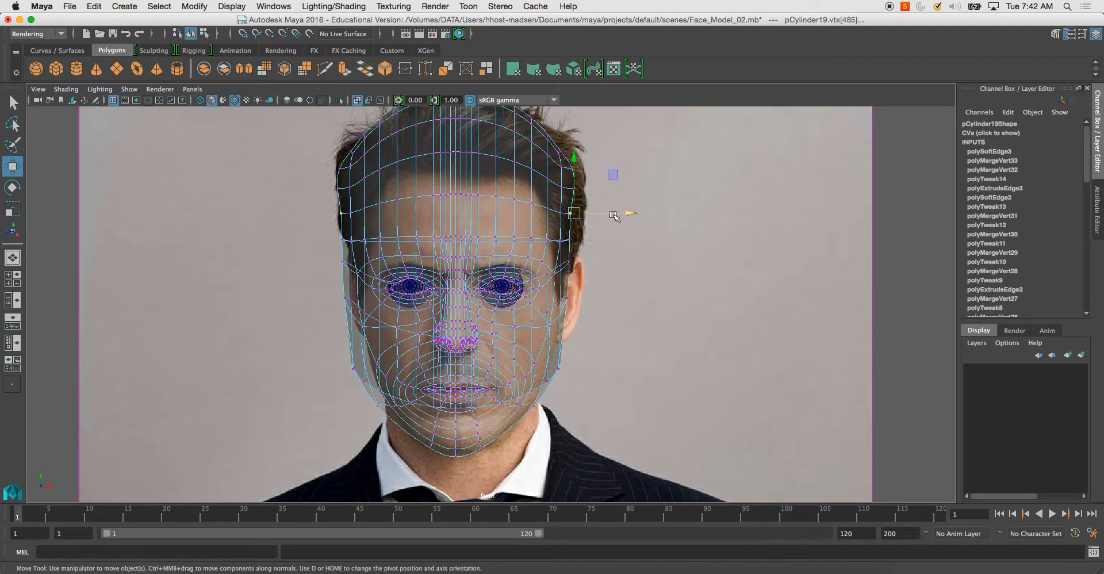
left_click_drag(627, 214, 634, 215)
left_click_drag(563, 233, 637, 242)
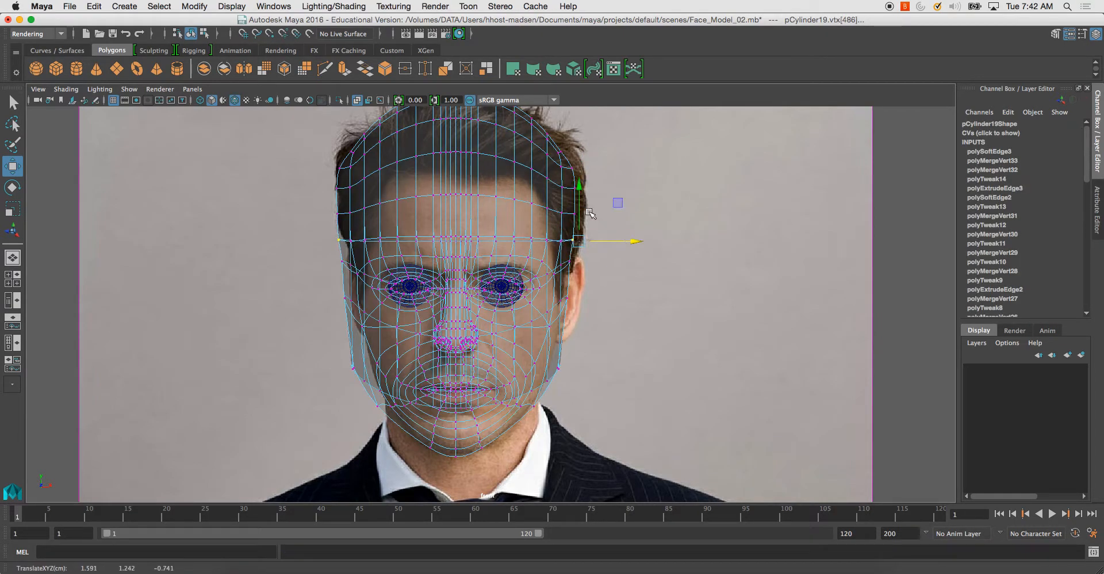
Adjust the upper side vertices of the cranium with soft selection to round the outline against the front photo.
left_click_drag(575, 163, 583, 173)
key("b")
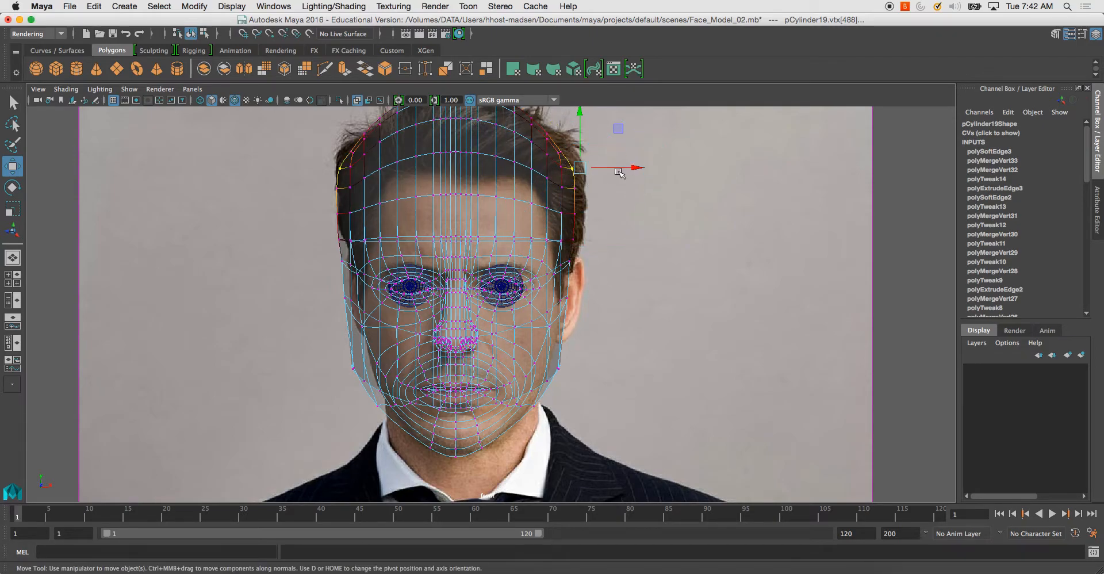
left_click_drag(579, 119, 579, 125)
left_click_drag(638, 174, 635, 174)
left_click_drag(567, 186, 581, 198)
Adjust the side vertices from eye level down to the jaw with soft selection, matching the face width in the front photo.
left_click_drag(567, 262, 636, 260)
left_click_drag(582, 312, 562, 284)
left_click_drag(632, 284, 627, 284)
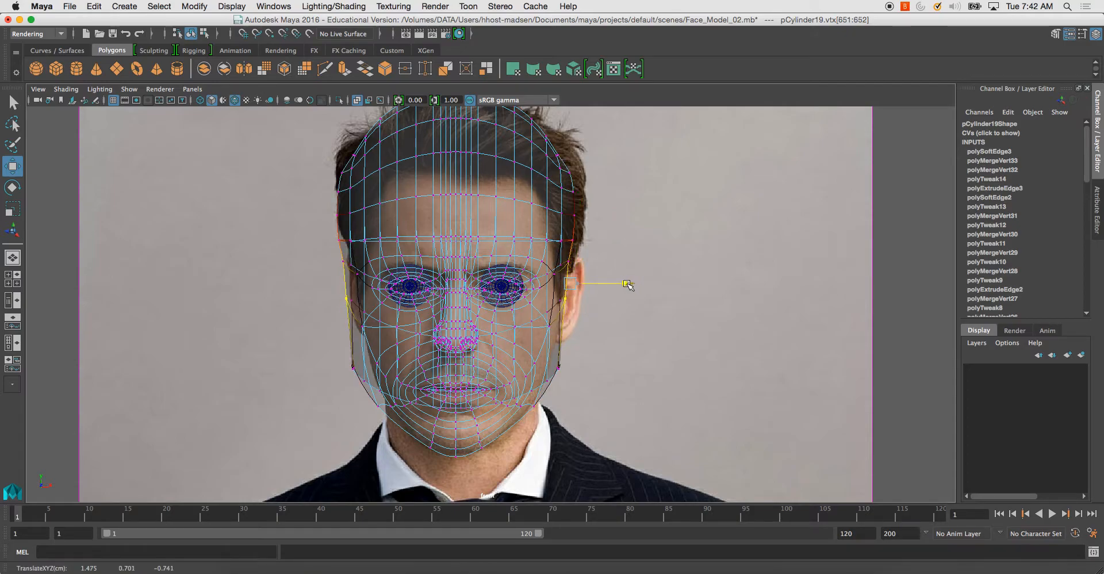
left_click_drag(578, 372, 552, 356)
left_click_drag(617, 364, 610, 364)
Examine the widened head in perspective from the front and the sides without the wireframe.
key("space")
key("space")
right_click(544, 214)
right_click_drag(543, 214, 595, 197)
right_click_drag(570, 259, 529, 246, "alt")
left_click_drag(529, 246, 582, 247, "alt")
left_click_drag(654, 281, 605, 297, "alt")
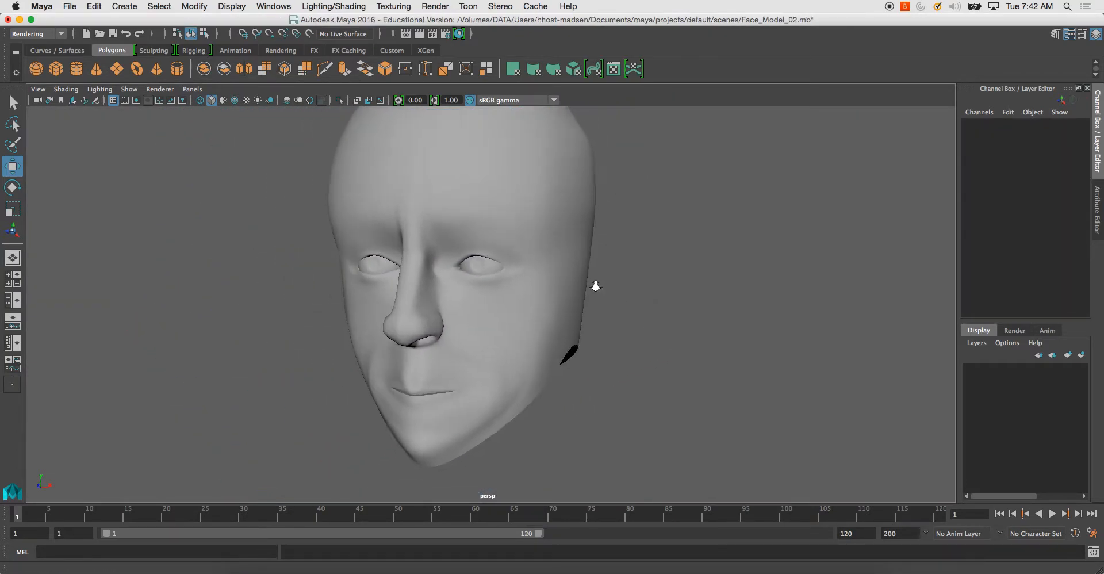
right_click_drag(605, 297, 511, 231, "alt")
middle_click_drag(512, 231, 626, 262, "alt")
mouse_move(625, 261)
left_mouse_down("alt")
mouse_move(527, 261)
mouse_move(636, 265)
left_mouse_up("alt")
middle_click_drag(636, 265, 575, 247, "alt")
left_click_drag(575, 248, 504, 237, "alt")
right_click_drag(504, 236, 493, 232, "alt")
left_click_drag(494, 232, 522, 249, "alt")
Select the two face loops across the sides of the head, turn off soft selection and open the Add Divisions options.
left_click(559, 250)
right_click_drag(522, 249, 495, 273, "alt")
left_click_drag(495, 273, 453, 280, "alt")
right_click_drag(477, 263, 476, 270)
left_click(469, 336)
double_click(476, 334, "shift")
left_click(510, 363, "shift")
double_click(521, 330, "shift")
key("b")
right_click_drag(497, 276, 542, 353, "shift")
Try linear divisions in the U direction on the selected faces and undo them.
left_click_drag(507, 149, 484, 147)
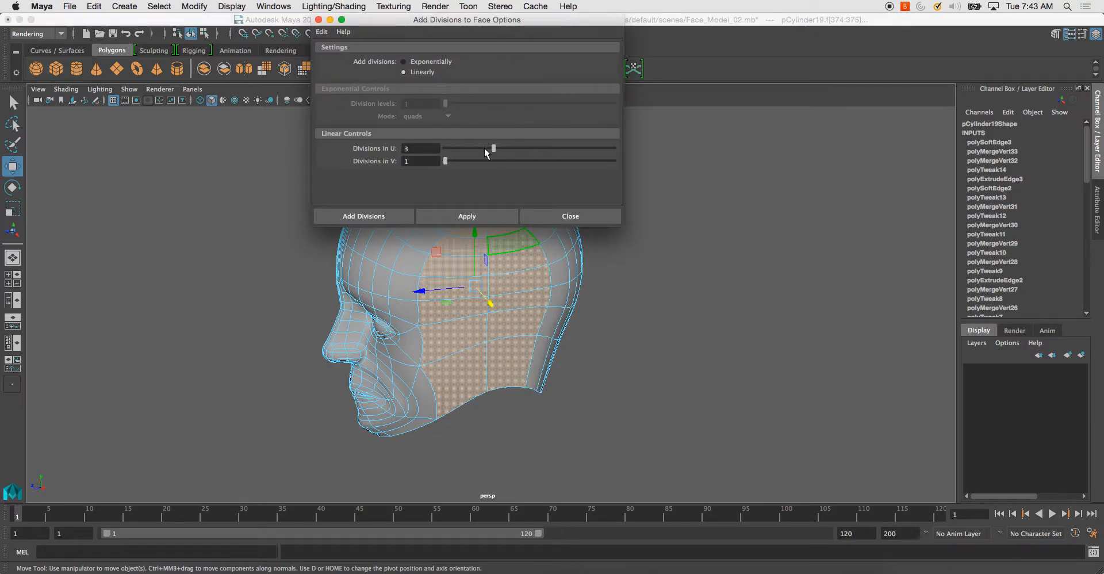
left_click(478, 214)
left_click_drag(476, 319, 483, 304, "alt")
key("super+z")
Divide the selected side faces linearly with 1 division in U and 2 in V.
mouse_move(461, 162)
left_mouse_down()
mouse_move(473, 160)
mouse_move(445, 149)
left_mouse_up()
left_click(460, 217)
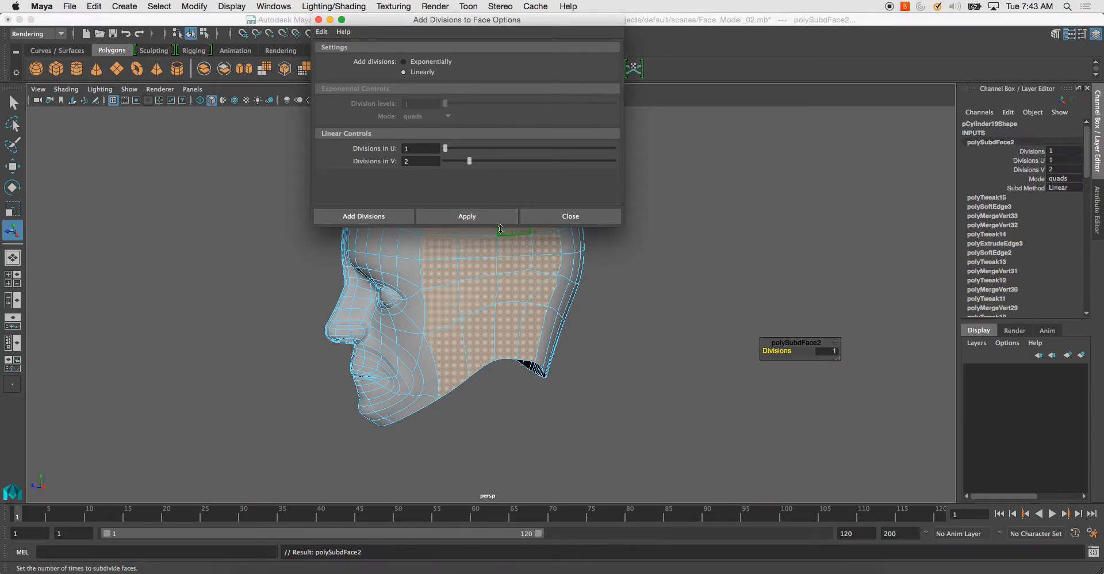
left_click(570, 216)
End the smooth preview, delete the slanted edge high on the cranium's right side and cut a replacement edge with Multi-Cut.
left_click_drag(506, 246, 699, 259, "alt")
right_click_drag(483, 194, 566, 171)
key("1")
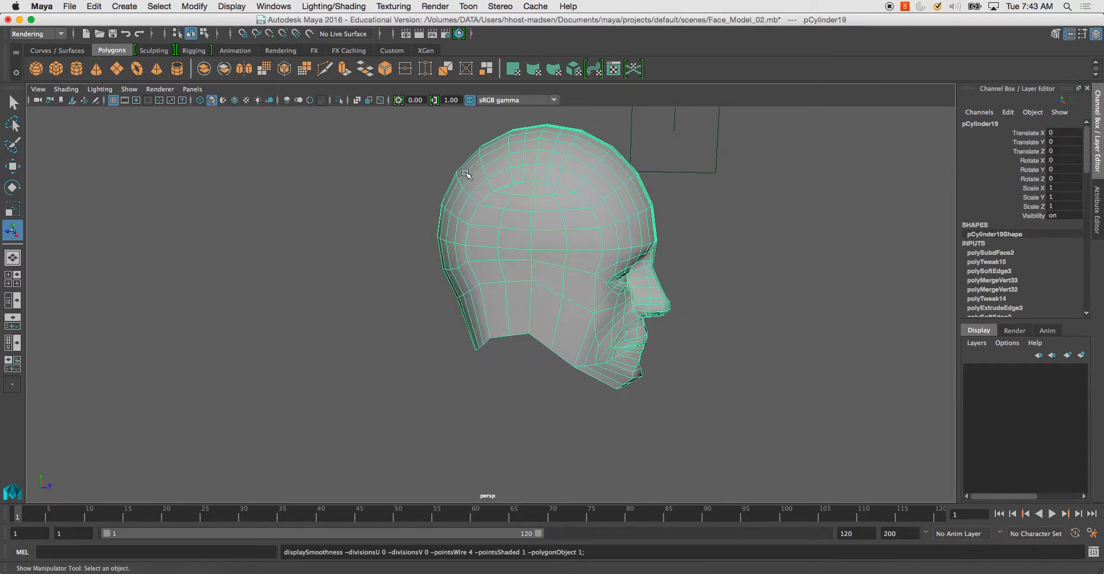
right_click_drag(431, 165, 512, 216, "alt")
middle_click_drag(512, 216, 505, 302, "alt")
right_click_drag(498, 229, 497, 199)
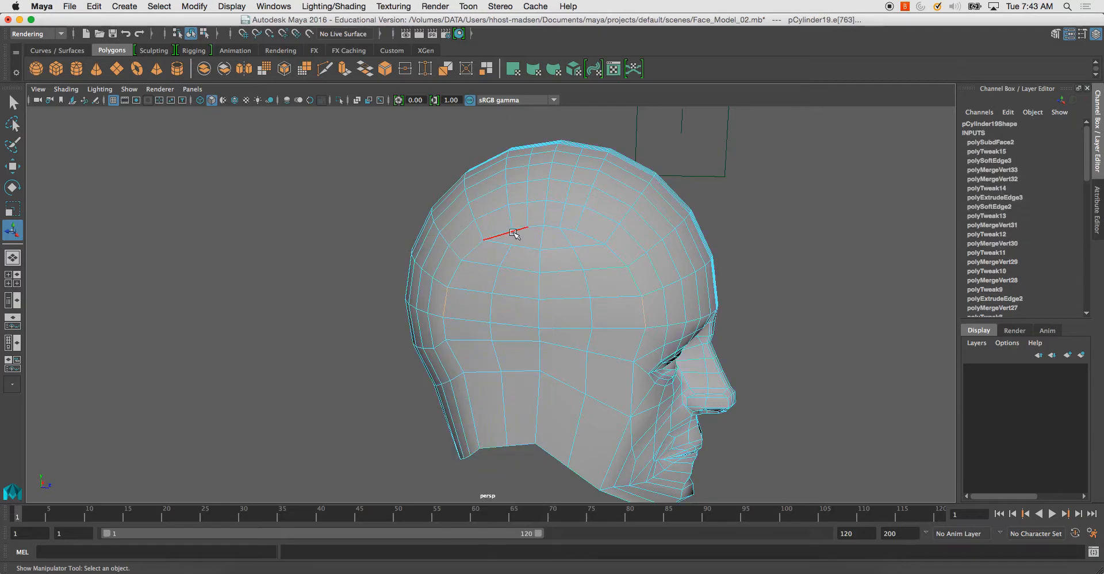
key("Delete")
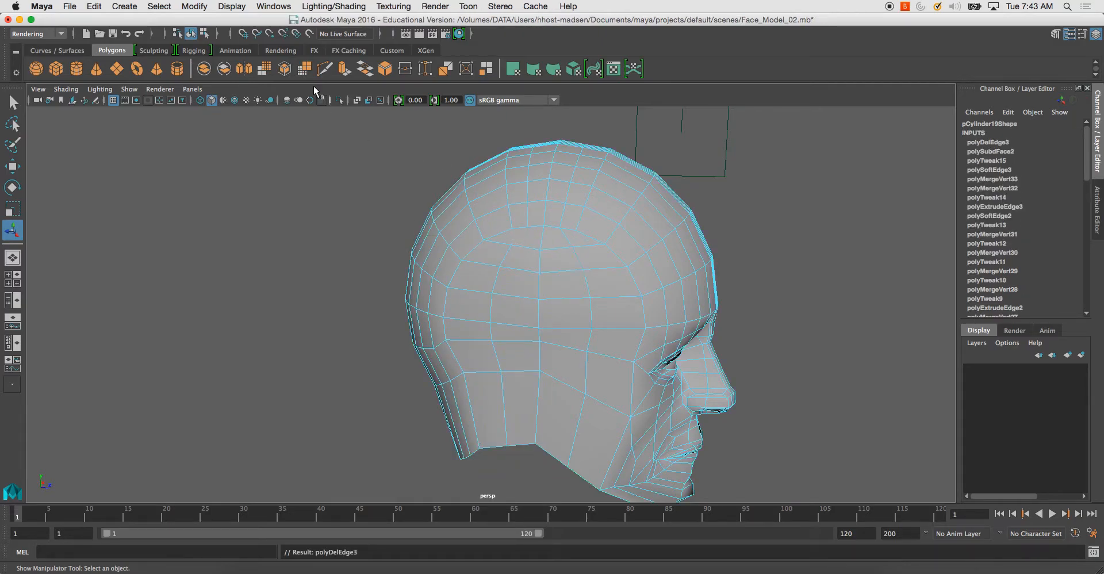
left_click(324, 69)
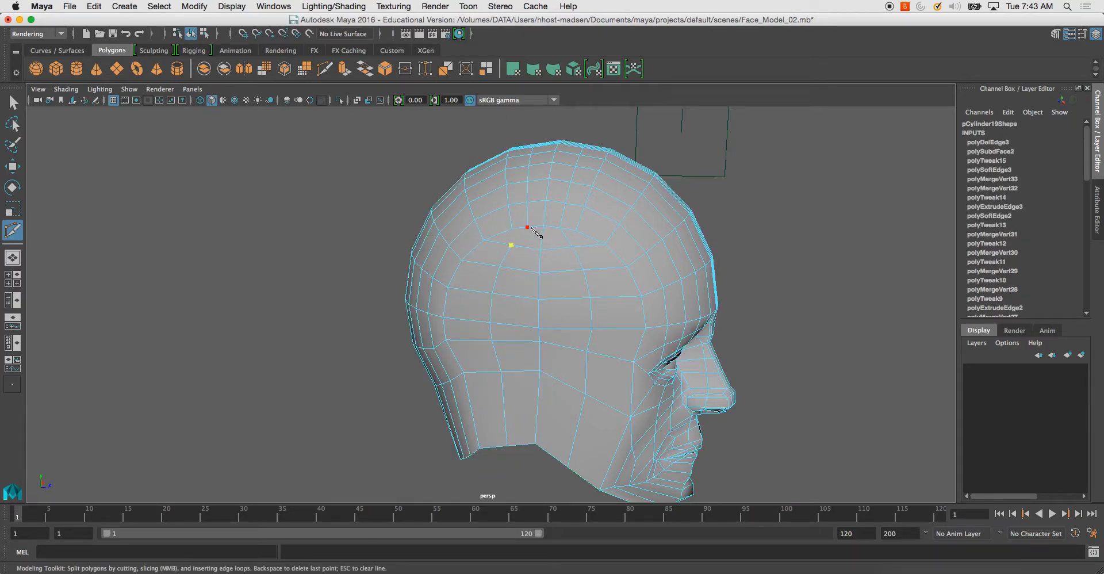
key("Return")
Delete the diagonal edge at the lower rear of the cranium on the character's left side.
left_click_drag(671, 310, 503, 343, "alt")
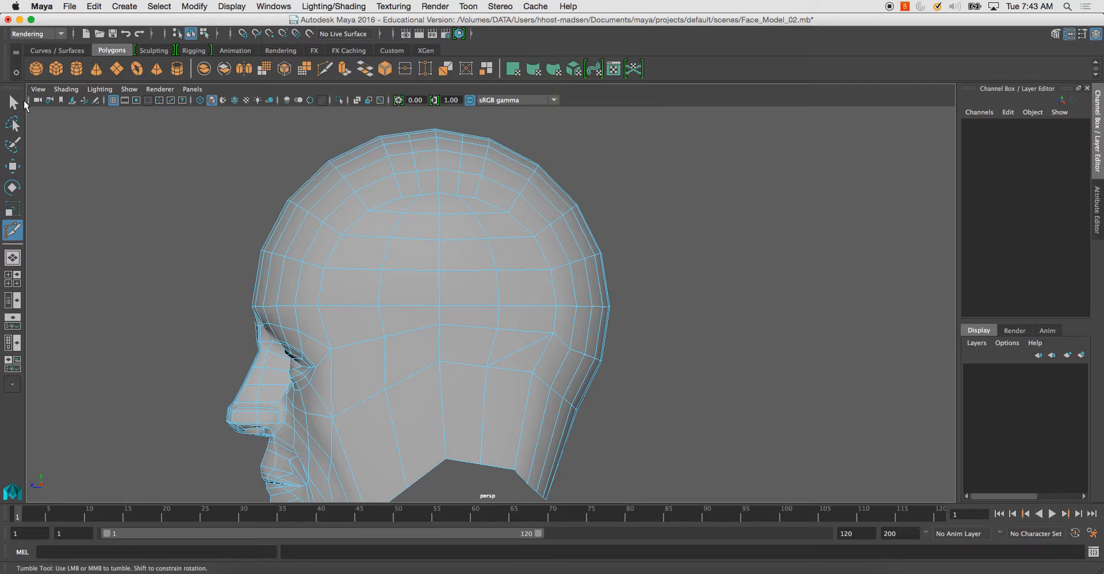
left_click(14, 102)
left_click(518, 361)
key("Delete")
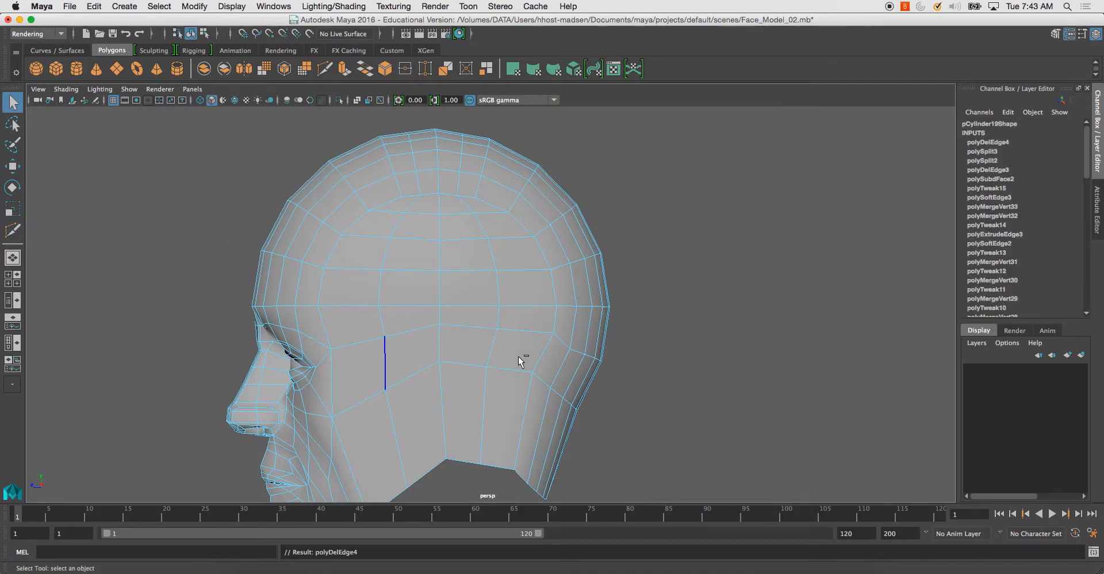
Pick face rows on the side of the head and jaw to check how they line up with the ear in the side photo.
left_click_drag(439, 352, 471, 279, "alt")
right_click_drag(470, 275, 464, 296)
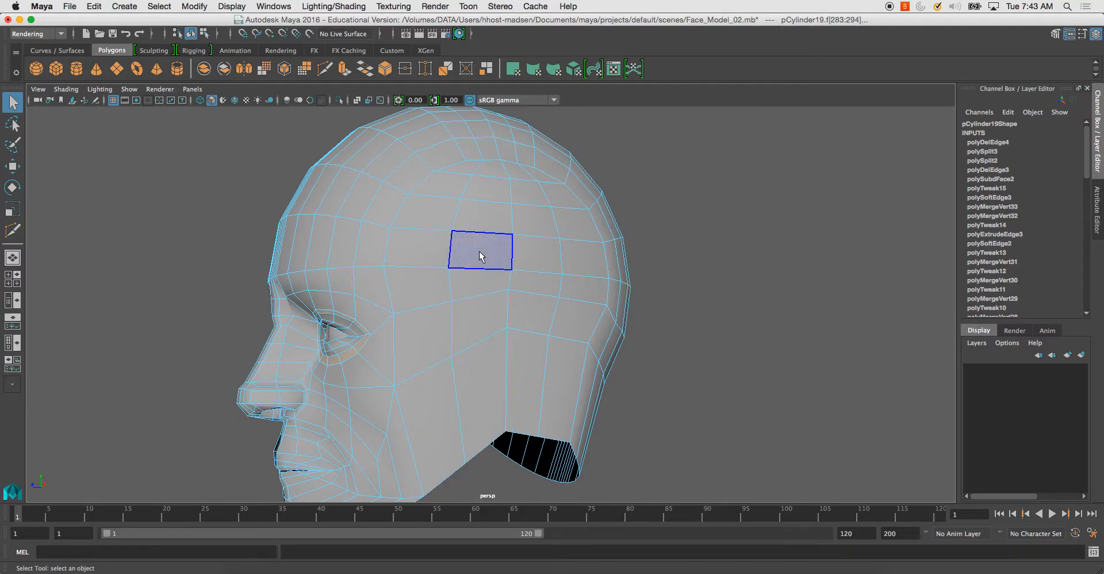
key("space")
key("space")
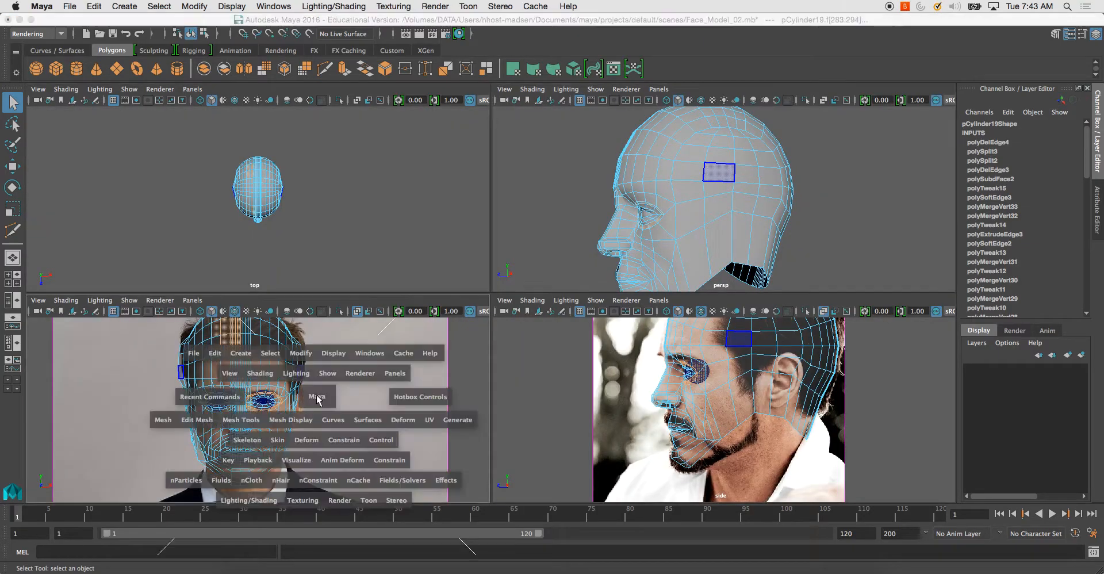
key("space")
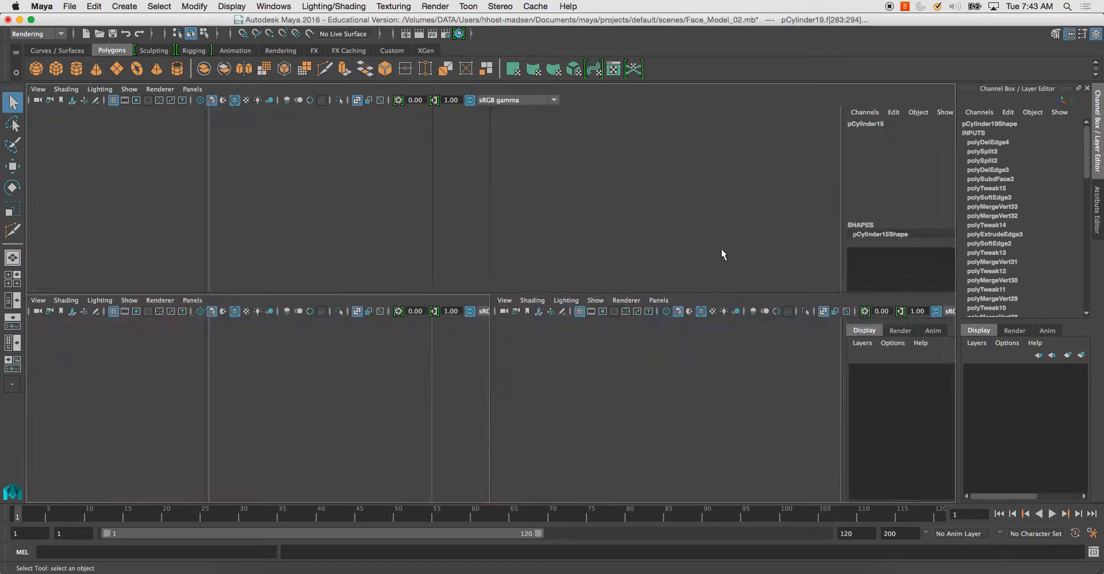
left_click_drag(721, 182, 716, 183, "alt")
left_click(716, 183)
left_click(738, 186, "shift")
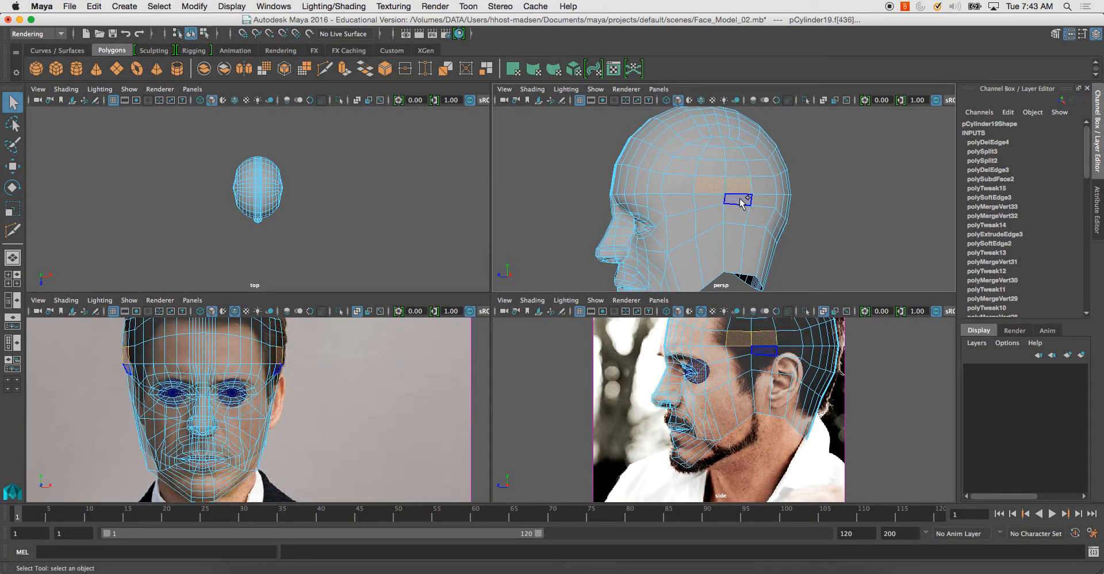
left_click(755, 257)
double_click(735, 252, "shift")
left_click_drag(735, 252, 696, 200, "alt")
scroll(747, 221, "up", 3)
scroll(684, 202, "up", 5)
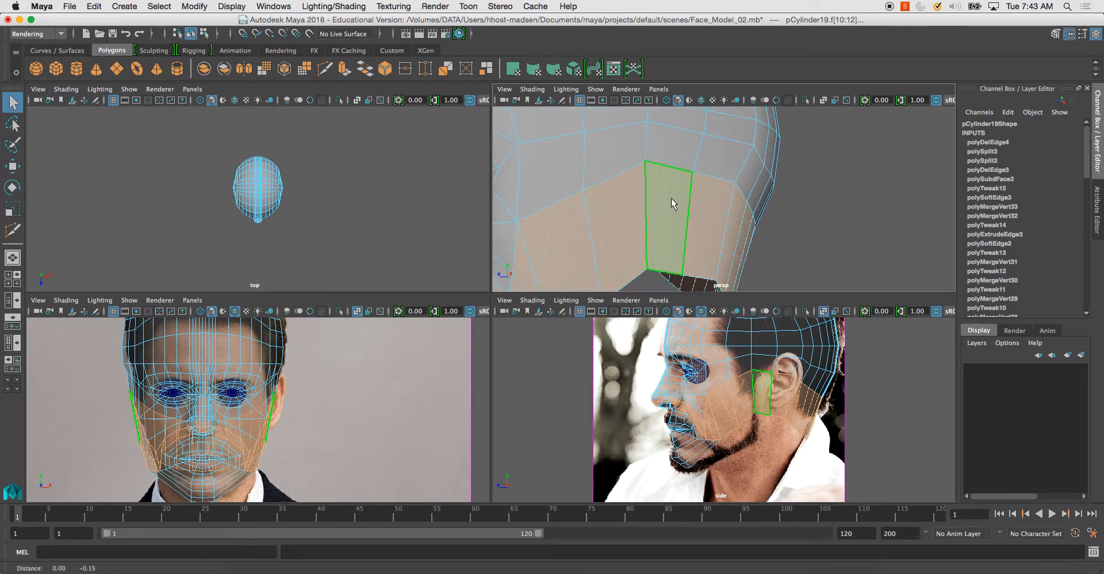
In the side view, move the rear jaw border vertex down and back onto the photo's jawline.
key("space")
middle_click_drag(689, 350, 687, 386, "alt")
right_click_drag(587, 303, 548, 290)
left_click(598, 367)
left_click_drag(544, 341, 559, 355)
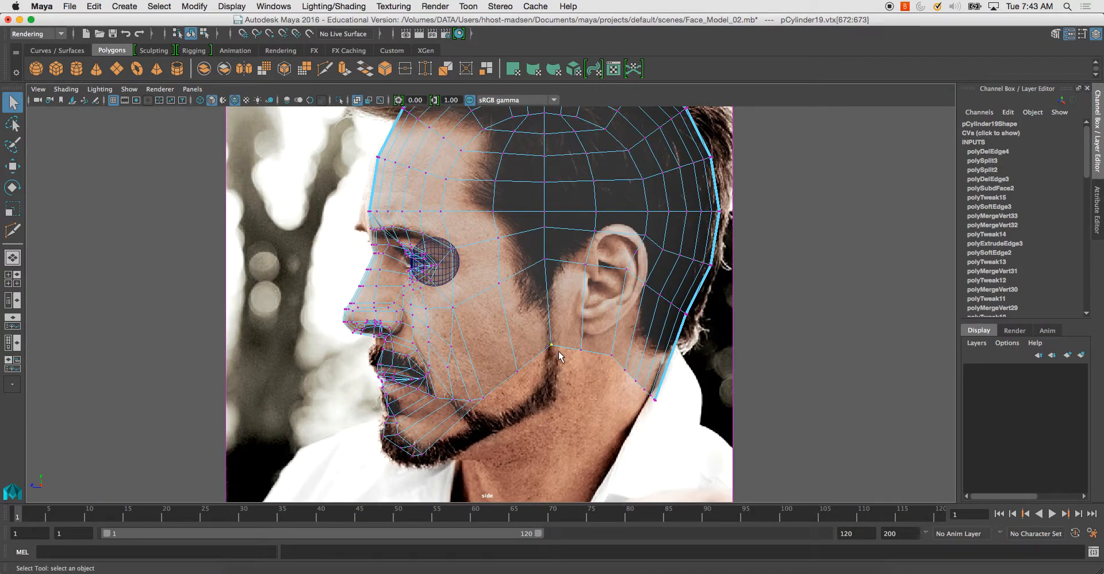
left_click(483, 396)
key("w")
left_click_drag(486, 400, 500, 429)
Move the cheek vertices down and back in the side view to even out the spacing above the jaw.
left_click(452, 307)
left_click_drag(454, 309, 461, 353)
left_click(449, 346)
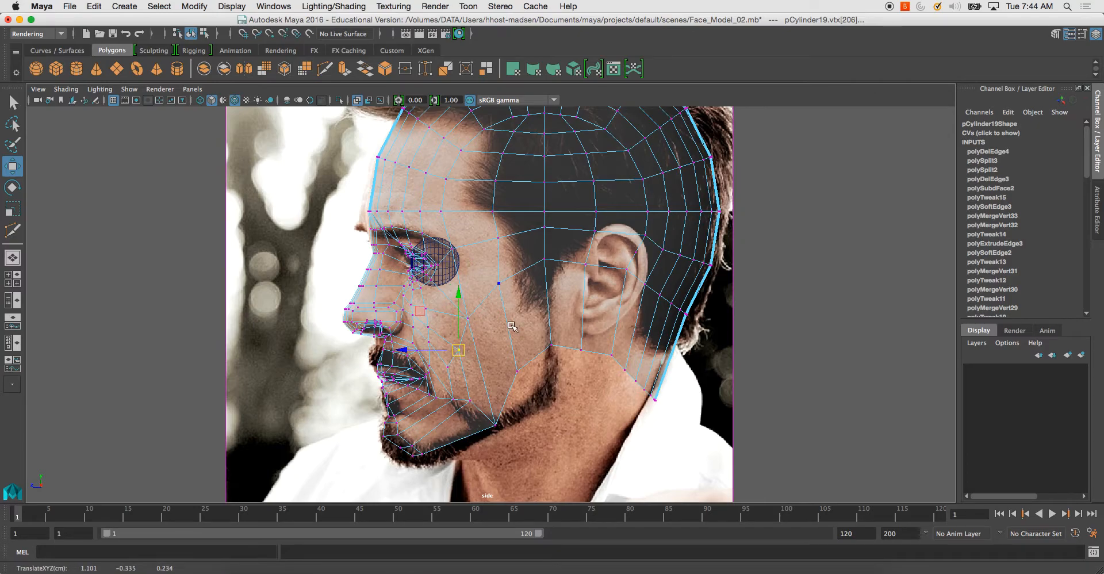
left_click(498, 283)
left_click_drag(499, 282, 507, 299)
Move the vertices near the ear so the mesh follows its front, top and back in the side photo.
left_click(543, 258)
left_click_drag(544, 259, 578, 284)
left_click(586, 264)
left_click(544, 227)
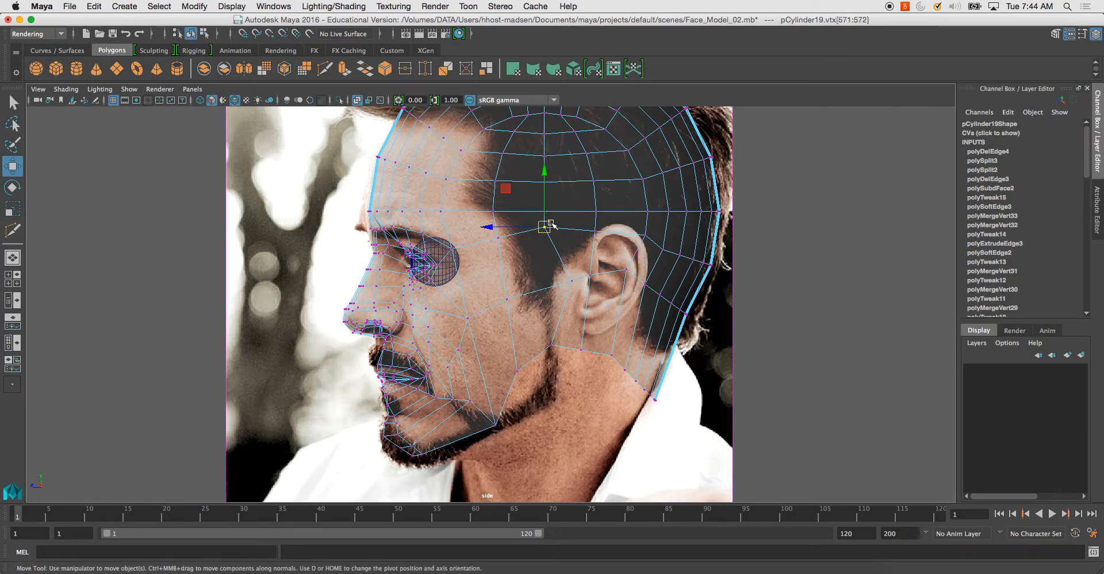
left_click_drag(551, 223, 636, 278)
left_click(602, 239)
left_click(632, 231)
left_click(626, 269)
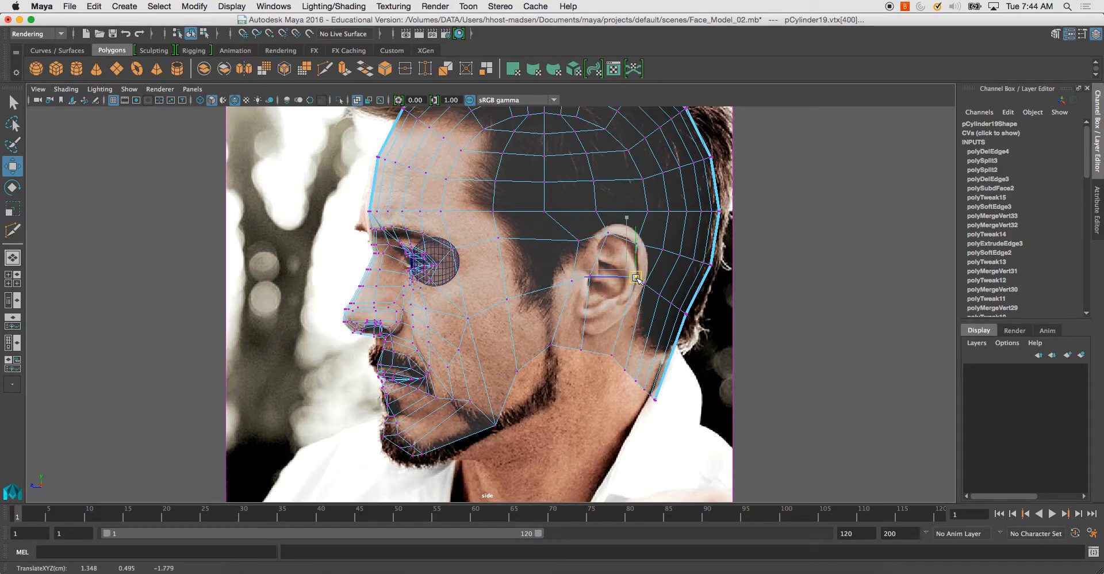
Move the lower border vertices beneath the ear up to frame the earlobe in the side photo.
left_click(612, 355)
left_click_drag(612, 354, 572, 318)
left_click(582, 351)
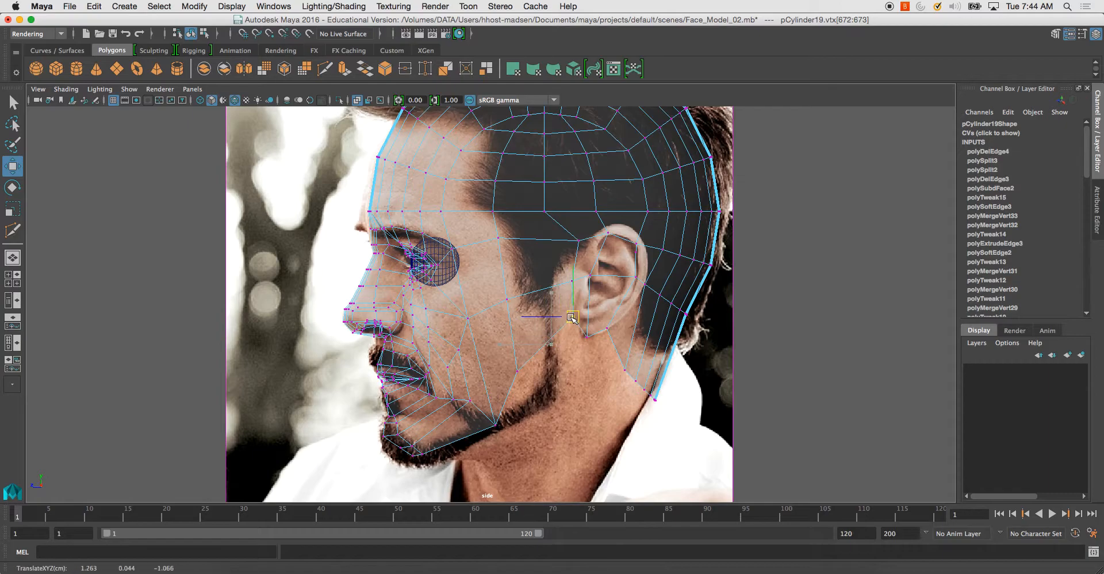
middle_click_drag(582, 332, 585, 317, "alt")
right_click_drag(586, 317, 604, 357, "alt")
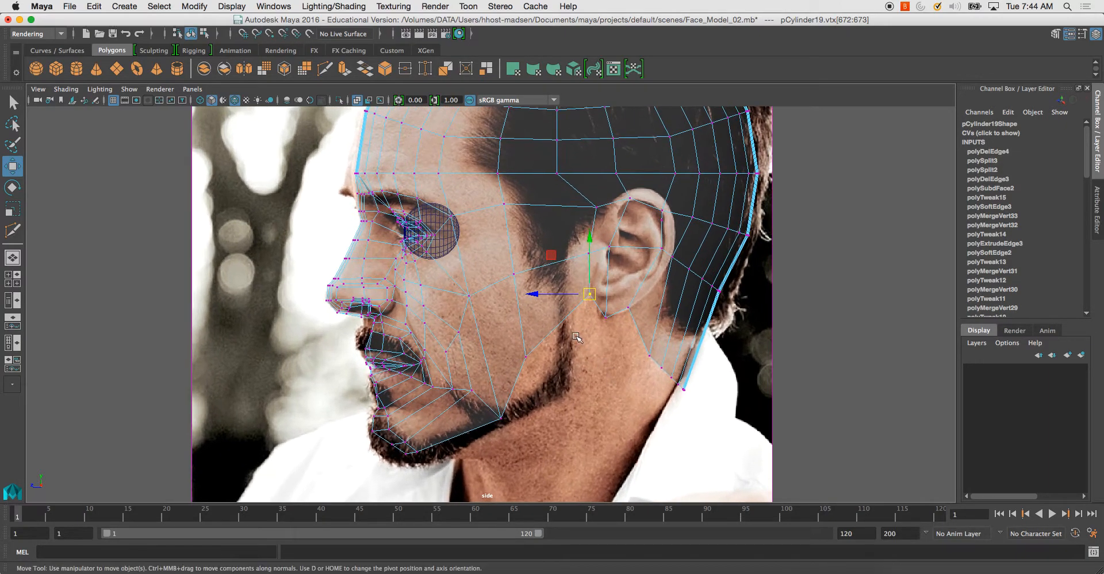
In the side view, move the open border vertex behind the cheek down and back onto the jaw corner in the photo.
middle_click_drag(589, 383, 554, 372, "alt")
right_click_drag(554, 372, 582, 348, "alt")
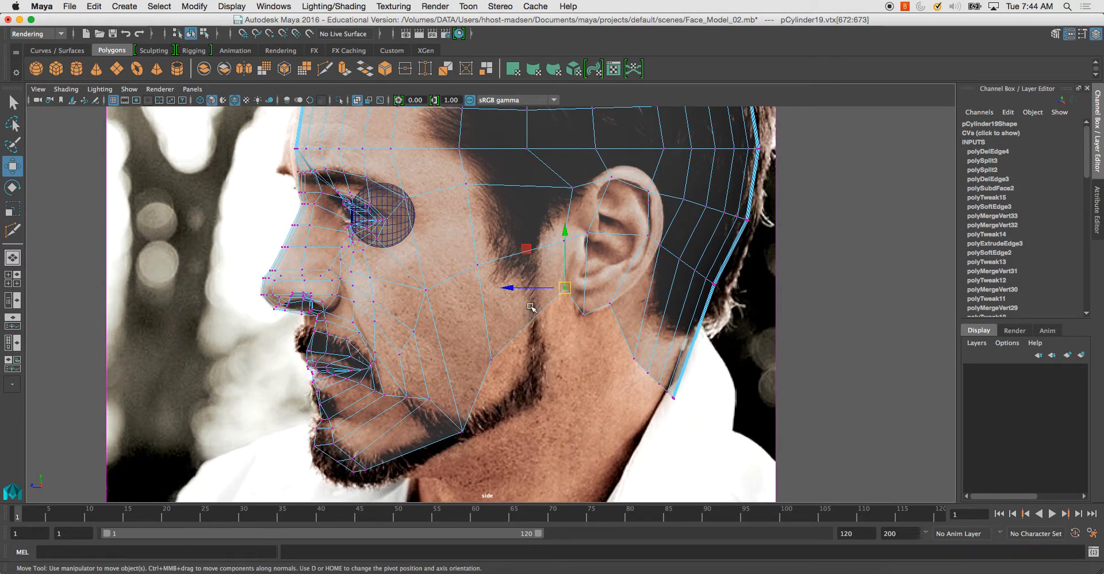
middle_click_drag(485, 400, 505, 332, "alt")
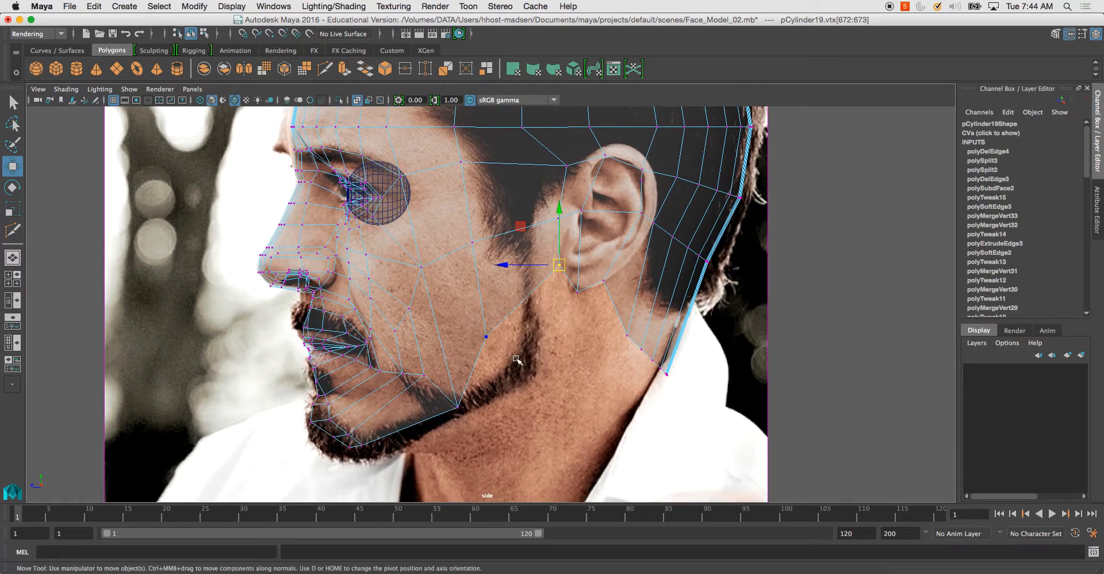
left_click(486, 336)
left_click_drag(486, 338, 538, 385)
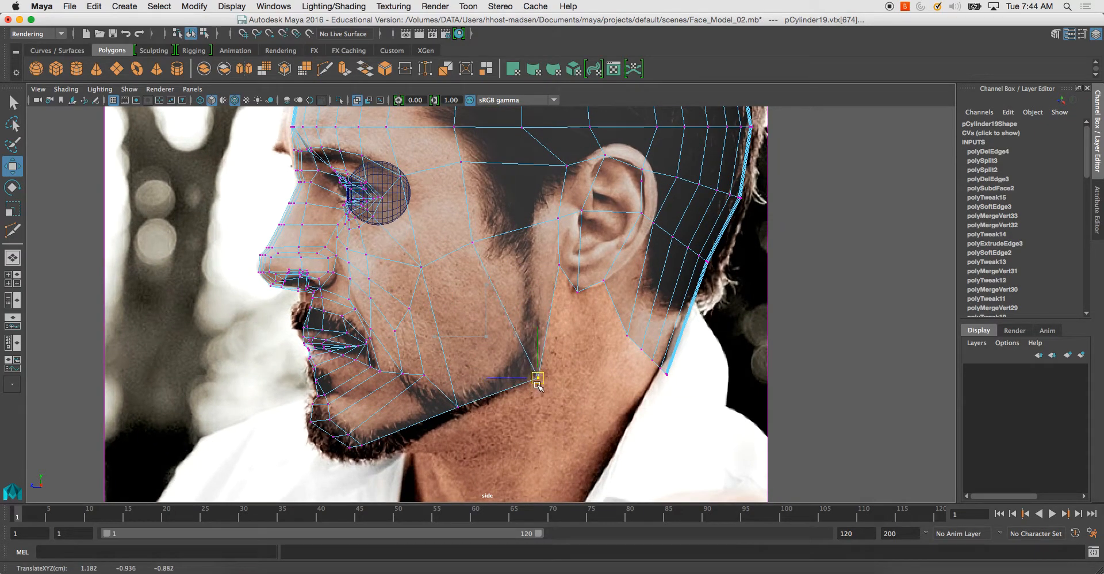
Try to bridge the open edge at the rear of the jaw to the border edge behind the ear with 5 divisions.
right_click_drag(538, 329, 527, 253)
left_click(630, 306)
key("super+z")
left_click(618, 306, "shift")
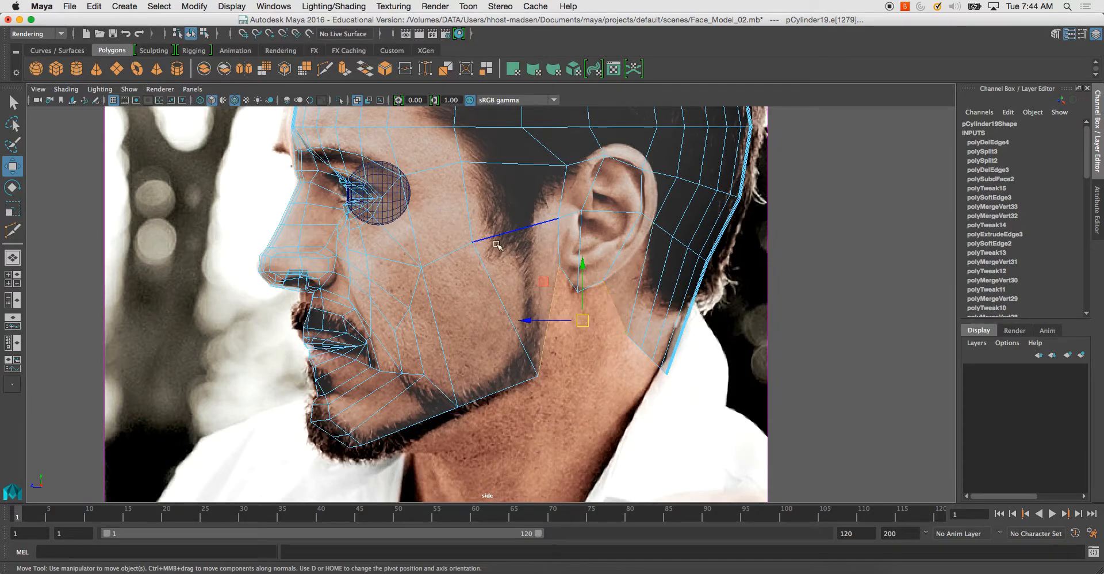
left_click(382, 70)
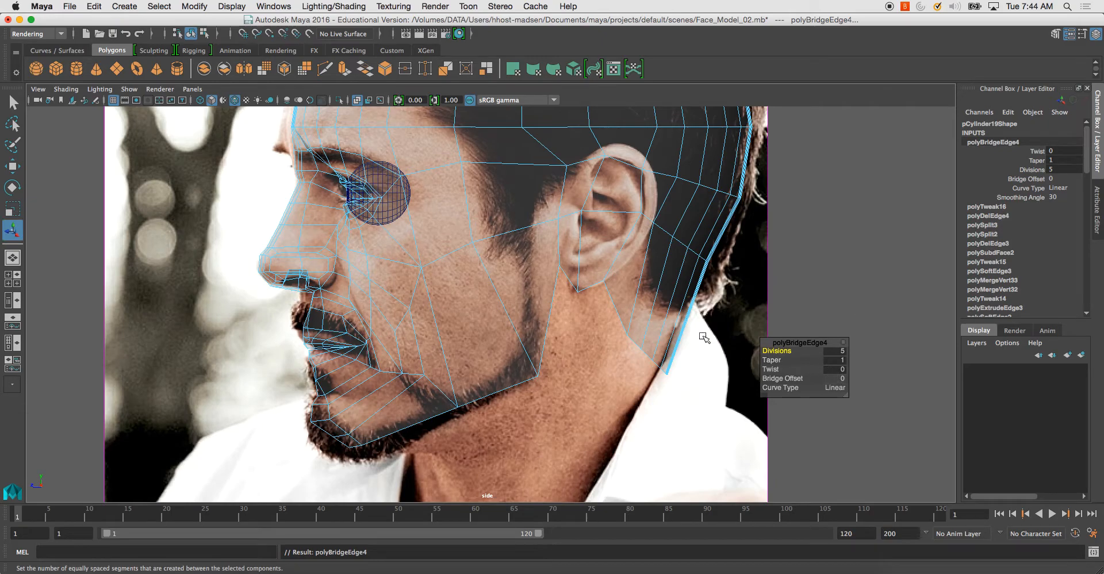
middle_click_drag(597, 329, 599, 321, "alt")
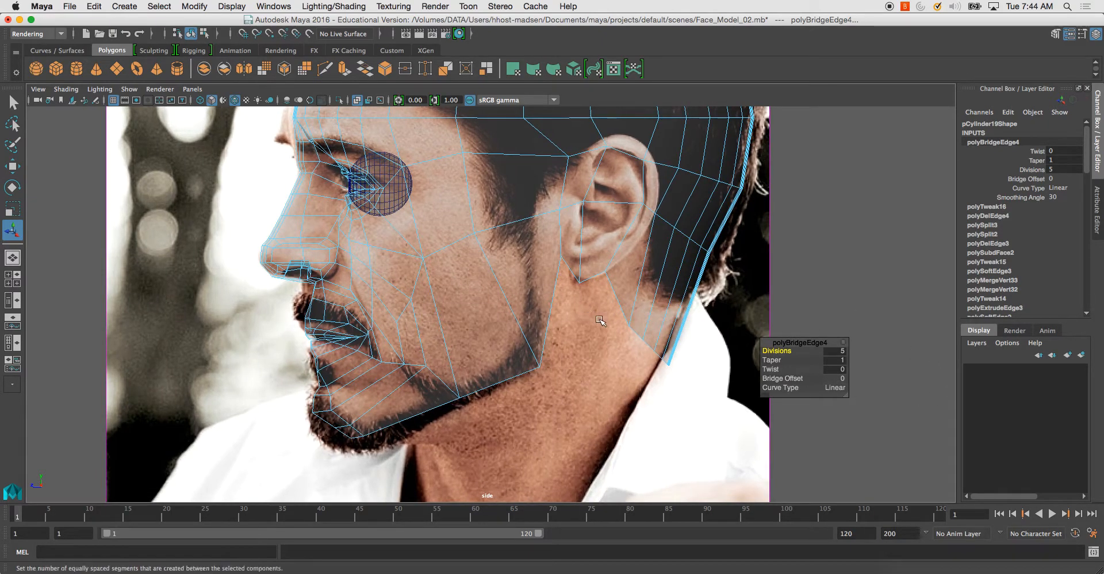
key("super+z")
key("super+z")
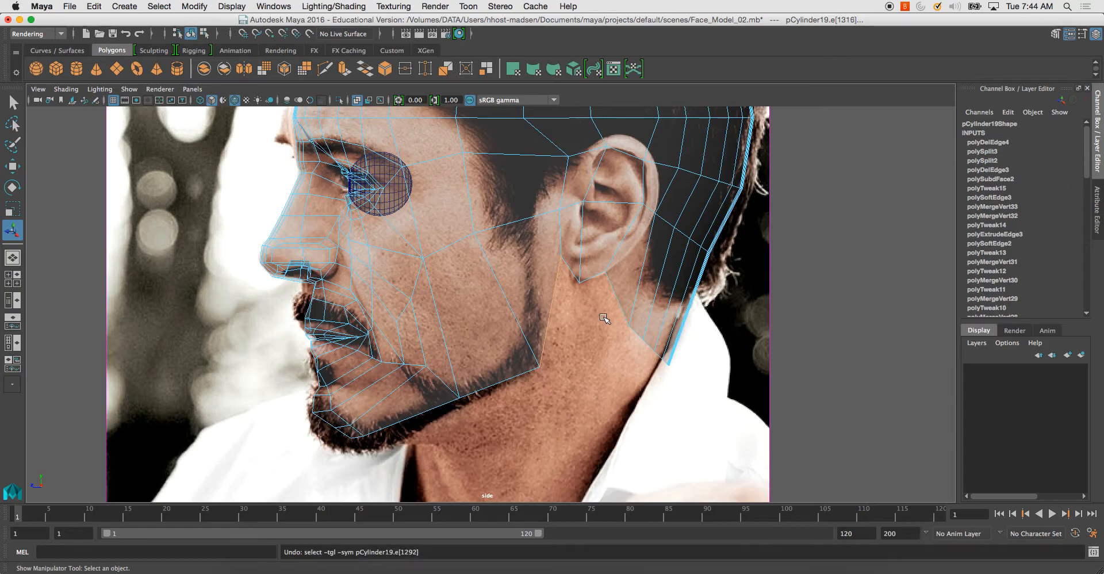
In the perspective view, select the open edge running from the ear to the jaw corner to add divisions to it.
key("space")
left_click_drag(673, 265, 509, 238, "alt")
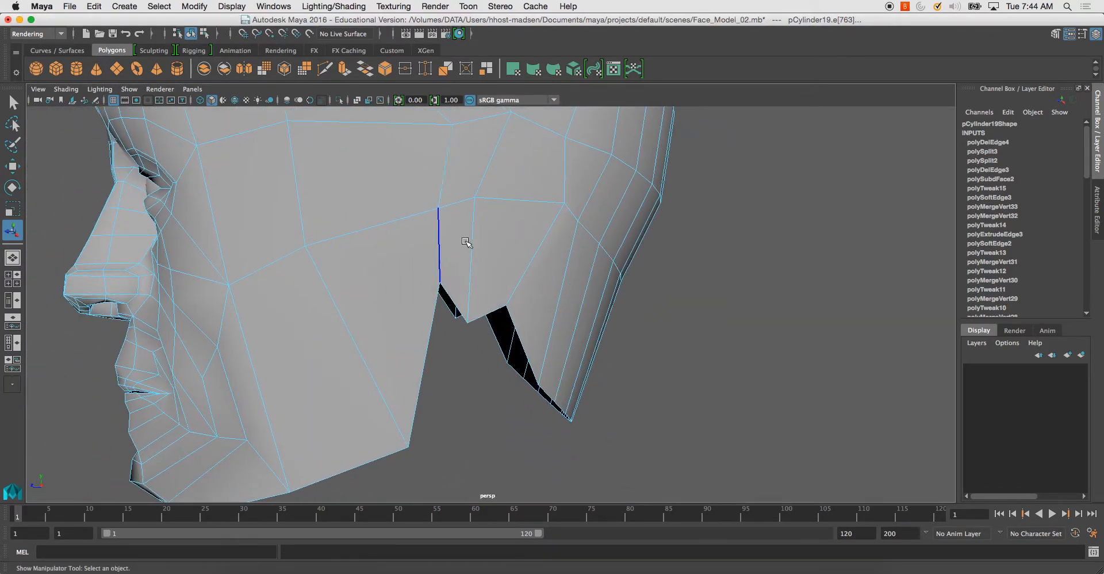
left_click(16, 105)
right_click_drag(439, 246, 432, 138, "ctrl+shift")
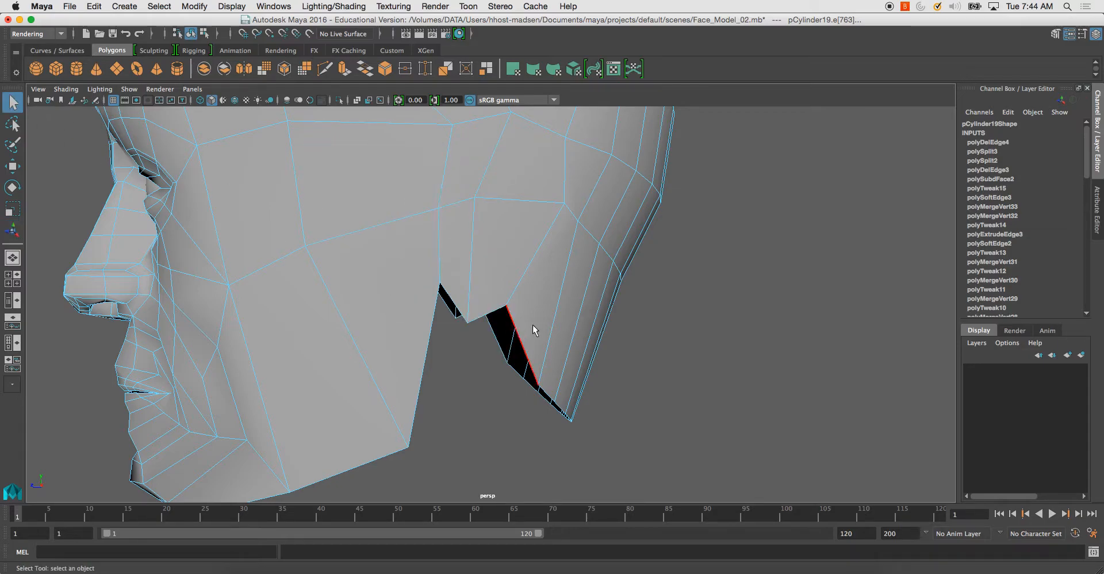
left_click(427, 343)
right_click(417, 339, "shift")
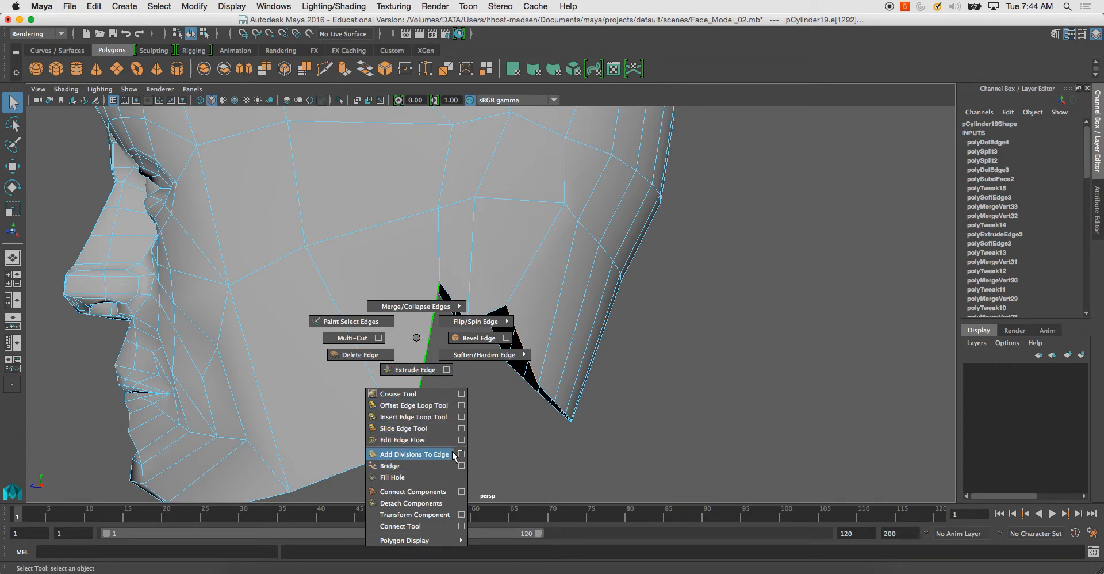
left_click(415, 370)
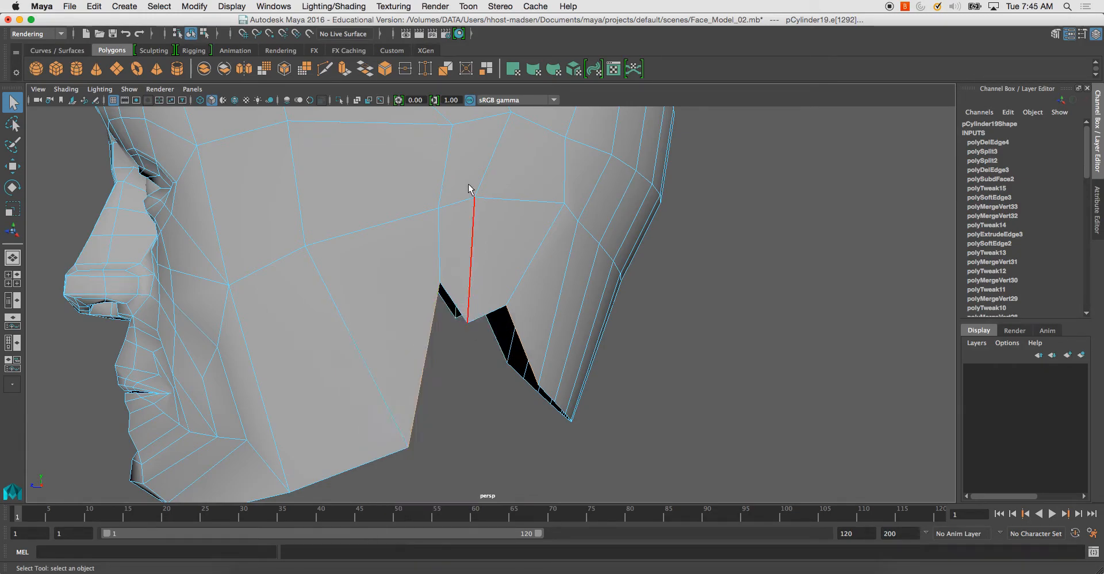
Bridge the selected border edges across the lower gap behind the jaw with 1 division.
left_click(365, 69)
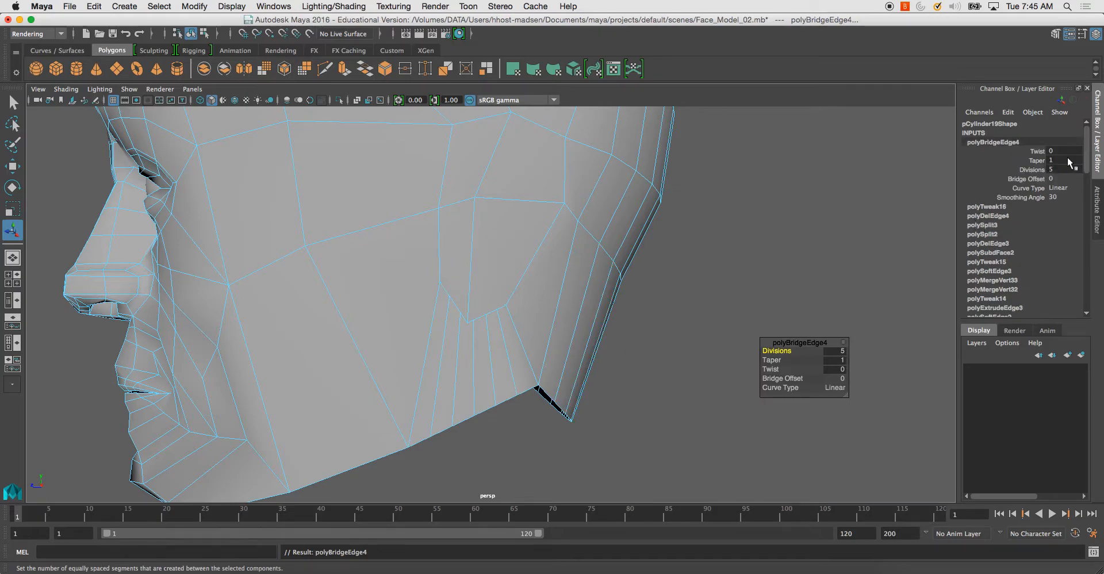
key("Return")
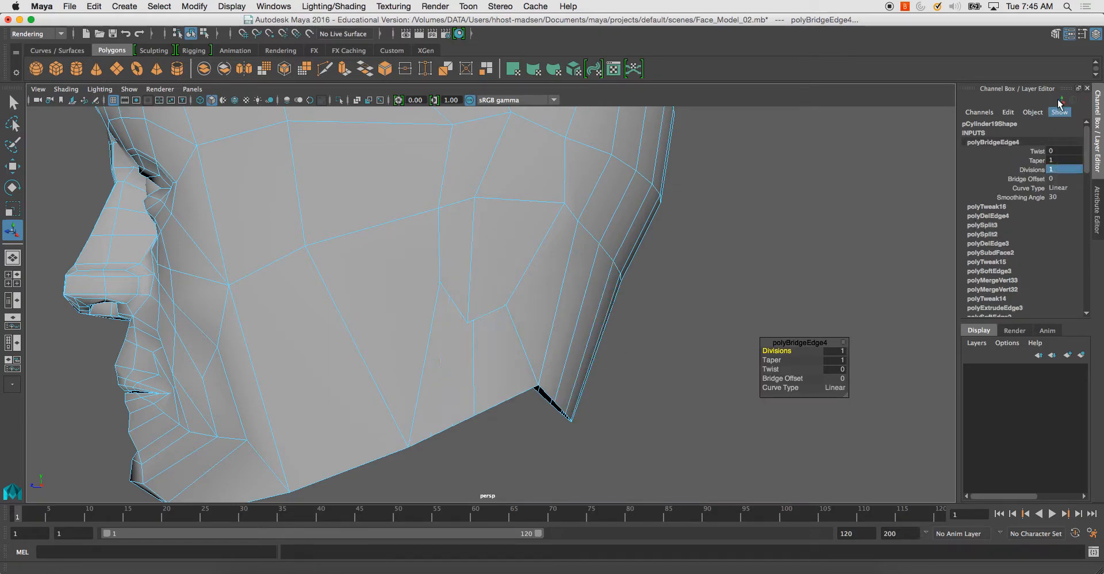
Merge the new bridge's upper middle vertex with the overlapping mesh corner below the ear area.
left_click_drag(702, 204, 516, 195, "alt")
right_click_drag(516, 194, 468, 192)
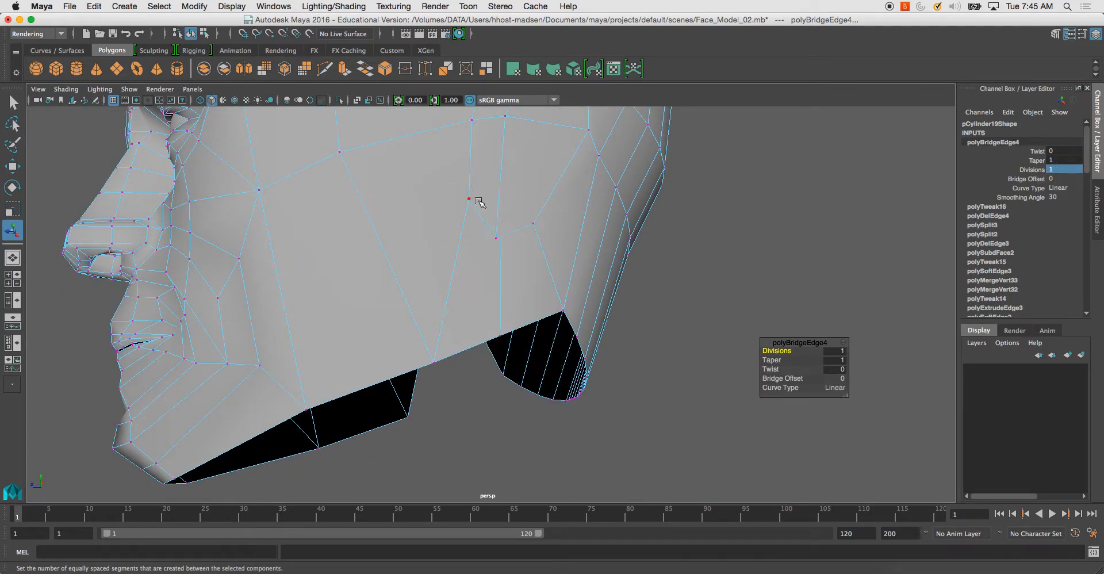
left_click(496, 237)
left_click_drag(501, 237, 654, 331, "alt")
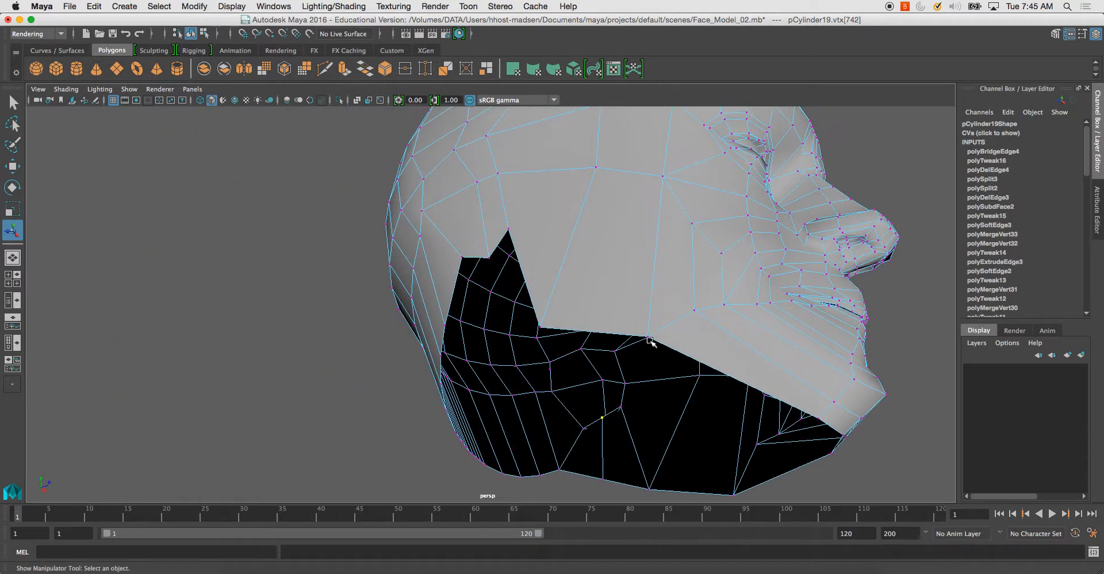
left_click(603, 413)
left_click_drag(608, 446, 498, 402, "alt")
right_click(446, 327, "shift")
right_click_drag(447, 328, 440, 234, "shift")
left_click_drag(440, 234, 510, 262, "alt")
Bridge the matching border edges of the gap on the other side of the head with 1 division.
right_click_drag(511, 262, 510, 231)
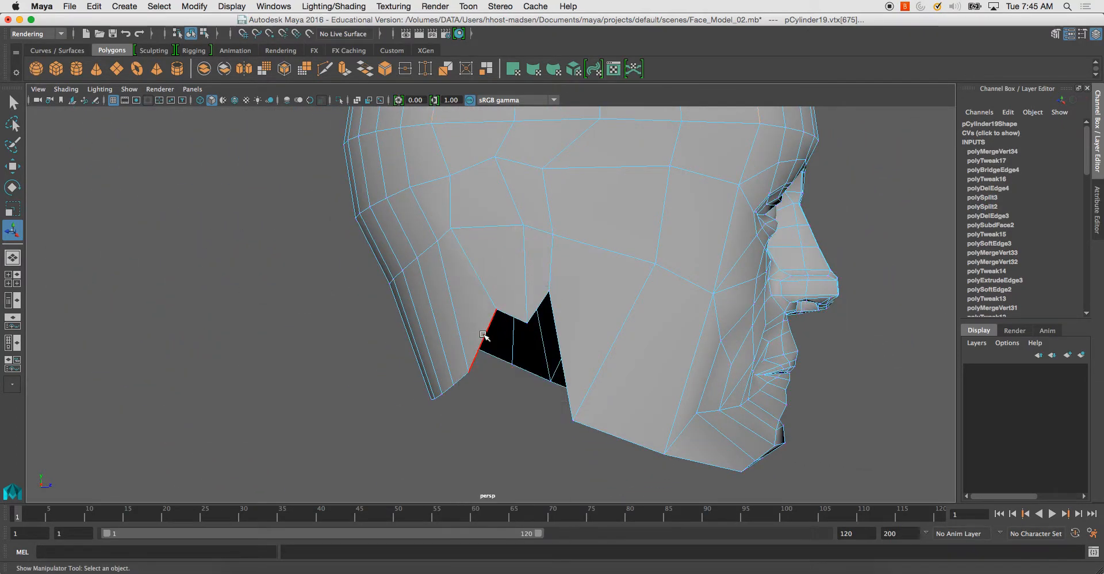
left_click(561, 343)
left_click(622, 327, "shift")
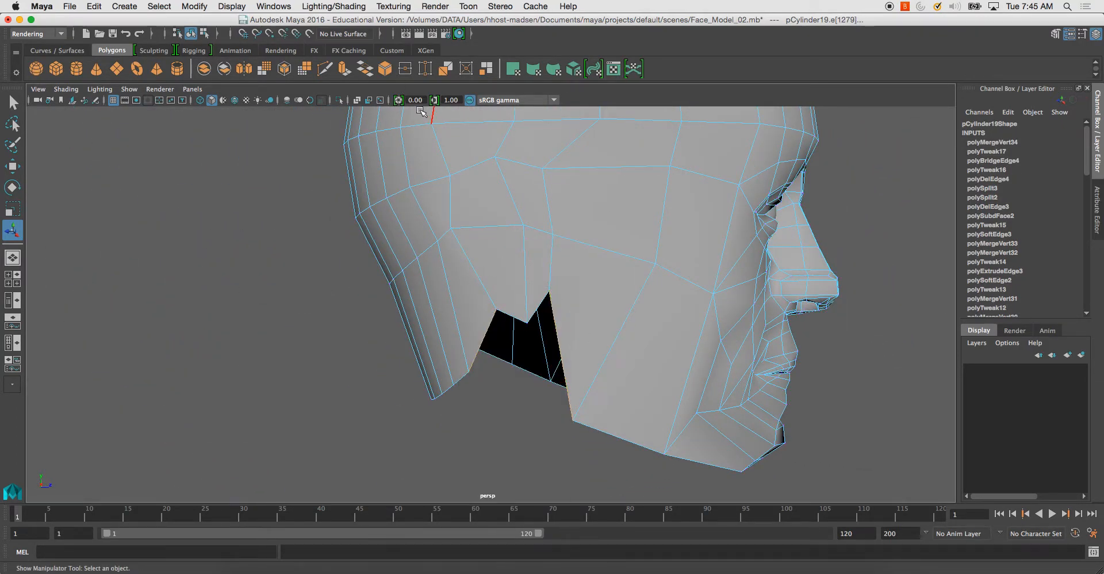
left_click(365, 69)
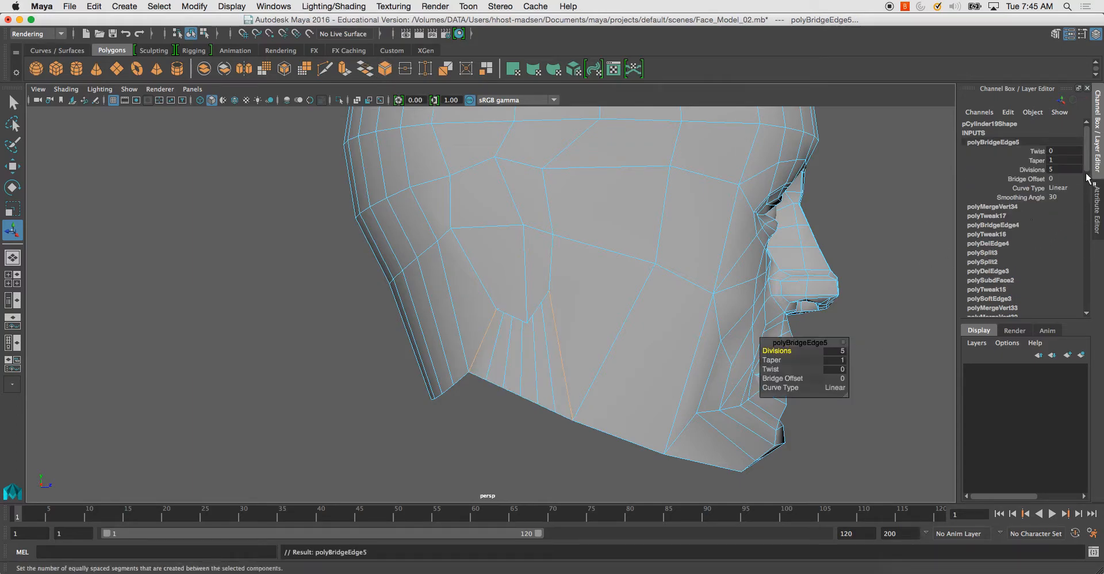
type("1")
key("Return")
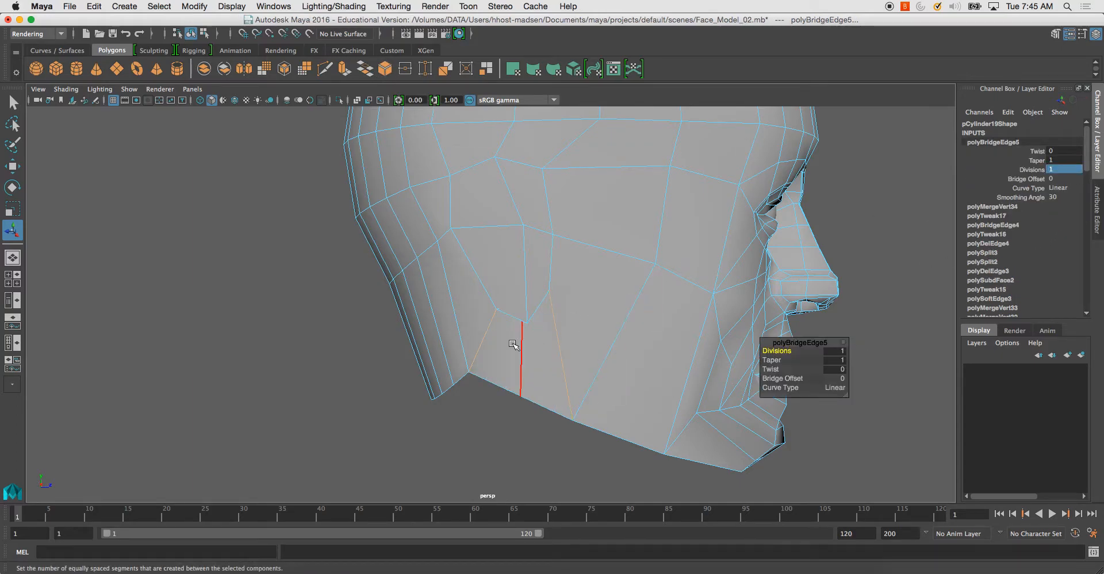
Merge the overlapping vertices at the upper middle of the second bridge.
right_click_drag(510, 304, 500, 303)
left_click_drag(517, 305, 604, 310, "alt")
left_click_drag(451, 367, 449, 363)
right_click_drag(443, 340, 446, 296)
Examine the polygon loops running around the side and back of the head.
mouse_move(446, 295)
left_mouse_down("alt")
mouse_move(412, 363)
mouse_move(461, 288)
left_mouse_up("alt")
right_click_drag(461, 288, 488, 289)
left_click_drag(488, 288, 397, 238, "alt")
left_click(580, 284)
right_click_drag(374, 219, 375, 249)
left_click(382, 253)
double_click(394, 308, "shift")
scroll(412, 254, "down", 2)
left_click_drag(413, 255, 522, 311, "alt")
left_click(404, 256)
double_click(404, 291, "shift")
Merge the remaining overlapping vertices around the bridged areas on both sides of the head.
right_click_drag(504, 299, 470, 281)
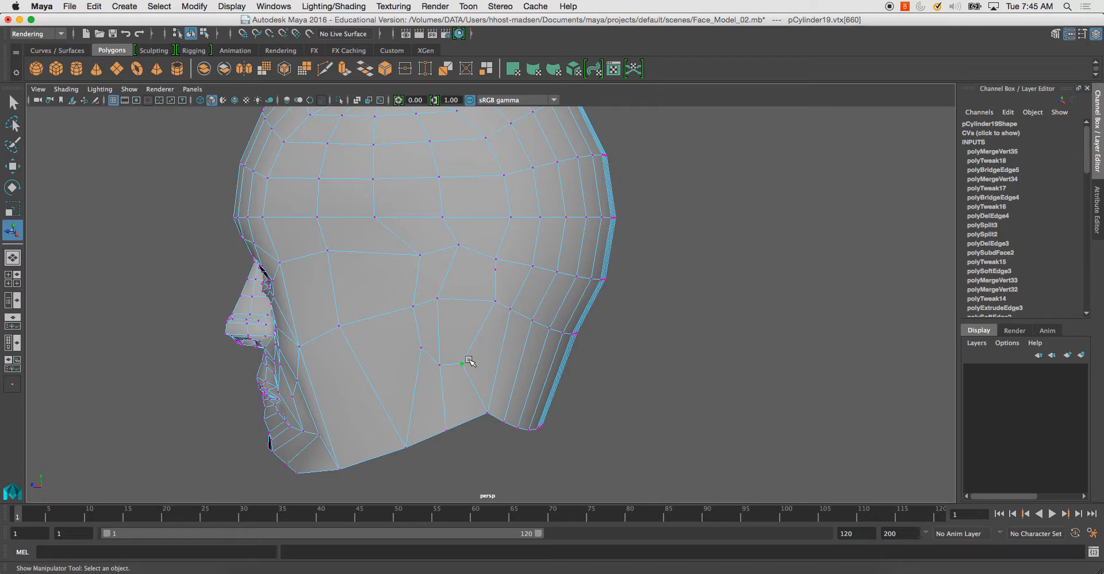
key("g")
left_click_drag(416, 354, 454, 385)
left_click_drag(521, 370, 496, 366, "alt")
key("g")
key("g")
key("g")
key("z")
key("w")
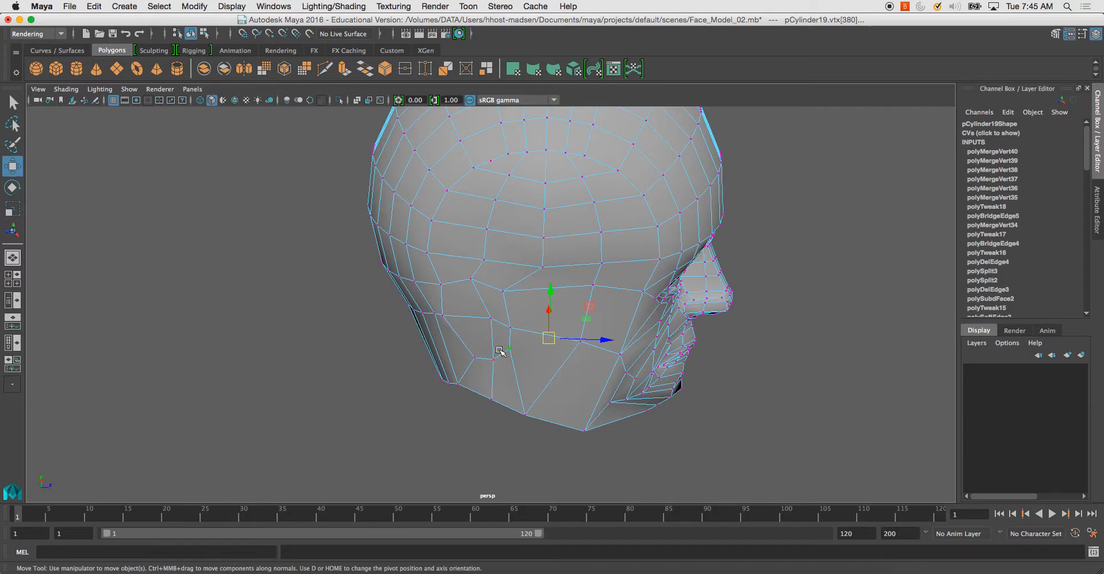
left_click(512, 361)
left_click(506, 348)
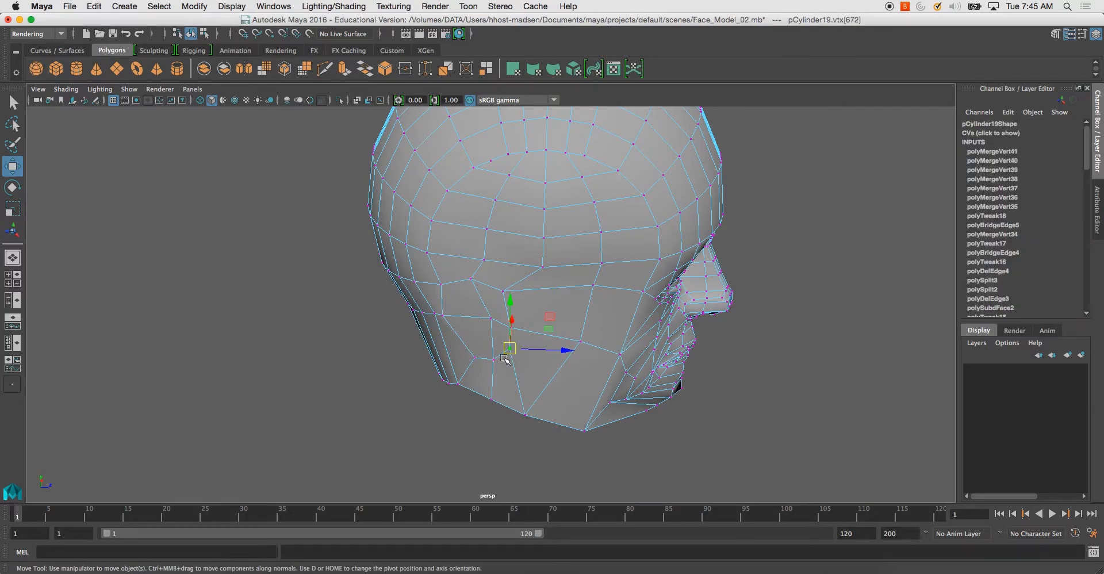
Return the head to object mode and delete its construction history.
left_click_drag(507, 360, 565, 339, "alt")
key("F8")
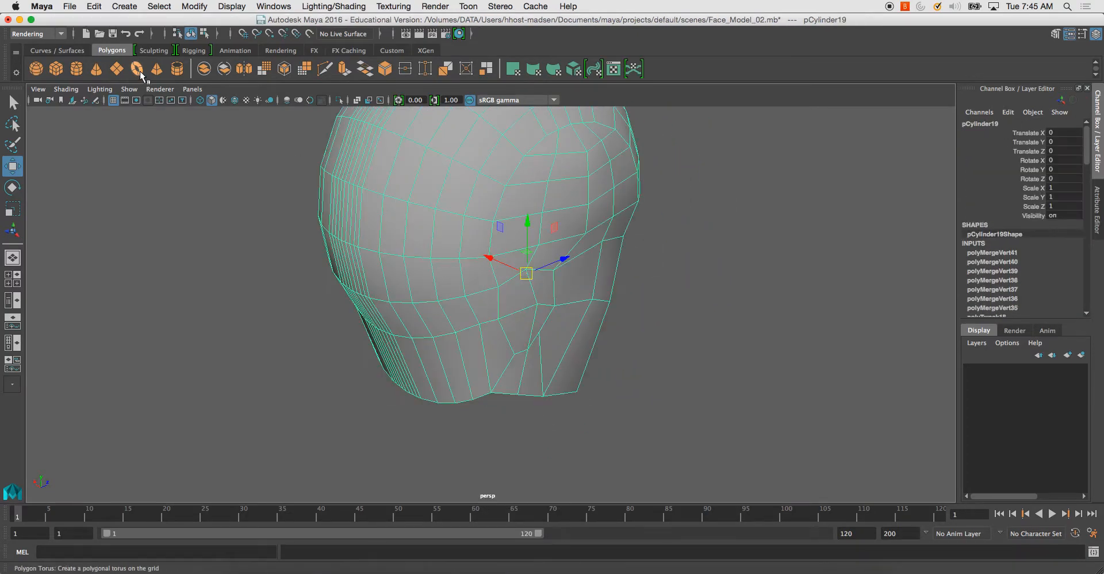
left_click(95, 6)
mouse_move(181, 152)
left_click(243, 159)
left_click_drag(368, 247, 428, 215, "alt")
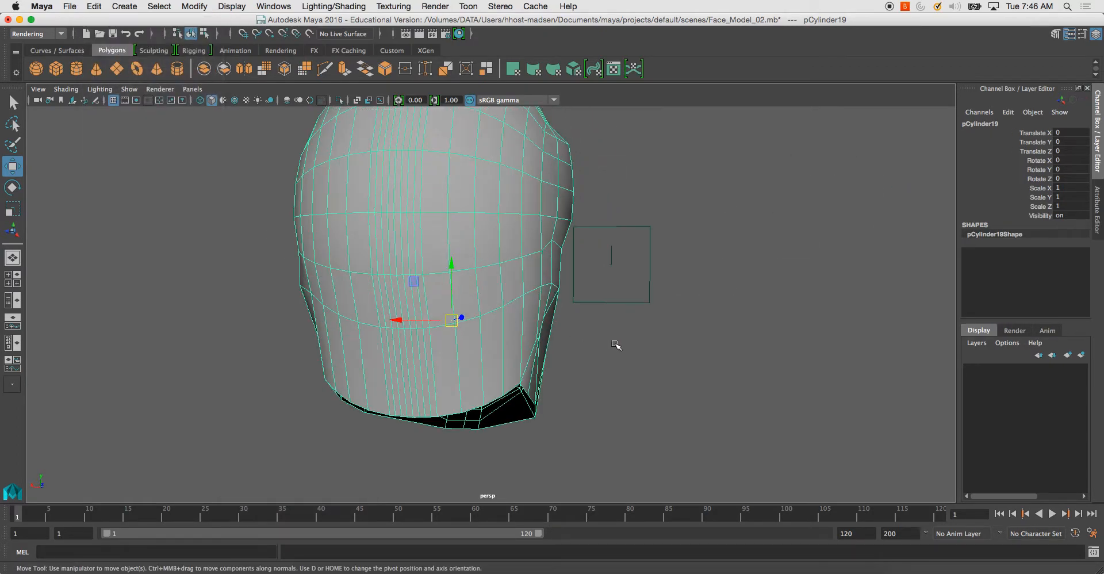
Examine the polygon faces around the head's temple, cheek and brow.
left_click(617, 345)
left_click_drag(617, 346, 774, 359, "alt")
left_click_drag(557, 307, 567, 286, "alt")
left_click(563, 247)
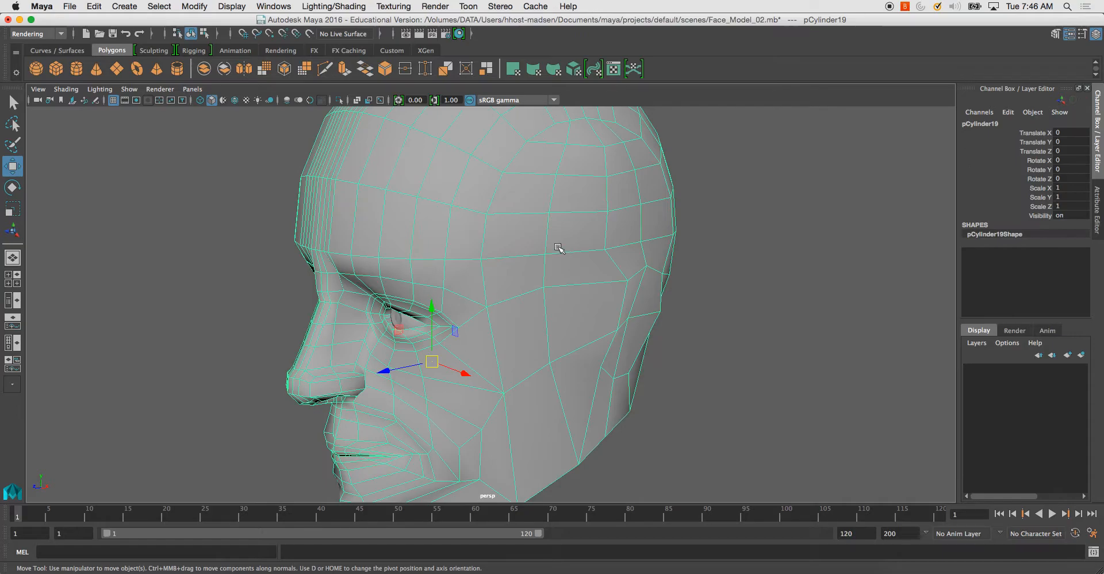
right_click_drag(556, 248, 552, 196)
right_click_drag(603, 236, 602, 266)
left_click_drag(605, 277, 369, 275, "alt")
left_click(498, 270)
left_click(490, 277)
left_click_drag(589, 281, 394, 273, "alt")
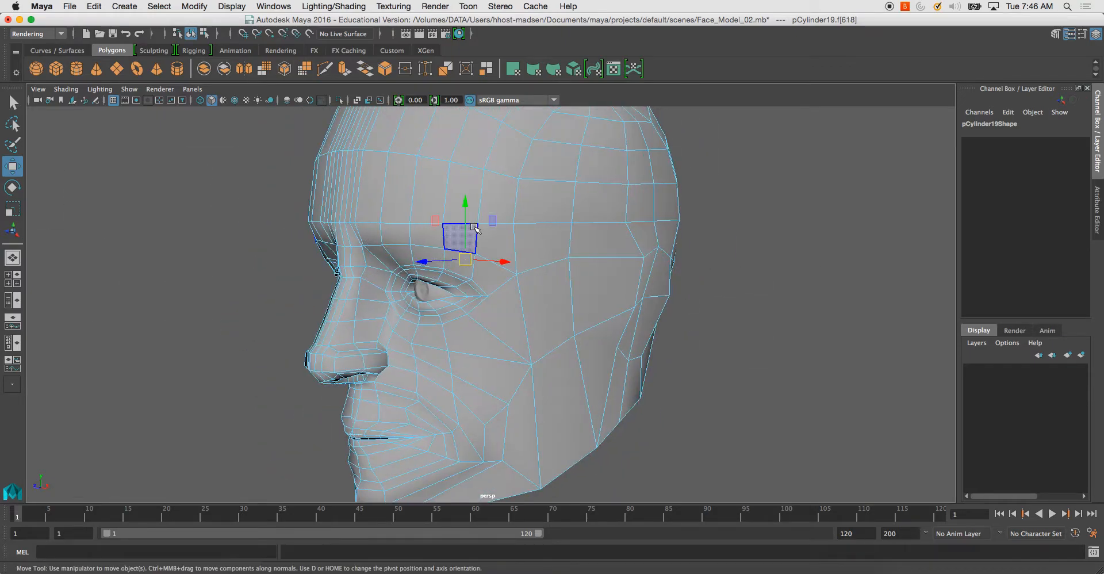
right_click_drag(473, 237, 509, 212)
left_click_drag(435, 260, 529, 267, "alt")
In the front view, pull the jaw corner vertices inward with soft selection to follow the reference face.
key("space")
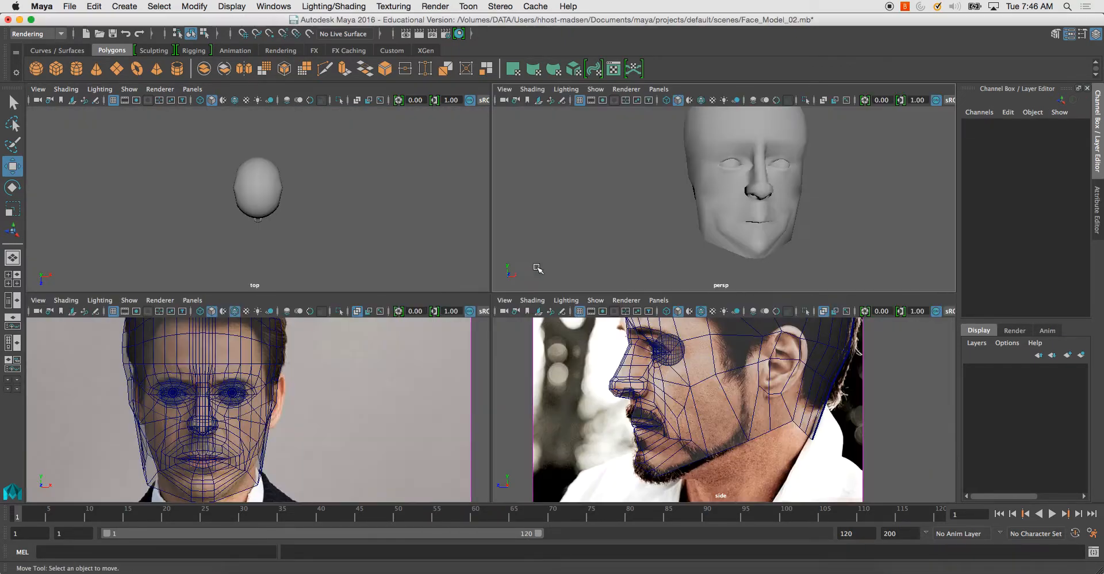
key("space")
scroll(460, 334, "up", 1)
left_click(524, 382)
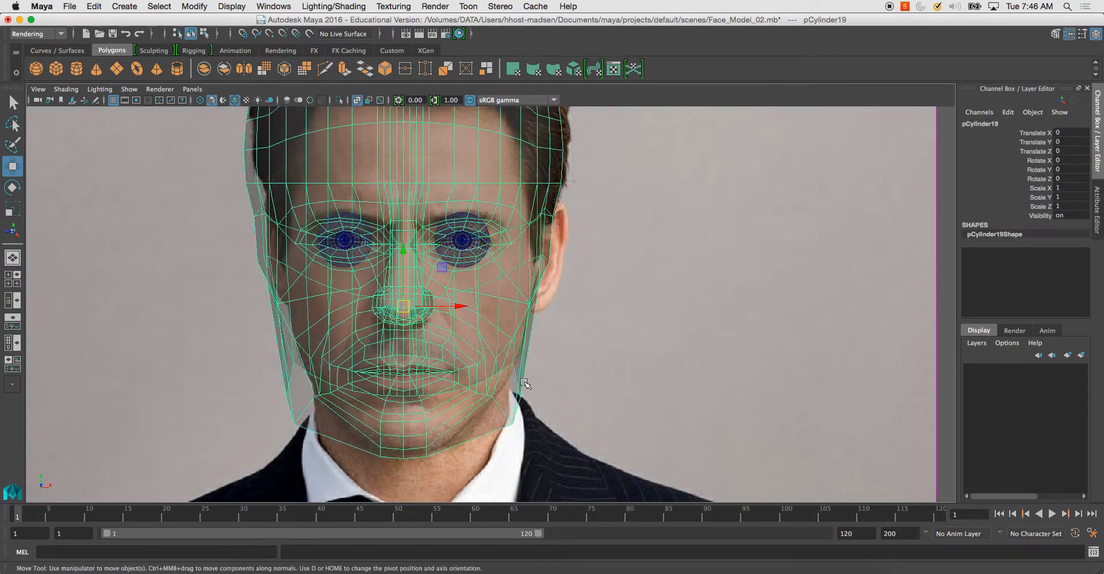
right_click_drag(518, 313, 480, 313)
left_click_drag(527, 436, 499, 412)
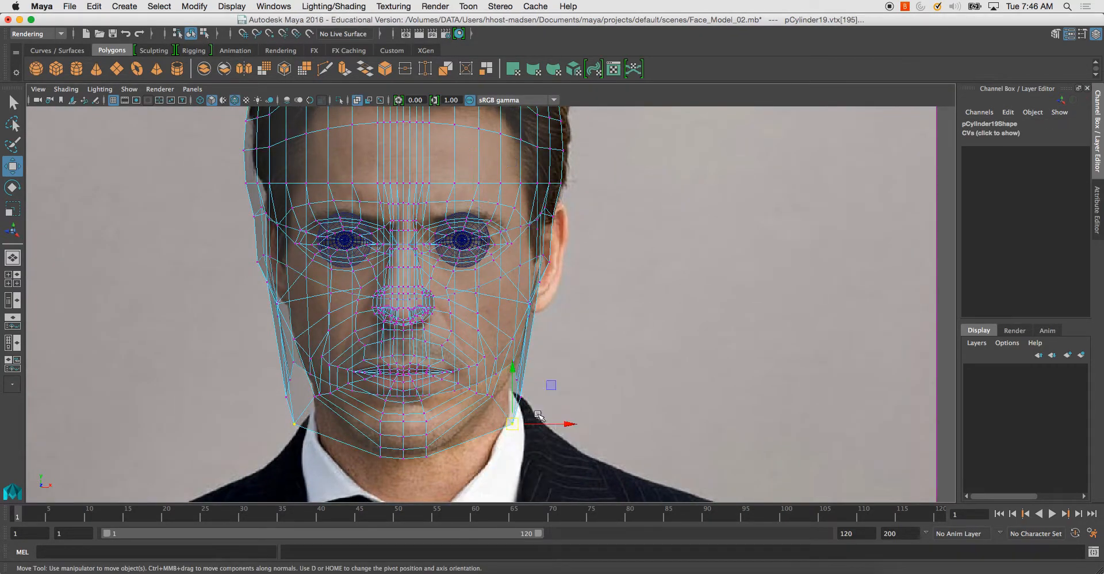
key("b")
left_click_drag(569, 417, 545, 393)
right_click_drag(417, 247, 403, 198)
left_click(415, 265)
Adjust the skull's outer side vertices against the front reference photo, using soft selection.
middle_click_drag(431, 293, 500, 356, "alt")
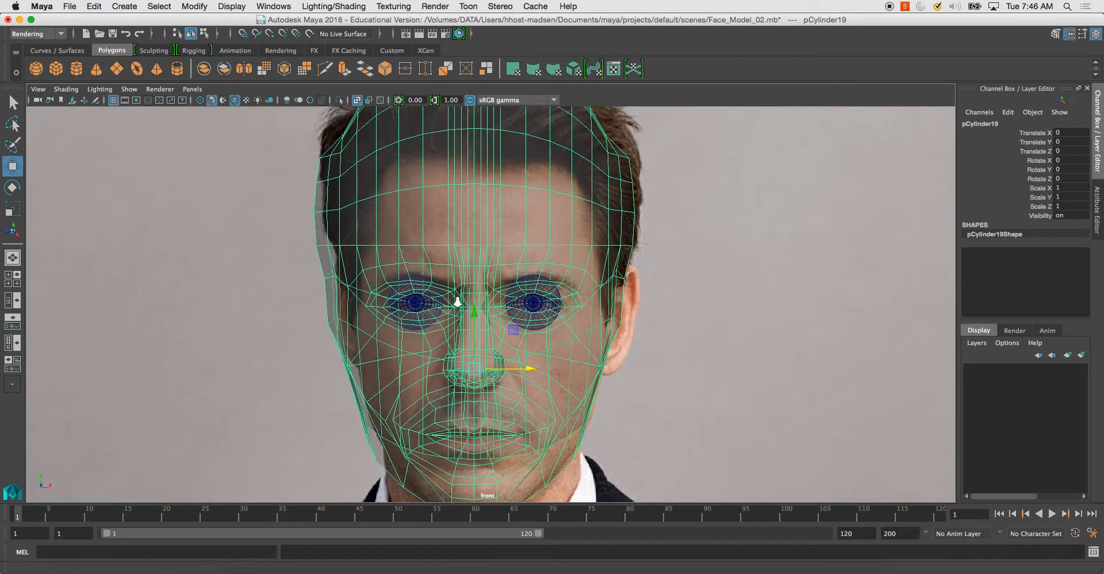
right_click_drag(500, 355, 433, 255, "alt")
right_click_drag(457, 211, 458, 241)
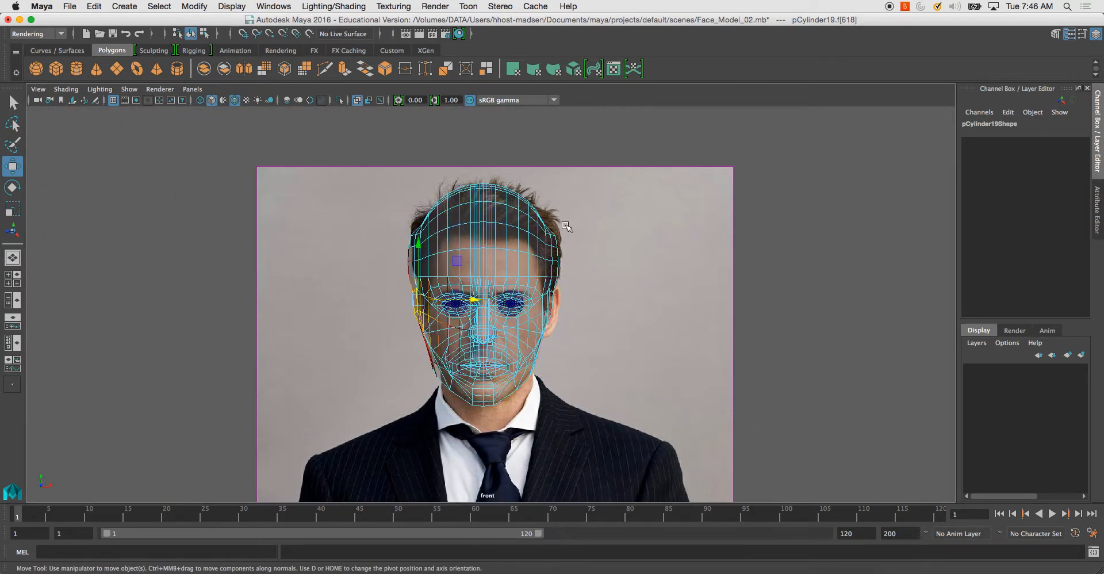
right_click_drag(541, 251, 506, 251)
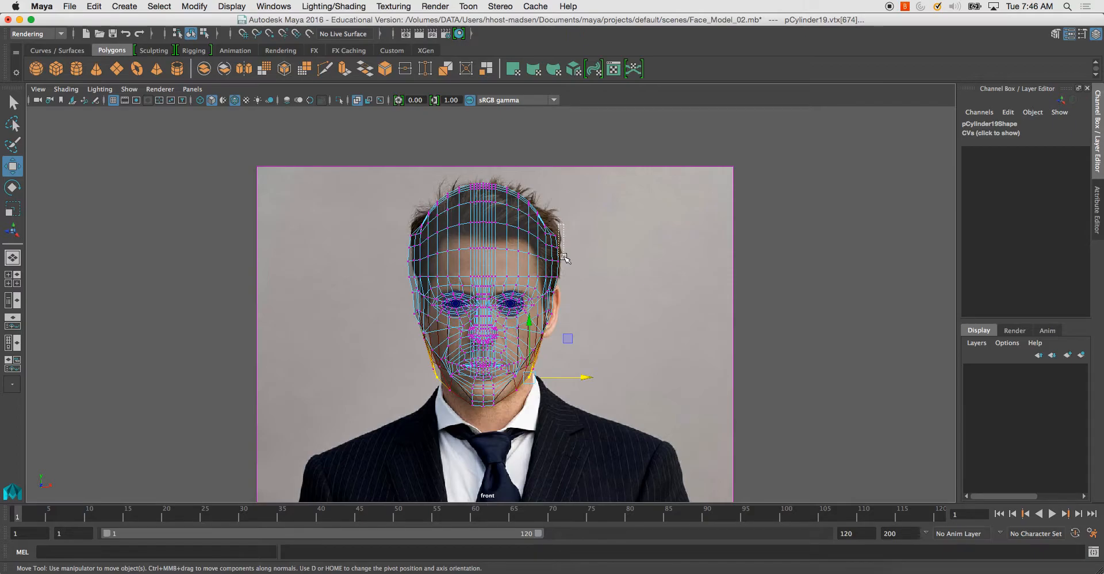
left_click_drag(564, 256, 566, 256)
left_click(548, 247)
right_click(560, 247)
right_click_drag(535, 247, 489, 247)
left_click_drag(558, 257, 557, 257)
key("space")
key("space")
key("space")
key("space")
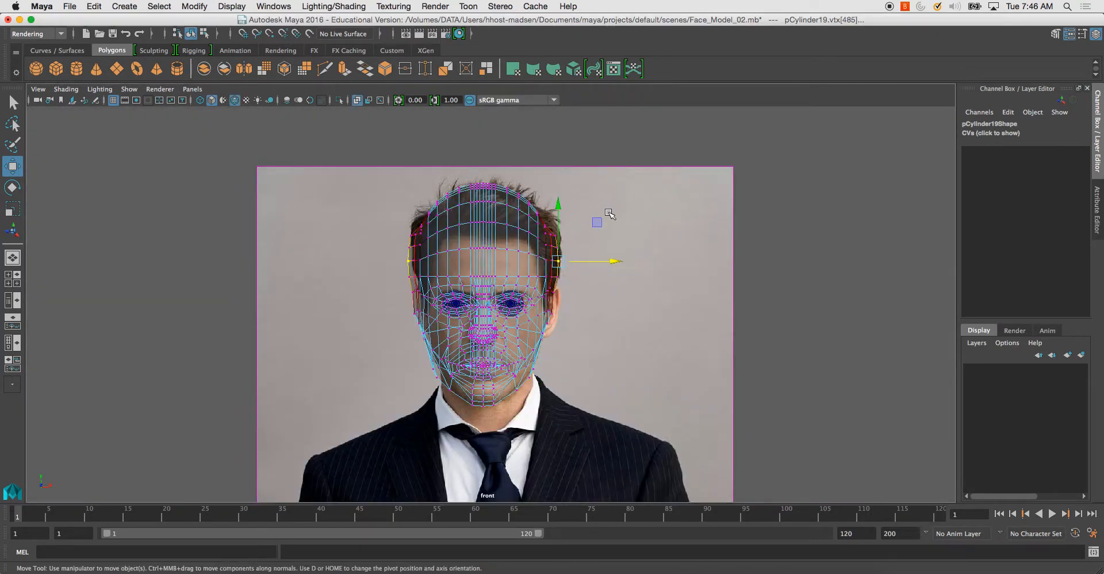
Turn off soft selection and average the vertices on both upper sides of the head.
left_click_drag(547, 291, 548, 289)
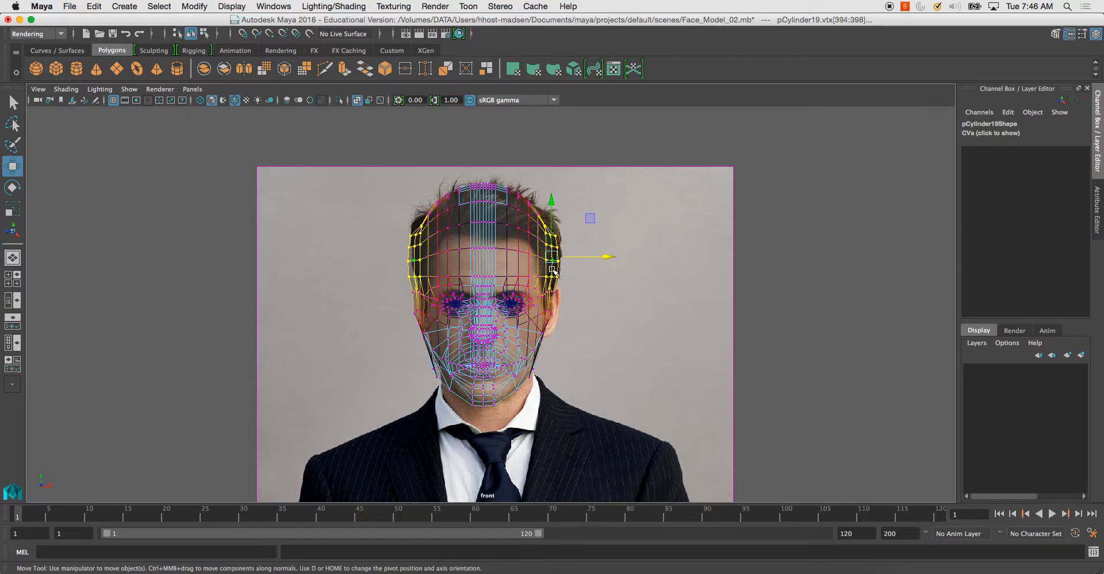
key("b")
right_click_drag(548, 246, 599, 245, "shift")
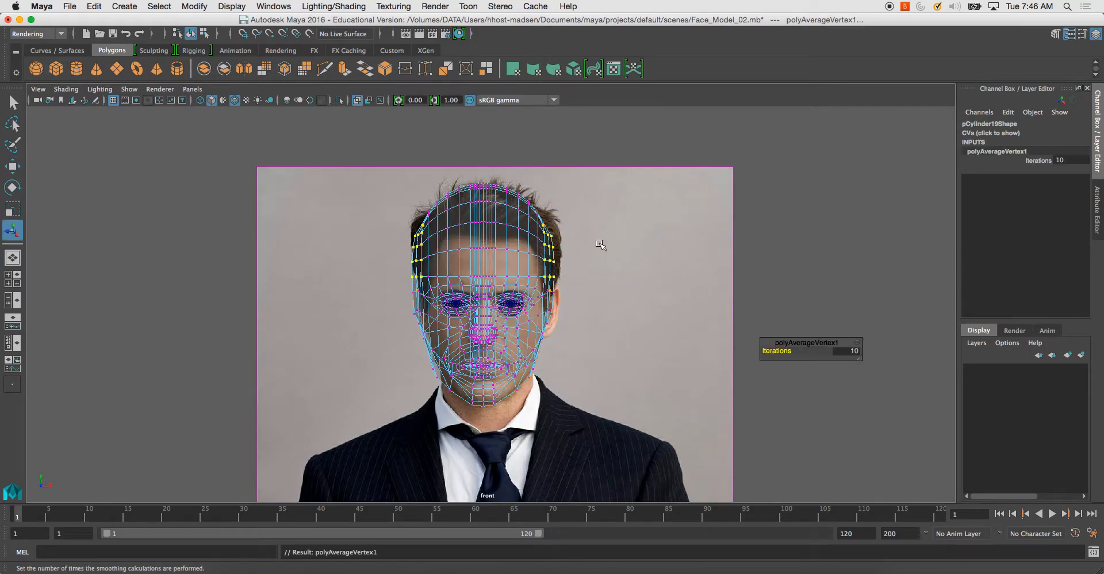
key("g")
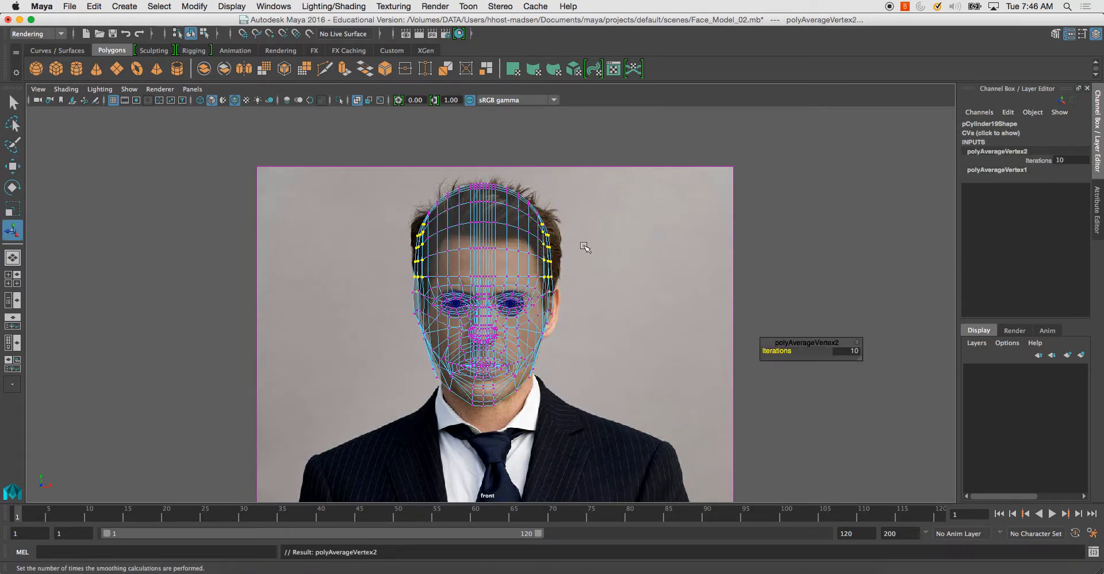
key("super+z")
key("space")
key("space")
left_click_drag(667, 213, 501, 303, "alt")
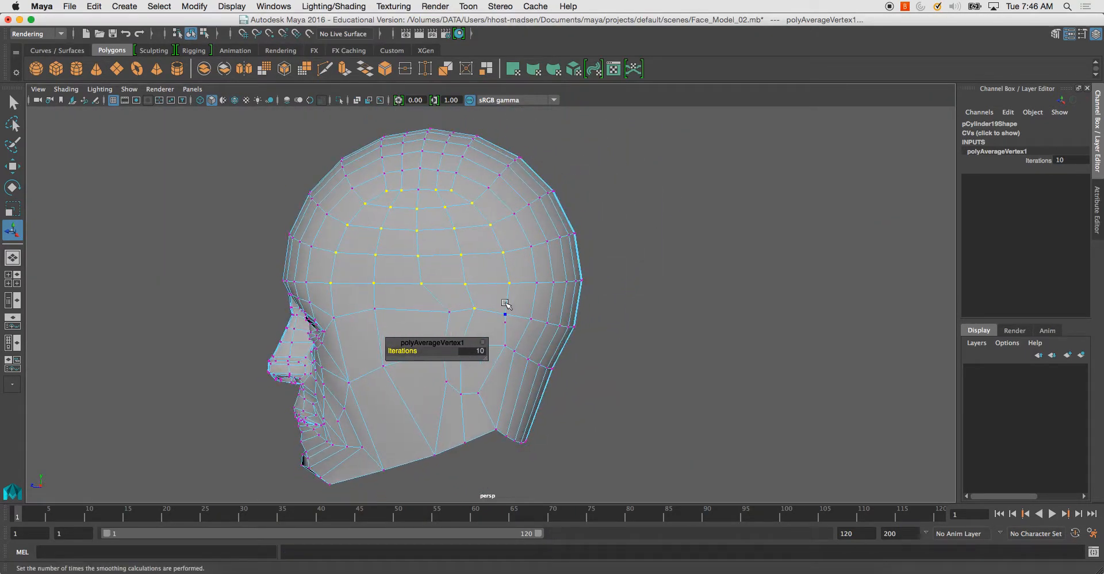
In the side view, move the vertices above the ear onto the ear's upper outline in the reference photo.
key("space")
key("space")
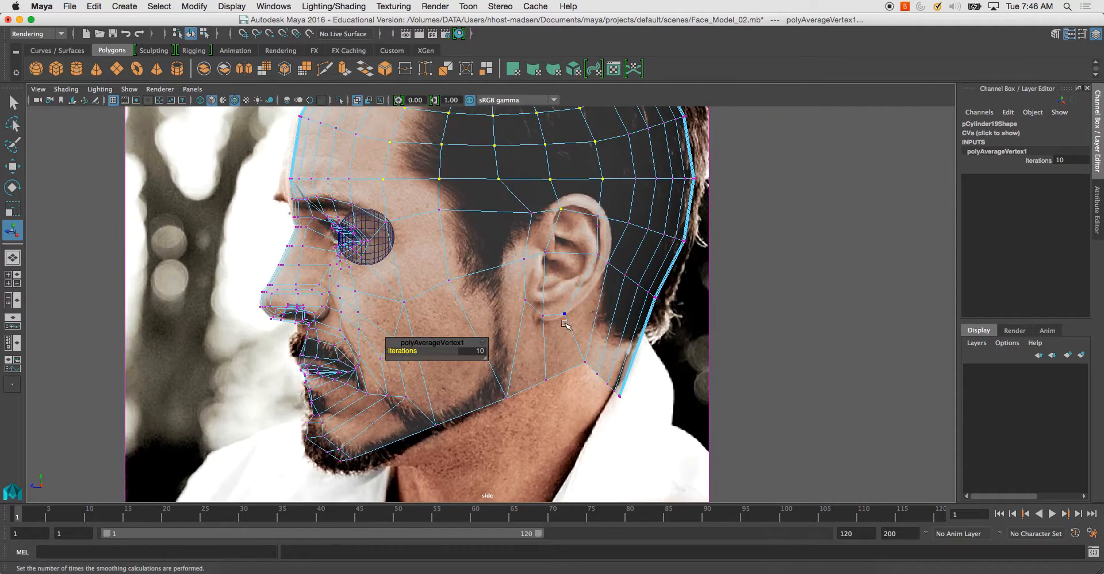
left_click(525, 237)
key("w")
left_click(537, 218)
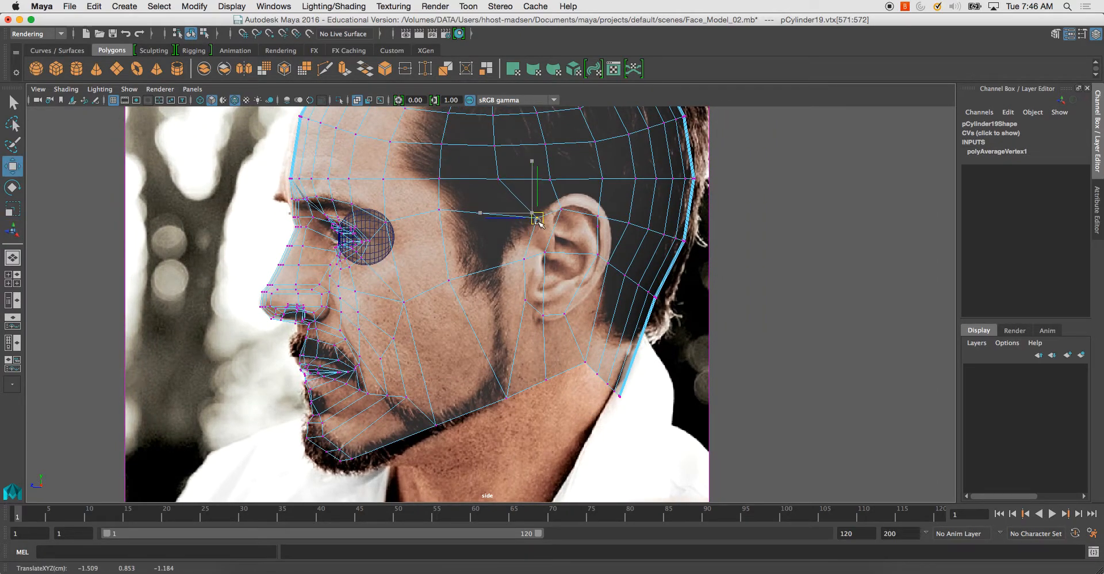
left_click(561, 209)
left_click_drag(561, 209, 572, 202)
Move the vertices in front of and below the ear to follow its outline in the side reference.
left_click(545, 253)
left_click_drag(545, 257, 535, 256)
left_click(544, 313)
left_click_drag(544, 314, 569, 315)
left_click(565, 314)
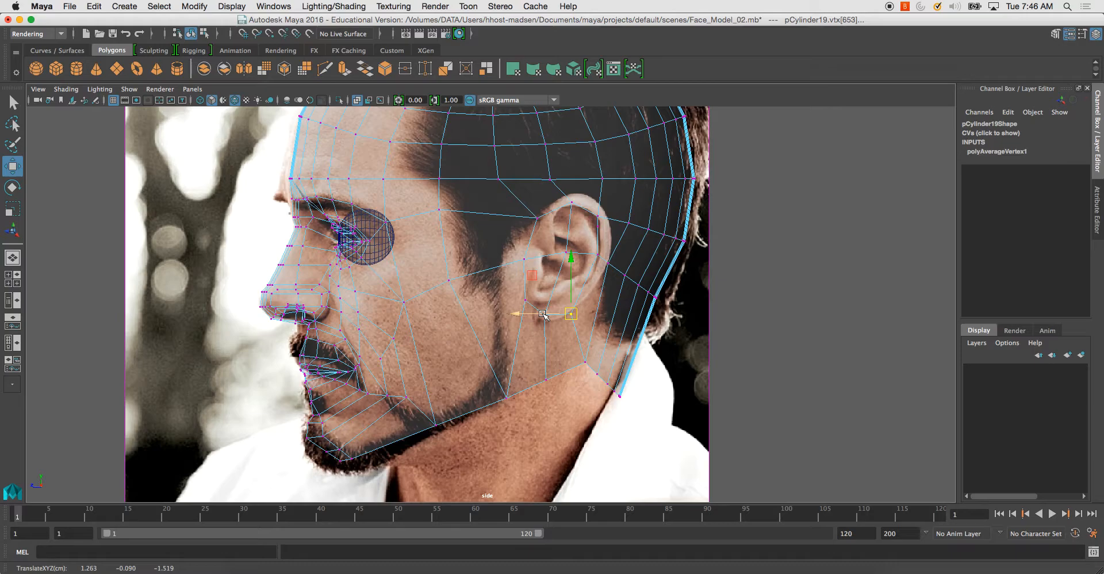
key("space")
key("space")
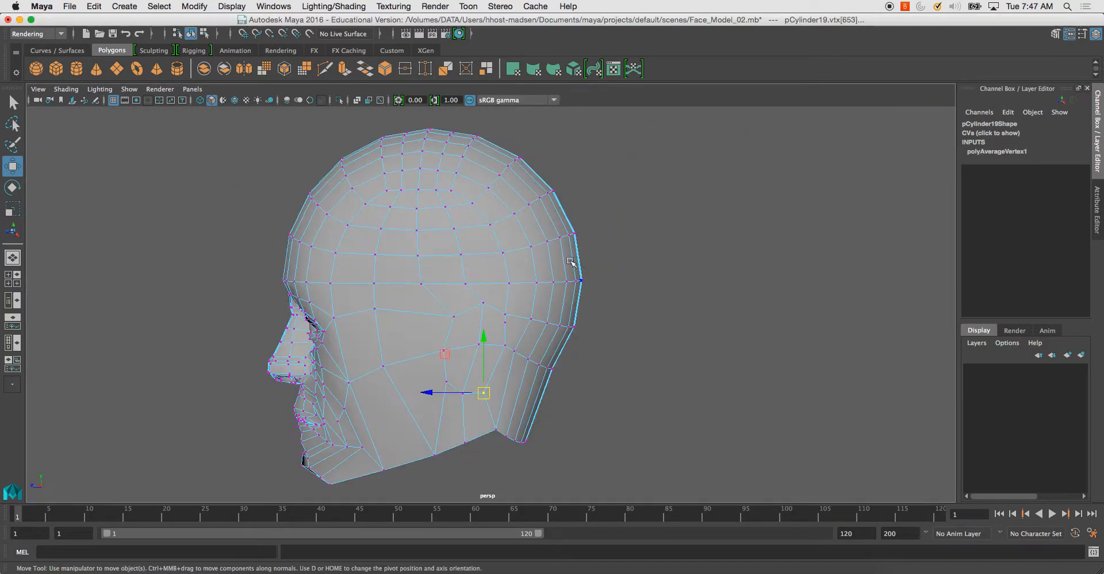
In the front view, delete all the head's faces on the negative X side of the centre line.
left_click_drag(471, 299, 586, 285, "alt")
right_click_drag(531, 252, 550, 250)
left_click(550, 251)
left_click_drag(543, 264, 584, 276, "alt")
key("space")
key("space")
right_click_drag(458, 234, 381, 184)
left_click(381, 185)
right_click_drag(487, 223, 485, 136, "ctrl+shift")
left_click_drag(378, 188, 478, 439)
left_click_drag(393, 190, 482, 454)
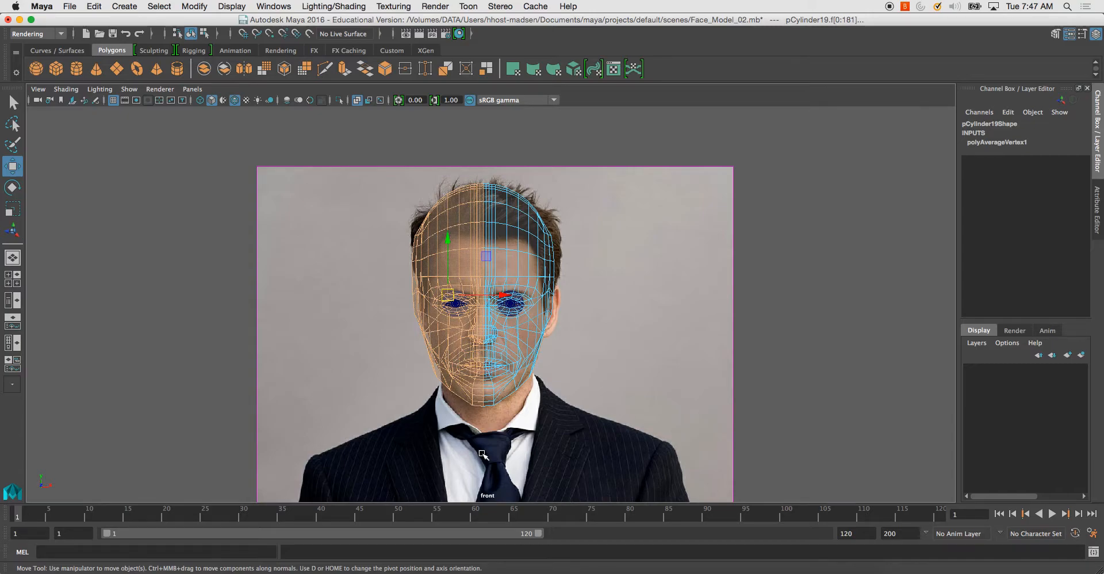
key("Delete")
Duplicate the remaining half head and mirror the copy by setting its Scale X to -1.
right_click_drag(482, 238, 516, 232)
key("ctrl+d")
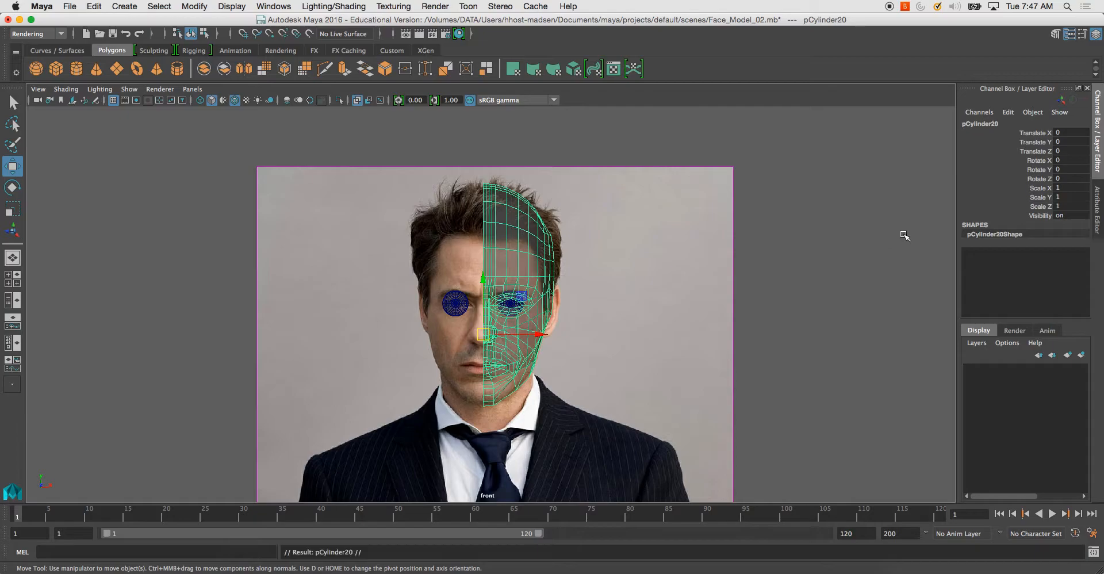
key("Return")
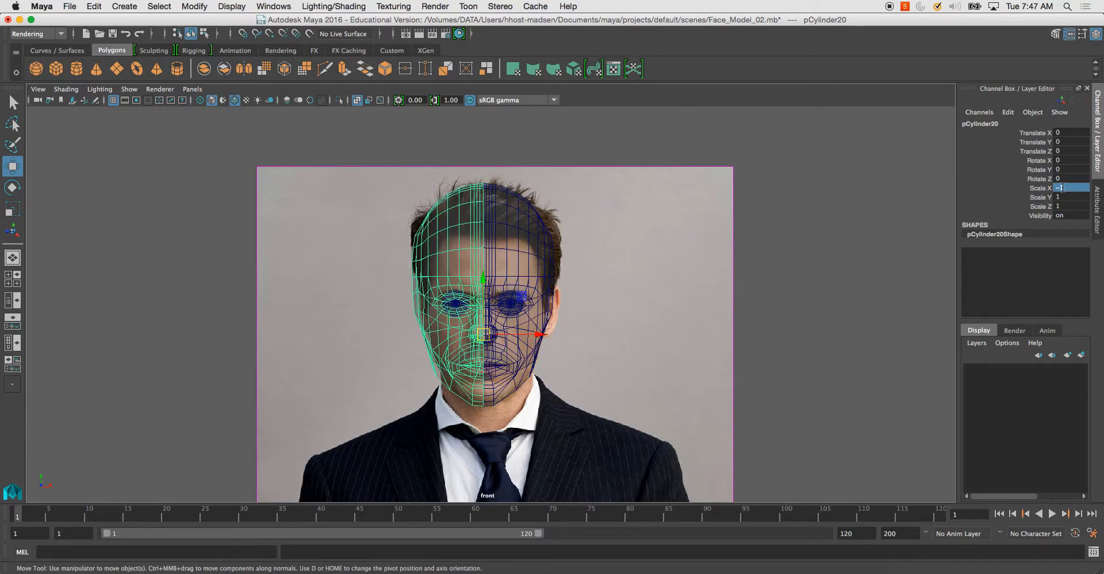
Combine the two head halves into one mesh and switch it to vertex selection.
left_click(515, 277, "shift")
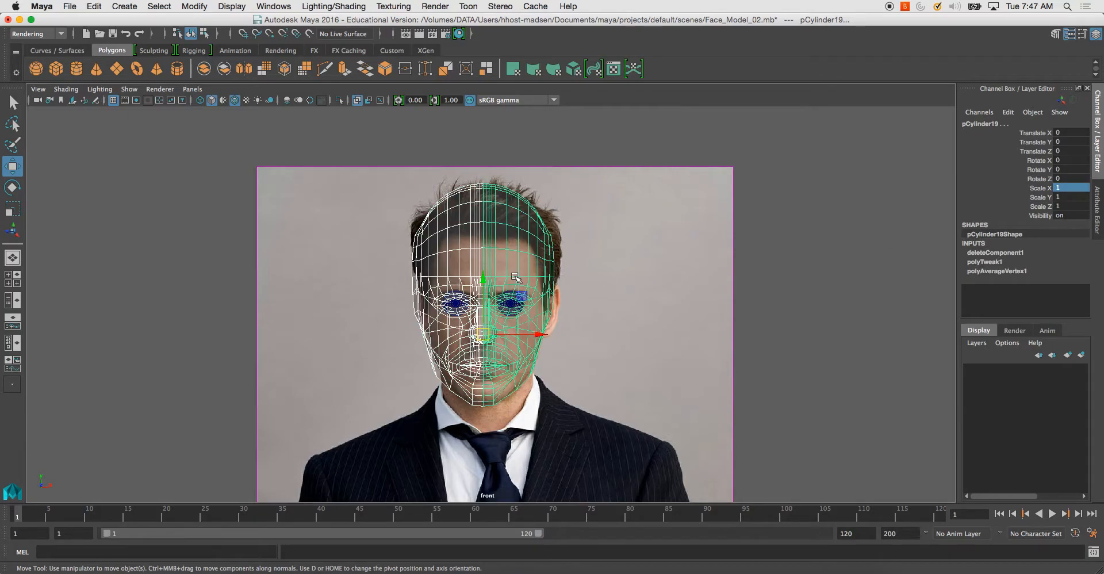
left_click(206, 68)
right_click_drag(473, 223, 482, 178)
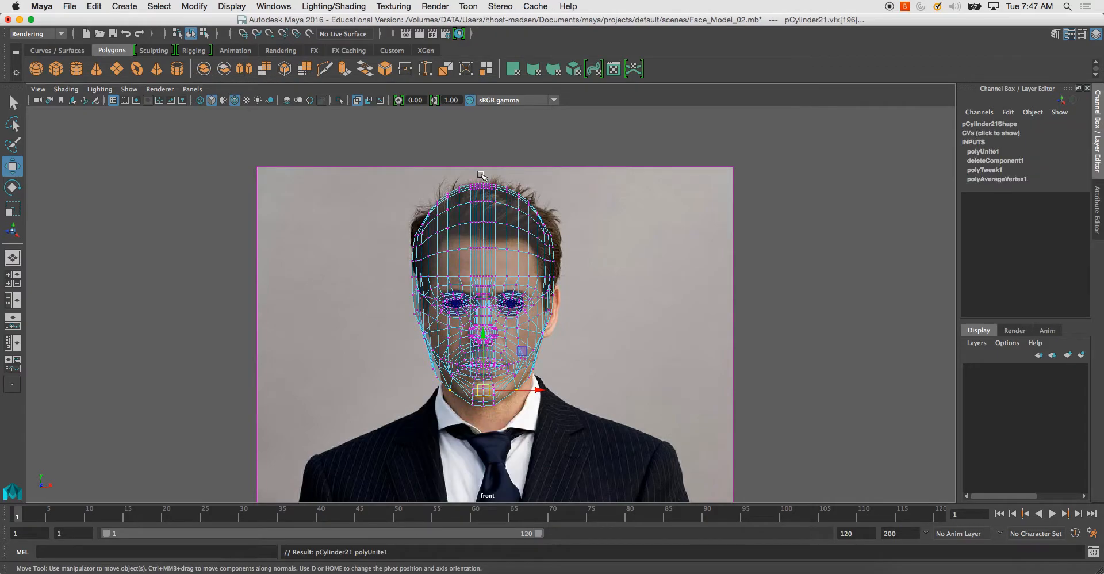
In the front view, select all vertices along the head's centre line and merge them with a 0.001 distance threshold.
left_click_drag(478, 170, 478, 247)
left_click_drag(477, 414, 485, 448)
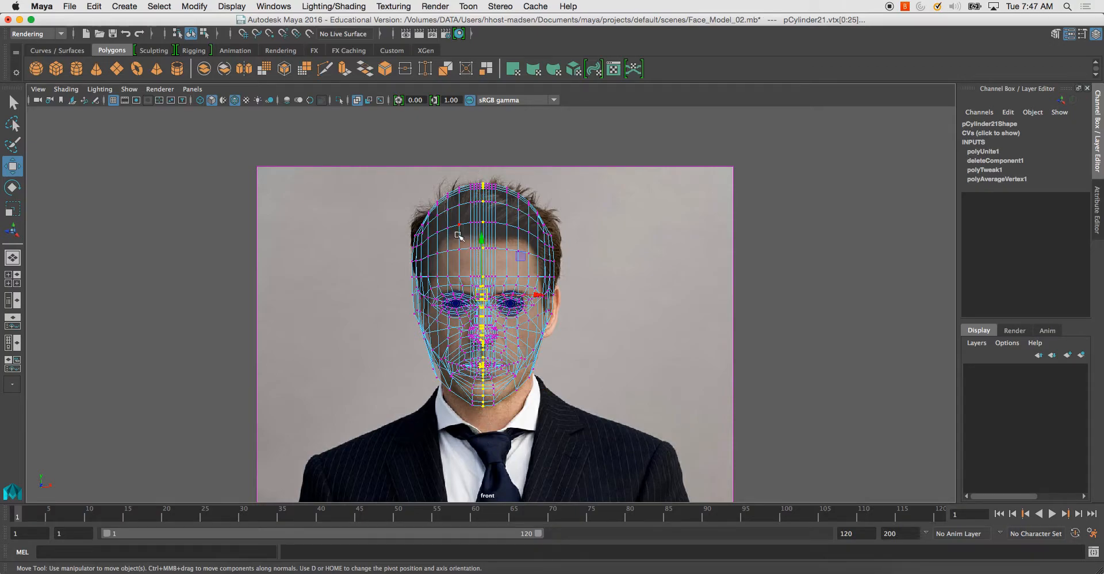
left_click_drag(471, 269, 483, 443)
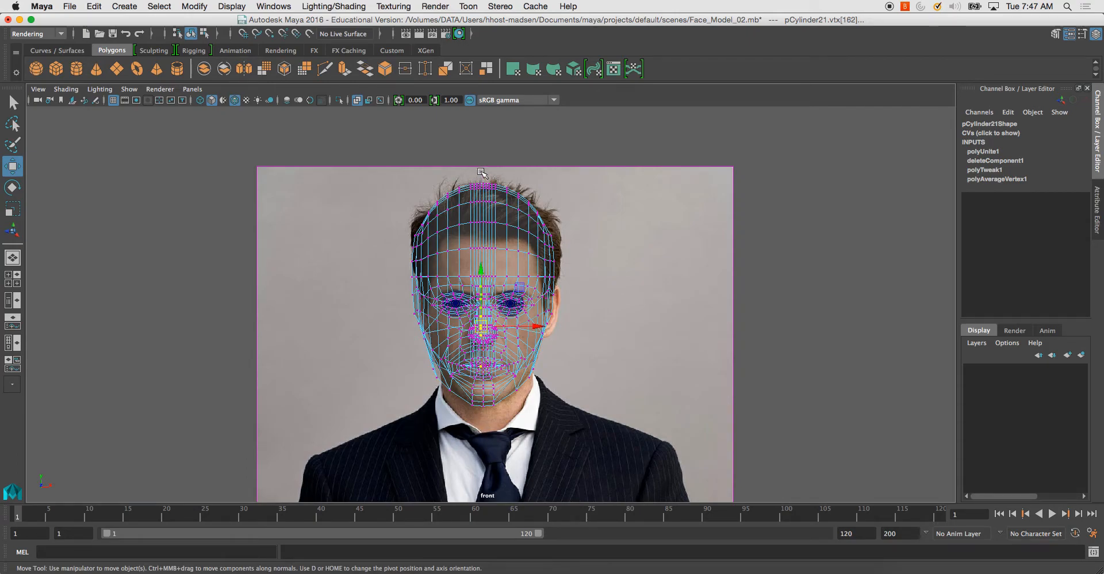
left_click_drag(490, 386, 485, 421)
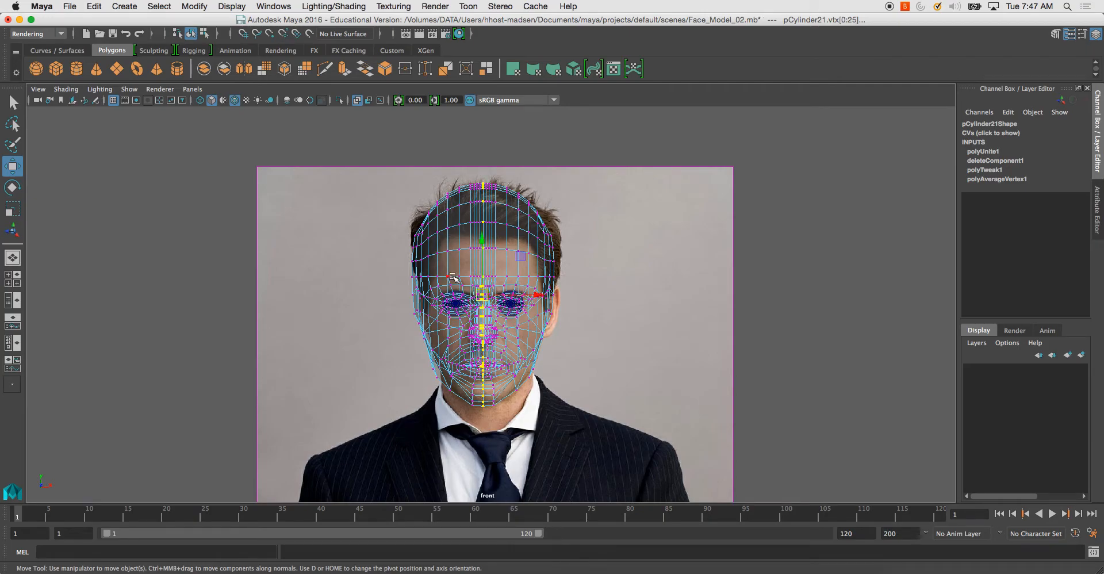
scroll(463, 281, "up", 3)
right_click_drag(480, 288, 534, 218, "shift")
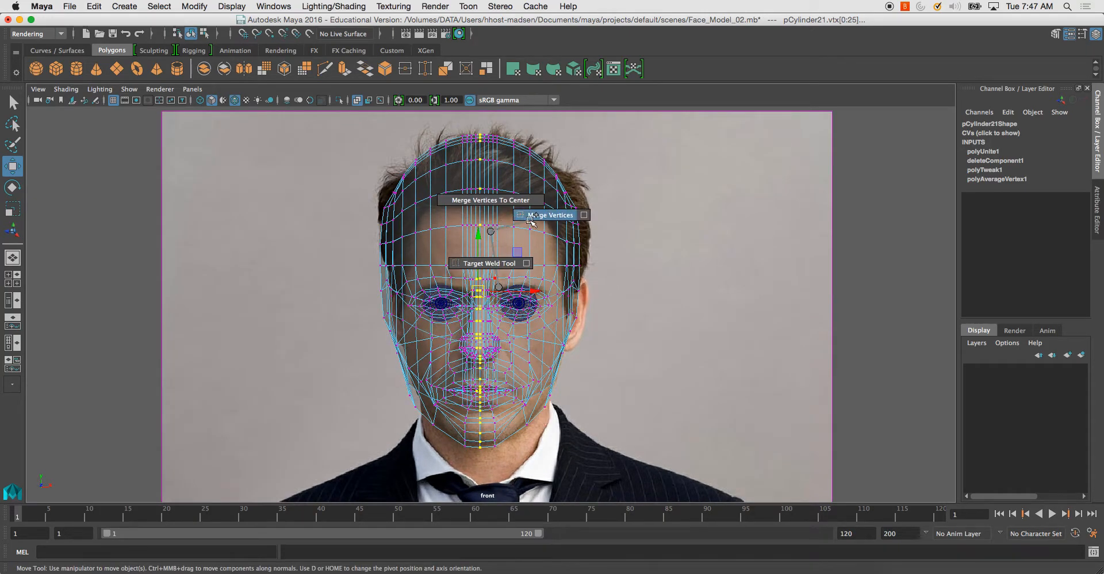
key("space")
key("space")
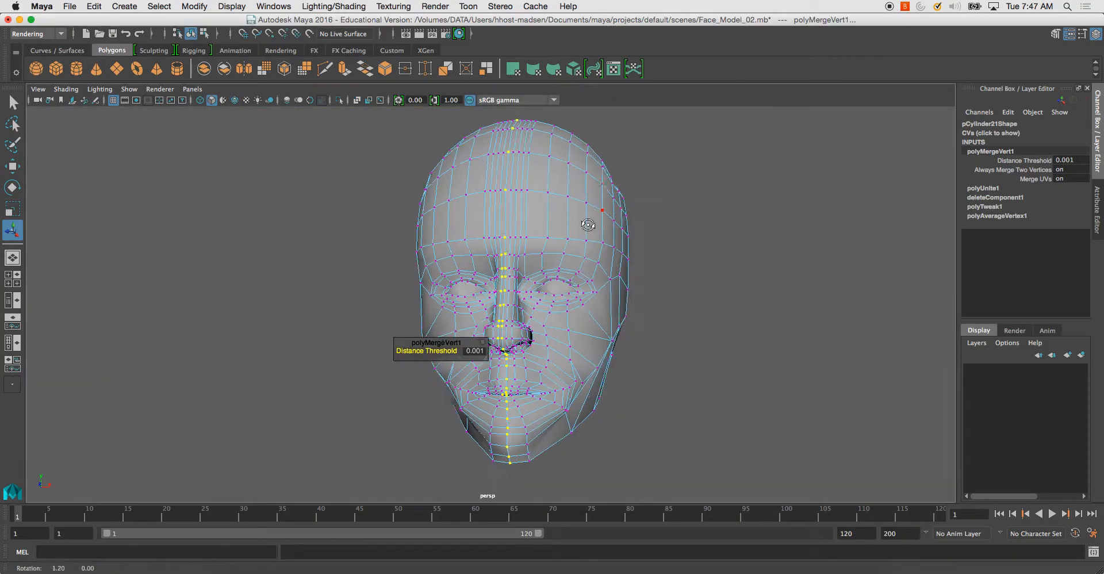
Return the merged head to object selection and soften its edges.
left_click_drag(590, 225, 479, 191, "alt")
mouse_move(480, 190)
right_mouse_down()
mouse_move(533, 163)
mouse_move(483, 186)
mouse_move(584, 190)
right_mouse_up()
left_click(632, 201)
left_click(500, 202)
left_click(680, 190)
Inspect the softened head from several angles in the perspective view.
left_click_drag(680, 190, 463, 244, "alt")
middle_click_drag(464, 244, 506, 217, "alt")
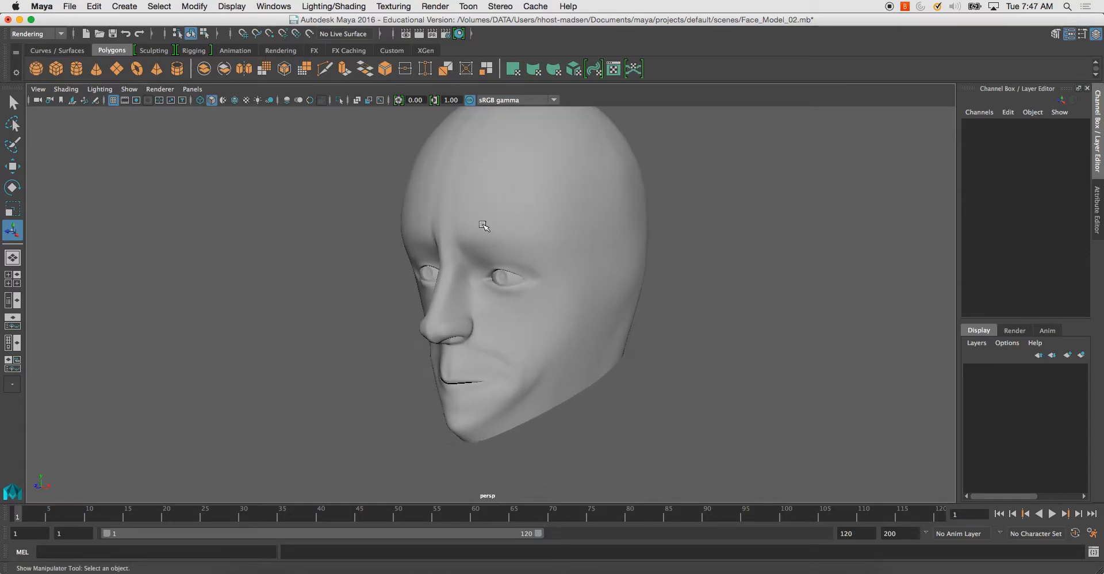
right_click_drag(505, 217, 419, 307, "alt")
left_click(502, 327)
left_click_drag(420, 307, 446, 278, "alt")
middle_click_drag(446, 278, 407, 371, "alt")
left_click_drag(407, 371, 638, 224, "alt")
right_click_drag(638, 224, 598, 276, "alt")
middle_click_drag(598, 276, 594, 243, "alt")
left_click_drag(594, 244, 572, 261, "alt")
Select the faces covering the ear in the side reference on both sides of the head, and extrude them outward.
key("space")
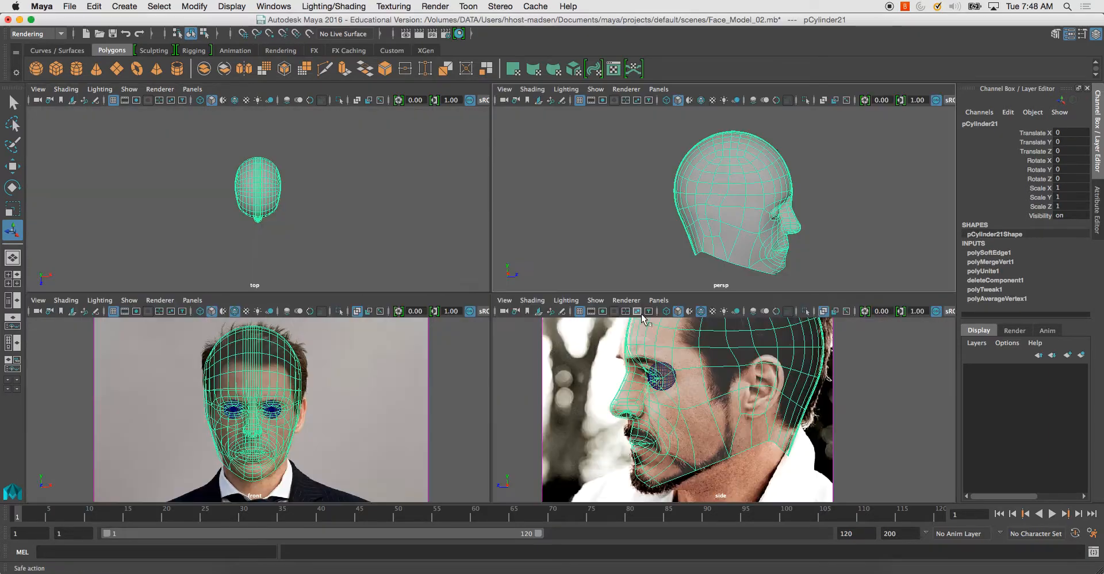
key("space")
middle_click_drag(663, 368, 621, 327, "alt")
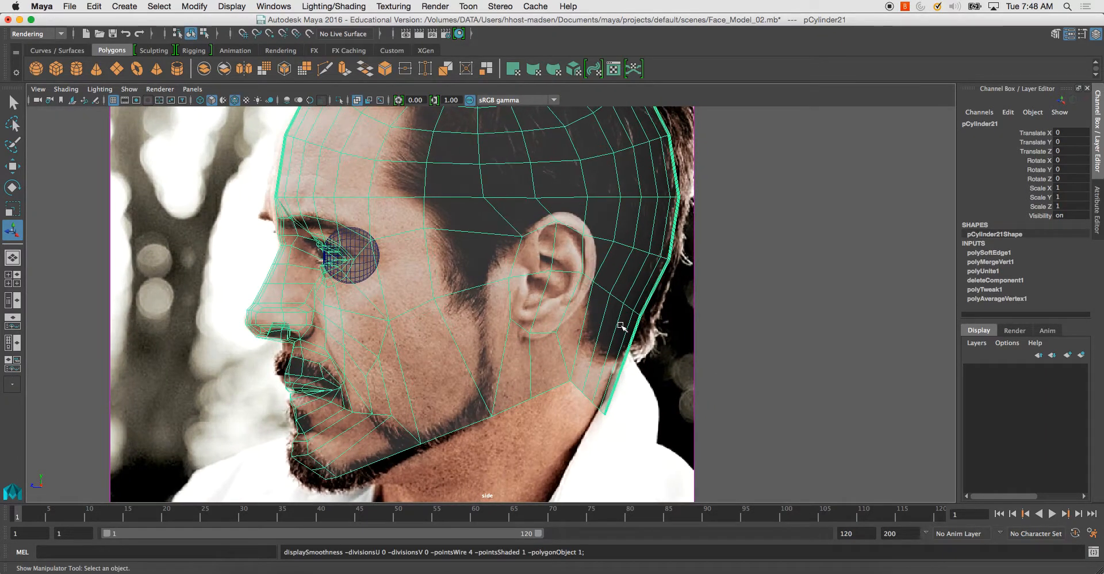
right_click_drag(570, 282, 544, 273)
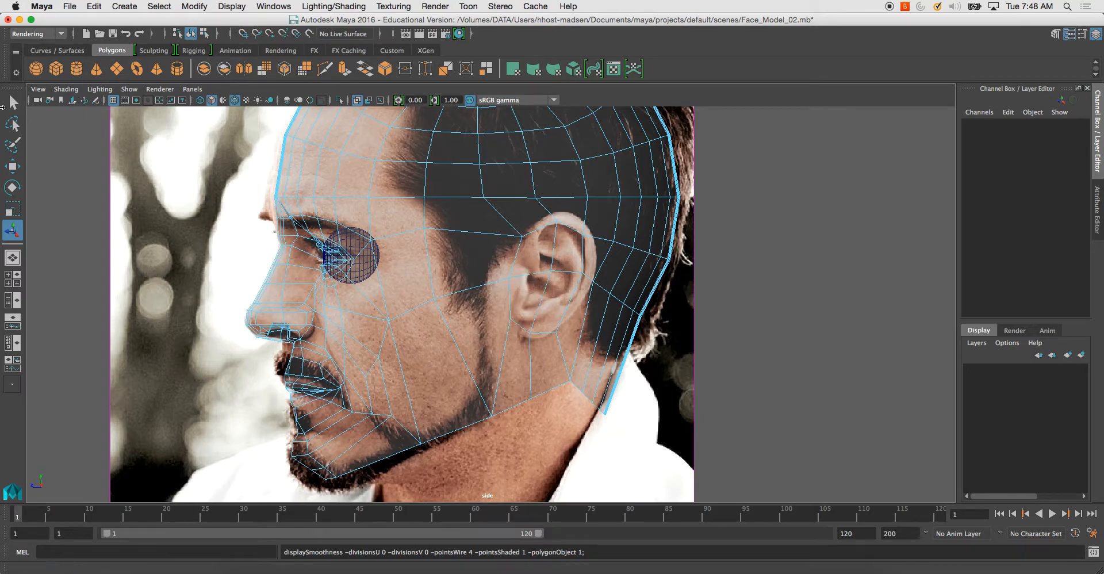
left_click(12, 102)
right_click_drag(476, 196, 523, 174, "ctrl+shift")
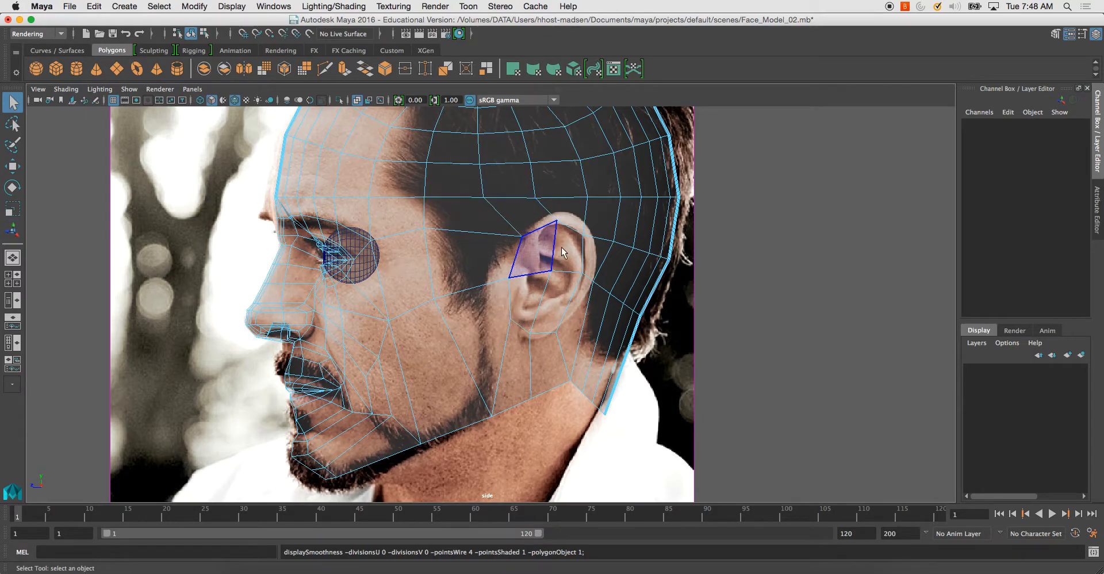
left_click(549, 242)
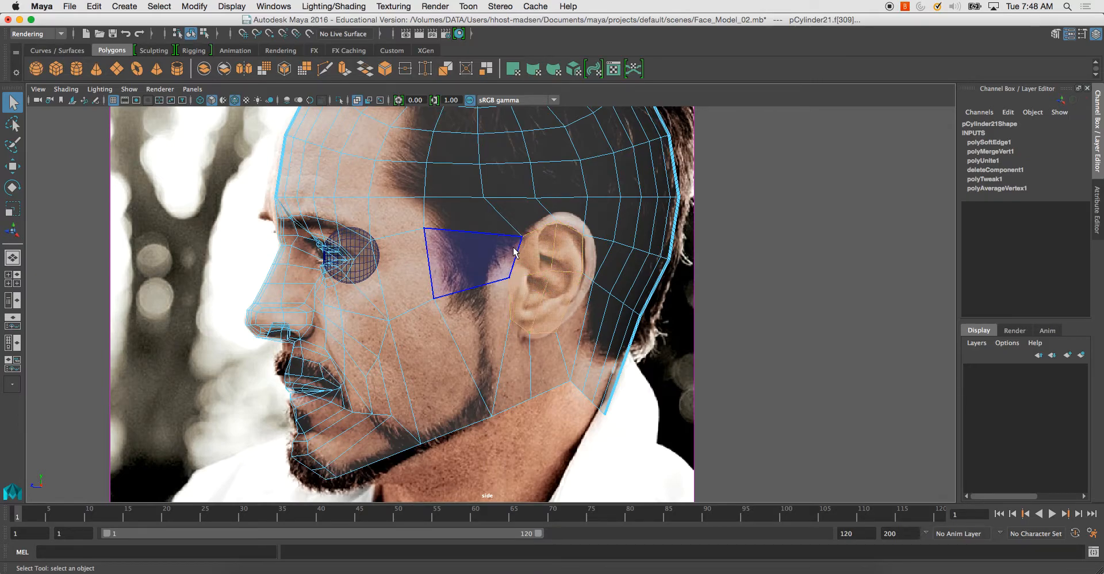
left_click(509, 252)
key("space")
key("space")
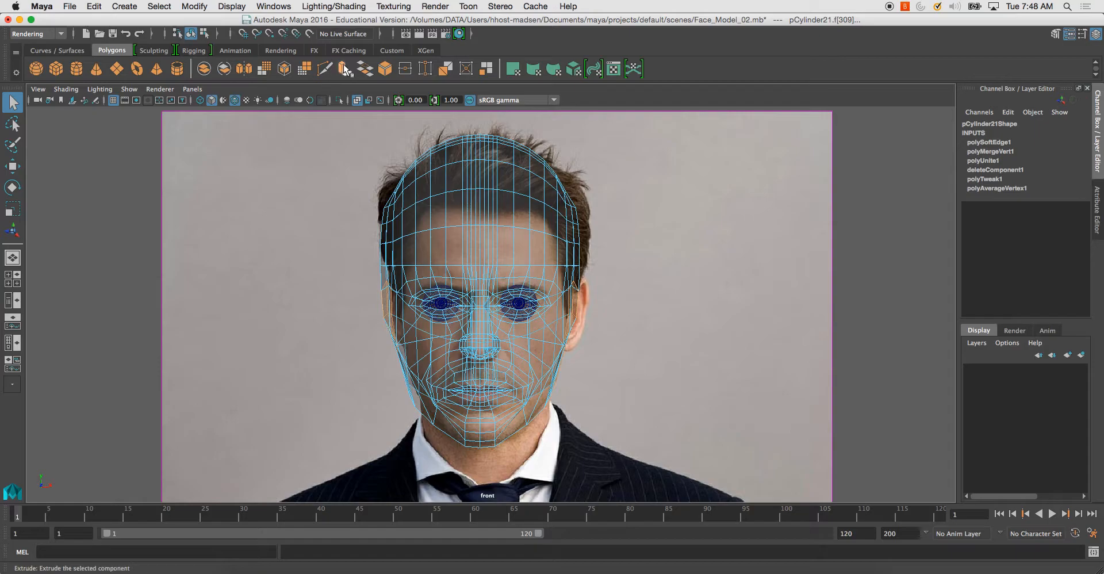
key("ctrl+e")
left_click_drag(627, 314, 630, 317)
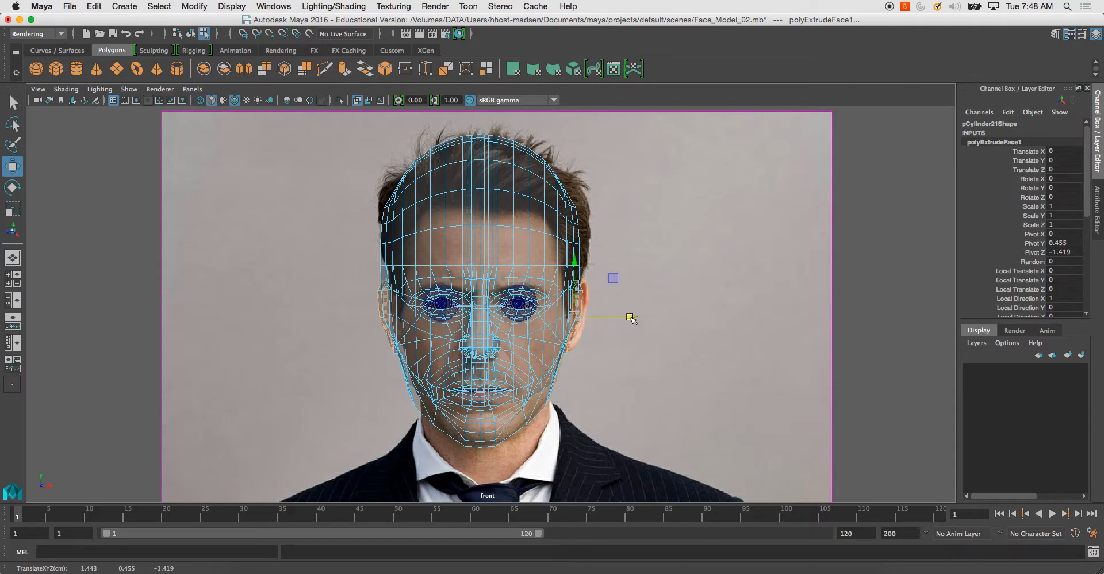
Extrude the ear faces outward a second time, following the front reference, and scale them up slightly.
key("ctrl+e")
left_click_drag(627, 317, 635, 319)
key("r")
key("ctrl+z")
left_click(583, 317)
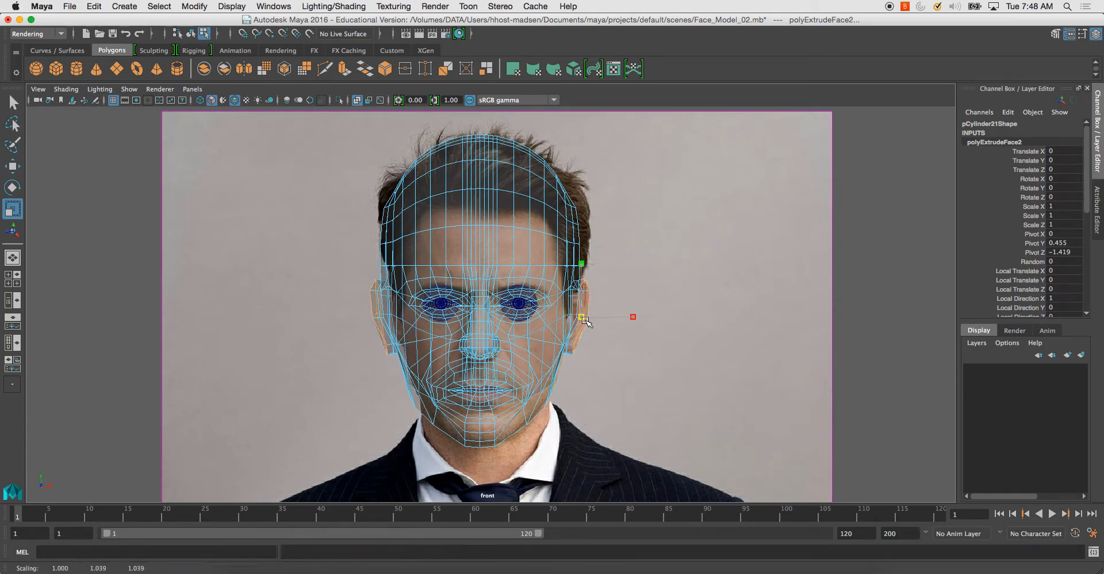
In the perspective view, move the outer ear faces further out and rotate them about the vertical axis.
key("space")
key("space")
left_click_drag(636, 264, 635, 345, "alt")
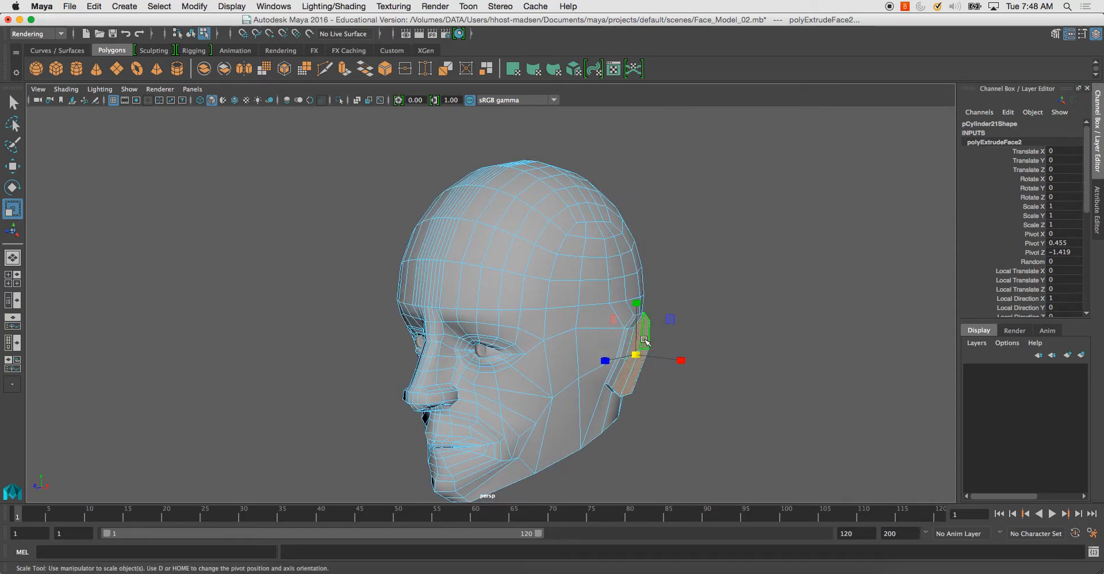
key("e")
key("w")
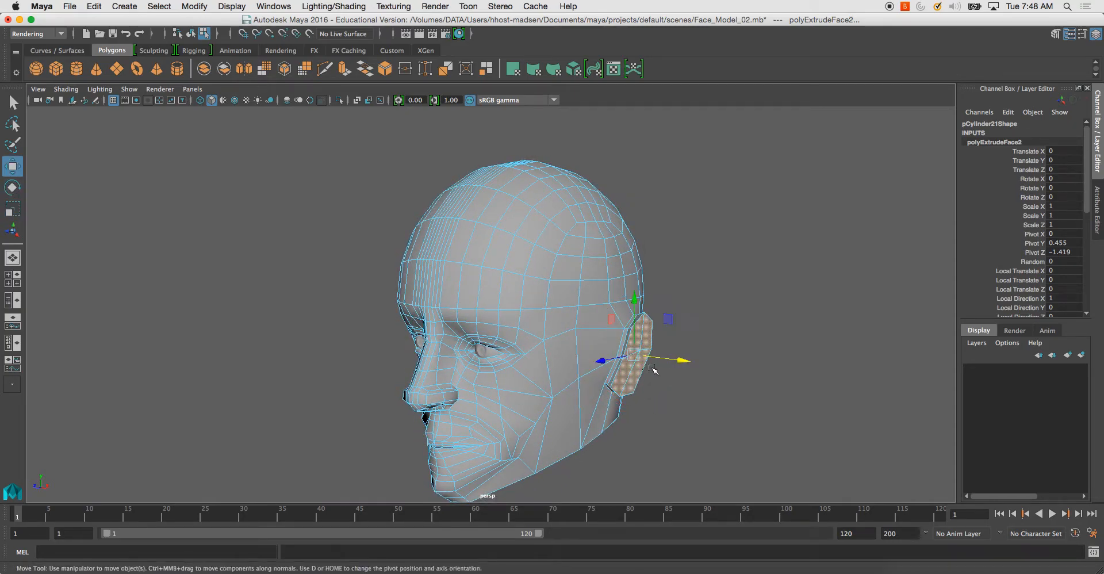
key("e")
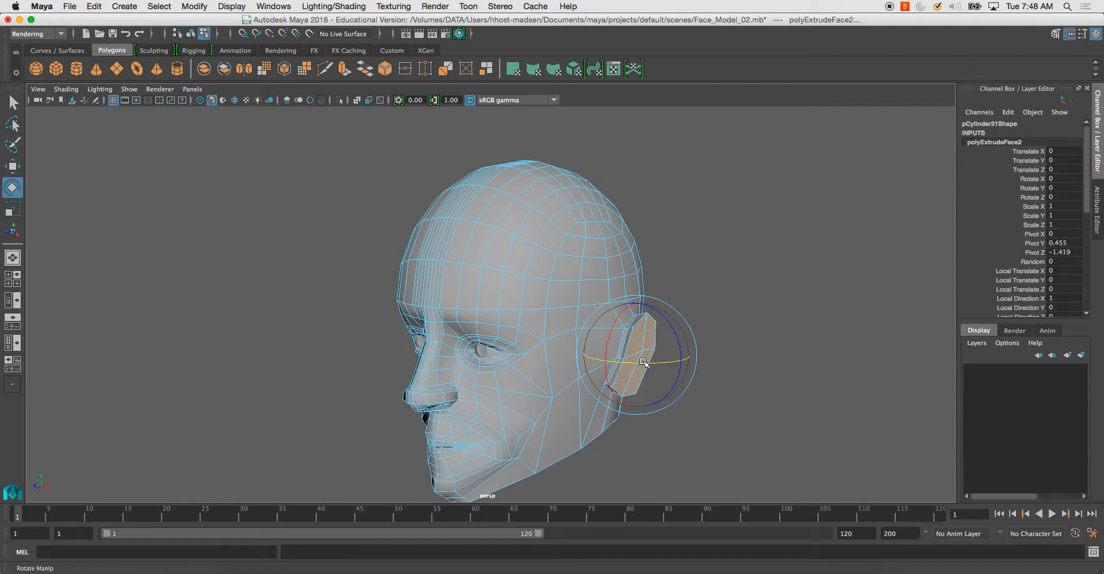
Select the edge loop between the two ear extrusions and scale it.
key("f")
left_click_drag(618, 325, 517, 236, "alt")
right_click(473, 230)
right_click_drag(473, 229, 473, 195)
left_click_drag(479, 245, 470, 294, "alt")
scroll(499, 220, "up", 2)
double_click(489, 226)
key("r")
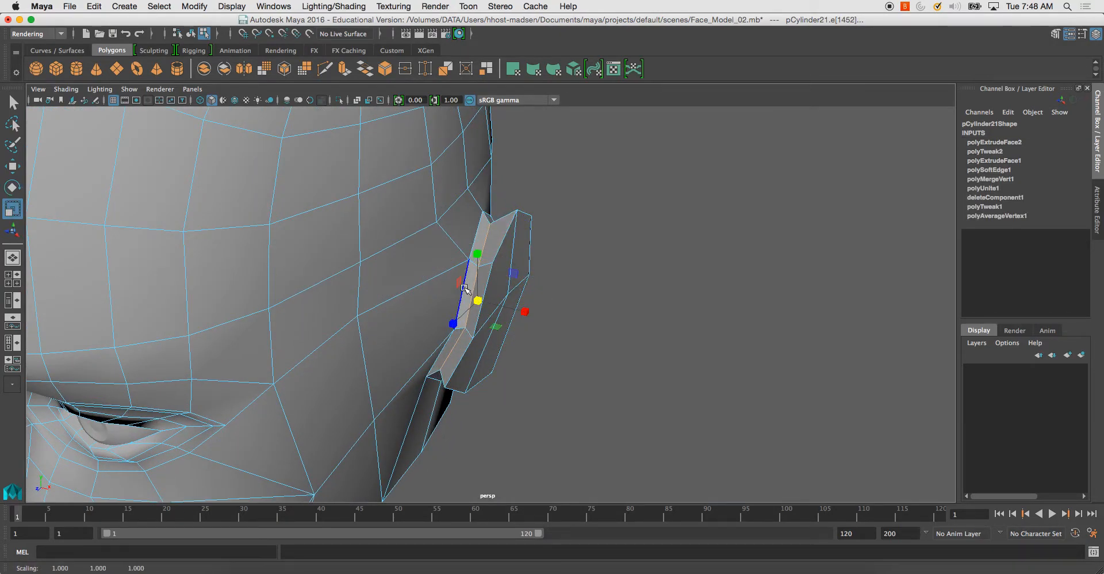
left_click(501, 210, "shift")
Select the face ring around the ear's outer side and add linear divisions, 1 in U and 2 in V.
right_click_drag(473, 237, 473, 267)
left_click(499, 244)
double_click(485, 281, "shift")
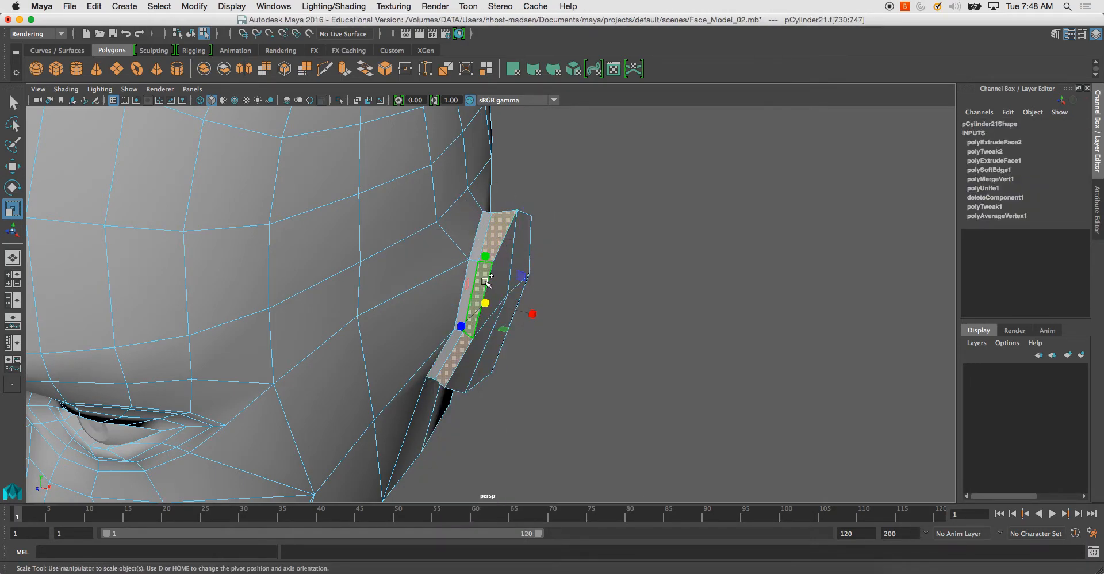
right_click(500, 238, "shift")
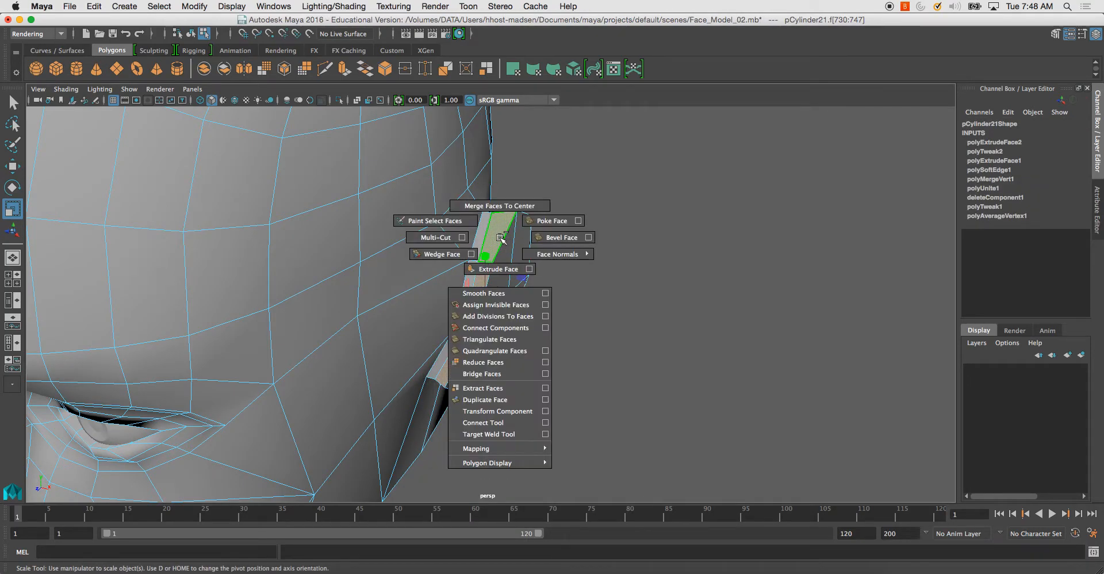
left_click(545, 316)
left_click(473, 215)
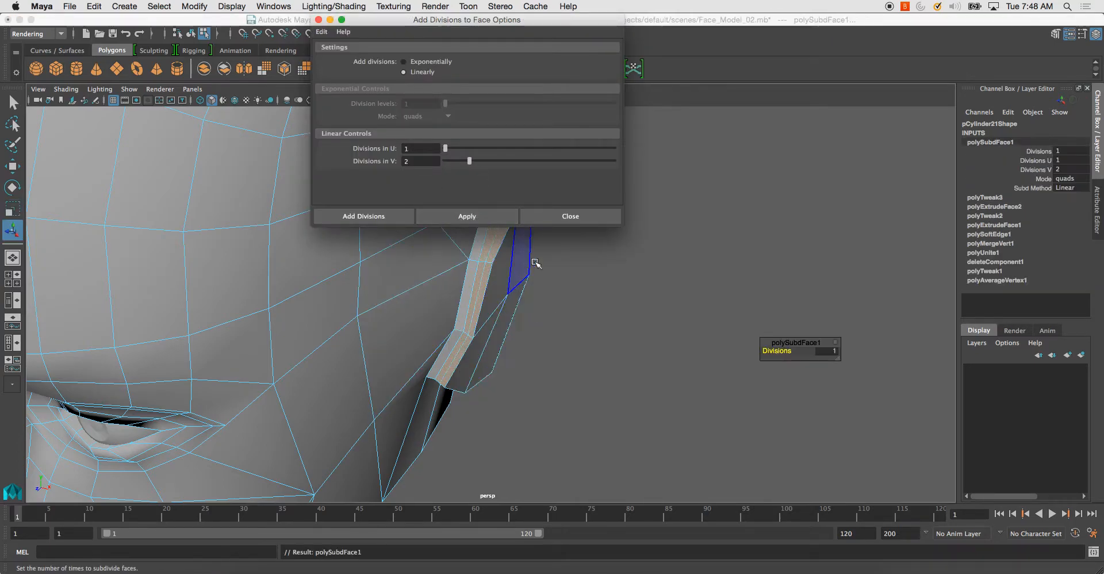
left_click(604, 217)
Scale the edge loop at the base of the ear's outer section and shift the newly added loop toward the head.
left_click_drag(604, 217, 598, 325, "alt")
right_click_drag(565, 329, 567, 276)
left_click(572, 341)
left_click_drag(572, 341, 498, 286, "alt")
key("r")
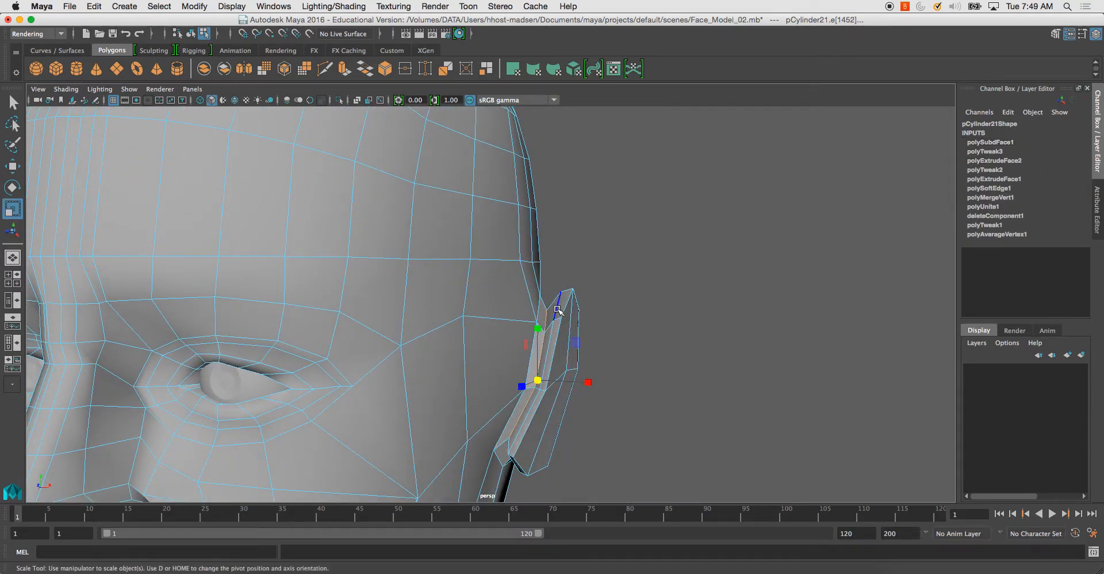
double_click(558, 310)
key("w")
left_click_drag(600, 382, 596, 382)
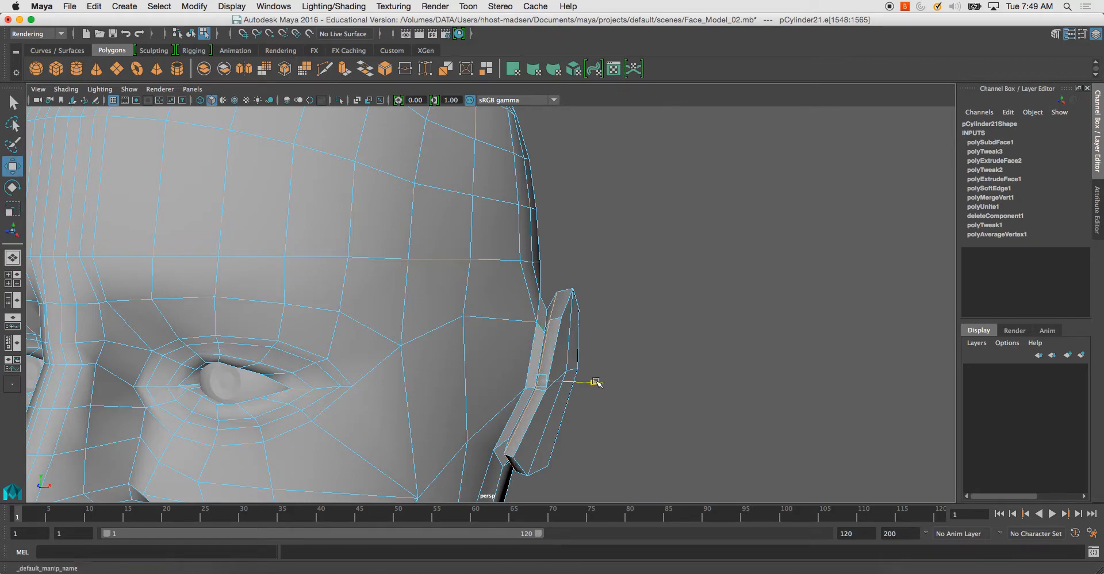
Extrude the ear's four outer faces and scale them inward to about 0.875 to form a rim.
left_click_drag(565, 339, 408, 324, "alt")
middle_click_drag(486, 323, 601, 322, "alt")
right_click_drag(460, 368, 500, 379, "alt")
left_click_drag(500, 378, 517, 315, "alt")
right_click_drag(512, 310, 529, 329)
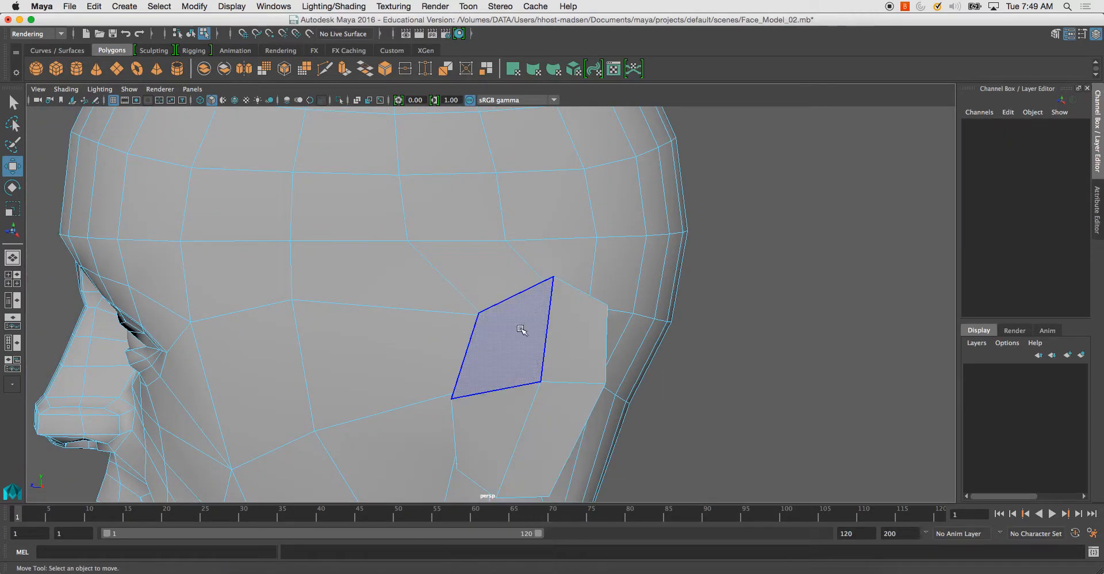
left_click(524, 336)
left_click(551, 418, "shift")
left_click(509, 413, "shift")
left_click(345, 69)
key("r")
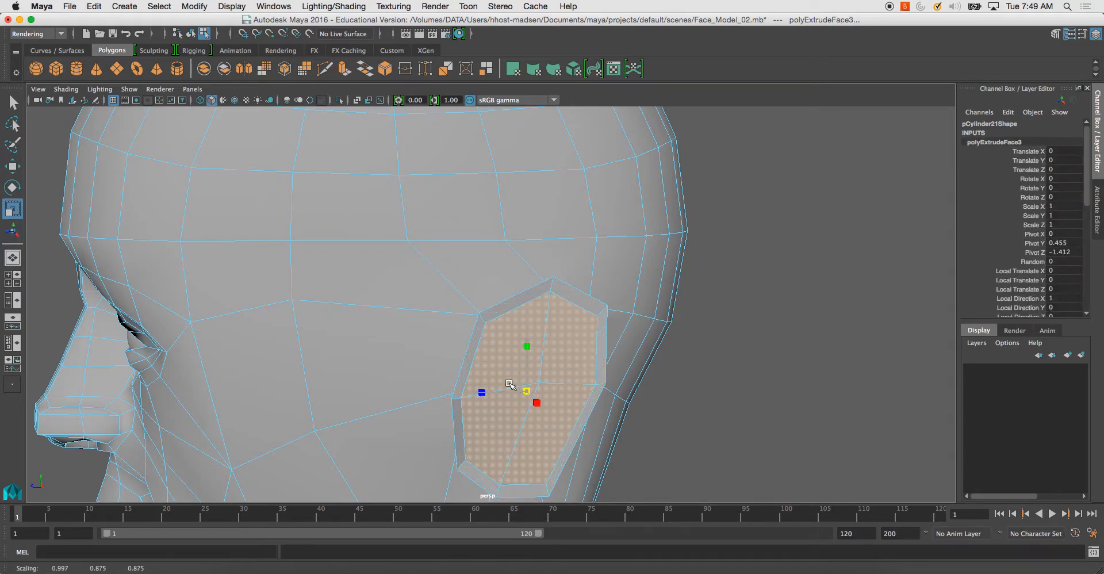
Extrude the inset ear faces again, push them inward to form a recess, and turn on smooth mesh preview.
left_click_drag(514, 387, 613, 388, "alt")
key("ctrl+e")
key("w")
key("3")
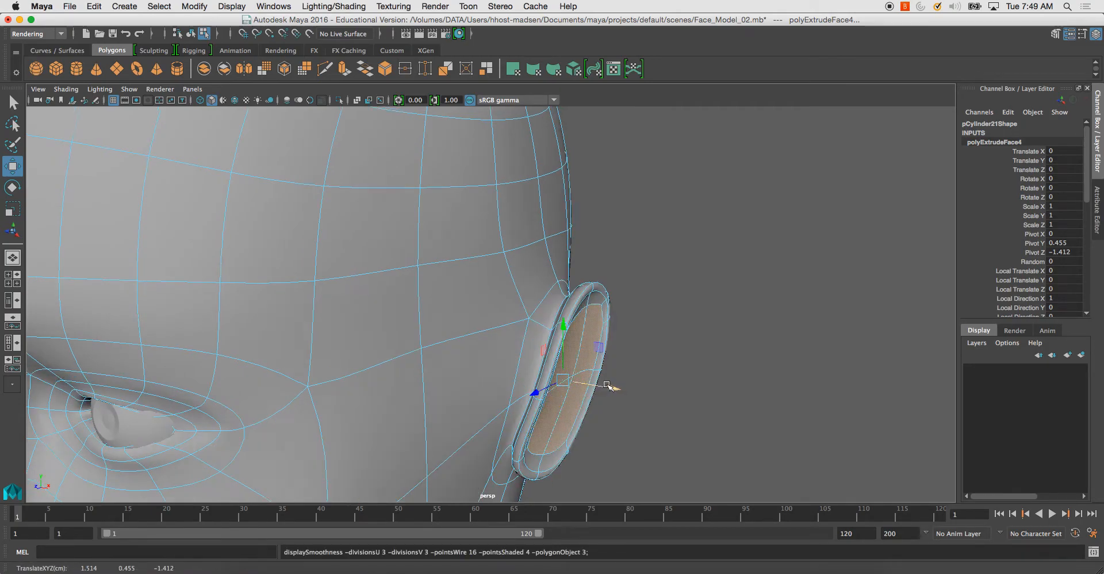
left_click(556, 286)
Switch to vertex selection and try merging vertices at the ear's upper rear corner to their centre.
left_click_drag(557, 285, 474, 307, "alt")
right_click_drag(543, 286, 489, 286)
right_click_drag(529, 315, 525, 276, "shift")
left_click_drag(551, 314, 585, 297, "alt")
key("z")
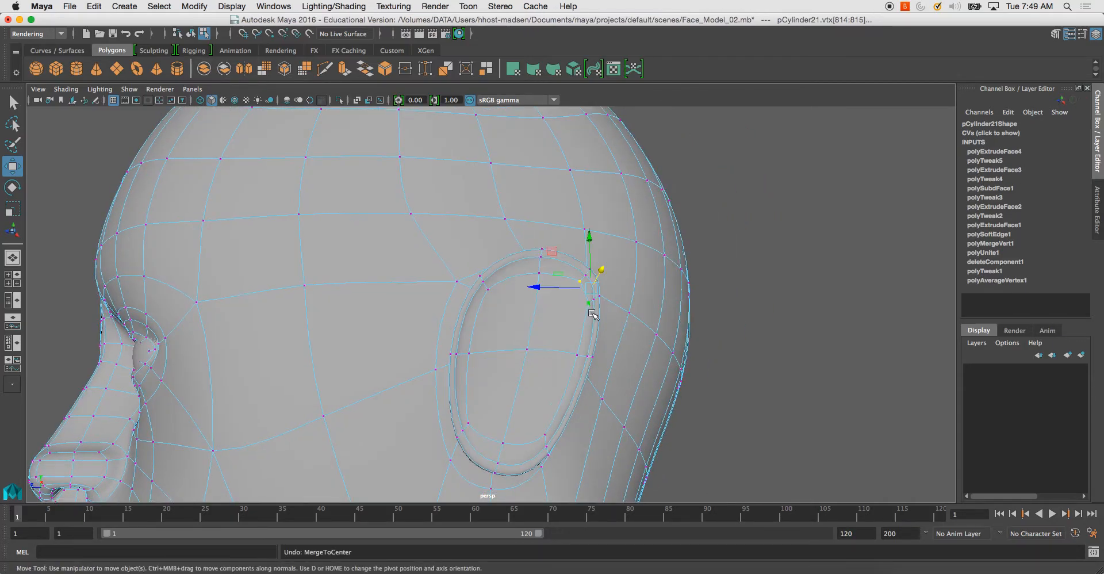
Merge the adjacent vertex pairs to centre at the ear's upper rear corner, from the recess out to the rim.
right_click_drag(571, 305, 564, 220, "shift")
left_click(574, 286)
left_click(580, 307, "shift")
right_click_drag(576, 309, 576, 233, "shift")
left_click_drag(623, 298, 518, 311, "alt")
left_click(516, 311)
left_click(525, 352, "shift")
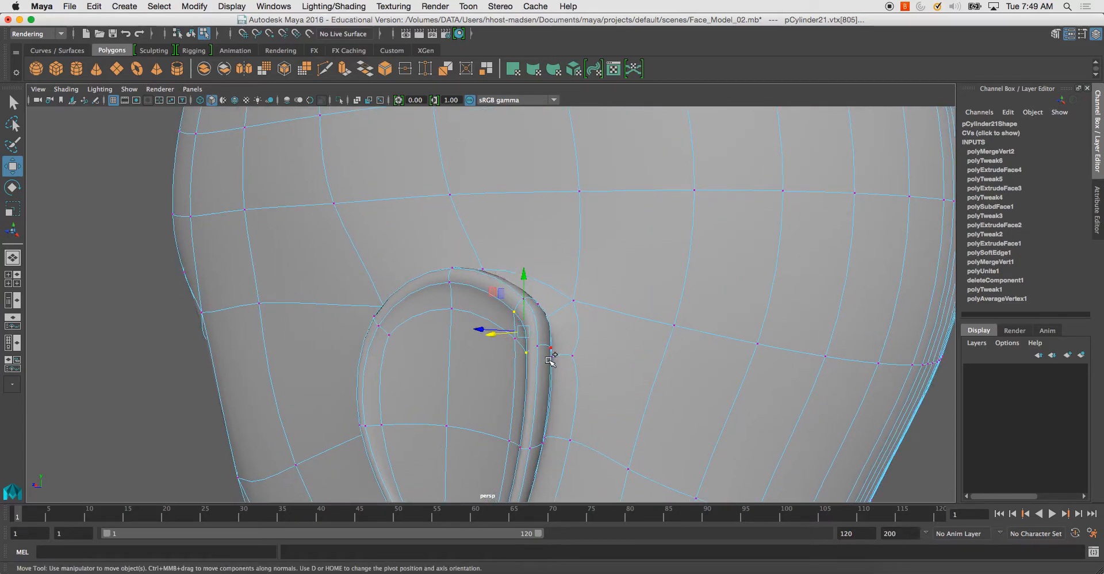
key("g")
left_click(528, 306)
left_click(539, 348, "shift")
key("g")
Merge the remaining vertex pairs to centre behind the same ear's upper rear corner, down to the head surface.
left_click_drag(539, 347, 498, 348, "alt")
left_click(437, 350, "shift")
key("g")
left_click(460, 359, "shift")
key("g")
left_click(484, 309)
left_click(487, 355, "shift")
key("g")
On the opposite ear, merge the vertex pairs to centre where the upper rear corner meets the head.
left_click_drag(571, 348, 517, 339, "alt")
left_click(618, 350)
key("g")
left_click_drag(620, 353, 789, 370, "alt")
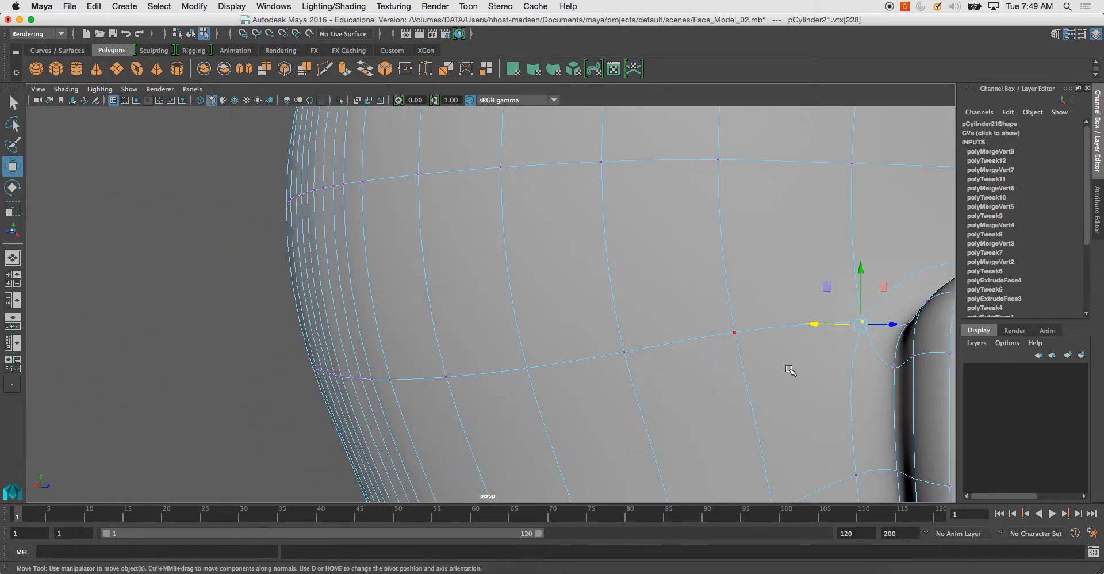
left_click(898, 368)
left_click(909, 324, "shift")
key("g")
left_click_drag(888, 367, 885, 368, "alt")
key("f")
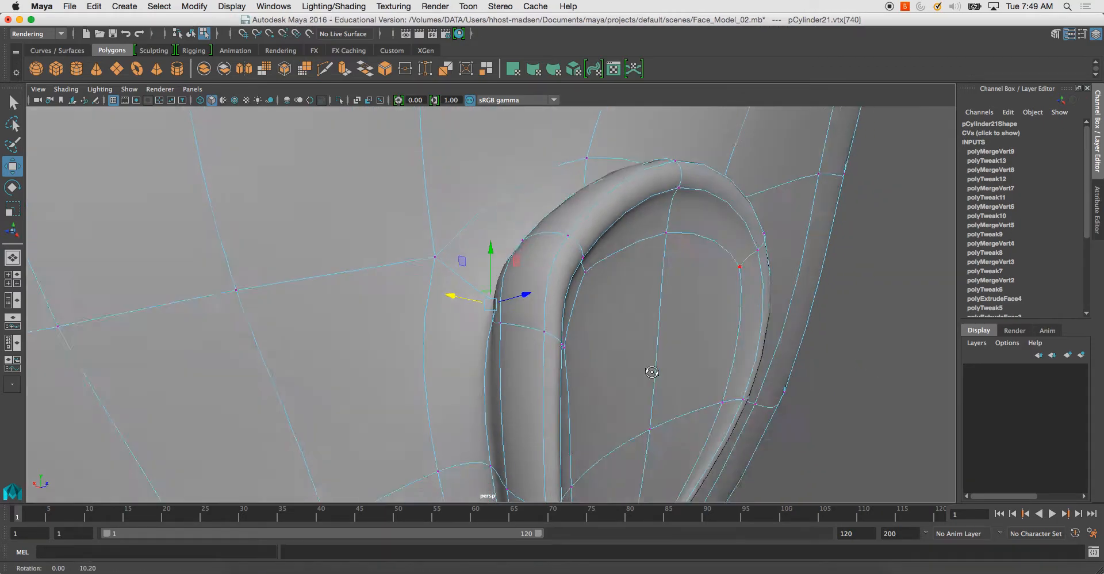
Merge the remaining four vertex pairs to centre across the opposite ear's rim and recess at its upper rear corner.
left_click_drag(650, 370, 574, 259, "alt")
left_click(556, 311, "shift")
left_click_drag(588, 327, 521, 276, "alt")
key("g")
left_click(565, 325, "shift")
key("g")
left_click(492, 328, "shift")
key("g")
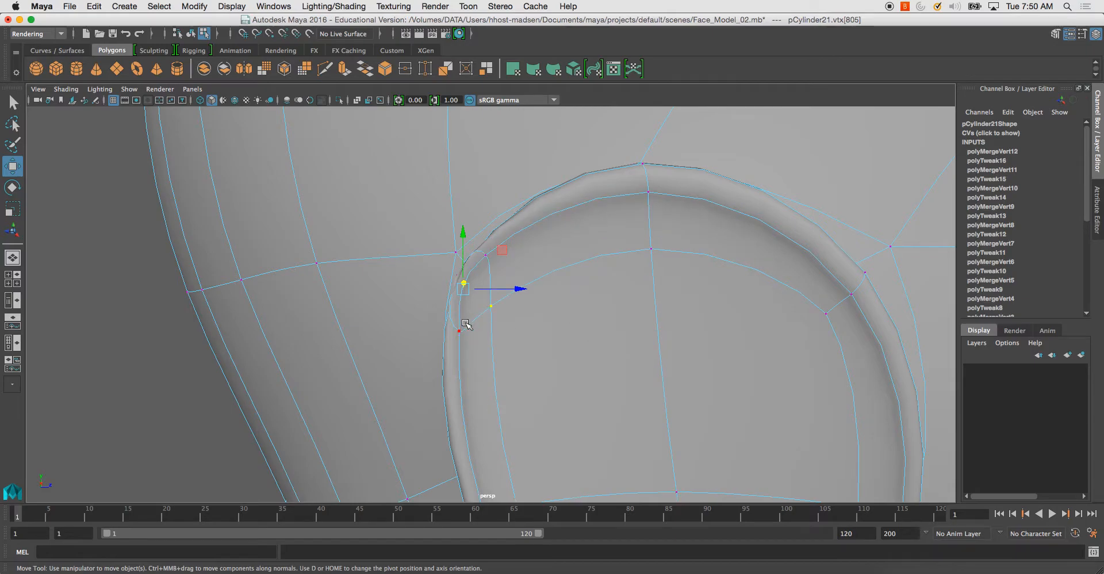
left_click(493, 269, "shift")
key("g")
Inspect the smoothed head and both ears from several angles.
left_click_drag(494, 269, 520, 313, "alt")
scroll(581, 293, "down", 3)
middle_click_drag(529, 310, 540, 253, "alt")
right_click_drag(540, 248, 582, 234)
left_click_drag(566, 285, 419, 275, "alt")
left_click(405, 300)
scroll(533, 239, "down", 3)
left_click_drag(501, 282, 544, 271, "alt")
scroll(464, 291, "up", 3)
left_click(640, 317)
left_click_drag(641, 318, 414, 320, "alt")
left_click_drag(710, 321, 545, 319, "alt")
middle_click_drag(349, 259, 485, 278, "alt")
Select the vertices across the ear's lower front rim and recess and average them with 10 iterations.
right_click_drag(439, 271, 416, 272)
left_click_drag(416, 273, 540, 279, "alt")
left_click_drag(667, 305, 717, 304, "alt")
left_click_drag(758, 345, 691, 335, "alt")
right_click_drag(692, 335, 694, 290, "ctrl+shift")
left_click_drag(694, 290, 649, 364, "alt")
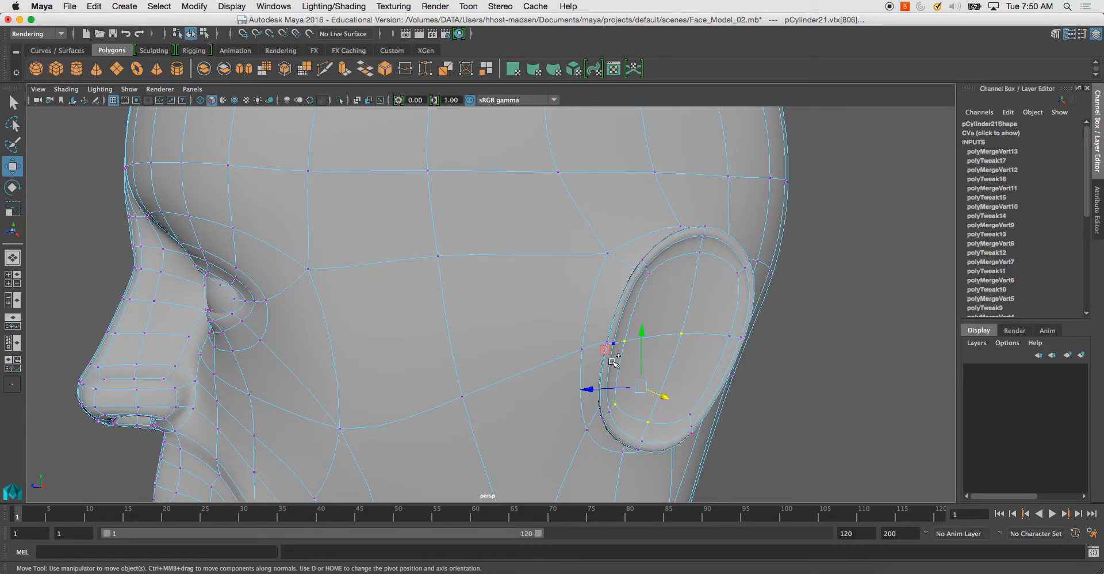
left_click_drag(613, 371, 748, 380, "alt")
left_click(664, 378, "shift")
left_click(719, 357)
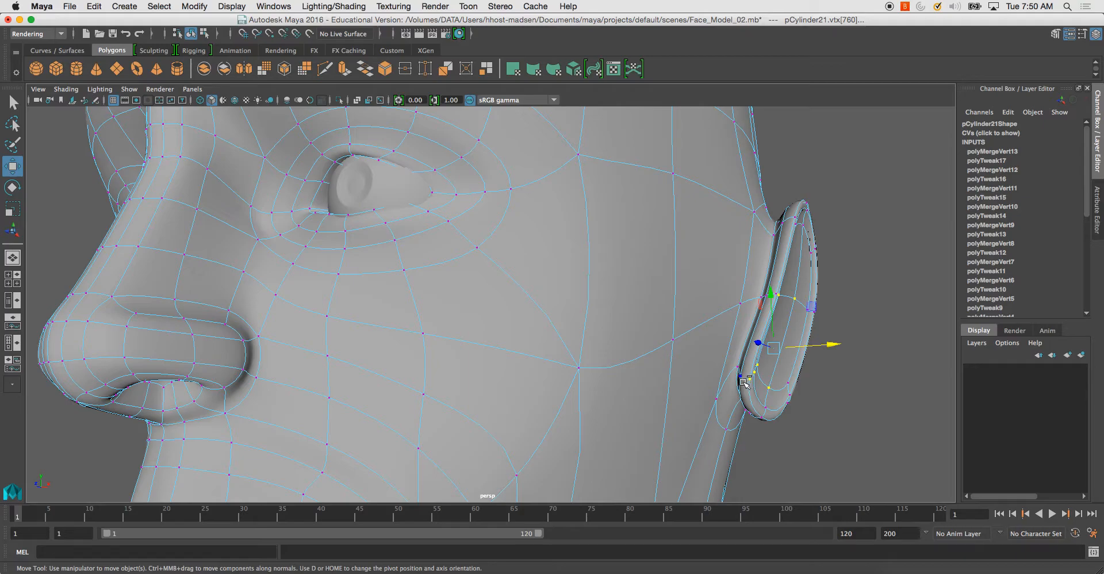
left_click_drag(774, 325, 803, 315, "alt")
left_click(745, 371, "shift")
left_click(796, 313, "shift")
left_click(761, 402, "shift")
left_click_drag(758, 402, 707, 382, "alt")
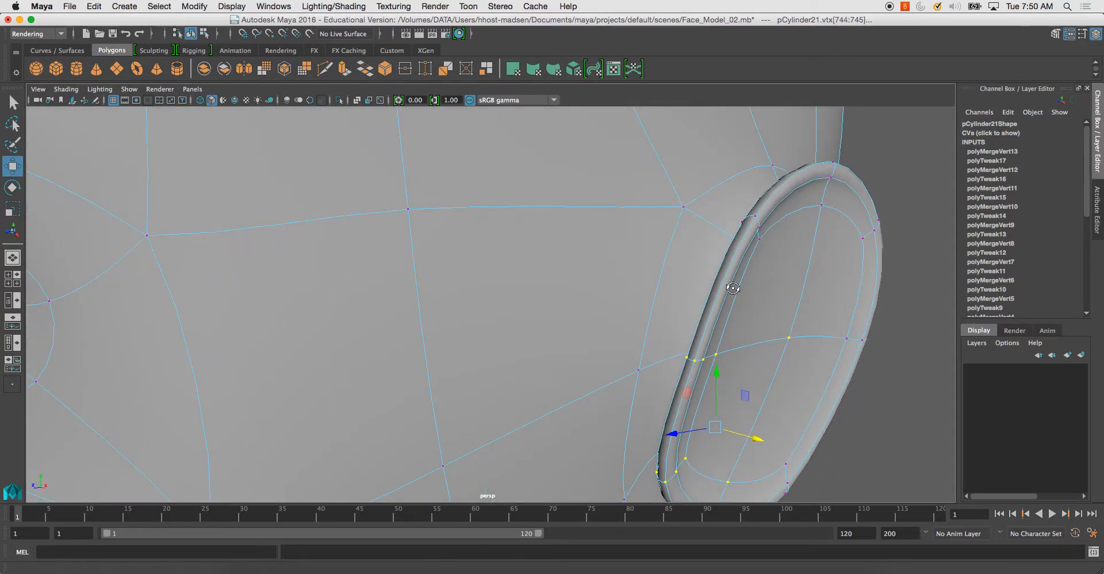
left_click_drag(731, 289, 739, 285, "alt")
right_click_drag(756, 308, 795, 287, "shift")
left_click_drag(751, 313, 720, 327, "alt")
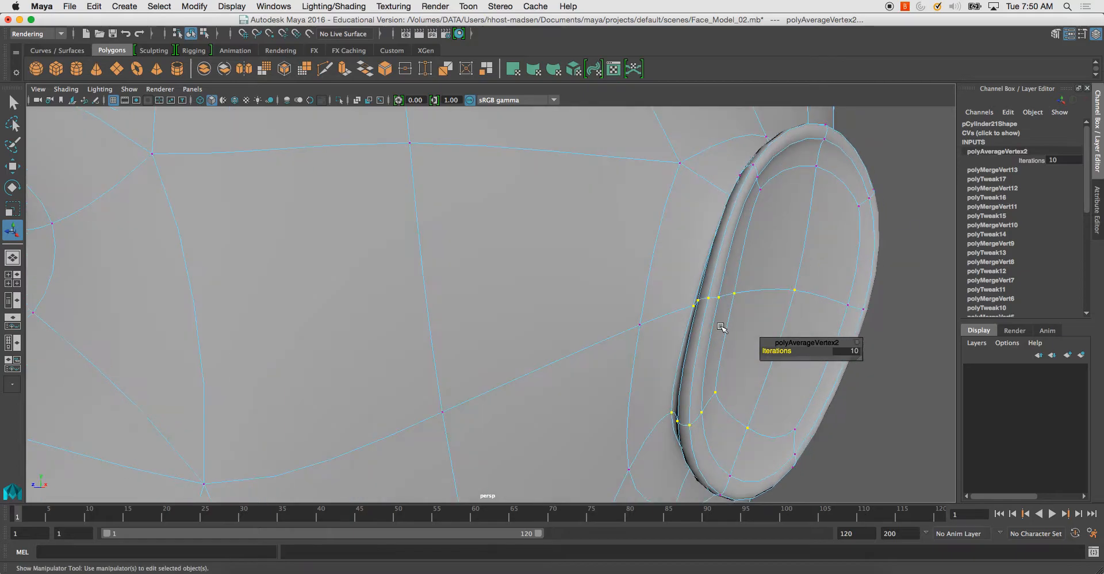
Add the cheek vertices just ahead of the ear's lower front rim to the selection and average them repeatedly with 10 iterations.
left_click(626, 311, "shift")
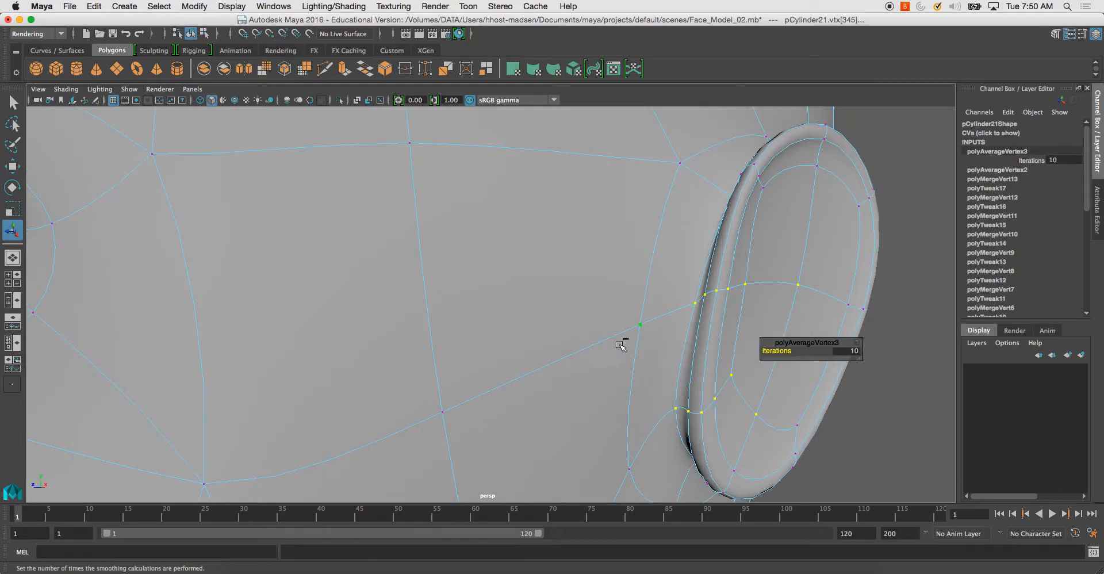
key("g")
key("g")
key("g")
key("g")
key("g")
key("g")
key("g")
key("g")
key("g")
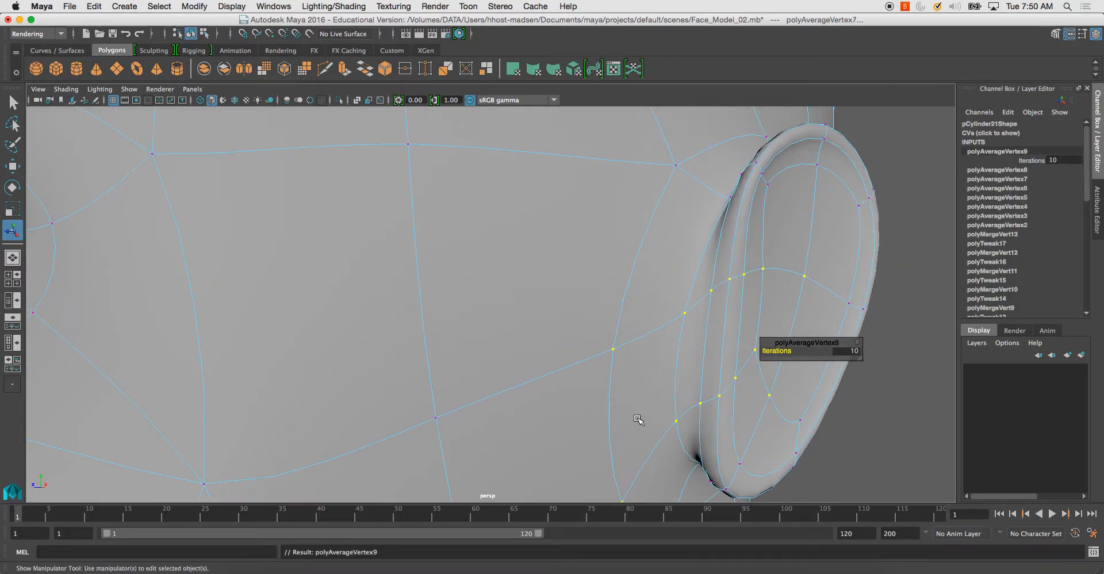
Shift the selected ear-front vertices slightly toward the face and average them several more times with 10 iterations.
key("w")
left_click_drag(658, 392, 631, 393)
key("g")
key("g")
key("g")
key("g")
key("t")
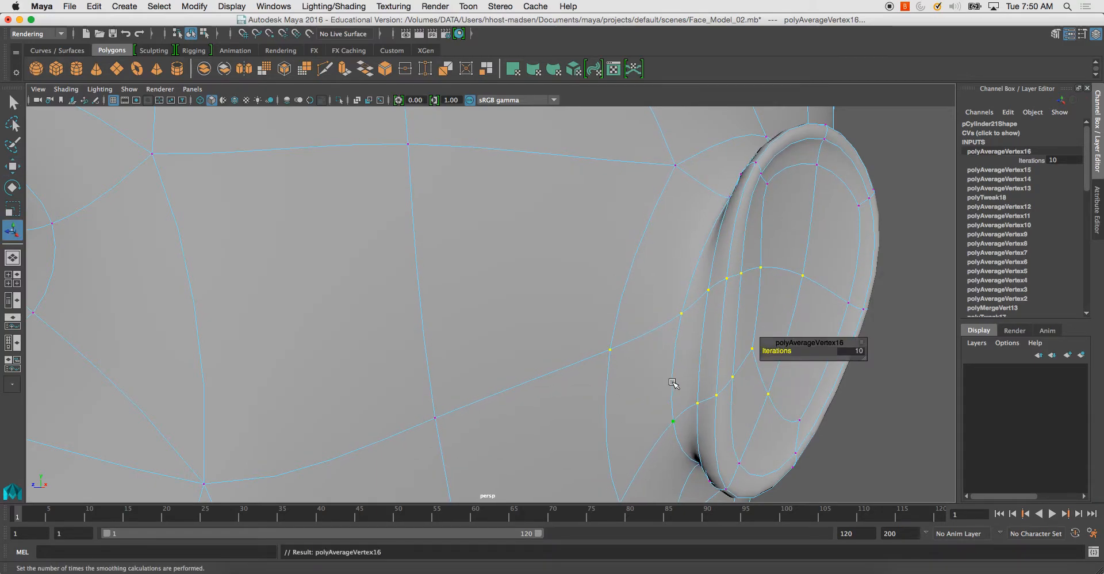
In the side view, rotate the selected vertices at the ear's front to follow the reference ear.
scroll(637, 383, "down", 5)
key("space")
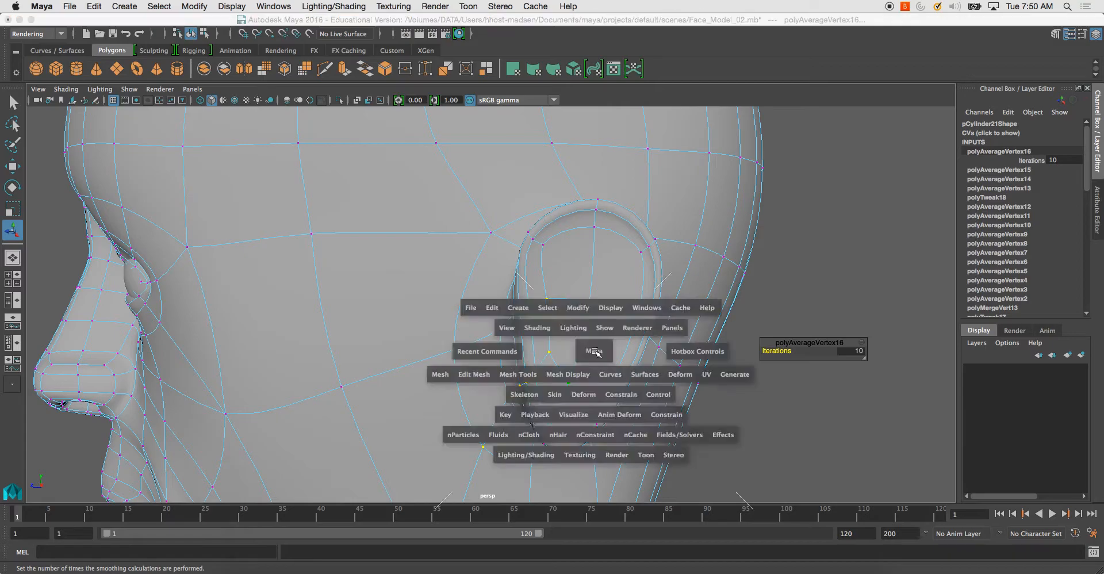
key("space")
scroll(480, 316, "up", 3)
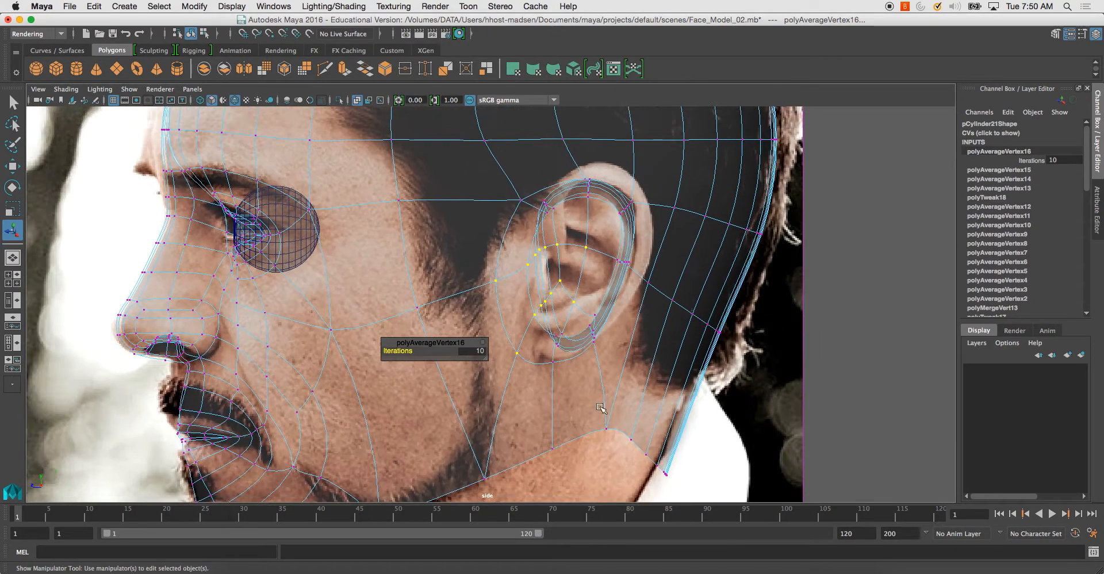
scroll(537, 371, "down", 4)
key("e")
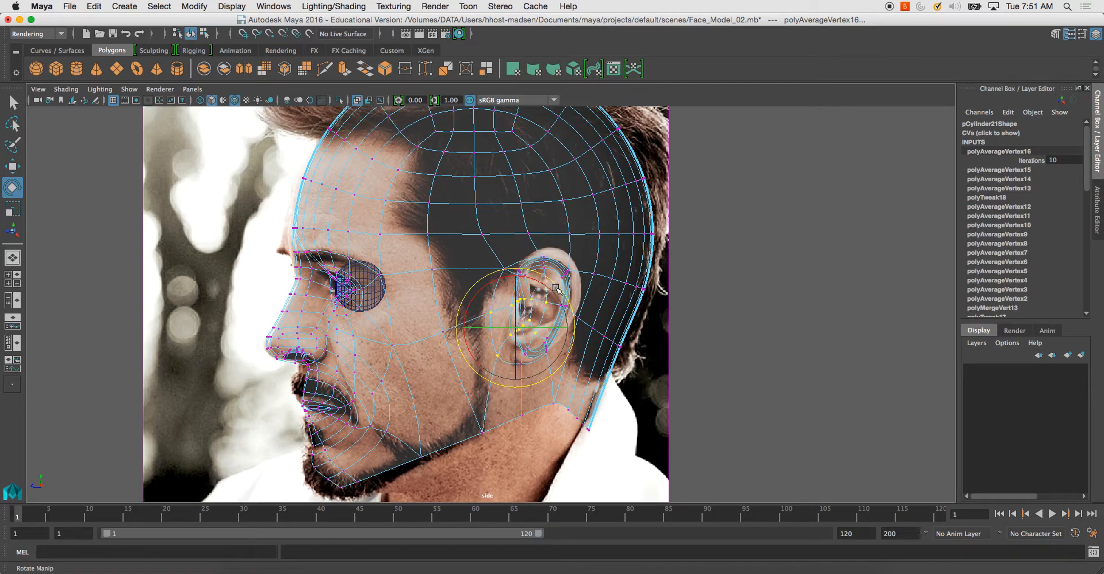
left_click_drag(556, 288, 553, 349)
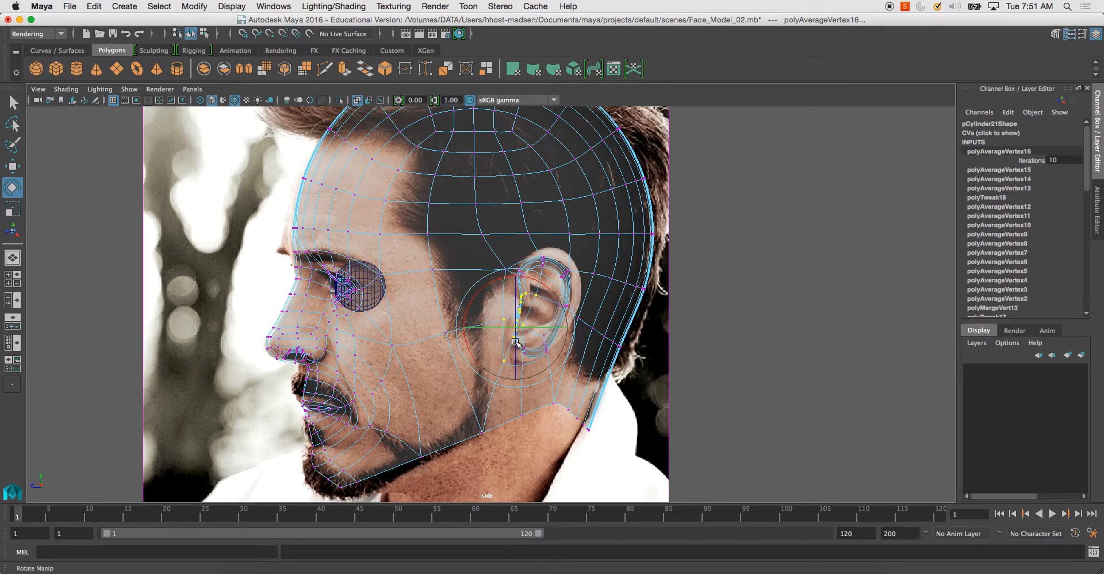
left_click(525, 371)
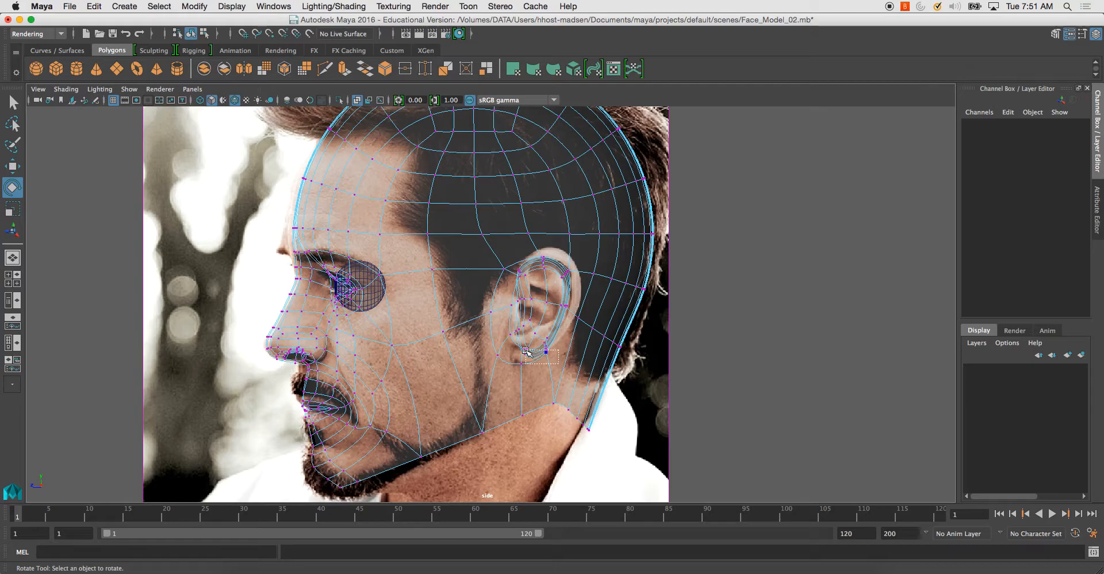
Move the ear's lower, rear and upper vertices to the outline of the reference ear, working on the unsmoothed mesh.
left_click_drag(523, 345, 527, 361)
key("w")
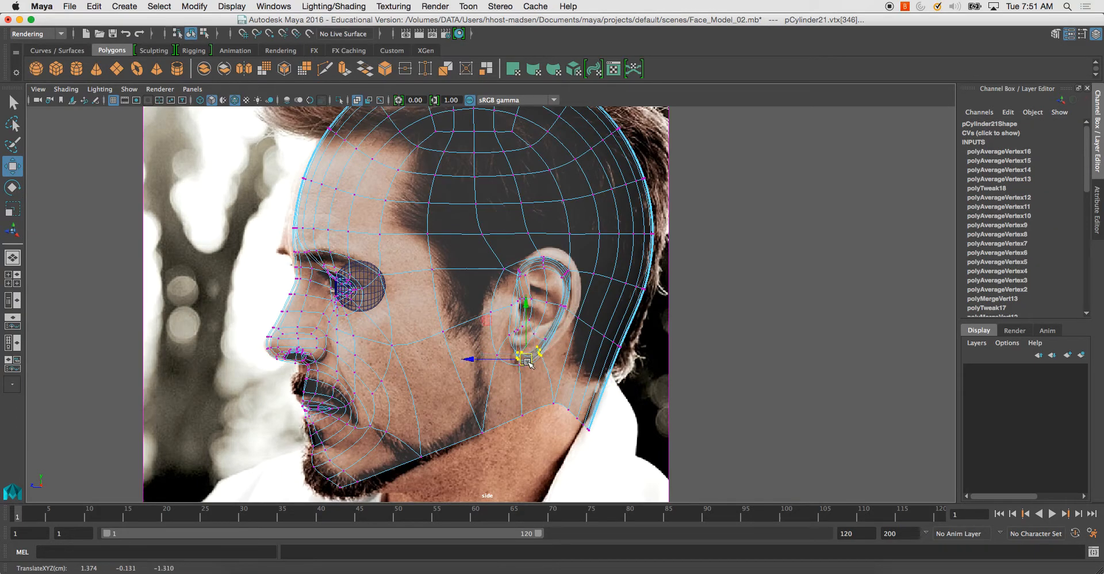
mouse_move(570, 317)
left_mouse_down()
mouse_move(557, 300)
mouse_move(579, 311)
left_mouse_up()
key("1")
mouse_move(559, 264)
left_mouse_down()
mouse_move(578, 283)
mouse_move(576, 269)
mouse_move(557, 266)
left_mouse_up()
left_click_drag(547, 256, 528, 271)
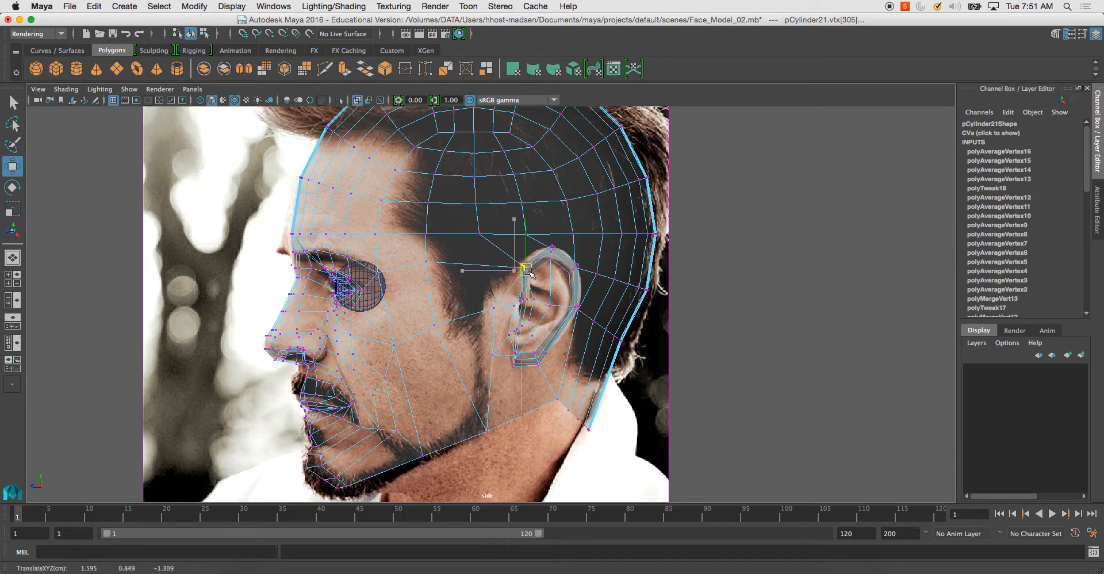
Soften the head mesh's edges in the perspective view and check the ears from several angles.
key("space")
key("space")
right_click(494, 210)
right_click_drag(460, 185, 562, 189, "shift")
mouse_move(554, 262)
left_mouse_down("alt")
mouse_move(548, 230)
mouse_move(588, 231)
mouse_move(555, 244)
left_mouse_up("alt")
left_click(684, 325)
right_click_drag(546, 245, 496, 225, "alt")
left_click_drag(494, 231, 535, 270, "alt")
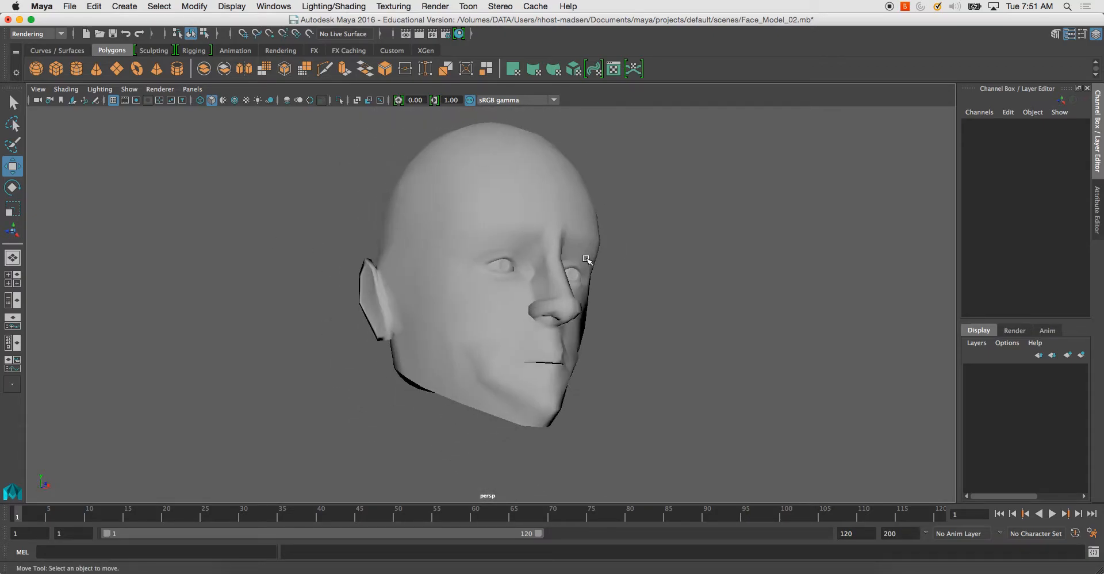
right_click_drag(535, 269, 510, 271, "alt")
left_click_drag(510, 271, 461, 234, "alt")
Select the open border edge loop around the underside of the head, from chin to nape.
left_click(503, 232)
key("space")
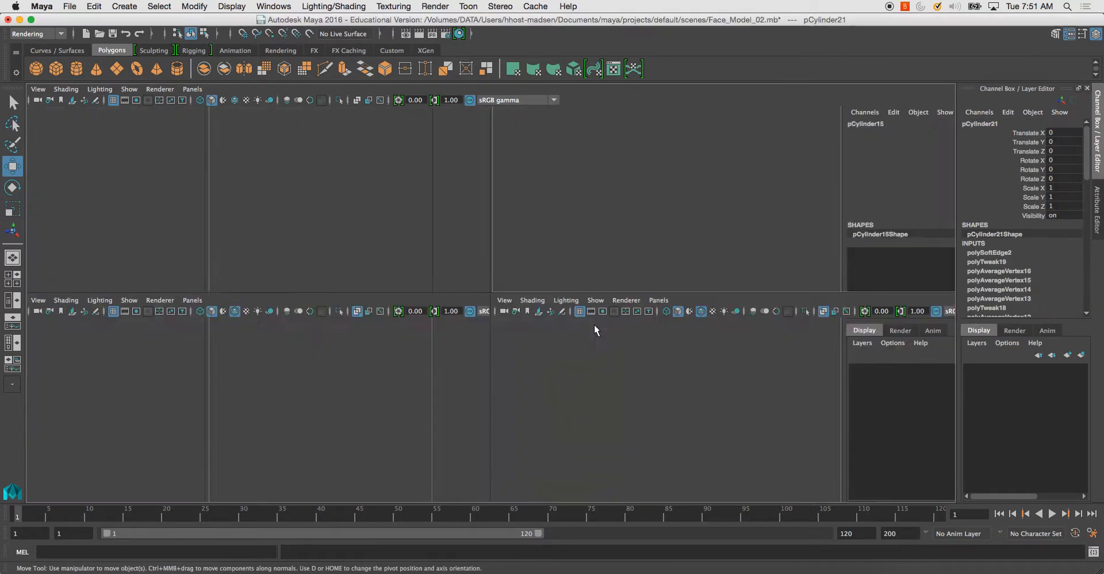
key("space")
right_click_drag(498, 296, 443, 293)
left_click(503, 343)
key("super+space")
middle_click_drag(477, 361, 493, 326, "alt")
left_click(489, 332)
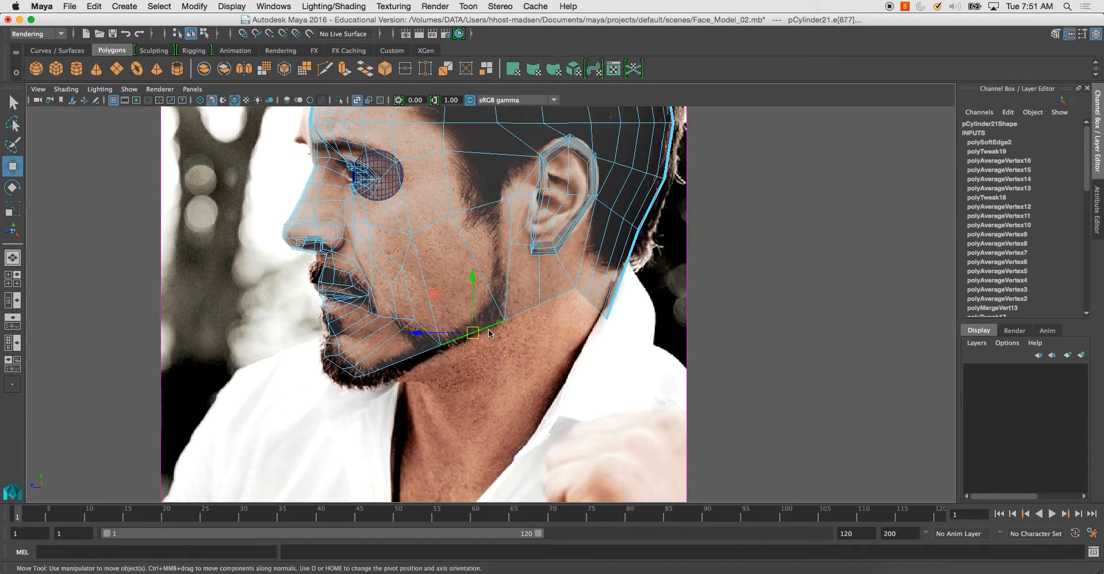
right_click_drag(528, 309, 523, 219, "ctrl+shift")
double_click(528, 309)
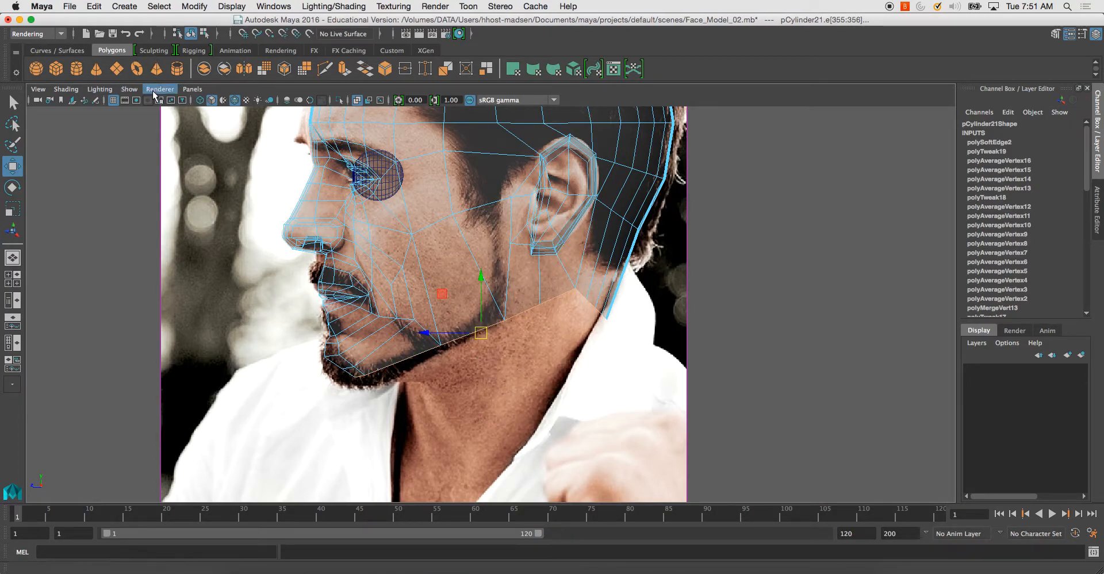
key("space")
key("space")
left_click_drag(649, 277, 557, 273, "alt")
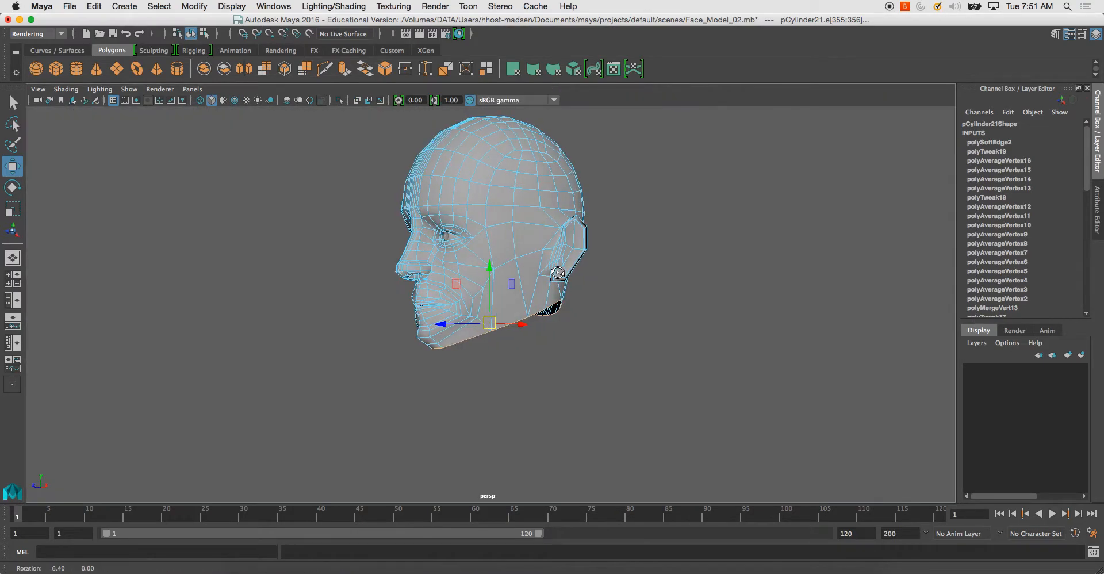
key("space")
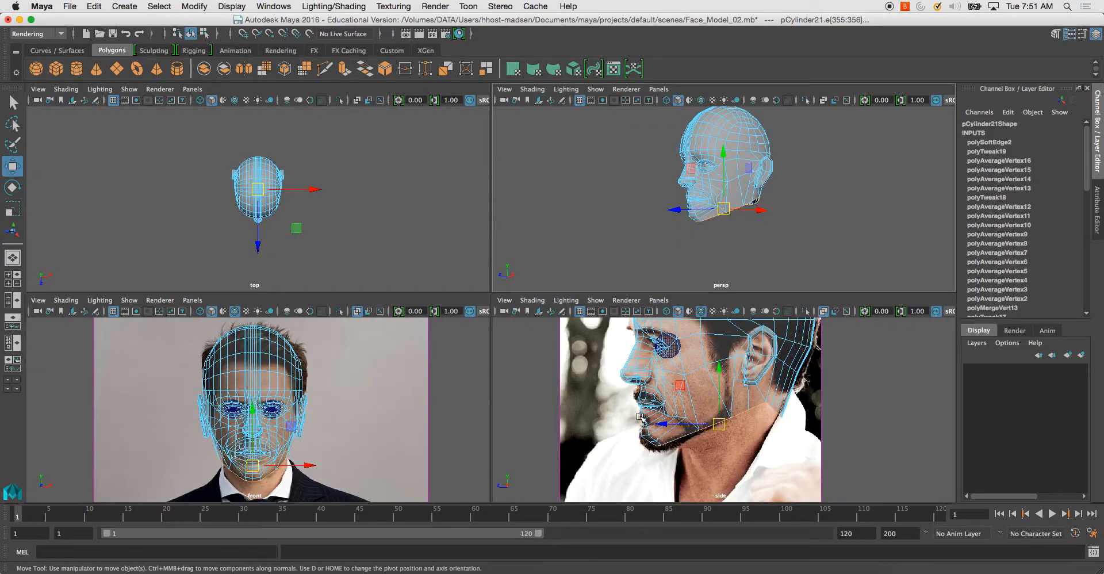
key("space")
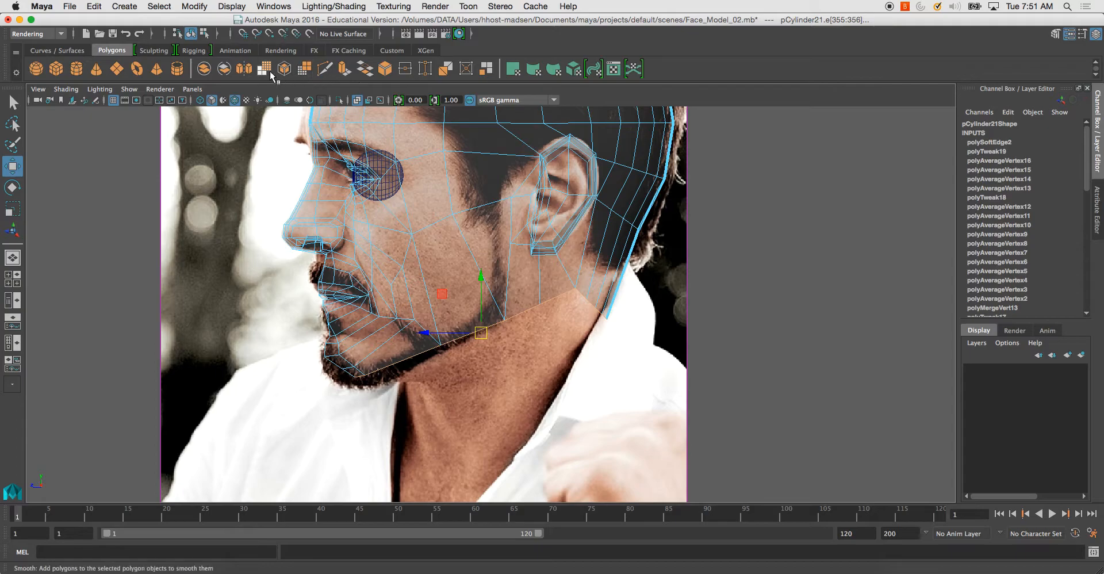
Extrude the border edges downward, scale them narrower front to back and shift them toward the start of the neck.
key("ctrl+e")
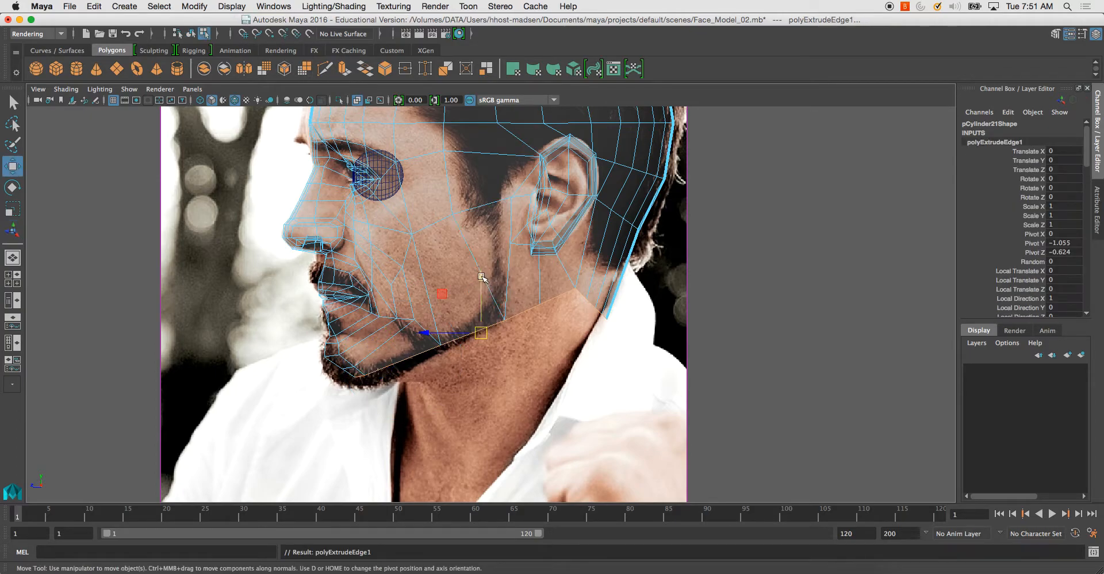
left_click_drag(482, 277, 483, 326)
key("r")
left_click_drag(481, 372, 426, 344)
key("w")
left_click_drag(482, 371, 497, 356)
key("r")
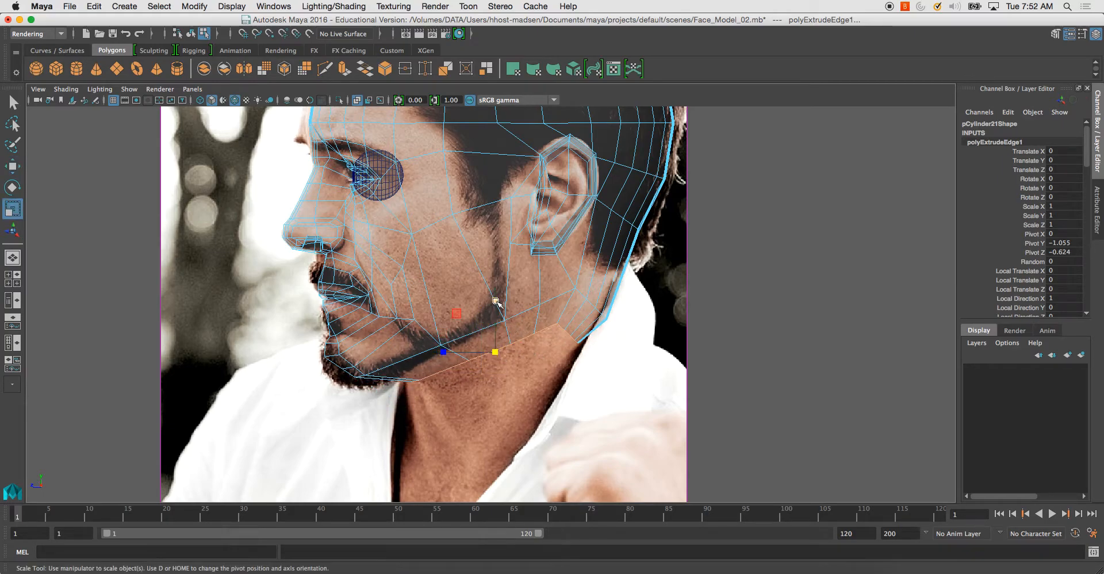
Flatten, rotate and lower the extruded edge loop to follow the slope of the neck in the side photo.
left_click_drag(496, 300, 496, 332)
key("e")
left_click_drag(496, 293, 512, 297)
key("w")
mouse_move(501, 354)
left_mouse_down()
mouse_move(518, 364)
mouse_move(451, 365)
mouse_move(495, 372)
left_mouse_up()
key("r")
key("w")
key("r")
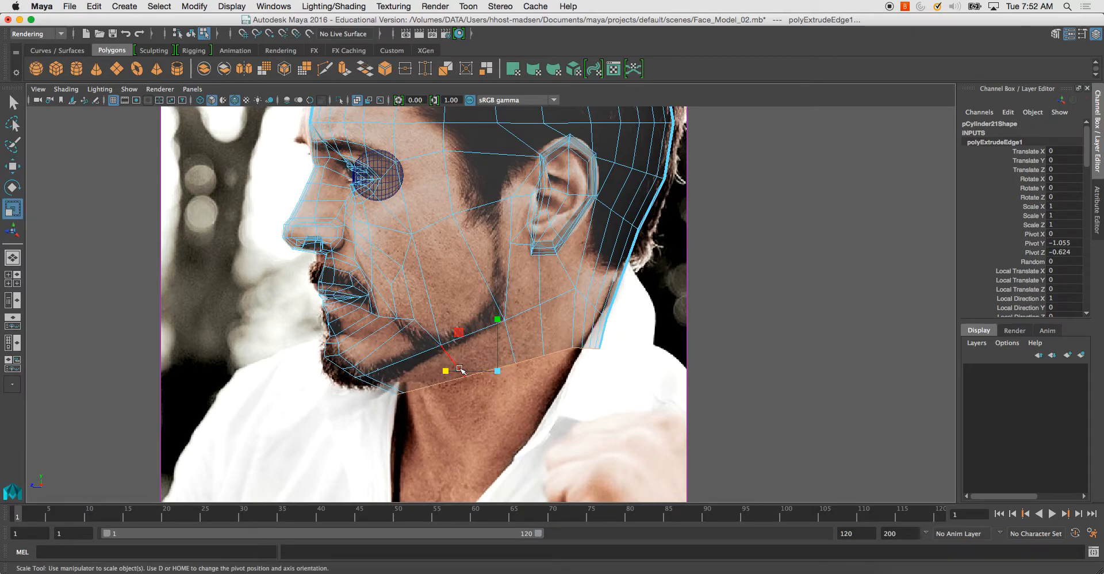
Extrude the neck's edge loop again and pull it straight down to lengthen the neck.
key("ctrl+e")
key("w")
left_click_drag(497, 371, 498, 413)
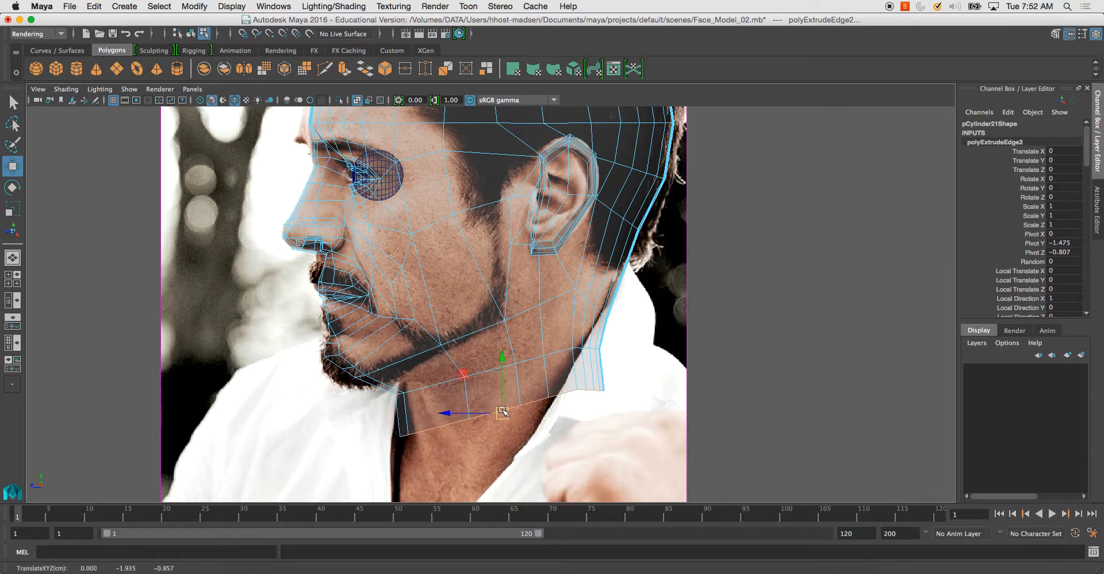
key("space")
key("space")
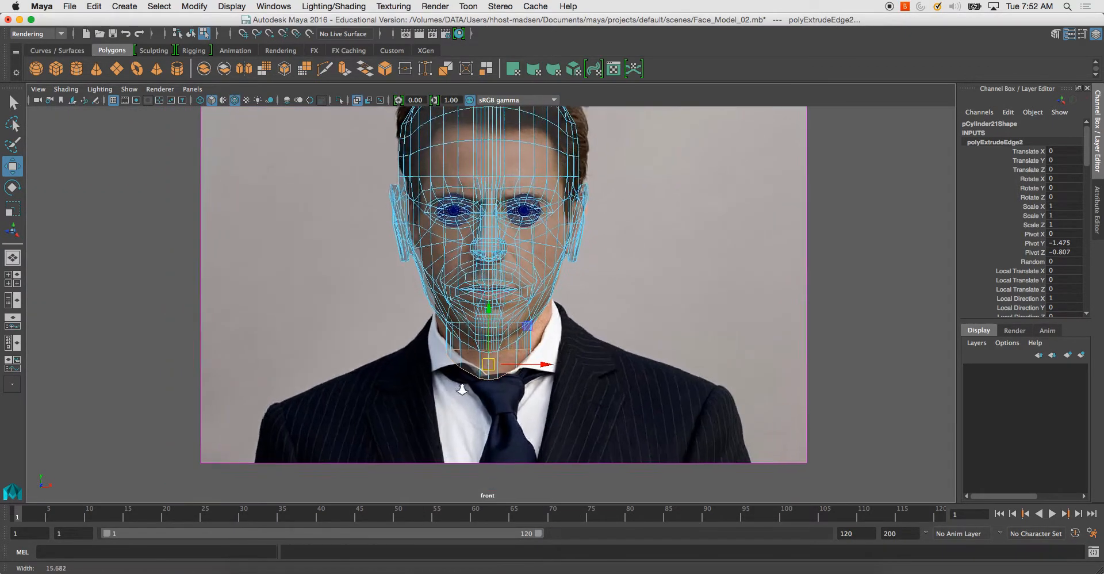
right_click_drag(455, 381, 650, 473, "alt")
key("r")
mouse_move(541, 401)
left_mouse_down()
mouse_move(577, 404)
mouse_move(553, 405)
left_mouse_up()
key("super+z")
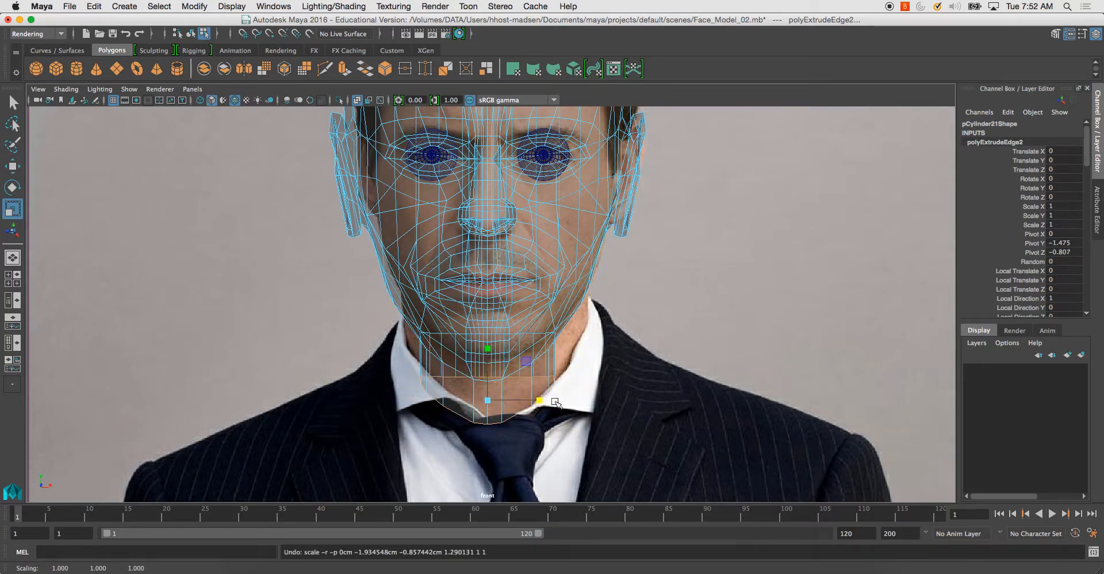
In the front view, widen the upper neck edge loop to the reference neck and flare the bottom loop outward.
key("space")
key("space")
right_click_drag(537, 346, 628, 477, "alt")
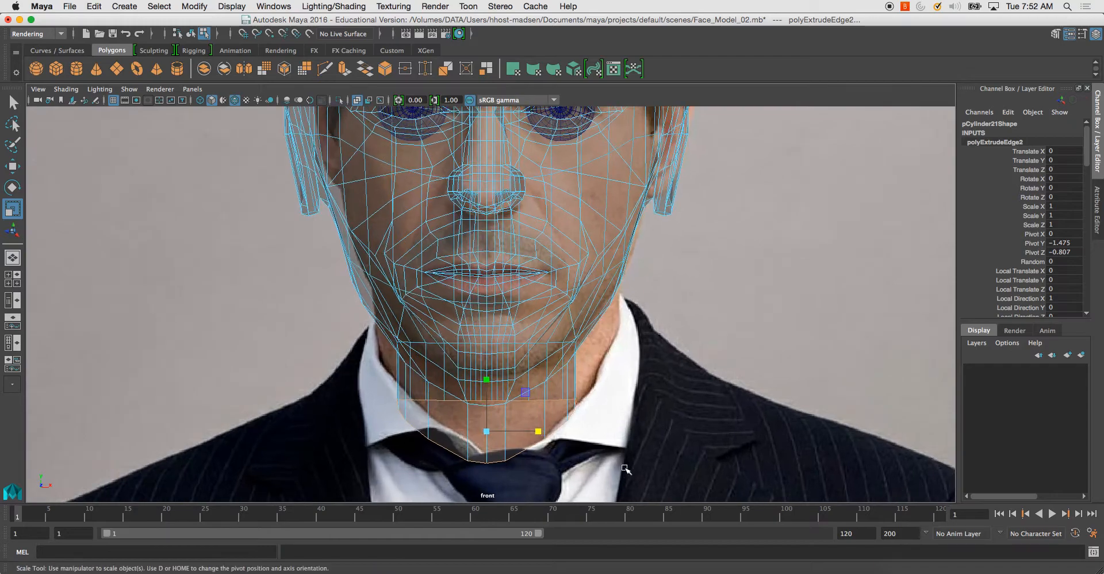
left_click(556, 376)
left_click_drag(535, 378, 561, 377)
double_click(531, 442)
left_click_drag(541, 431, 581, 435)
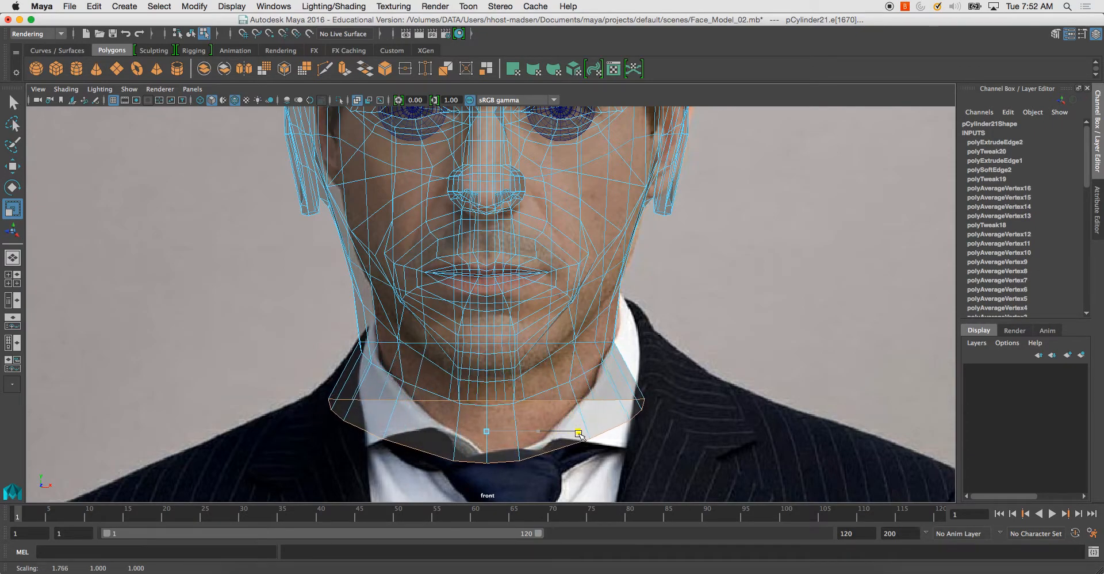
Return to the perspective view, soften the mesh's edges and inspect the new neck.
key("space")
key("space")
left_click_drag(597, 285, 545, 283, "alt")
right_click_drag(499, 223, 563, 244)
left_click(489, 228)
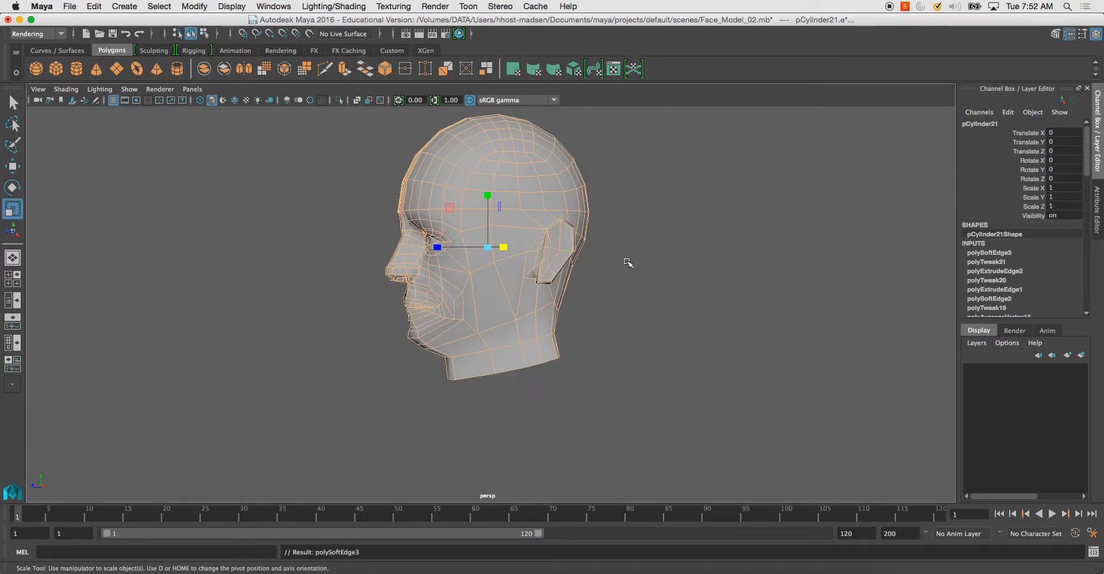
left_click(601, 263)
left_click_drag(598, 266, 641, 286, "alt")
left_click_drag(591, 246, 554, 294, "alt")
scroll(546, 273, "up", 3)
scroll(555, 295, "up", 3)
Select the lower cheek vertex below the mouth corner and move it down toward the jaw.
left_click(444, 312)
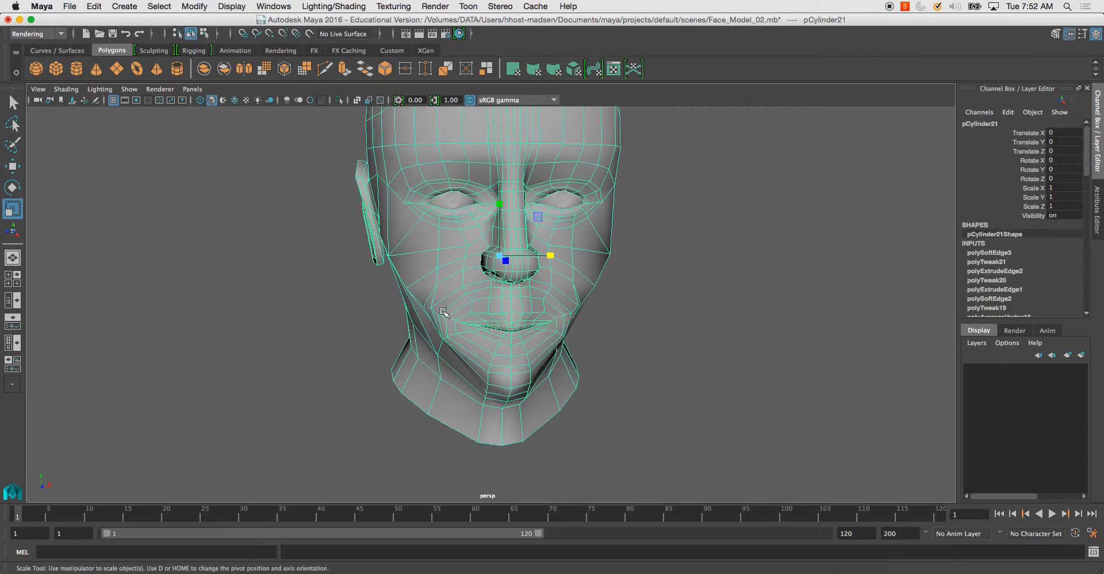
right_click_drag(446, 297, 405, 298)
left_click_drag(405, 298, 444, 280, "alt")
scroll(454, 308, "up", 3)
left_click(449, 317)
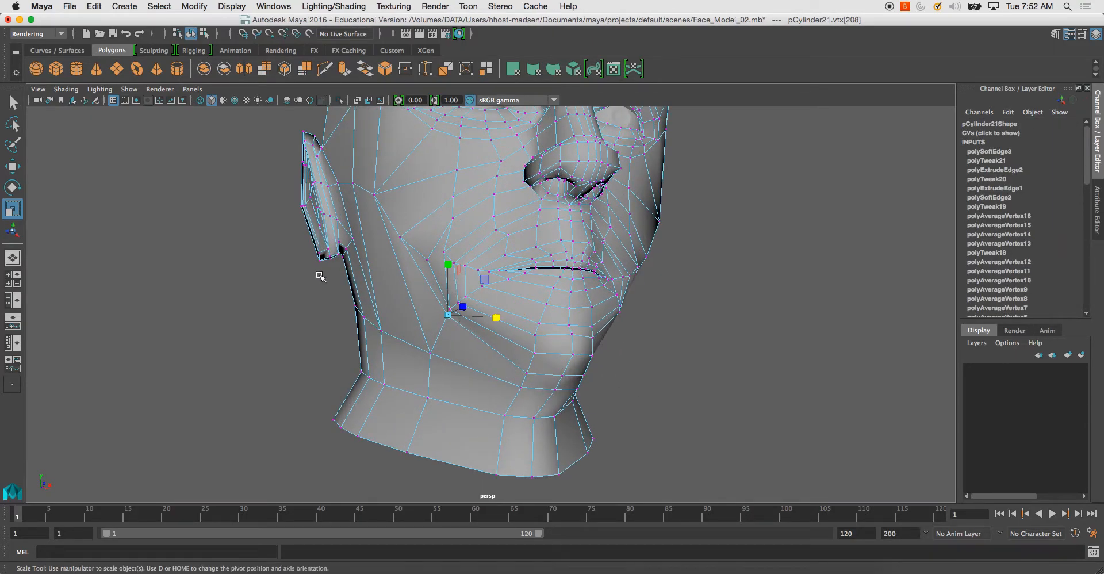
key("q")
left_click_drag(435, 261, 421, 173)
key("w")
left_click_drag(449, 261, 449, 282)
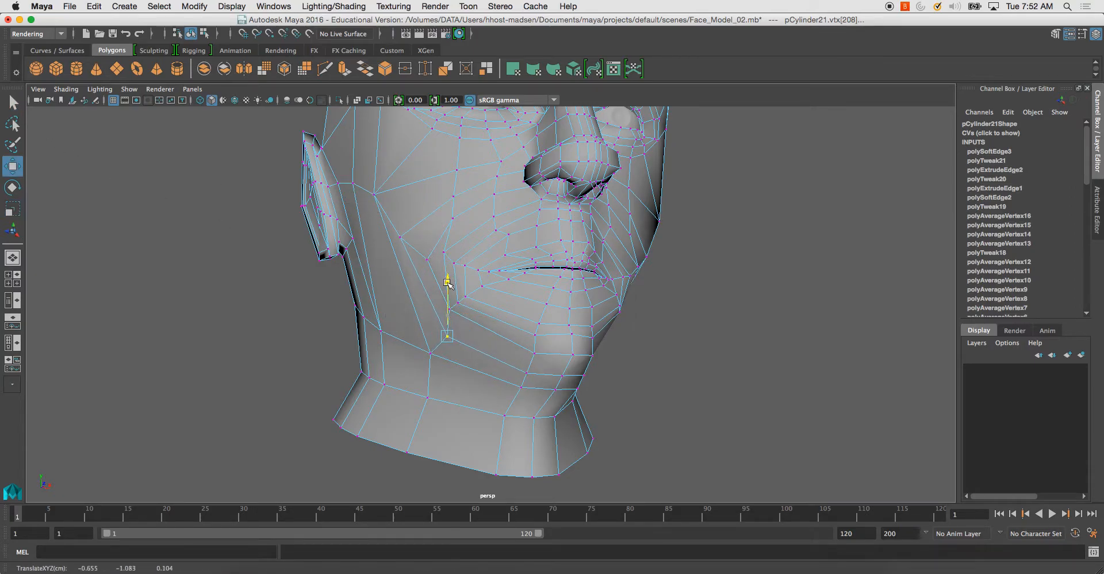
Lower the next two cheek vertices between the mouth corner and the ear to even out the side of the face.
left_click(401, 238)
left_click_drag(401, 191, 401, 215)
left_click(375, 194)
left_click_drag(375, 141, 523, 290)
Move the two cheek vertices directly ahead of the ear forward toward the face.
left_click_drag(424, 333, 485, 347, "alt")
left_click(440, 326)
left_click_drag(424, 320, 396, 329, "alt")
right_click_drag(396, 329, 421, 356, "alt")
left_click(314, 314)
left_click(351, 349)
left_click_drag(403, 357, 412, 357)
left_click(334, 263)
left_click_drag(381, 266, 423, 278)
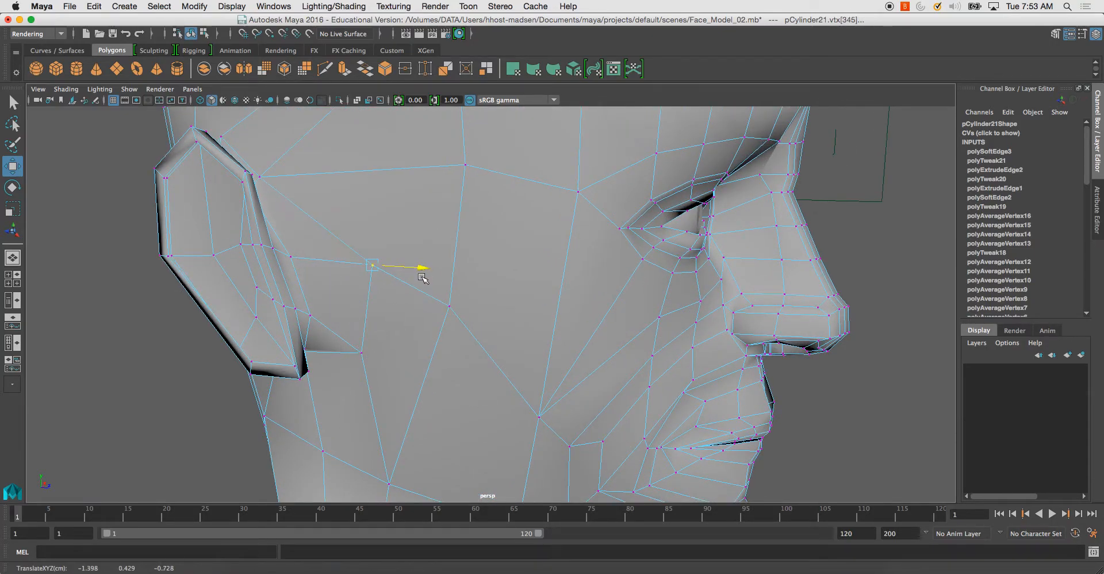
Move the two vertices where the ear's front edge joins the head slightly forward.
left_click(293, 252)
left_click_drag(342, 261, 358, 266)
left_click(316, 315)
left_click_drag(362, 321, 377, 323)
left_click(296, 311)
Return to object selection and examine the head, ears and neck from several angles.
left_click_drag(299, 311, 398, 316, "alt")
right_click_drag(397, 316, 355, 308, "alt")
left_click_drag(377, 288, 390, 313, "alt")
right_click(411, 246)
right_click_drag(411, 245, 460, 230)
left_click_drag(395, 259, 355, 296, "alt")
right_click_drag(474, 276, 400, 267, "alt")
middle_click_drag(400, 266, 373, 235, "alt")
left_click_drag(373, 235, 294, 249, "alt")
left_click(602, 325)
left_click_drag(601, 325, 530, 330, "alt")
left_click(473, 302)
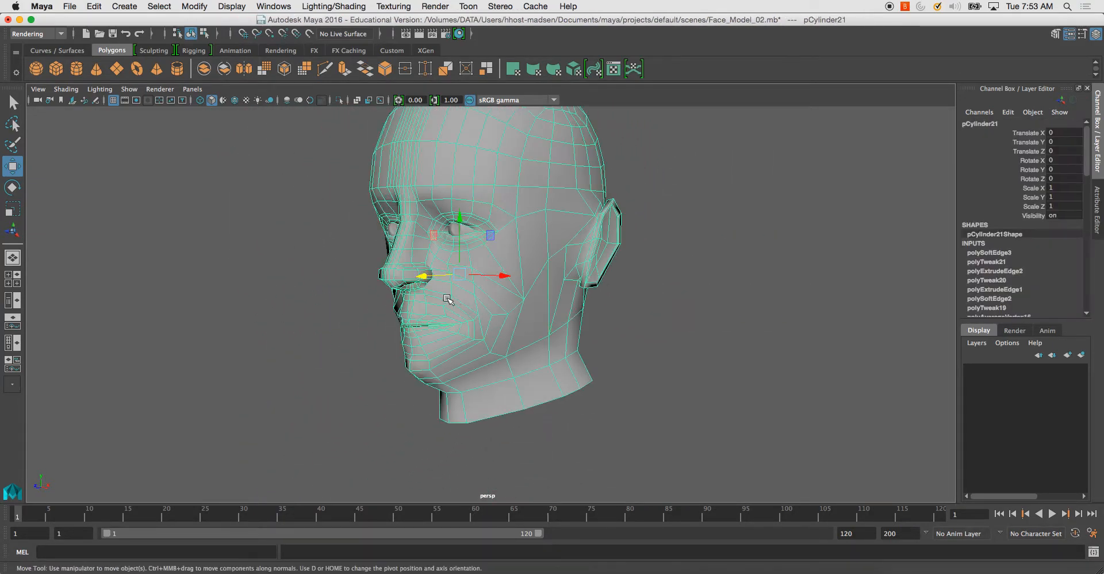
left_click_drag(453, 300, 402, 297, "alt")
mouse_move(491, 250)
left_mouse_down("alt")
mouse_move(506, 260)
mouse_move(493, 268)
left_mouse_up("alt")
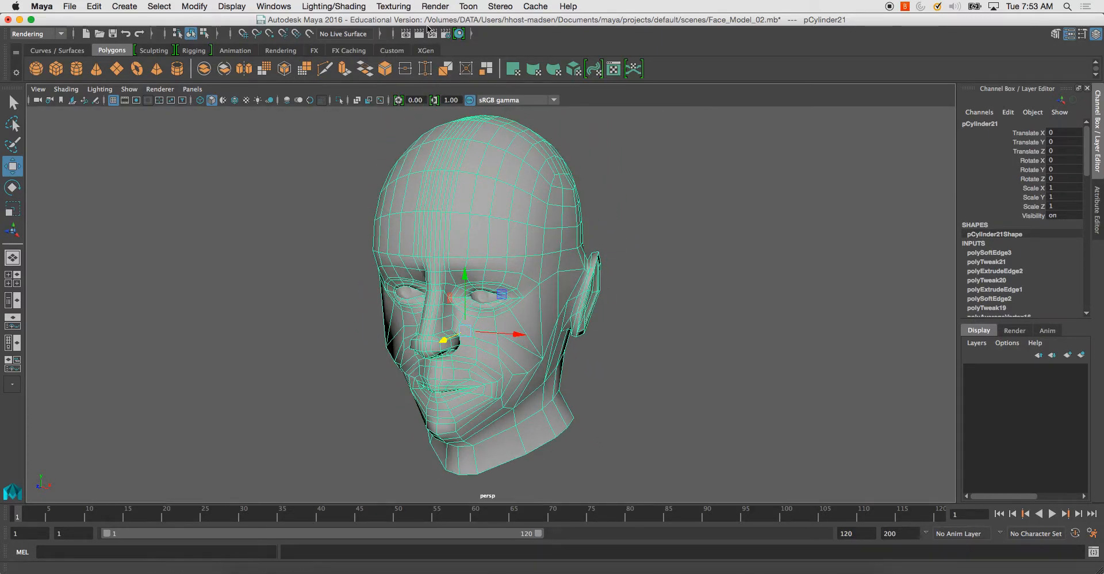
Switch to the Modeling menu set and look through the available mesh commands.
left_click(38, 34)
left_click(26, 40)
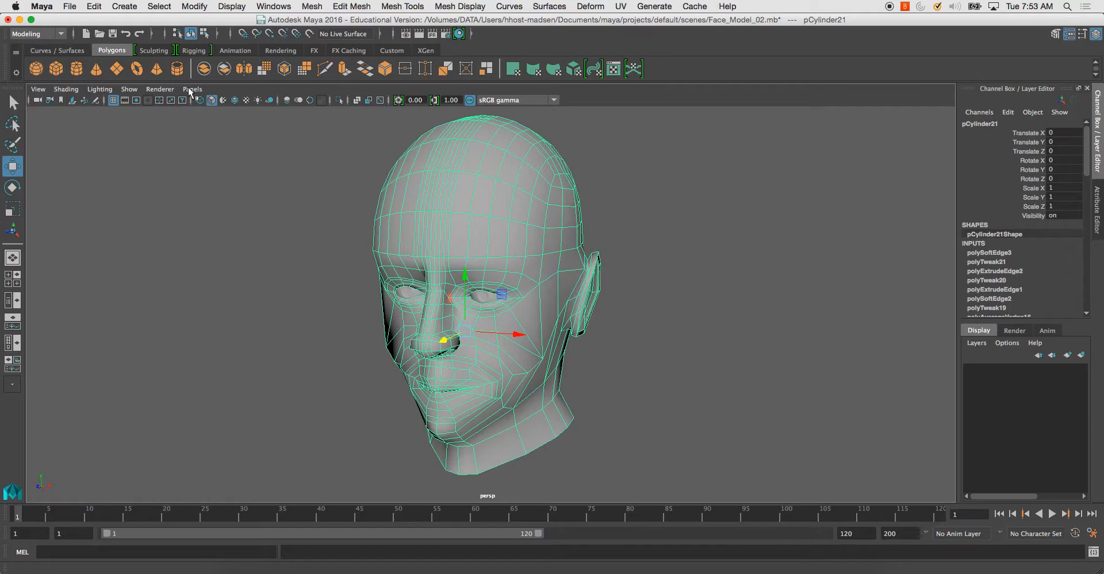
left_click(471, 7)
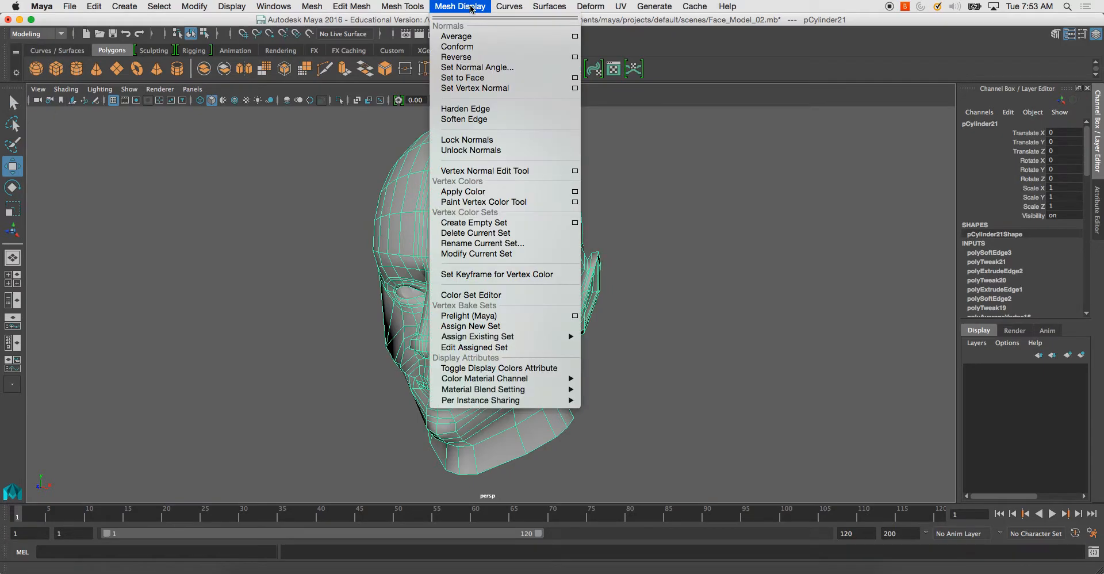
left_click(395, 4)
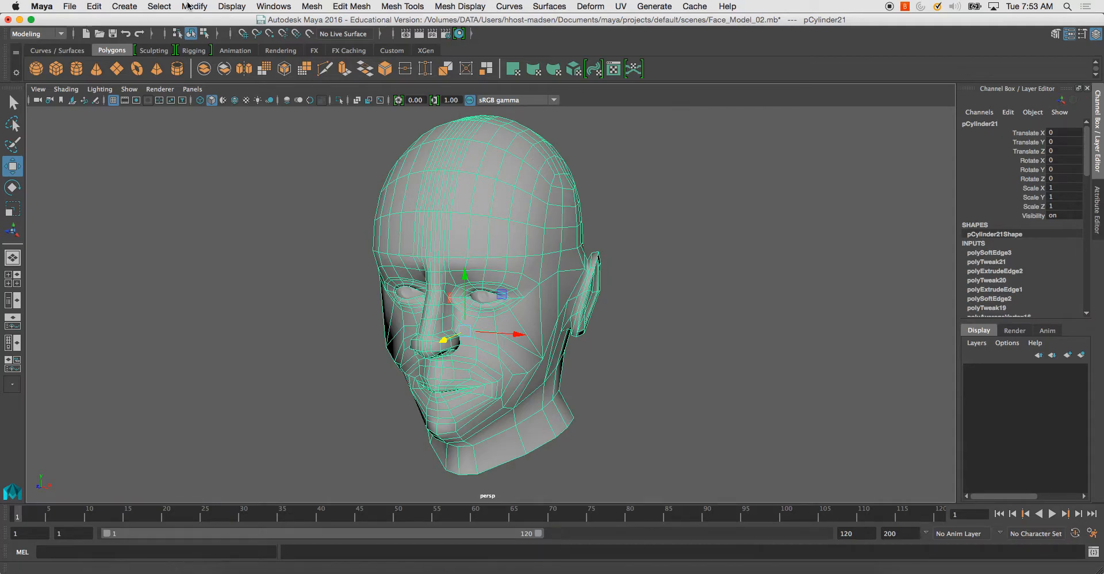
Delete the construction history of all objects and reselect the head.
left_click(99, 6)
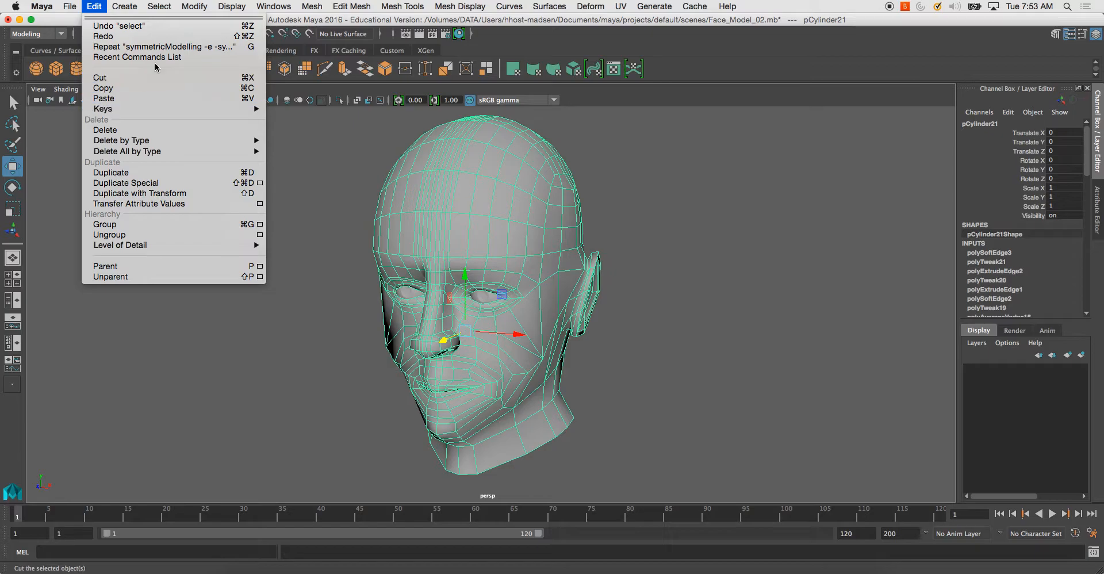
mouse_move(170, 141)
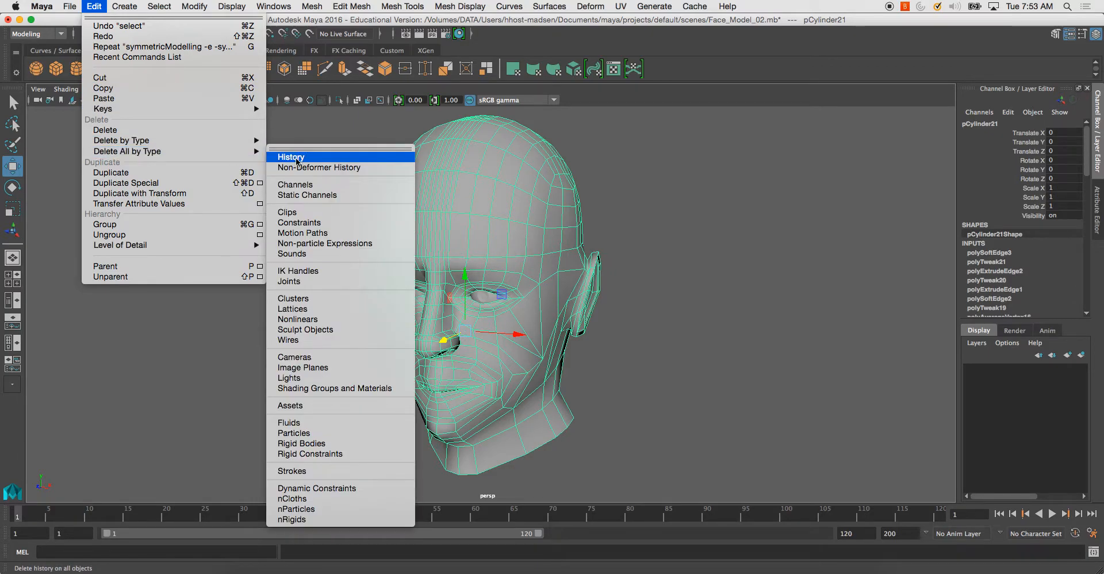
left_click(297, 162)
left_click(623, 205)
left_click(458, 198)
scroll(477, 246, "up", 2)
scroll(477, 246, "up", 1)
Activate the Sculpt Tool on the head mesh and display its tool settings.
left_click(352, 6)
mouse_move(402, 6)
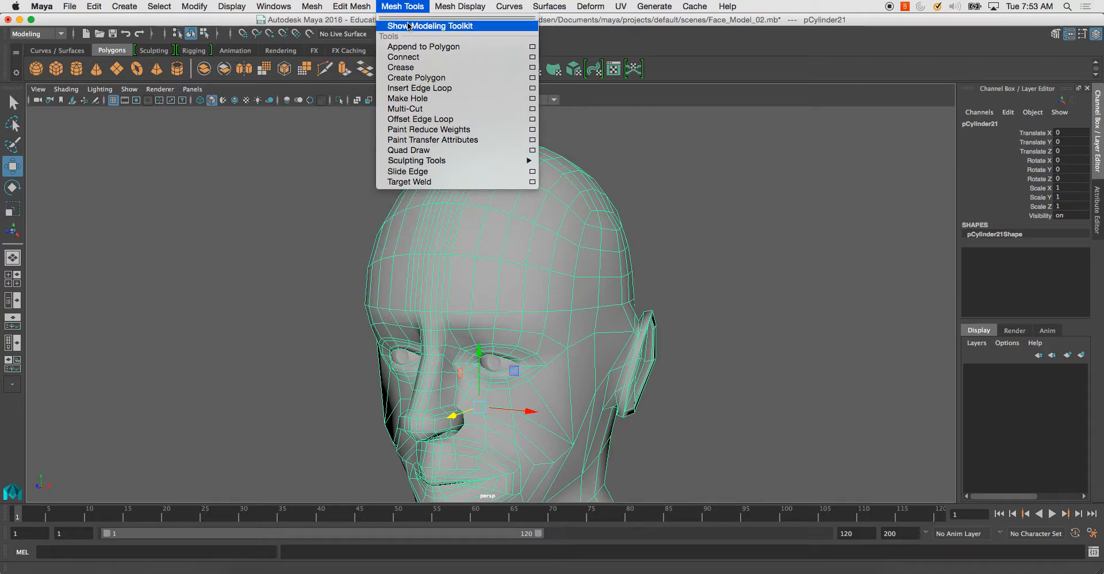
mouse_move(480, 162)
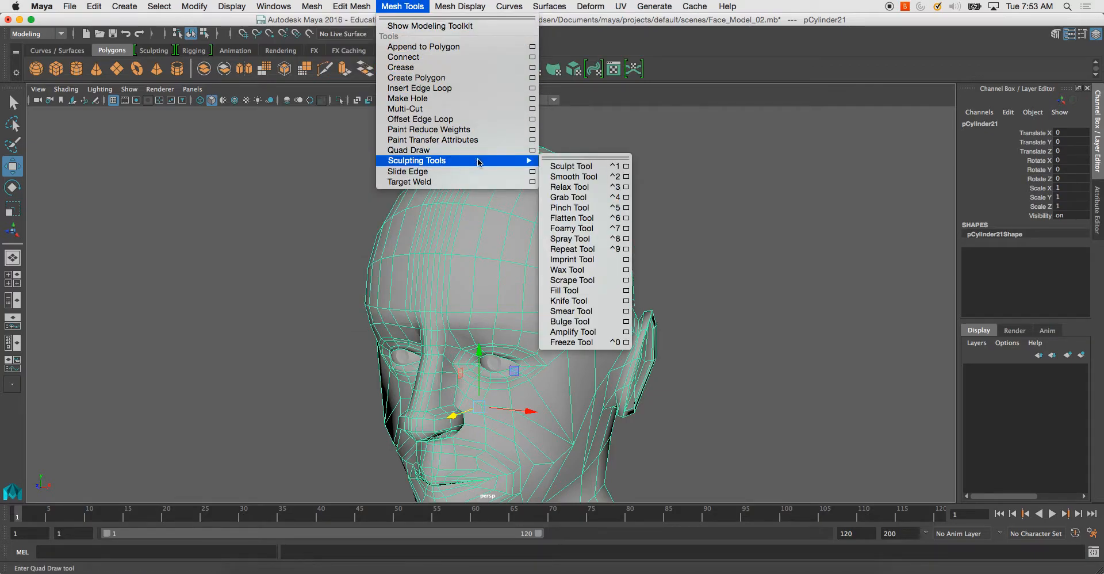
left_click(561, 167)
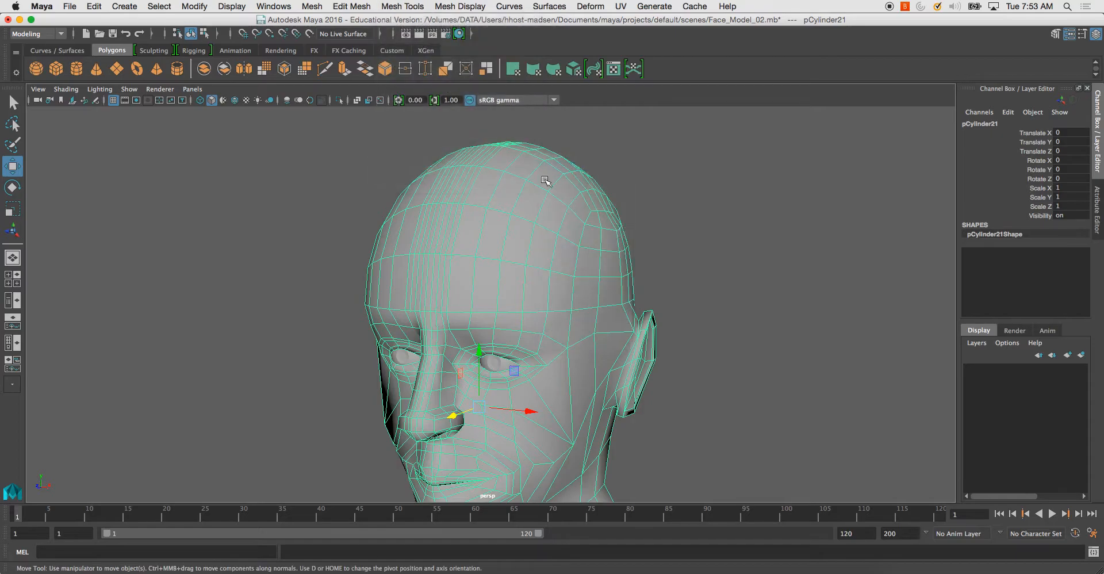
left_click(1083, 34)
left_click_drag(207, 230, 287, 238)
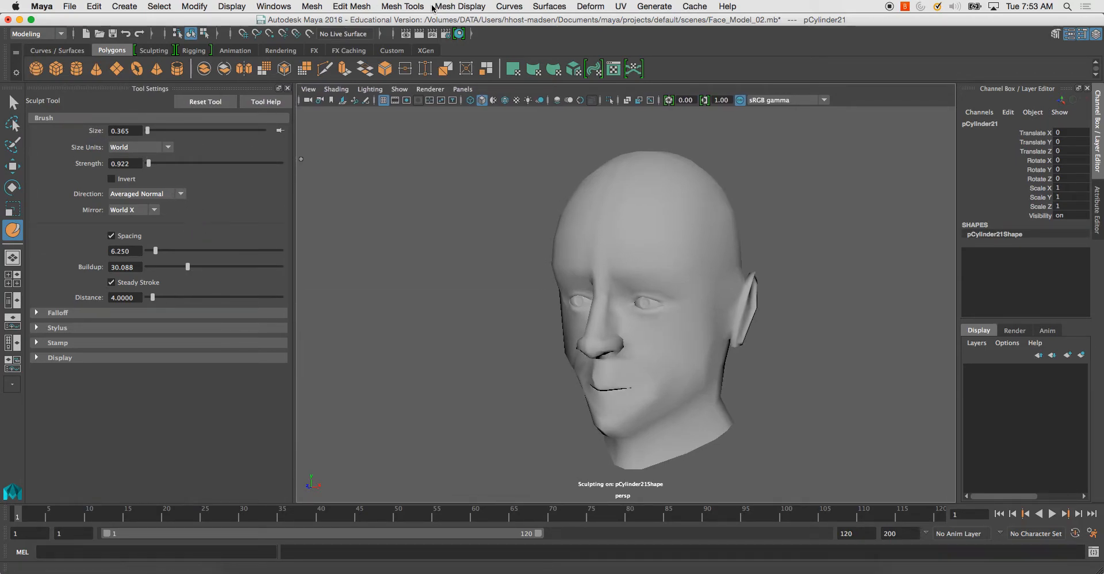
Switch from the Sculpt Tool to the Smooth Tool for brushing the head mesh.
left_click(403, 6)
mouse_move(493, 161)
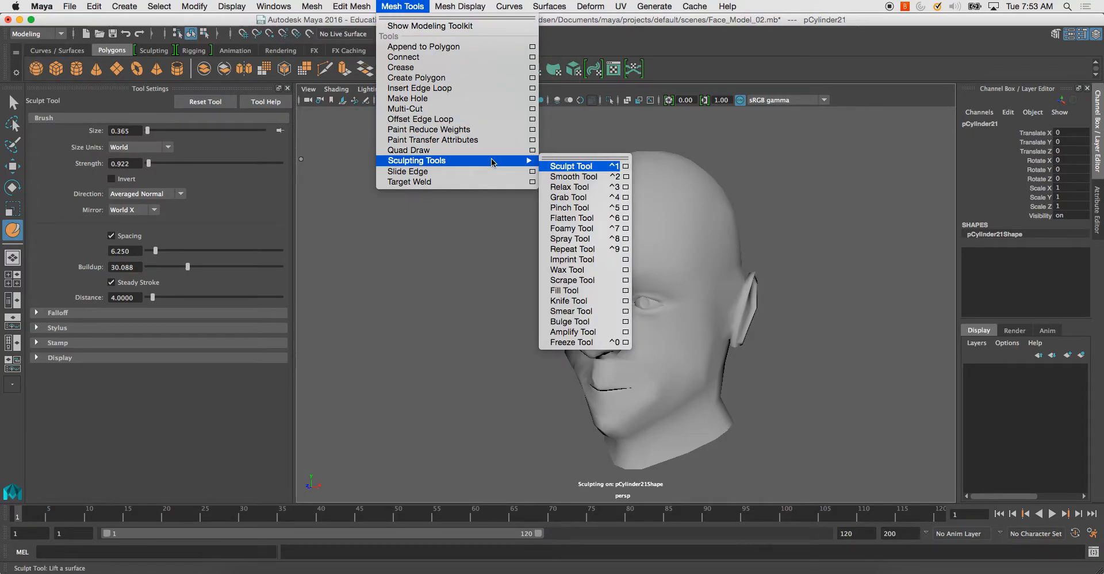
left_click(573, 176)
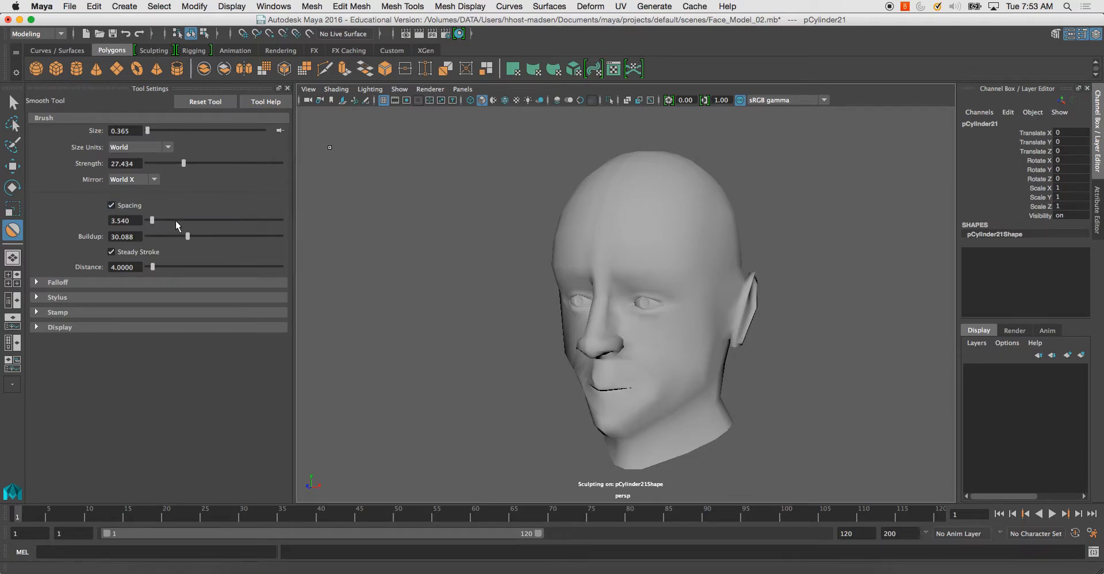
key("q")
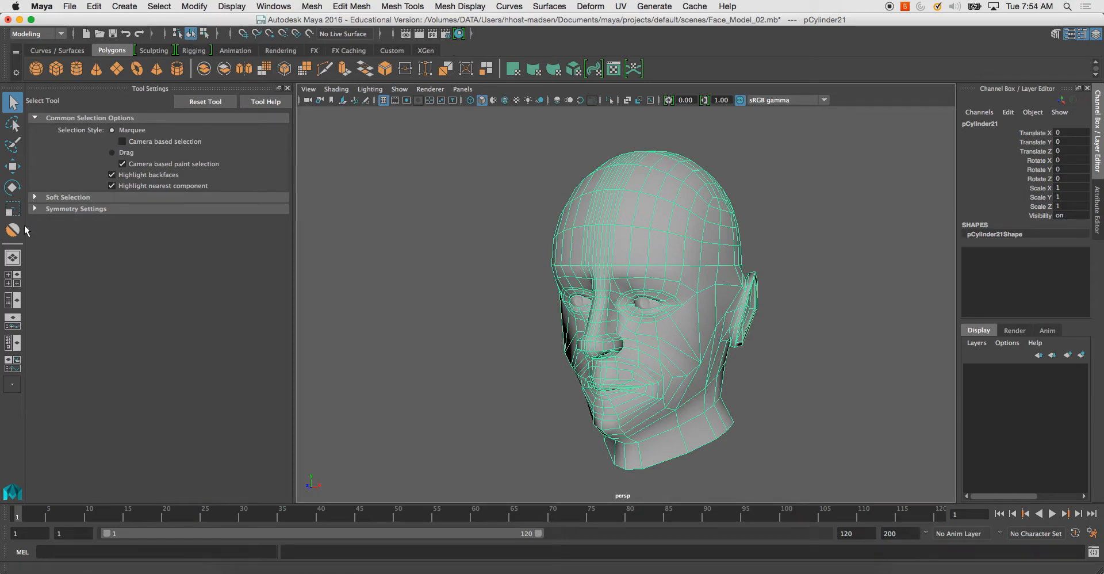
left_click(16, 230)
Try to smooth the cheek and mouth corner with the current brush, and undo the strokes.
left_click_drag(624, 305, 678, 294, "alt")
right_click_drag(555, 294, 673, 404, "alt")
left_click_drag(673, 404, 603, 357, "alt")
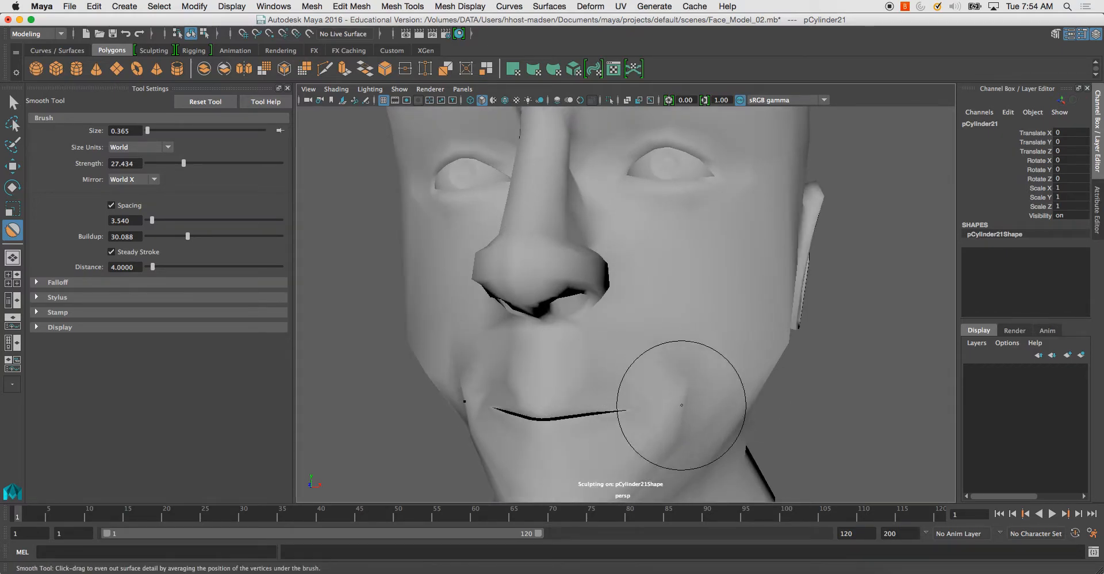
middle_click_drag(688, 461, 713, 322, "alt")
key("super+z")
key("super+z")
key("super+z")
key("super+z")
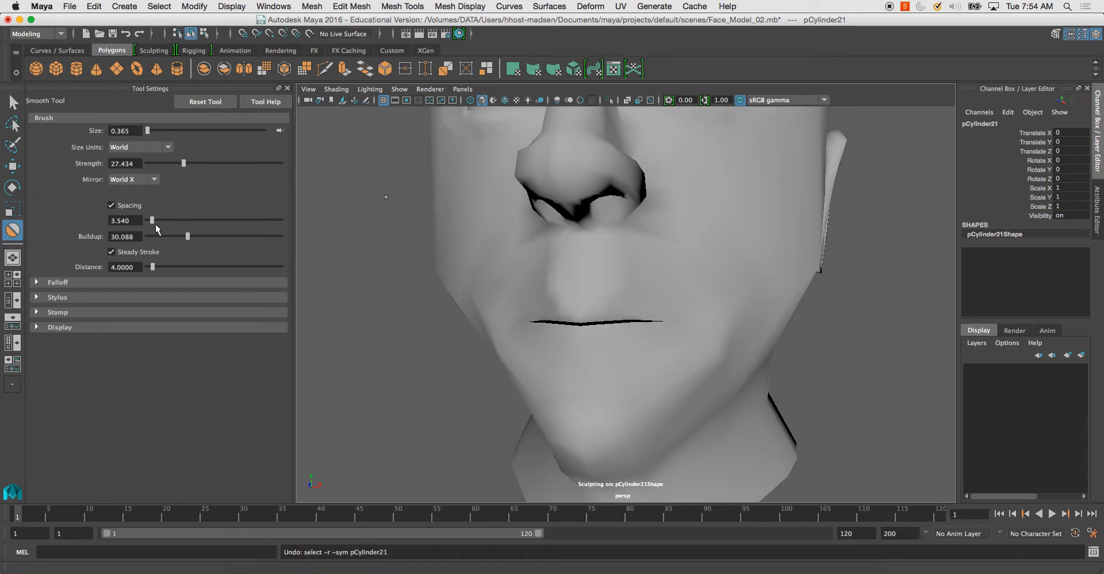
Set the Smooth Tool's spacing to 2.165 and buildup to 9.957, try it on the cheeks and undo the last stroke.
left_click_drag(153, 221, 151, 220)
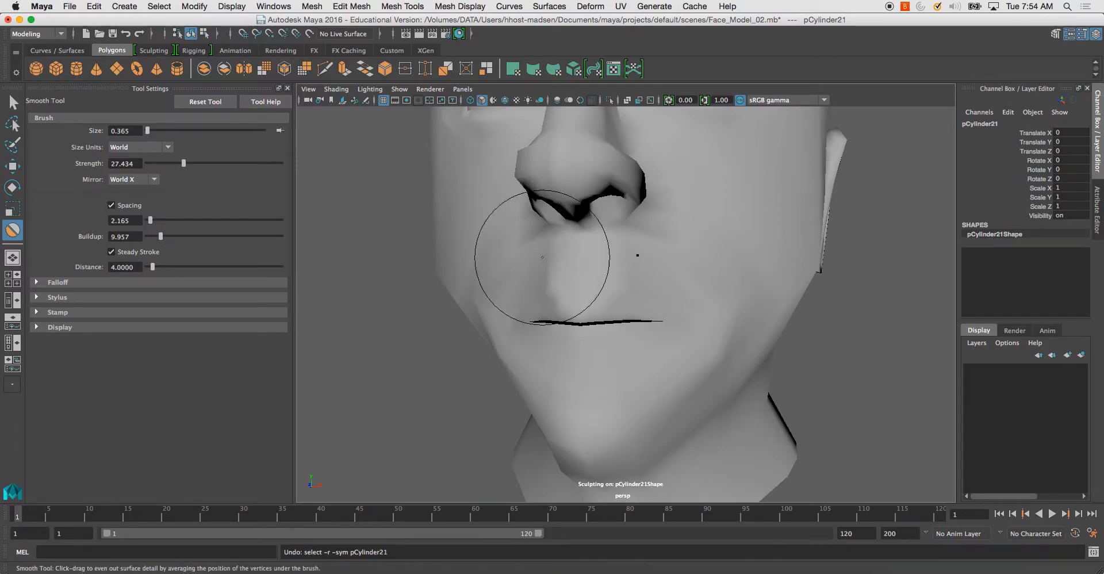
mouse_move(711, 336)
left_mouse_down()
mouse_move(732, 263)
mouse_move(729, 298)
mouse_move(732, 266)
mouse_move(673, 283)
mouse_move(727, 278)
left_mouse_up()
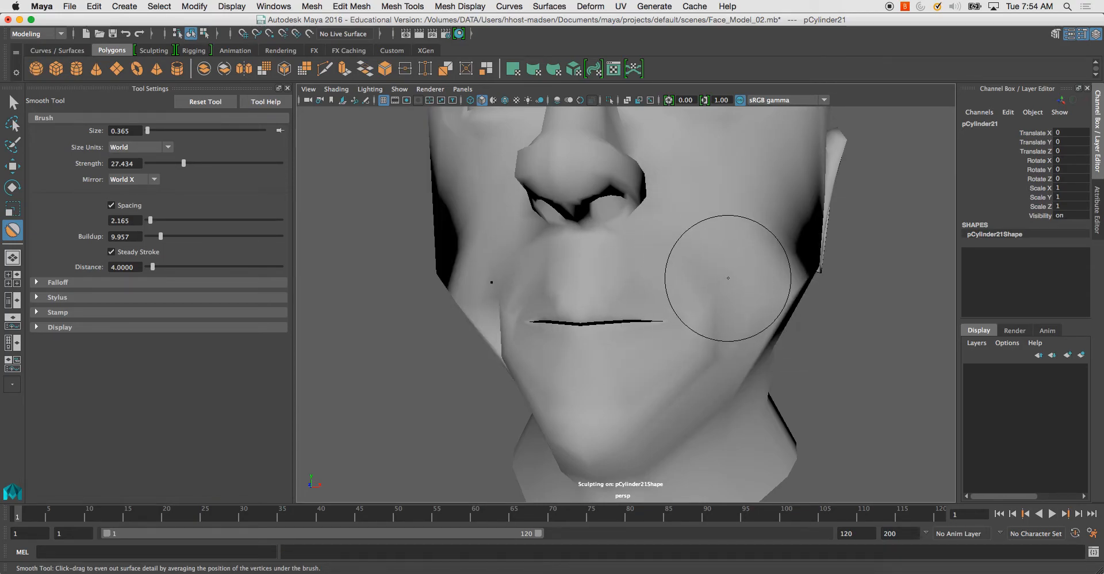
mouse_move(732, 241)
left_mouse_down("alt")
mouse_move(690, 288)
mouse_move(638, 313)
left_mouse_up("alt")
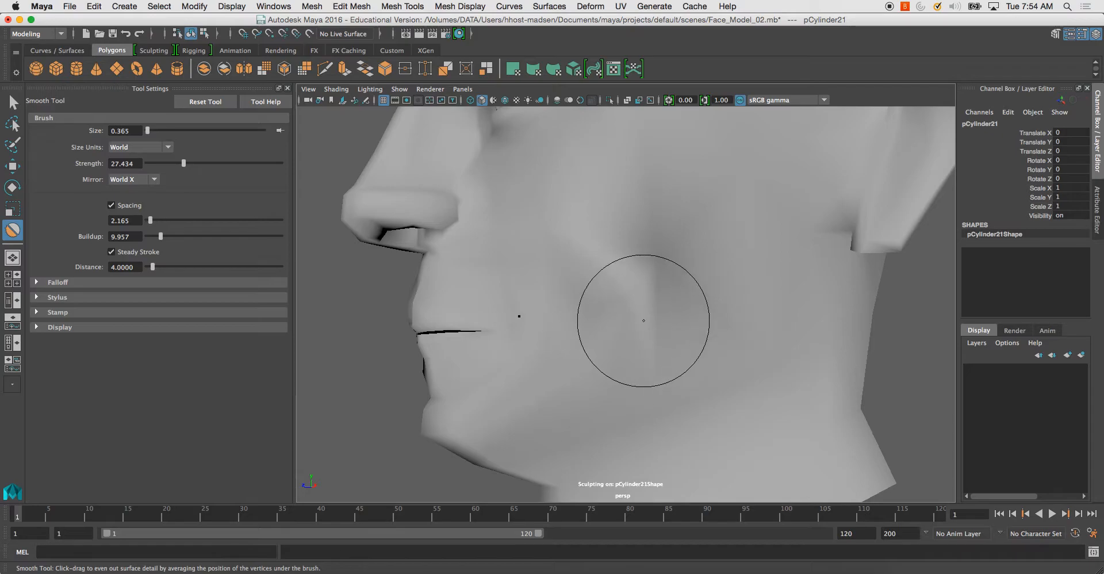
key("super+z")
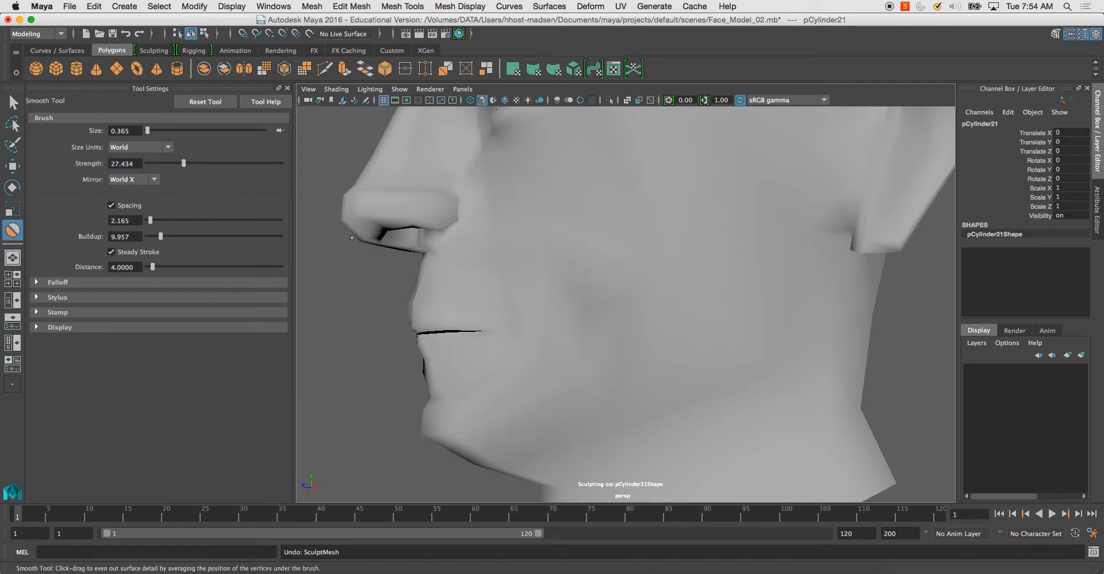
Overlay the wireframe on the shaded models in the perspective view.
left_click(339, 92)
left_click(411, 206)
left_click_drag(540, 282, 661, 269, "alt")
right_click_drag(661, 269, 575, 257, "alt")
left_click_drag(575, 257, 523, 253, "alt")
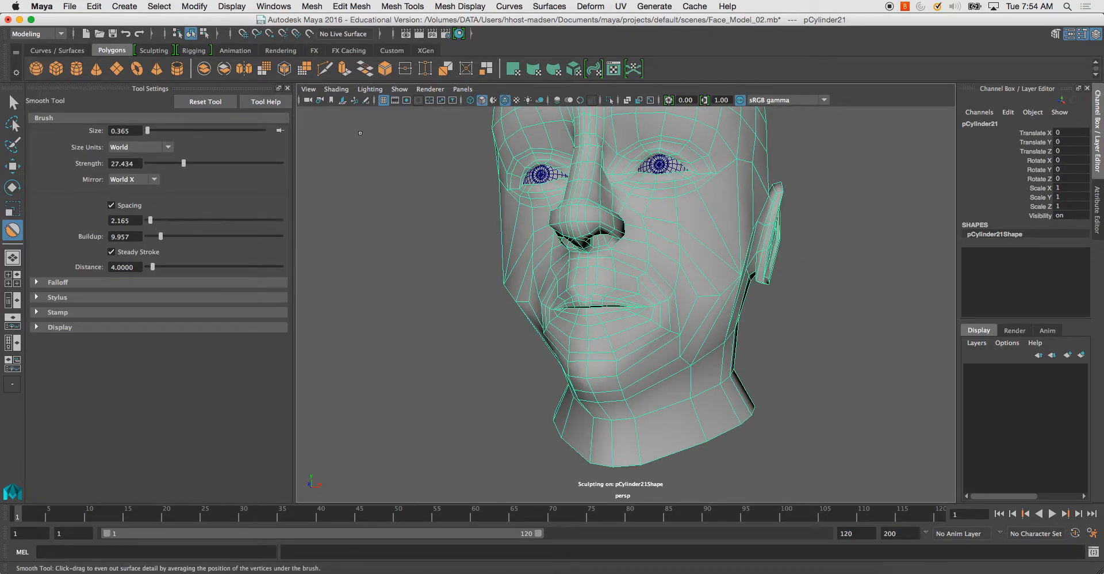
Switch to the Sculpt Tool, try raising the surface between the mouth corner and jaw, and undo the strokes.
left_click(382, 7)
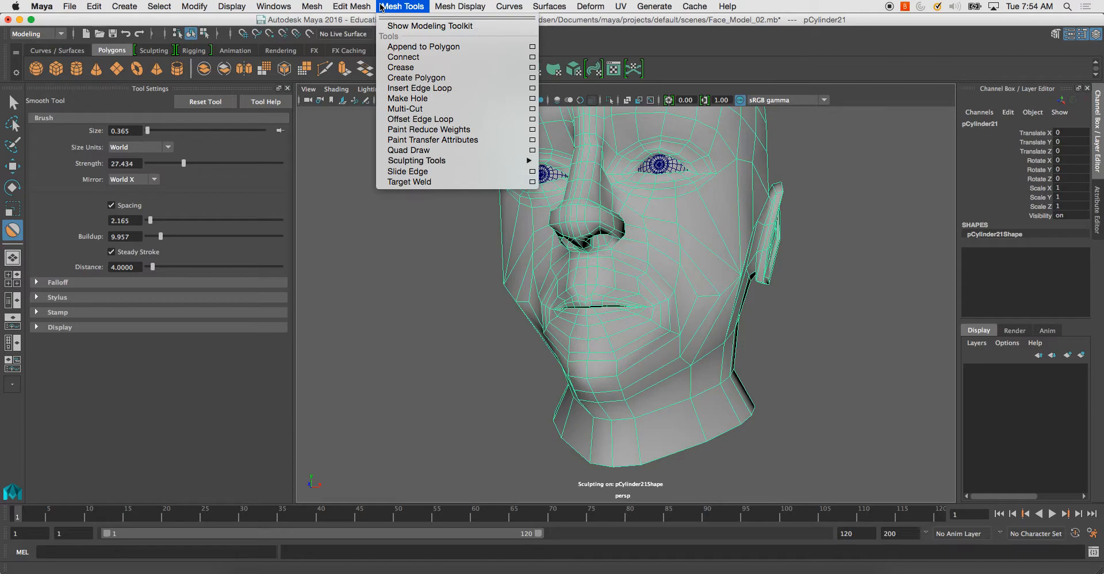
mouse_move(448, 160)
left_click(600, 163)
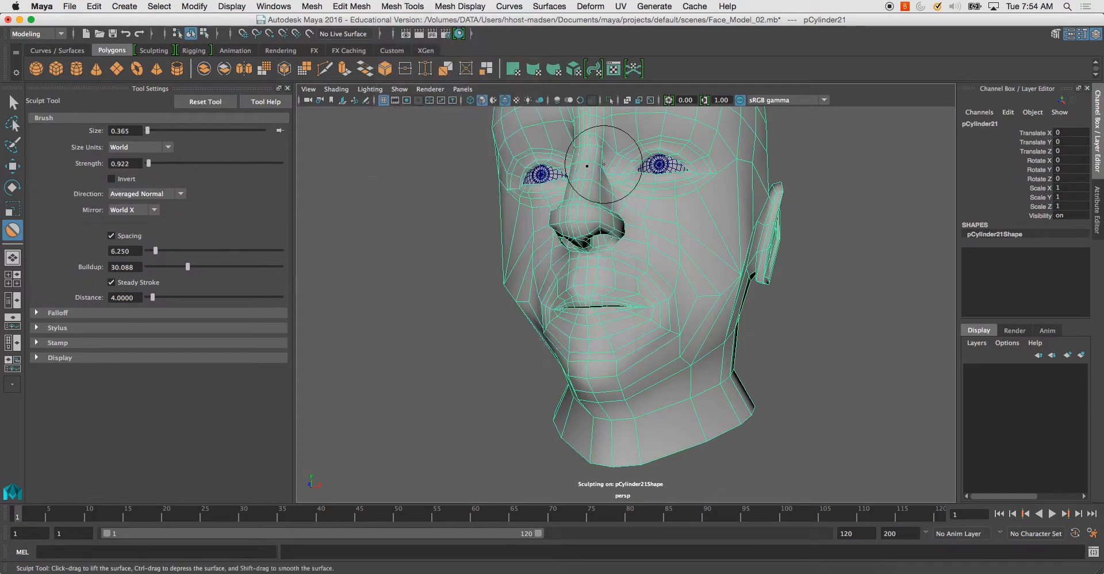
mouse_move(671, 314)
left_mouse_down()
mouse_move(669, 355)
mouse_move(643, 367)
left_mouse_up()
key("super+z")
key("super+z")
key("super+z")
Sculpt the cheek between the ear and the mouth with the Sculpt Tool, checking it from the side and below.
left_click_drag(661, 305, 740, 318, "alt")
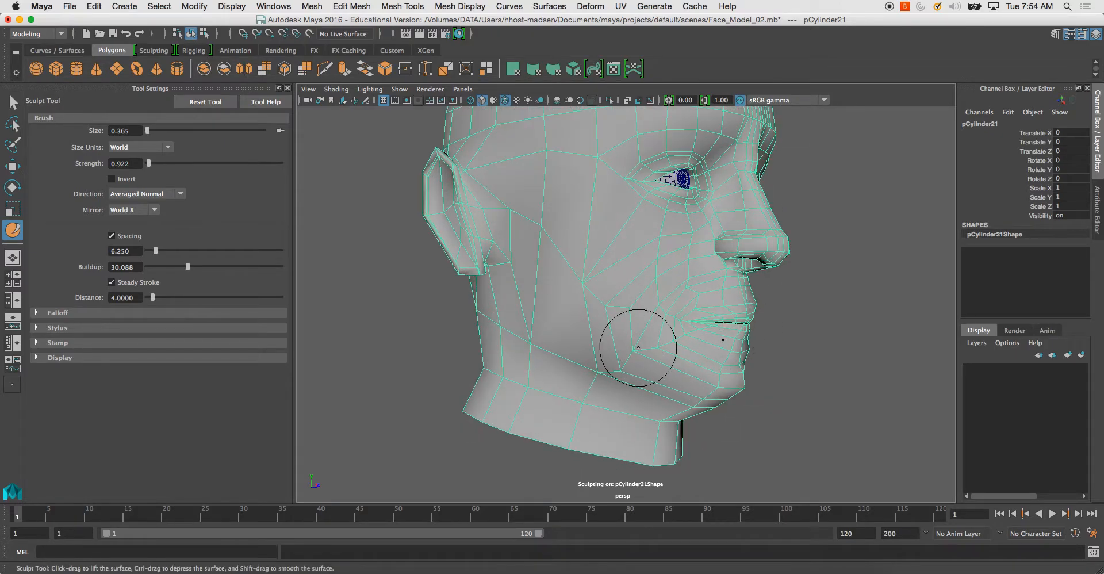
left_click_drag(510, 342, 584, 411, "alt")
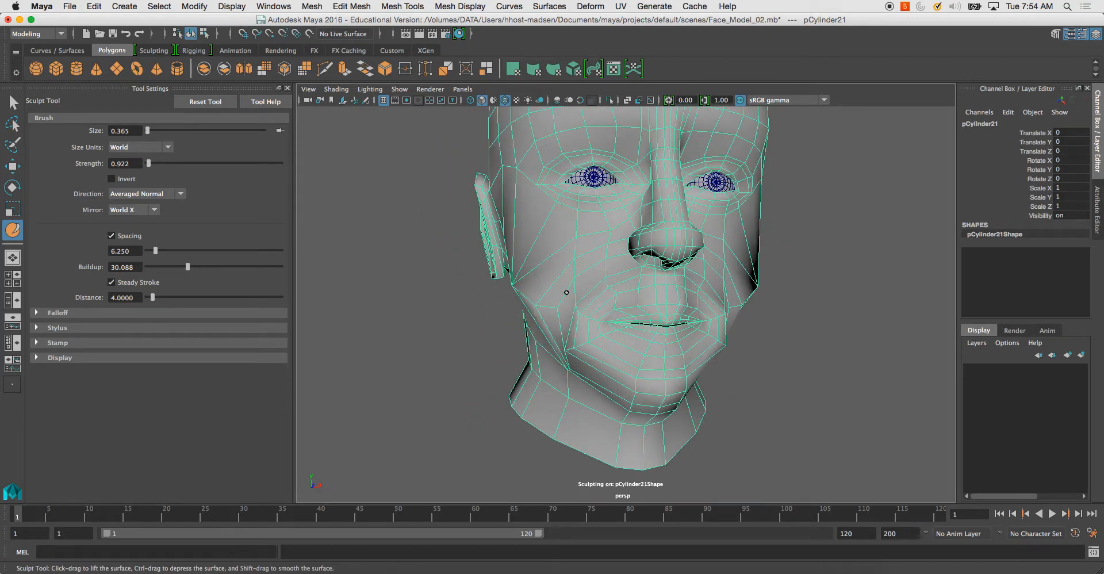
left_click_drag(584, 264, 565, 292)
left_click_drag(544, 322, 578, 308, "alt")
mouse_move(528, 257)
left_mouse_down("alt")
mouse_move(547, 328)
mouse_move(591, 289)
left_mouse_up("alt")
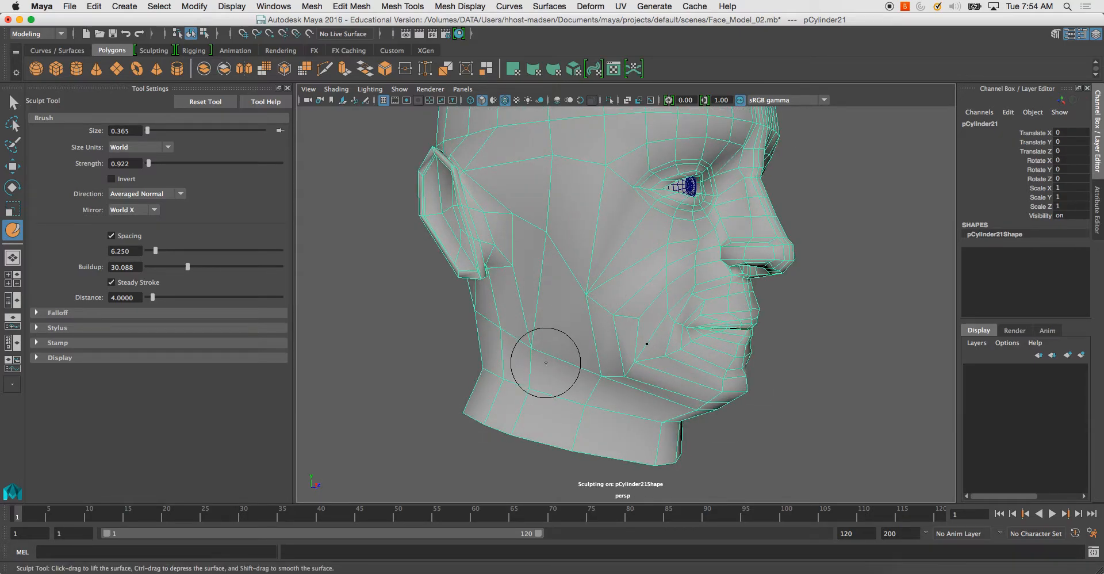
mouse_move(587, 396)
left_mouse_down("alt")
mouse_move(626, 387)
mouse_move(636, 360)
mouse_move(504, 296)
left_mouse_up("alt")
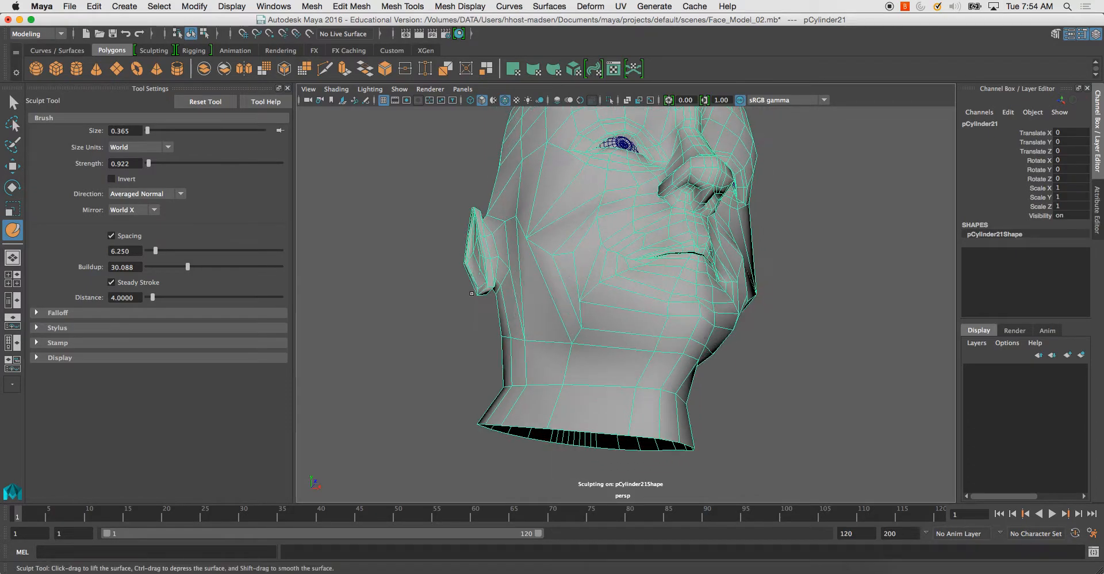
left_click_drag(312, 281, 318, 276, "alt")
Switch back to the Smooth Tool, try smoothing the jaw below the cheek, and undo the result.
left_click(421, 6)
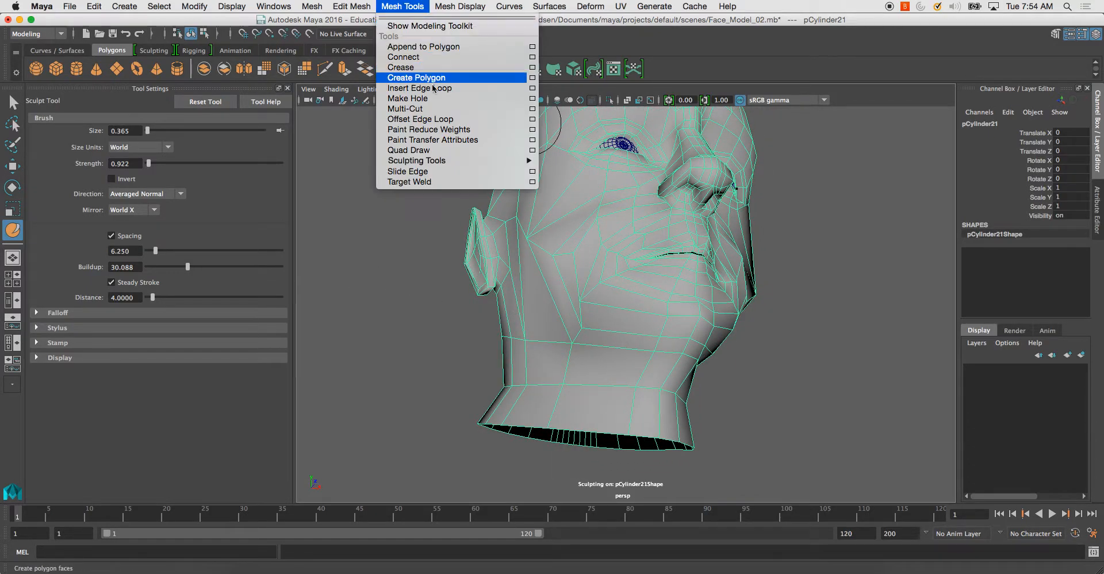
mouse_move(520, 161)
left_click(625, 176)
mouse_move(575, 299)
left_mouse_down("alt")
mouse_move(552, 276)
mouse_move(538, 302)
mouse_move(541, 281)
mouse_move(577, 345)
mouse_move(594, 357)
mouse_move(597, 347)
left_mouse_up("alt")
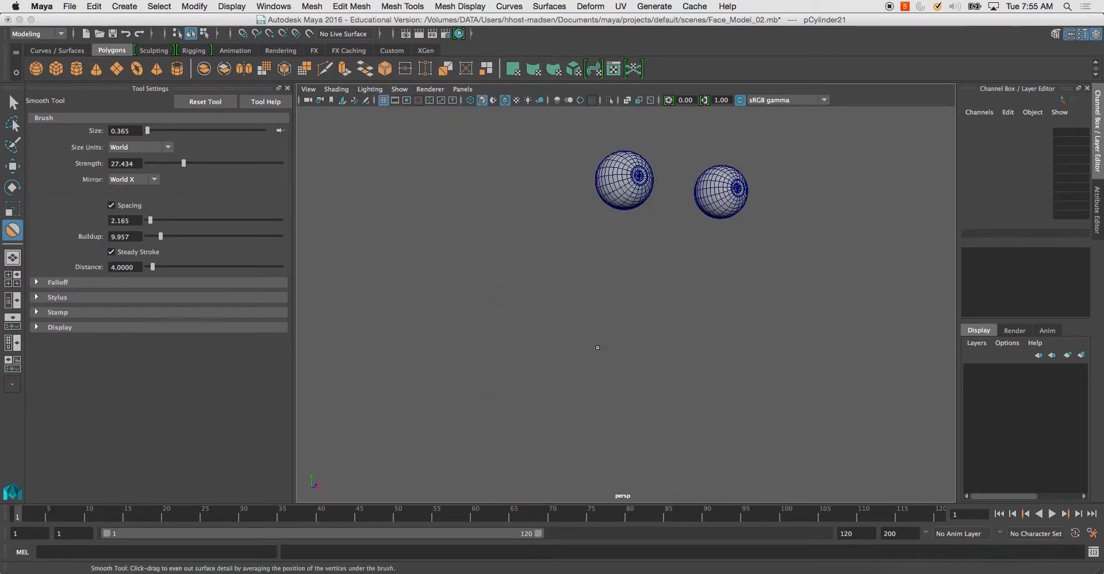
key("z")
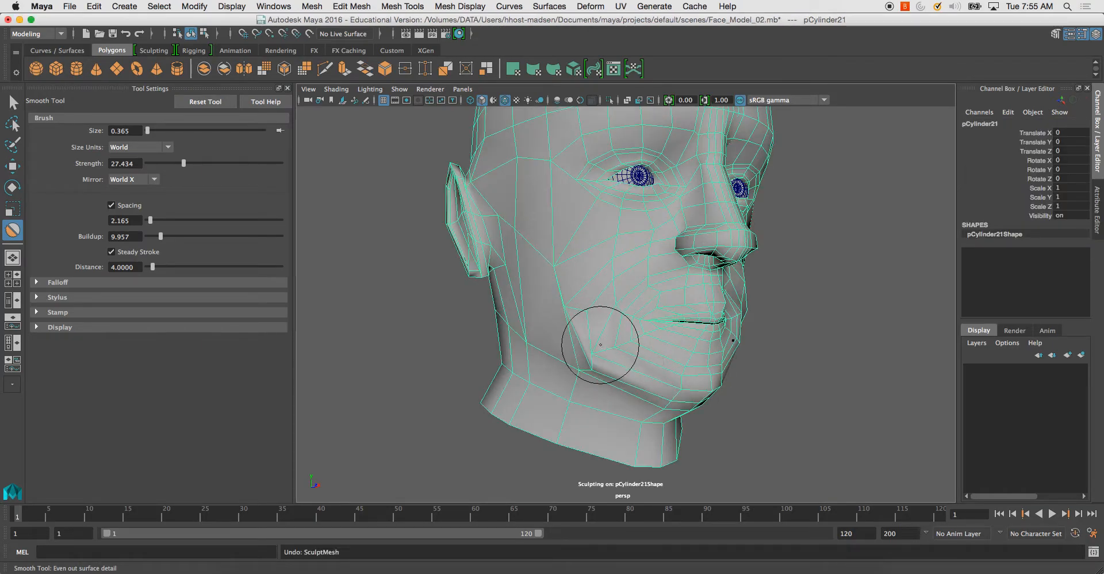
Turn on the smooth mesh preview and smooth the cheek and jaw beside the mouth.
mouse_move(599, 365)
left_mouse_down("alt")
mouse_move(490, 313)
mouse_move(497, 324)
left_mouse_up("alt")
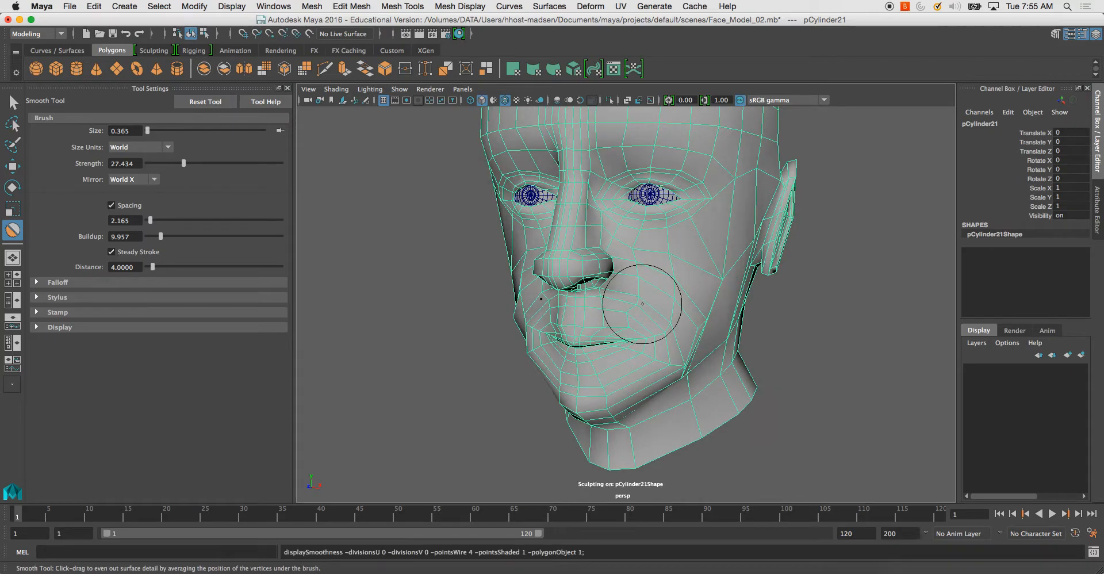
key("3")
left_click_drag(665, 306, 686, 368)
left_click_drag(659, 313, 665, 324)
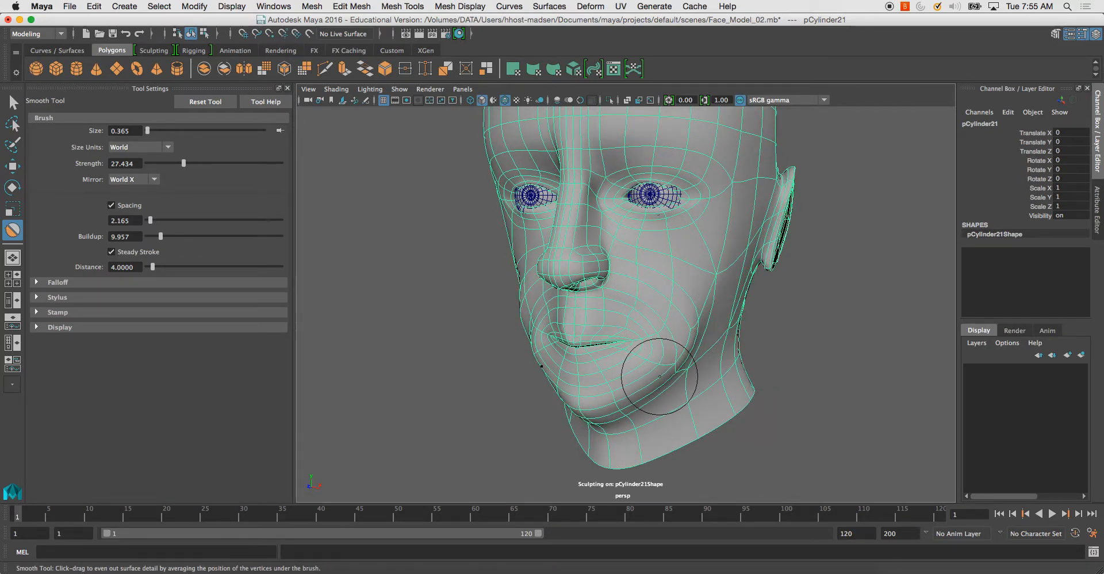
Enlarge the Smooth Tool's brush to 0.629 and even out the top and back of the head.
mouse_move(726, 296)
left_mouse_down("alt")
mouse_move(666, 270)
mouse_move(641, 276)
mouse_move(628, 234)
left_mouse_up("alt")
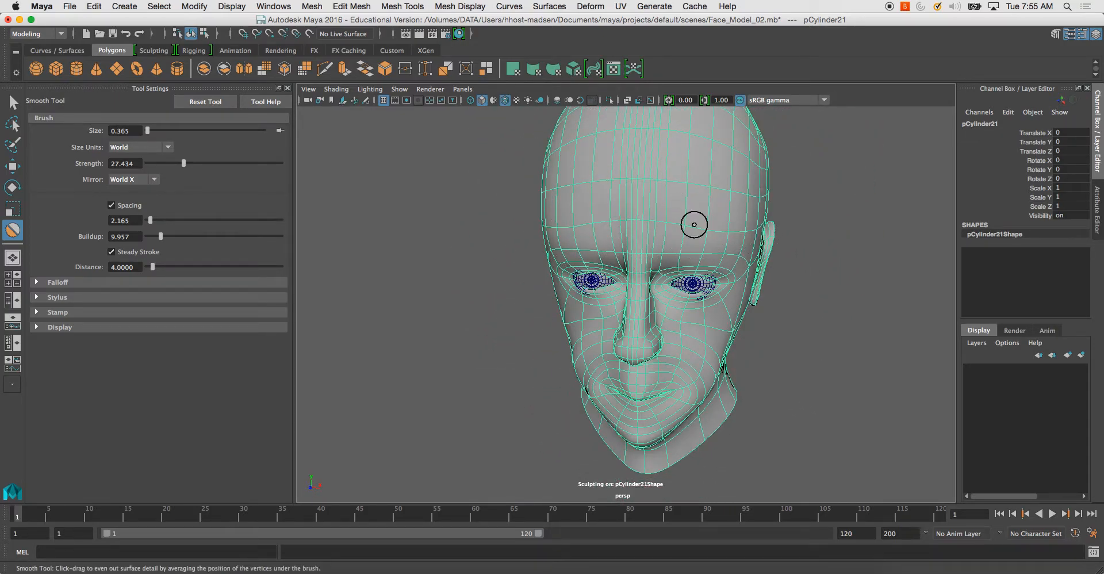
mouse_move(758, 205)
left_mouse_down("alt")
mouse_move(714, 192)
mouse_move(713, 227)
left_mouse_up("alt")
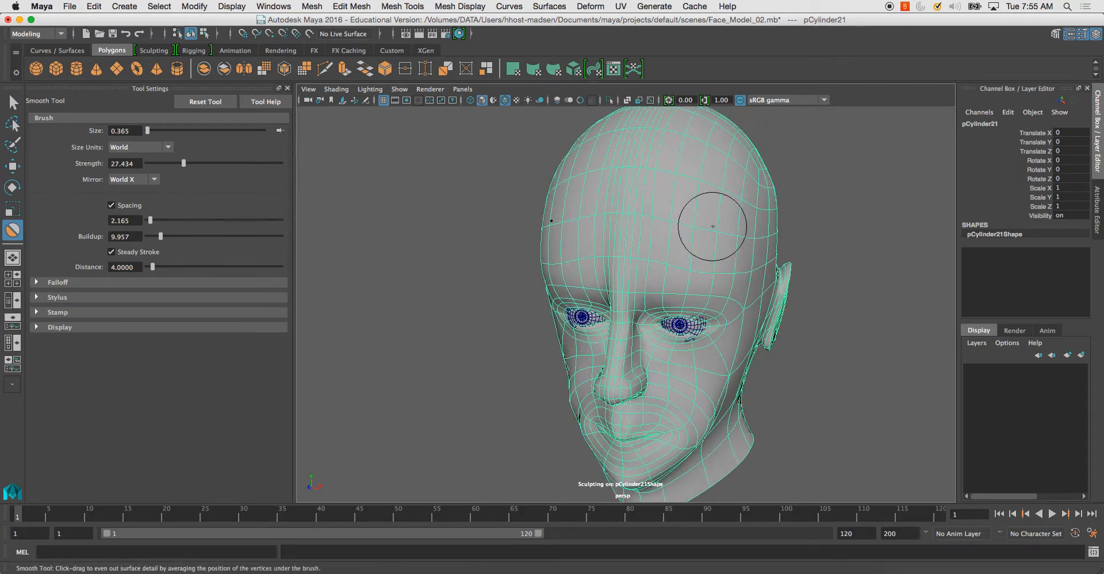
left_click_drag(705, 185, 680, 247, "alt")
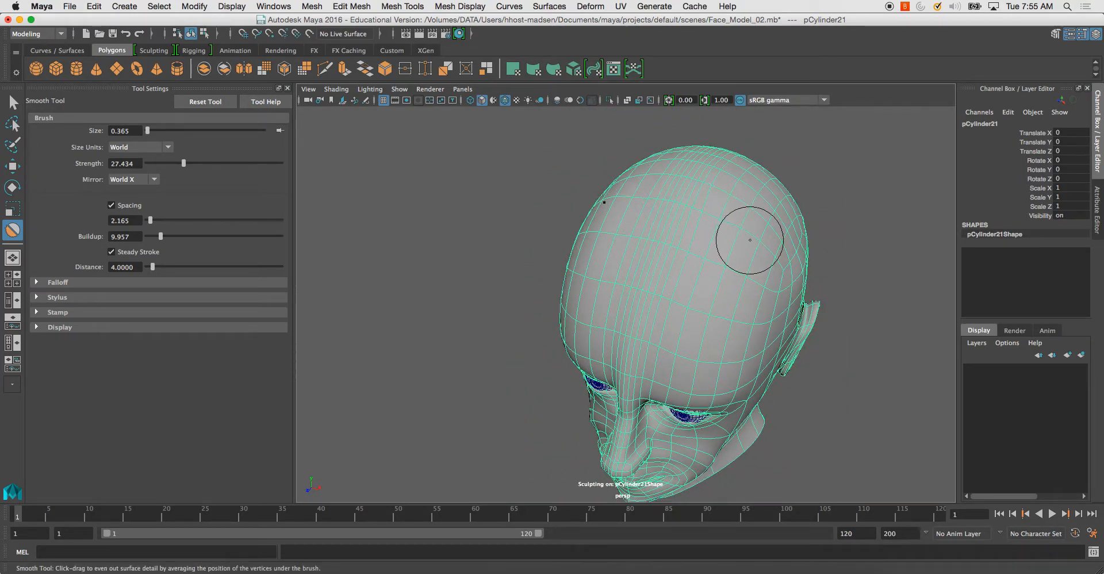
left_click_drag(655, 191, 674, 252, "alt")
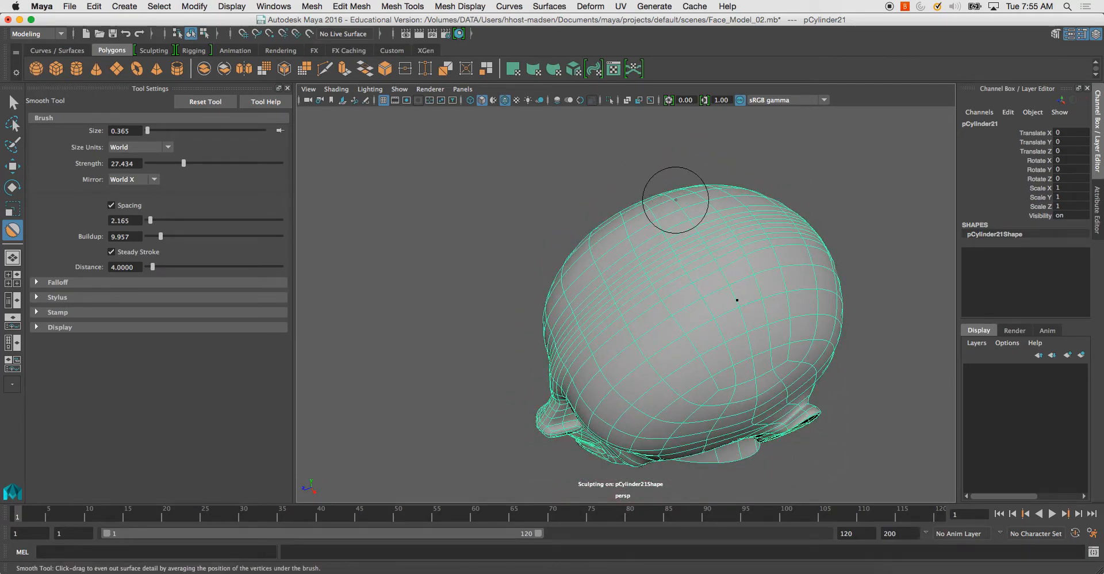
key("b")
left_click_drag(686, 208, 754, 210)
mouse_move(771, 244)
left_mouse_down("alt")
mouse_move(612, 237)
mouse_move(569, 282)
mouse_move(500, 287)
left_mouse_up("alt")
mouse_move(501, 287)
left_mouse_down()
mouse_move(623, 380)
mouse_move(626, 325)
left_mouse_up()
mouse_move(627, 324)
left_mouse_down("alt")
mouse_move(634, 311)
mouse_move(533, 308)
left_mouse_up("alt")
mouse_move(628, 319)
left_mouse_down("alt")
mouse_move(615, 284)
mouse_move(569, 276)
left_mouse_up("alt")
key("b")
key("b")
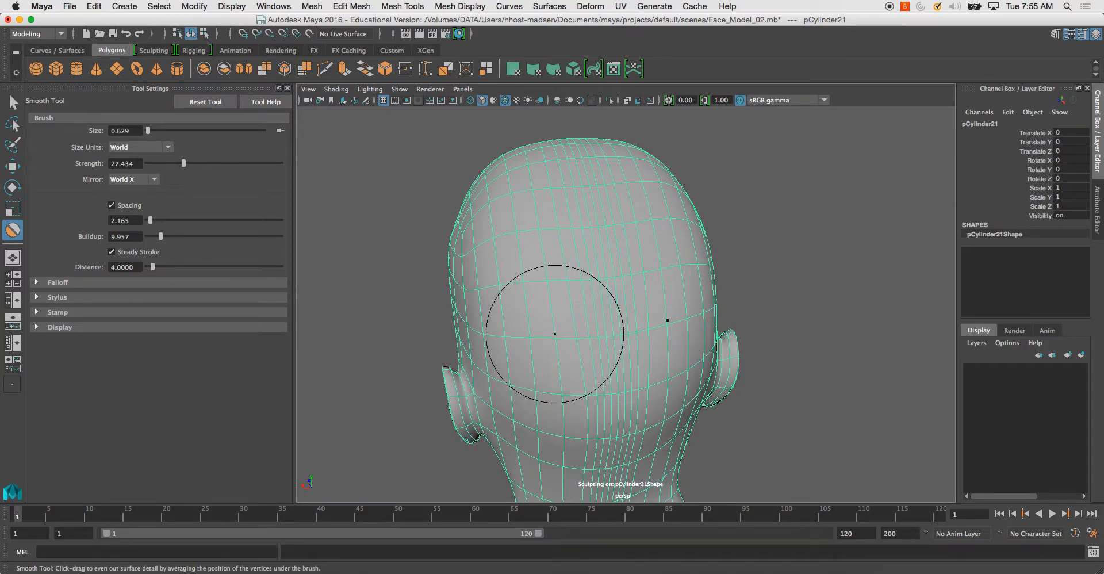
Smooth the lower back of the head and the nape of the neck.
left_click_drag(671, 319, 633, 290, "alt")
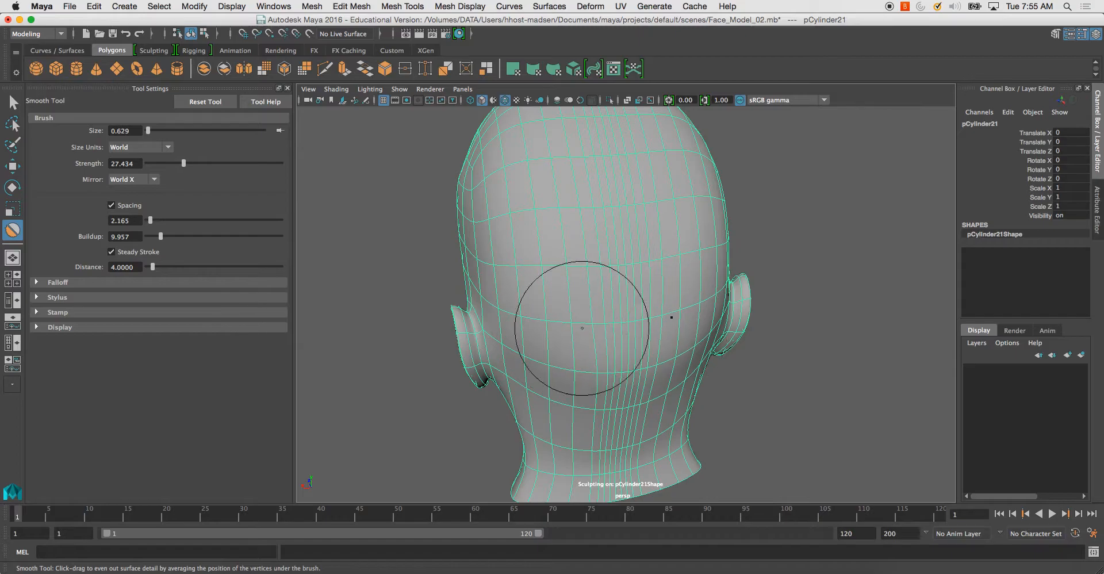
mouse_move(660, 332)
left_mouse_down("alt")
mouse_move(631, 325)
mouse_move(670, 334)
left_mouse_up("alt")
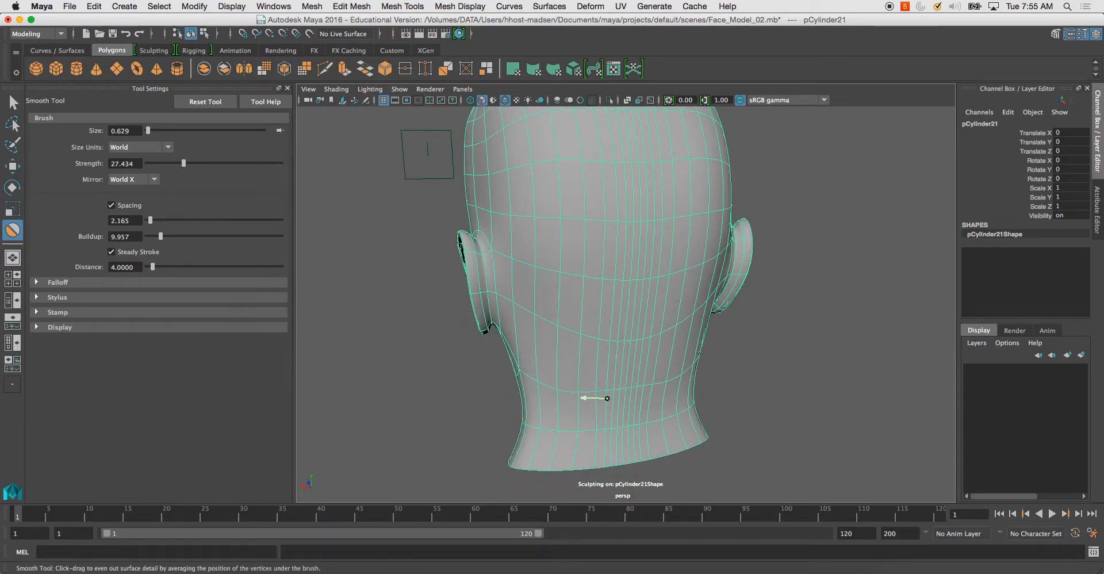
mouse_move(666, 439)
left_mouse_down("alt")
mouse_move(720, 368)
mouse_move(686, 367)
left_mouse_up("alt")
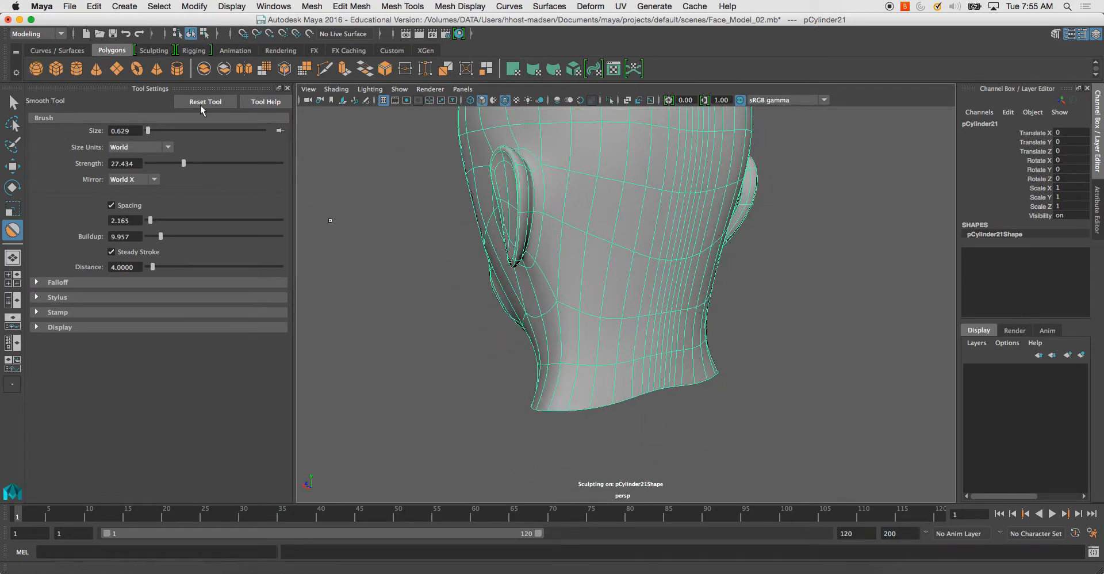
Switch to the Sculpt Tool, reduce its brush size to 0.321 and build up the lower cheek and jaw.
left_click_drag(412, 303, 494, 202, "alt")
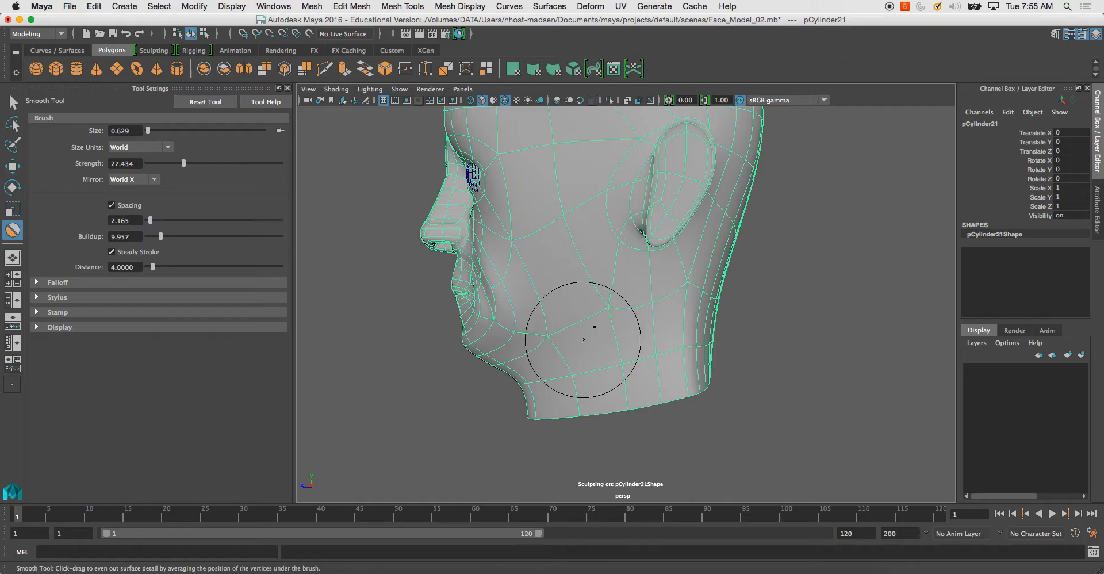
left_click_drag(576, 327, 611, 316, "alt")
left_click_drag(584, 251, 661, 297, "alt")
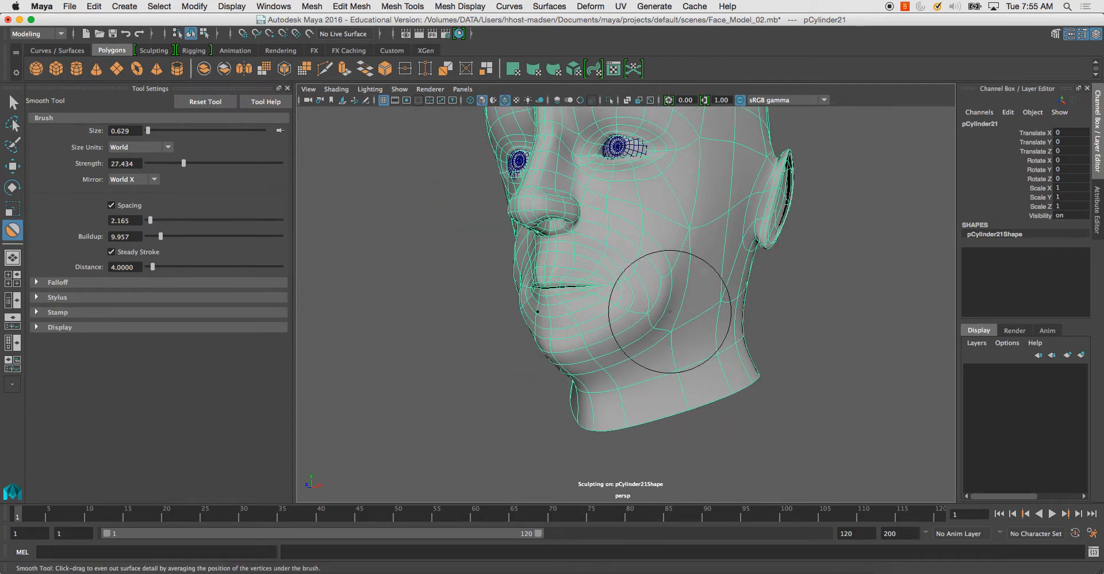
left_click_drag(585, 328, 759, 323, "alt")
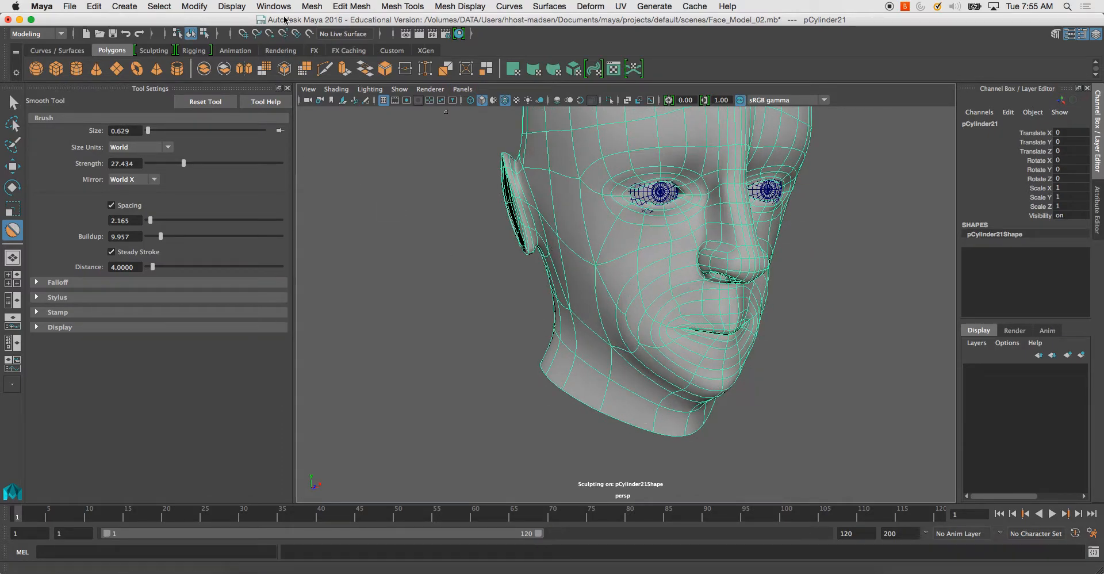
left_click(402, 6)
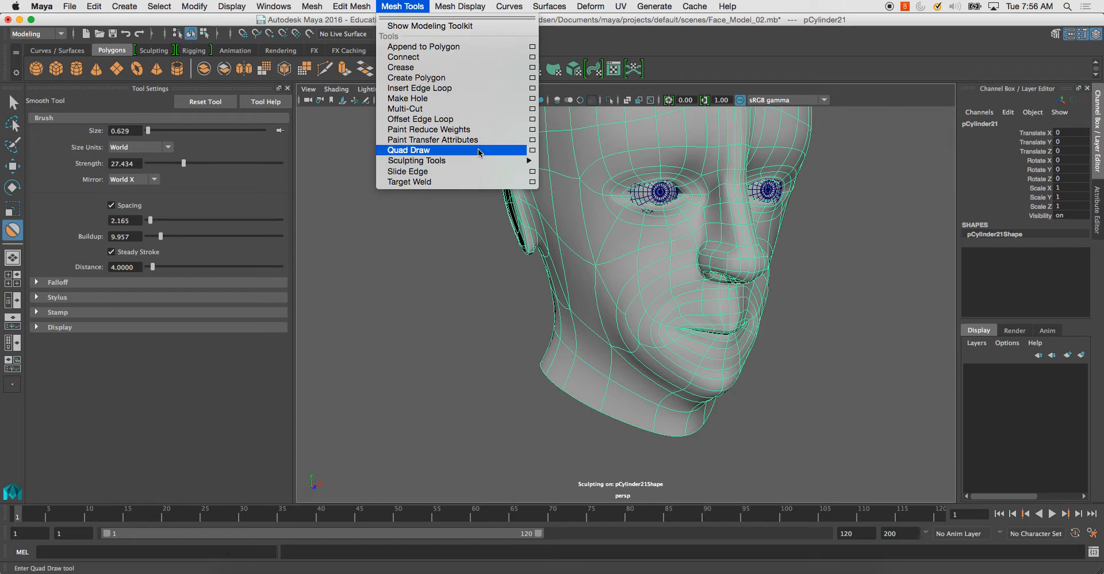
mouse_move(482, 161)
left_click(582, 167)
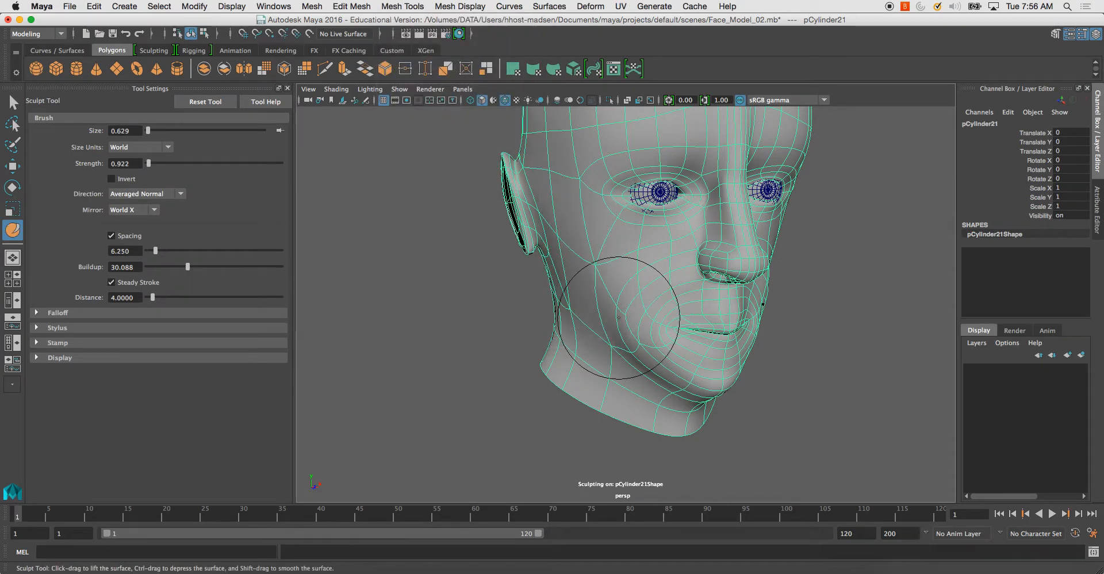
left_click_drag(607, 288, 627, 350)
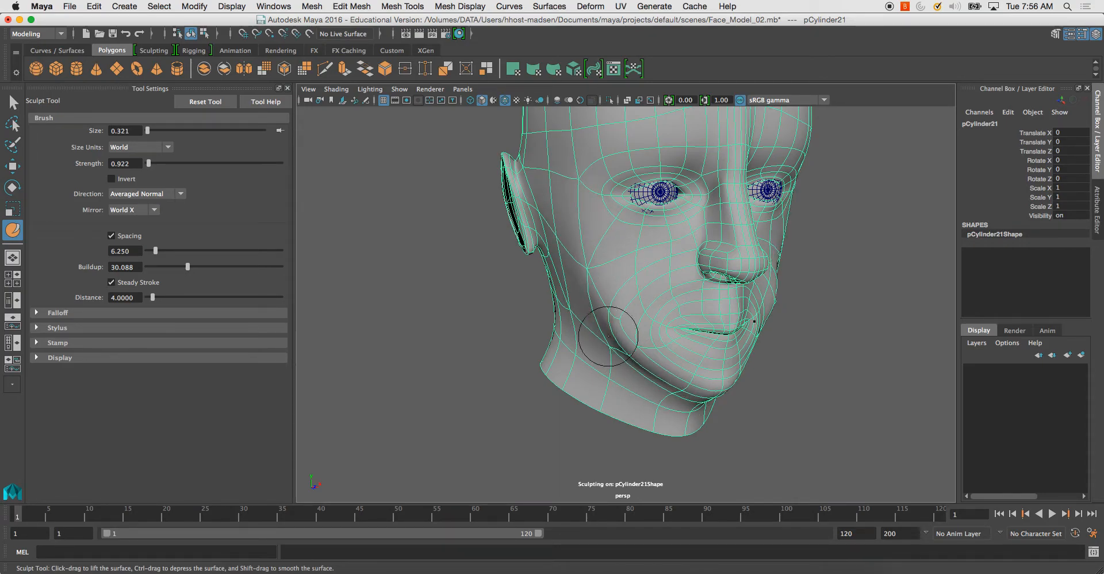
left_click_drag(604, 333, 571, 326, "alt")
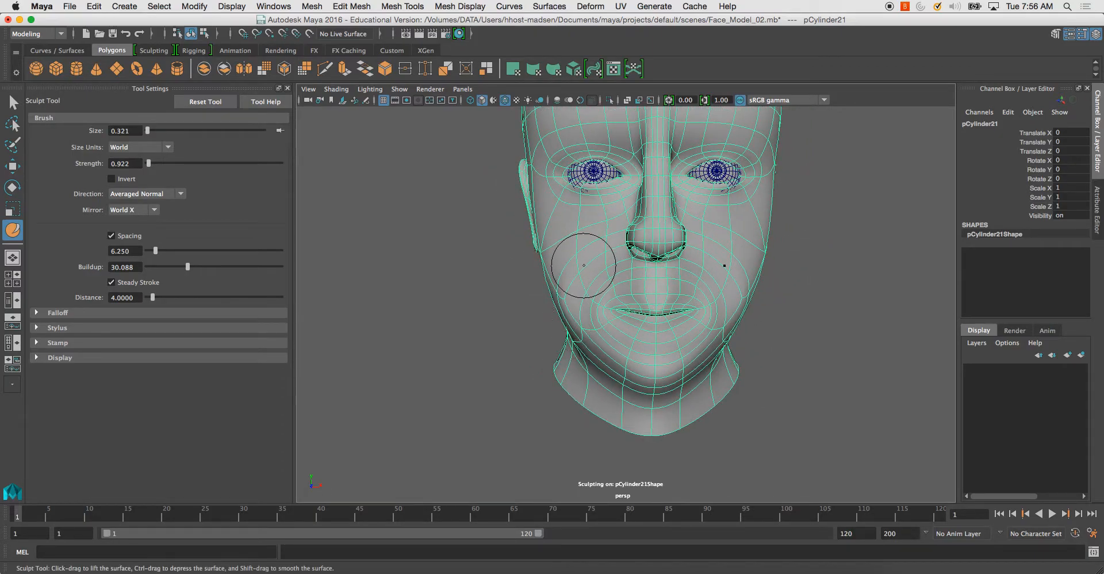
left_click_drag(584, 264, 655, 256, "alt")
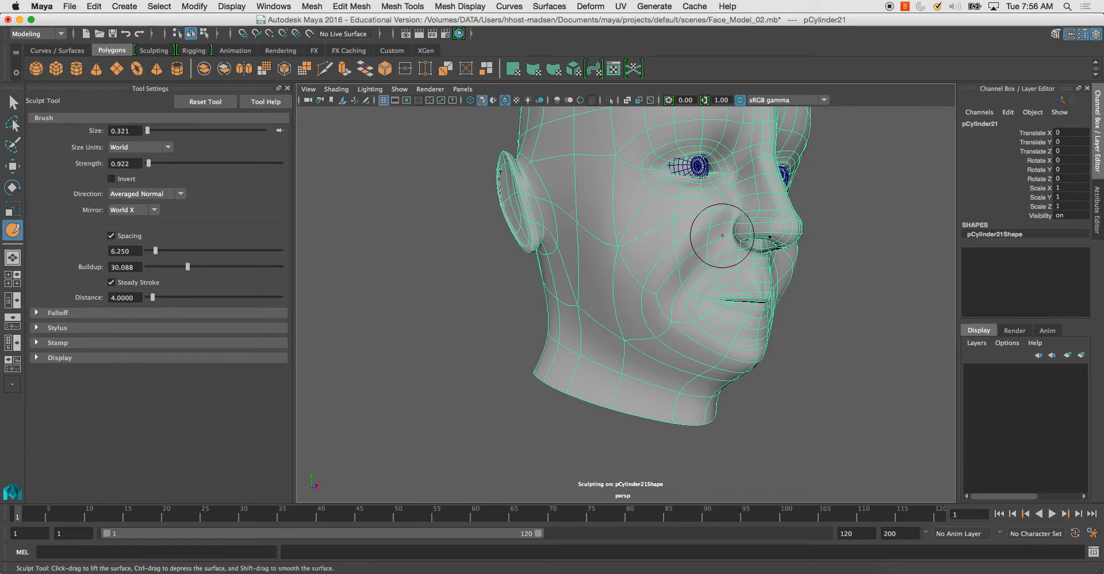
mouse_move(717, 228)
left_mouse_down("alt")
mouse_move(647, 230)
mouse_move(708, 236)
left_mouse_up("alt")
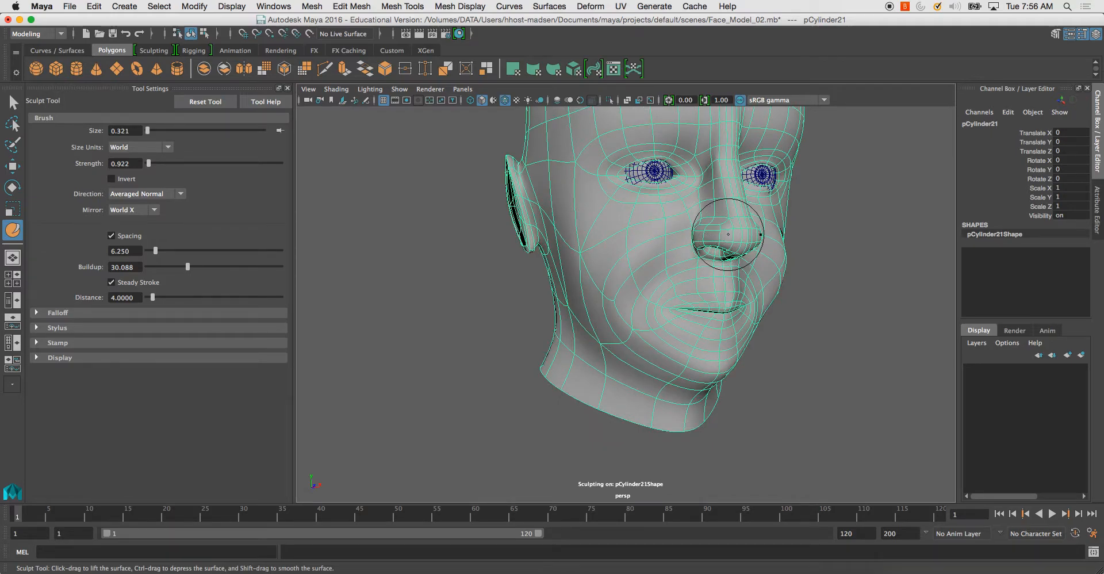
Sculpt the area beside the mouth and along the jaw with the Sculpt Tool to fill out the lower face.
middle_click_drag(706, 217, 644, 280, "alt")
right_click_drag(644, 280, 684, 368, "alt")
mouse_move(661, 295)
left_mouse_down()
mouse_move(744, 292)
mouse_move(695, 296)
mouse_move(734, 335)
mouse_move(584, 311)
mouse_move(439, 322)
mouse_move(628, 320)
left_mouse_up()
right_click_drag(621, 330, 584, 282, "alt")
mouse_move(765, 339)
left_mouse_down("alt")
mouse_move(624, 310)
mouse_move(678, 328)
left_mouse_up("alt")
middle_click_drag(683, 345, 664, 284, "alt")
mouse_move(675, 286)
left_mouse_down()
mouse_move(692, 322)
mouse_move(653, 398)
mouse_move(739, 340)
left_mouse_up()
right_click_drag(746, 315, 662, 261, "alt")
left_click_drag(650, 263, 808, 276, "alt")
left_click_drag(570, 263, 521, 274, "alt")
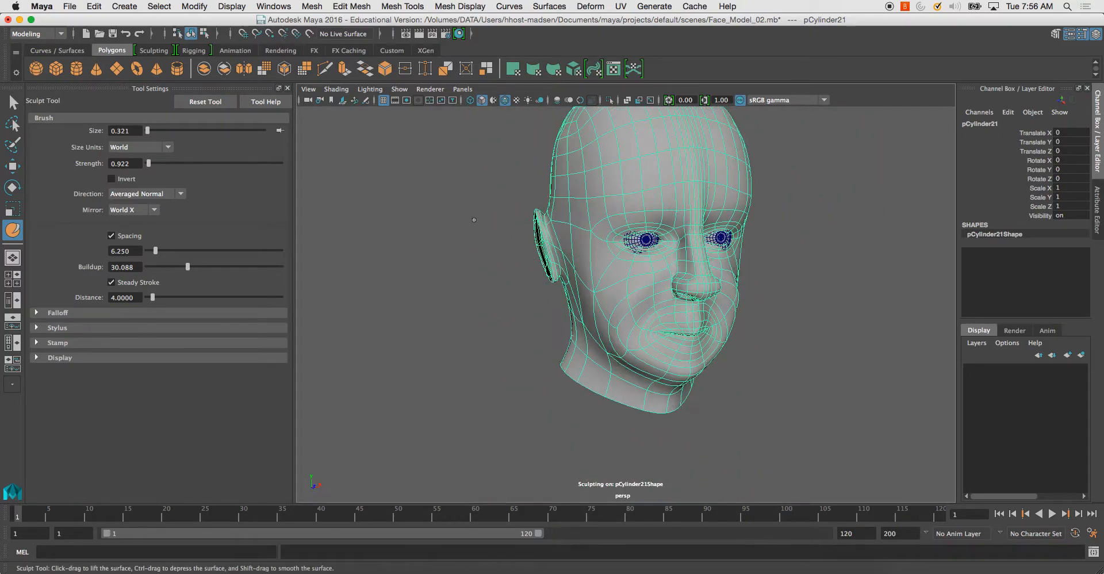
Switch to the Smooth Tool and even out the sculpted cheeks and jaw on the smooth mesh preview.
key("1")
key("3")
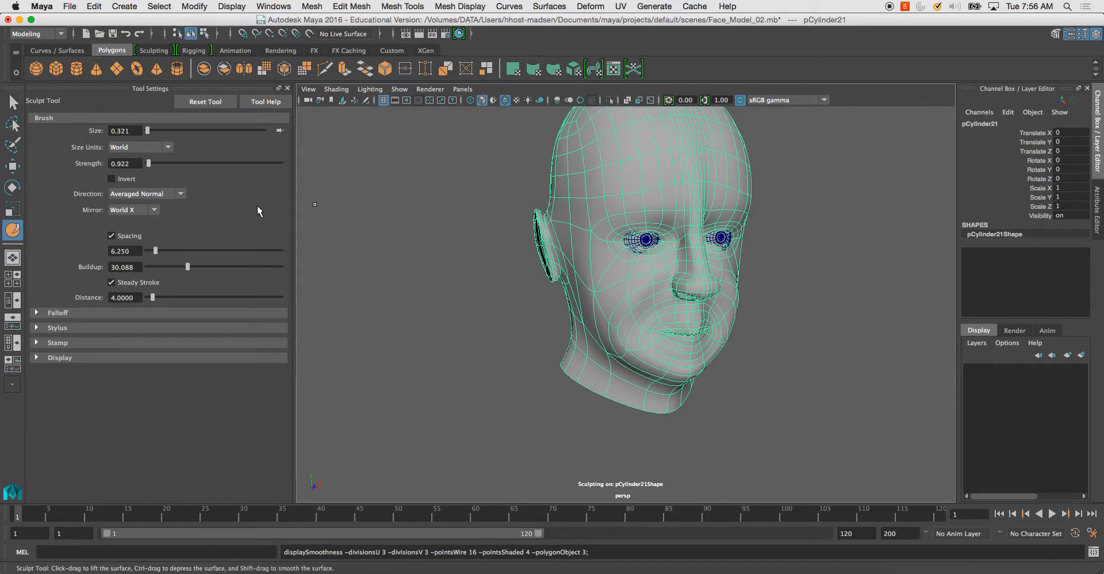
left_click(405, 6)
mouse_move(473, 166)
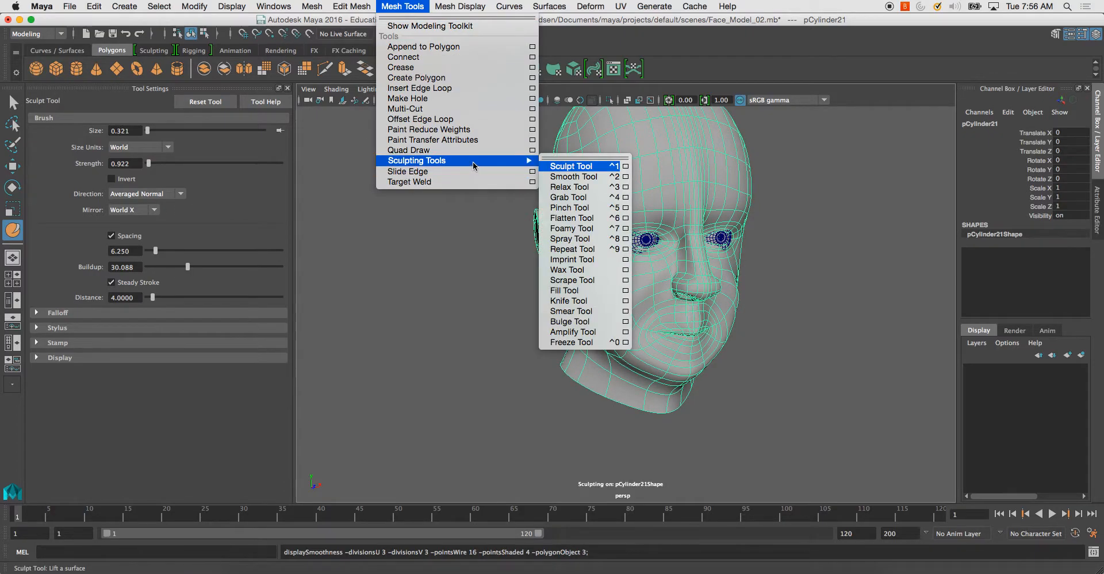
left_click(574, 177)
mouse_move(645, 328)
left_mouse_down("alt")
mouse_move(661, 305)
mouse_move(573, 296)
left_mouse_up("alt")
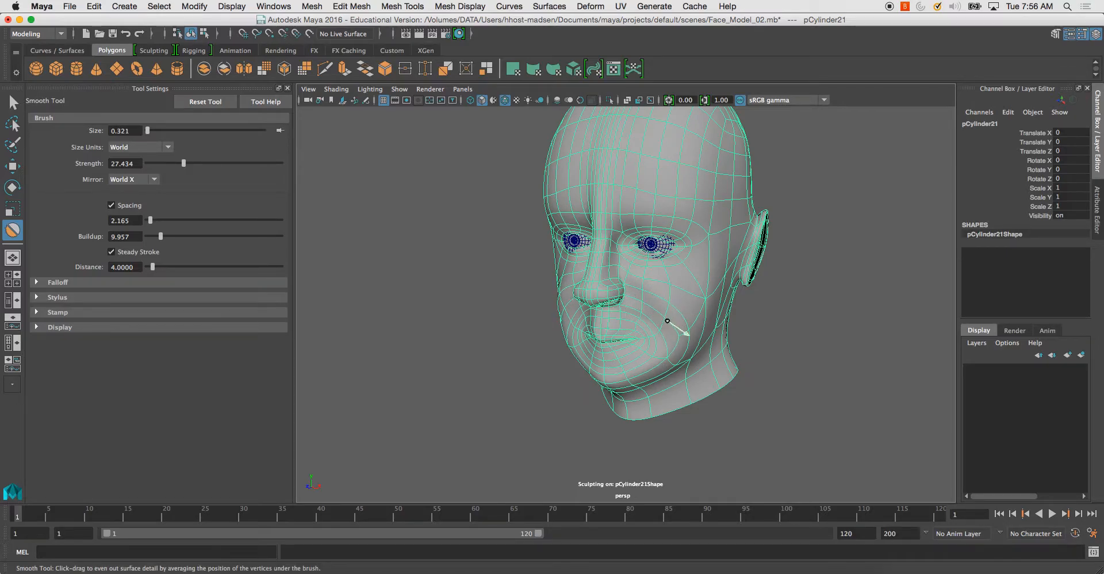
left_click_drag(689, 327, 638, 318, "alt")
right_click_drag(639, 345, 692, 393, "alt")
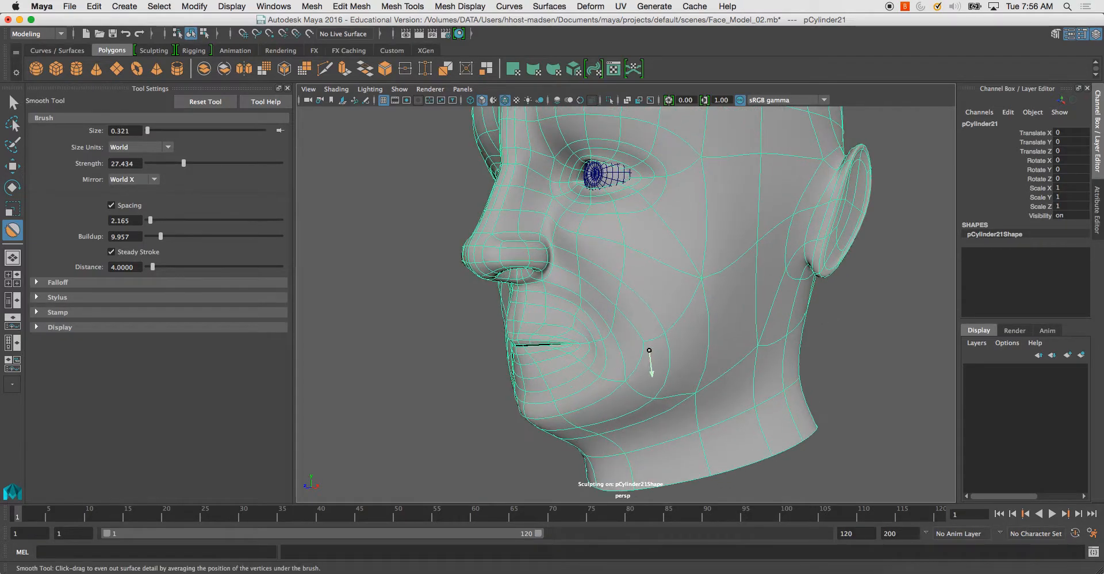
left_click_drag(643, 397, 726, 386, "alt")
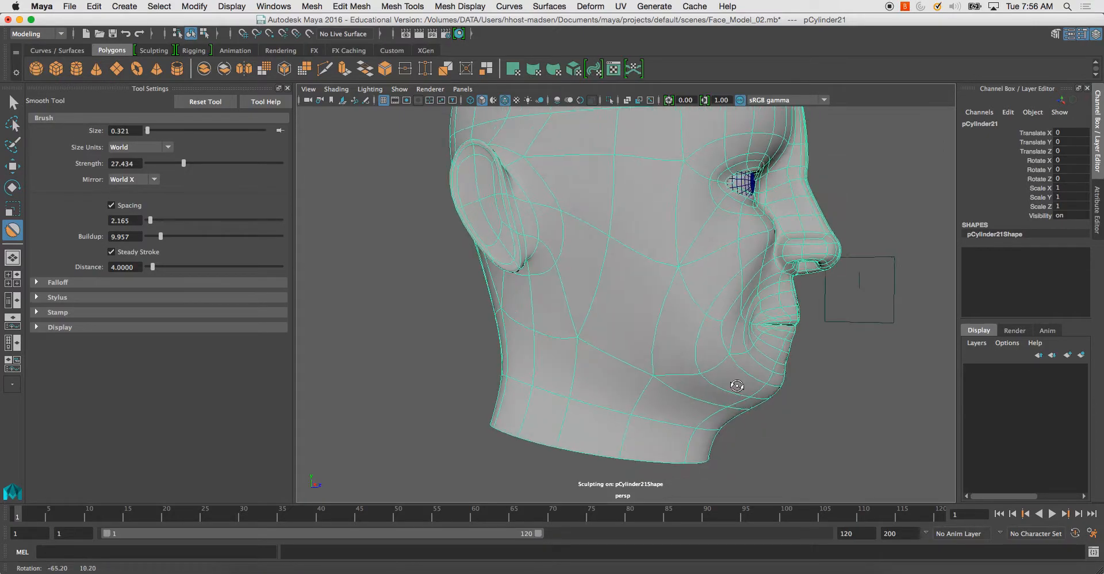
left_click_drag(685, 327, 690, 271, "alt")
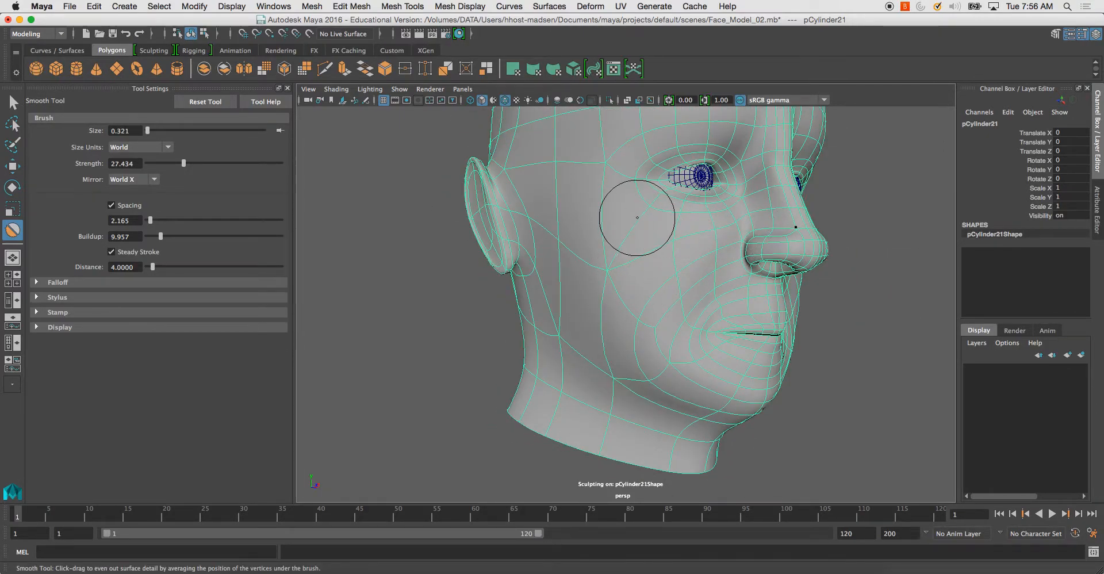
mouse_move(579, 368)
left_mouse_down("alt")
mouse_move(582, 348)
mouse_move(605, 378)
left_mouse_up("alt")
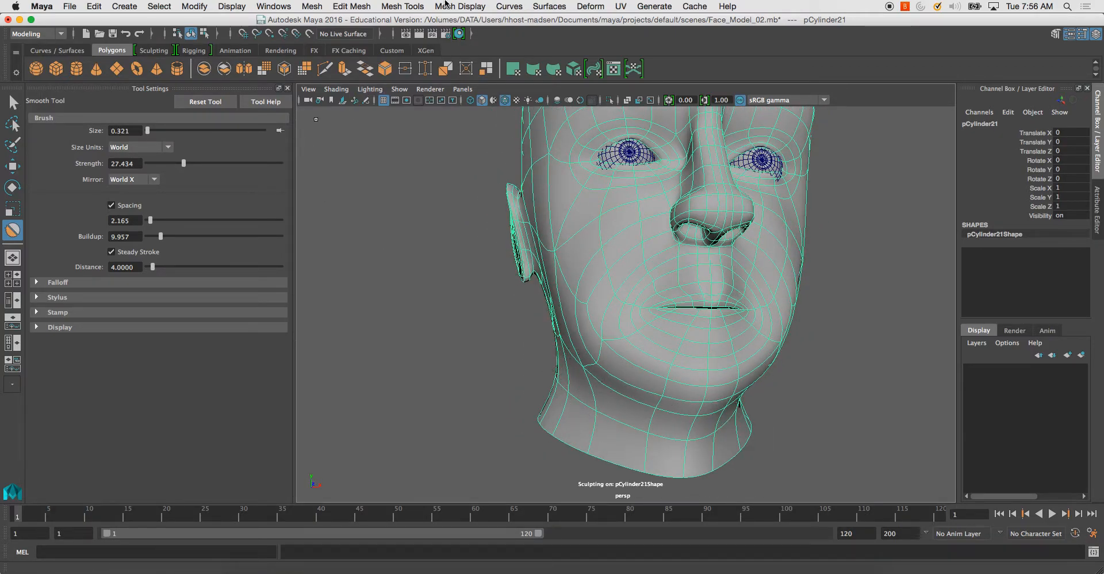
Switch back to the Sculpt Tool and build up the jawline between the chin and the neck.
left_click(394, 6)
mouse_move(448, 163)
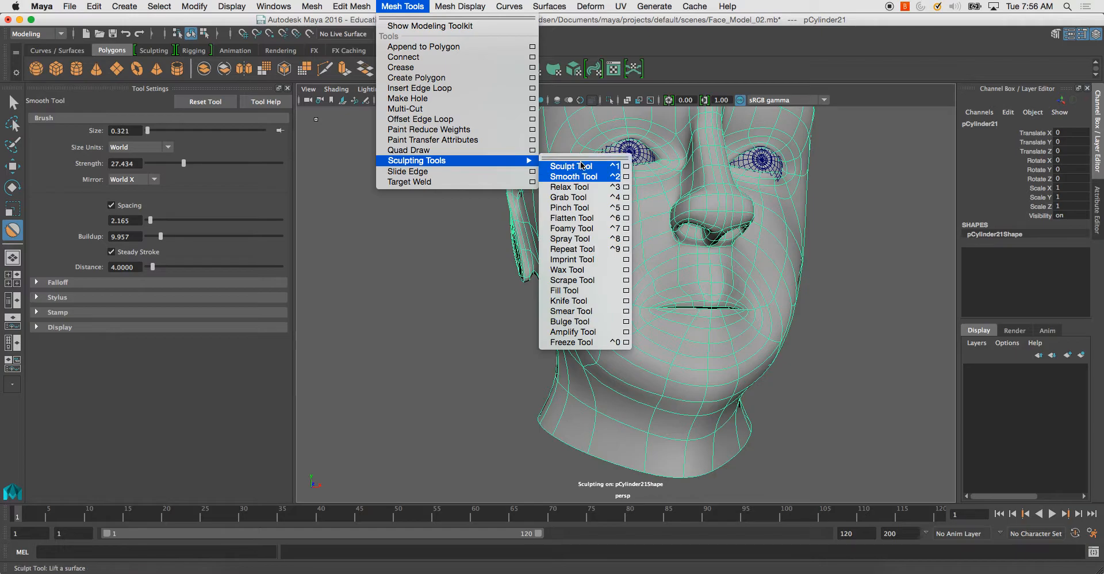
left_click(567, 167)
left_click_drag(709, 334, 666, 340, "alt")
right_click_drag(666, 340, 616, 394, "alt")
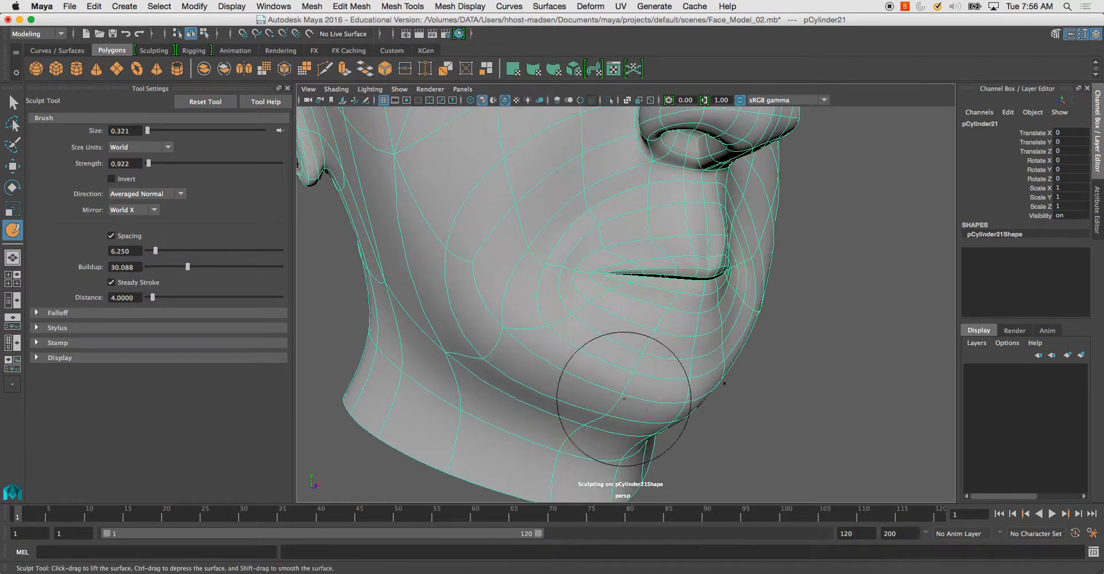
right_click_drag(696, 406, 653, 399, "alt")
mouse_move(604, 399)
left_mouse_down("alt")
mouse_move(544, 335)
mouse_move(660, 361)
mouse_move(616, 315)
mouse_move(574, 357)
mouse_move(607, 372)
left_mouse_up("alt")
left_click_drag(535, 344, 535, 320, "alt")
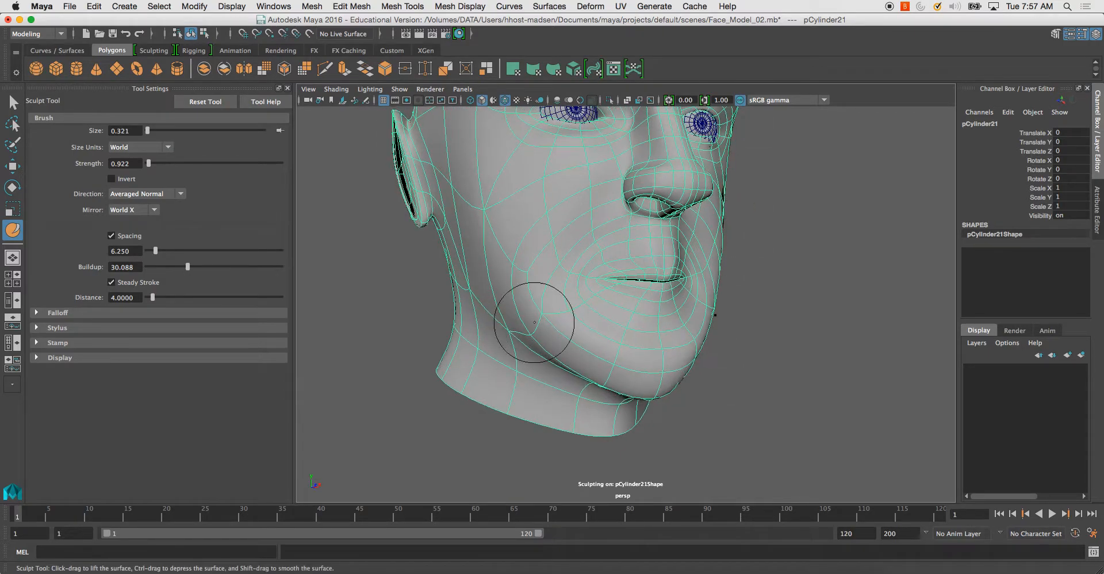
Return to the Smooth Tool and soften the chin, jawline and lower cheek.
left_click(416, 5)
mouse_move(504, 161)
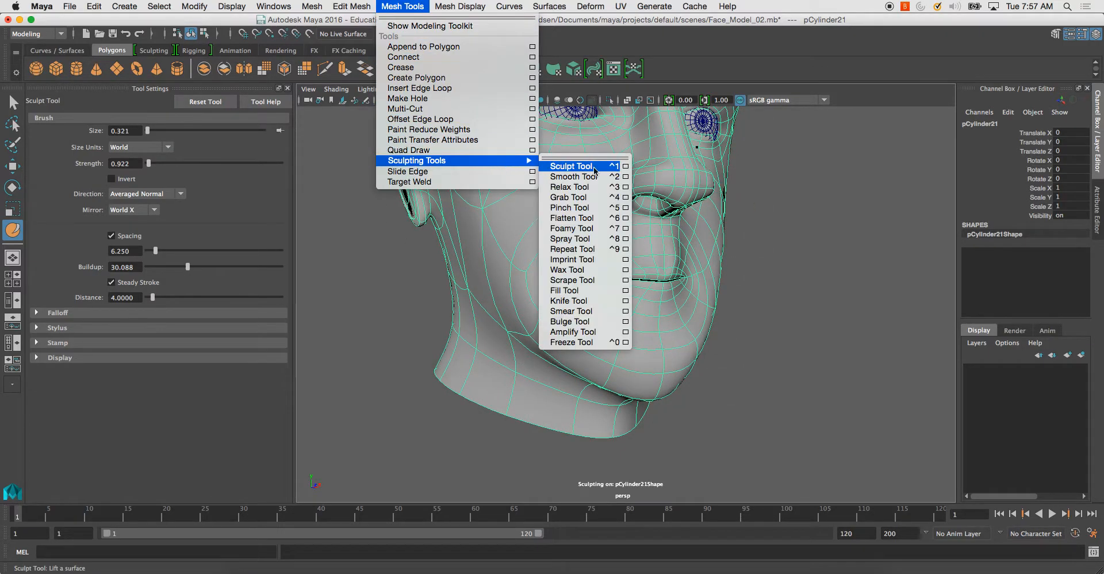
left_click(578, 176)
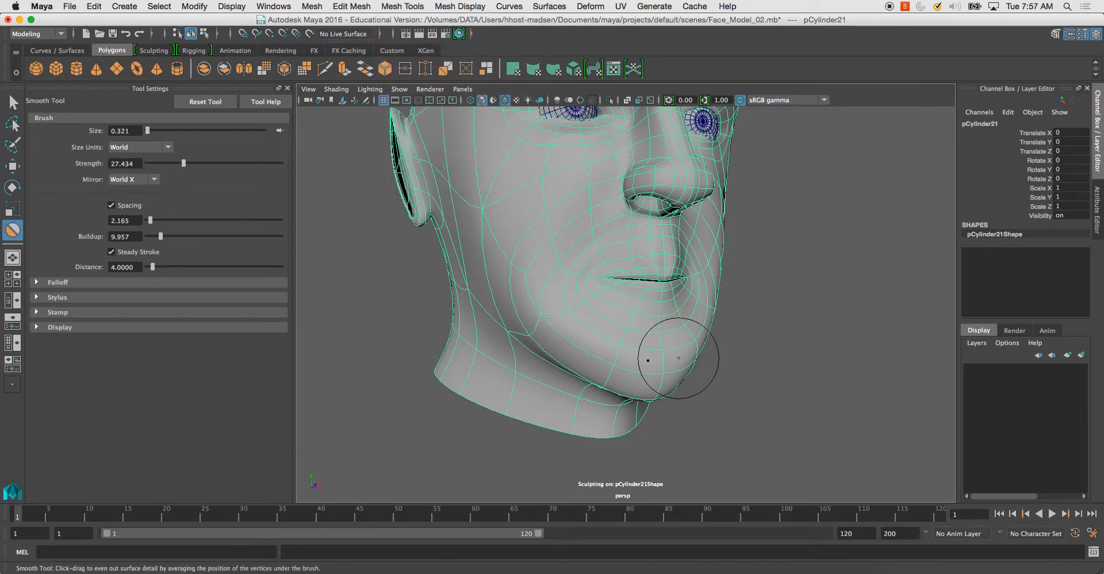
left_click(454, 7)
left_click(455, 7)
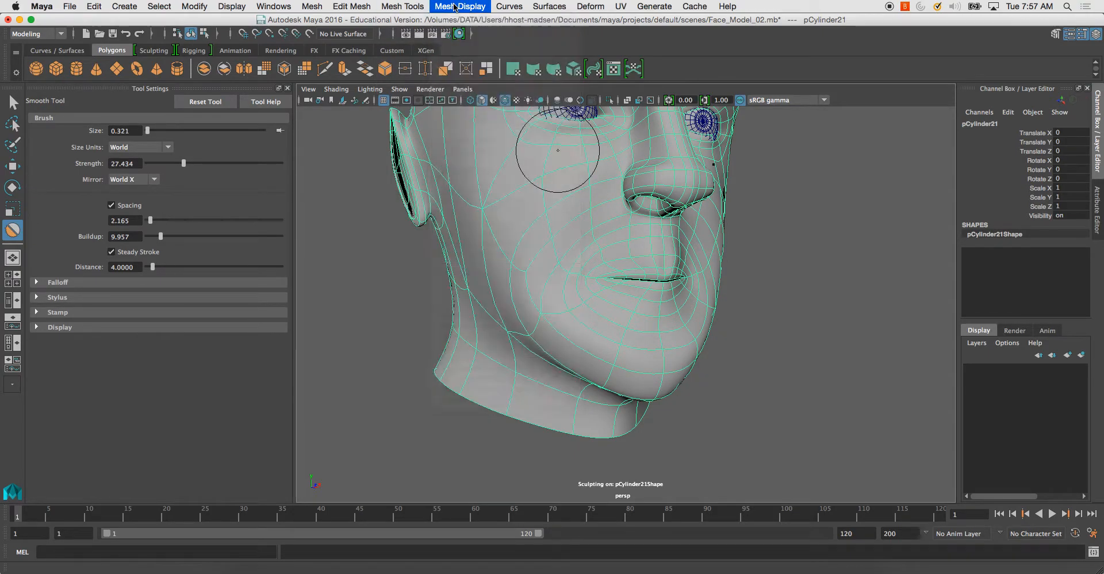
mouse_move(562, 258)
left_mouse_down("alt")
mouse_move(620, 305)
mouse_move(586, 288)
mouse_move(668, 338)
mouse_move(599, 328)
left_mouse_up("alt")
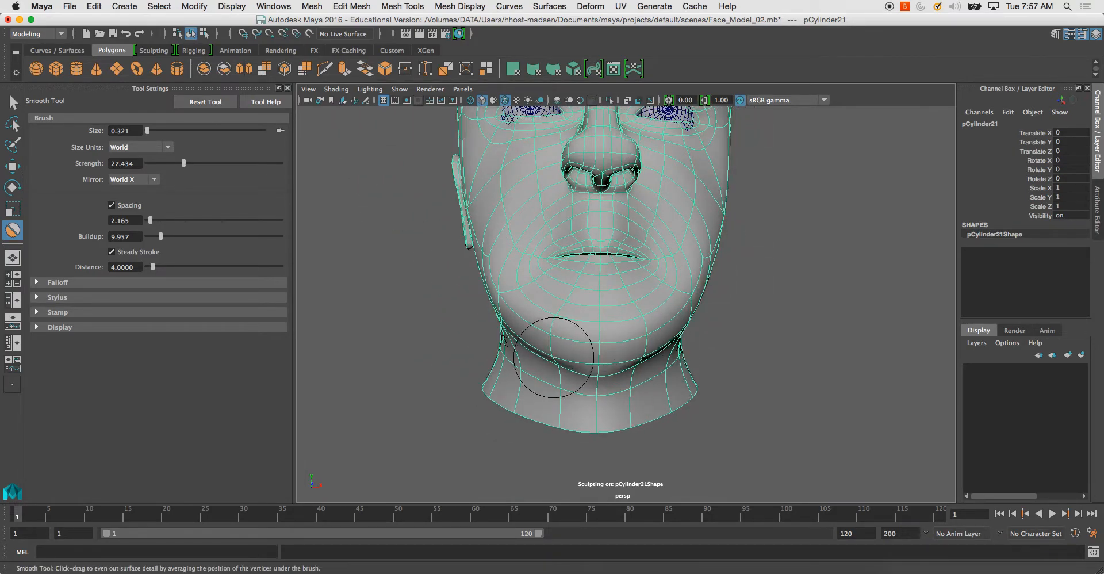
left_click_drag(541, 295, 705, 325, "alt")
mouse_move(761, 304)
left_mouse_down("alt")
mouse_move(658, 320)
mouse_move(670, 333)
mouse_move(584, 340)
mouse_move(550, 315)
mouse_move(562, 258)
left_mouse_up("alt")
left_click_drag(582, 338, 681, 370, "alt")
left_click_drag(620, 272, 619, 242)
left_click_drag(670, 295, 686, 249)
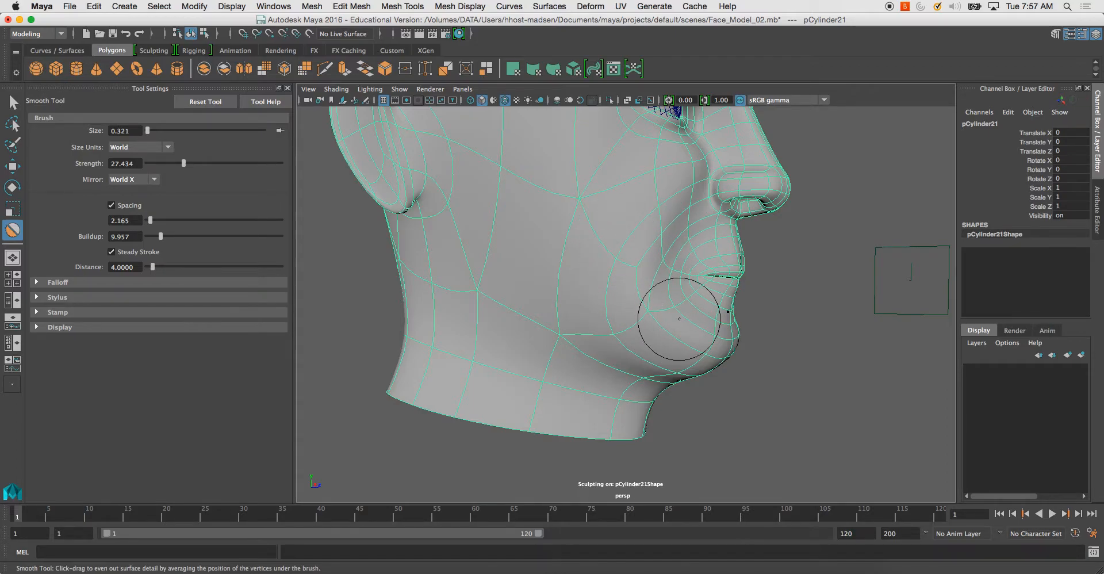
left_click_drag(679, 319, 579, 310, "alt")
scroll(514, 273, "down", 2)
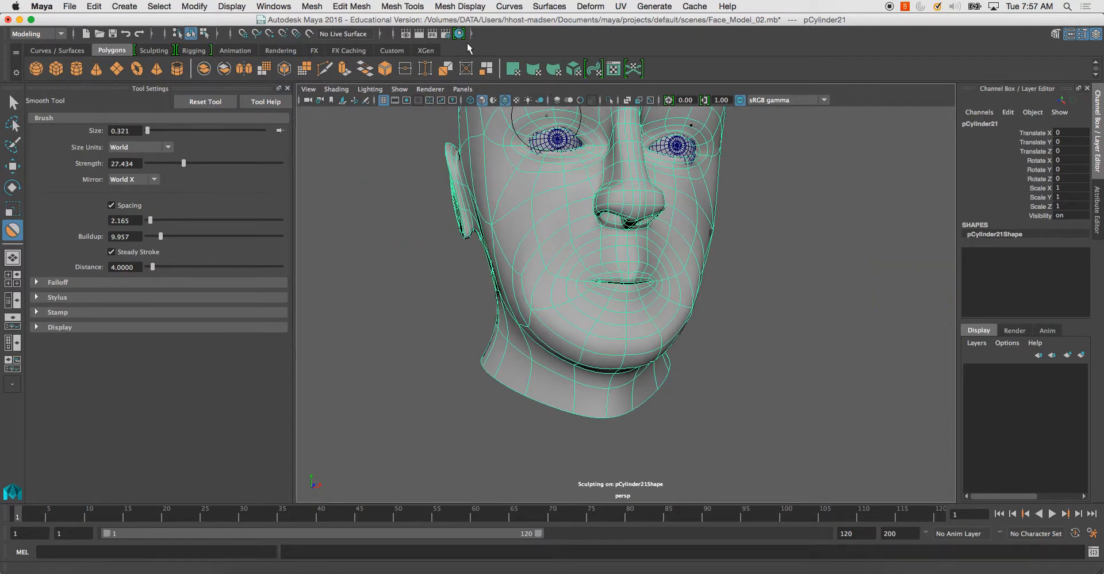
Leave the Smooth Tool, turn off the smooth mesh preview and switch the head to vertex editing.
left_click(154, 50)
key("q")
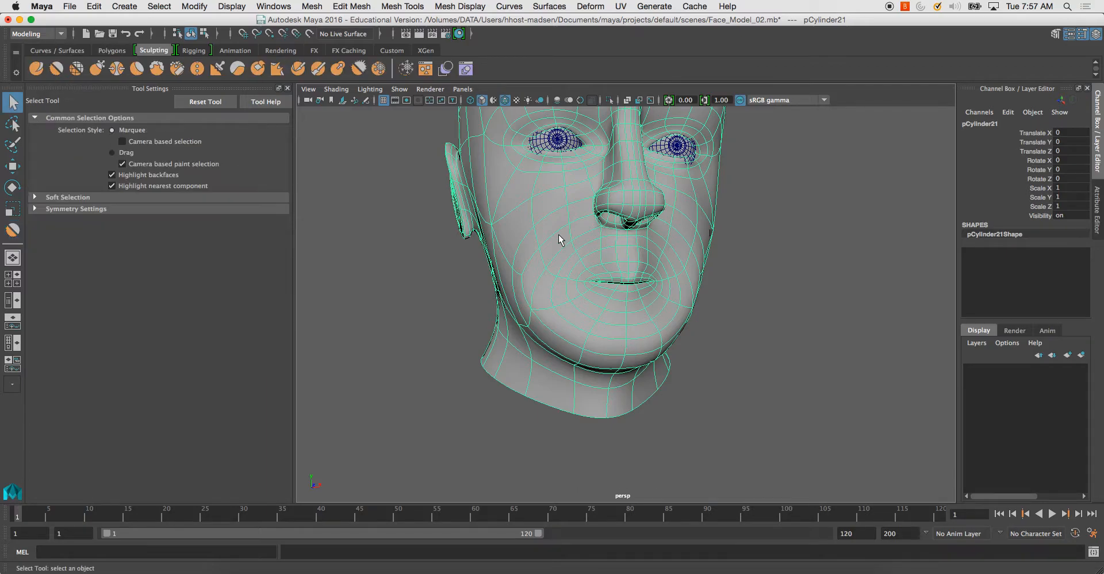
key("1")
left_click(850, 288)
left_click_drag(816, 296, 736, 305, "alt")
scroll(638, 308, "up", 5)
left_click(590, 264)
right_click_drag(576, 240, 524, 231)
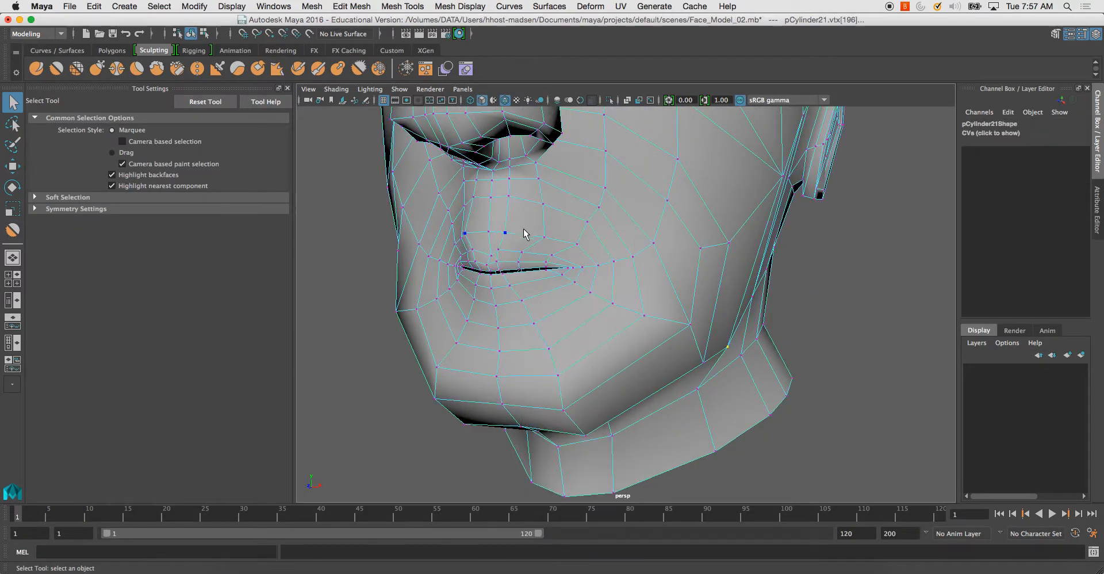
In the front view, soft-select the mouth corner vertex with a reduced falloff radius and activate the Move Tool.
scroll(589, 289, "down", 3)
key("space")
key("space")
key("f")
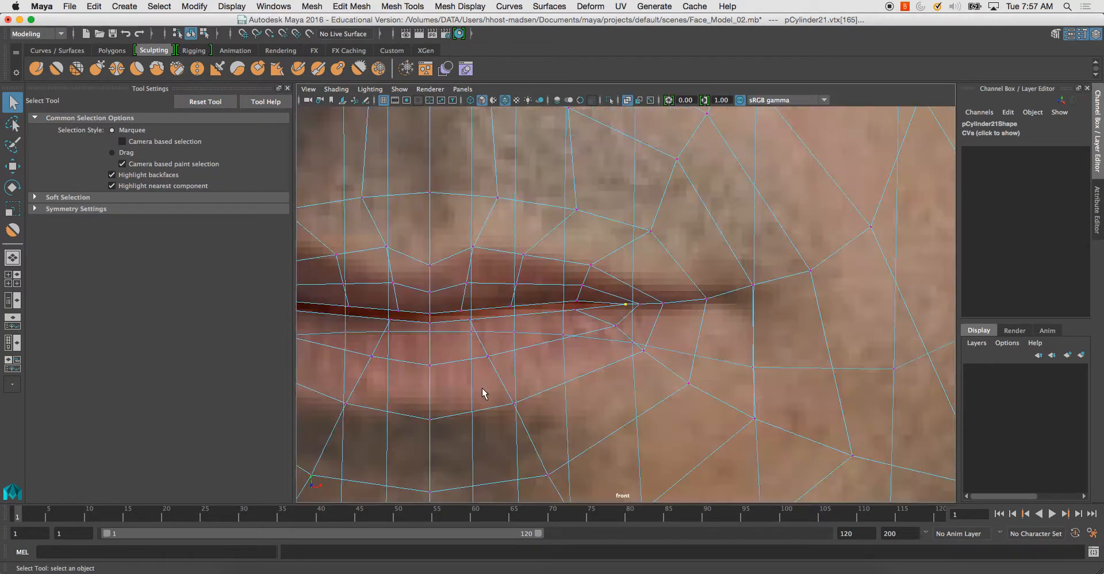
scroll(609, 338, "down", 5)
key("b")
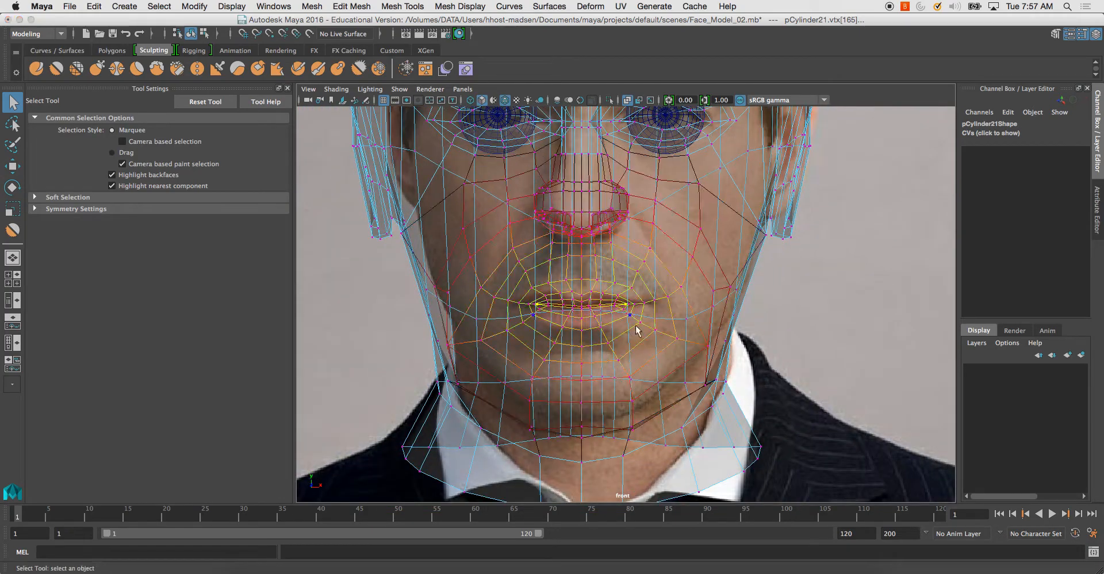
mouse_move(626, 306)
left_mouse_down()
mouse_move(562, 313)
mouse_move(610, 318)
left_mouse_up()
key("w")
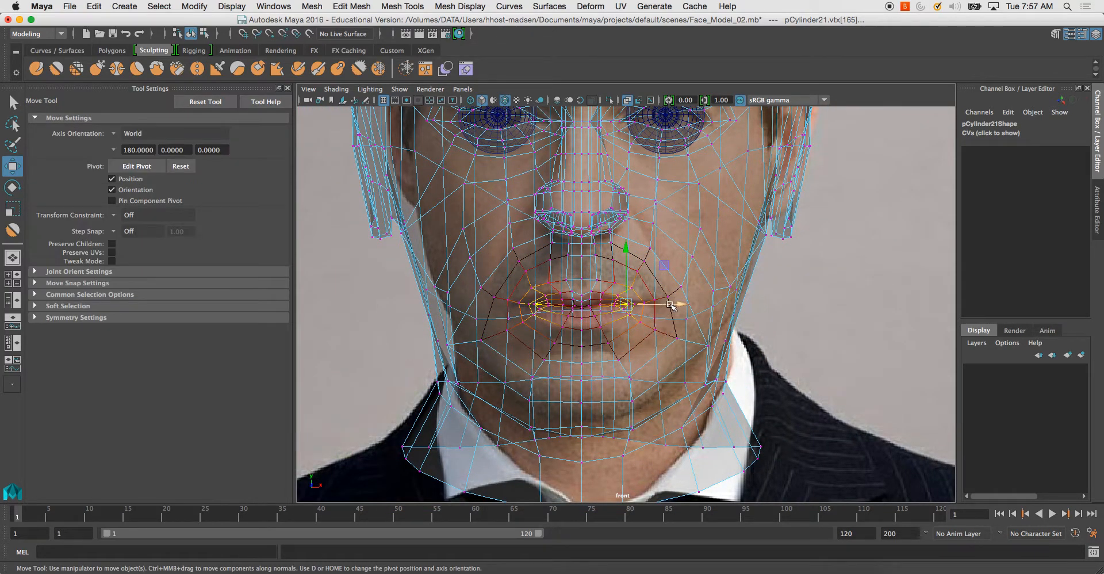
Add the neighbouring mouth corner vertices to the selection, set the falloff radius to 0.38 and move them outward to widen the mouth.
left_click_drag(671, 306, 684, 306)
key("z")
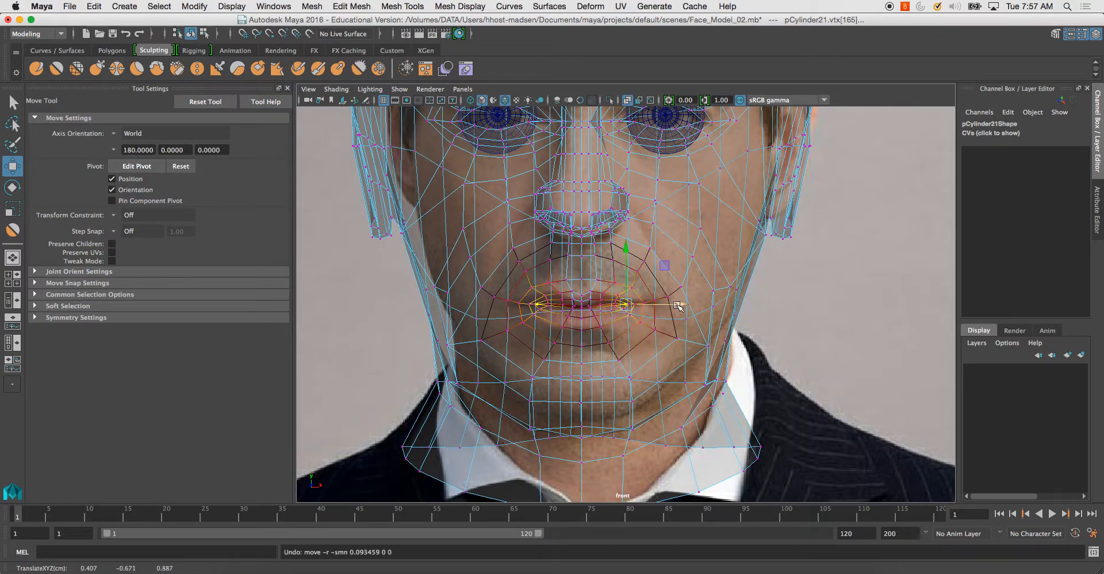
left_click(655, 313, "shift")
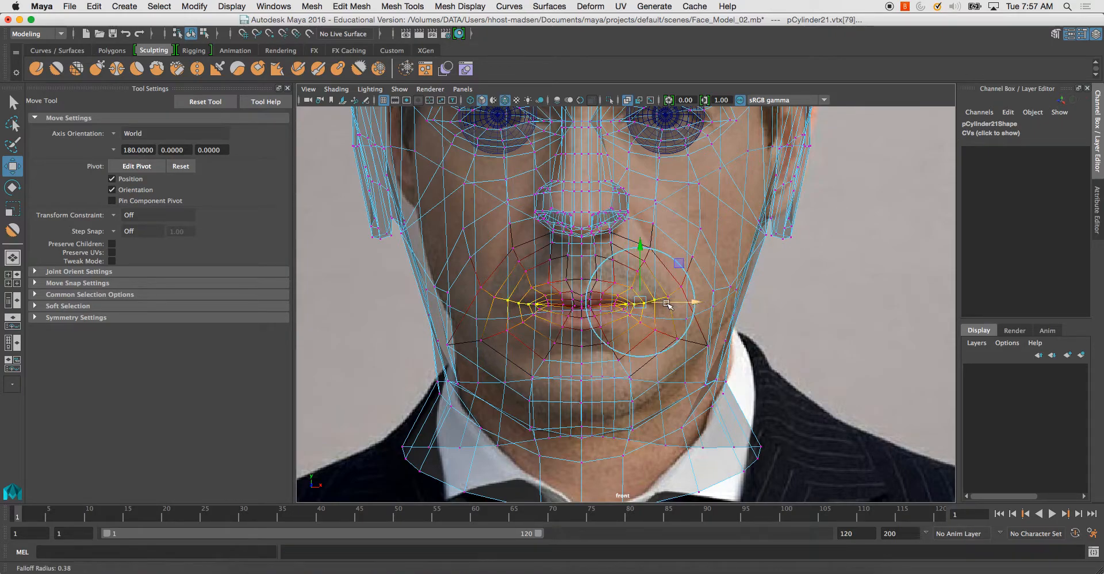
left_click_drag(663, 301, 712, 303)
Return to the perspective view and switch the head from vertex editing back to object mode.
key("space")
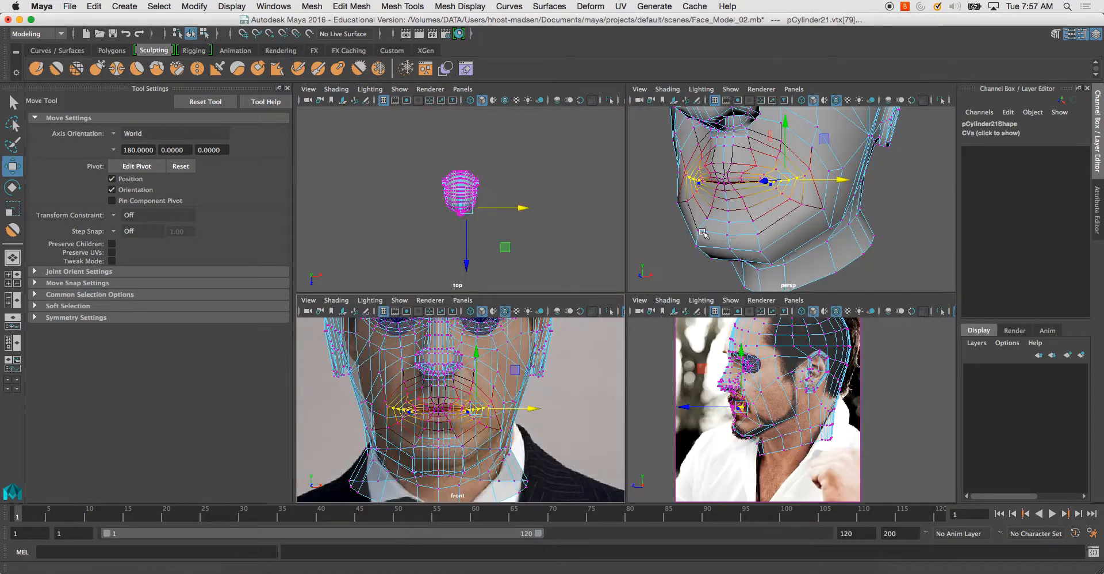
key("space")
left_click_drag(678, 195, 571, 176, "alt")
right_click_drag(570, 177, 616, 157)
left_click_drag(560, 201, 609, 211, "alt")
right_click_drag(737, 280, 646, 203, "alt")
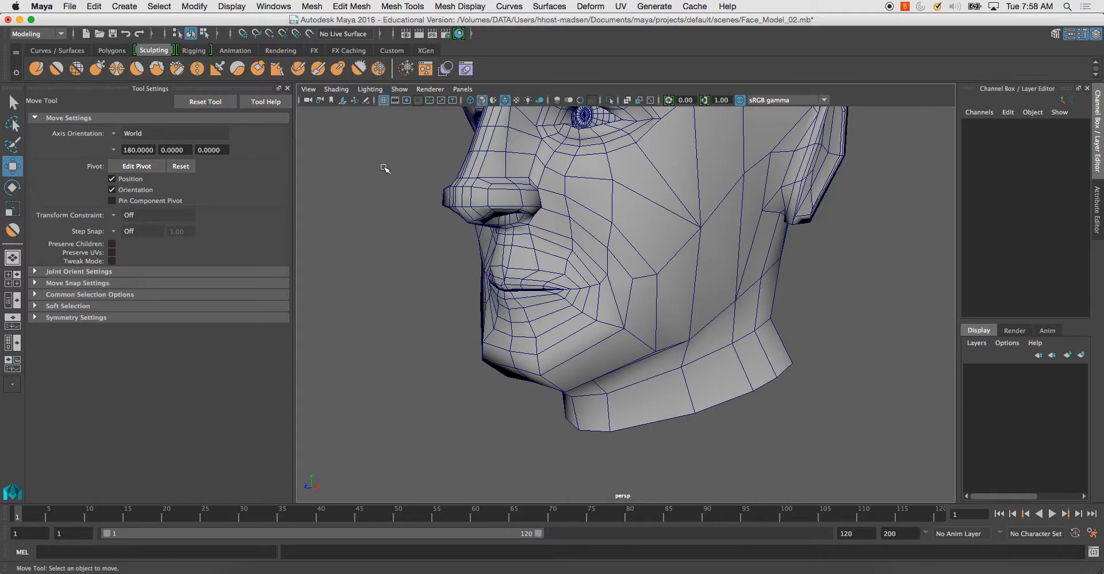
Turn off the wireframe display over the shaded head and examine the face, jaw and forehead from several angles.
left_click(337, 90)
left_click(368, 203)
mouse_move(389, 239)
right_mouse_down("alt")
mouse_move(449, 288)
mouse_move(424, 283)
right_mouse_up("alt")
left_click_drag(429, 288, 492, 290, "alt")
middle_click_drag(520, 288, 506, 363, "alt")
left_click_drag(489, 359, 397, 352, "alt")
left_click_drag(494, 334, 500, 274, "alt")
left_click_drag(555, 269, 520, 259, "alt")
left_click(570, 255)
middle_click_drag(521, 259, 524, 215, "alt")
left_click_drag(523, 215, 627, 233, "alt")
scroll(644, 236, "up", 3)
Switch the head to vertex editing and select the two rows of vertices running across the forehead and brow.
right_click(656, 239)
right_click_drag(656, 239, 588, 246)
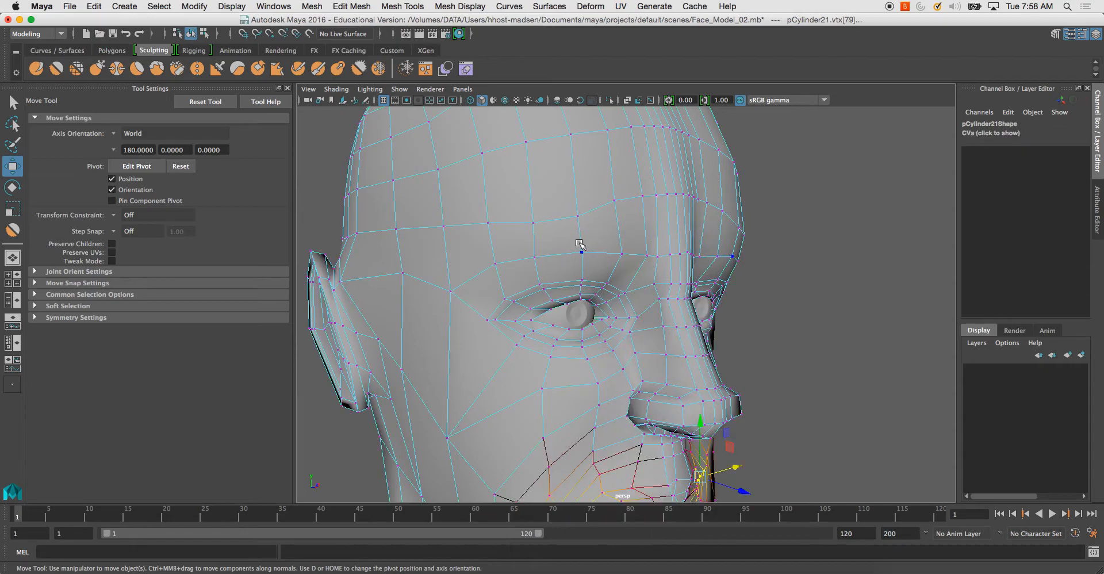
left_click(539, 229)
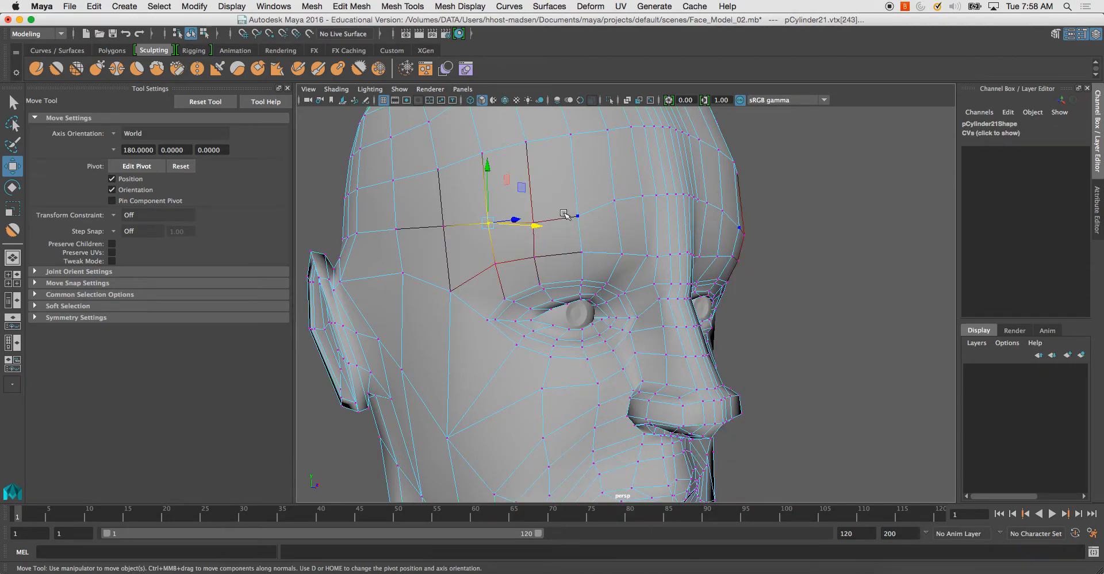
left_click(544, 206, "shift")
left_click(585, 201, "shift")
left_click(605, 197, "shift")
left_click(638, 189, "shift")
left_click(660, 187, "shift")
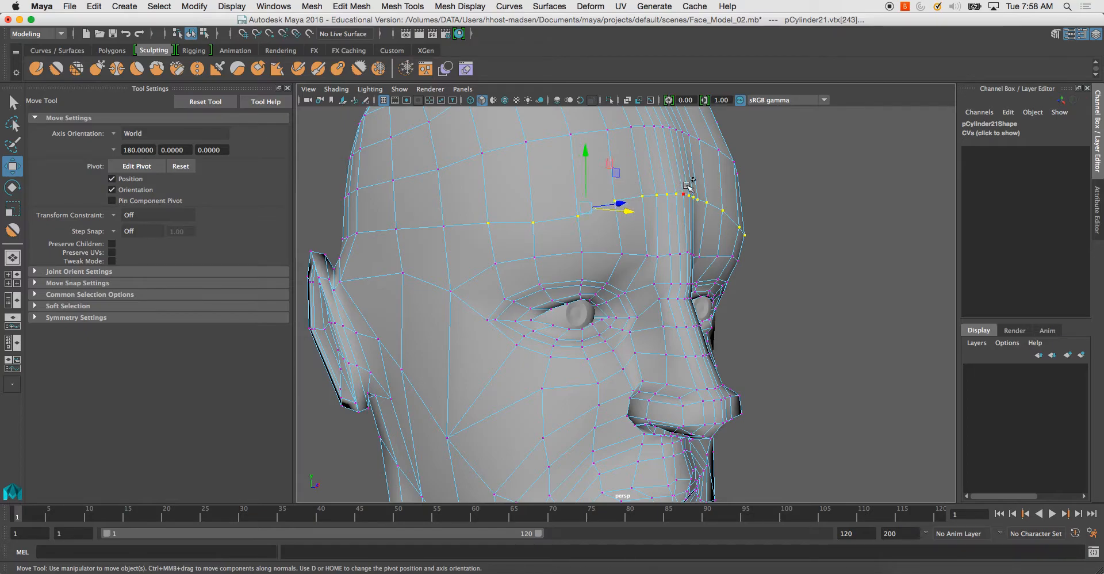
left_click_drag(688, 185, 573, 226, "alt")
scroll(539, 241, "up", 5)
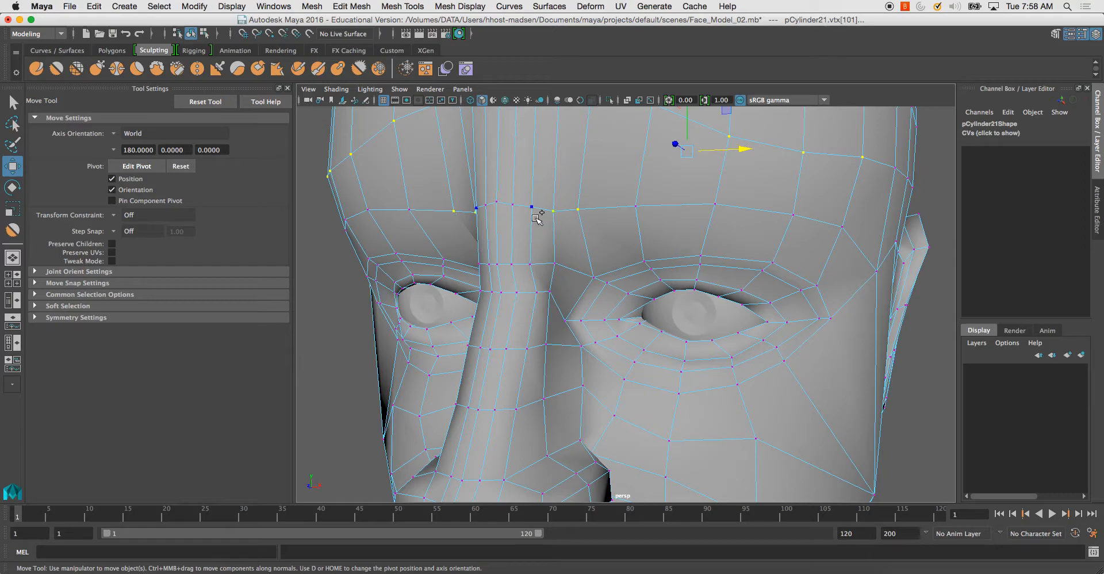
left_click(577, 209, "shift")
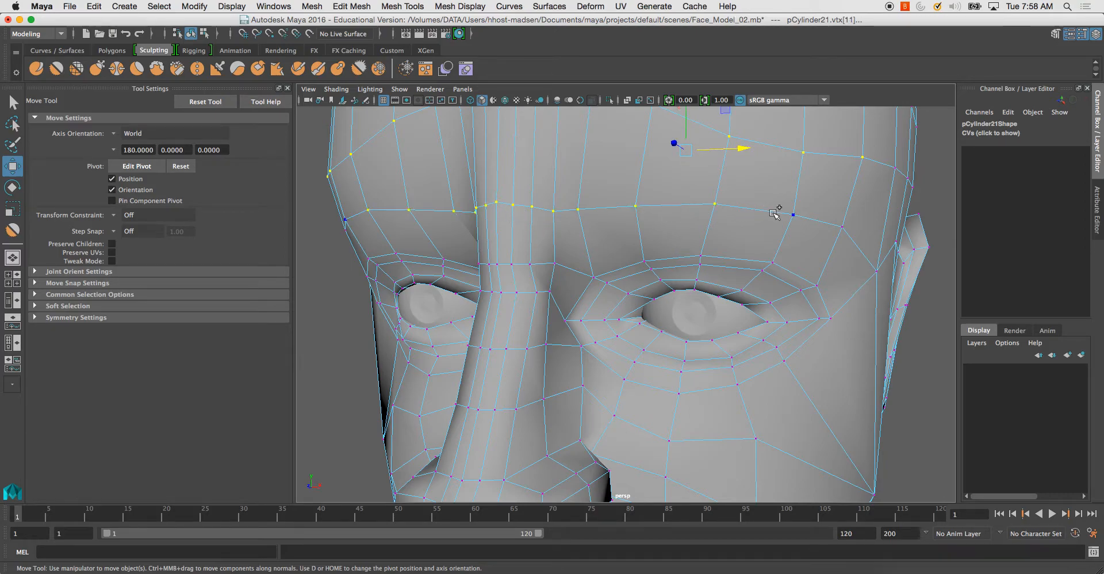
left_click_drag(813, 227, 850, 254, "alt")
Apply Average Vertices nine times to the selected forehead and brow rows and return to the Move Tool.
right_click_drag(642, 226, 715, 210, "shift")
left_click_drag(715, 209, 564, 236, "alt")
key("g")
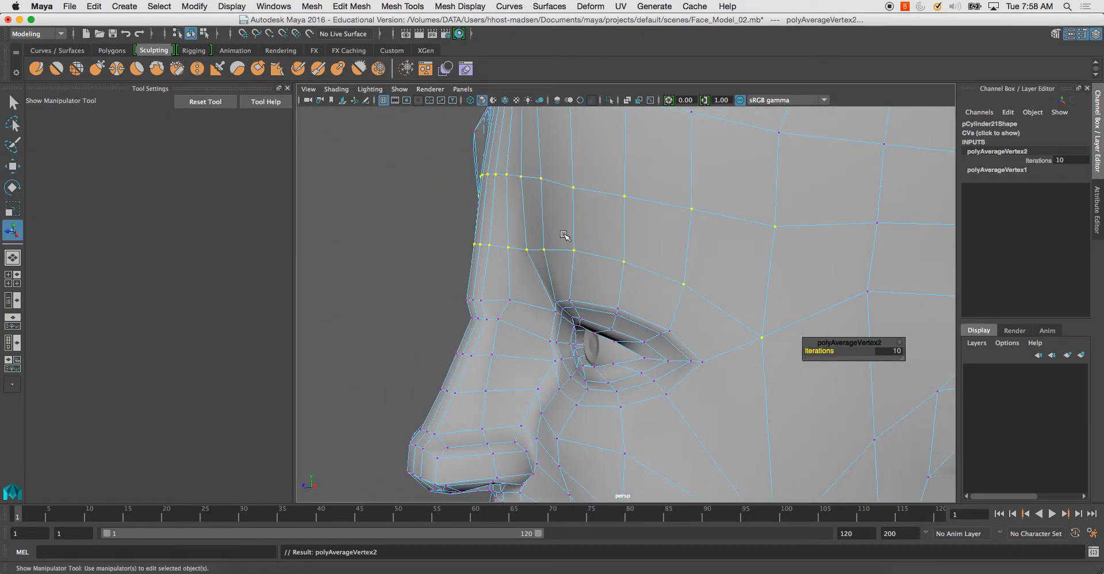
key("g")
key("g")
key("g")
key("g")
key("g")
key("g")
key("g")
key("w")
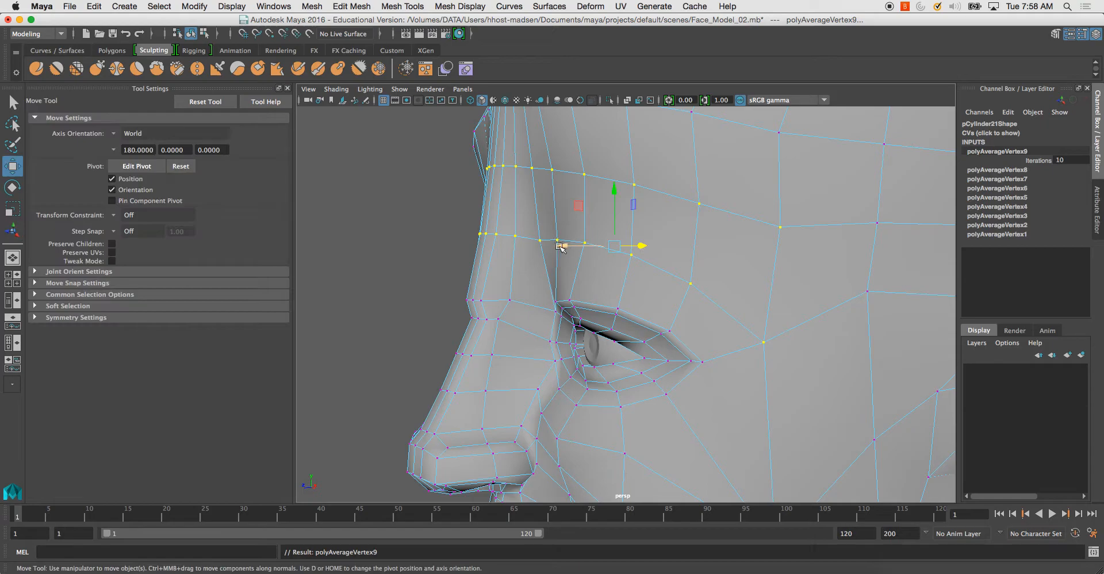
Move the averaged brow rows forward and fine-tune them in the side view against the photo's profile.
left_click_drag(556, 244, 539, 245, "alt")
key("ctrl+z")
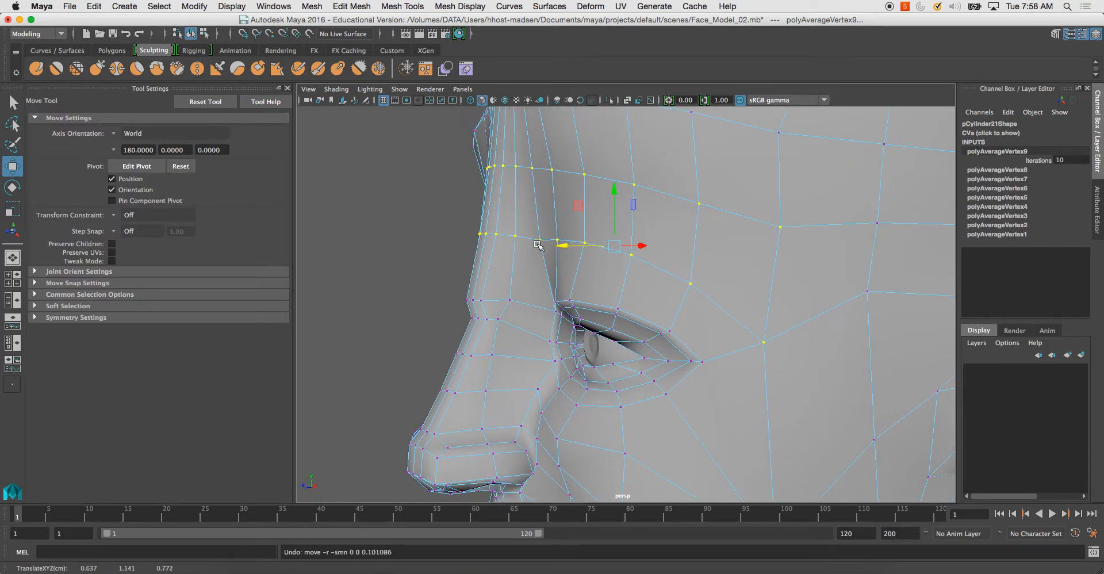
right_click_drag(567, 226, 560, 160, "ctrl+shift")
left_click_drag(511, 250, 483, 246)
key("space")
key("space")
scroll(584, 282, "up", 5)
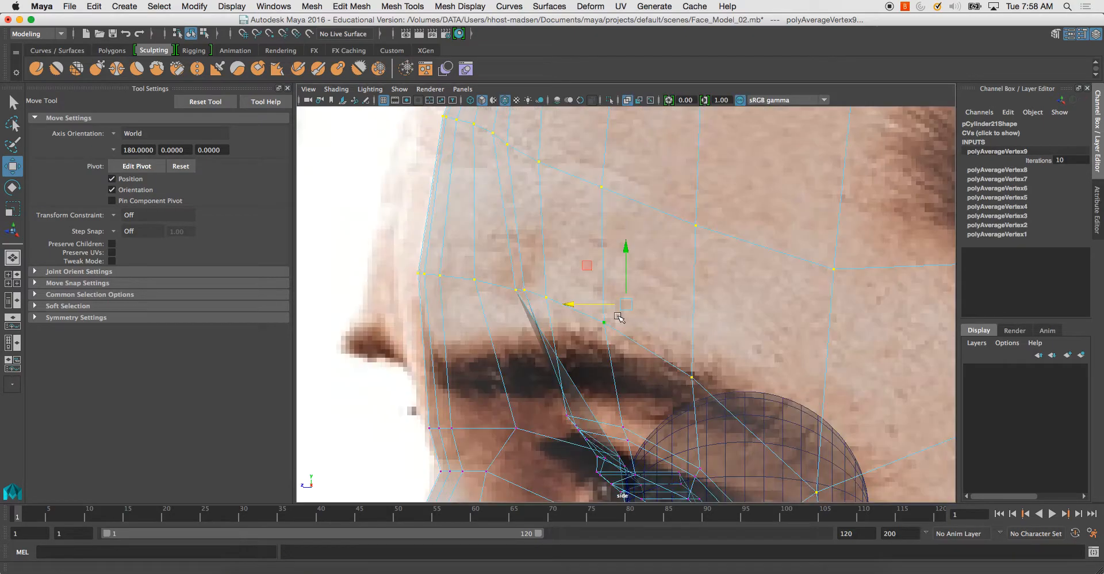
scroll(584, 282, "down", 2)
middle_click_drag(567, 306, 563, 305)
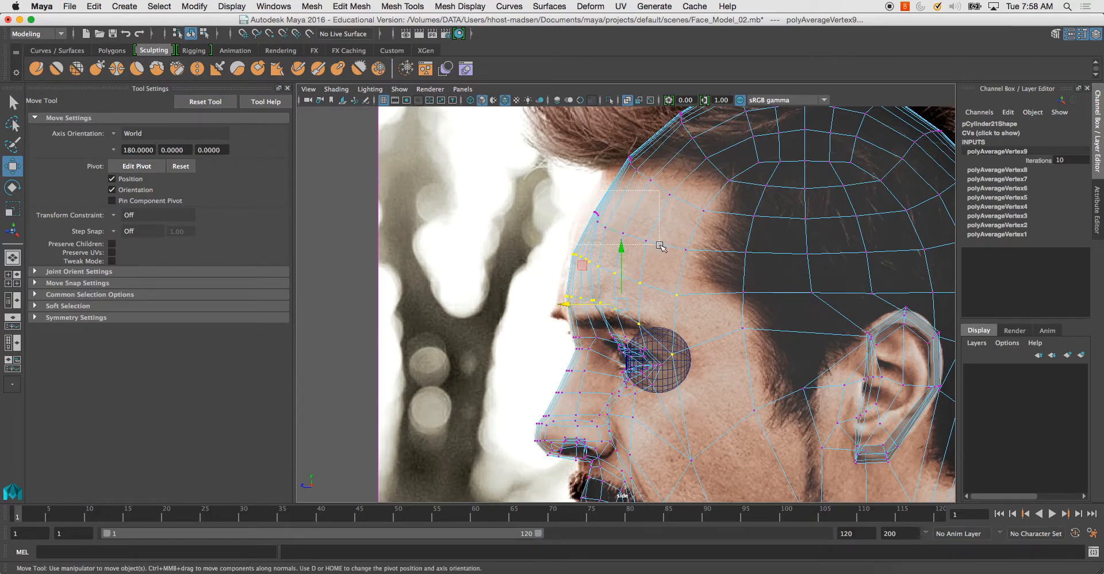
Select the upper forehead vertex row in the side view, average it twice and nudge it slightly forward.
left_click_drag(694, 258, 572, 193)
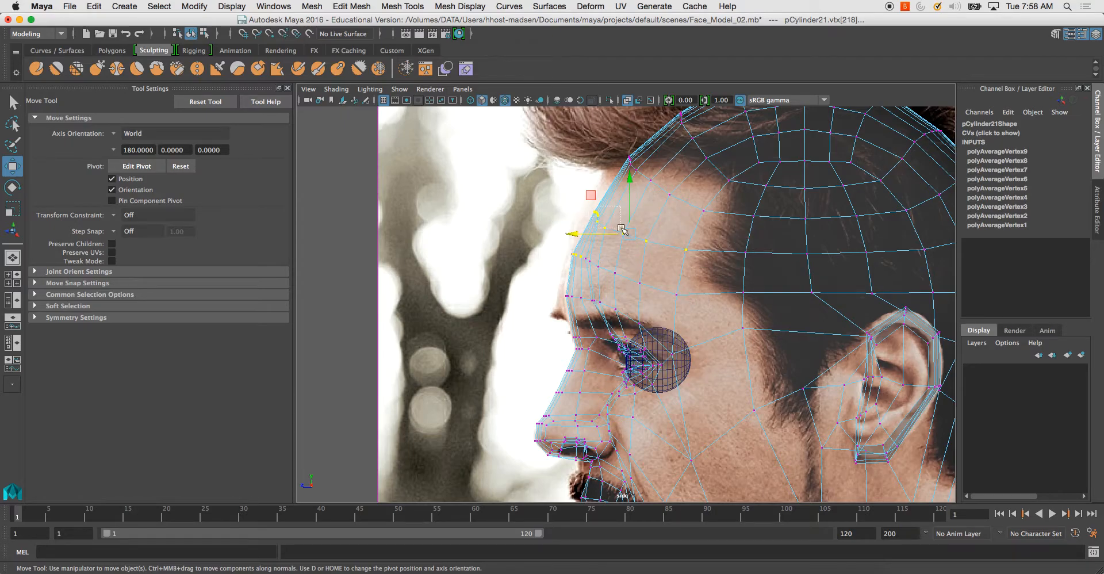
right_click_drag(621, 236, 580, 319, "shift")
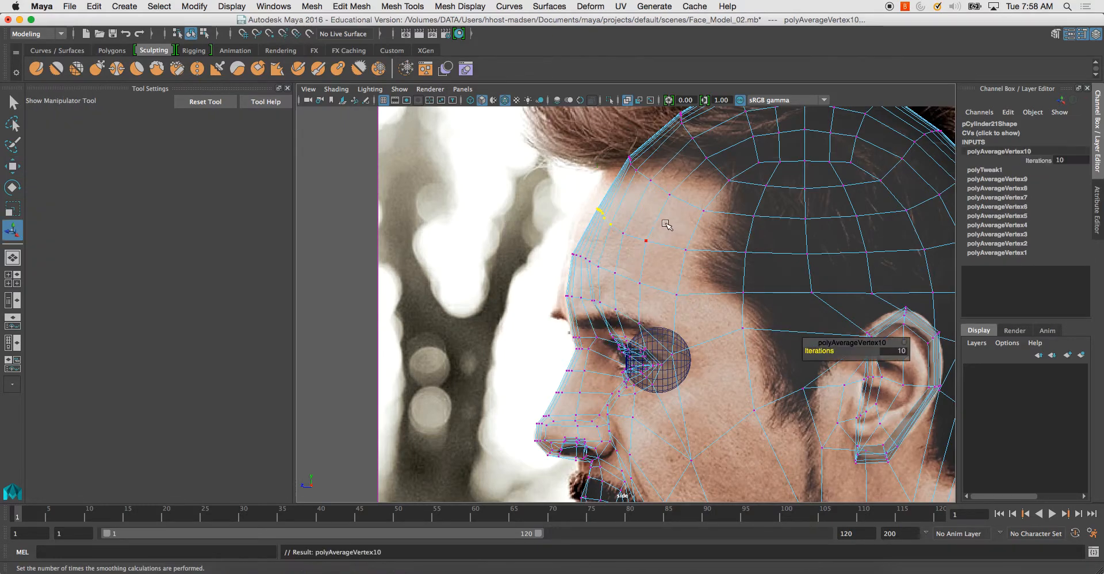
key("z")
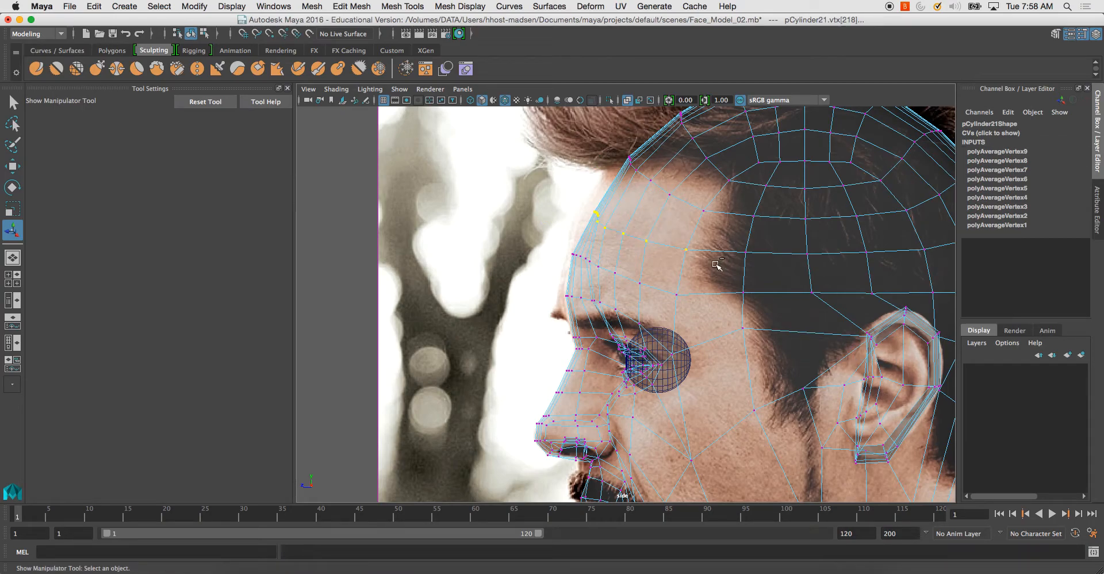
key("g")
key("g")
key("w")
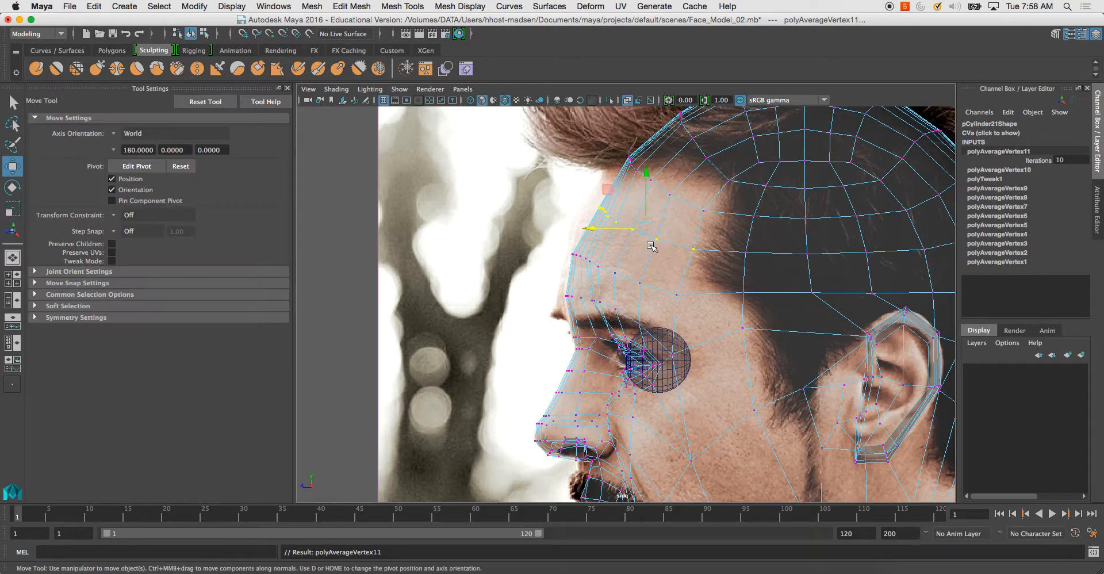
left_click_drag(642, 226, 638, 227)
Select the vertex row at the hairline, average it twice and move it up and forward.
left_click_drag(618, 145, 680, 213)
left_click_drag(692, 202, 710, 224, "shift")
key("g")
key("g")
key("w")
left_click_drag(671, 184, 661, 177)
Select the vertex row just behind the hairline, average it twice and move it up and forward.
middle_click_drag(682, 179, 671, 239, "alt")
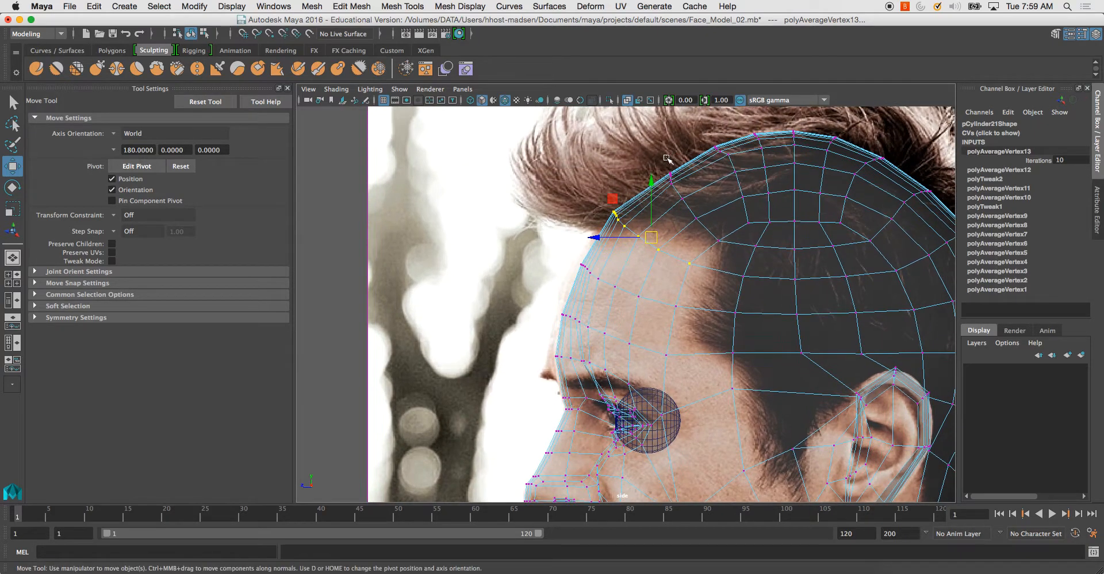
left_click_drag(667, 156, 690, 209)
left_click_drag(713, 249, 734, 262, "shift")
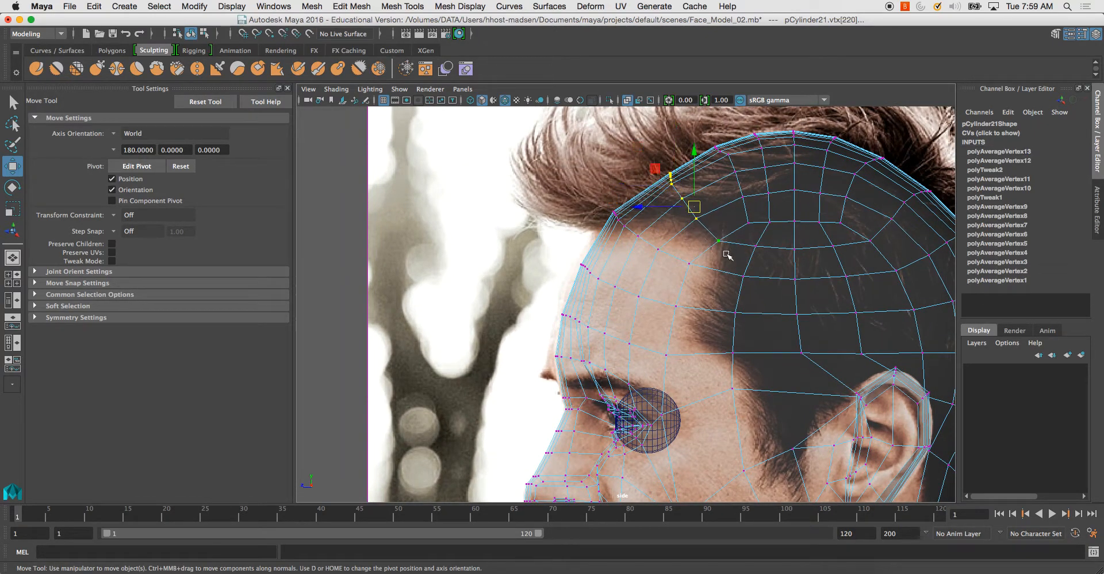
key("g")
key("g")
key("w")
left_click_drag(693, 208, 684, 196)
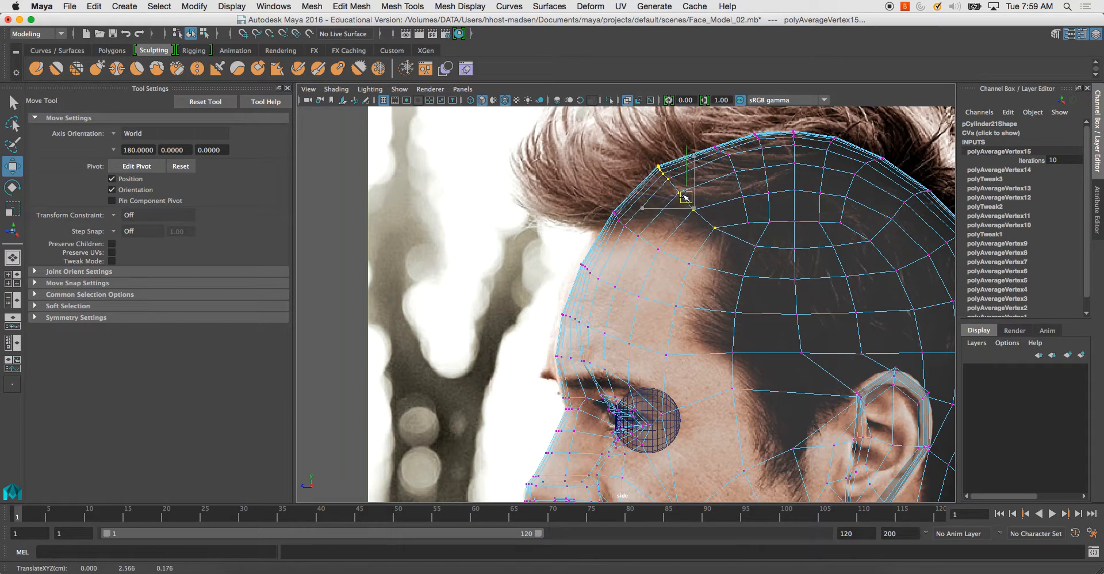
Select the vertex row on the front of the crown, average it three times and raise it slightly.
left_click_drag(711, 139, 751, 229)
key("g")
key("g")
key("g")
key("w")
left_click_drag(723, 184, 723, 175)
Average the vertex row just in front of the top of the head three times and raise it slightly.
left_click_drag(744, 125, 779, 232)
key("g")
key("g")
key("g")
key("w")
left_click_drag(762, 183, 761, 169)
Average the vertex row at the very top of the head three times and raise it slightly.
left_click_drag(784, 129, 813, 242)
key("g")
key("g")
key("g")
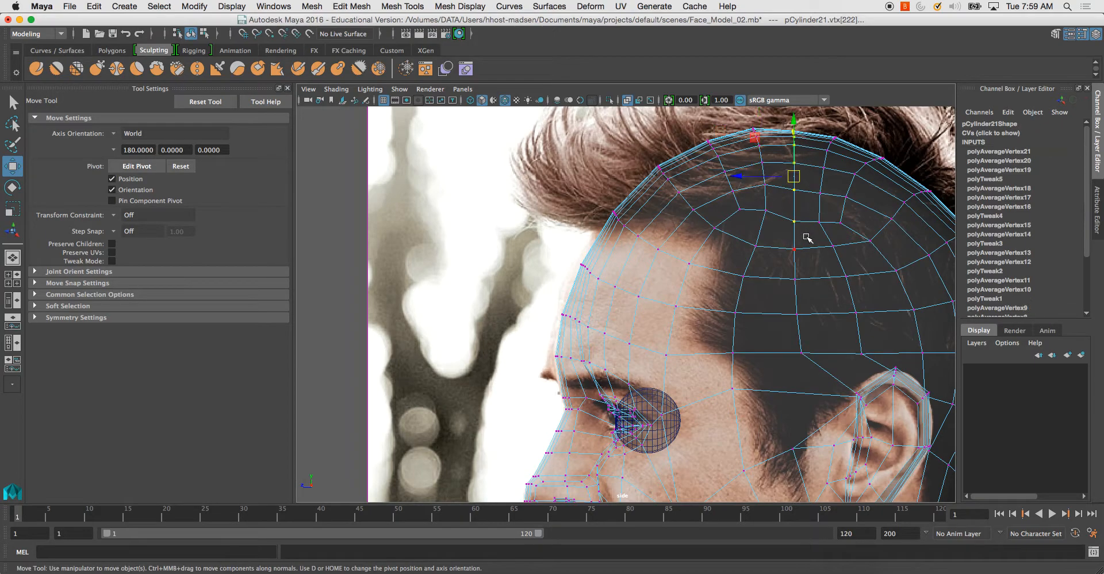
key("w")
left_click_drag(794, 176, 796, 165)
Average the vertex row just behind the top of the head three times and move it to round the crown.
middle_click_drag(814, 194, 744, 214, "alt")
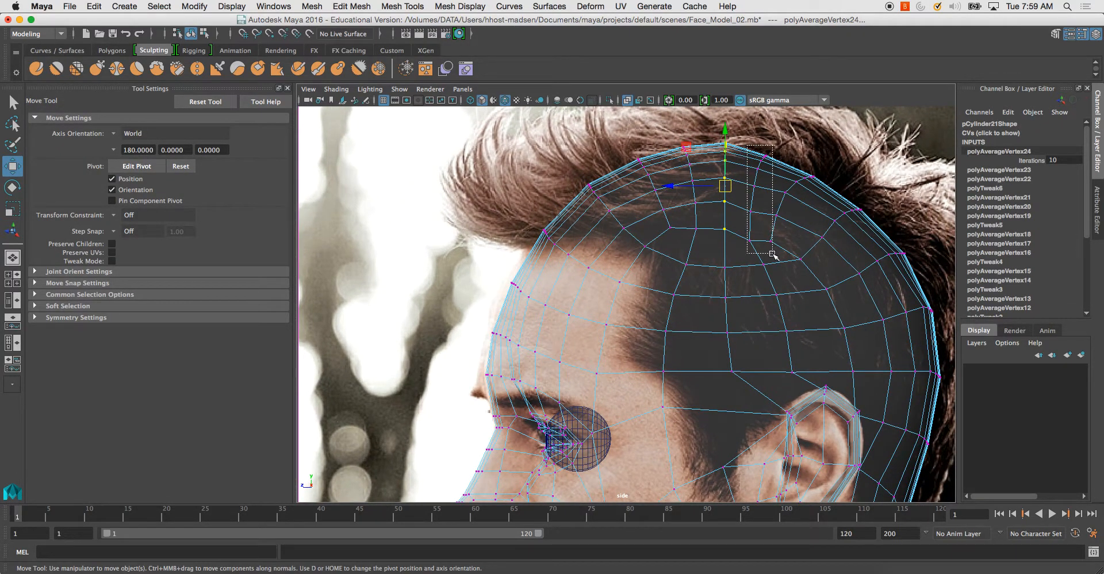
left_click_drag(770, 253, 771, 252)
key("g")
key("g")
key("g")
key("w")
left_click_drag(758, 198, 823, 261)
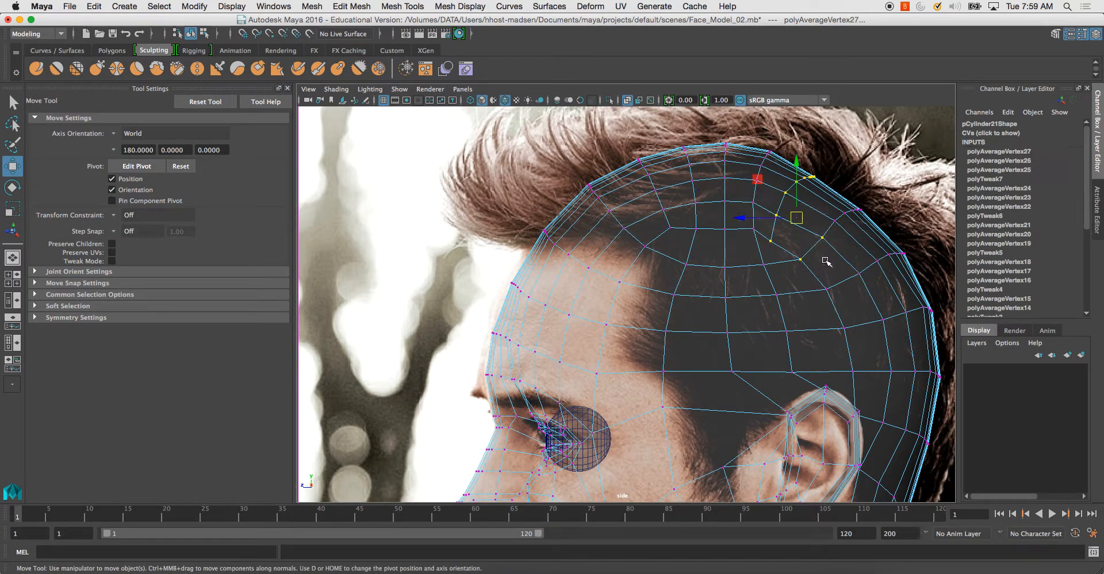
left_click(782, 253)
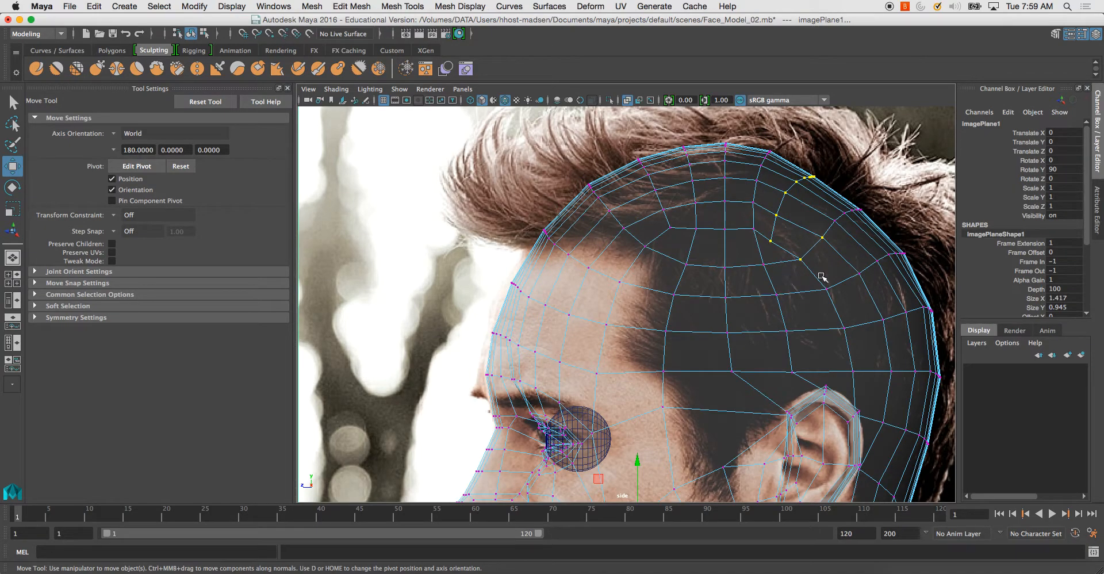
key("super+z")
key("super+z")
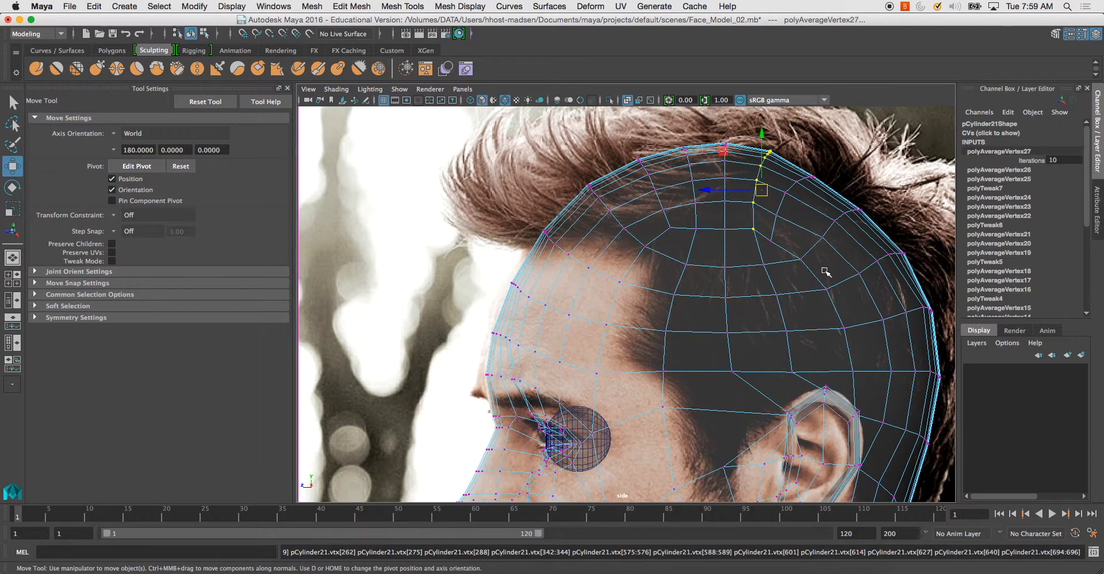
key("super+z")
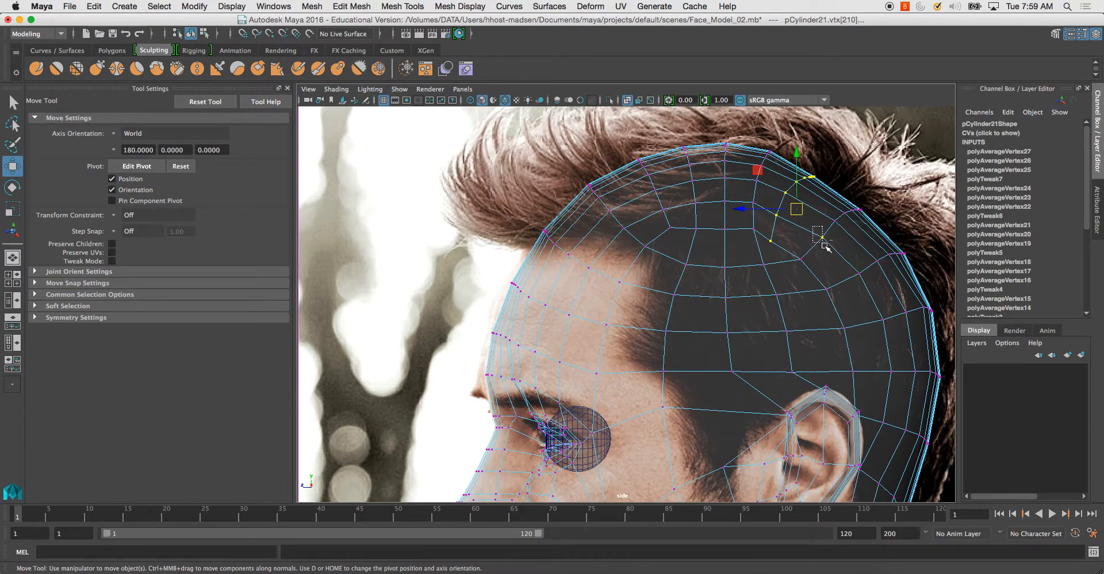
Average the second vertex row behind the top of the head three times and move it outward.
key("g")
key("g")
key("g")
key("w")
left_click_drag(800, 208, 877, 261)
Average the next vertex row down the upper back of the head three times and move it outward.
key("g")
key("g")
key("g")
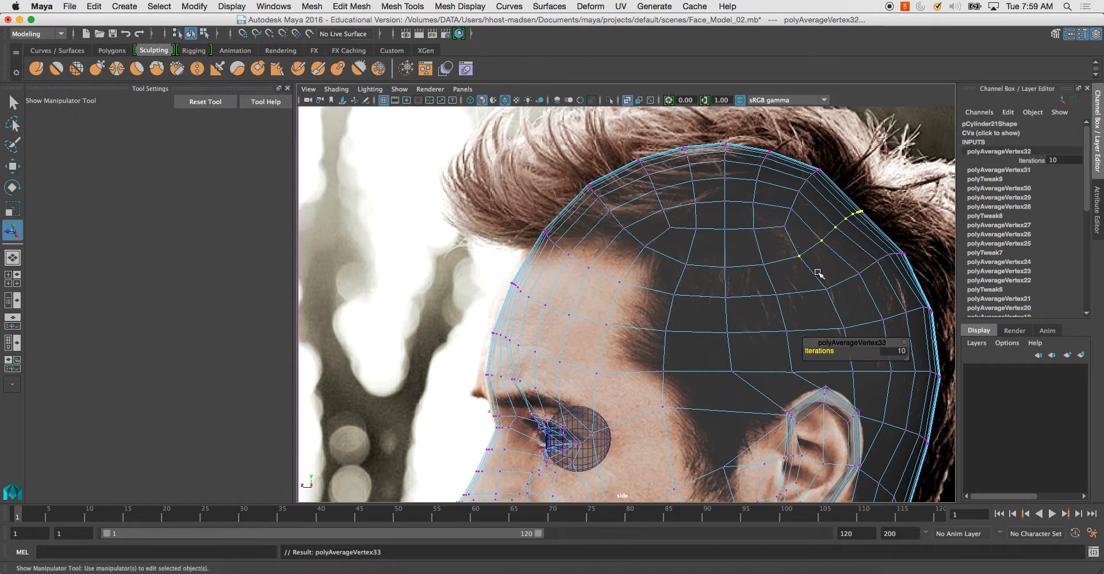
key("w")
left_click_drag(832, 234, 843, 293)
Select the following vertex row on the back of the head and average it four times.
left_click_drag(864, 244, 935, 348, "shift")
key("g")
key("g")
key("g")
key("g")
key("w")
Average the vertex row on the back of the head above ear level seven times and reactivate the Move Tool.
key("g")
key("g")
key("g")
key("g")
key("g")
key("g")
key("g")
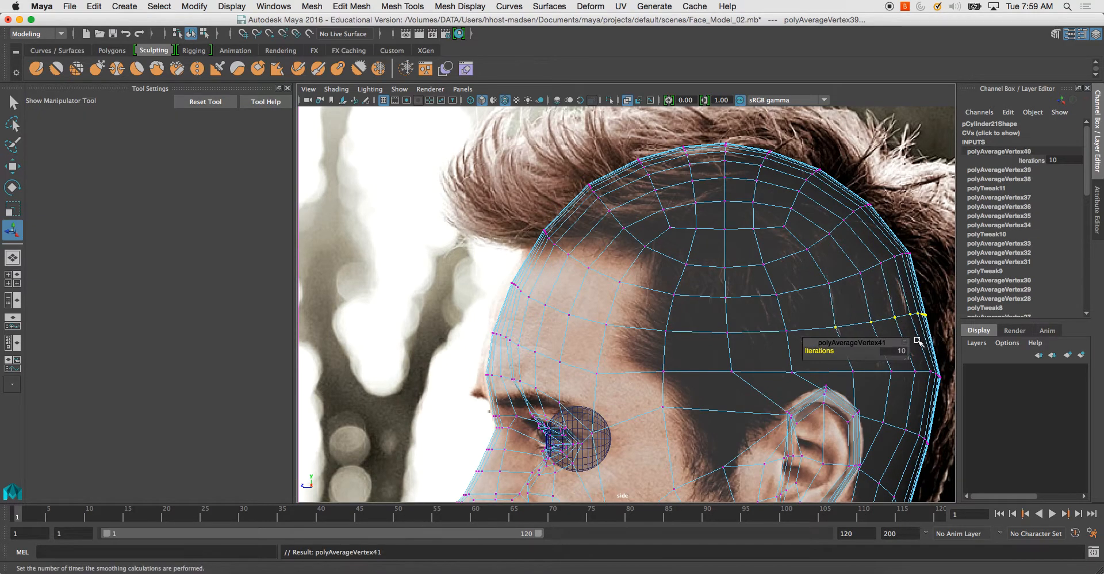
key("w")
Return to the perspective view, switch the head to object mode and examine the reshaped skull from several angles.
key("space")
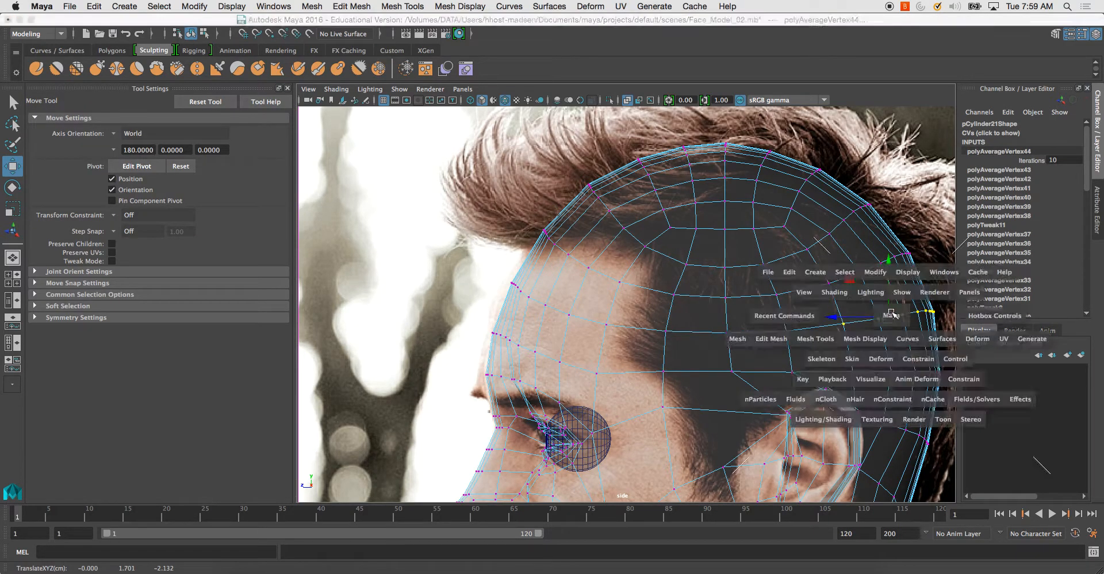
key("space")
left_click_drag(861, 247, 774, 300, "alt")
right_click_drag(742, 230, 776, 211)
left_click_drag(729, 260, 786, 244, "alt")
middle_click_drag(834, 275, 735, 309, "alt")
scroll(726, 282, "down", 3)
left_click_drag(715, 253, 710, 290, "alt")
left_click(828, 262)
left_click_drag(780, 274, 672, 264, "alt")
left_click(732, 222)
In the side view, select the head's vertex row behind the ear, average it seven times and move it slightly backward.
key("space")
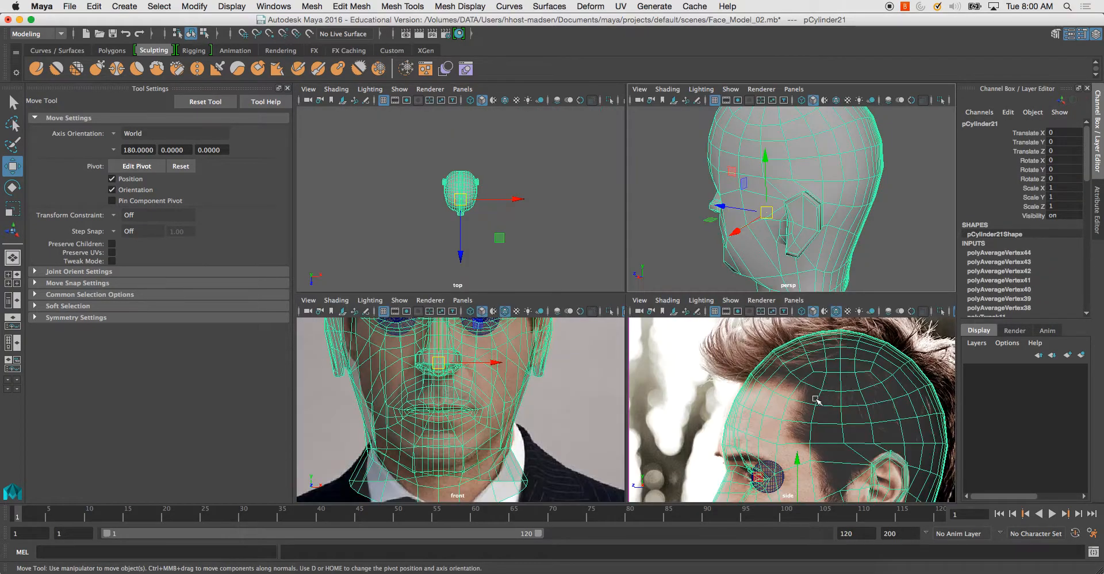
key("space")
right_click_drag(752, 304, 697, 303)
left_click_drag(728, 299, 793, 358)
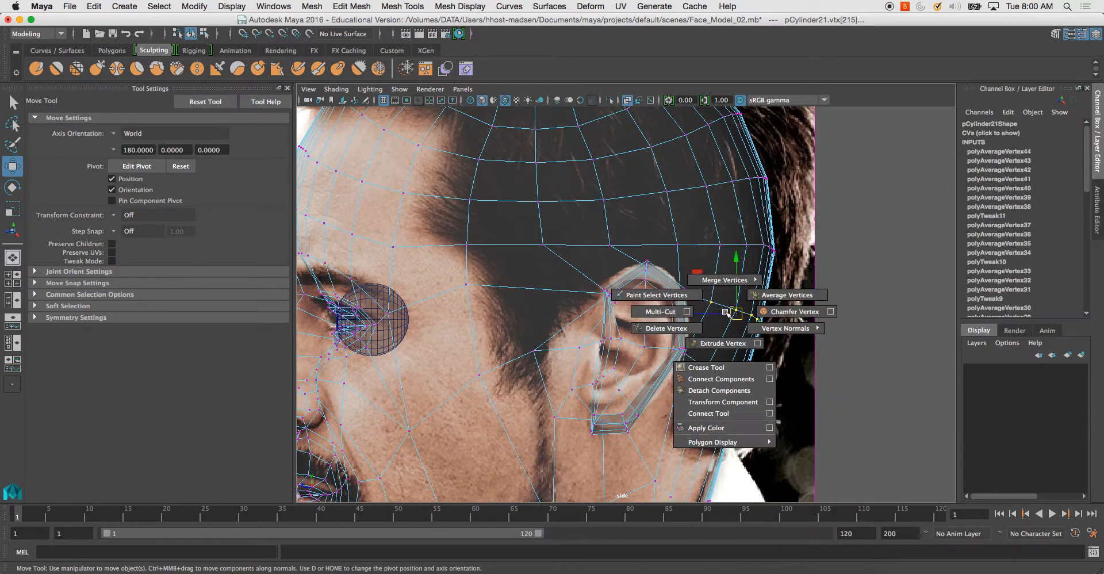
right_click_drag(726, 313, 767, 314, "shift")
key("g")
key("g")
key("g")
key("g")
key("g")
key("g")
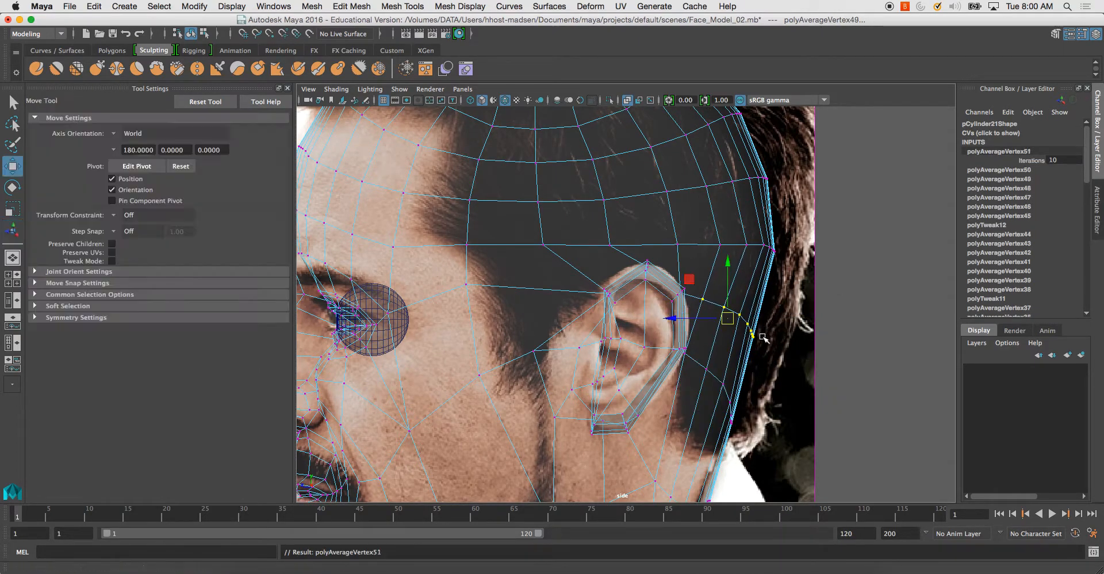
left_click_drag(731, 322, 741, 322)
Select the vertex row at the nape below the ear, average it seven times and adjust its position along the outline.
left_click_drag(752, 459, 726, 414)
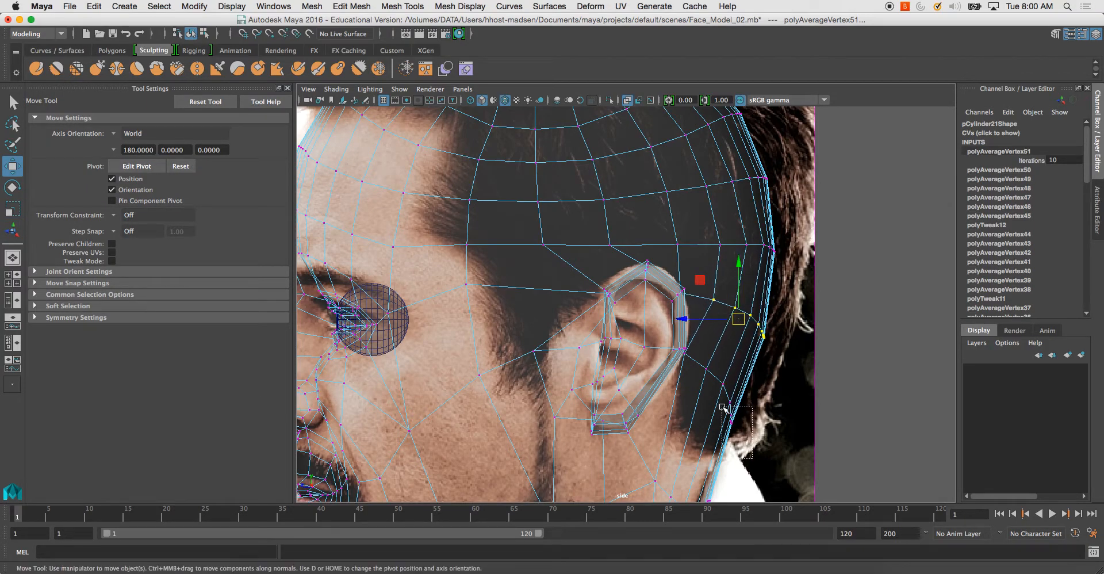
left_click_drag(702, 363, 702, 361)
key("g")
key("g")
key("g")
key("g")
key("g")
key("g")
key("g")
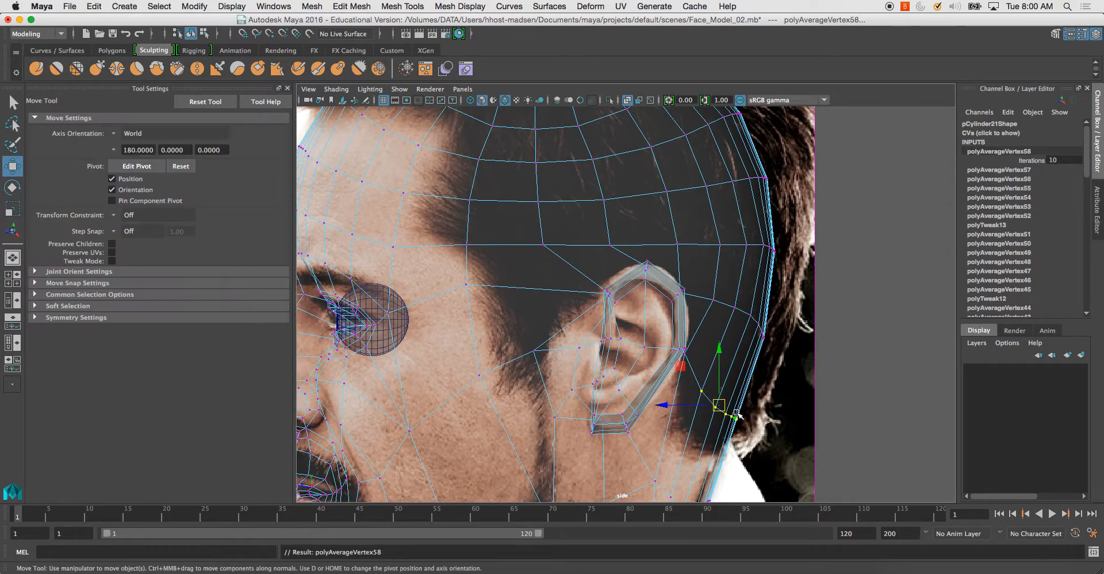
left_click_drag(725, 407, 726, 406)
scroll(729, 411, "down", 2)
middle_click_drag(734, 434, 744, 332, "alt")
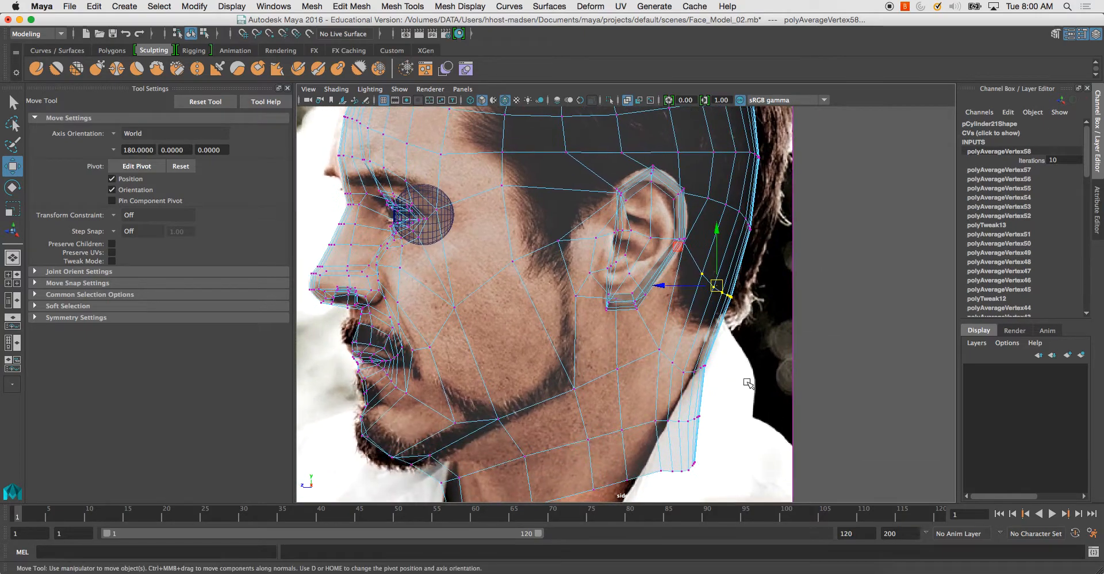
Average the nape vertex row just below the hairline six times and reposition it along the back of the neck.
key("g")
key("g")
key("g")
key("g")
key("g")
key("g")
left_click_drag(666, 345, 694, 355)
key("w")
Select the neck vertex row below it, average it seven times and reactivate the Move Tool.
left_click_drag(642, 395, 675, 414)
key("g")
key("g")
key("g")
key("g")
key("g")
key("g")
key("g")
key("w")
Average the lowest neck vertex row three times, move it downward and return the head to object mode.
key("g")
key("g")
key("g")
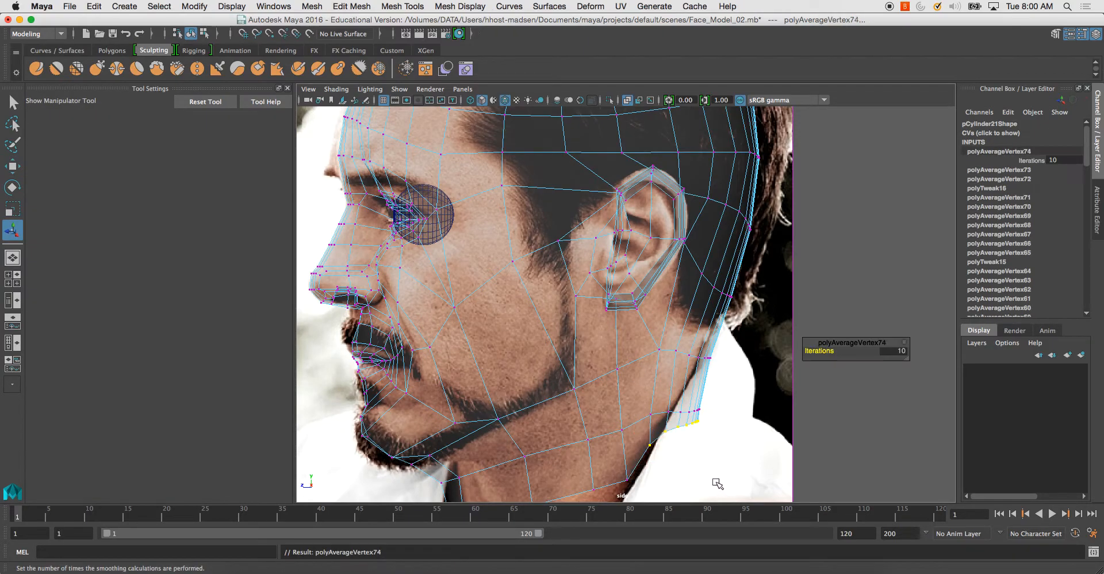
key("w")
left_click_drag(672, 378, 676, 415)
key("r")
right_click_drag(640, 355, 690, 288)
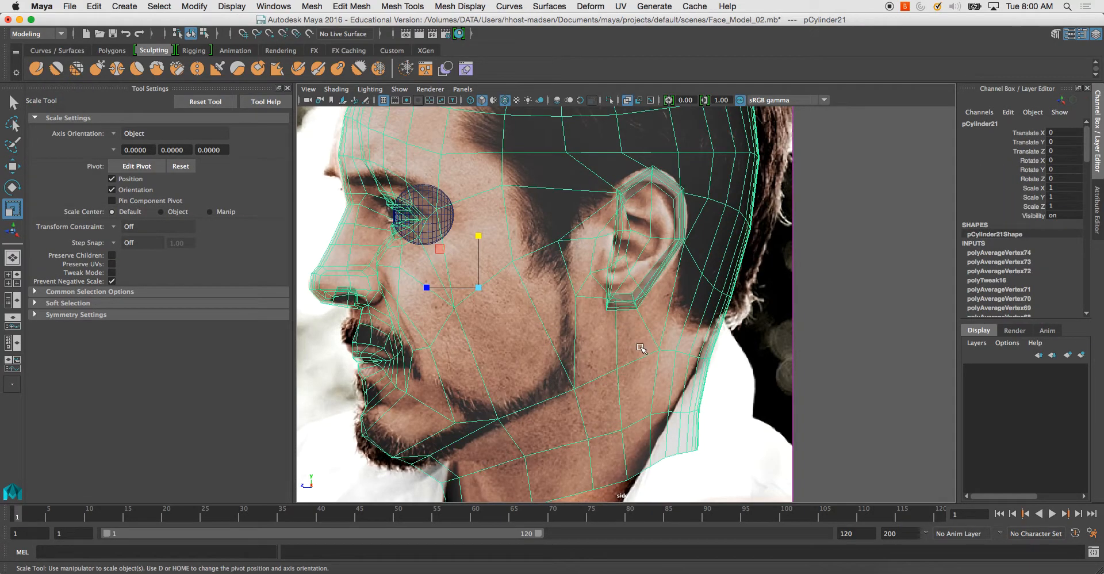
Return to the perspective view and examine the reshaped head and neck from several angles.
middle_click_drag(640, 348, 642, 384, "alt")
scroll(642, 382, "down", 8)
left_click_drag(644, 357, 666, 329, "alt")
key("space")
left_click_drag(713, 252, 816, 287, "alt")
key("space")
left_click(880, 313)
left_click_drag(863, 340, 682, 326, "alt")
left_click(695, 309)
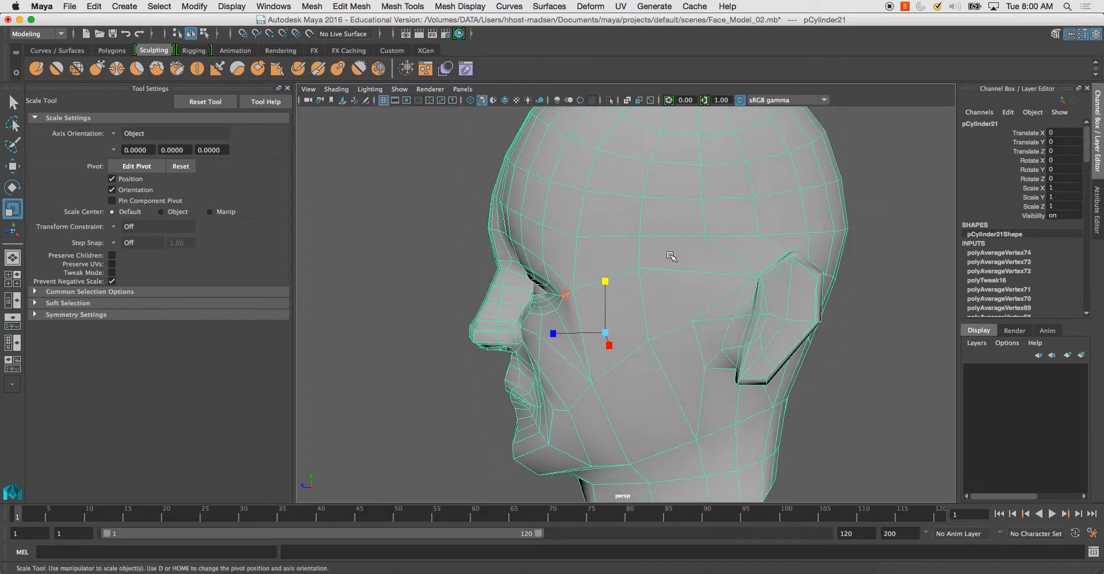
left_click_drag(703, 274, 749, 291, "alt")
Switch the head to vertex mode and select the temple vertex in front of the ear with the Move Tool.
right_click_drag(789, 268, 800, 272)
left_click(804, 277)
key("w")
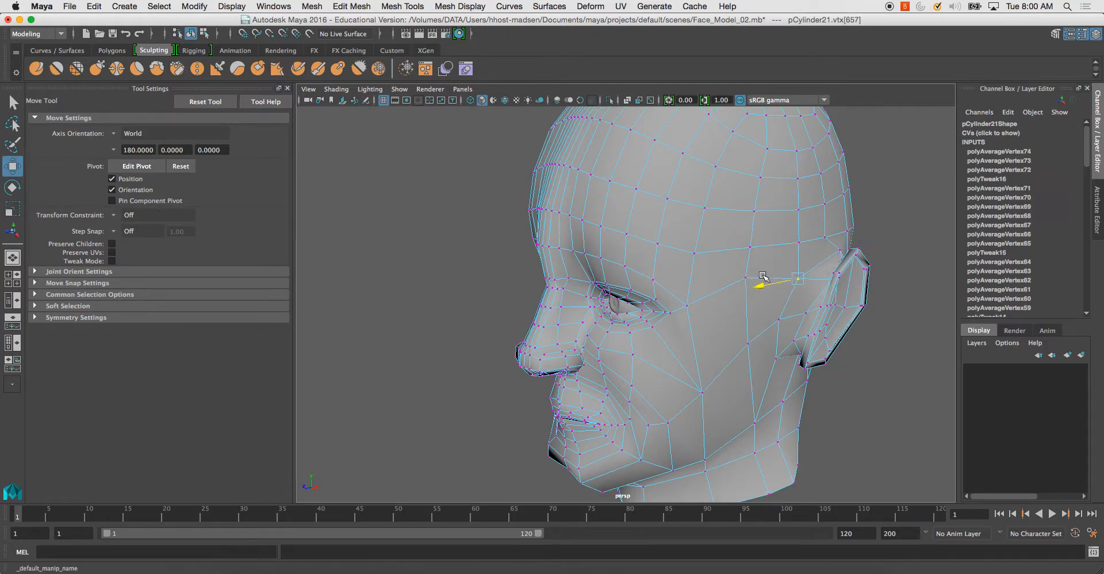
mouse_move(761, 276)
left_mouse_down("alt")
mouse_move(732, 274)
mouse_move(753, 294)
left_mouse_up("alt")
Try moving the vertex above the ear toward the face and undo the move.
left_click(785, 350)
left_click_drag(745, 357, 740, 352)
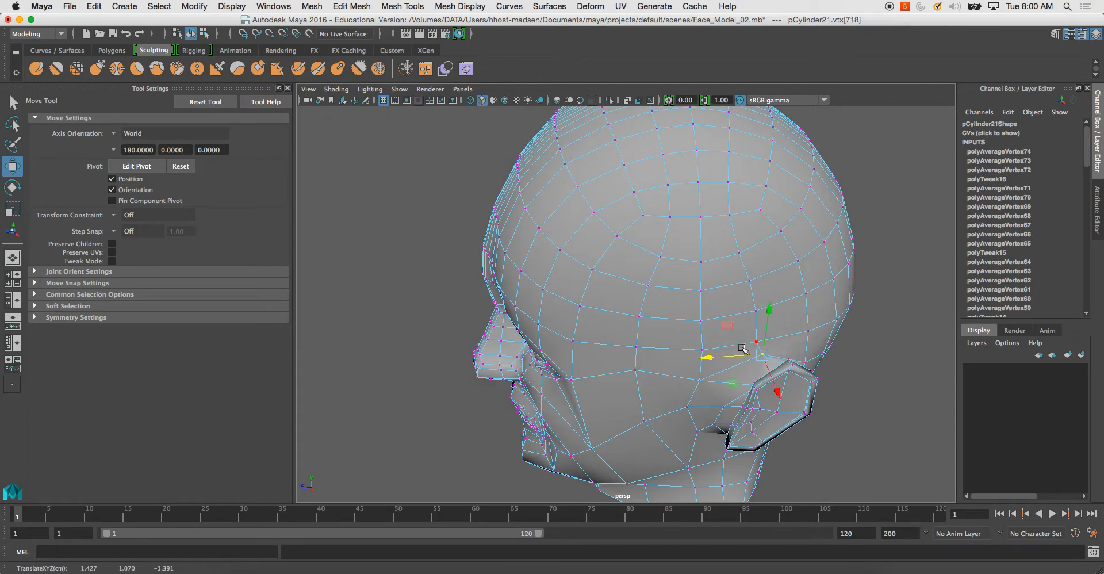
key("ctrl+z")
key("ctrl+z")
Move the temple vertex and the vertex above the ear forward toward the face to even their spacing.
key("w")
left_click_drag(698, 320, 690, 221)
left_click(742, 376)
left_click_drag(703, 380, 665, 380)
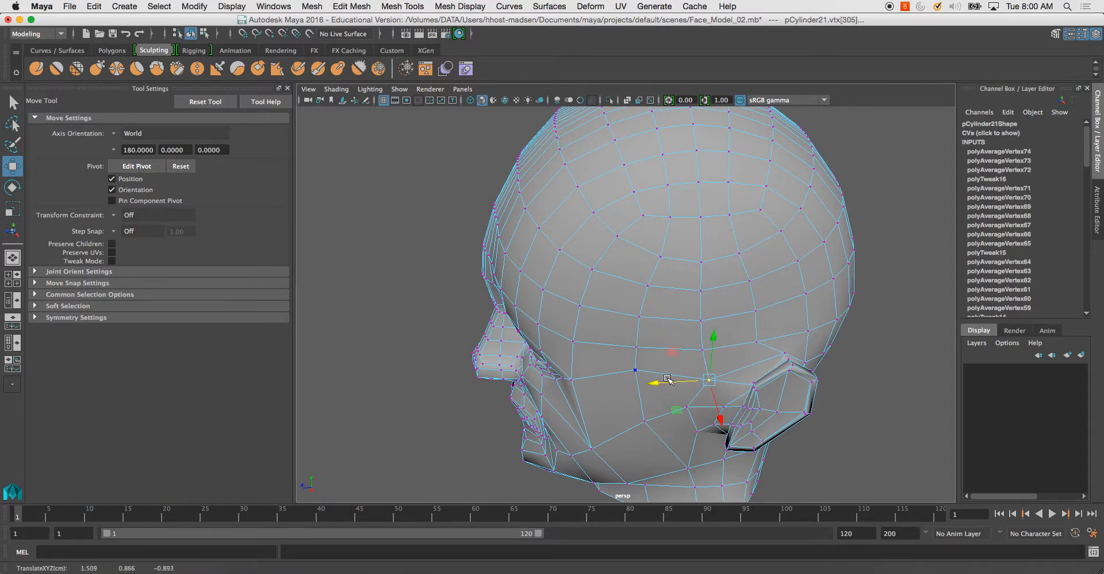
left_click(782, 352)
left_click_drag(748, 355, 698, 279)
Move the vertices along the front of the ear toward the cheek, evening the spacing of the edge columns.
scroll(654, 331, "up", 5)
left_click(695, 279)
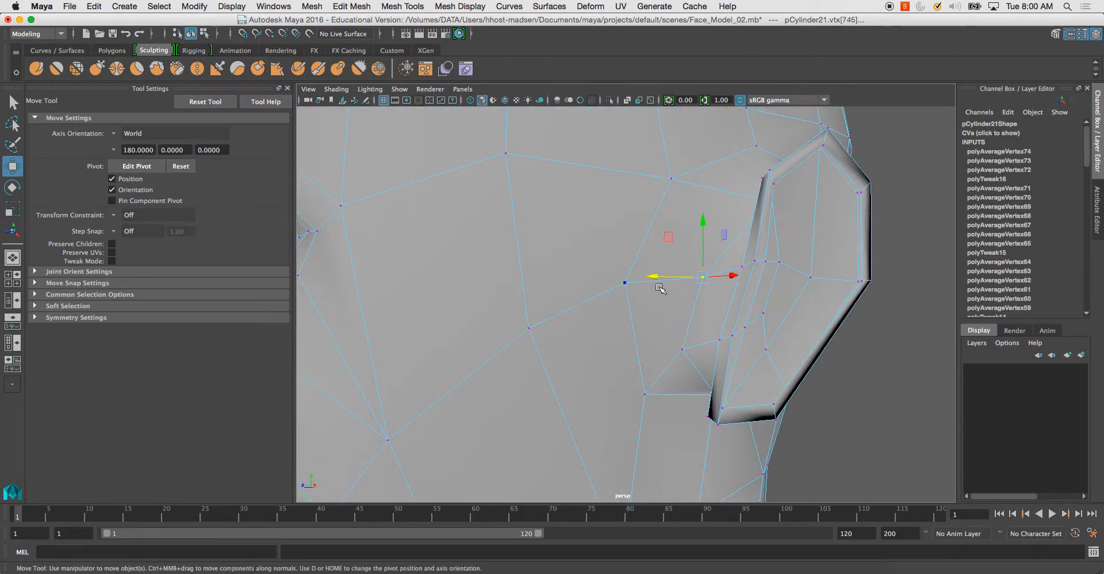
left_click(742, 266)
left_click_drag(700, 264, 673, 261)
left_click(718, 339)
left_click_drag(673, 341, 621, 350)
left_click(658, 366)
left_click(643, 291)
left_click(665, 289)
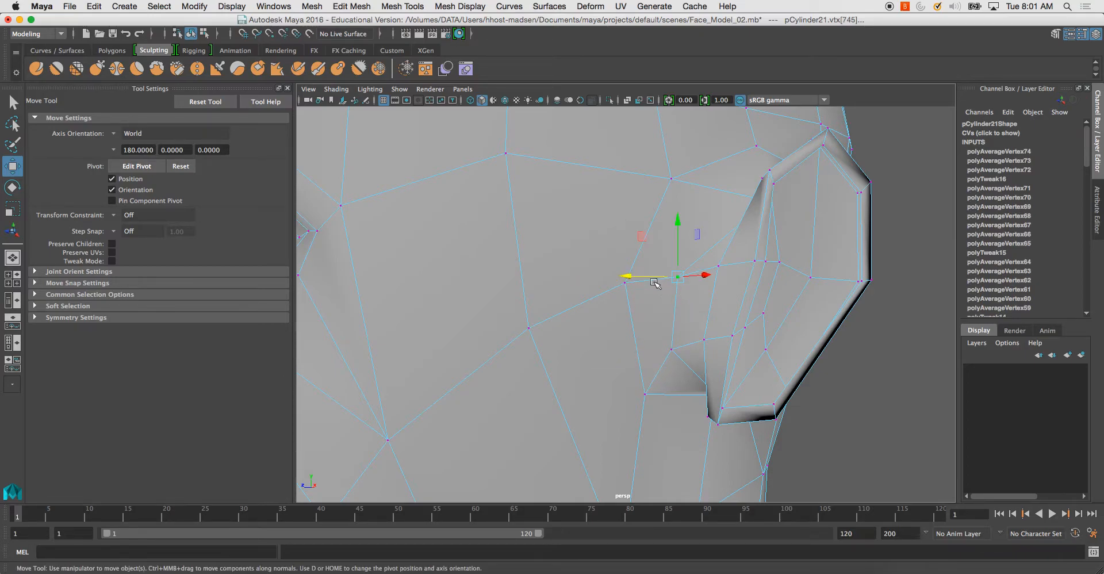
left_click_drag(637, 276, 624, 277)
Move the vertices at the upper front of the ear rim forward toward the temple.
left_click_drag(729, 234, 746, 278, "alt")
left_click(854, 346)
left_click_drag(833, 361, 786, 355)
left_click(684, 246)
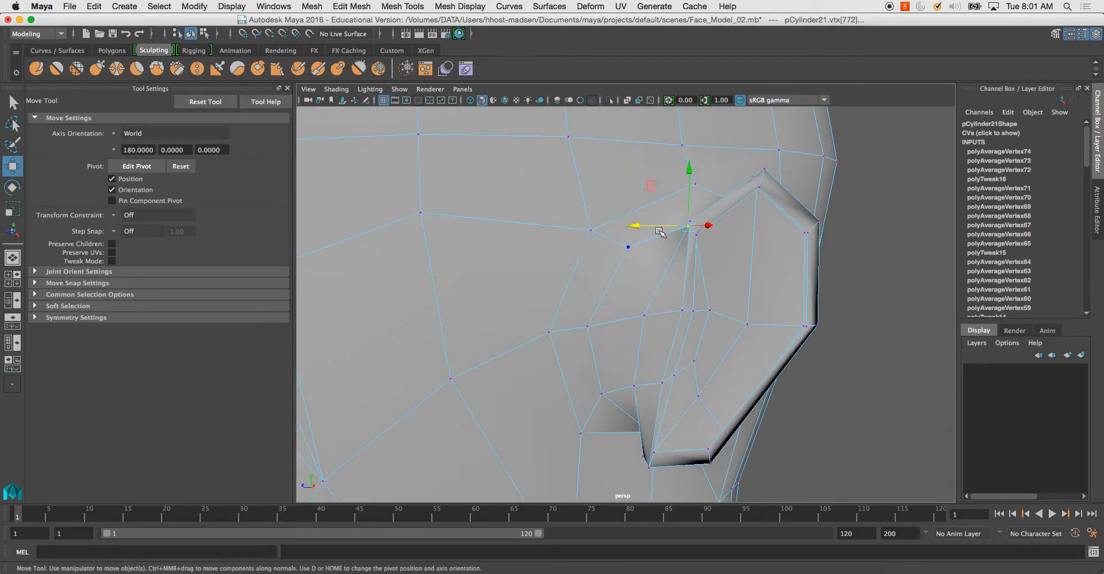
left_click_drag(640, 224, 626, 224)
Shift the middle and lower vertices of the front ear edge toward the cheek.
left_click(642, 316)
left_click(593, 316)
key("super+z")
left_click_drag(591, 316, 584, 316)
left_click(632, 380)
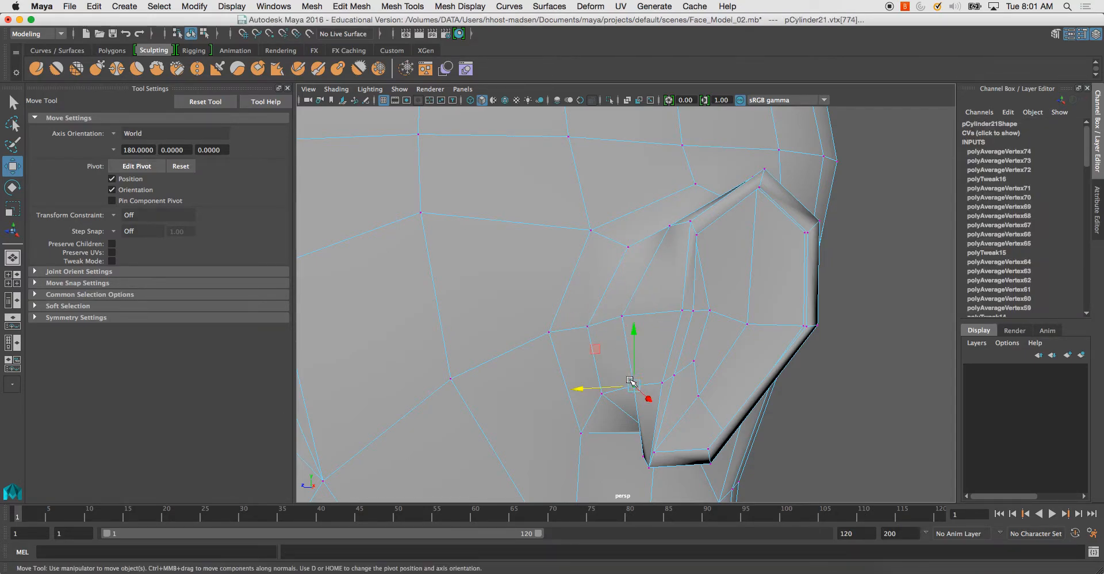
mouse_move(598, 390)
left_mouse_down()
mouse_move(582, 389)
mouse_move(639, 384)
mouse_move(613, 386)
left_mouse_up()
Move the inner vertices of the ear's front rim forward, spacing them evenly behind the front edge.
left_click(662, 381)
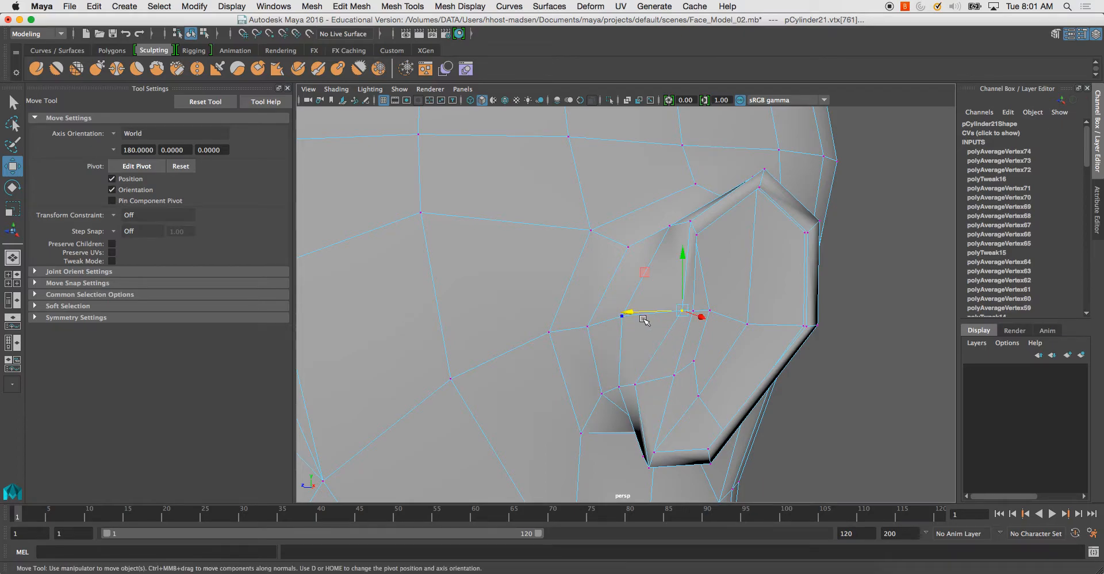
left_click_drag(619, 307, 604, 311)
key("super+z")
left_click(691, 310)
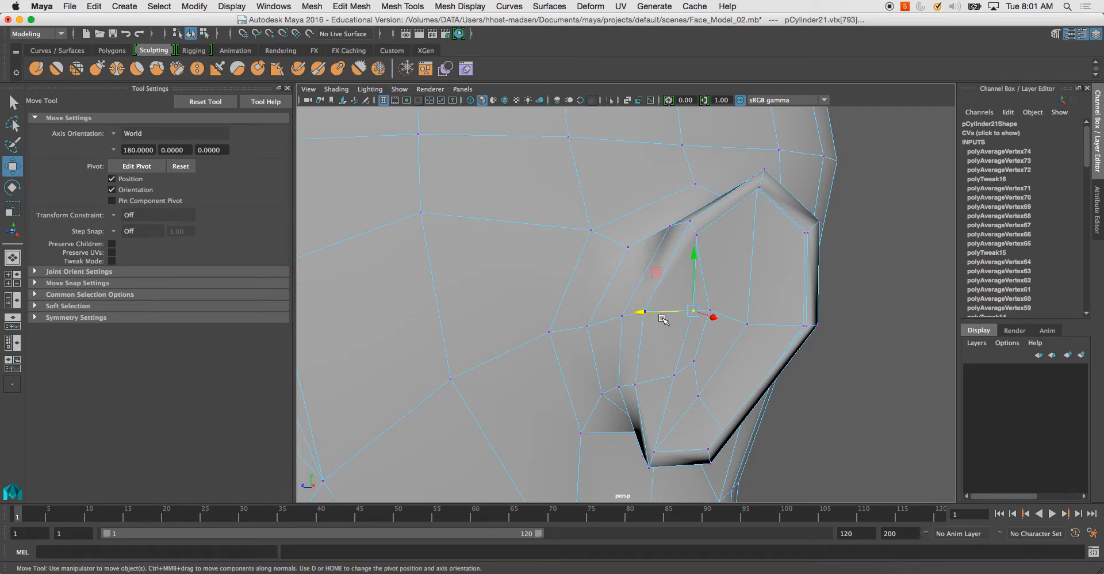
mouse_move(640, 374)
left_mouse_down()
mouse_move(617, 376)
mouse_move(655, 363)
left_mouse_up()
left_click_drag(687, 322, 651, 329, "alt")
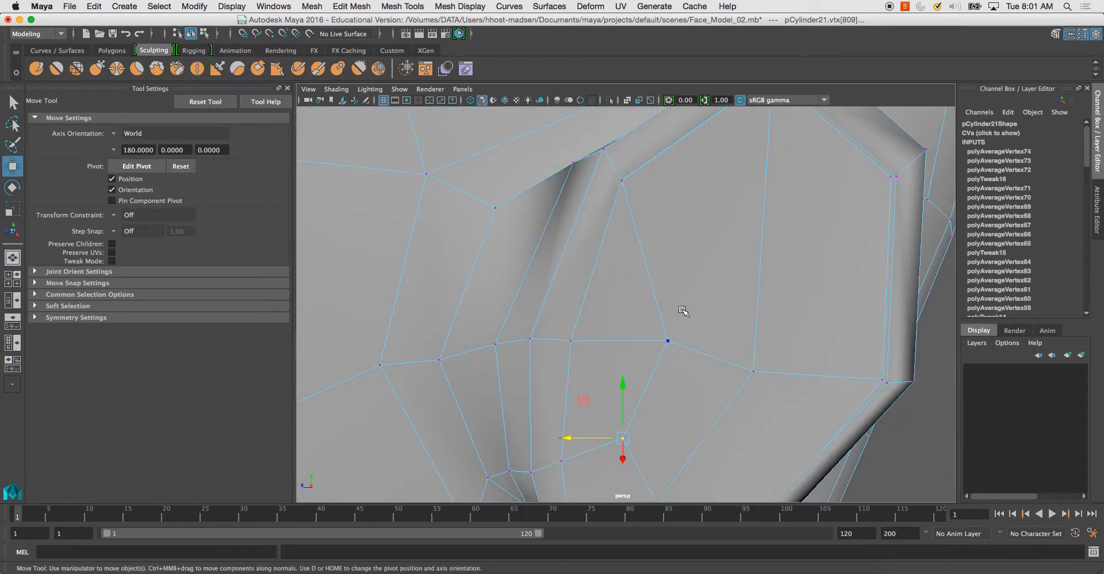
Delete the diagonal edge in the upper front part of the inner ear.
left_click_drag(684, 292, 639, 274, "alt")
right_click_drag(640, 275, 616, 276, "alt")
left_click_drag(638, 281, 698, 249, "alt")
key("F10")
left_click(689, 242)
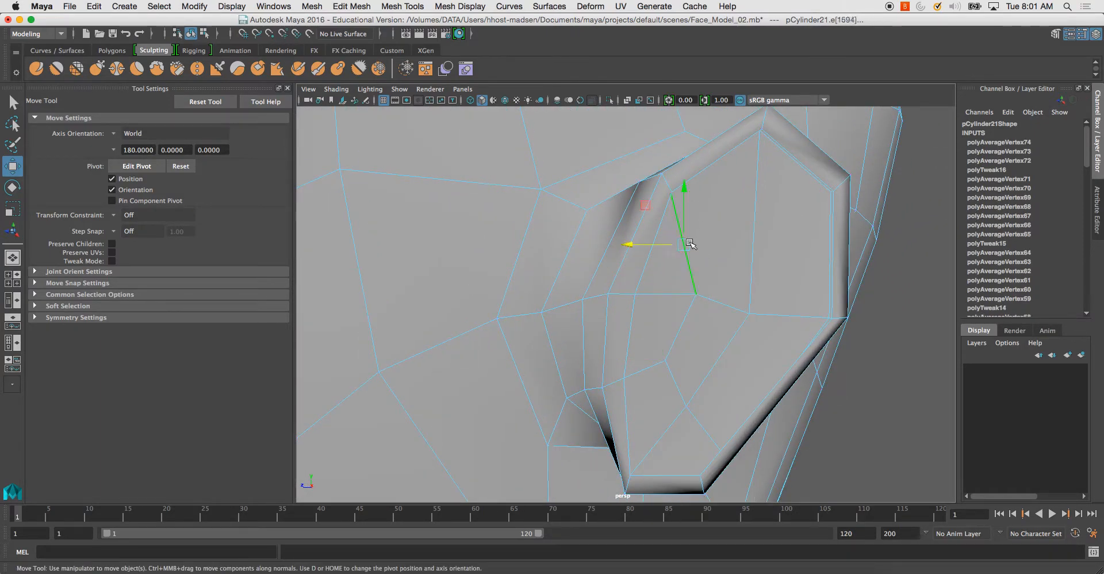
key("Delete")
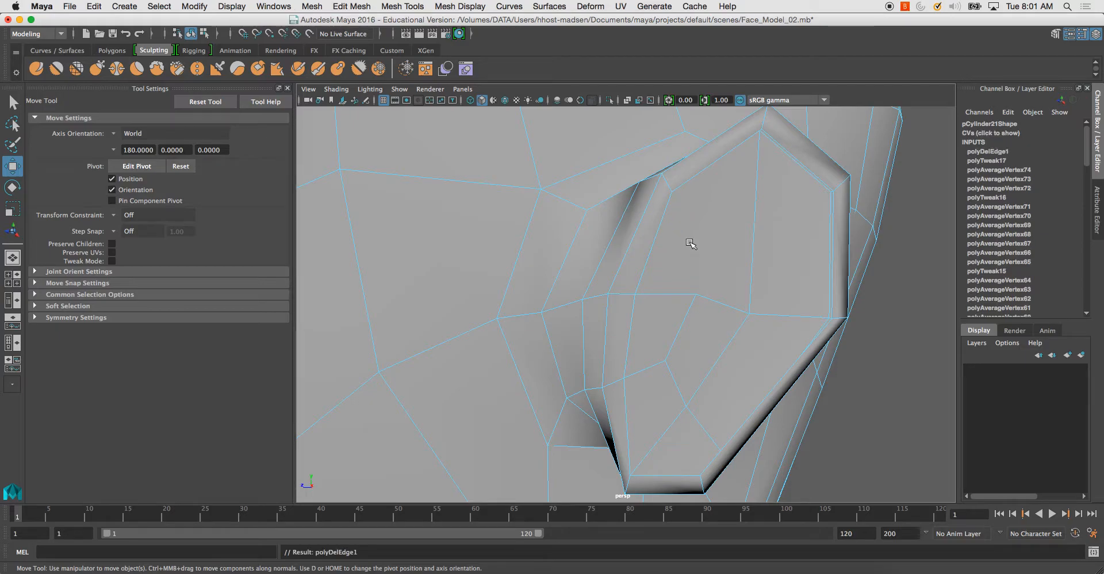
Select the strip of faces running from the eye across the temple into the ear to examine the edge flow.
left_click_drag(705, 251, 685, 249, "alt")
right_click(557, 252)
left_click(555, 283)
left_click(546, 278)
double_click(633, 288)
left_click_drag(633, 288, 786, 301, "alt")
left_click(717, 291, "shift")
middle_click_drag(786, 300, 558, 302, "alt")
right_click_drag(558, 302, 685, 343, "alt")
left_click_drag(685, 343, 578, 228, "alt")
left_click(735, 266, "shift")
scroll(578, 229, "down", 8)
left_click_drag(500, 169, 673, 217, "alt")
scroll(751, 313, "up", 5)
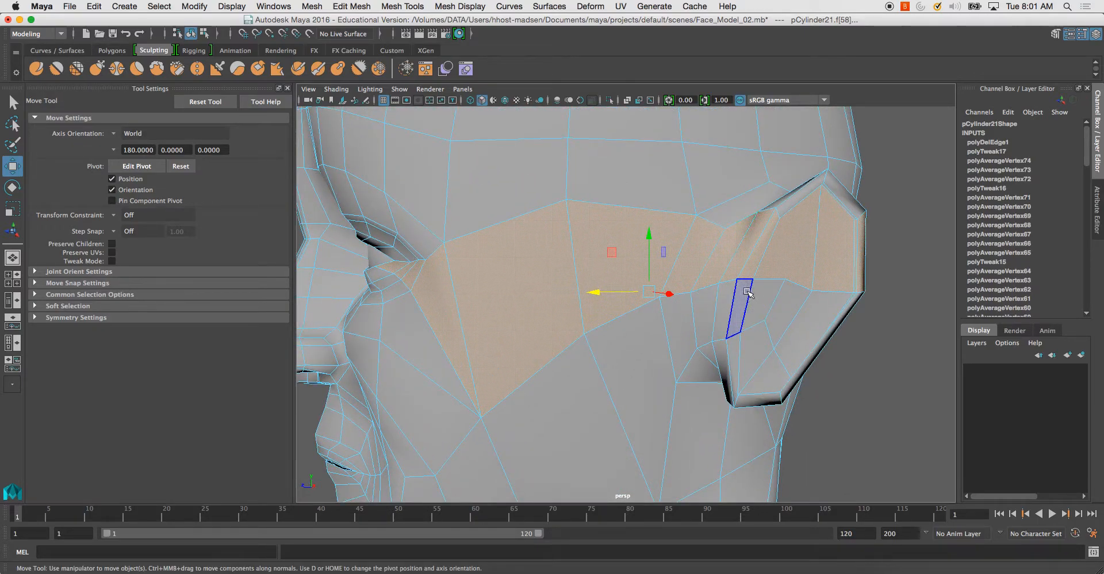
Delete the upper diagonal edge near the centre of the inner ear.
left_click_drag(774, 286, 764, 269, "alt")
right_click_drag(741, 296, 738, 275)
left_click(738, 274)
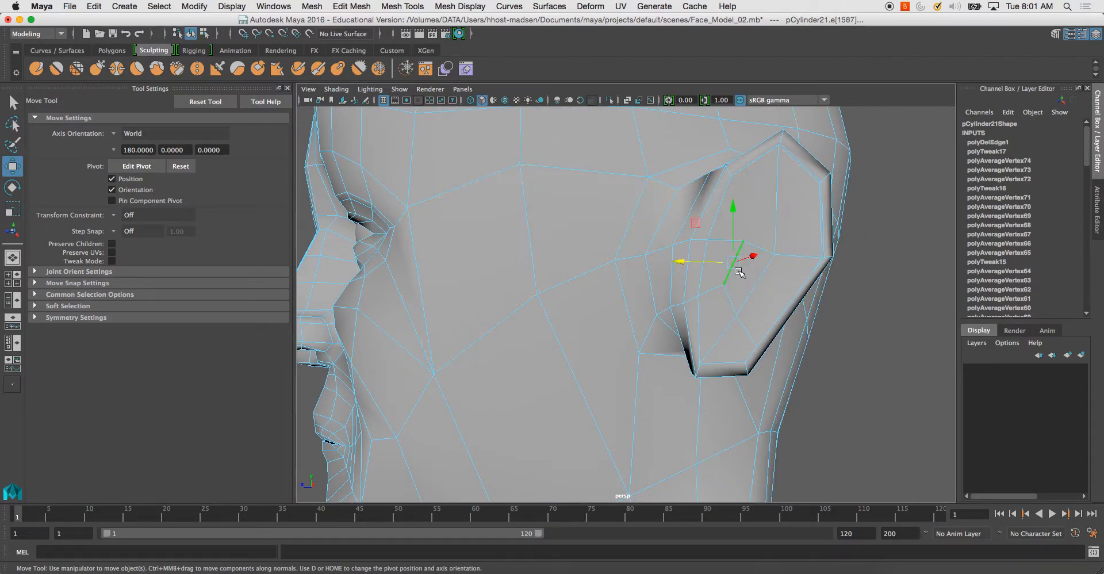
key("Delete")
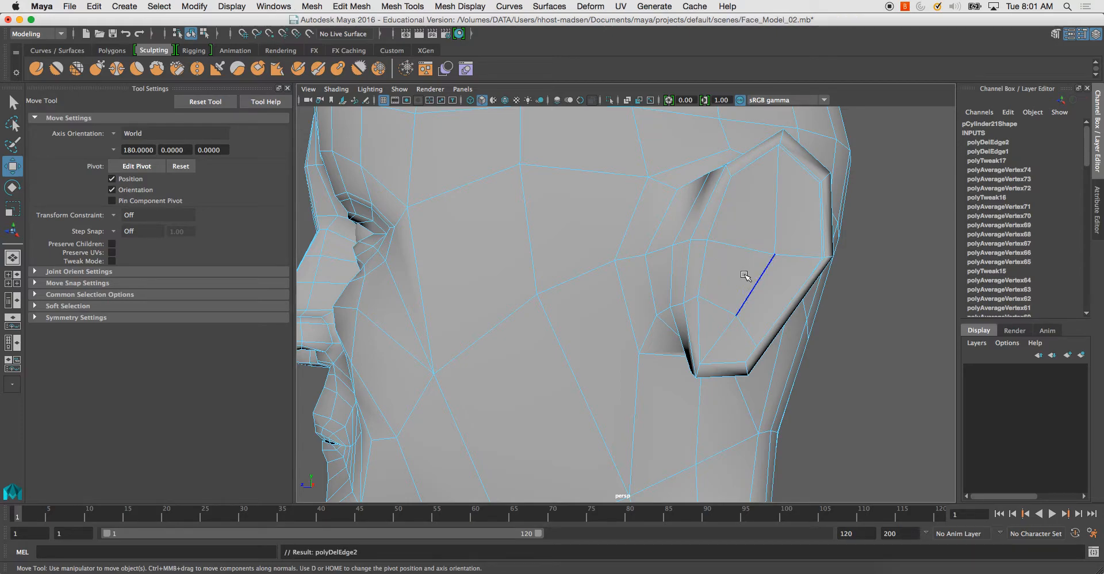
Try deleting the short edge in the lower inner ear and undo the deletion.
left_click(724, 299)
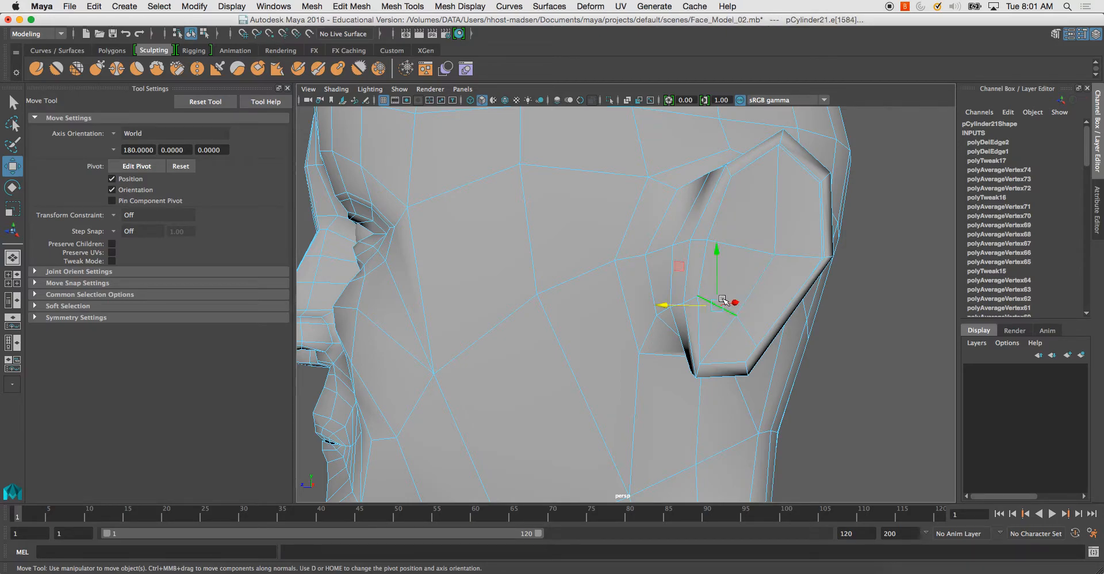
key("Delete")
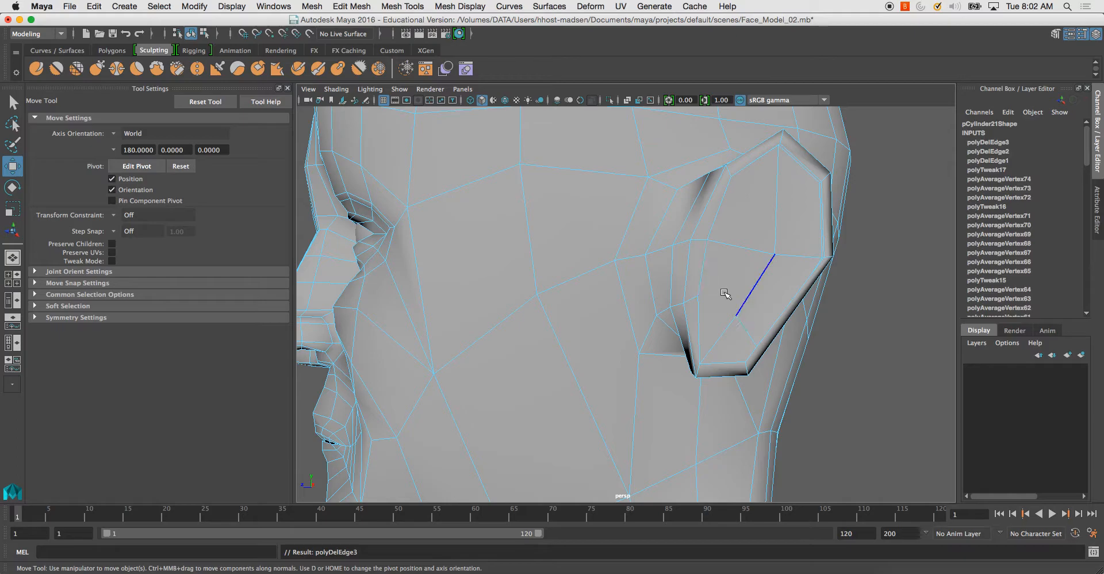
right_click_drag(734, 316, 728, 305)
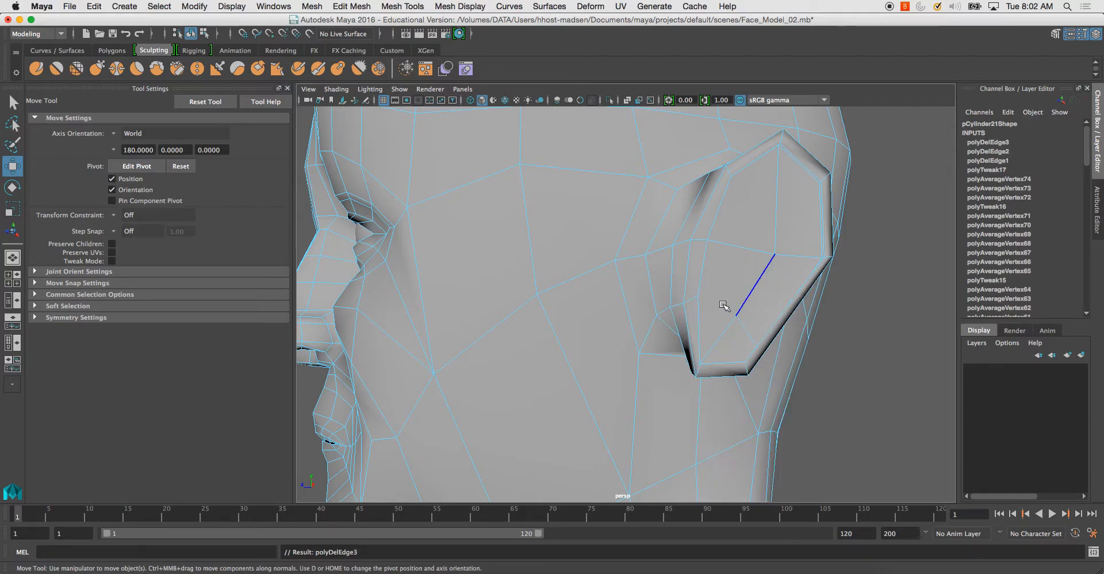
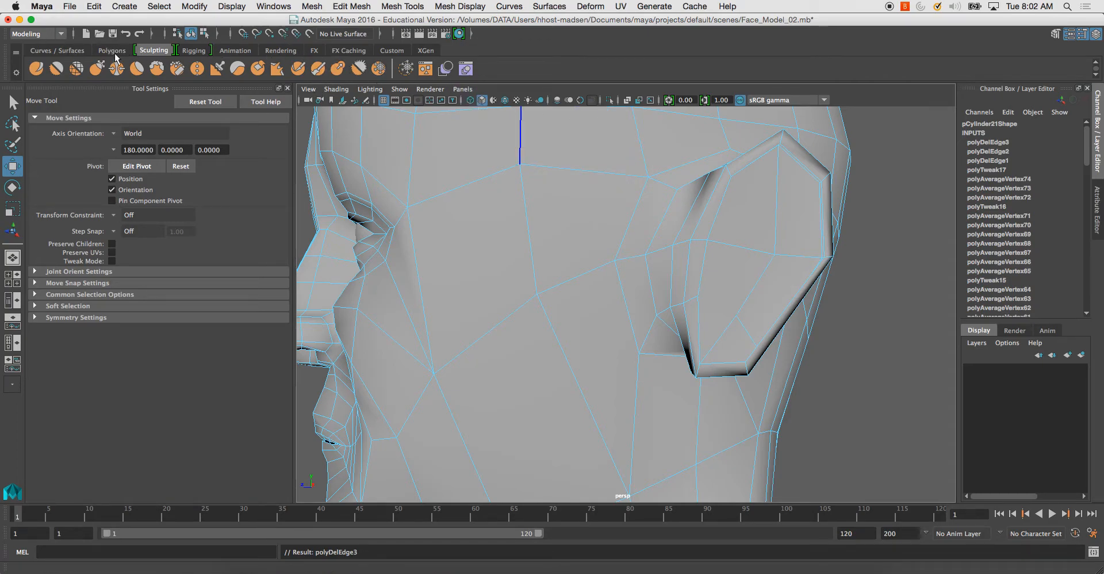
key("ctrl+z")
Return the head to object mode, turn on its smooth mesh preview and inspect it deselected.
right_click_drag(722, 231, 779, 215)
left_click(868, 230)
left_click_drag(705, 269, 727, 271, "alt")
right_click_drag(727, 271, 663, 222, "alt")
left_click_drag(663, 222, 698, 263, "alt")
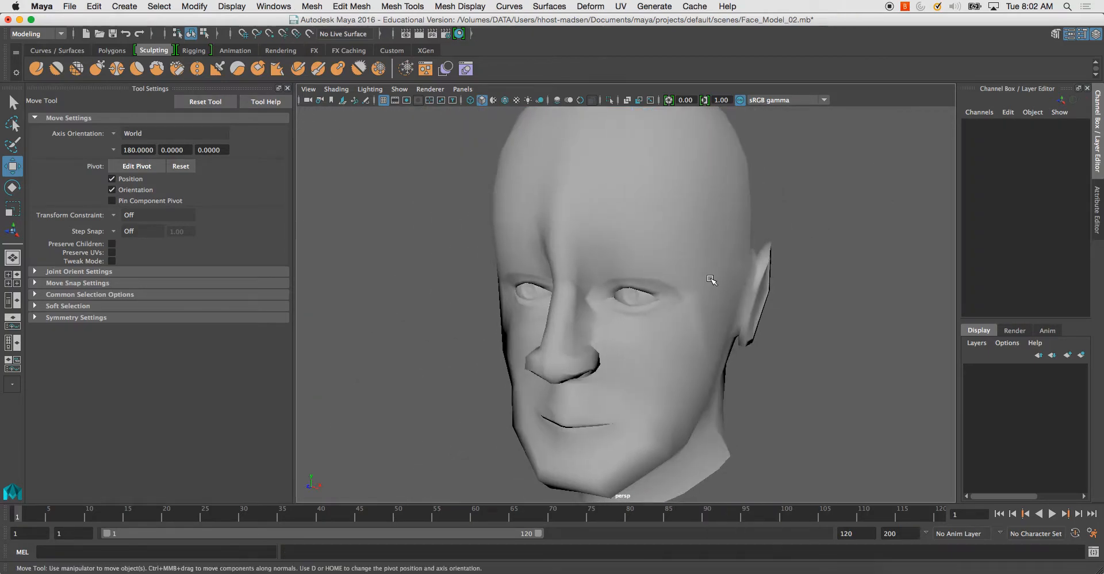
left_click(711, 278)
key("2")
key("3")
left_click(795, 276)
left_click_drag(742, 296, 778, 294, "alt")
Switch the head to vertex mode and select the forehead vertex row above both eyebrows.
left_click(648, 230)
left_click_drag(648, 230, 602, 207, "alt")
right_click_drag(603, 207, 628, 301, "alt")
left_click_drag(628, 301, 488, 258, "alt")
middle_click_drag(488, 258, 626, 274, "alt")
left_click_drag(626, 274, 600, 236, "alt")
right_click_drag(590, 232, 557, 225)
left_click_drag(557, 225, 715, 231, "alt")
left_click(667, 240)
left_click_drag(805, 236, 661, 247, "alt")
left_click_drag(829, 243, 782, 216, "alt")
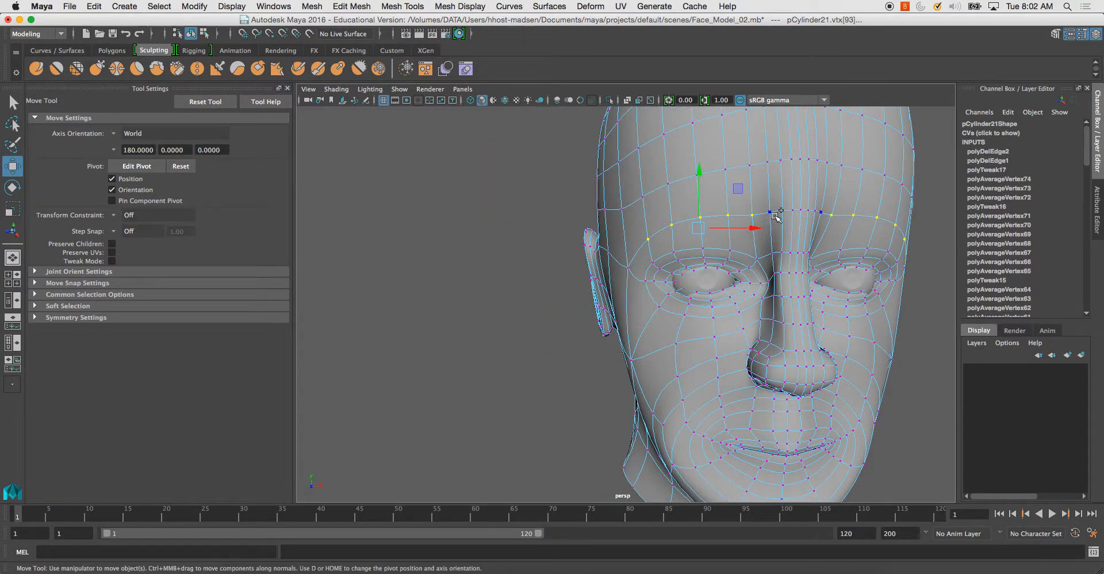
Average the selected vertex row above the eyebrows seven times.
right_click_drag(782, 217, 851, 200, "shift")
left_click_drag(851, 201, 867, 222, "alt")
key("g")
key("g")
key("g")
key("g")
key("g")
key("g")
Return the head to object mode and examine the evened brow from the side and three-quarter views.
key("r")
left_click_drag(777, 229, 610, 220)
key("w")
key("r")
key("w")
right_click_drag(635, 162, 662, 140)
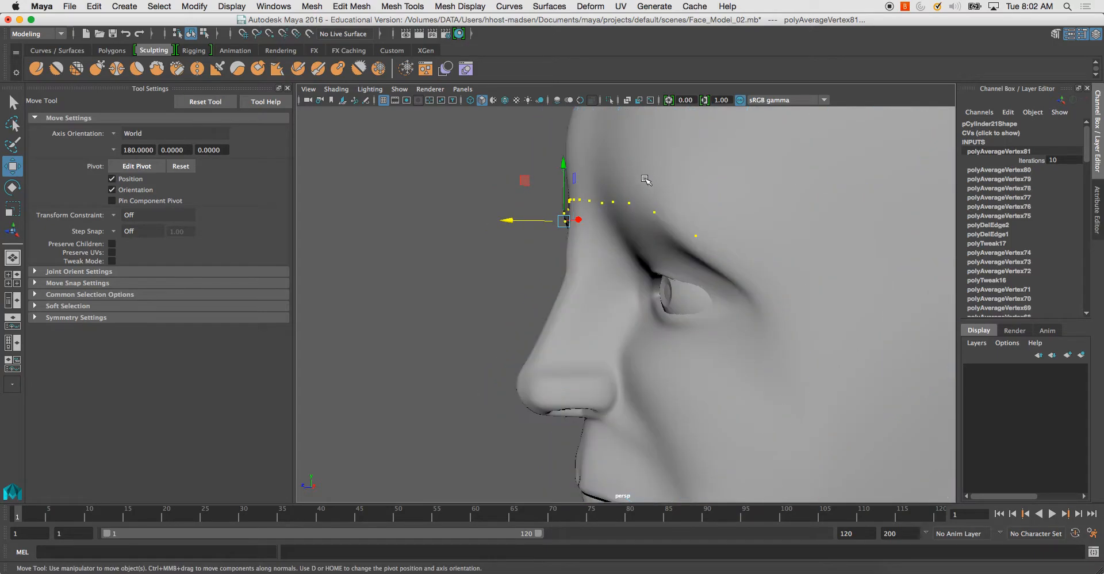
left_click(648, 178)
left_click_drag(649, 181, 702, 214, "alt")
right_click_drag(703, 213, 577, 201, "alt")
left_click_drag(577, 202, 712, 226, "alt")
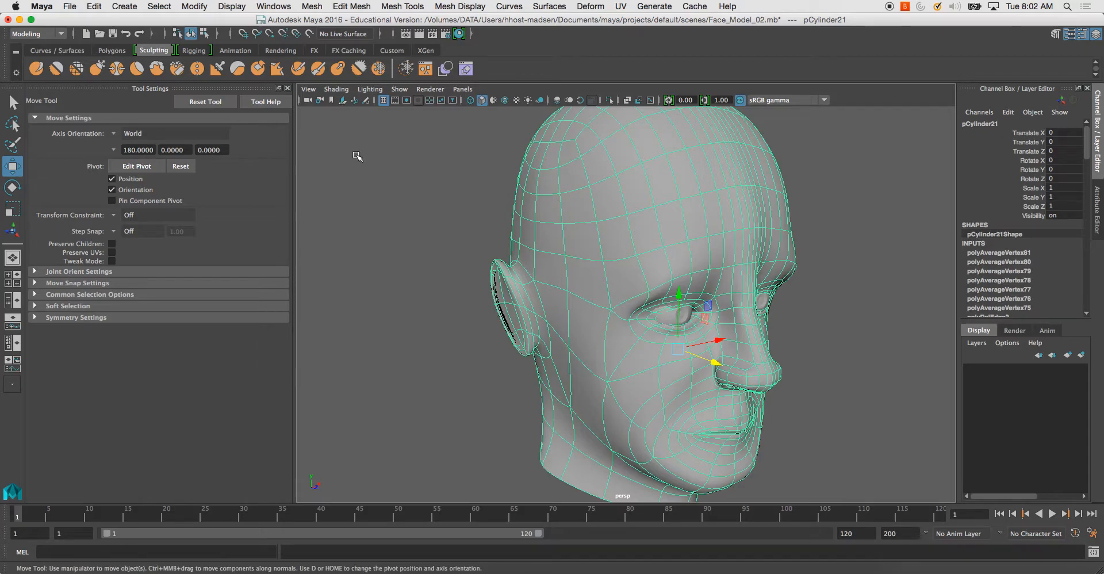
Try the sculpting Smooth Tool on the brow with a brush size of 0.677 and undo the stroke.
left_click(405, 7)
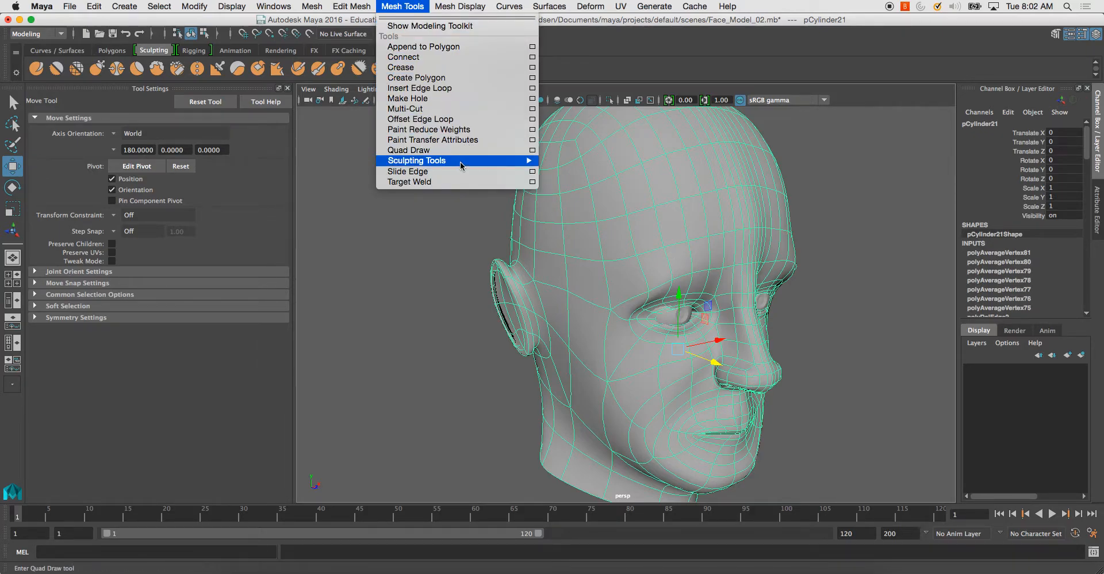
mouse_move(458, 161)
left_click(602, 177)
mouse_move(714, 234)
left_mouse_down("alt")
mouse_move(702, 246)
mouse_move(837, 247)
left_mouse_up("alt")
right_click_drag(836, 247, 863, 250, "alt")
key("super+z")
mouse_move(747, 265)
left_mouse_down("alt")
mouse_move(690, 271)
mouse_move(707, 264)
left_mouse_up("alt")
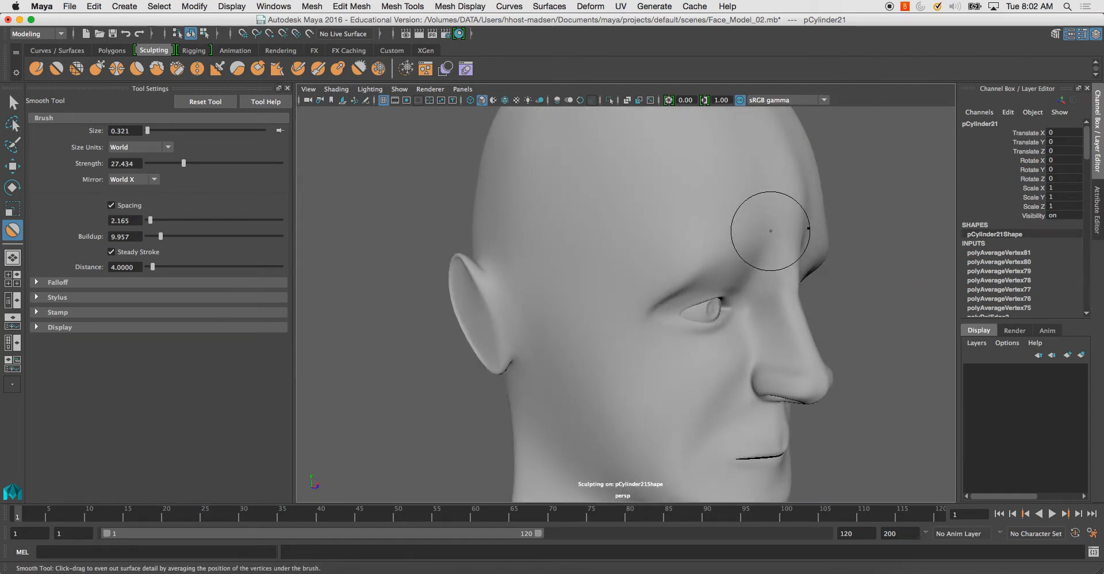
key("b")
mouse_move(741, 222)
left_mouse_down()
mouse_move(786, 223)
mouse_move(793, 178)
mouse_move(771, 188)
left_mouse_up()
key("super+z")
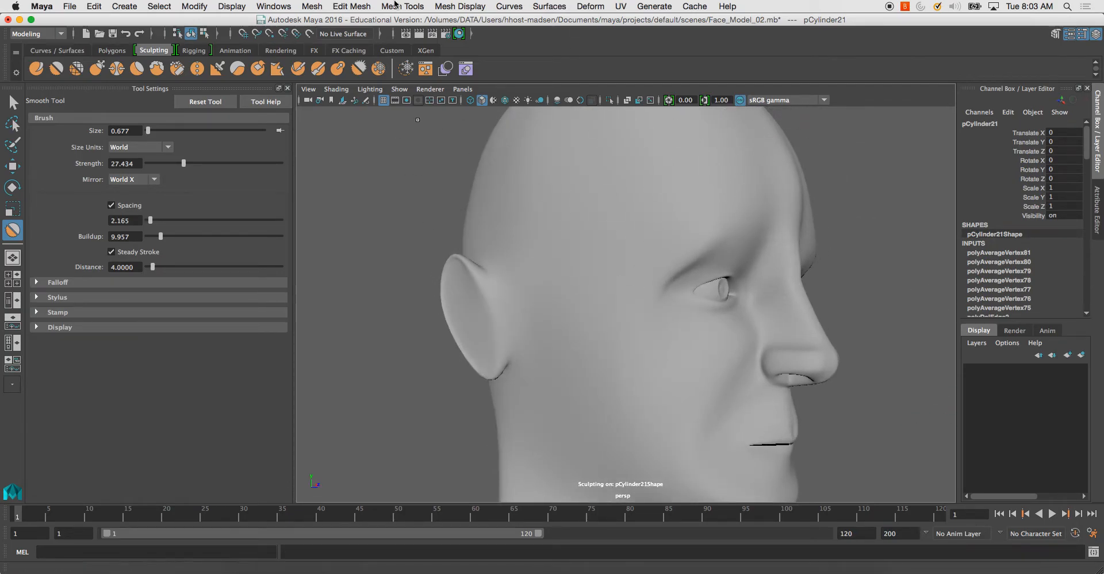
Raise the brow above the eyes with the Sculpt Tool, using a brush size of 0.261 mirrored across World X.
left_click(467, 5)
mouse_move(494, 161)
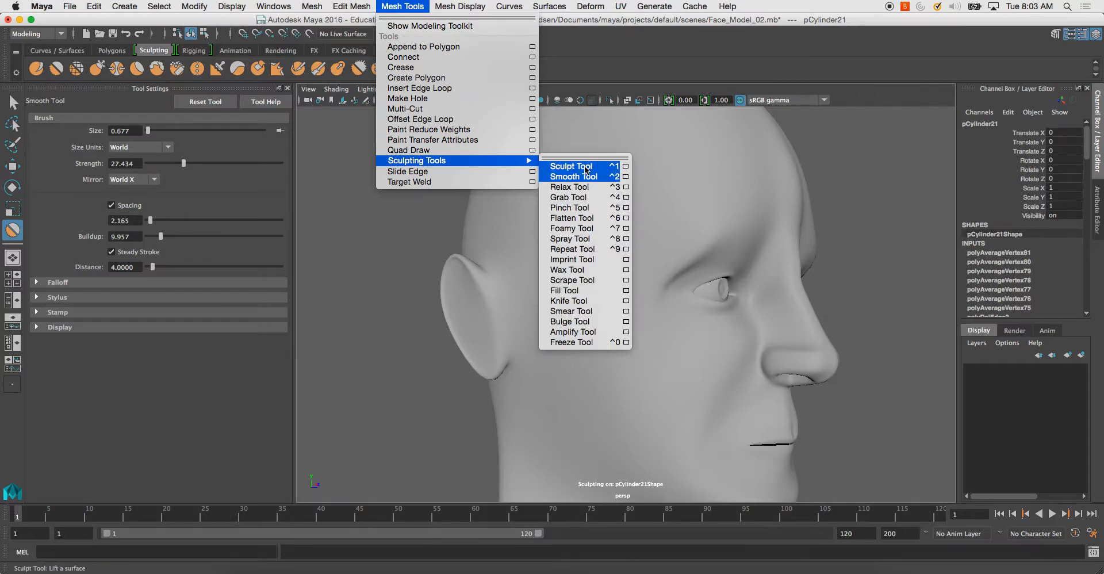
left_click(585, 167)
key("b")
left_click_drag(753, 222, 748, 226)
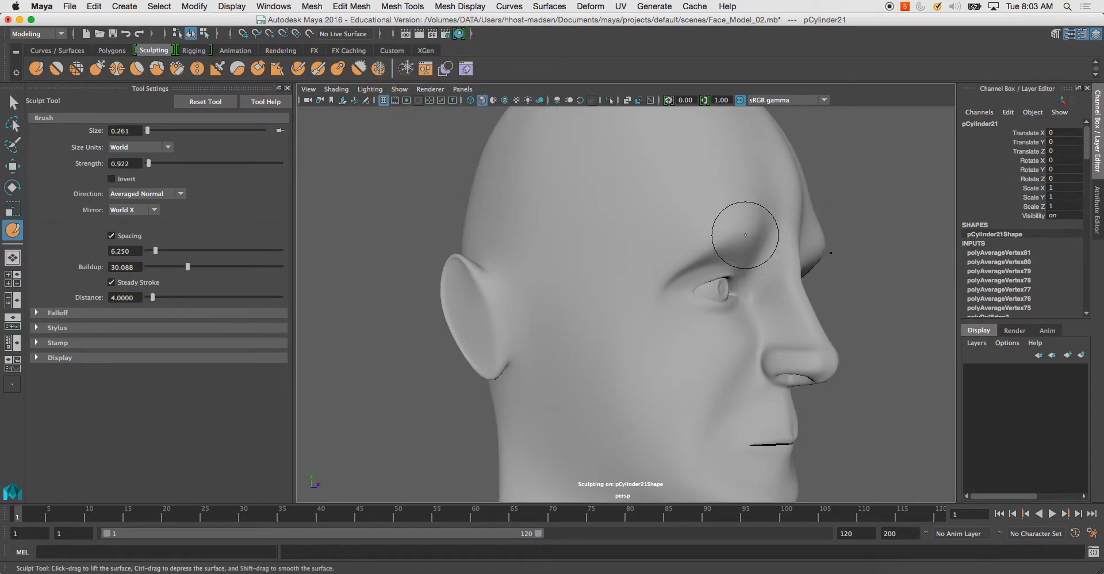
left_click_drag(777, 236, 714, 237, "alt")
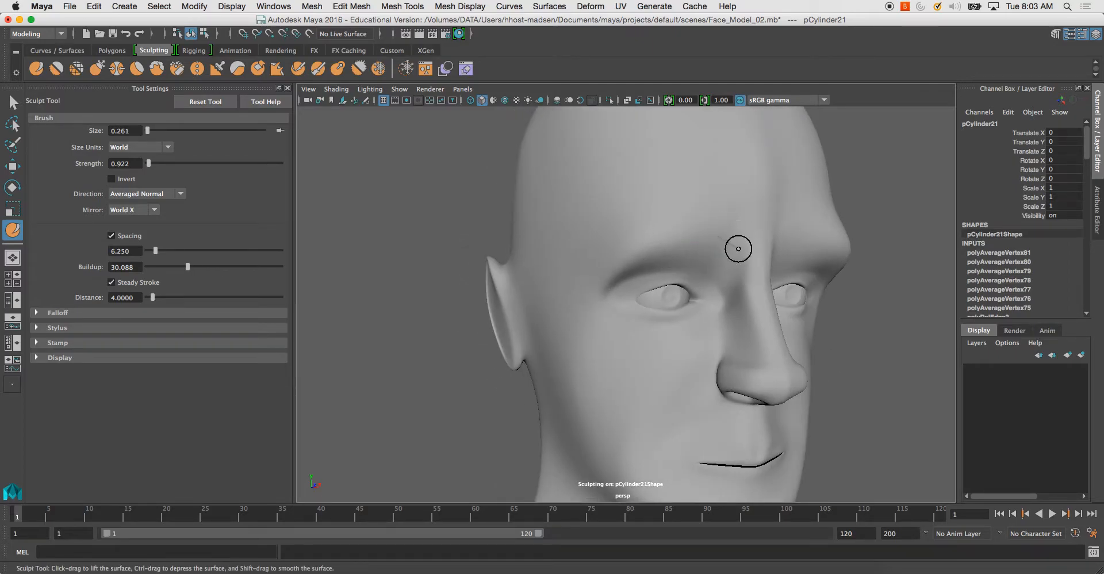
Examine the sculpted brow from both sides and in close-up three-quarter views.
mouse_move(761, 222)
left_mouse_down("alt")
mouse_move(782, 217)
mouse_move(683, 195)
mouse_move(644, 195)
mouse_move(582, 219)
mouse_move(680, 228)
left_mouse_up("alt")
right_click_drag(679, 229, 673, 180, "alt")
left_click_drag(672, 180, 591, 187, "alt")
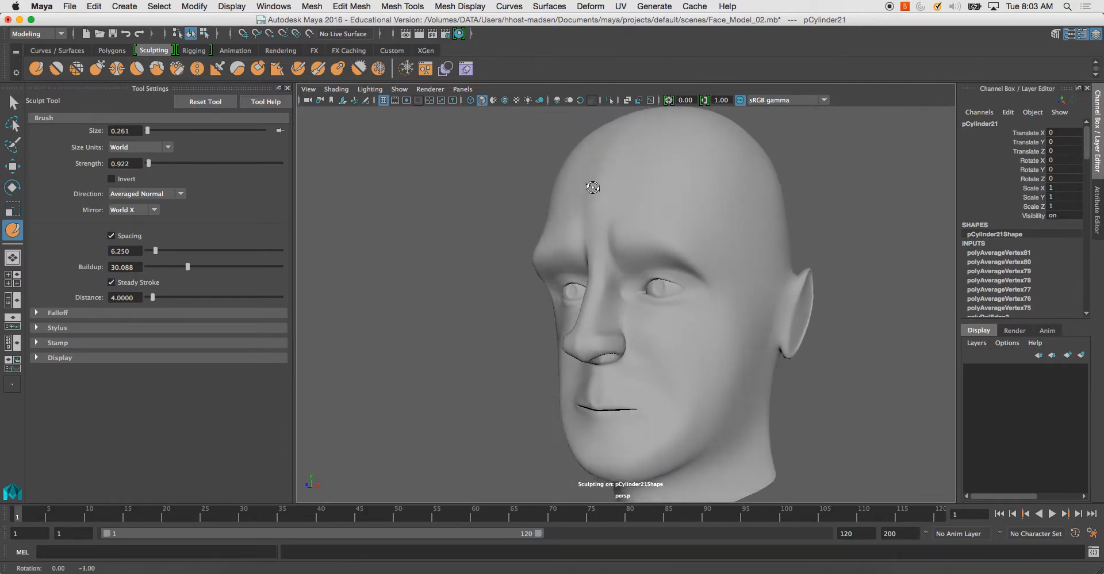
right_click_drag(591, 188, 650, 291, "alt")
left_click_drag(651, 291, 610, 305, "alt")
right_click_drag(609, 305, 600, 236, "alt")
left_click_drag(600, 236, 578, 283, "alt")
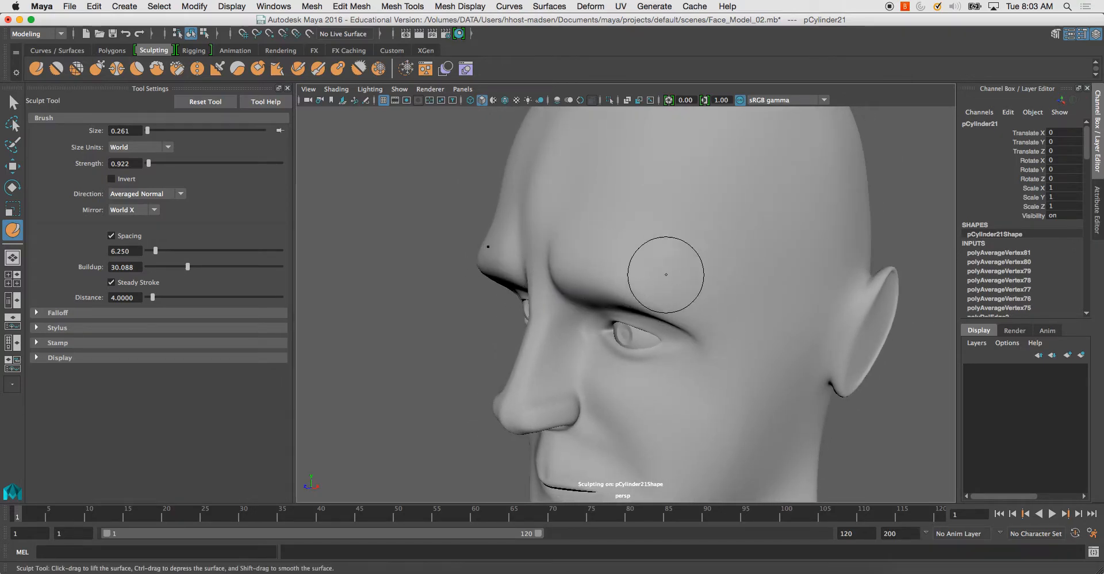
mouse_move(599, 247)
left_mouse_down("alt")
mouse_move(715, 230)
mouse_move(859, 230)
left_mouse_up("alt")
left_click_drag(744, 230, 697, 227, "alt")
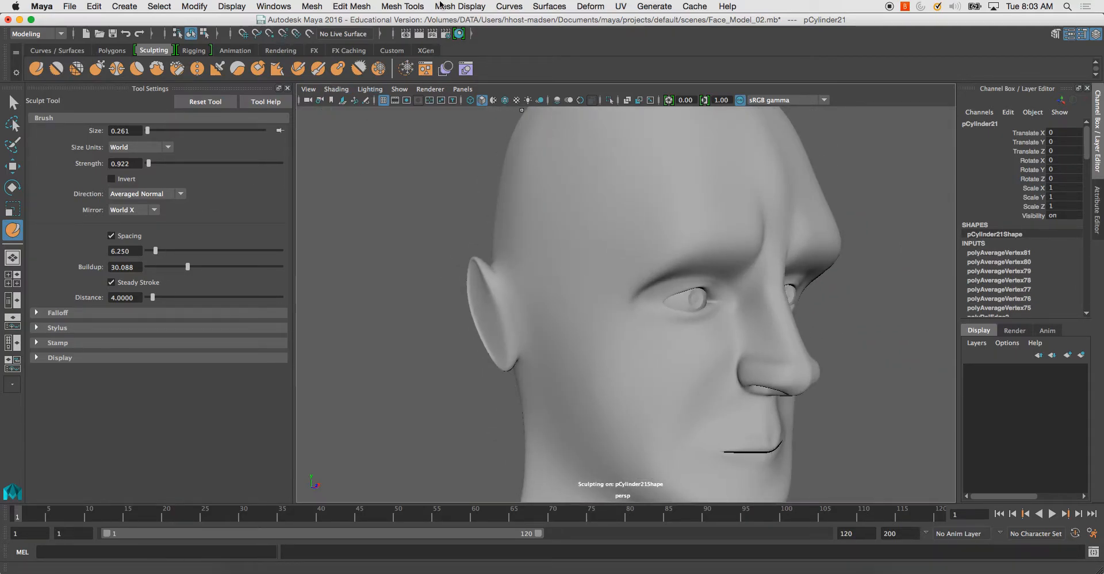
Even out the brow and forehead with the sculpting Smooth Tool at brush size 0.261, mirrored across World X.
left_click(403, 7)
mouse_move(497, 161)
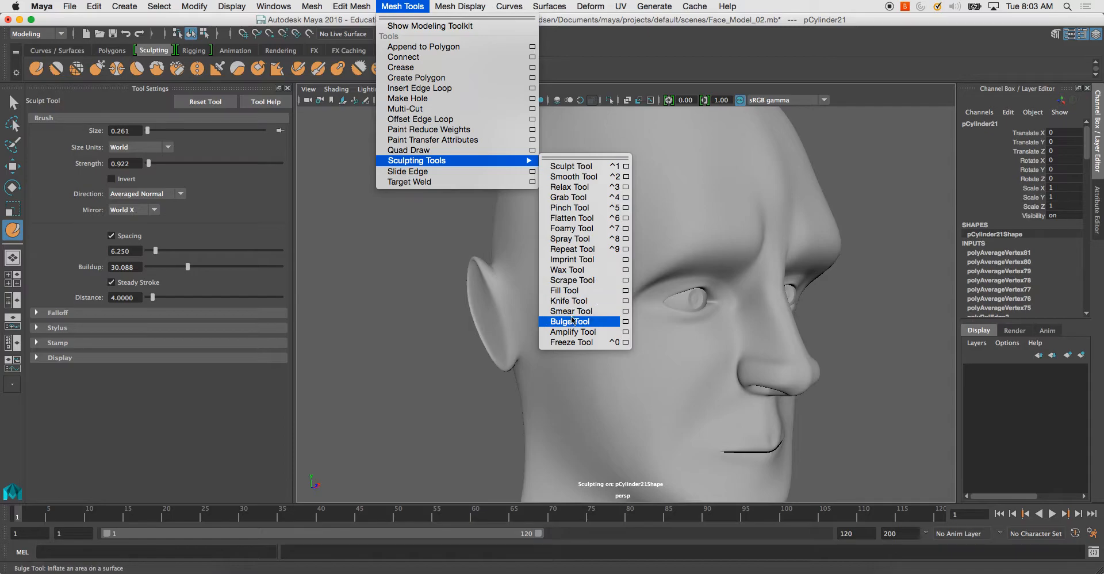
left_click(571, 166)
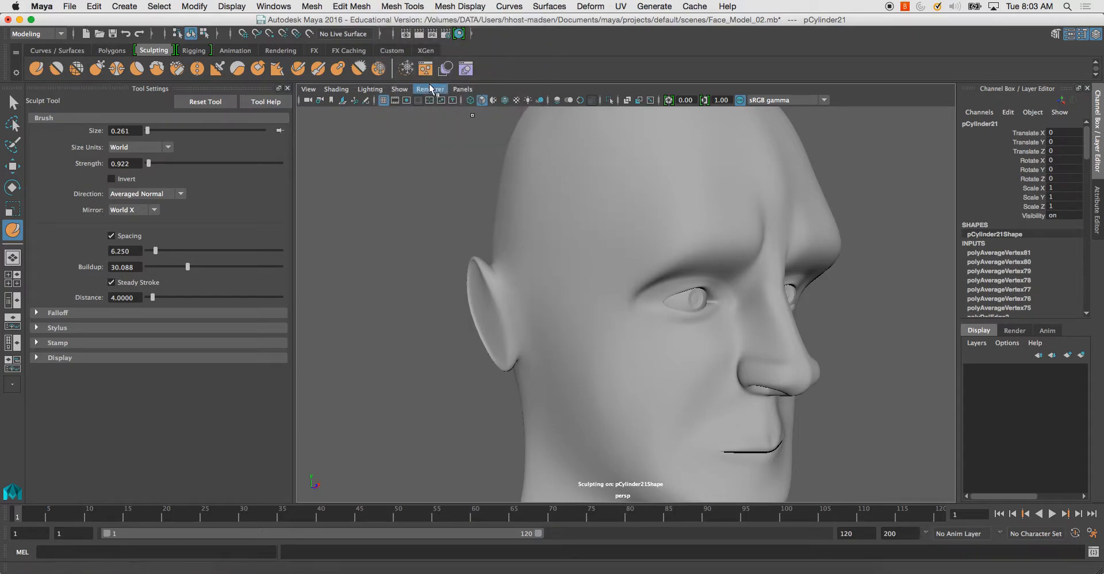
left_click(414, 6)
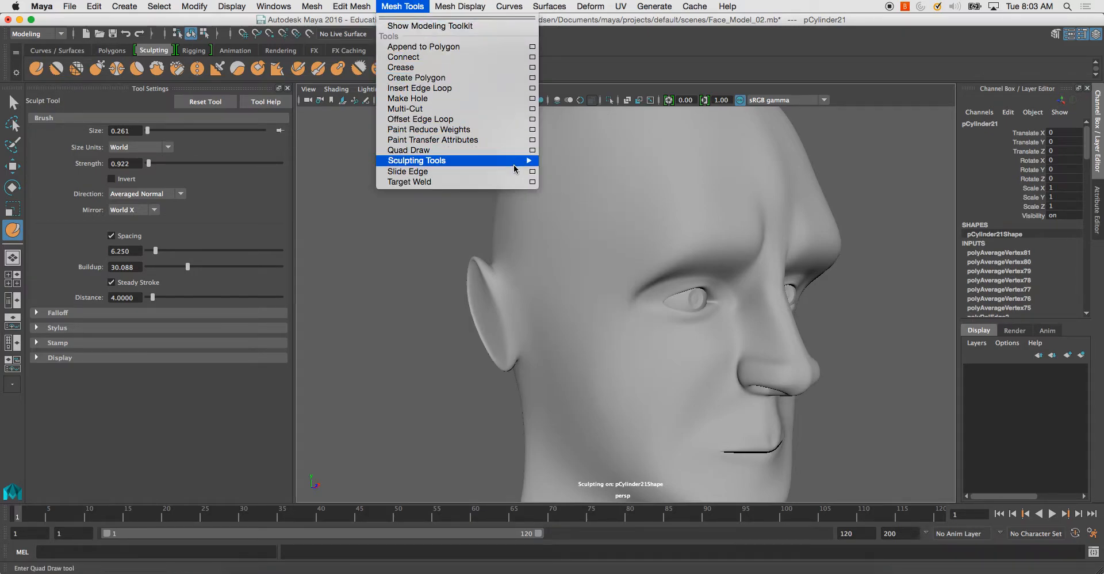
left_click(575, 187)
left_click_drag(582, 175, 671, 315, "alt")
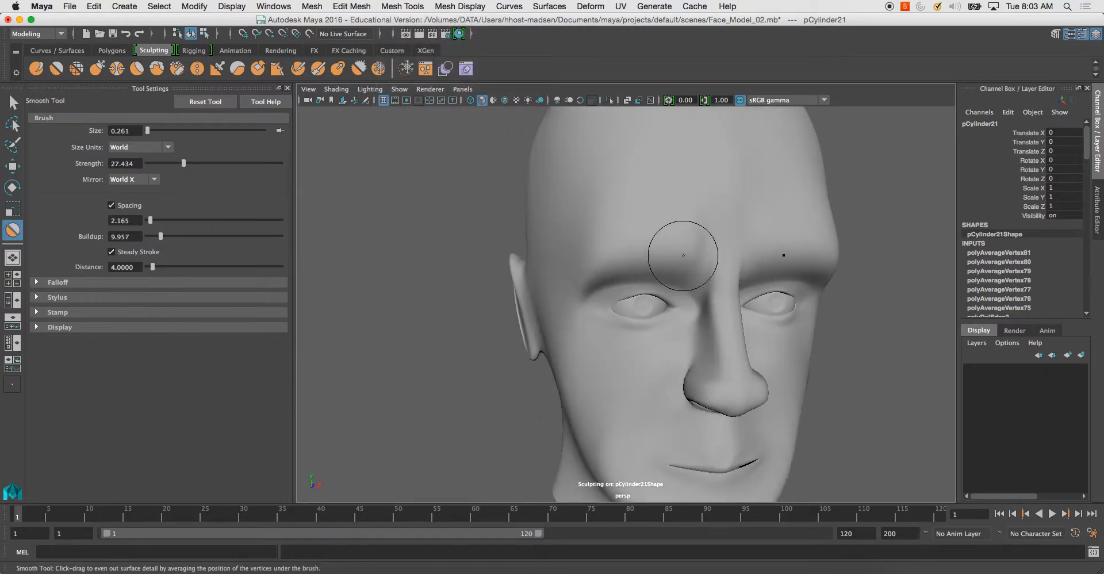
mouse_move(771, 224)
left_mouse_down("alt")
mouse_move(794, 209)
mouse_move(778, 186)
left_mouse_up("alt")
mouse_move(747, 132)
left_mouse_down("alt")
mouse_move(700, 216)
mouse_move(691, 211)
mouse_move(759, 165)
mouse_move(661, 177)
mouse_move(626, 222)
left_mouse_up("alt")
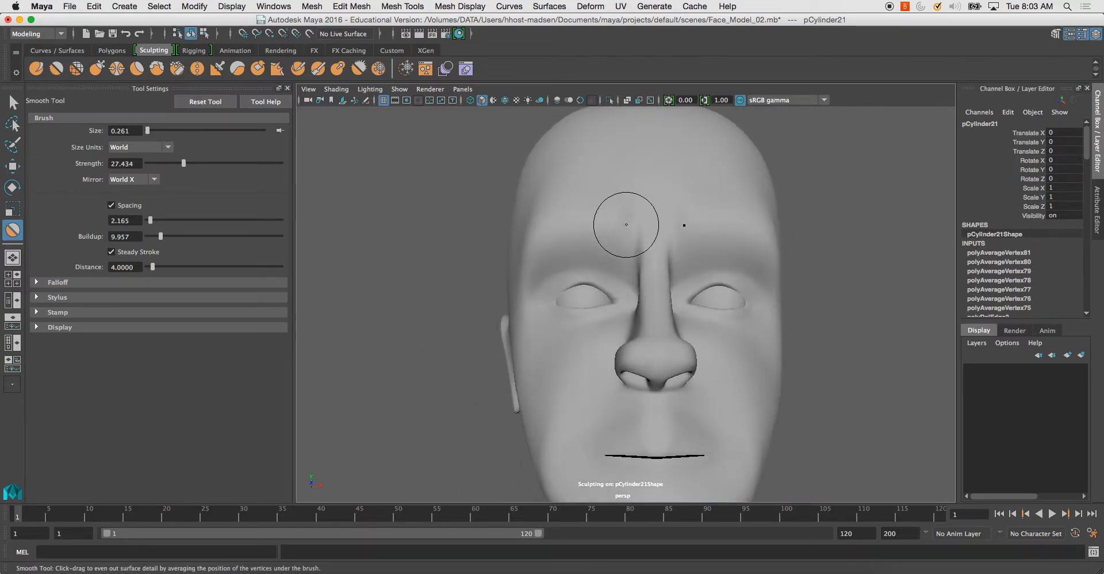
left_click_drag(623, 181, 661, 172, "alt")
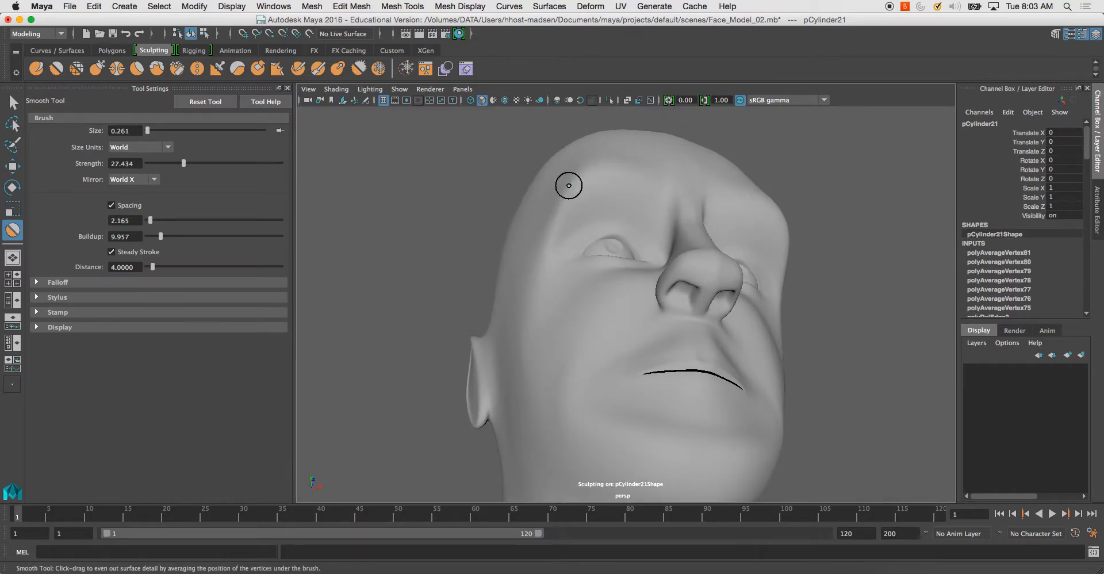
mouse_move(603, 160)
left_mouse_down("alt")
mouse_move(680, 180)
mouse_move(726, 234)
mouse_move(606, 240)
mouse_move(675, 207)
mouse_move(695, 242)
left_mouse_up("alt")
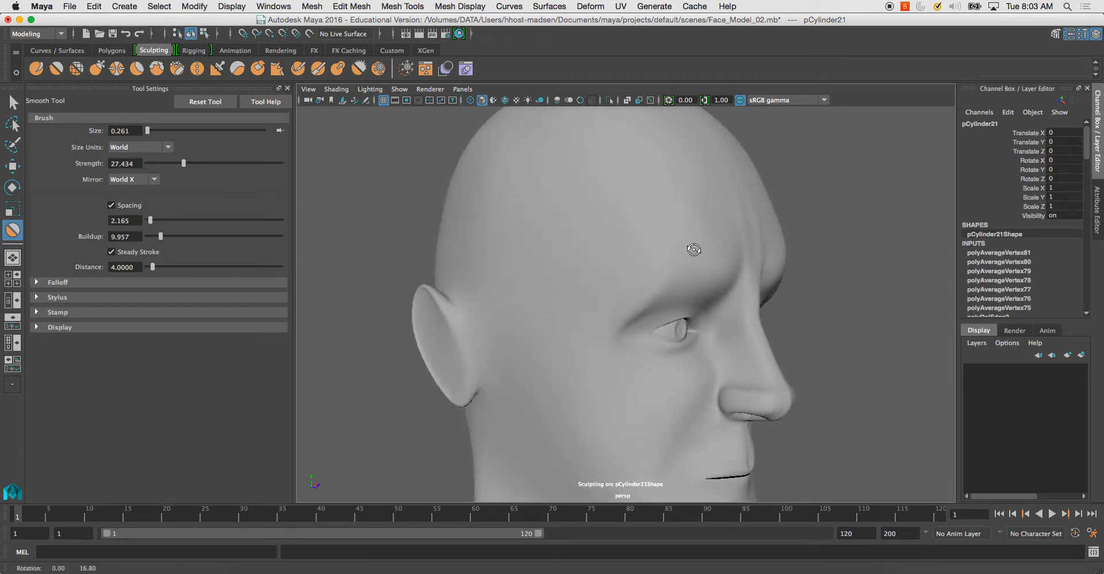
Try another smoothing stroke on the brow and undo it.
mouse_move(743, 314)
left_mouse_down("alt")
mouse_move(548, 266)
mouse_move(506, 243)
left_mouse_up("alt")
key("ctrl+z")
left_click_drag(545, 183, 540, 183, "alt")
mouse_move(539, 254)
left_mouse_down("alt")
mouse_move(781, 233)
mouse_move(732, 257)
left_mouse_up("alt")
left_click_drag(619, 285, 595, 252, "alt")
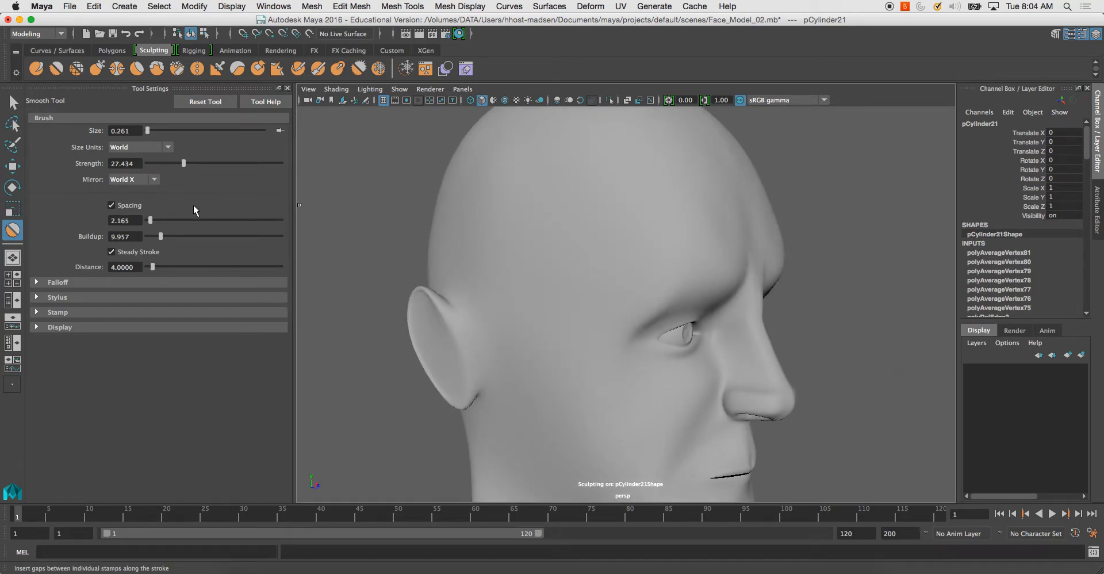
Build up the brow beside the nose bridge with the Sculpt Tool at brush size 0.261.
left_click(358, 4)
mouse_move(402, 7)
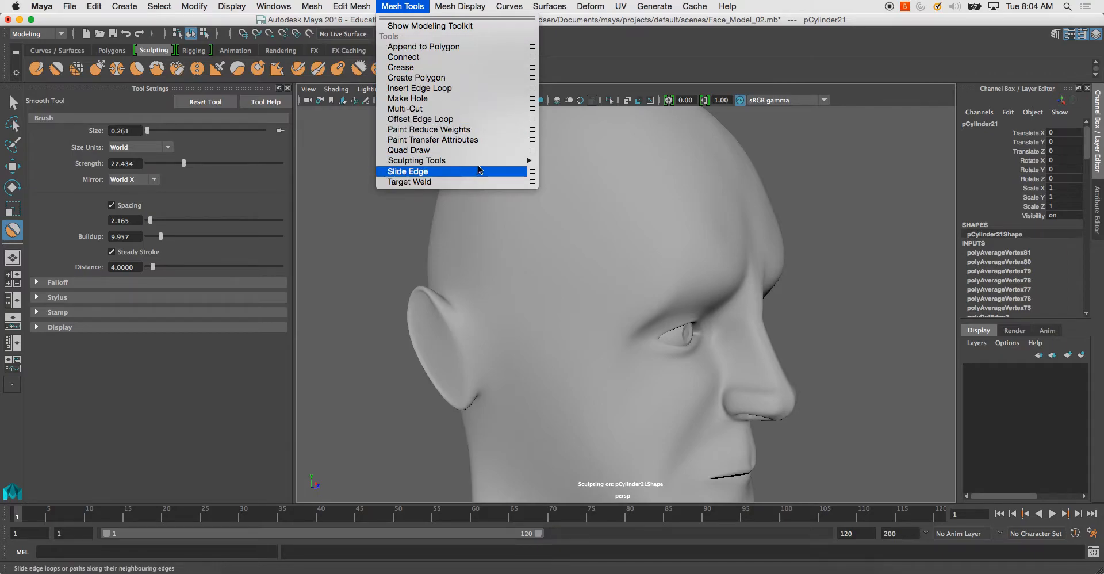
mouse_move(460, 160)
left_click(585, 167)
left_click_drag(687, 276, 667, 279, "alt")
left_click_drag(769, 275, 735, 272)
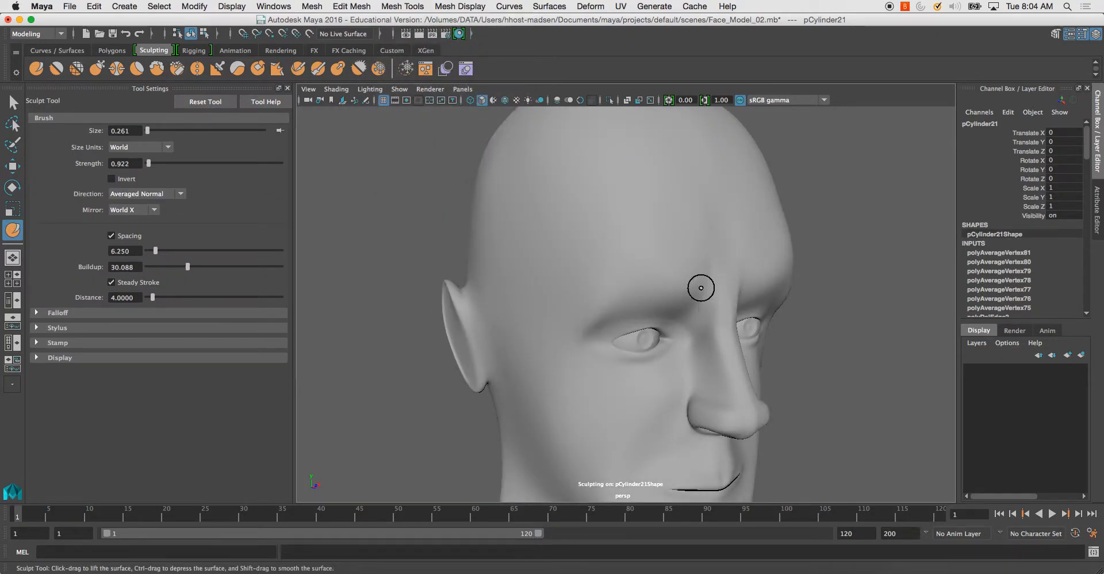
mouse_move(668, 299)
left_mouse_down()
mouse_move(585, 299)
mouse_move(654, 258)
left_mouse_up()
Sculpt the temple area above the outer brow and check the eye region up close.
mouse_move(557, 326)
left_mouse_down("alt")
mouse_move(506, 324)
mouse_move(552, 320)
left_mouse_up("alt")
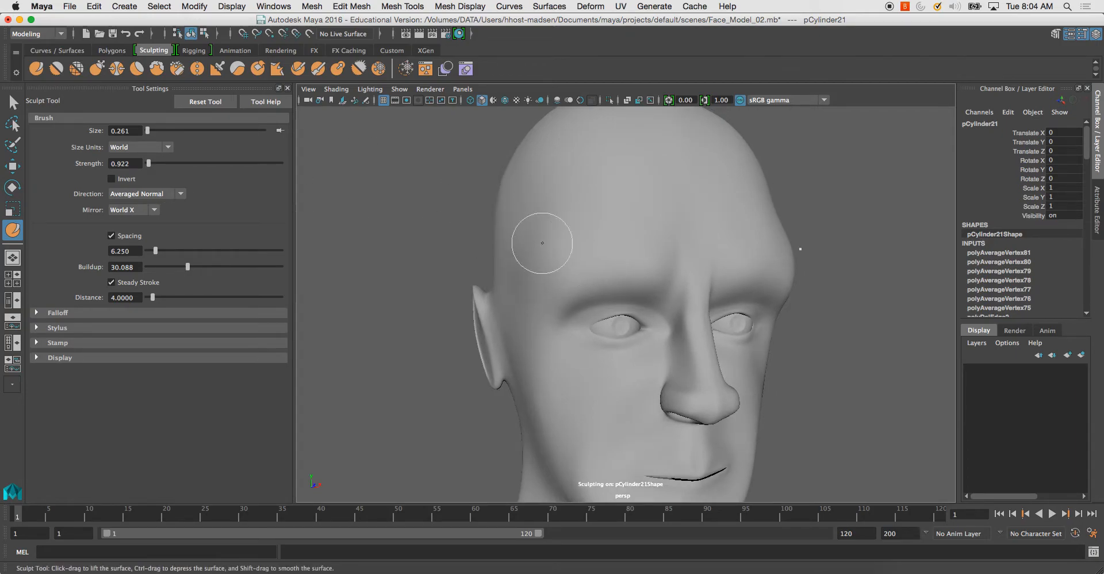
left_click_drag(597, 257, 641, 262, "alt")
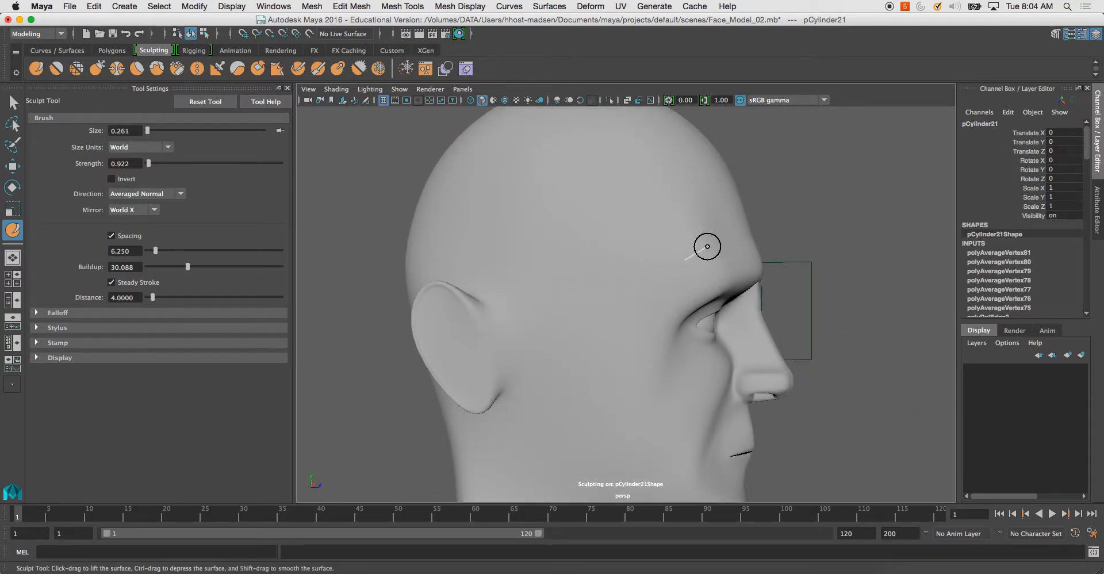
left_click_drag(659, 277, 745, 319, "alt")
scroll(604, 332, "up", 5)
scroll(745, 319, "up", 3)
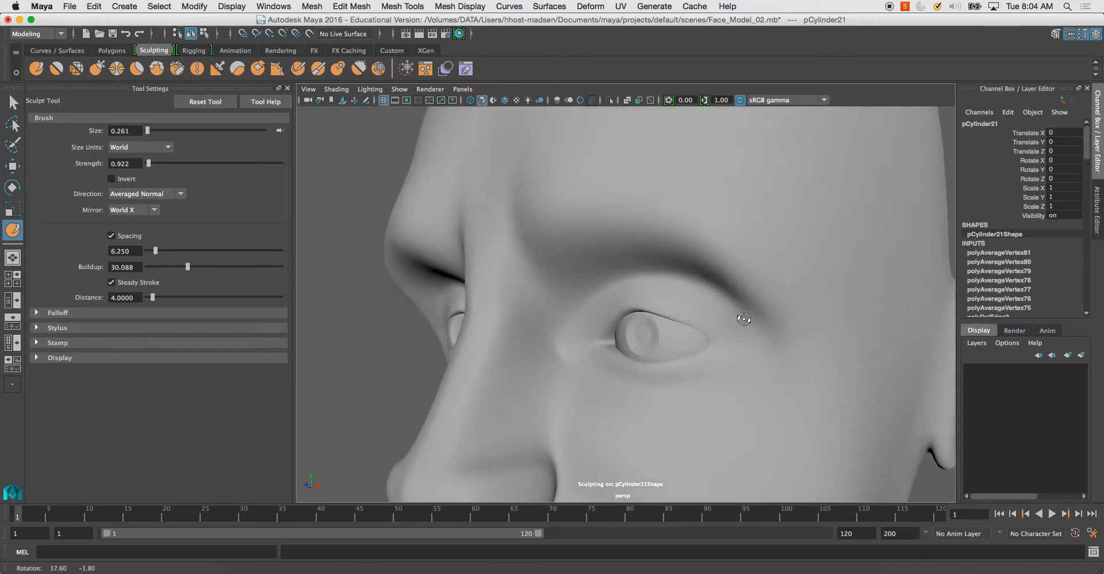
scroll(745, 319, "down", 5)
left_click_drag(626, 234, 716, 273, "alt")
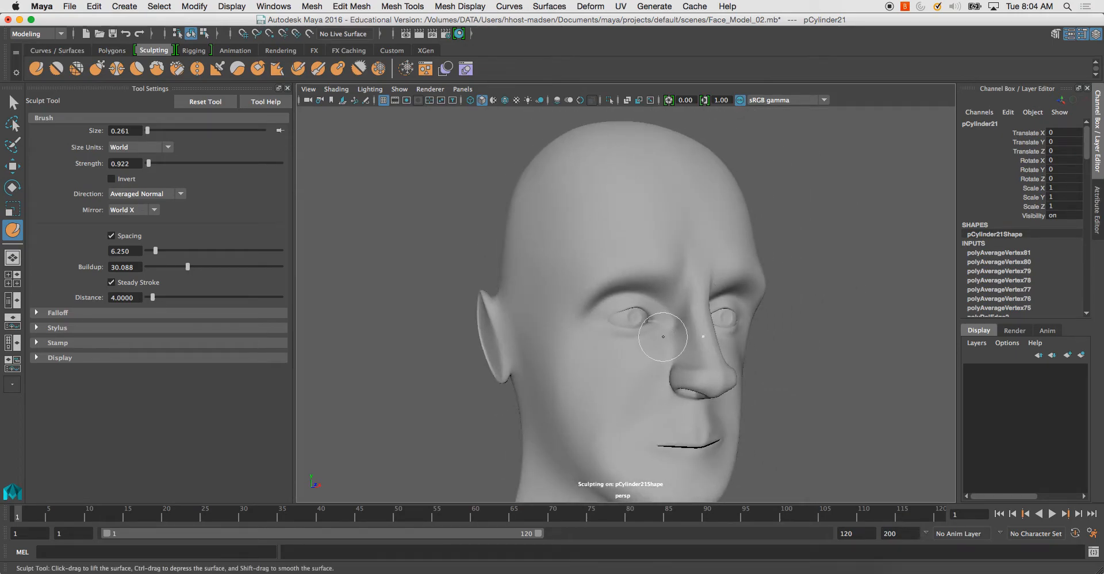
Try a sculpting stroke on the cheek below the eye and undo it.
mouse_move(632, 348)
left_mouse_down()
mouse_move(610, 348)
mouse_move(661, 391)
left_mouse_up()
key("z")
scroll(662, 404, "up", 3)
left_click_drag(621, 434, 674, 268, "alt")
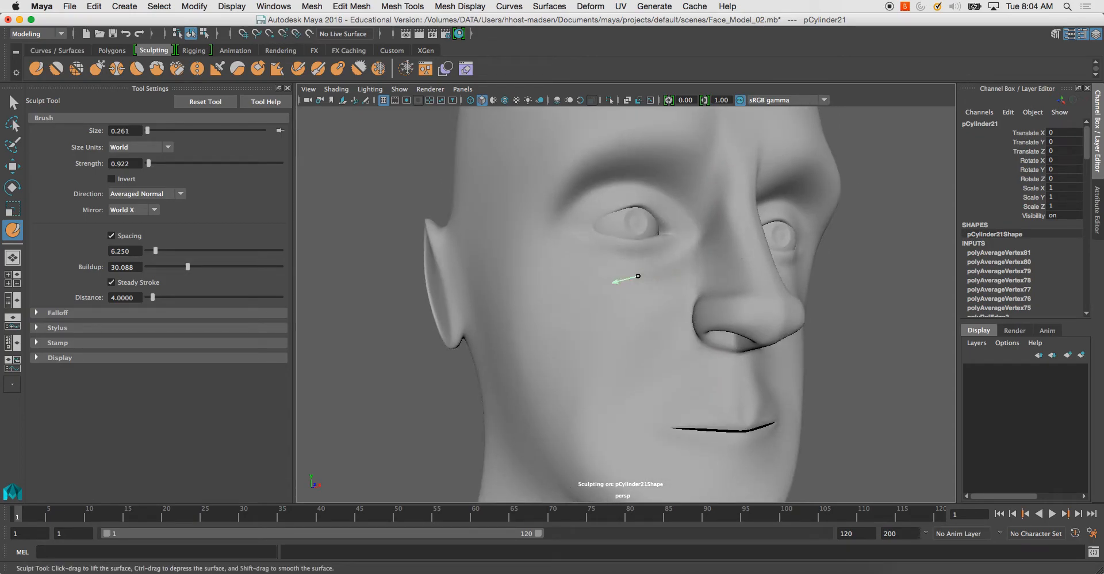
Sculpt the cheek beside the nose and mouth into a fold, undoing the unwanted strokes.
left_click_drag(558, 269, 644, 287, "alt")
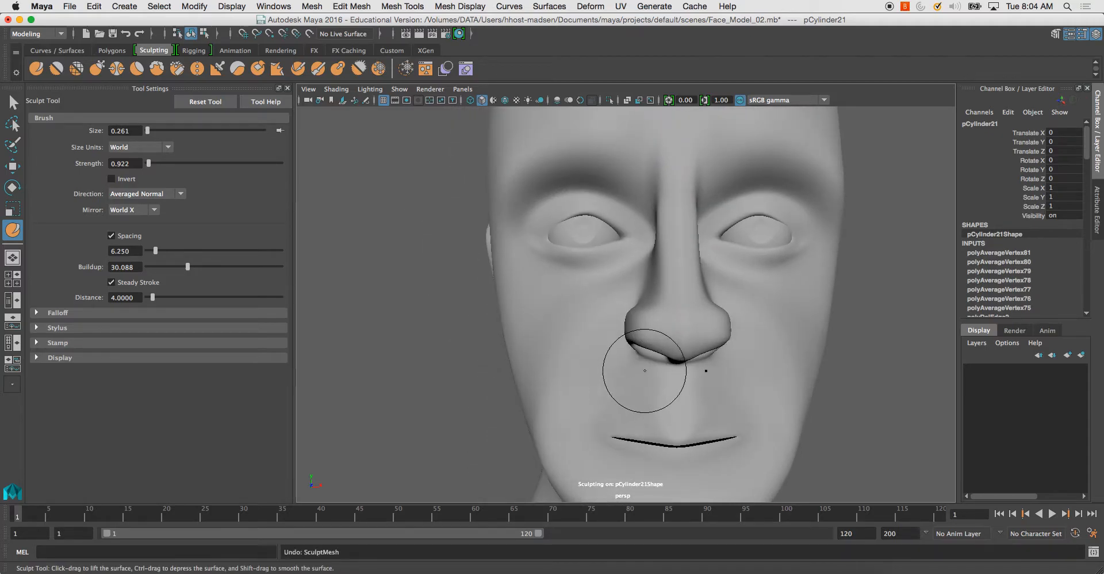
left_click_drag(644, 371, 685, 346, "alt")
left_click_drag(627, 369, 547, 382, "alt")
key("ctrl+z")
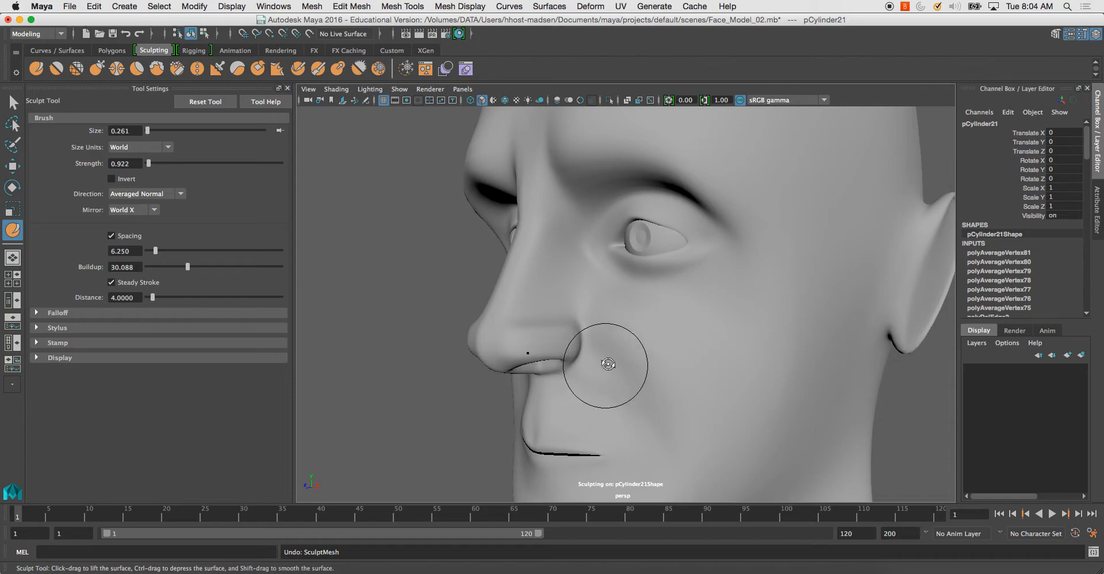
left_click_drag(605, 365, 645, 348, "alt")
mouse_move(680, 387)
left_mouse_down("alt")
mouse_move(740, 382)
mouse_move(728, 295)
mouse_move(684, 310)
mouse_move(650, 345)
mouse_move(638, 302)
mouse_move(586, 283)
mouse_move(702, 443)
mouse_move(713, 322)
left_mouse_up("alt")
Try the default material display on the head, turn it off, and show the wireframe on the shaded head.
left_click(341, 90)
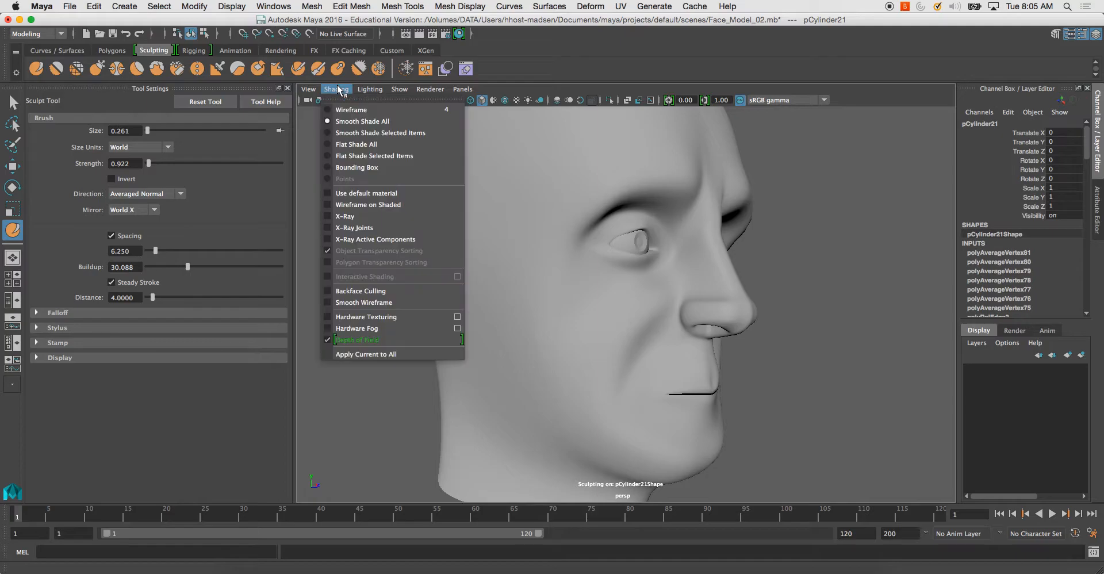
left_click(375, 193)
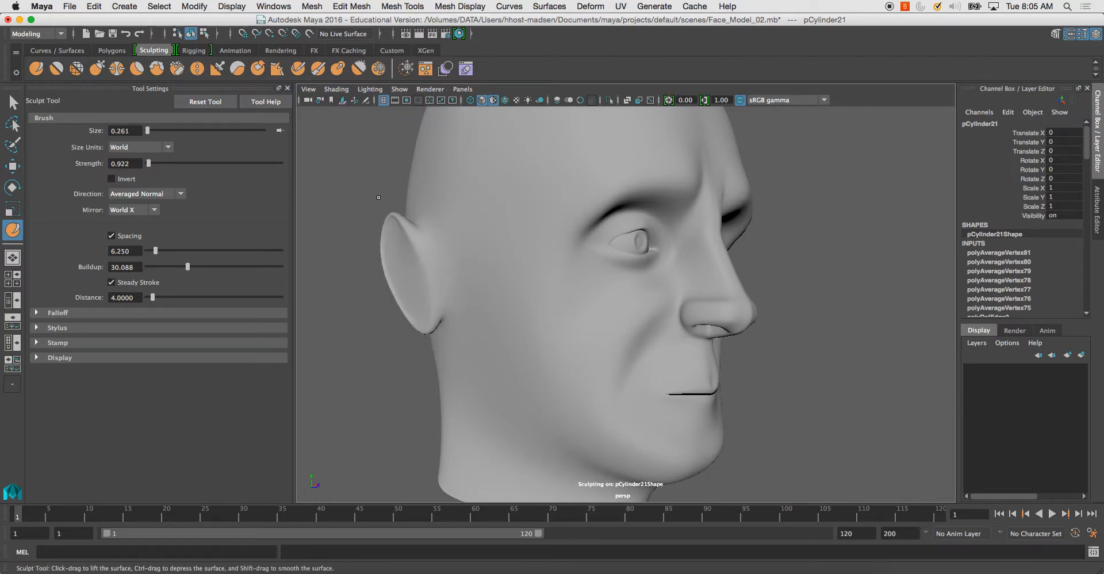
left_click(340, 89)
left_click(357, 194)
left_click(336, 90)
left_click(369, 204)
mouse_move(403, 230)
left_mouse_down("alt")
mouse_move(520, 232)
mouse_move(491, 231)
mouse_move(528, 242)
left_mouse_up("alt")
right_click_drag(527, 241, 529, 294, "alt")
left_click_drag(480, 242, 532, 240, "alt")
Select both eyeballs in object mode, nudge them slightly with the Move Tool and deselect them.
left_click(17, 104)
left_click_drag(650, 233, 532, 236, "alt")
right_click(562, 230)
right_click_drag(562, 230, 600, 215)
left_click(562, 232)
left_click_drag(633, 239, 672, 247, "alt")
left_click(684, 239, "shift")
key("w")
left_click_drag(644, 335, 646, 333)
left_click(793, 273)
Examine the head's wireframe from both sides and from three-quarter views.
left_click_drag(793, 271, 581, 256, "alt")
right_click_drag(581, 256, 549, 255, "alt")
left_click_drag(550, 254, 767, 248, "alt")
right_click_drag(768, 247, 729, 245, "alt")
left_click_drag(729, 245, 591, 311, "alt")
left_click_drag(617, 255, 646, 257, "alt")
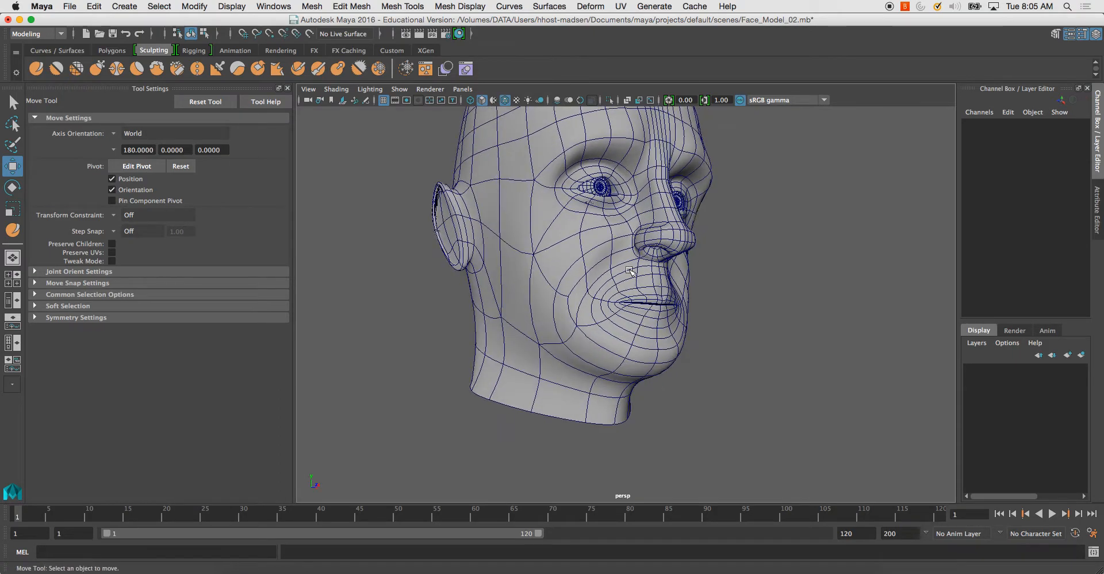
Switch the head to face selection and highlight the face loop around the eye.
left_click(588, 290)
left_click_drag(588, 291, 558, 284, "alt")
middle_click_drag(558, 284, 559, 311, "alt")
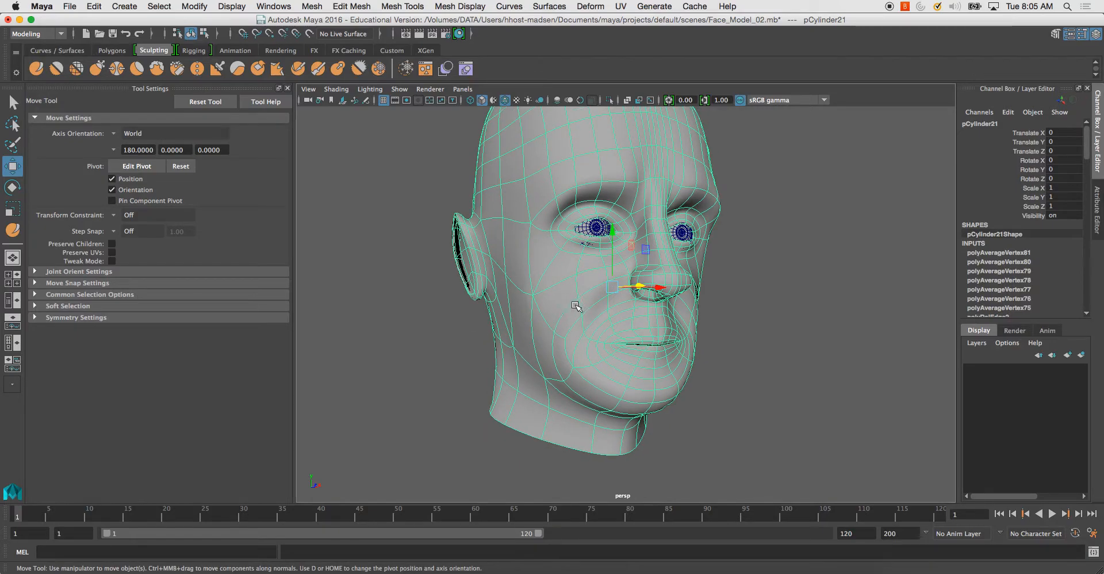
right_click_drag(573, 152, 570, 173)
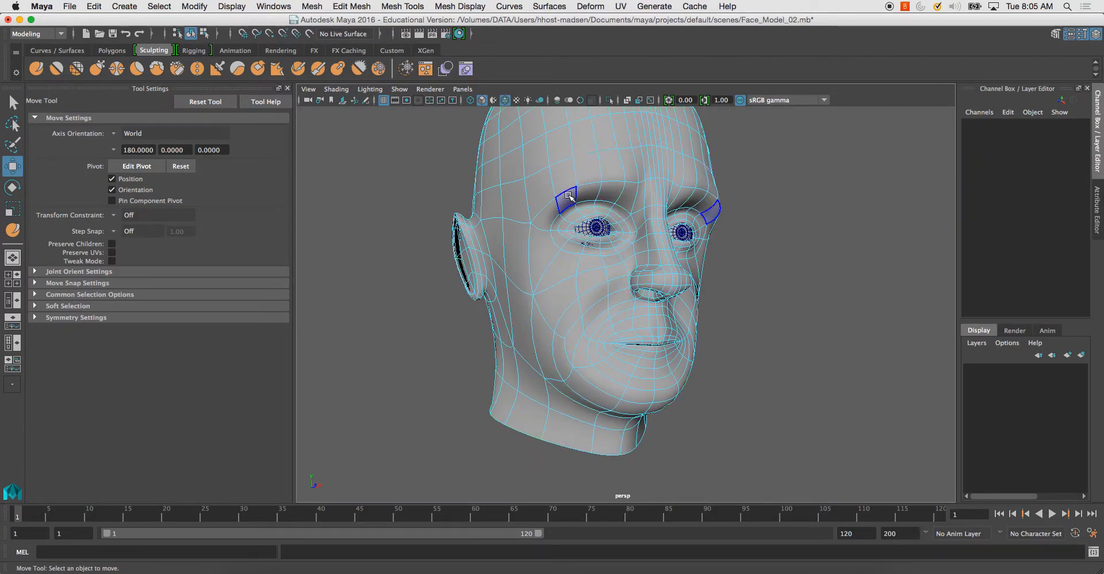
left_click(567, 197)
double_click(545, 214, "shift")
left_click_drag(671, 208, 627, 267, "alt")
scroll(661, 216, "up", 3)
Trace the cheek topology by selecting the face loop running over the nose bridge and under the chin.
left_click(560, 229)
double_click(587, 232, "shift")
left_click(582, 281)
left_click(621, 266, "shift")
double_click(621, 266, "shift")
left_click(550, 269)
double_click(589, 254, "shift")
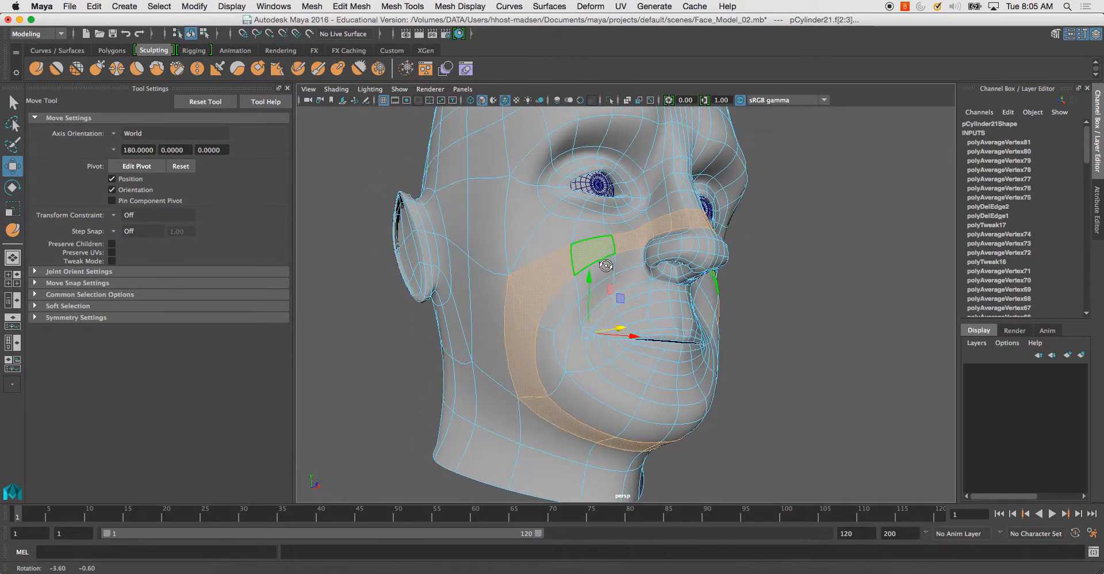
Trace the mouth topology by selecting the face loops encircling the lips.
left_click(558, 299)
left_click(565, 344)
left_click(581, 354)
double_click(594, 376, "shift")
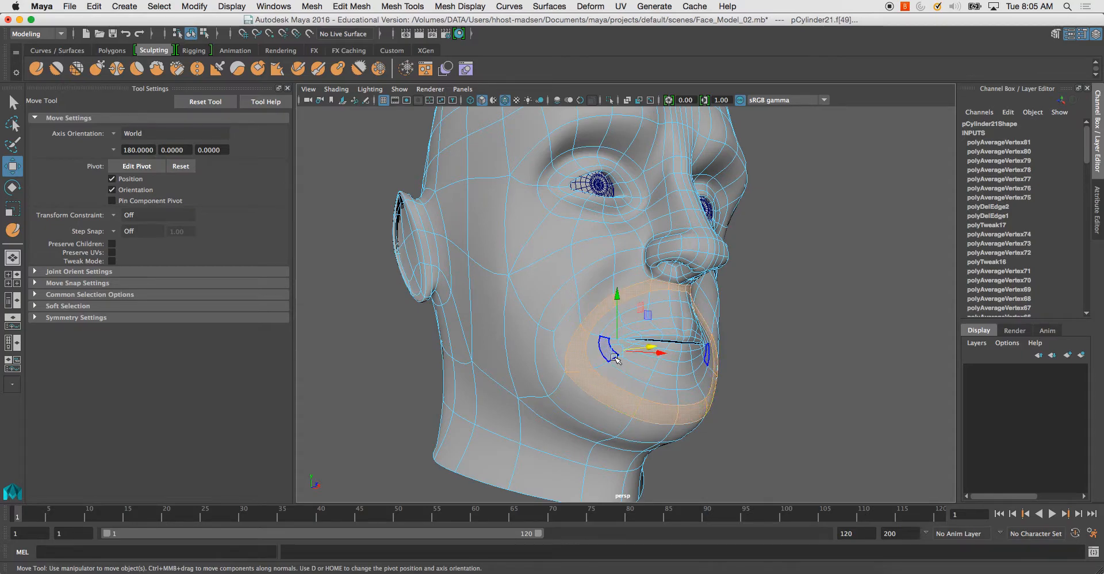
left_click_drag(607, 348, 580, 358, "alt")
left_click(622, 307)
left_click(608, 311, "shift")
double_click(609, 311)
left_click_drag(610, 311, 671, 303, "alt")
scroll(661, 299, "up", 10)
Return the head to object mode with the Select Tool.
left_click(13, 101)
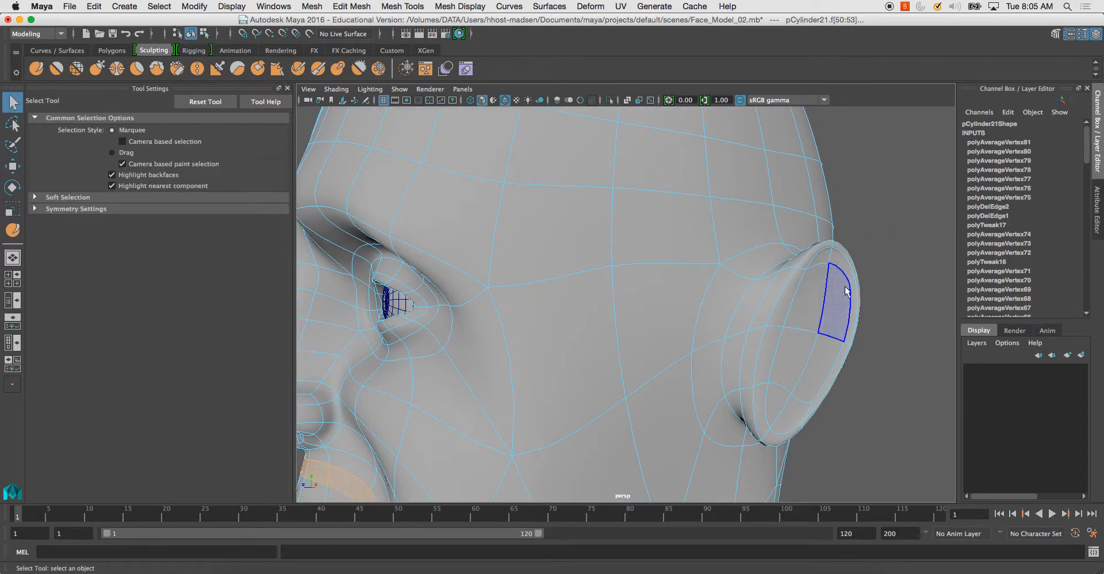
right_click_drag(579, 200, 569, 219)
left_click(605, 195)
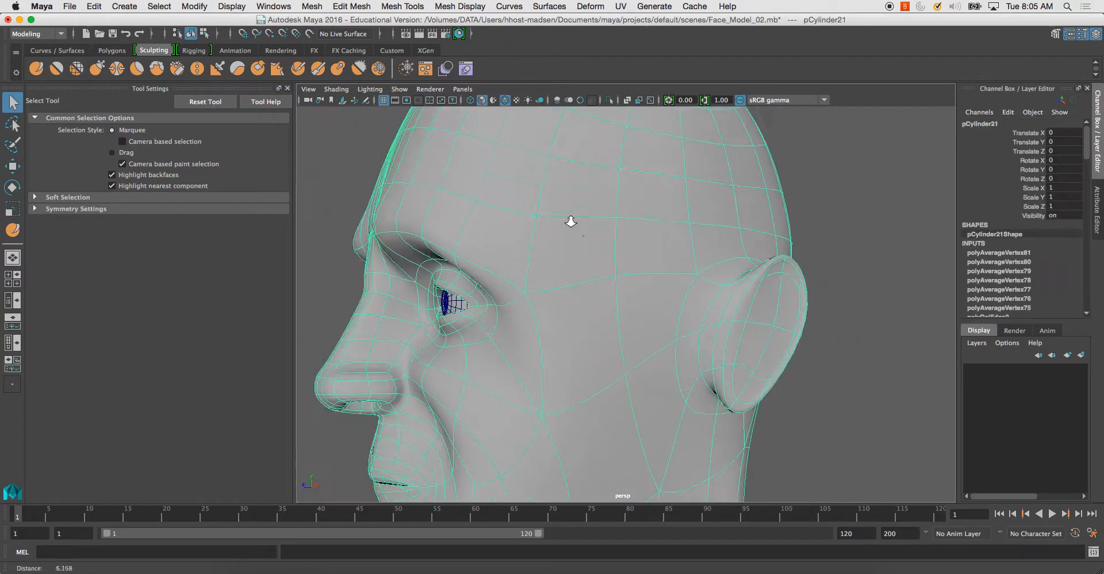
middle_click_drag(613, 269, 562, 237, "alt")
right_click_drag(562, 236, 551, 213, "alt")
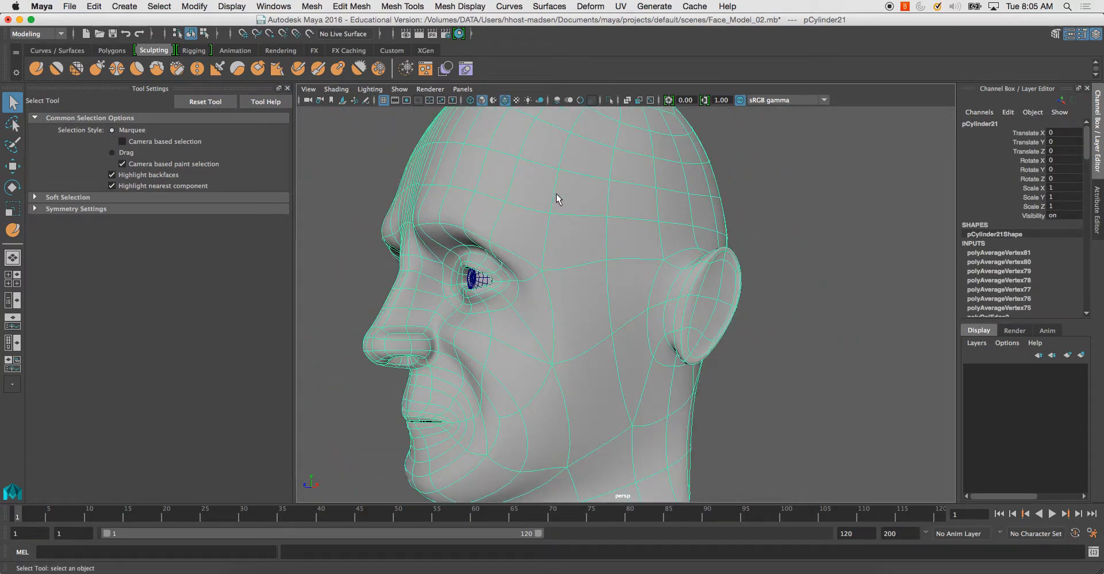
Deselect the head and examine its overall shape from the front and three-quarter views.
mouse_move(559, 192)
left_mouse_down("alt")
mouse_move(490, 184)
mouse_move(547, 199)
left_mouse_up("alt")
middle_click_drag(547, 199, 540, 227, "alt")
right_click_drag(540, 227, 529, 227, "alt")
left_click(757, 266)
left_click_drag(757, 266, 644, 271, "alt")
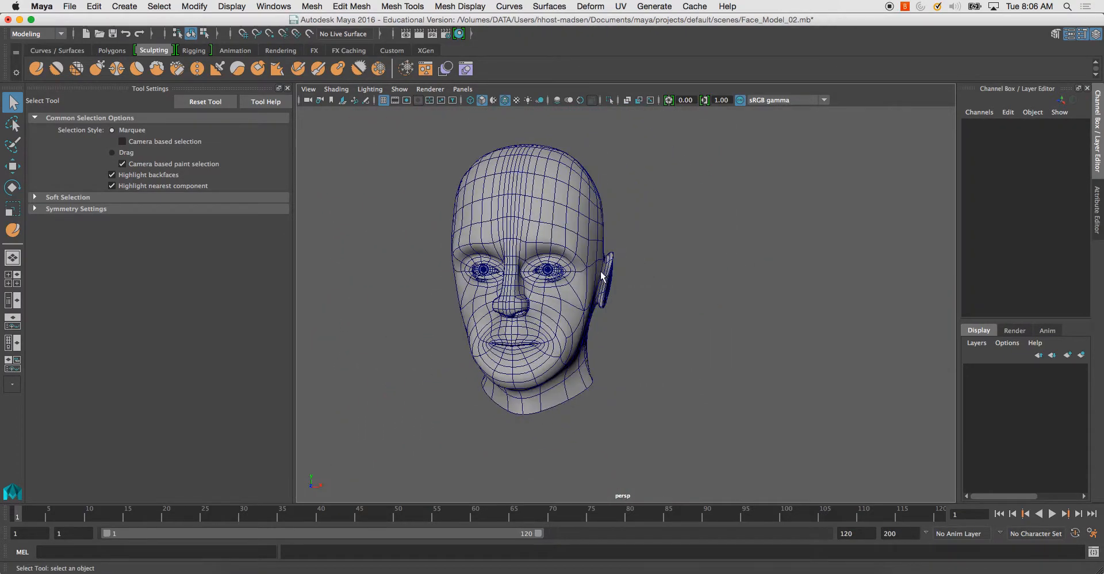
right_click_drag(506, 288, 586, 312, "alt")
left_click_drag(586, 312, 695, 278, "alt")
key("space")
key("space")
Select the head mesh and smooth the surface around the ear with the Smooth Tool.
left_click(682, 268)
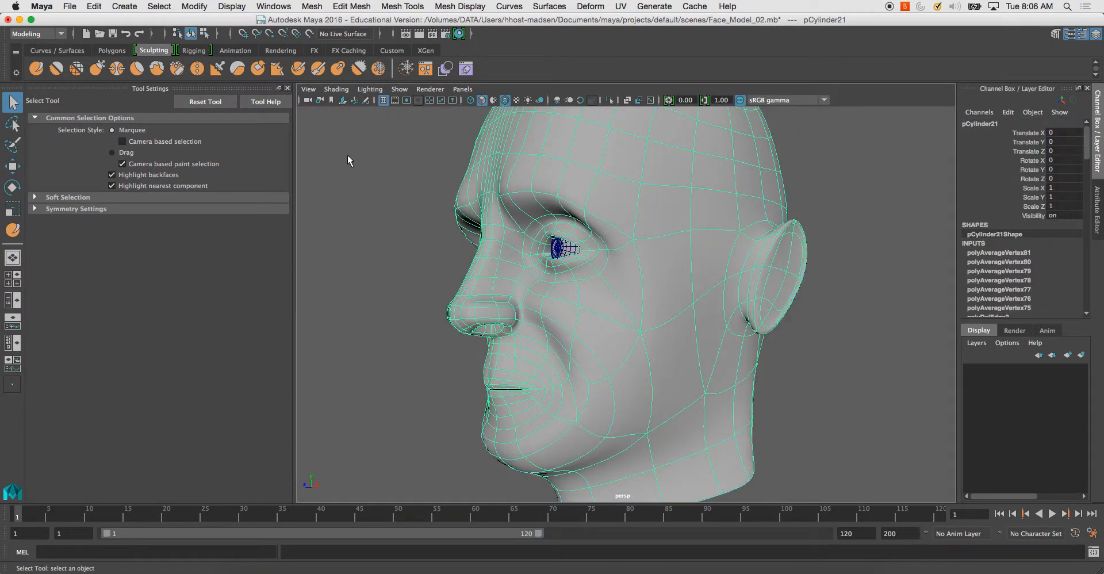
left_click(548, 6)
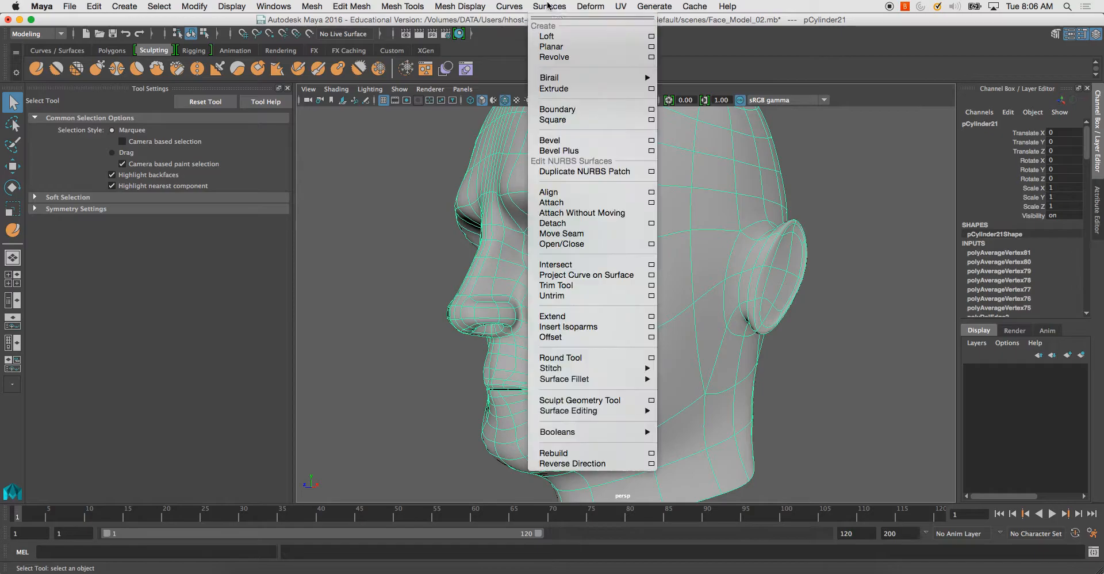
mouse_move(489, 162)
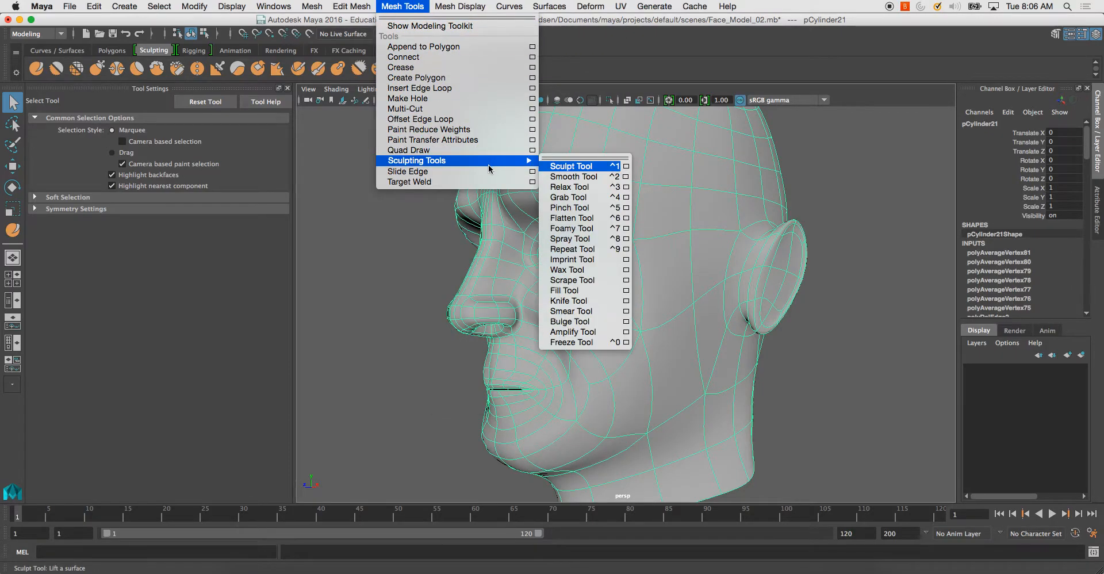
left_click(578, 177)
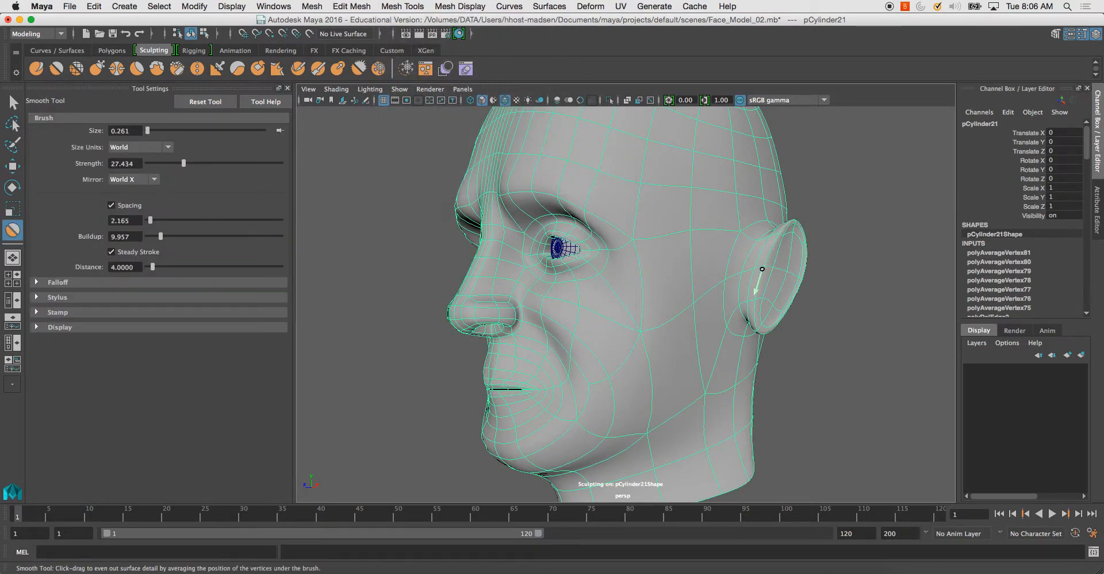
left_click_drag(724, 298, 726, 297)
left_click_drag(732, 295, 691, 298, "alt")
left_click_drag(725, 263, 667, 245, "alt")
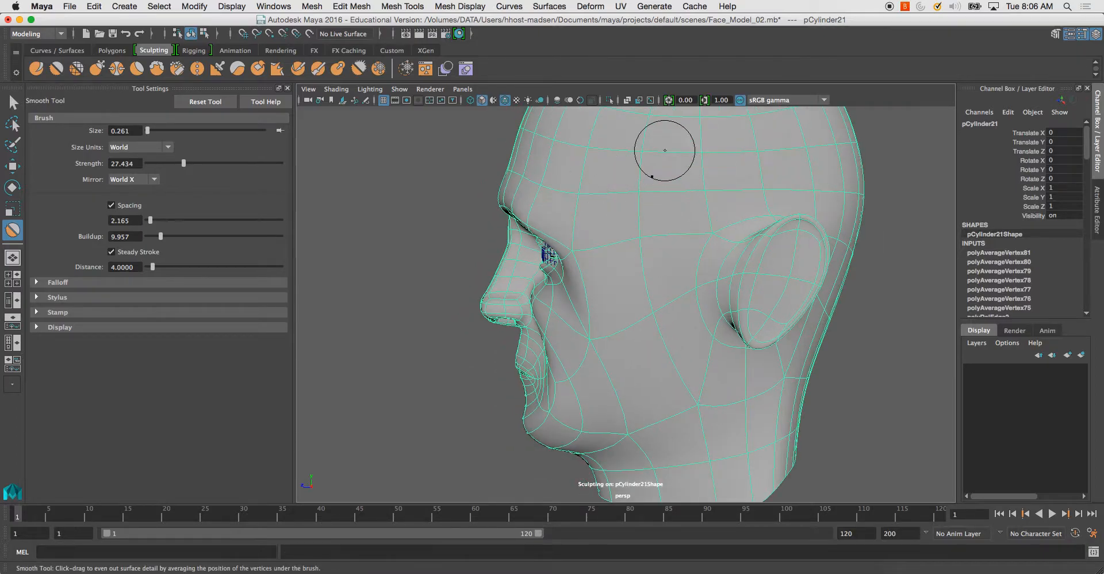
Shape the inner bowl of the ear with several Sculpt Tool strokes, using size 0.261 and World X mirroring.
left_click(470, 7)
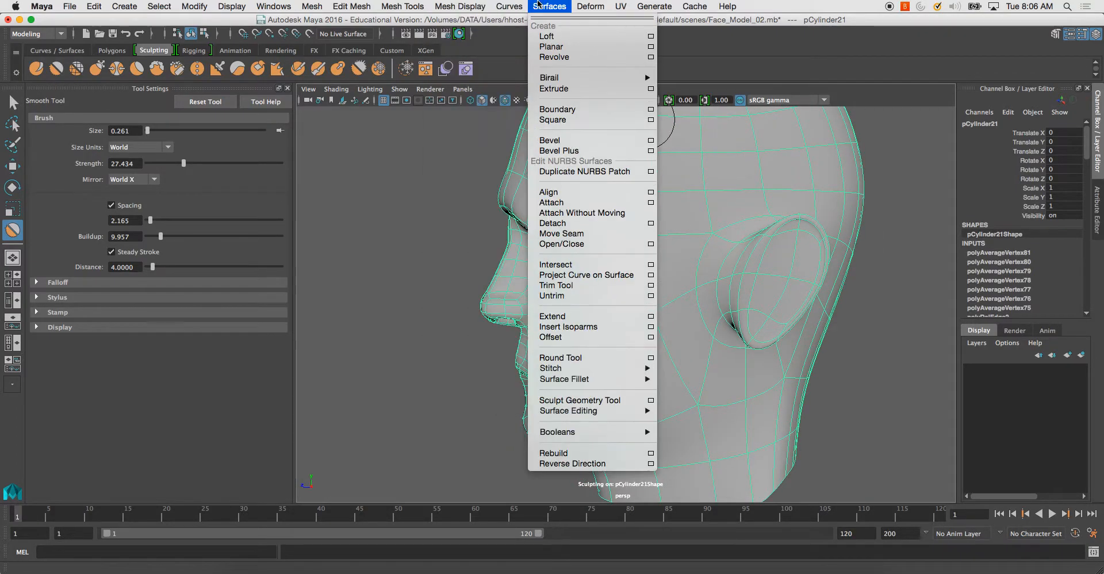
mouse_move(402, 6)
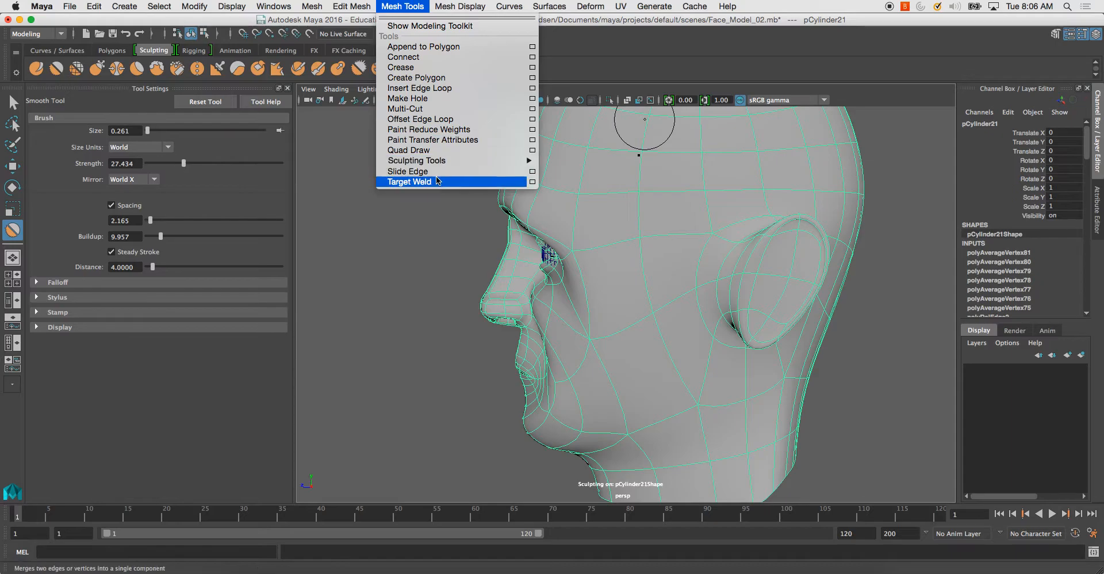
mouse_move(506, 161)
left_click(583, 167)
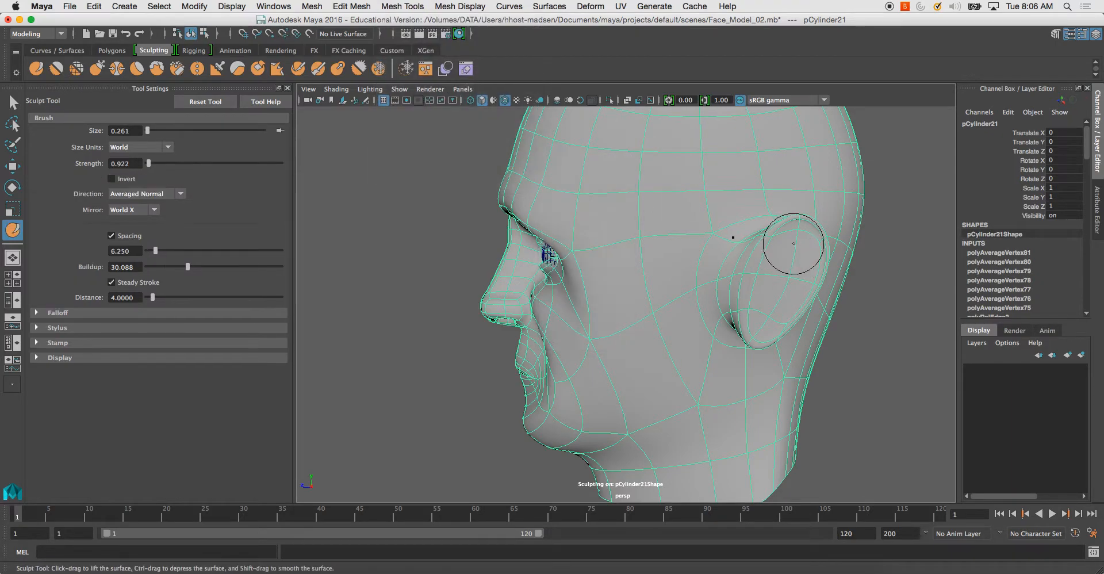
middle_click_drag(775, 255, 688, 247, "alt")
right_click_drag(688, 246, 732, 276, "alt")
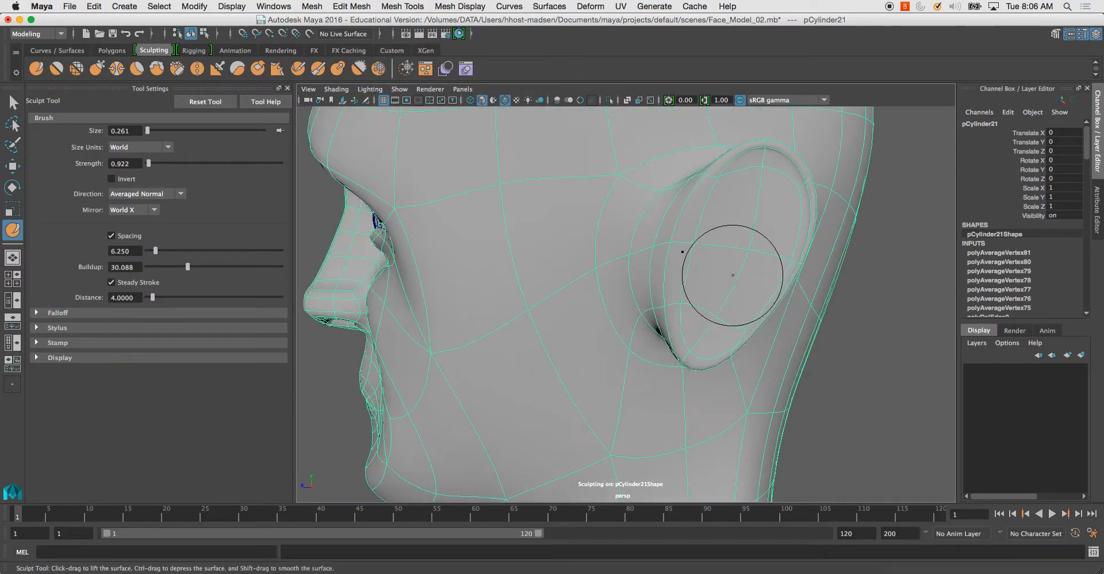
left_click_drag(706, 247, 719, 219)
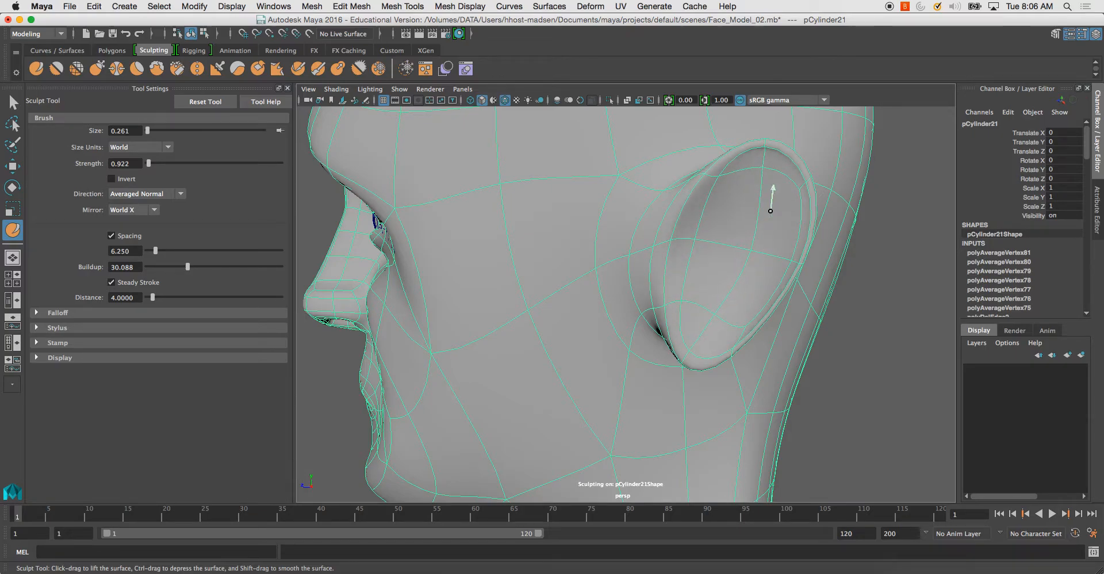
mouse_move(733, 183)
left_mouse_down()
mouse_move(712, 209)
mouse_move(716, 295)
left_mouse_up()
left_click_drag(691, 222, 629, 211, "alt")
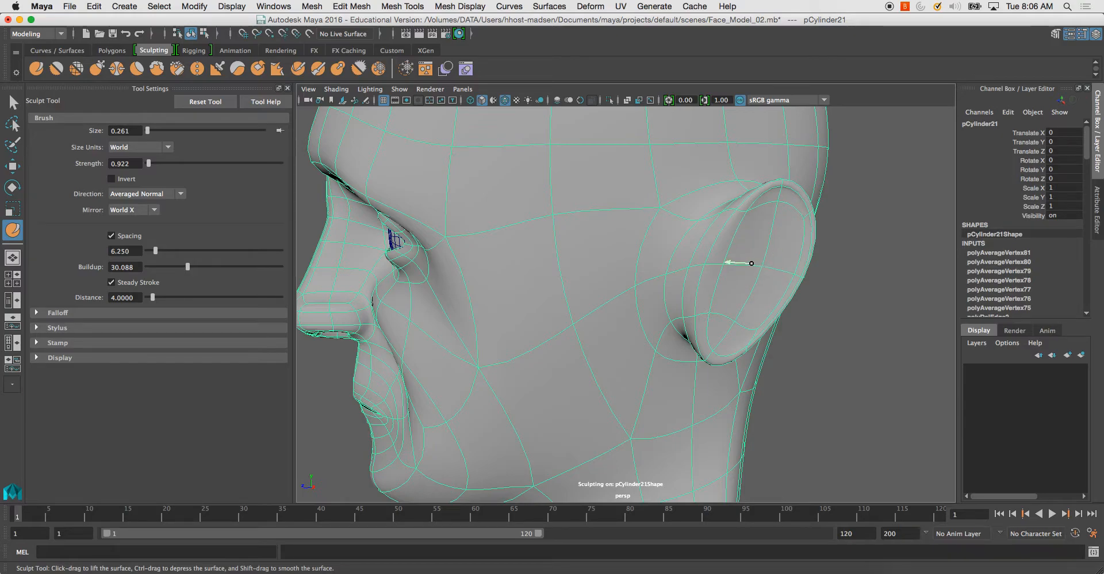
mouse_move(755, 260)
left_mouse_down()
mouse_move(736, 247)
mouse_move(694, 326)
left_mouse_up()
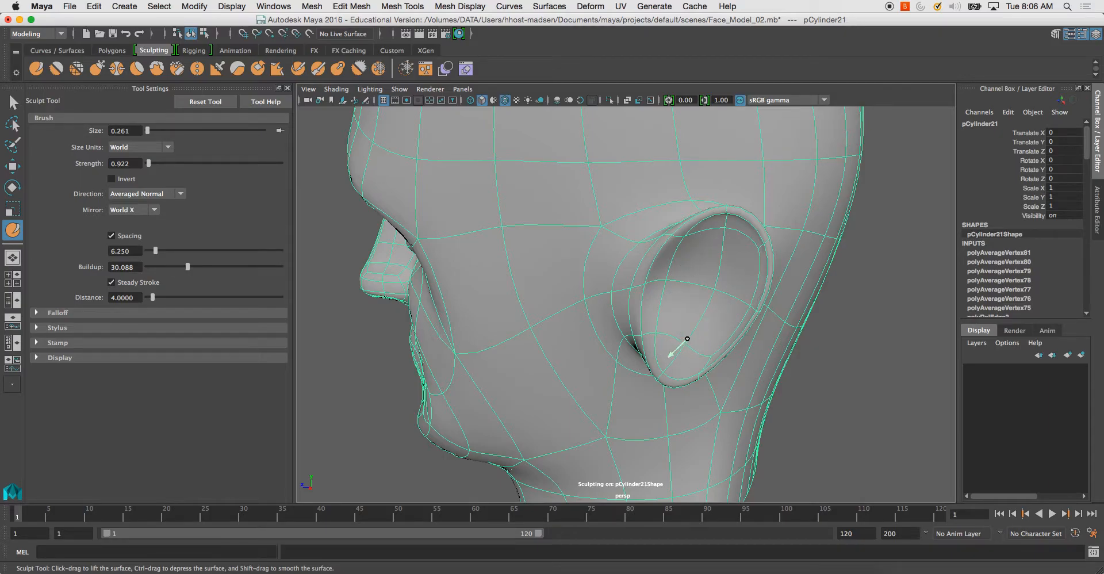
mouse_move(689, 291)
left_mouse_down("alt")
mouse_move(764, 254)
mouse_move(702, 256)
mouse_move(623, 288)
mouse_move(575, 270)
mouse_move(712, 206)
left_mouse_up("alt")
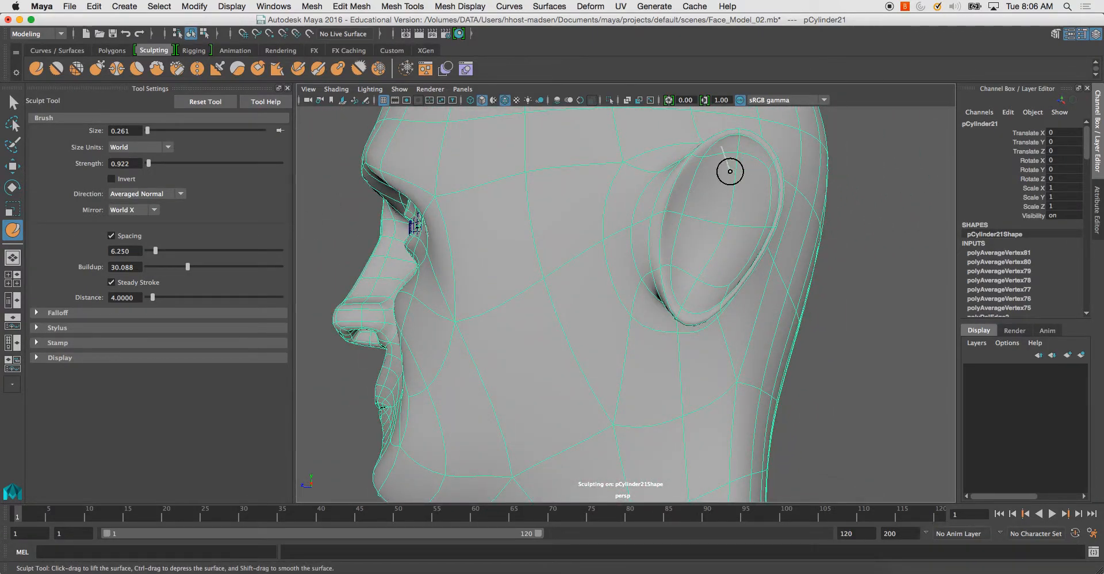
left_click_drag(734, 142, 679, 223)
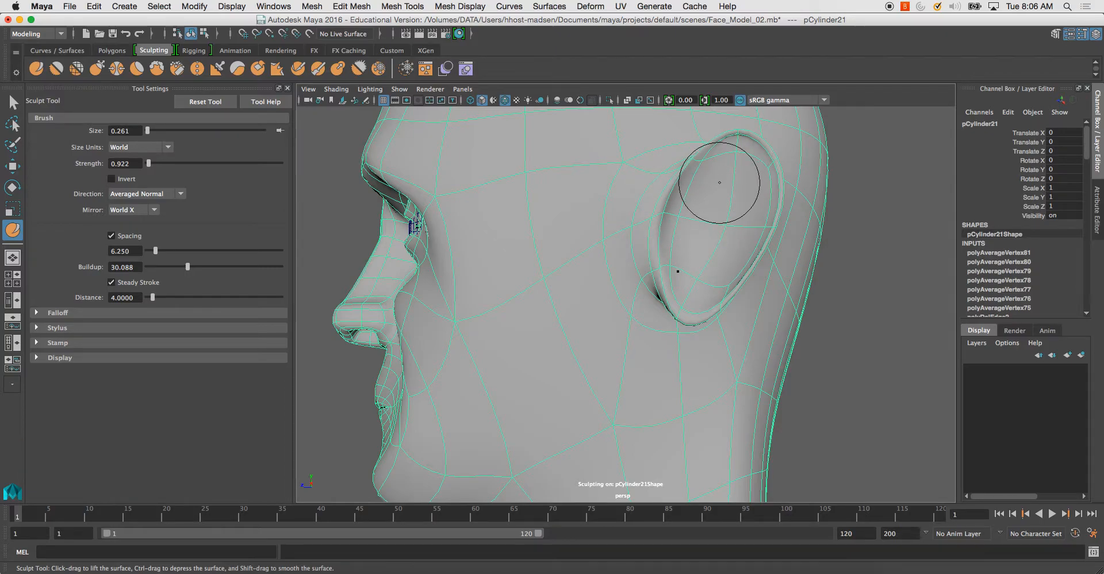
key("ctrl+z")
left_click(459, 6)
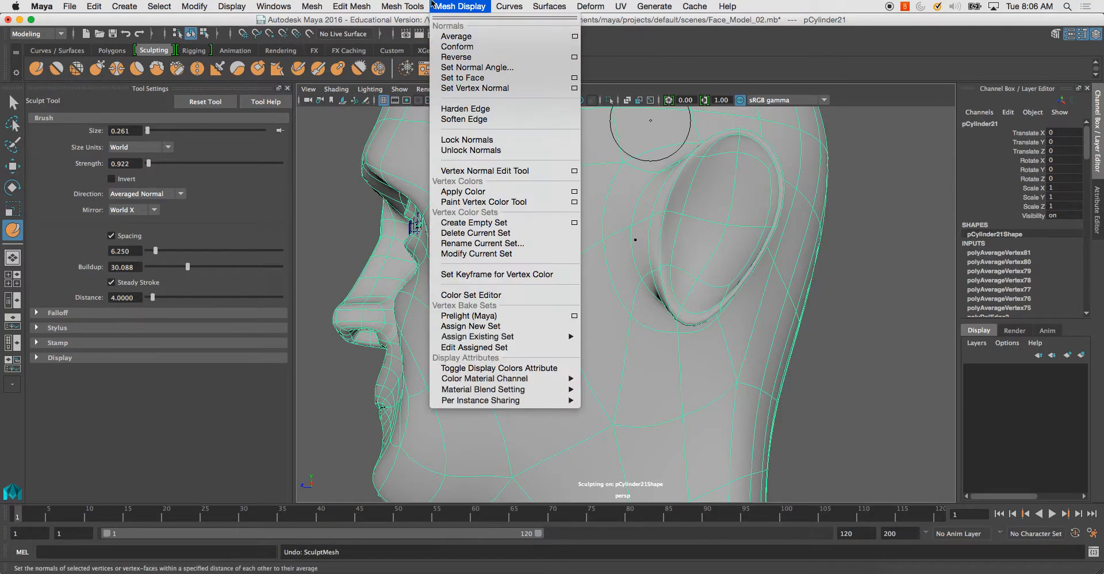
mouse_move(402, 6)
mouse_move(460, 160)
left_click(574, 177)
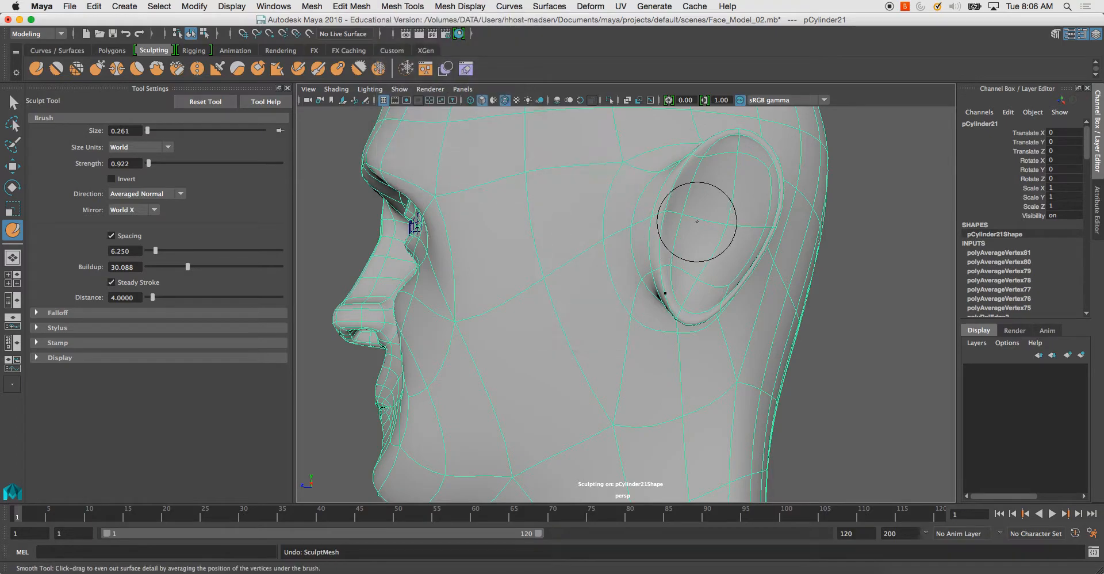
mouse_move(671, 244)
left_mouse_down("alt")
mouse_move(720, 236)
mouse_move(705, 190)
mouse_move(645, 215)
mouse_move(687, 238)
left_mouse_up("alt")
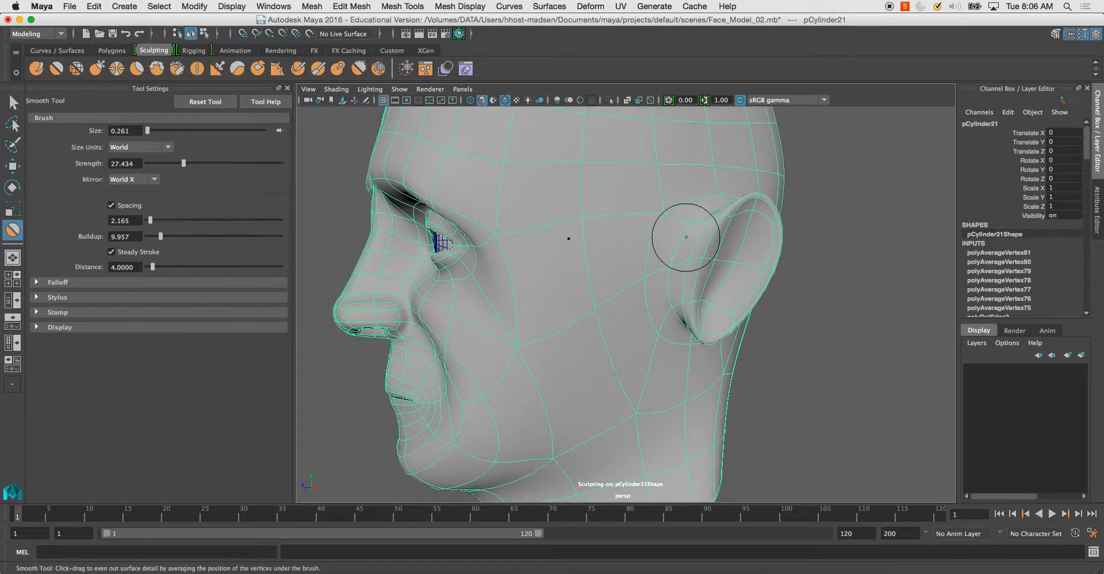
Show the head as its unsmoothed polygon cage and pick the vertex in the middle of the ear with the Move Tool.
key("1")
mouse_move(616, 222)
left_mouse_down("alt")
mouse_move(577, 222)
mouse_move(631, 236)
mouse_move(603, 227)
left_mouse_up("alt")
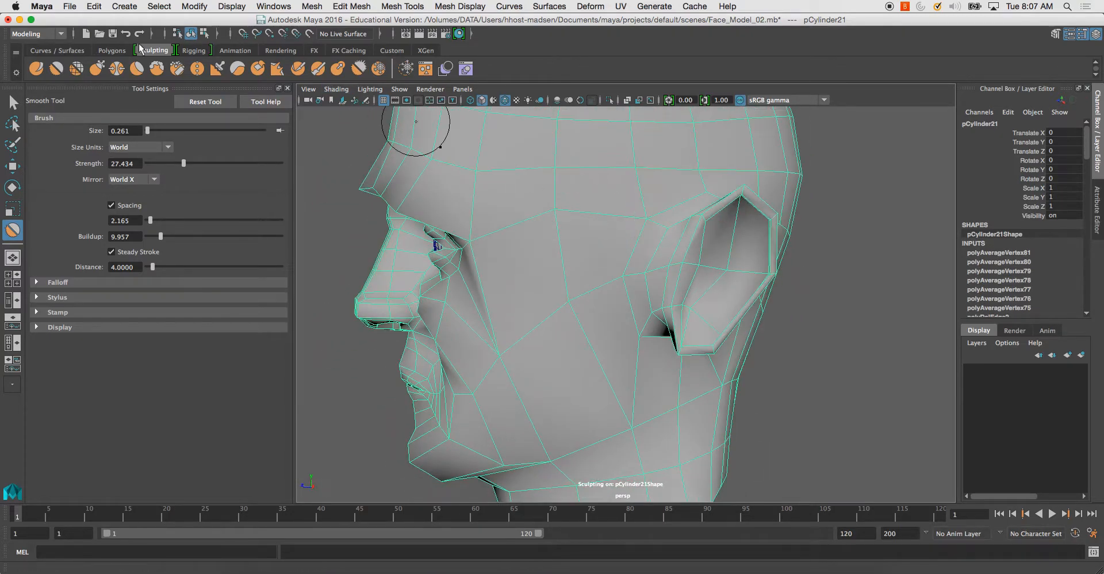
left_click(18, 104)
right_click_drag(676, 192, 628, 193)
left_click_drag(648, 229, 682, 198, "alt")
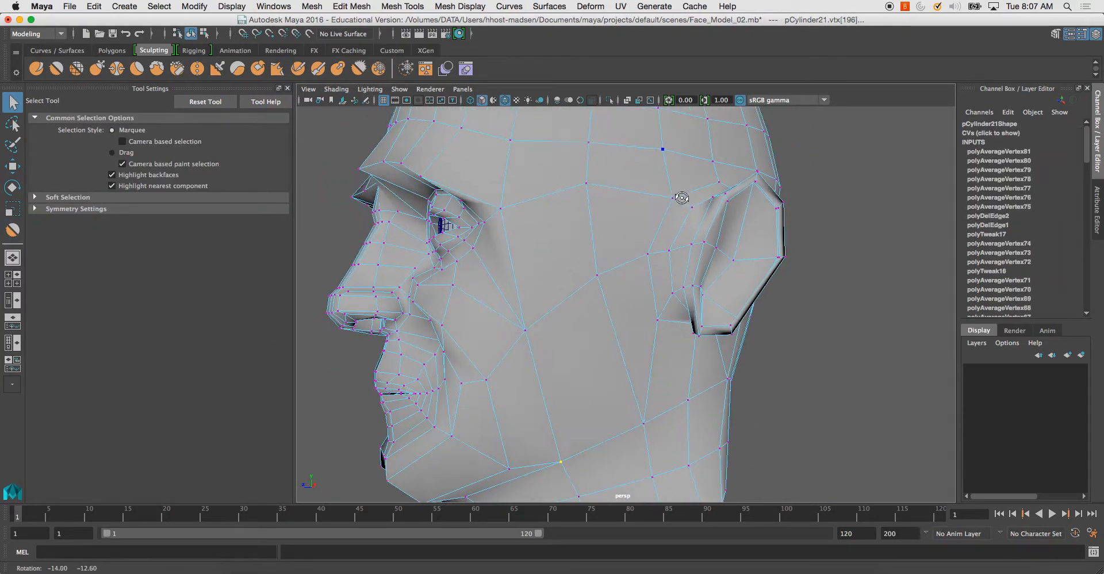
left_click(730, 261)
left_click_drag(682, 256, 705, 304, "alt")
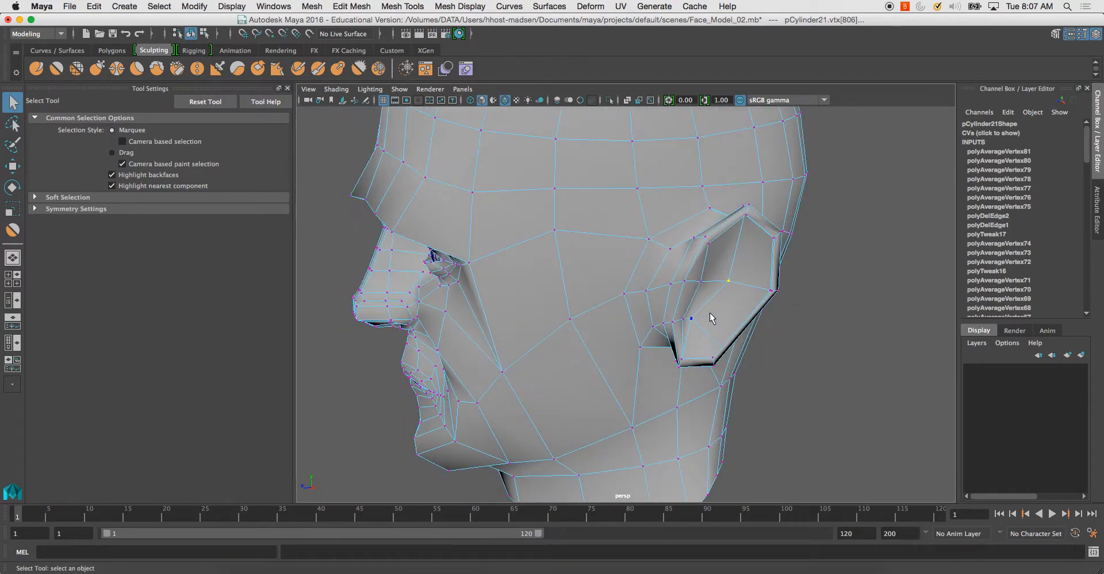
key("w")
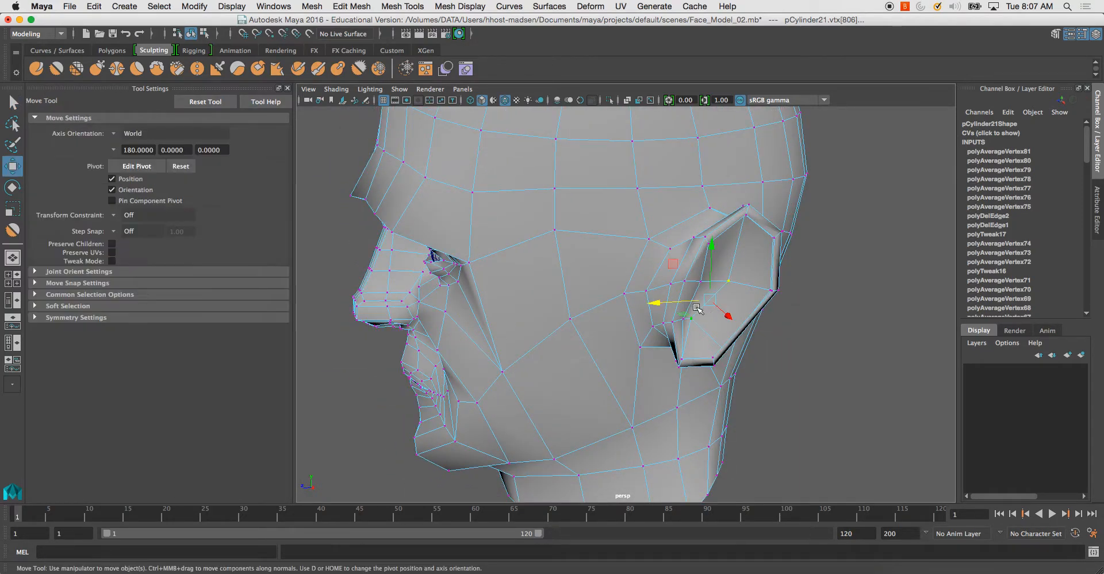
left_click_drag(729, 318, 795, 297, "alt")
Leave vertex mode, examine the head from the front and compare its profile with the side reference photo.
right_click_drag(662, 227, 695, 206)
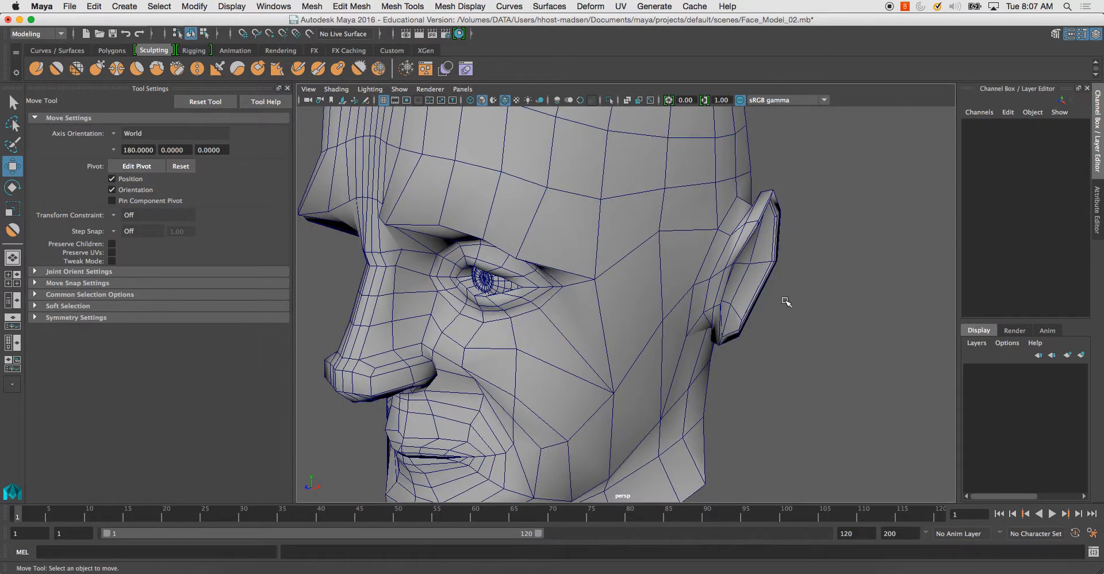
left_click_drag(786, 316, 723, 306, "alt")
right_click_drag(723, 306, 662, 270, "alt")
left_click_drag(661, 271, 732, 264, "alt")
right_click_drag(722, 265, 592, 259, "alt")
left_click_drag(679, 261, 623, 228, "alt")
key("space")
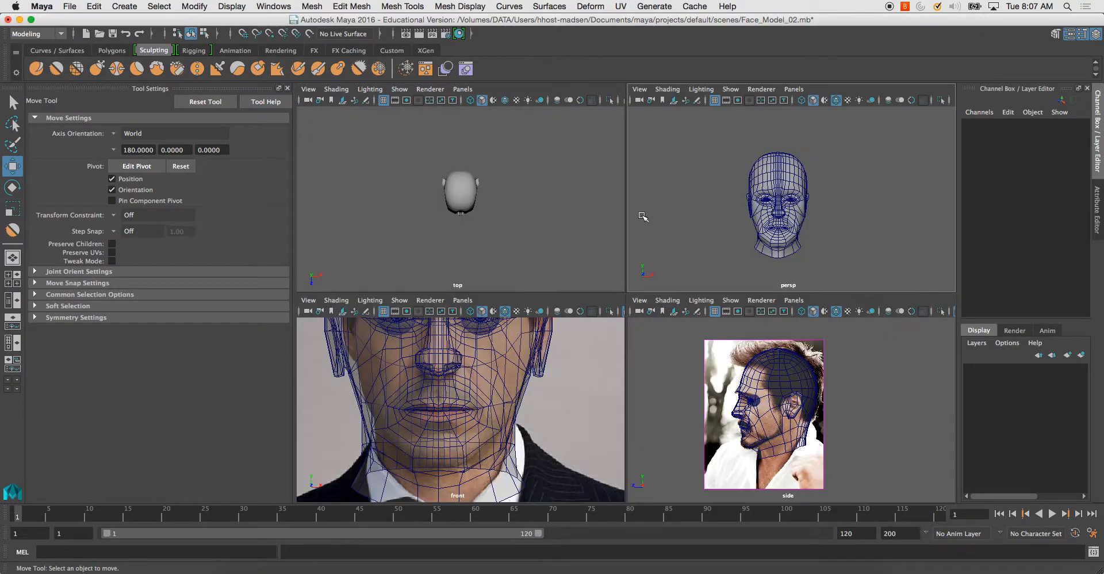
key("space")
scroll(586, 225, "up", 3)
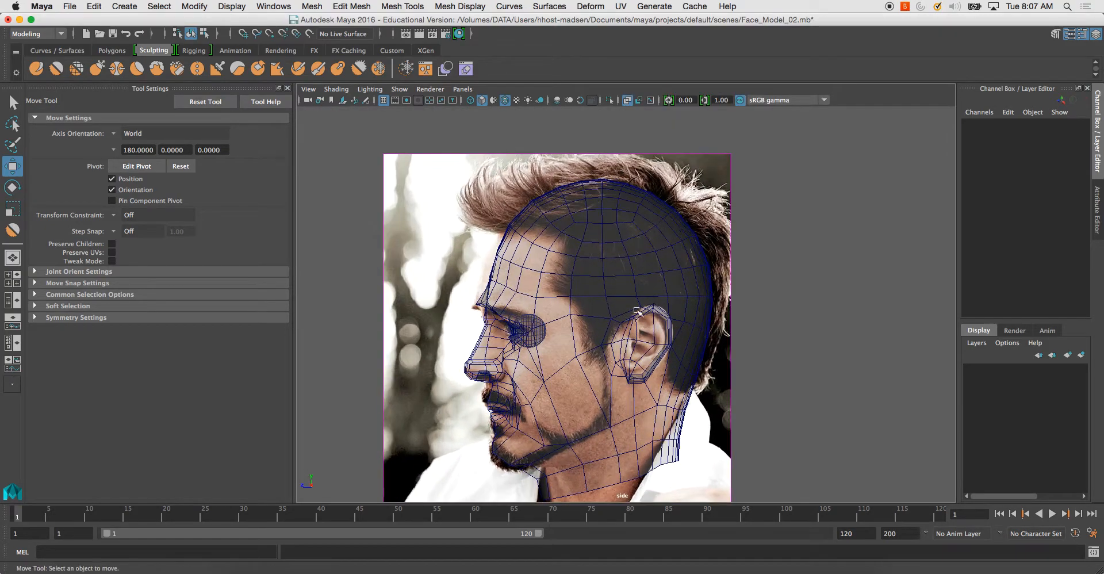
Put the head in vertex mode in the side view and clear the vertex selection.
left_click(586, 222)
right_click_drag(587, 222, 554, 199)
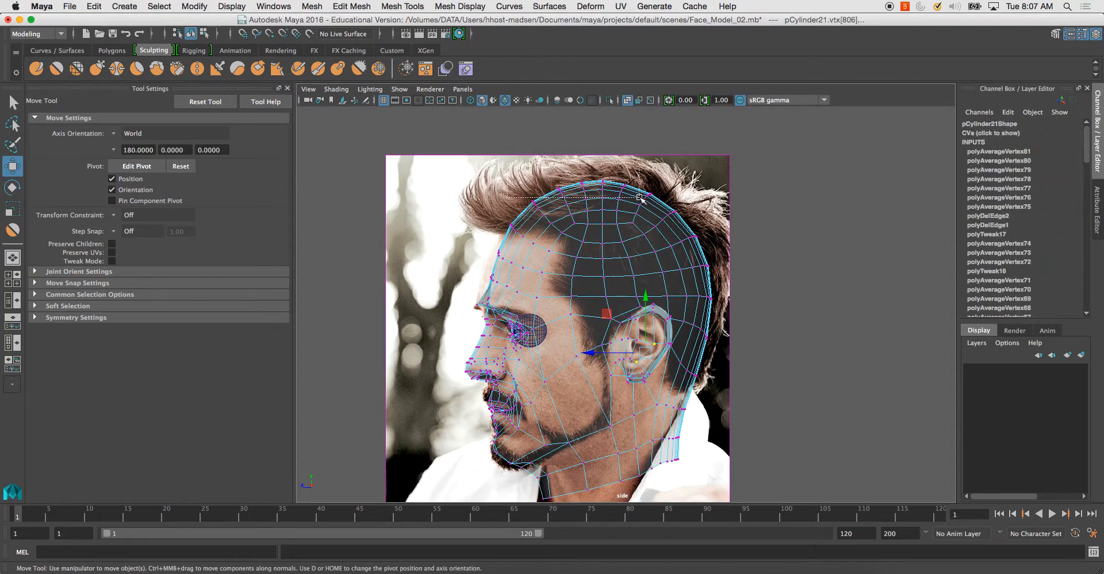
left_click_drag(700, 217, 697, 137)
left_click(546, 219)
right_click(559, 208)
left_click(501, 207)
left_click(528, 207)
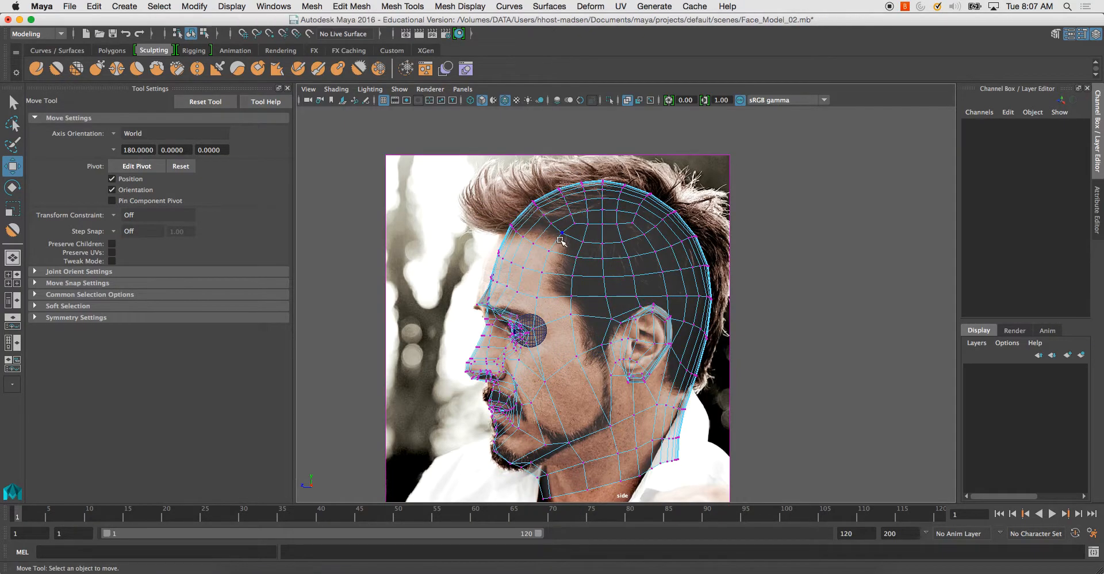
Select the vertices across the crown of the skull in the side view.
left_click(586, 245)
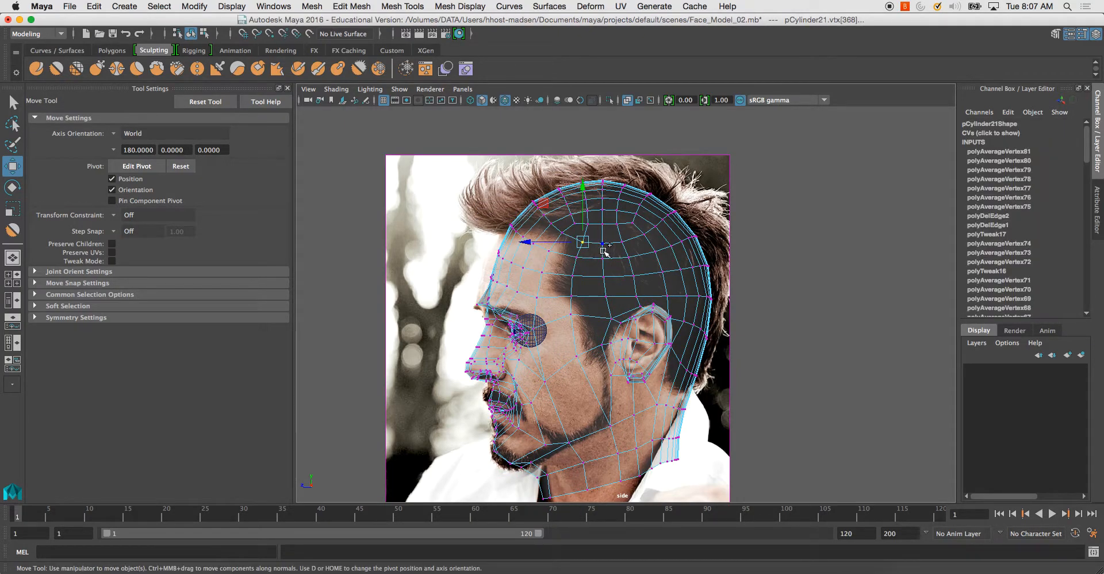
double_click(569, 217, "shift")
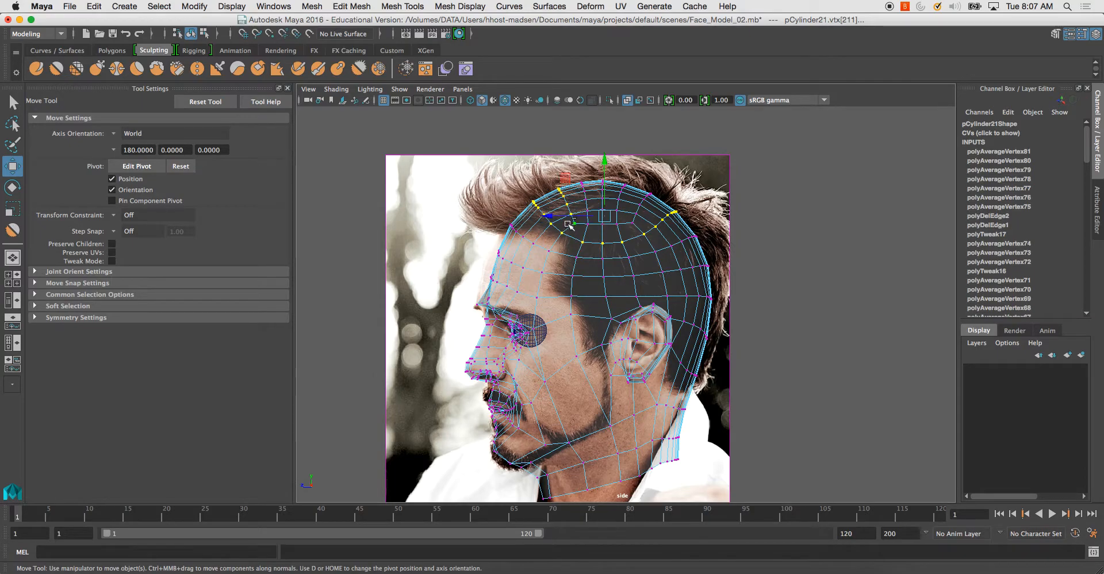
left_click(627, 224, "shift")
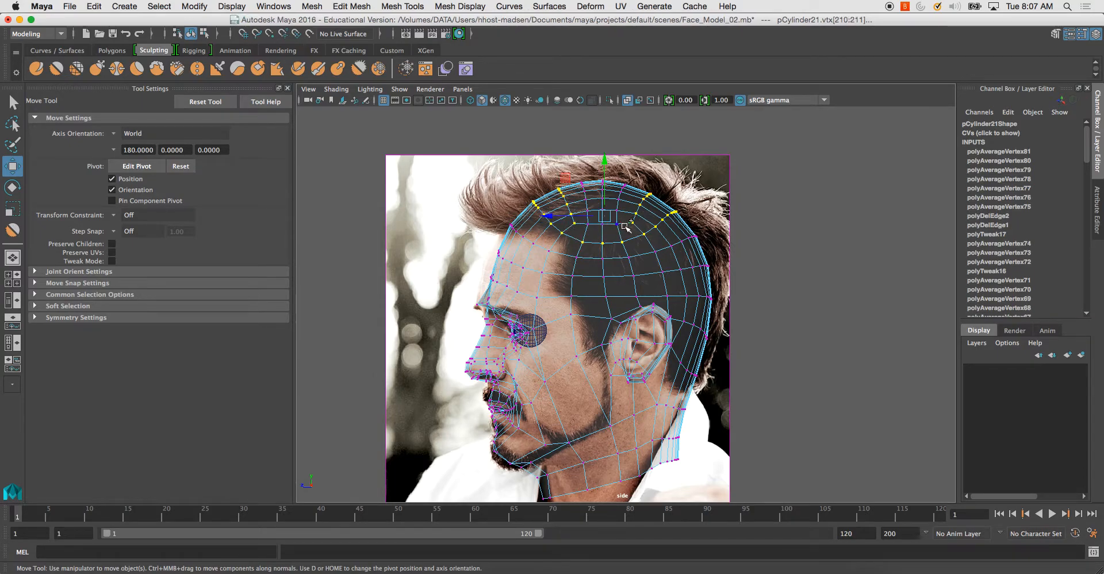
key("super+z")
key("super+z")
left_click_drag(579, 172, 622, 234)
left_click(626, 190, "shift")
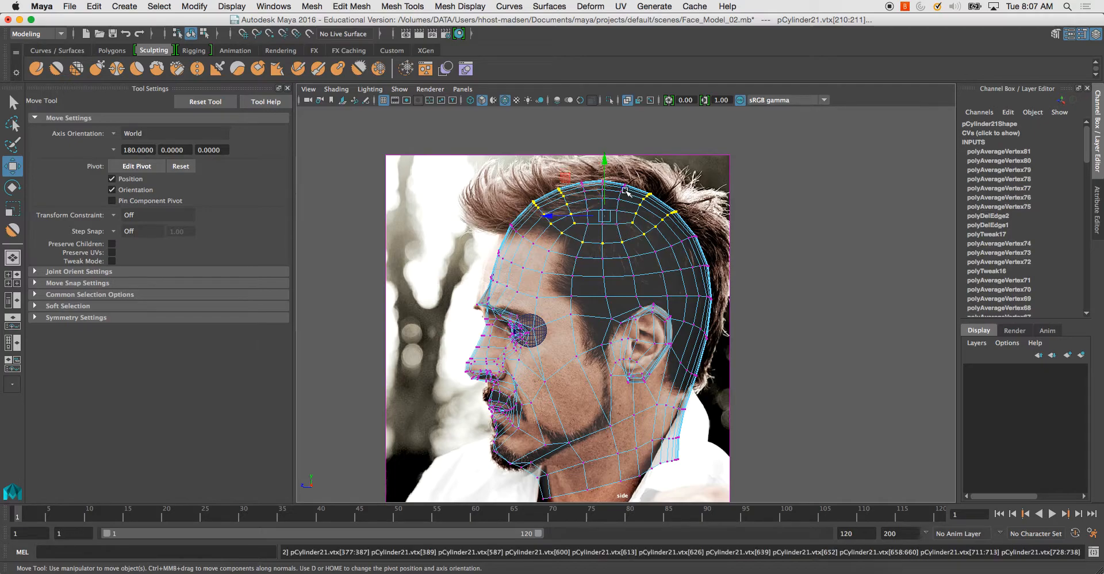
left_click_drag(577, 171, 610, 235)
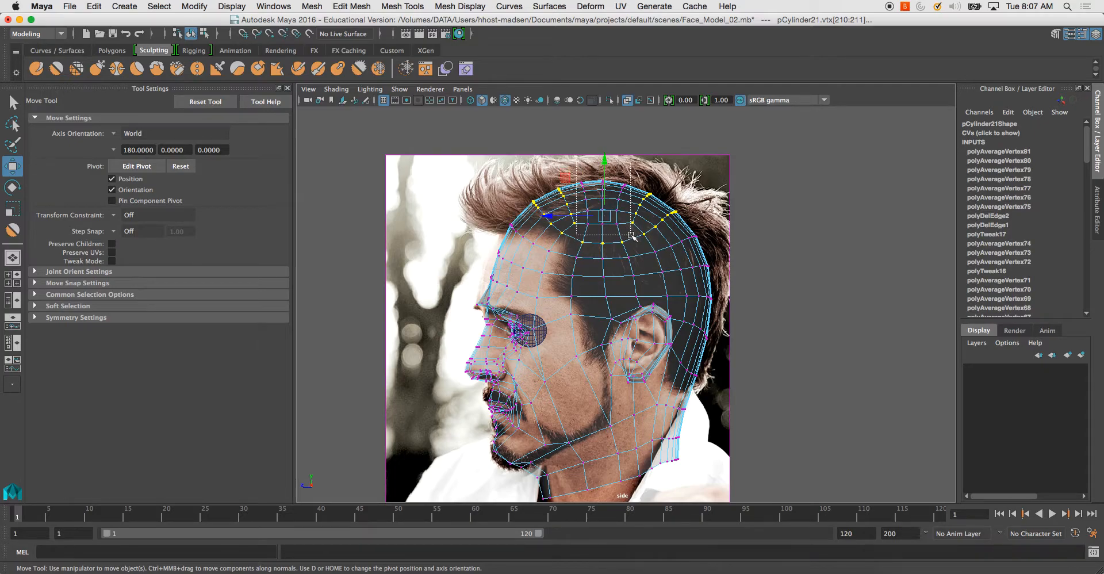
Turn on soft selection, widen its falloff down to the forehead, and lower the crown slightly with the Move Tool.
key("b")
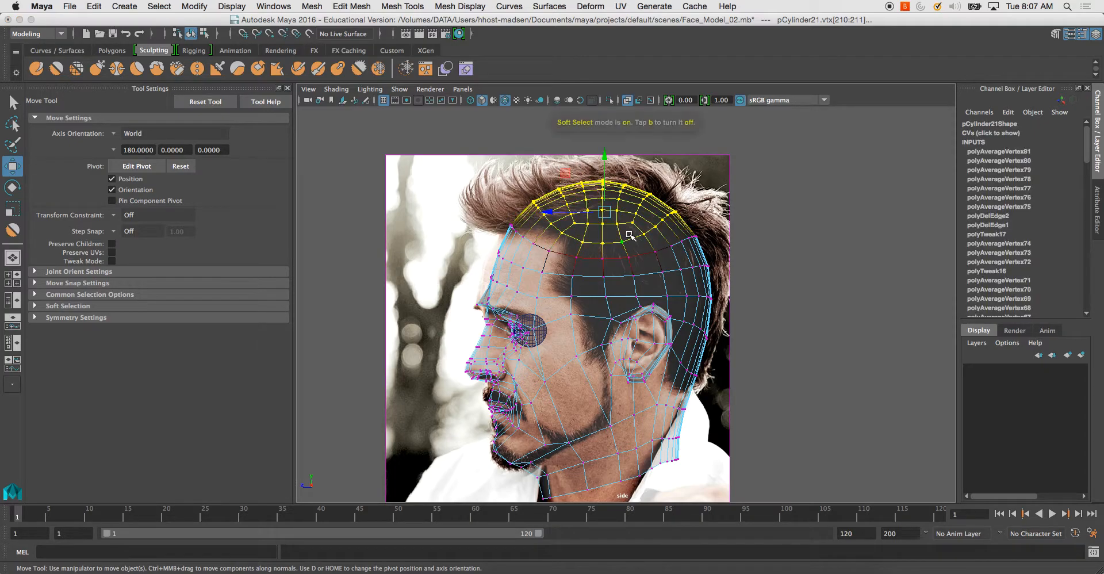
middle_click_drag(592, 220, 586, 164)
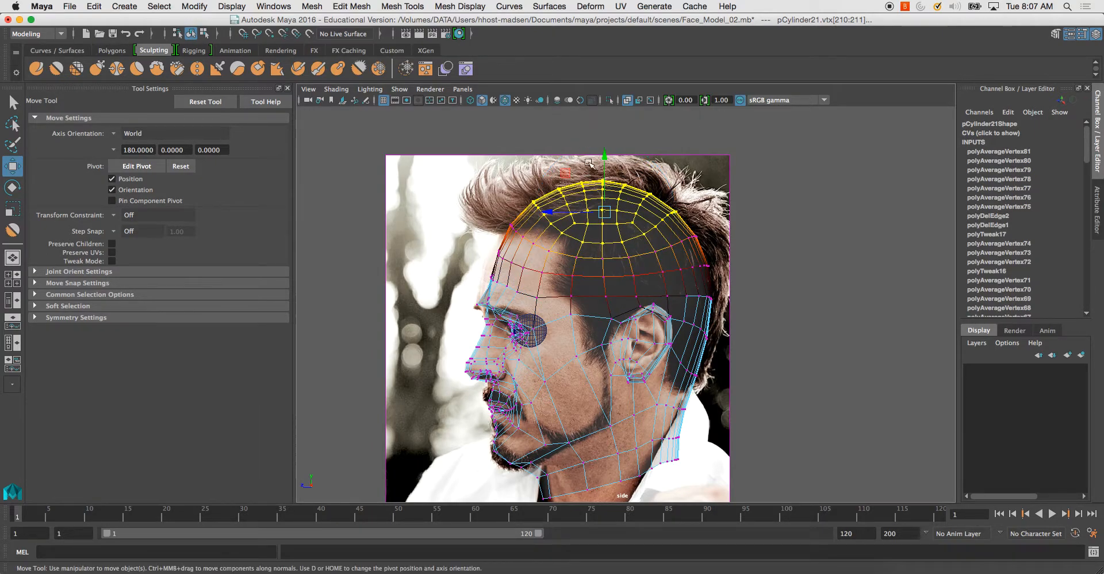
left_click_drag(603, 153, 605, 161)
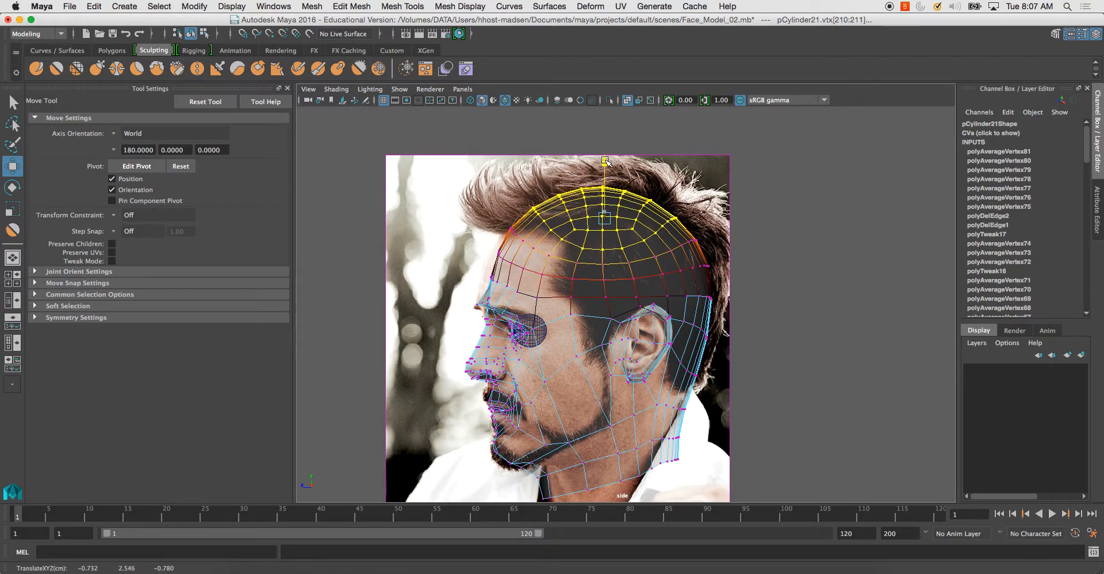
Reshape the back of the skull and the rear of the neck in the side view with soft selection, and leave vertex mode.
left_click_drag(689, 229, 728, 344)
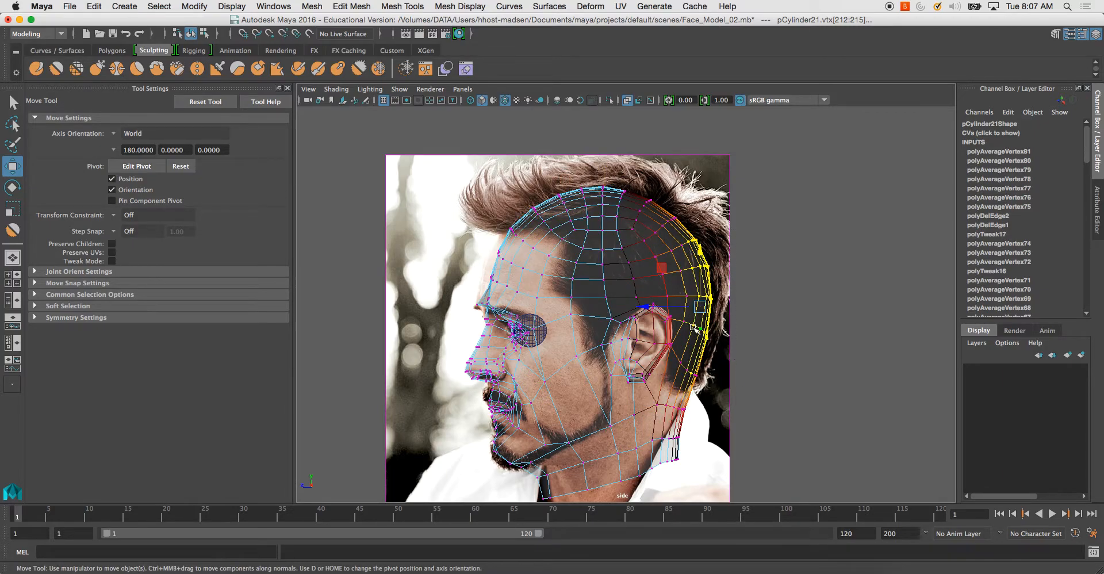
left_click_drag(649, 307, 648, 308)
left_click_drag(701, 469, 628, 453)
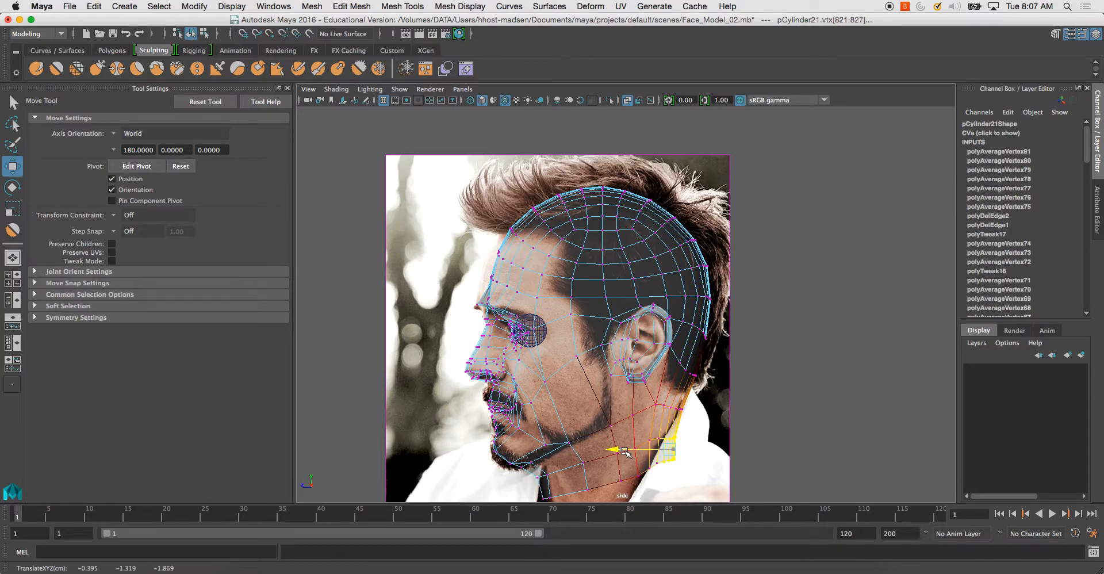
right_click_drag(627, 254, 637, 258)
left_click(633, 278)
Show the head in the perspective view with smooth mesh preview and turn off the wireframe on shaded surfaces.
key("space")
key("space")
left_click(822, 299)
left_click_drag(732, 315, 669, 370, "alt")
left_click(552, 282)
right_click_drag(552, 279, 604, 274, "alt")
key("3")
left_click(853, 345)
left_click_drag(764, 394, 856, 333, "alt")
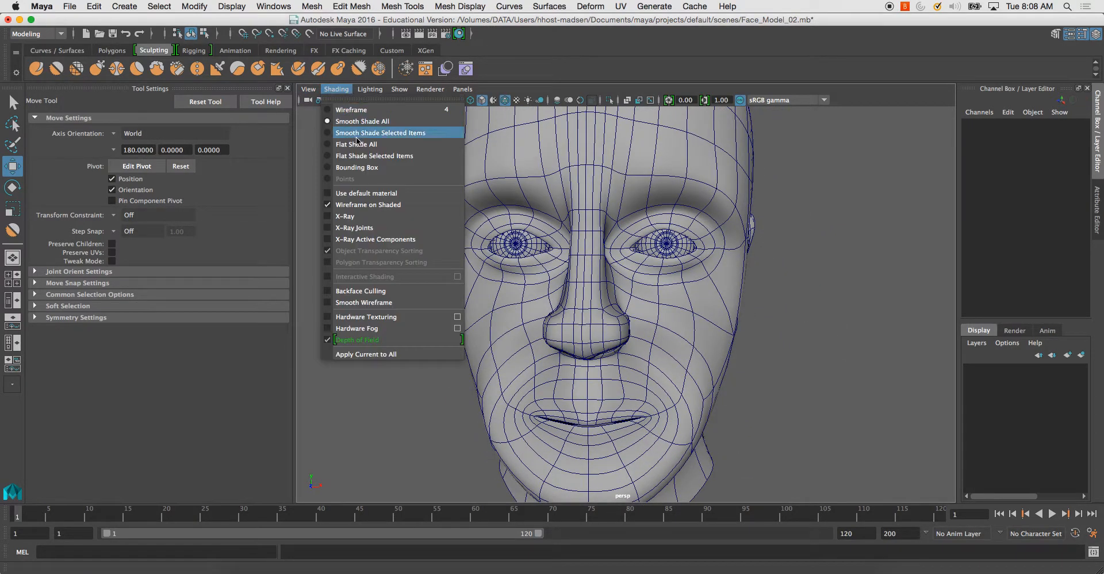
left_click(371, 208)
left_click_drag(404, 237, 329, 245, "alt")
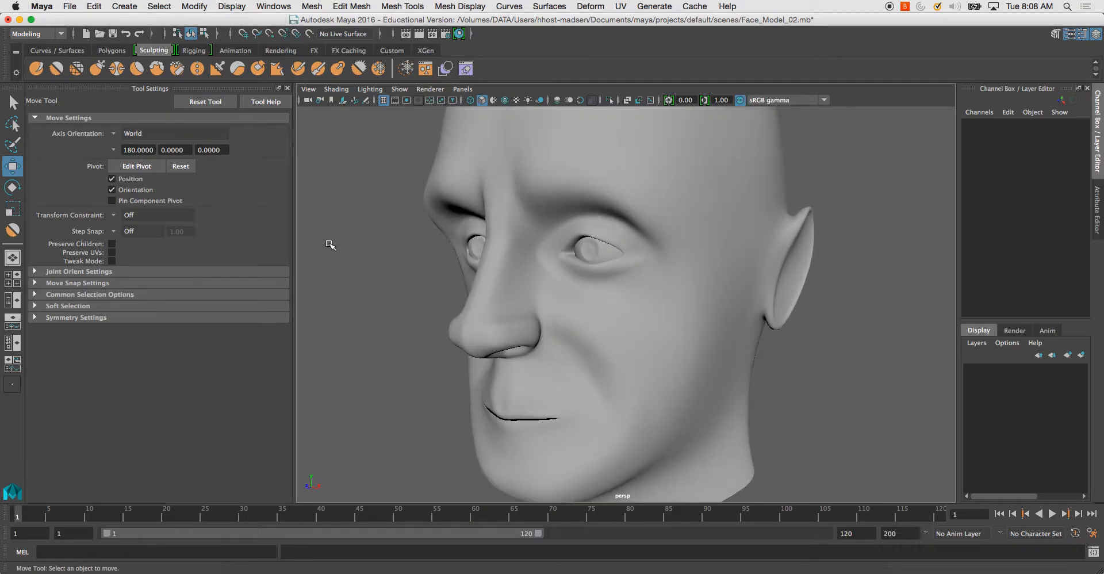
Examine the shaded head without wireframe from the front and both sides, checking the face, ears and skull.
left_click(471, 192)
key("1")
left_click_drag(425, 192, 498, 227, "alt")
right_click_drag(535, 233, 496, 235)
left_click_drag(496, 237, 670, 162, "alt")
left_click(681, 137)
left_click(712, 154)
right_click_drag(706, 147, 706, 147)
left_click_drag(706, 147, 732, 217, "alt")
left_click_drag(487, 208, 677, 219, "alt")
left_click_drag(600, 220, 742, 241, "alt")
right_click_drag(652, 203, 598, 207, "alt")
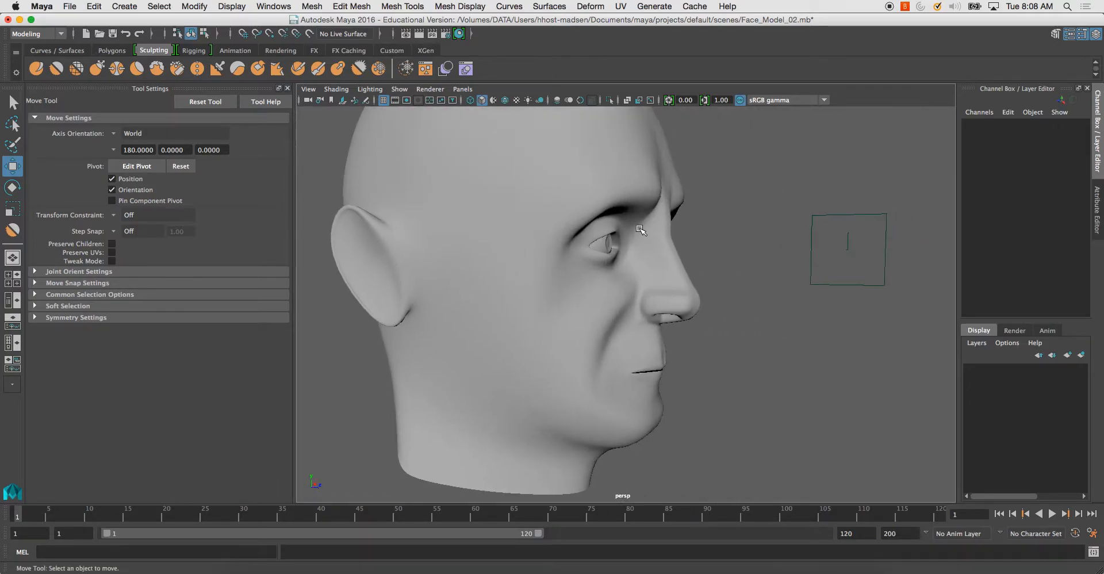
left_click_drag(633, 224, 555, 202, "alt")
right_click_drag(581, 191, 541, 190, "alt")
left_click_drag(541, 189, 541, 234, "alt")
middle_click_drag(541, 234, 498, 229, "alt")
right_click_drag(498, 228, 492, 208, "alt")
left_click(562, 221)
left_click_drag(493, 208, 590, 245, "alt")
left_click(736, 226)
left_click_drag(736, 225, 601, 237, "alt")
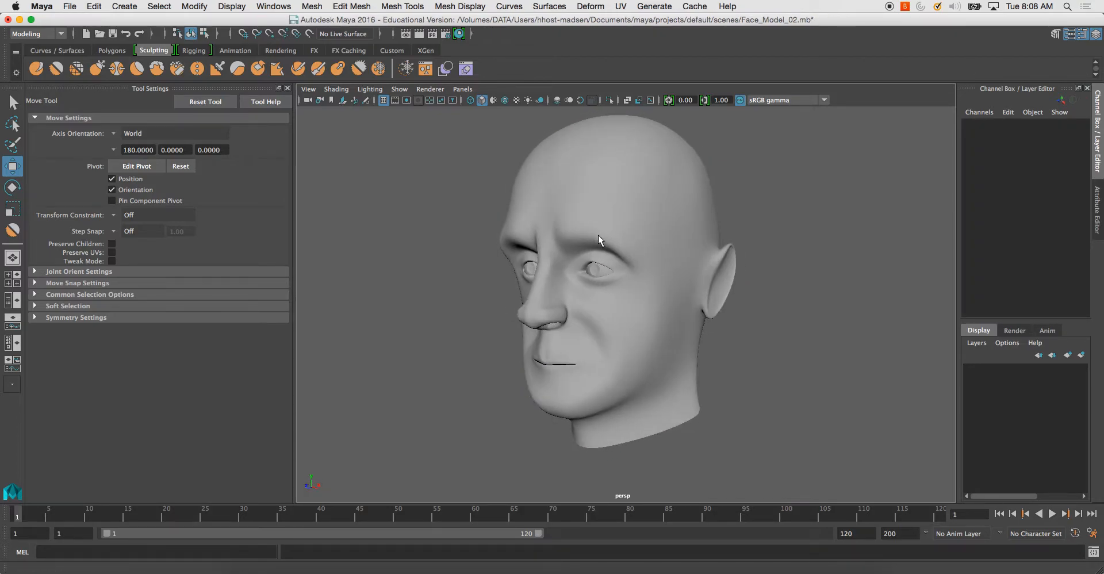
Save the scene as a new version named Face_Model_03.mb.
key("super+shift+s")
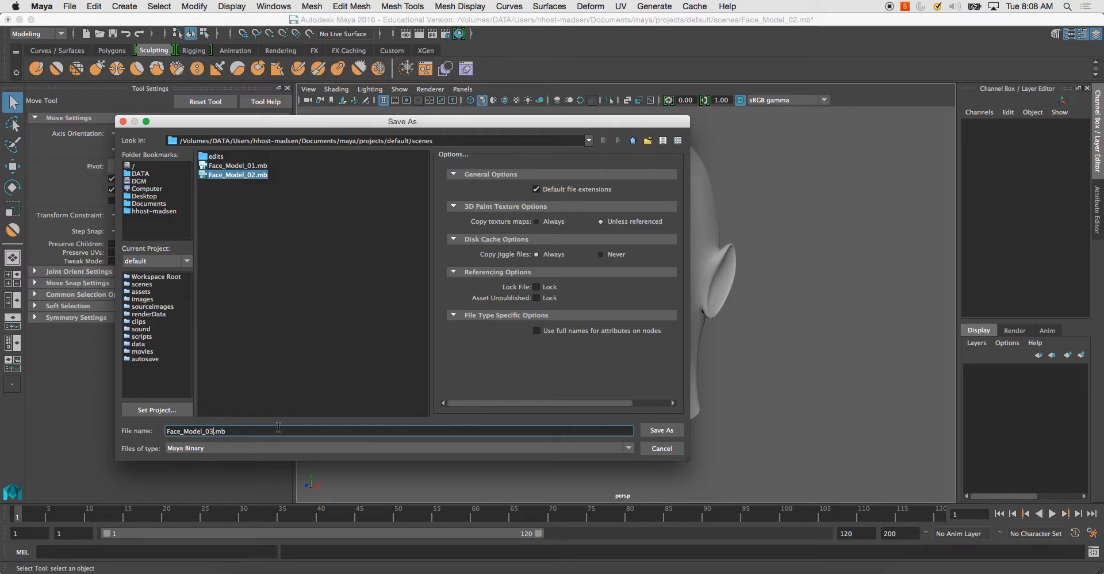
key("Return")
Try the Smooth operation on the head mesh with one division.
left_click(548, 284)
key("w")
right_click_drag(547, 284, 534, 394, "shift")
right_click_drag(542, 278, 545, 285, "shift")
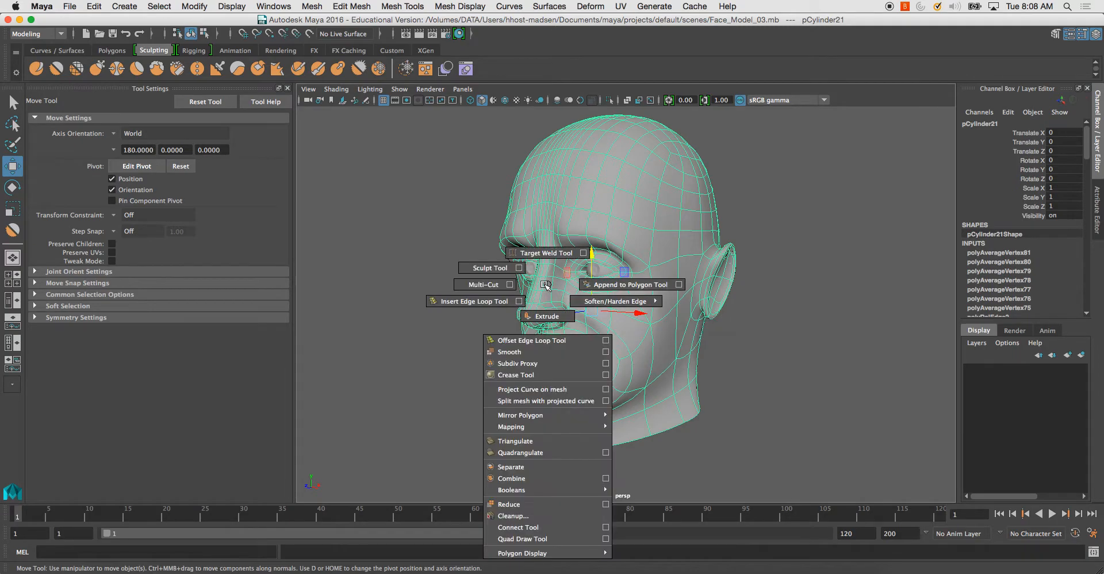
right_click_drag(542, 352, 542, 352, "shift")
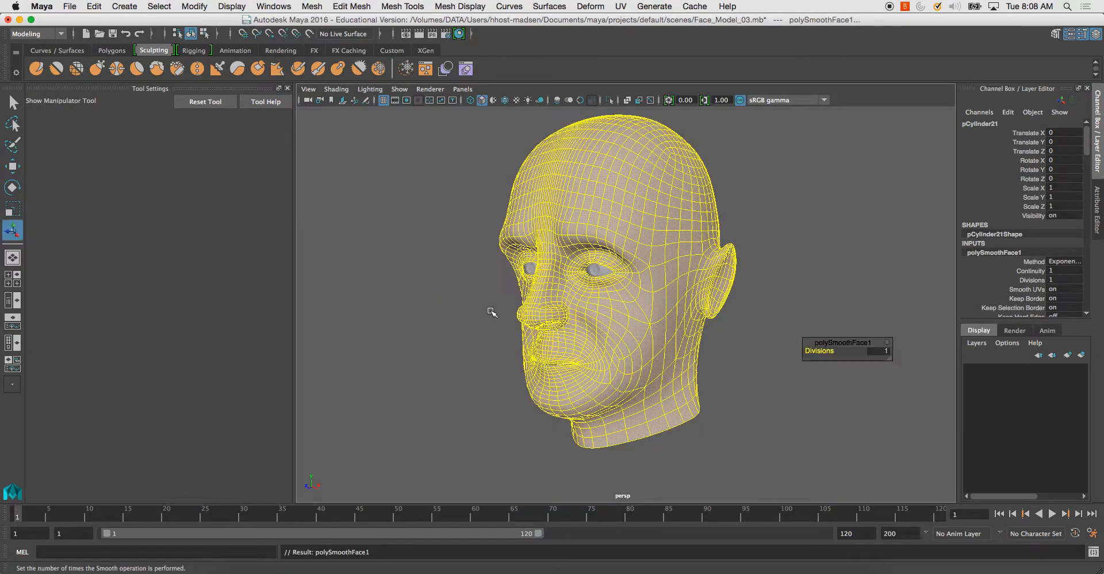
key("t")
left_click(449, 313)
Inspect the smoothed head from several angles, checking the face and profile.
left_click(630, 343)
left_click_drag(631, 344, 522, 345, "alt")
middle_click_drag(522, 345, 510, 365, "alt")
right_click_drag(510, 364, 535, 364, "alt")
left_click_drag(460, 359, 569, 337, "alt")
middle_click_drag(570, 336, 566, 345, "alt")
left_click_drag(565, 344, 505, 311, "alt")
left_click_drag(465, 239, 511, 264, "alt")
left_click(490, 242)
Undo the mesh smoothing on the head.
key("super+z")
key("super+z")
key("super+z")
key("super+z")
key("super+z")
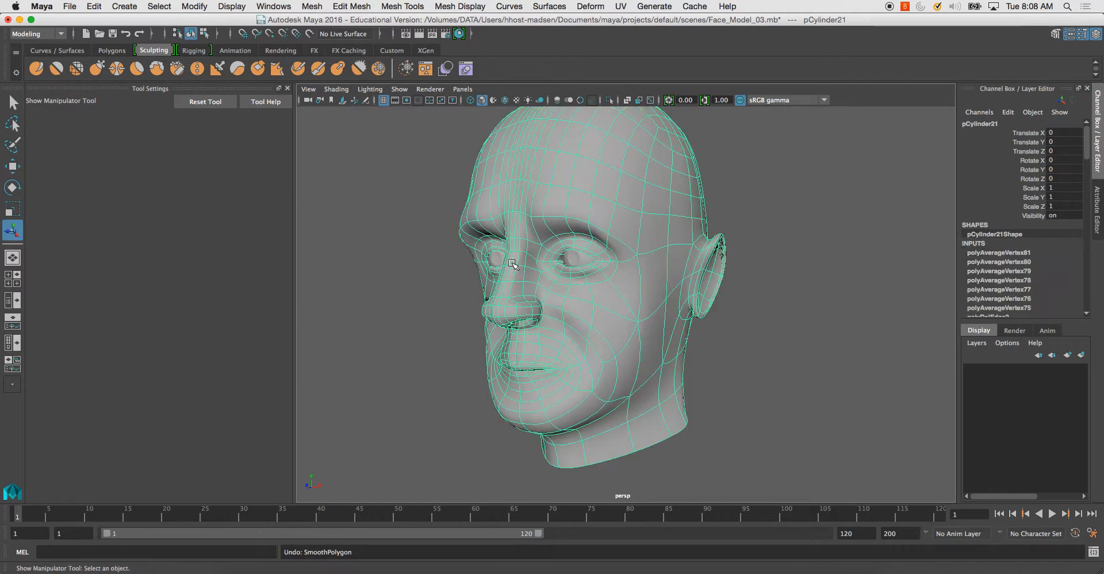
Deselect the head and review its overall shape from several angles.
left_click(555, 226)
left_click_drag(555, 226, 482, 235, "alt")
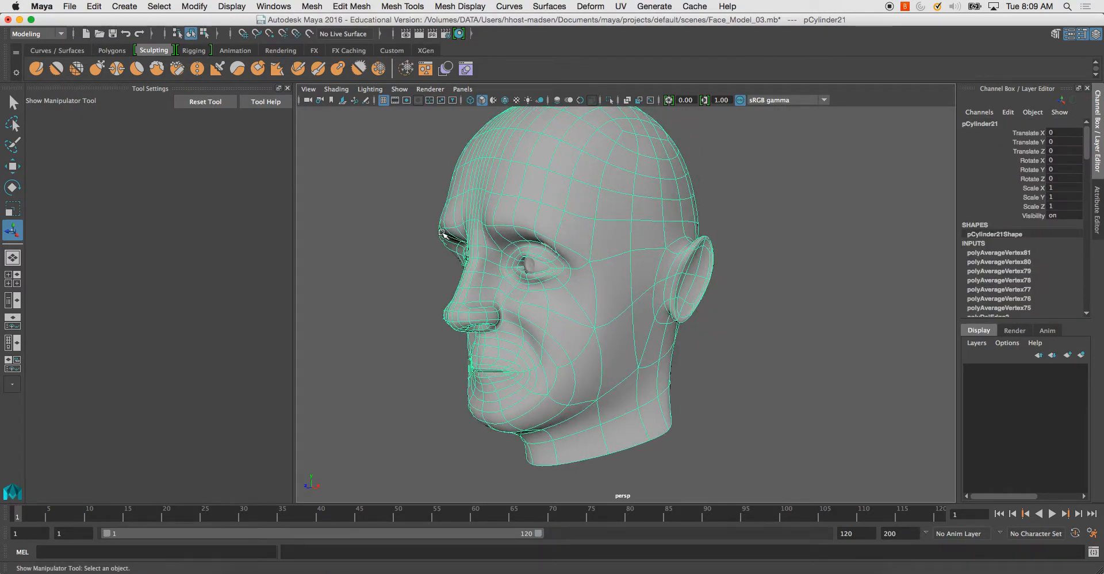
middle_click_drag(421, 222, 415, 253, "alt")
left_click(412, 245)
left_click_drag(412, 244, 458, 274, "alt")
left_click_drag(523, 262, 567, 259, "alt")
middle_click_drag(532, 250, 399, 199, "alt")
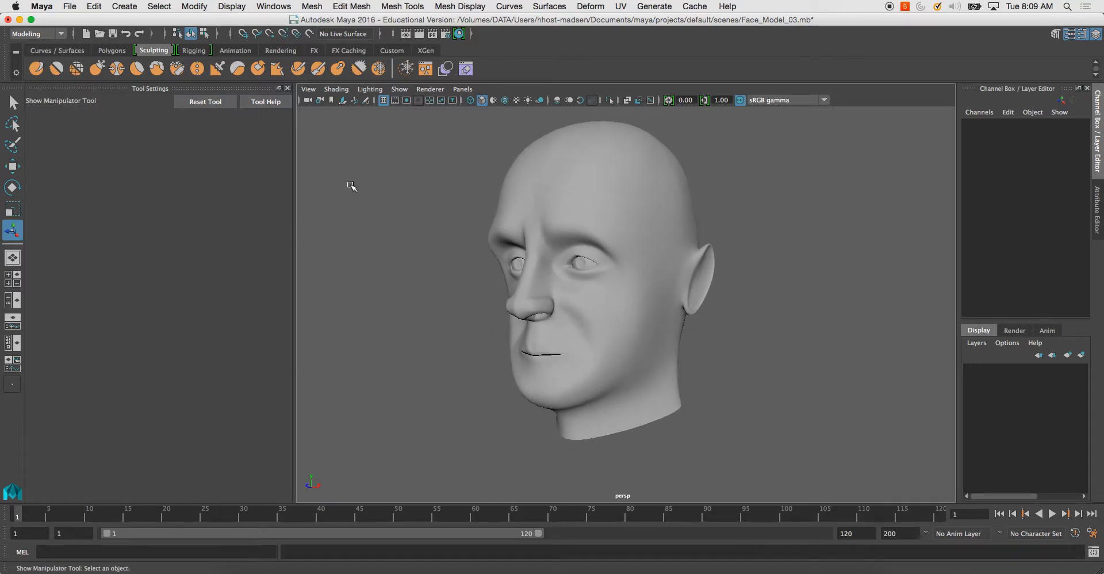
Hide the tool settings to enlarge the view, and examine the head's profile, eye, mouth and ear.
left_click(287, 90)
left_click_drag(413, 220, 603, 226, "alt")
left_click(598, 225)
left_click(644, 220)
right_click_drag(603, 225, 631, 274, "alt")
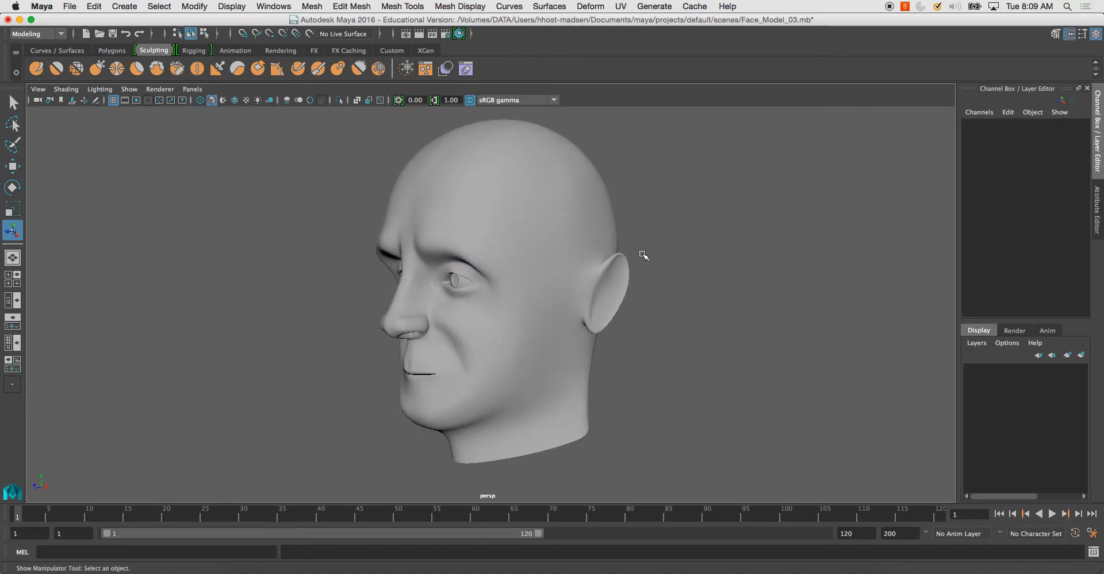
middle_click_drag(642, 255, 656, 268, "alt")
left_click_drag(656, 268, 630, 232, "alt")
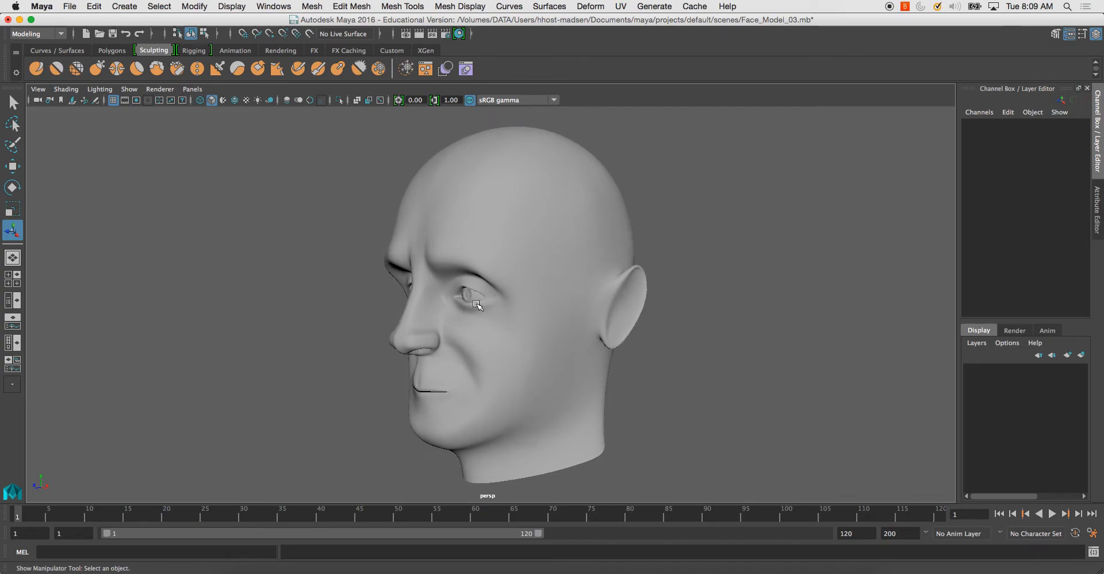
left_click_drag(646, 297, 510, 291, "alt")
right_click_drag(510, 291, 516, 356, "alt")
left_click_drag(515, 355, 473, 301, "alt")
Delete the construction history of all objects in the scene and clear the selection.
left_click(505, 328)
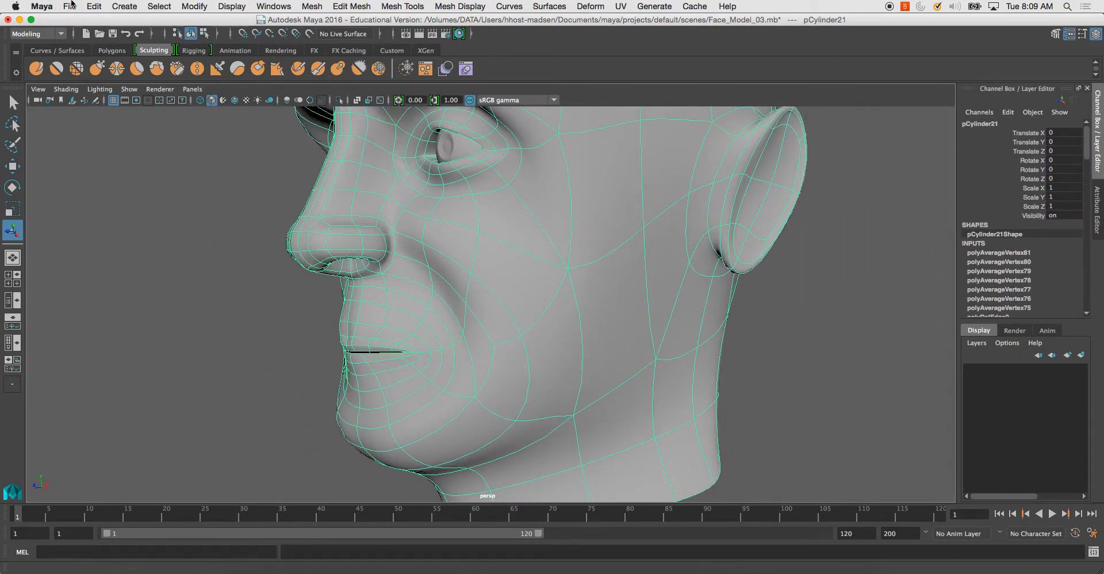
left_click(94, 6)
mouse_move(160, 151)
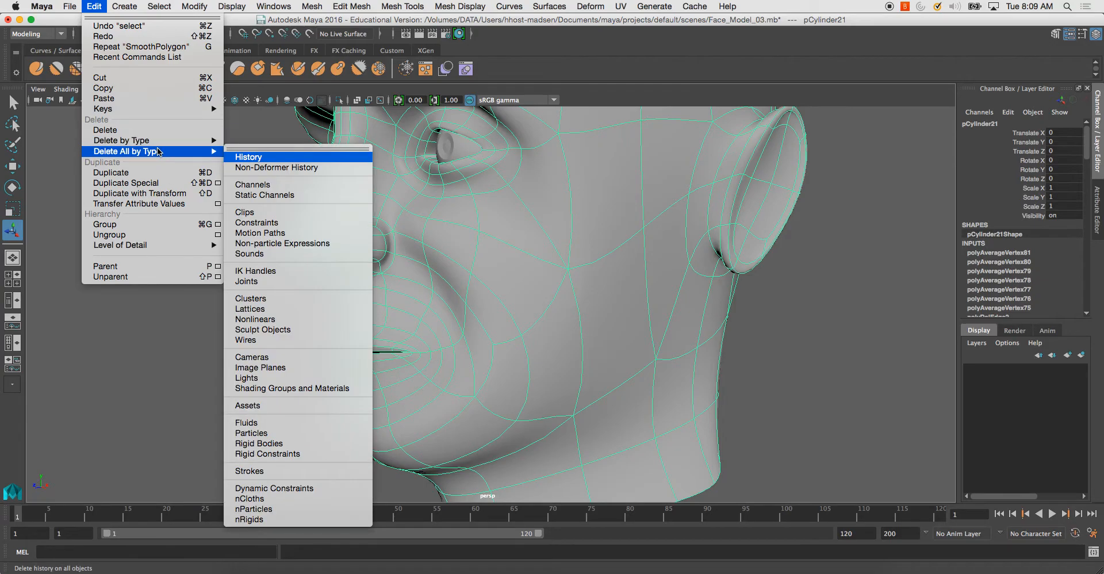
left_click(259, 162)
left_click(222, 188)
left_click_drag(222, 188, 245, 189, "alt")
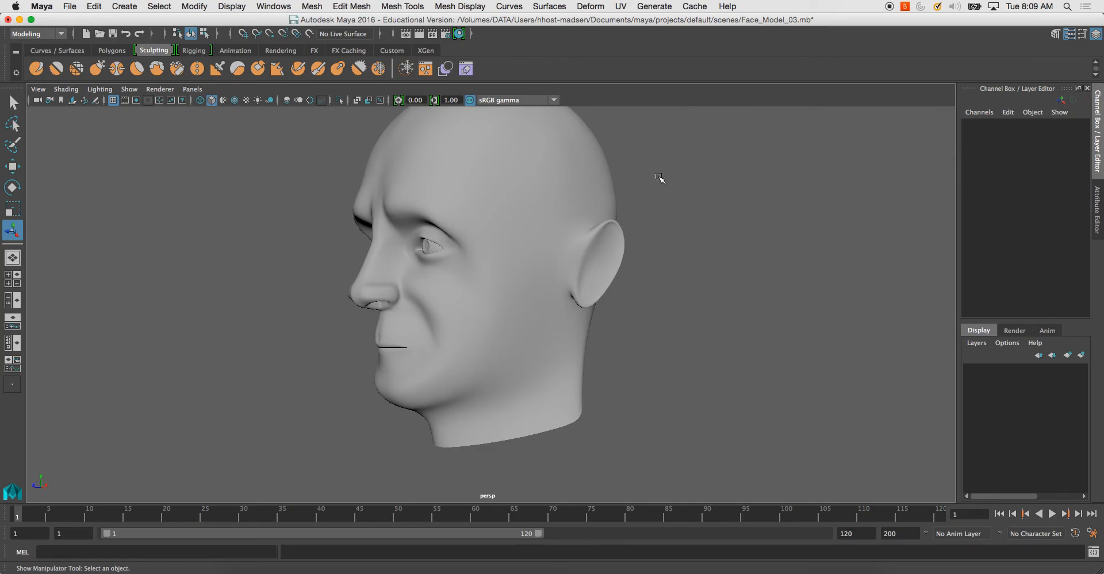